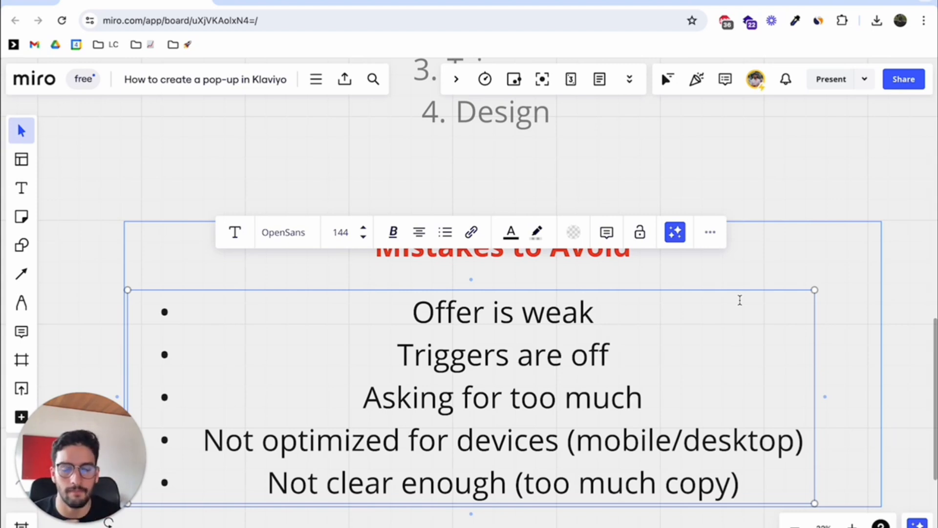
- Go through the Mistakes to Avoid list, highlighting the word "devices" and the line about too much copy
key("Down")
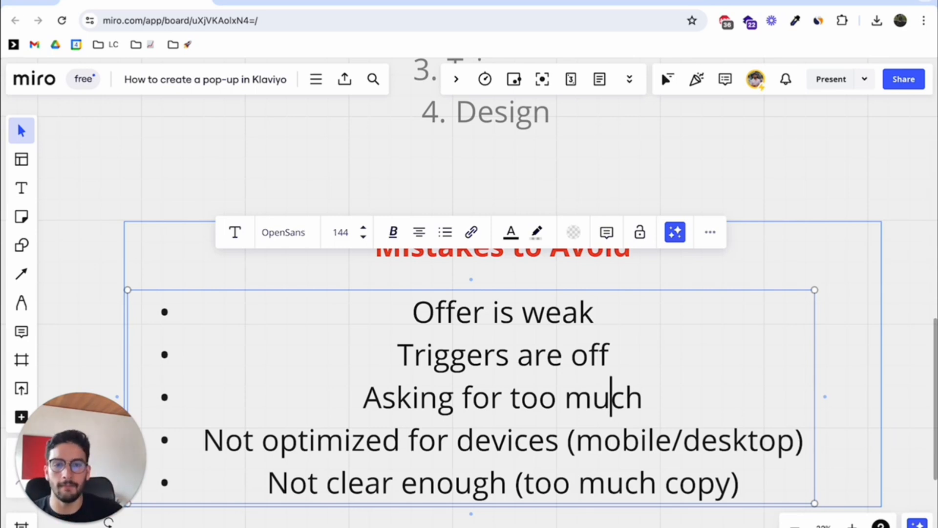
scroll(629, 380, "down", 1)
scroll(629, 381, "down", 1)
double_click(561, 410)
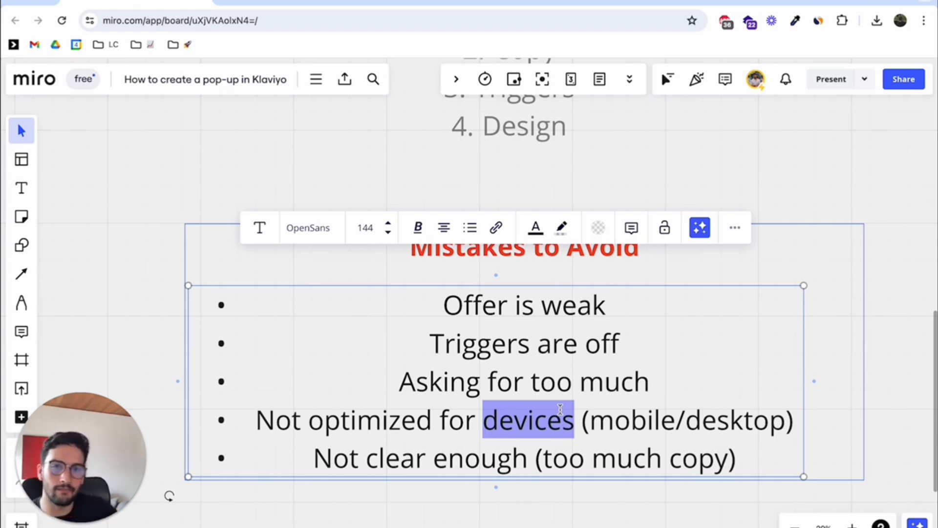
scroll(494, 447, "down", 1)
double_click(495, 447)
left_click(494, 447)
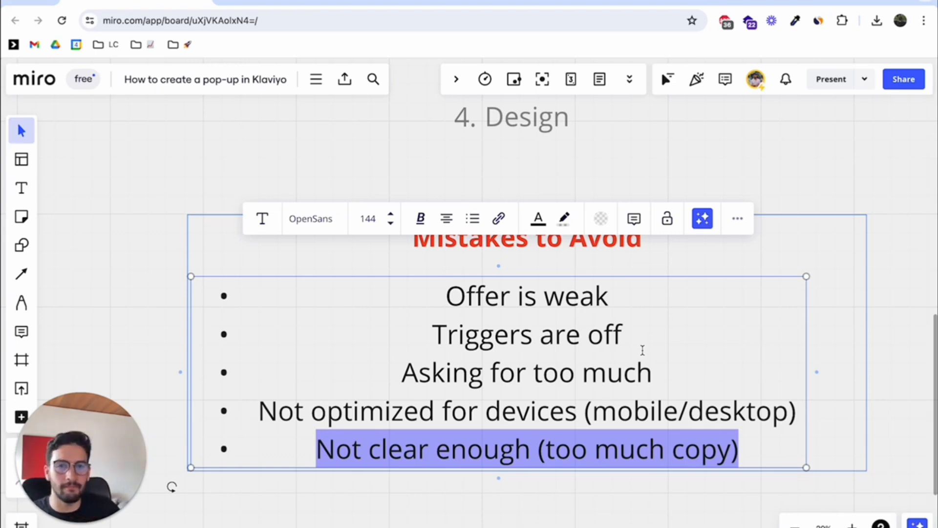
key("ctrl+a")
key("ctrl+b")
key("ctrl+b")
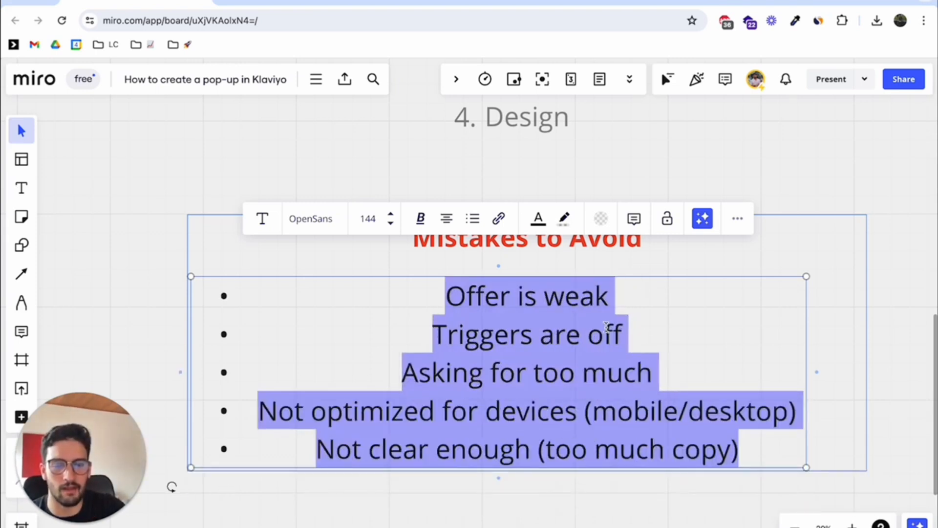
- Move past the mistakes list to the How to create one section and switch to Klaviyo's Create Form page
scroll(606, 327, "down", 2)
left_click(721, 177)
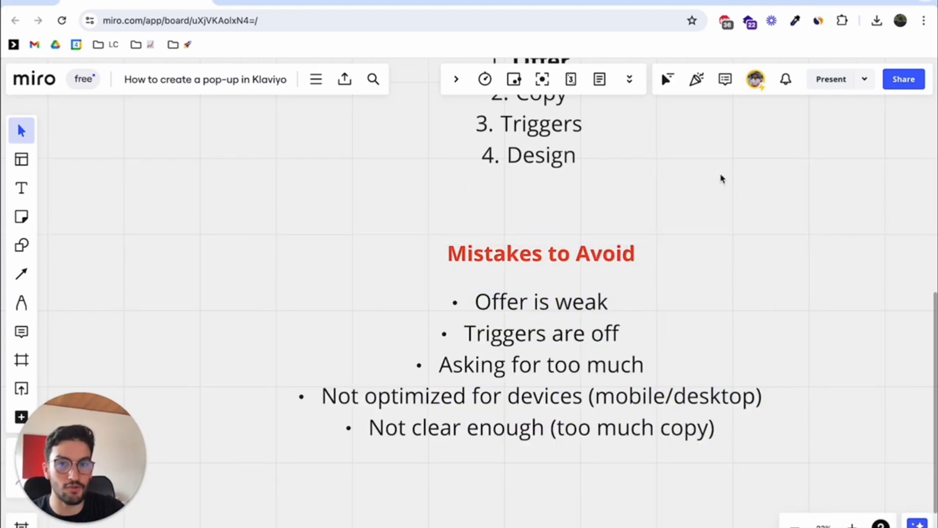
scroll(723, 180, "down", 1)
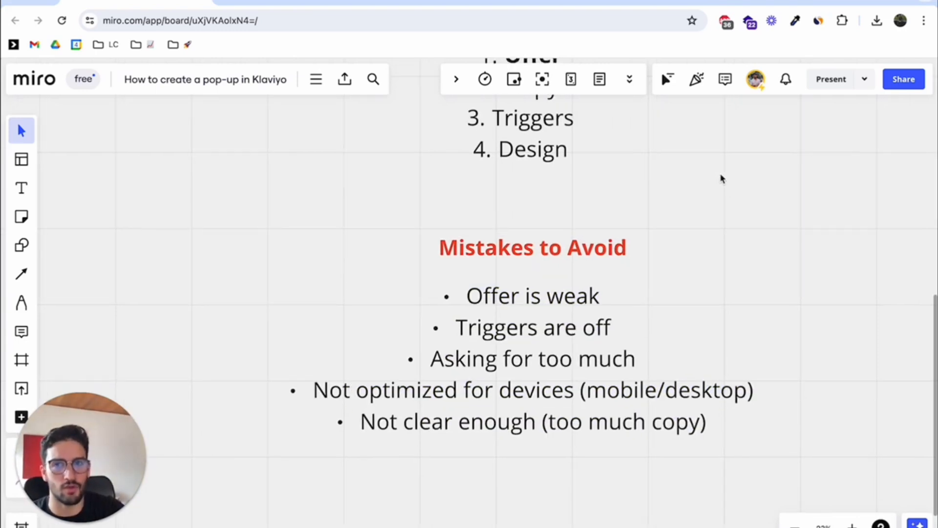
scroll(721, 179, "down", 5)
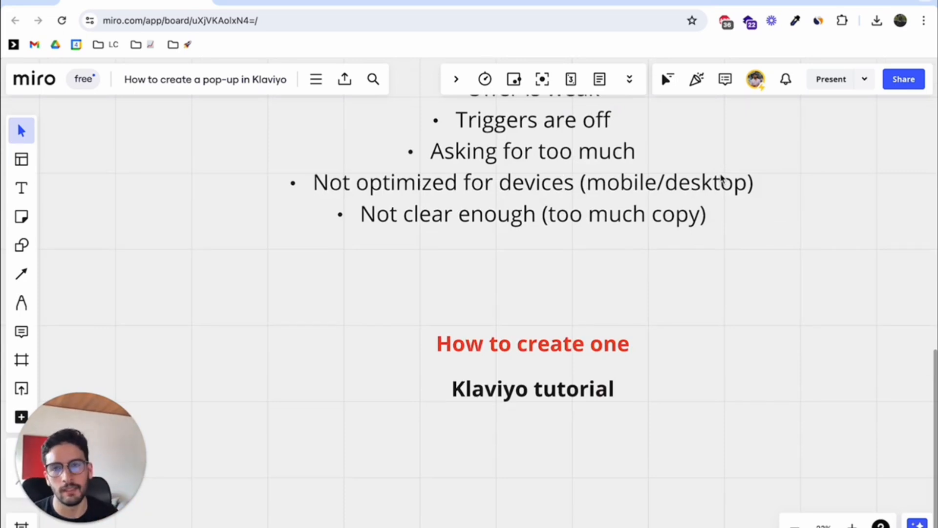
scroll(721, 179, "left", 5)
left_click(279, 5)
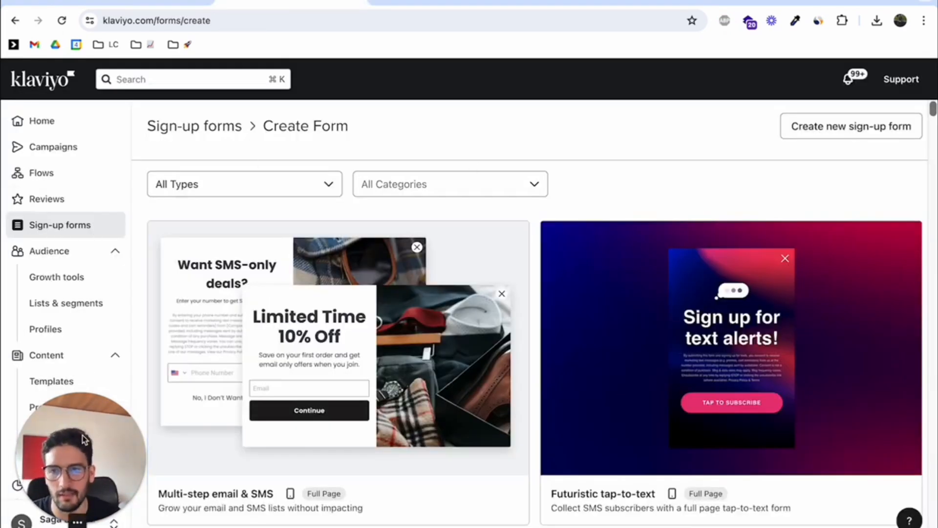
- Browse the sign-up form templates to find a multistep pop-up design
left_click_drag(83, 431, 630, 112)
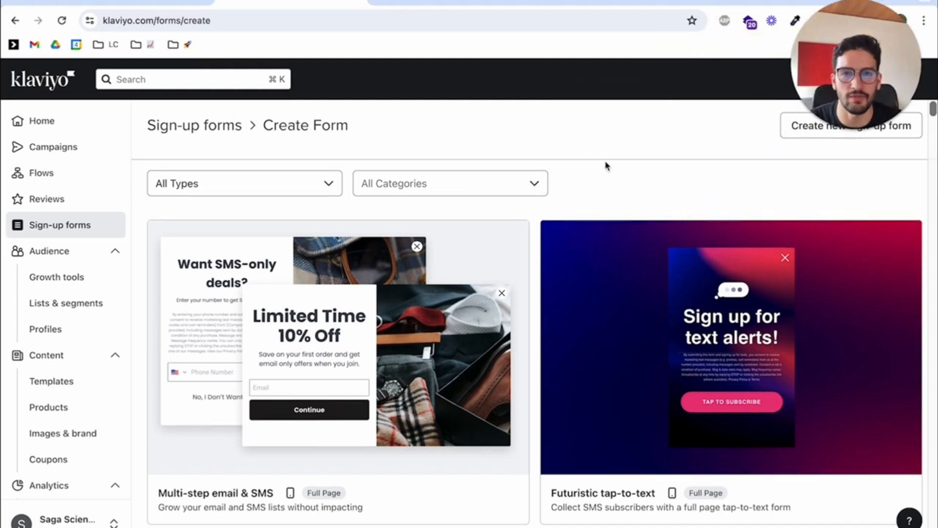
scroll(509, 268, "down", 2)
scroll(487, 354, "up", 2)
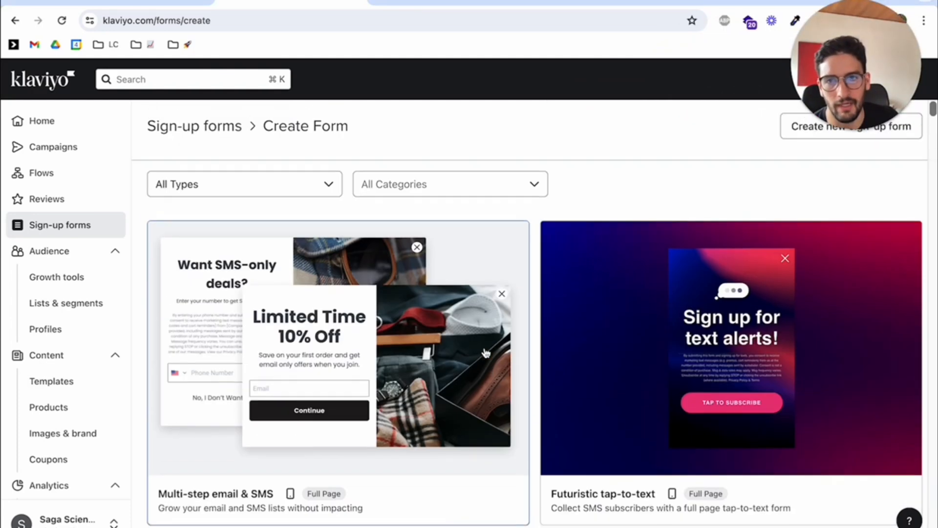
left_click(440, 191)
left_click(669, 193)
scroll(742, 298, "down", 4)
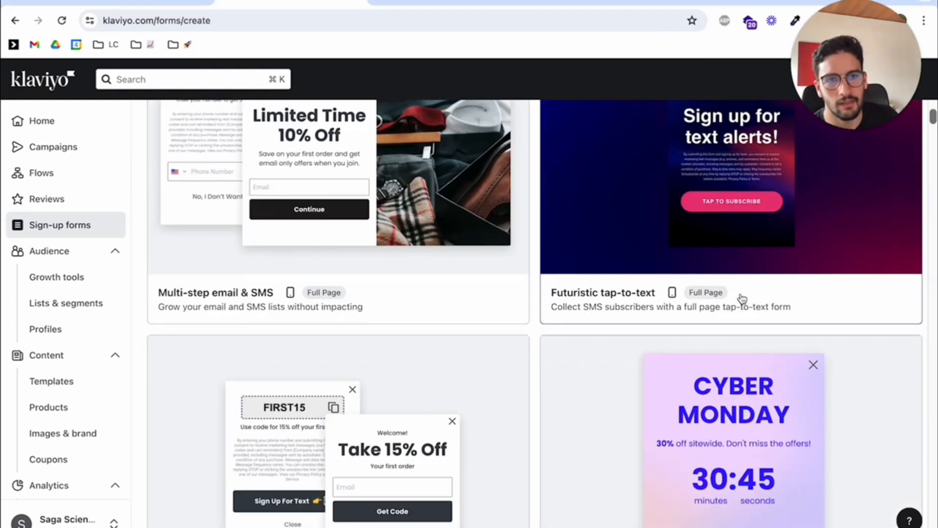
scroll(726, 318, "down", 4)
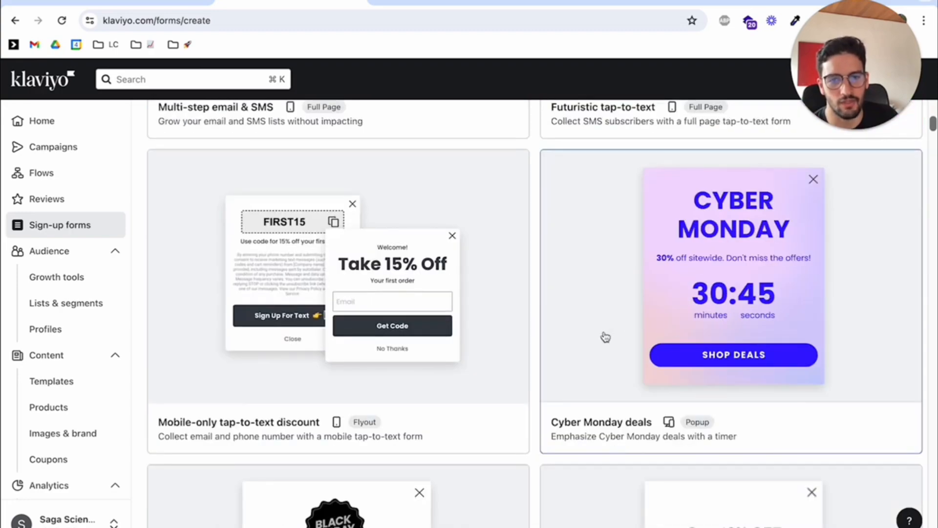
scroll(606, 338, "down", 20)
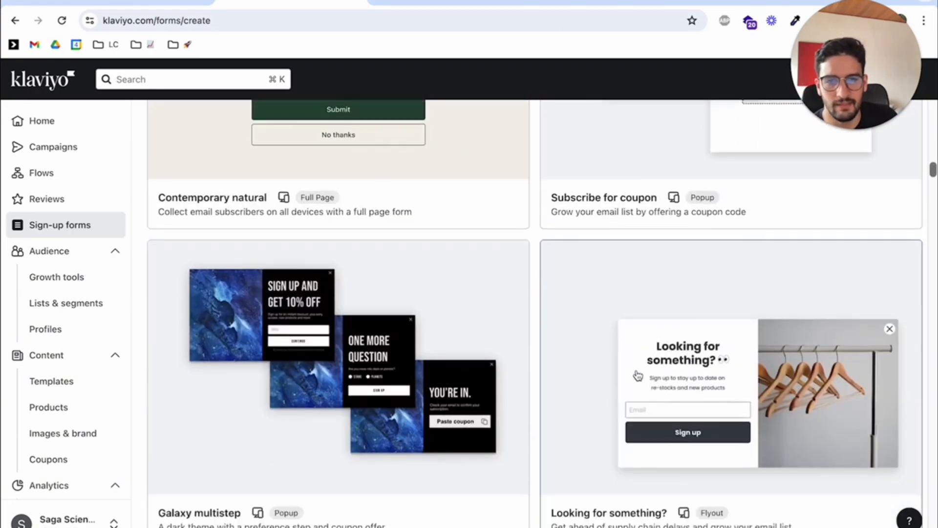
- Create a form named YT DEMO from the Galaxy multistep template, assigned to an email subscriber list
scroll(634, 376, "down", 4)
left_click(442, 251)
double_click(704, 417)
triple_click(712, 419)
type("YT DEMO")
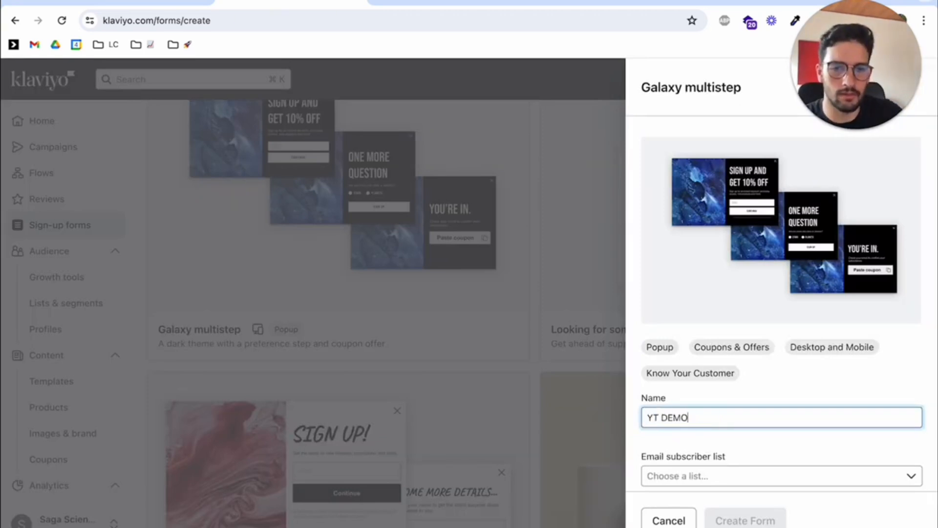
scroll(720, 436, "down", 1)
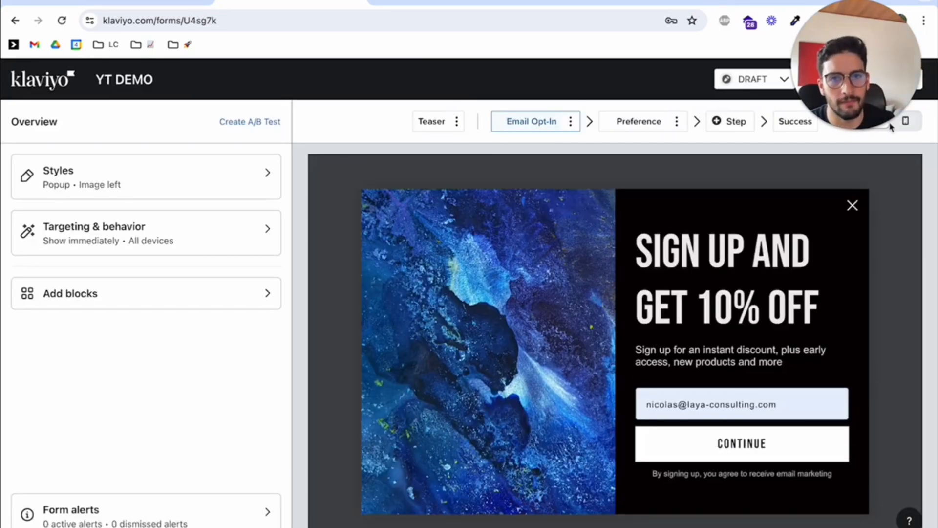
- Set the teaser's position to the middle of the page's left edge and delete the teaser from the form
left_click(432, 122)
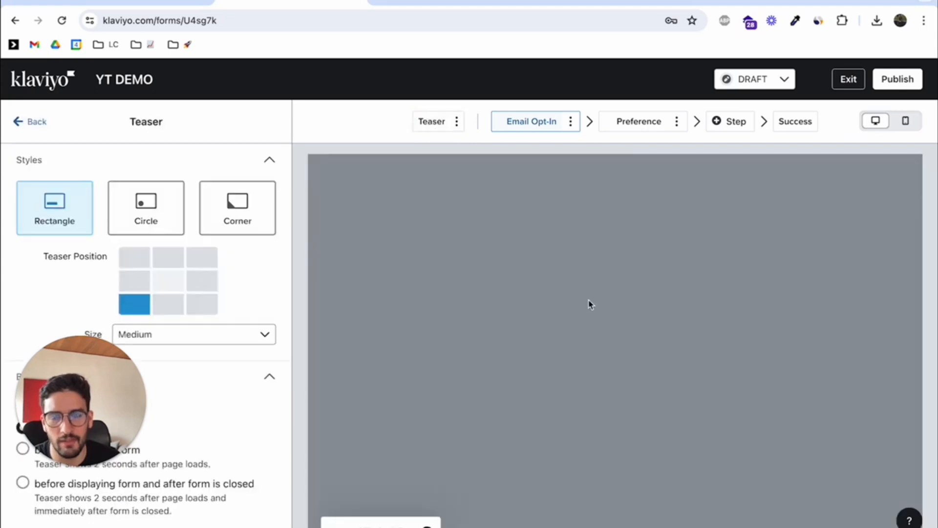
left_click(141, 281)
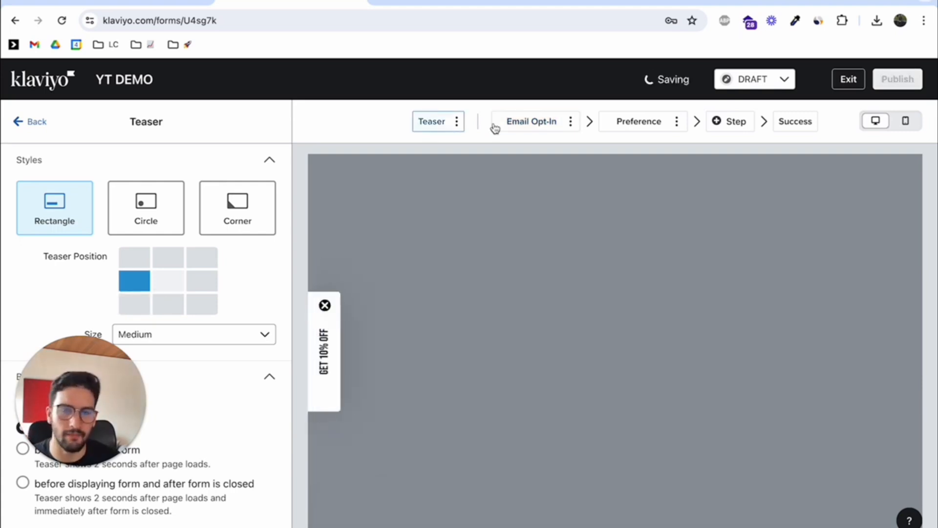
left_click(458, 122)
left_click(438, 147)
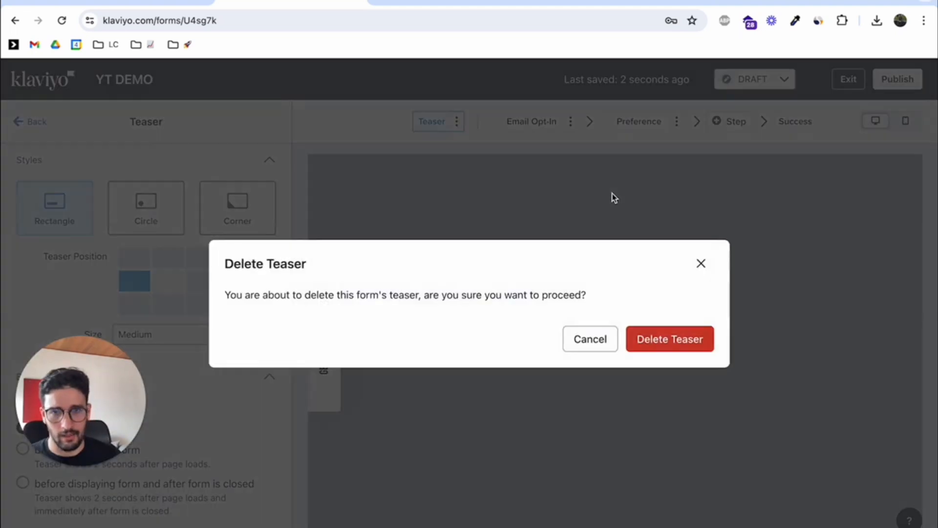
left_click(668, 337)
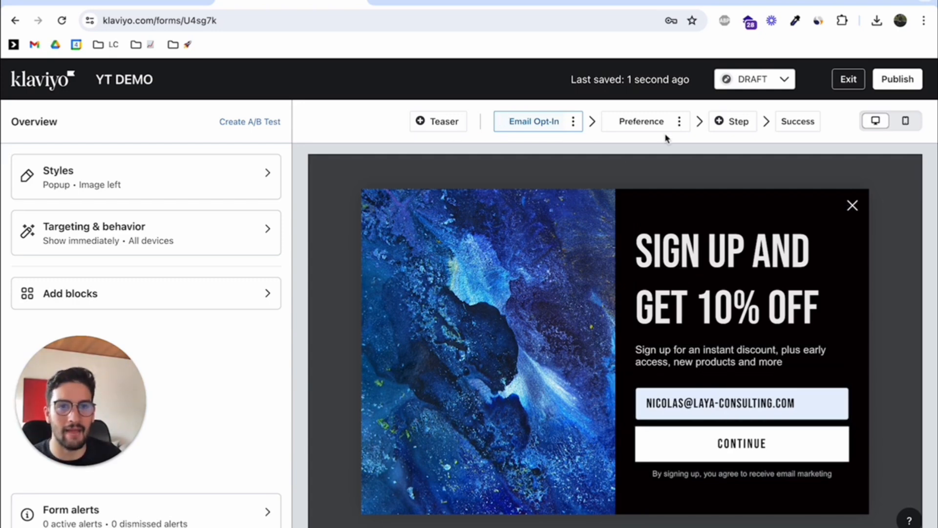
- Add an SMS opt-in step to the form for collecting phone numbers
left_click(735, 122)
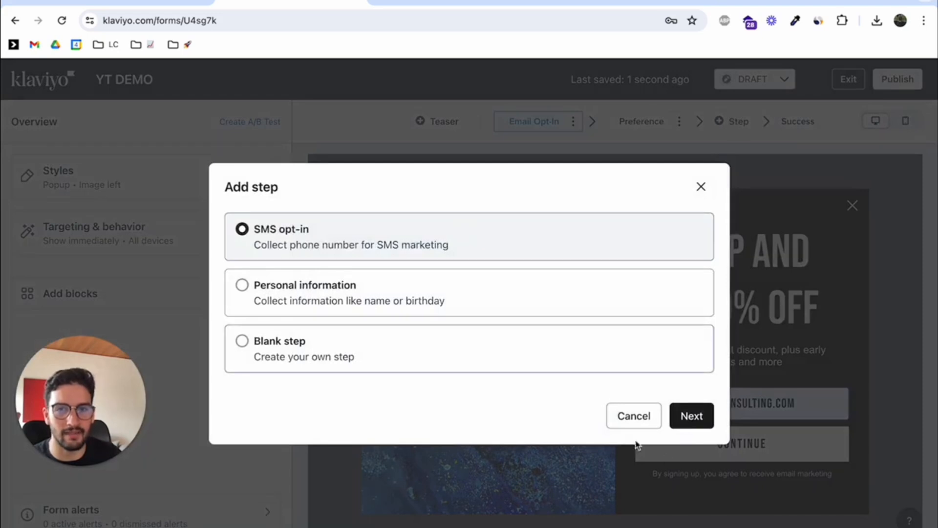
left_click(689, 415)
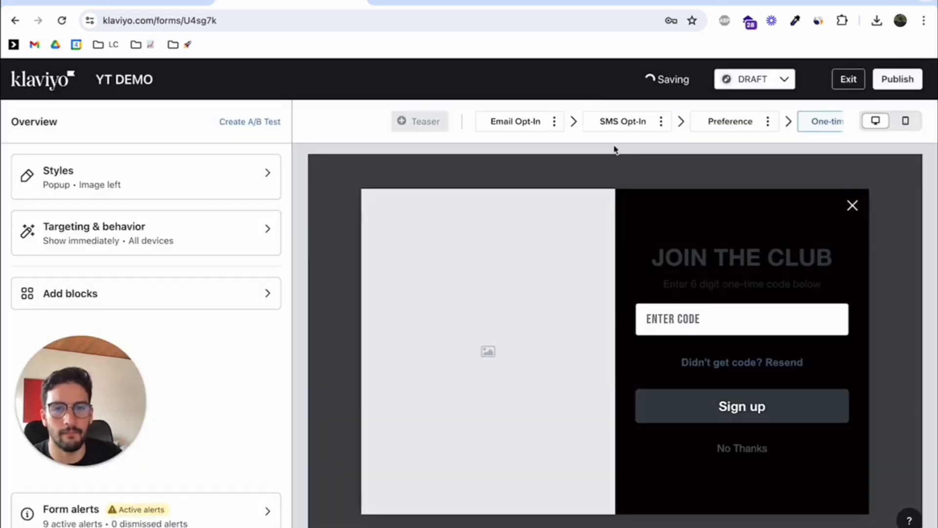
- Inspect the Email Opt-In step's headline, description text and email input settings
left_click(521, 126)
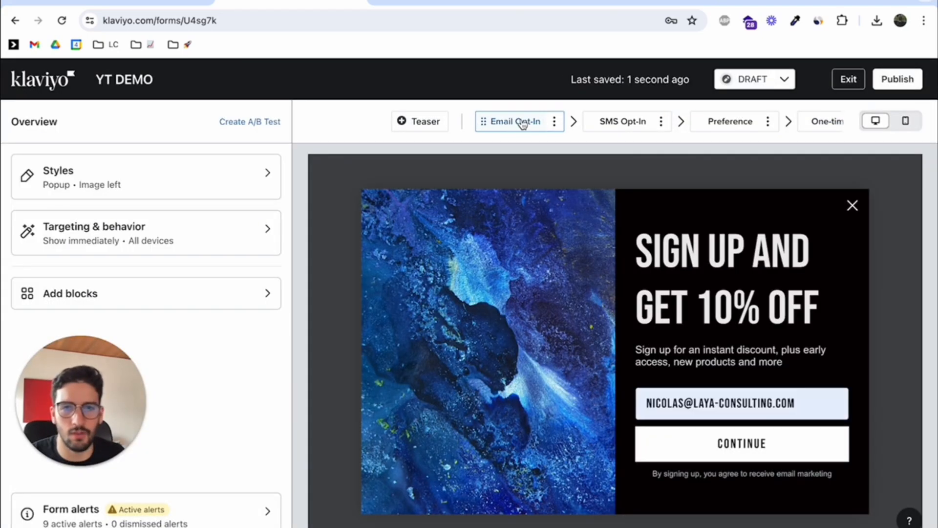
left_click(734, 305)
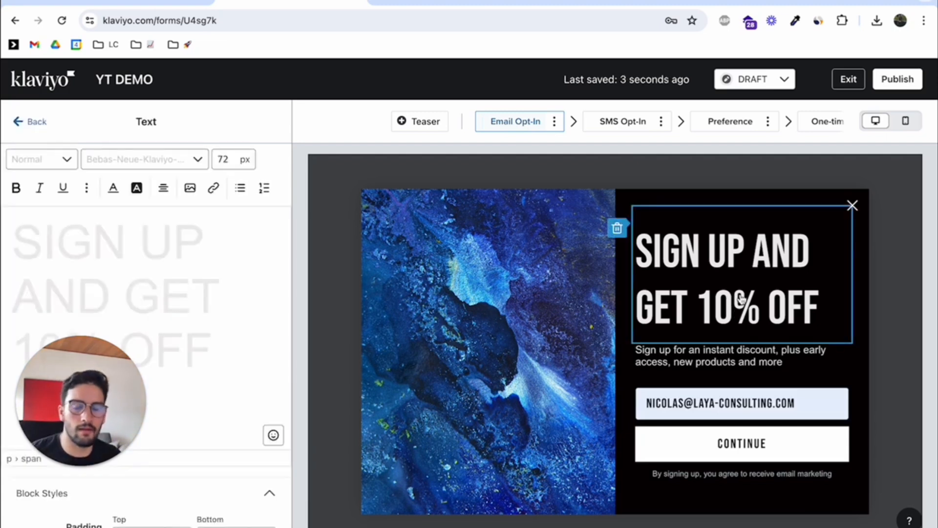
left_click(734, 360)
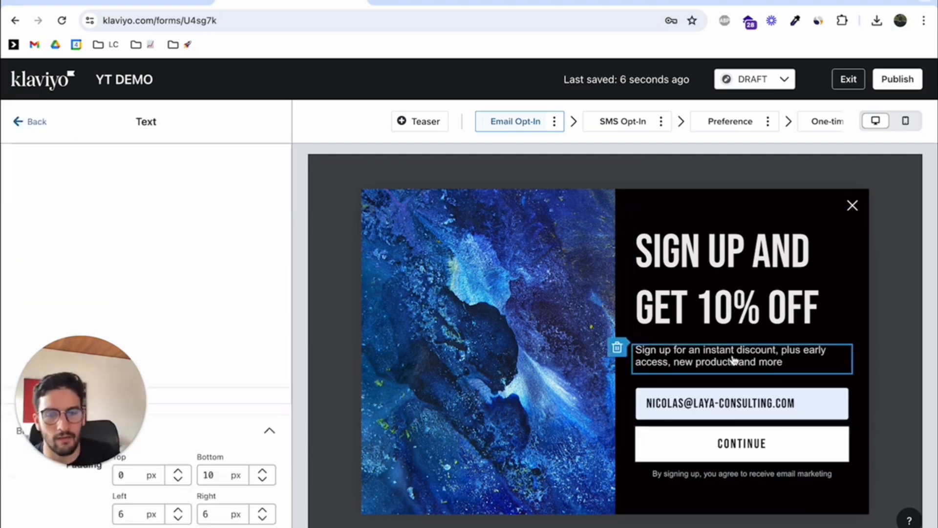
left_click(688, 271)
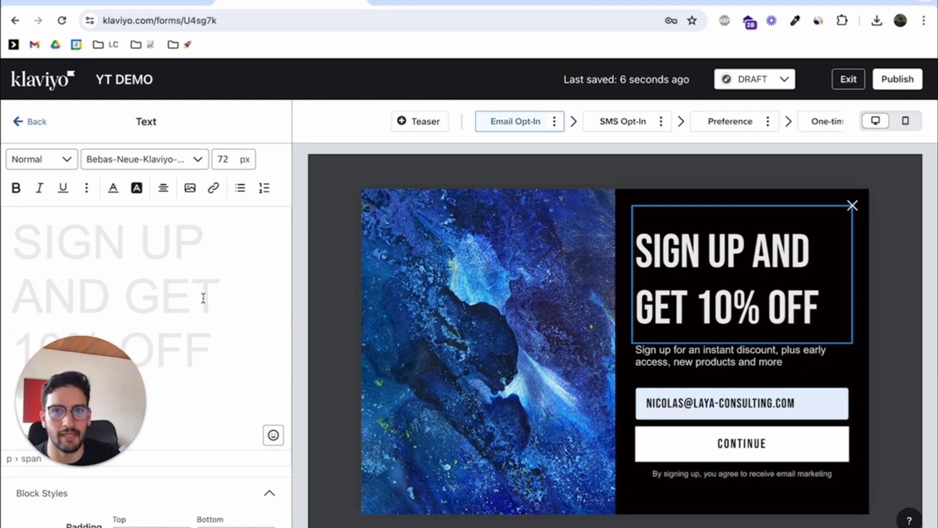
left_click(733, 403)
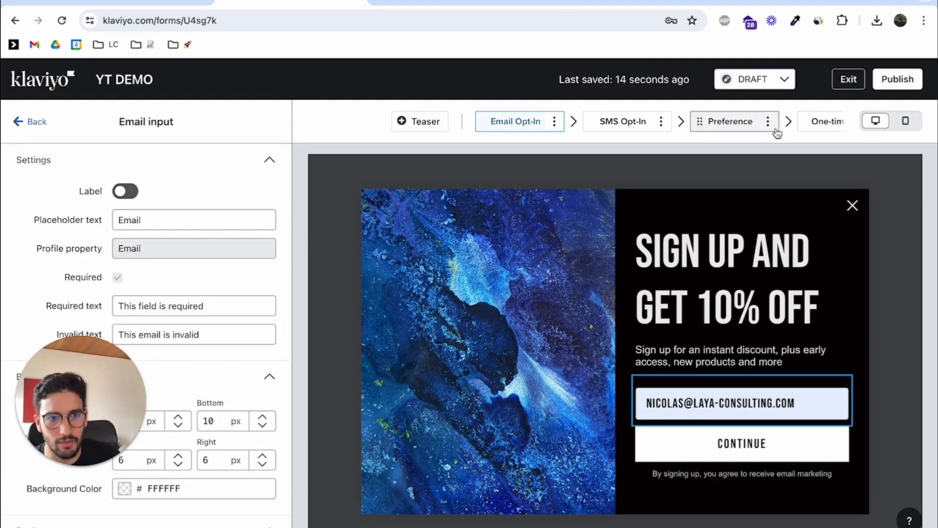
- Review the form's Success, One-time code and Preference steps, and return to the Email Opt-In step
scroll(768, 122, "right", 3)
left_click(806, 124)
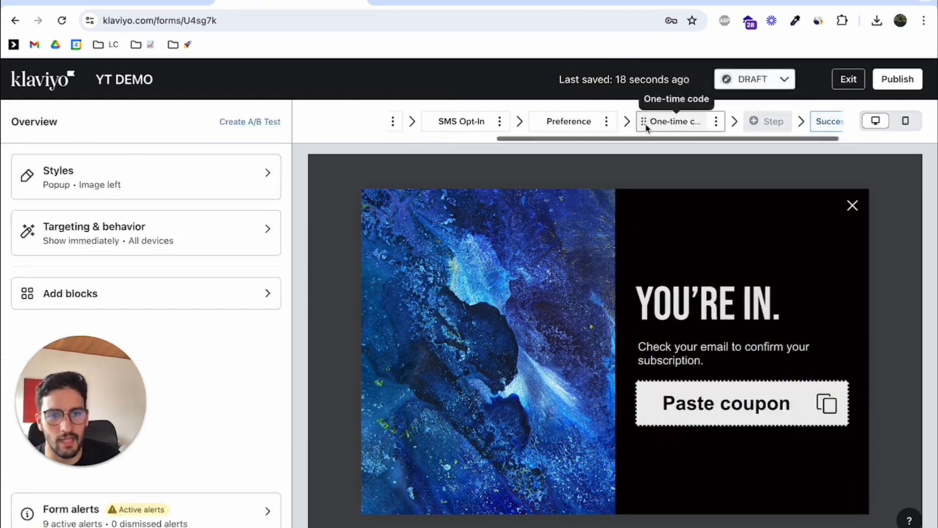
left_click(694, 119)
scroll(694, 120, "left", 3)
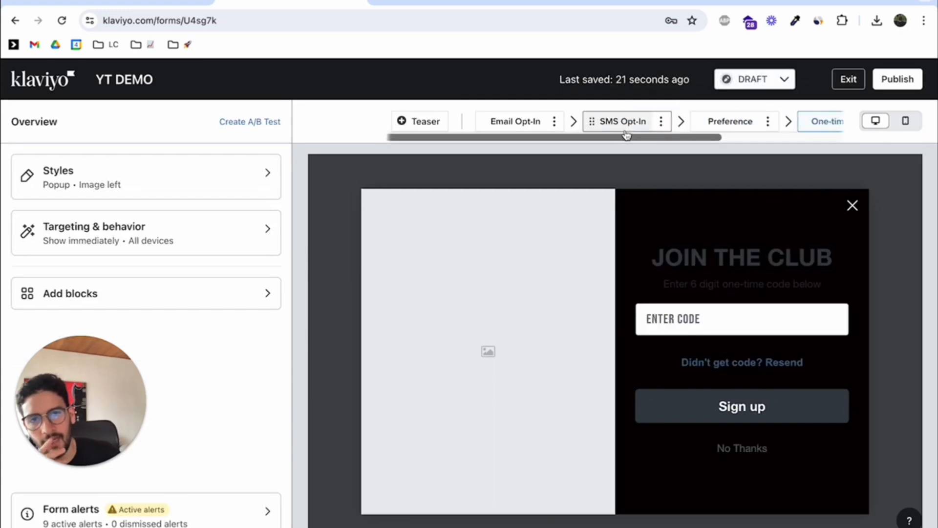
left_click(494, 121)
left_click(704, 123)
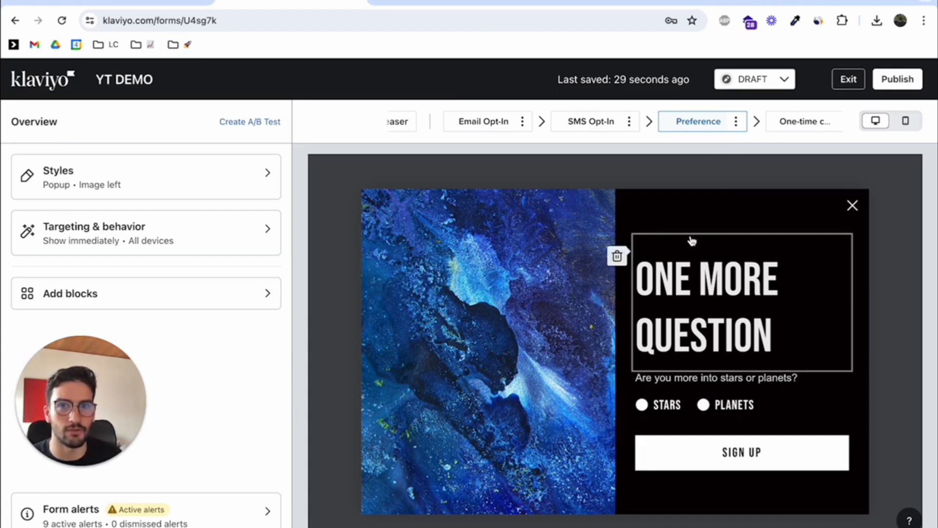
left_click(506, 125)
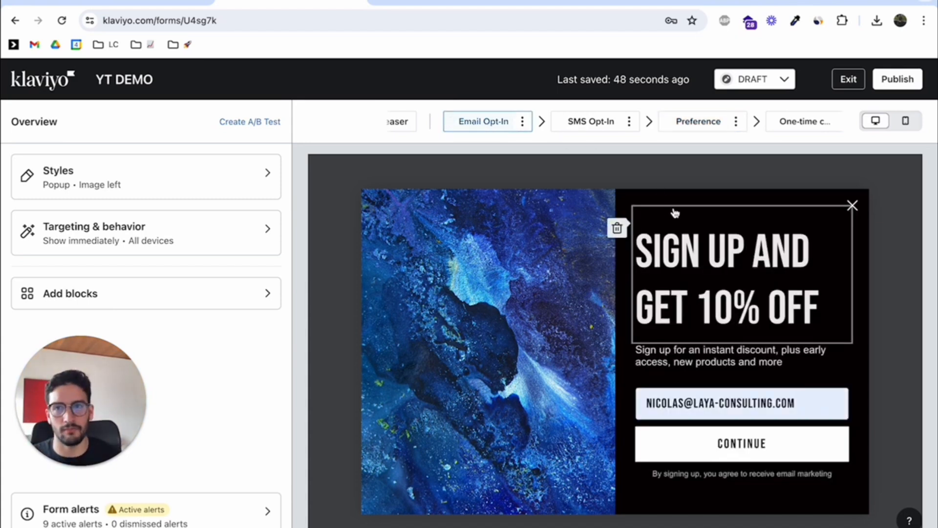
- Switch to the Miro board to examine the $100-off pop-up example and its yes/no choices, and return to the Klaviyo form
left_click(148, 2)
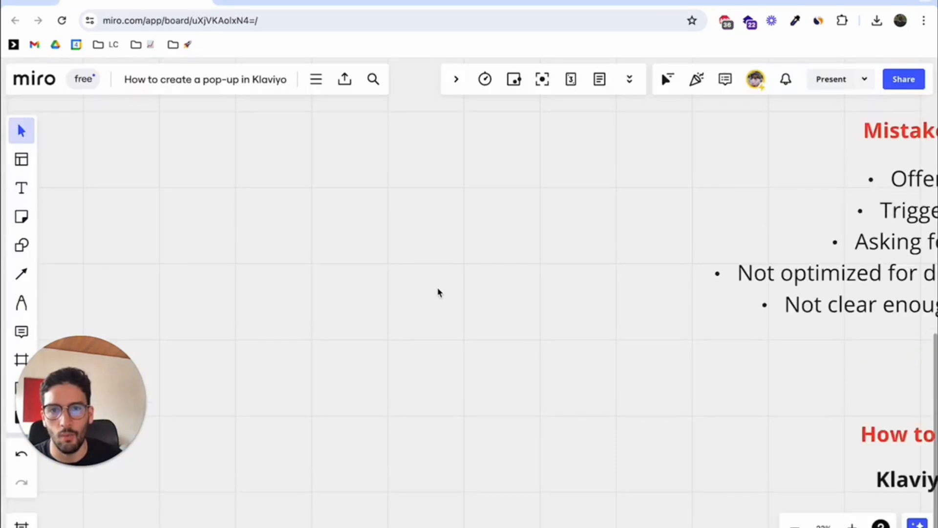
scroll(345, 238, "up", 6)
scroll(345, 238, "right", 6)
scroll(345, 238, "up", 2)
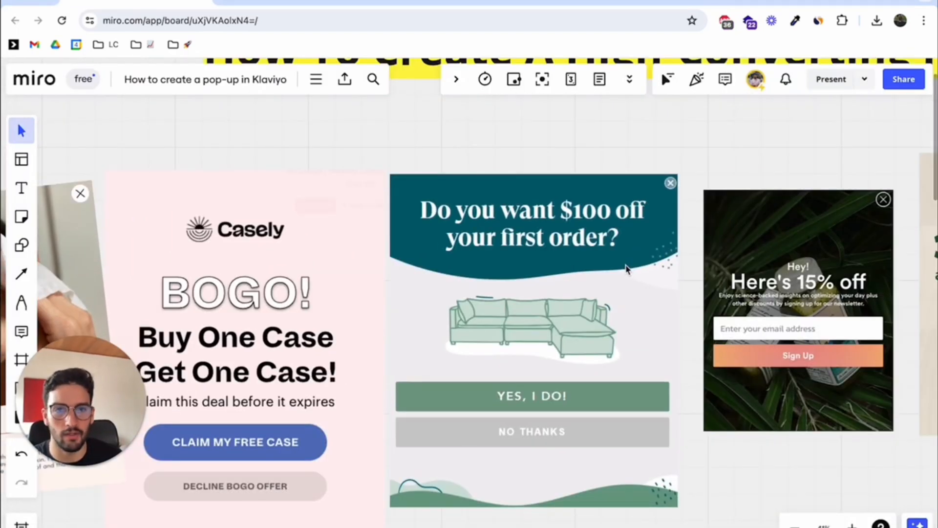
scroll(627, 276, "right", 2)
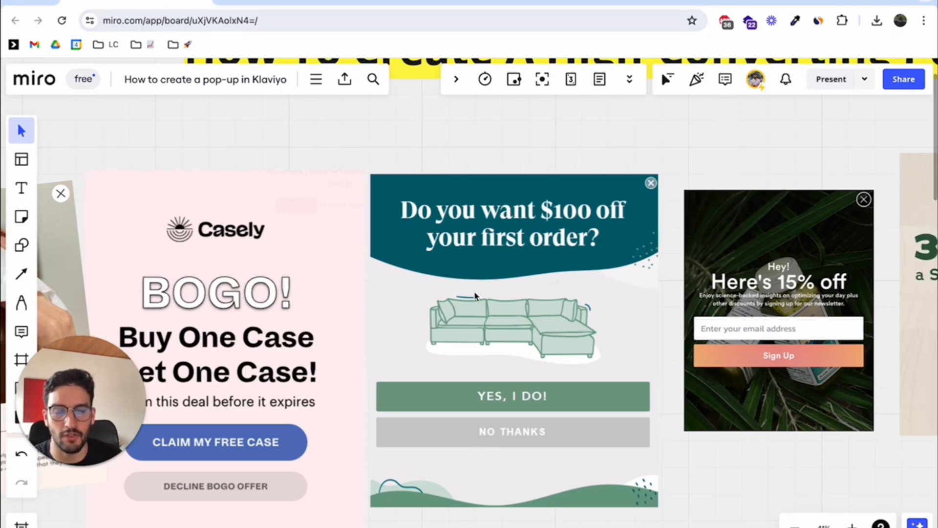
scroll(498, 315, "down", 3)
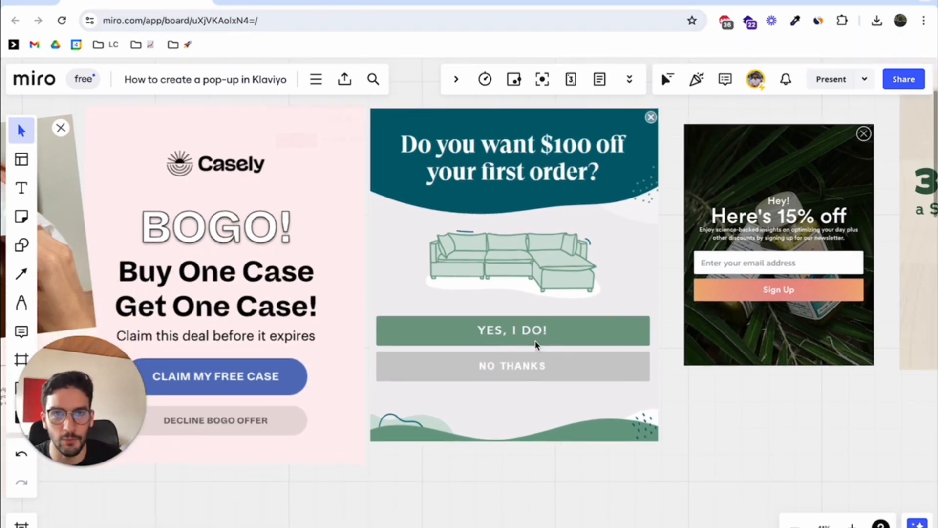
left_click(252, 2)
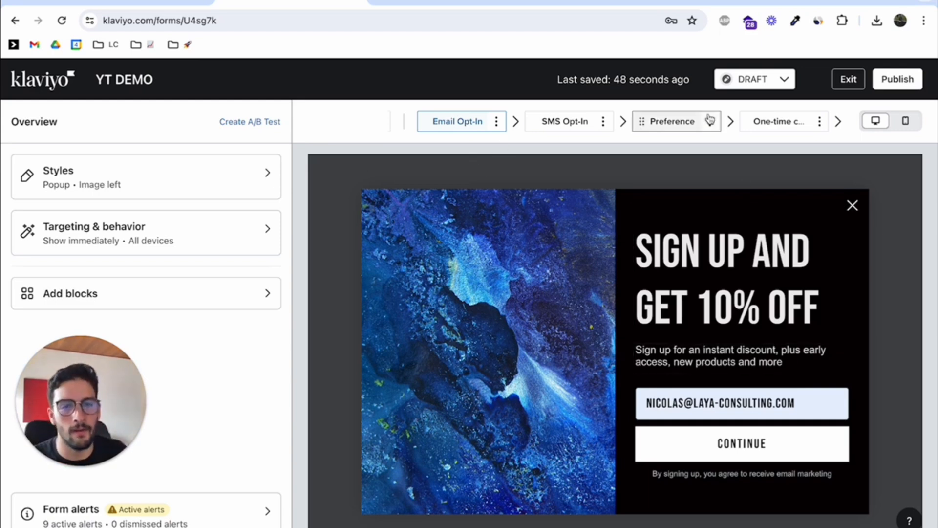
- Review the form's Preference, Email Opt-In and SMS Opt-In steps
left_click(673, 123)
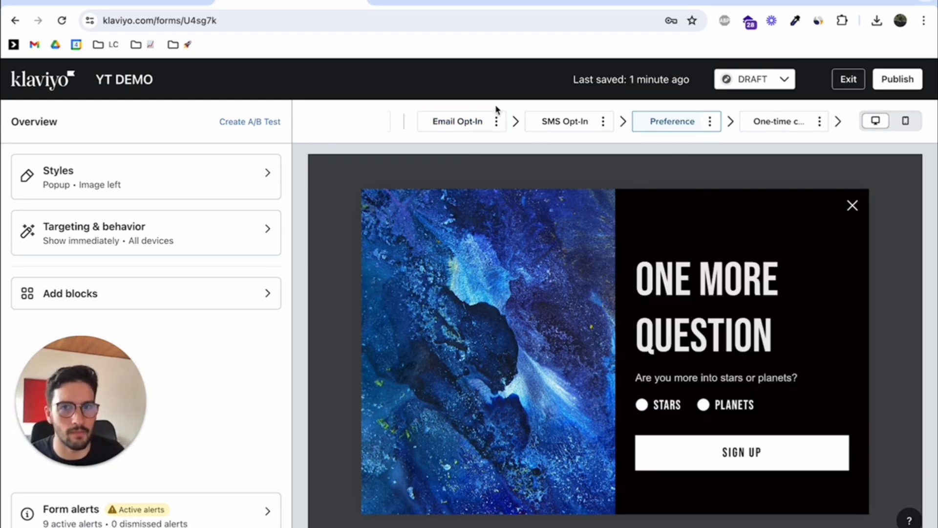
left_click(446, 121)
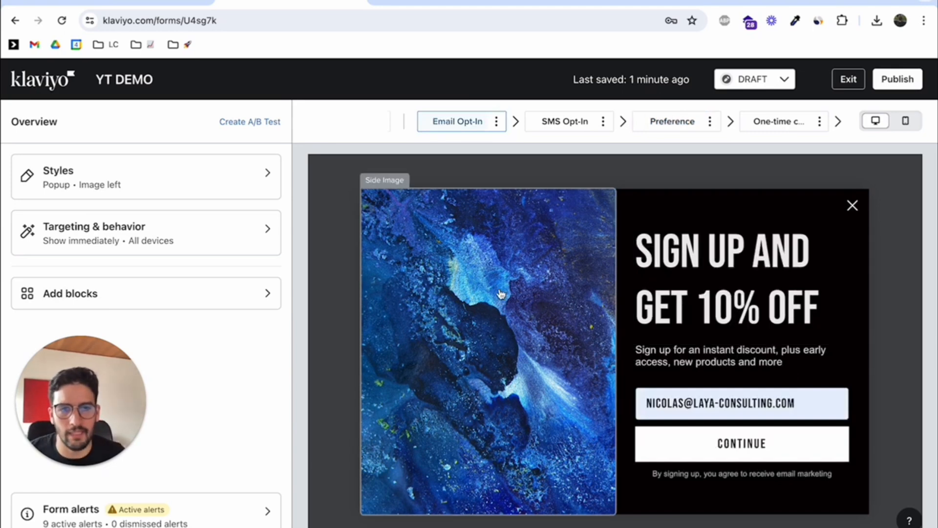
left_click(539, 120)
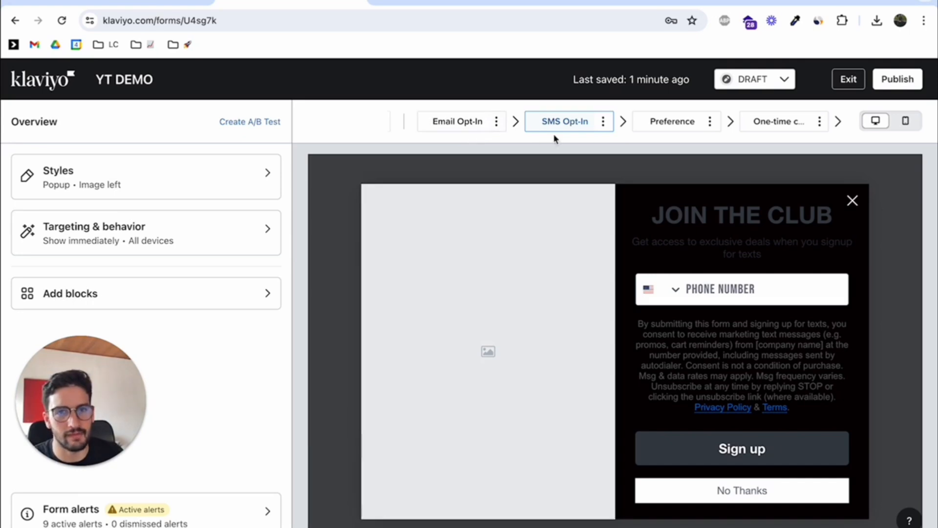
- Rename the Preference step as ZPD and inspect the property options of its Stars and Planets radio buttons
left_click(661, 126)
left_click(712, 121)
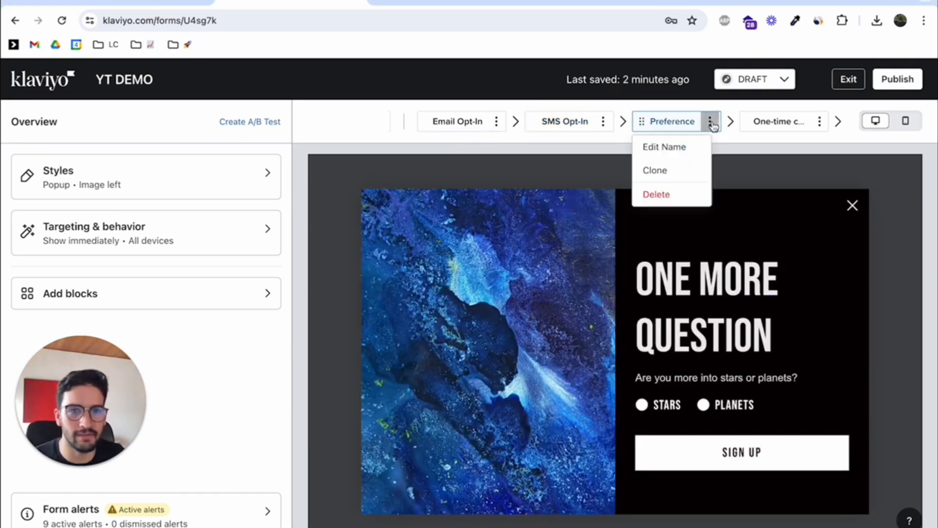
left_click(692, 147)
left_click(438, 293)
key("ctrl+a")
type("ZPD")
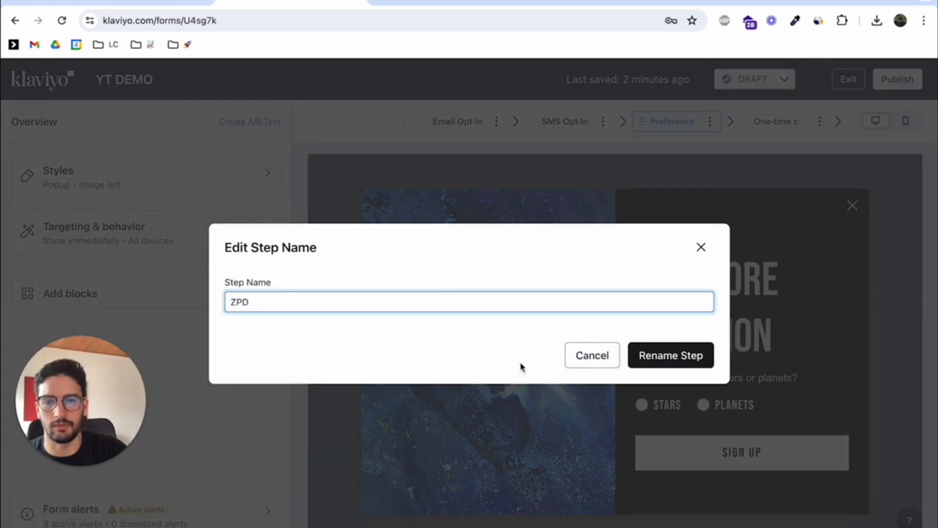
left_click(666, 356)
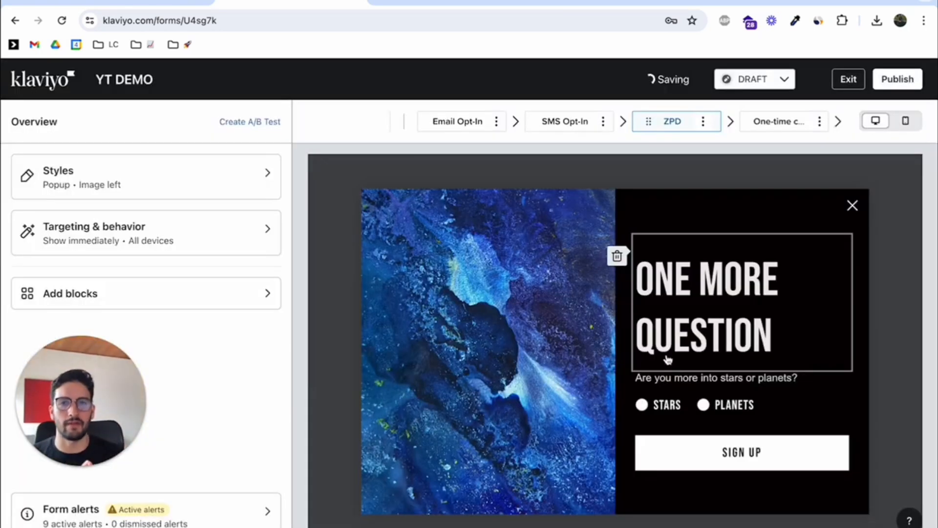
left_click(690, 402)
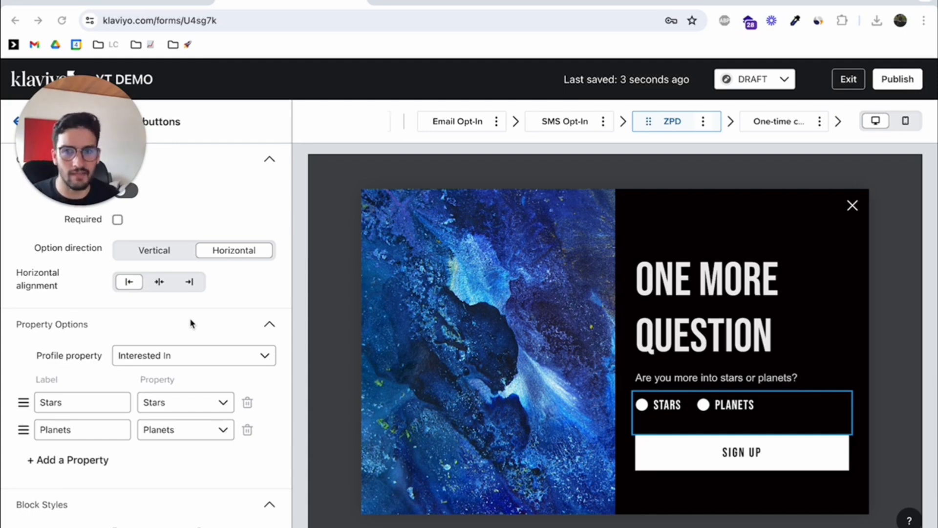
scroll(191, 323, "down", 1)
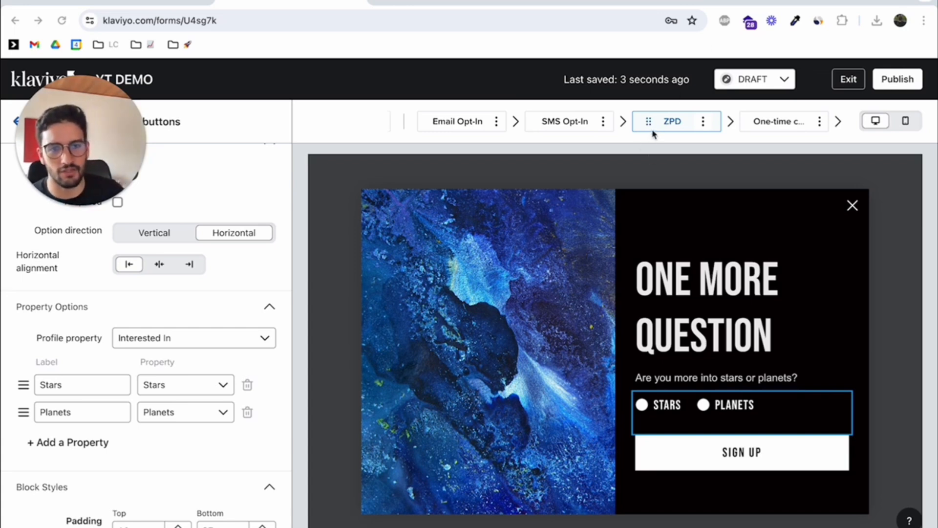
- Delete the "Join the club" headline block from the One-time code step
left_click(774, 125)
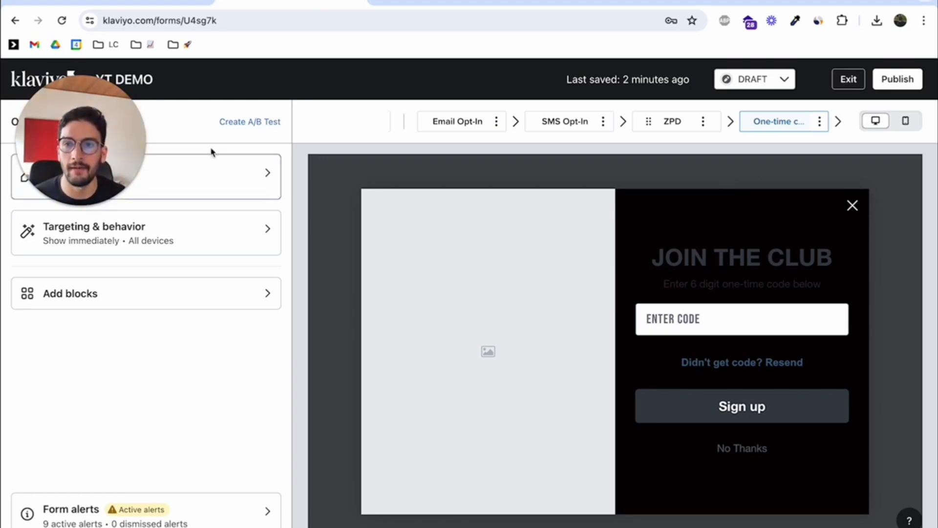
left_click_drag(92, 137, 109, 399)
left_click(685, 267)
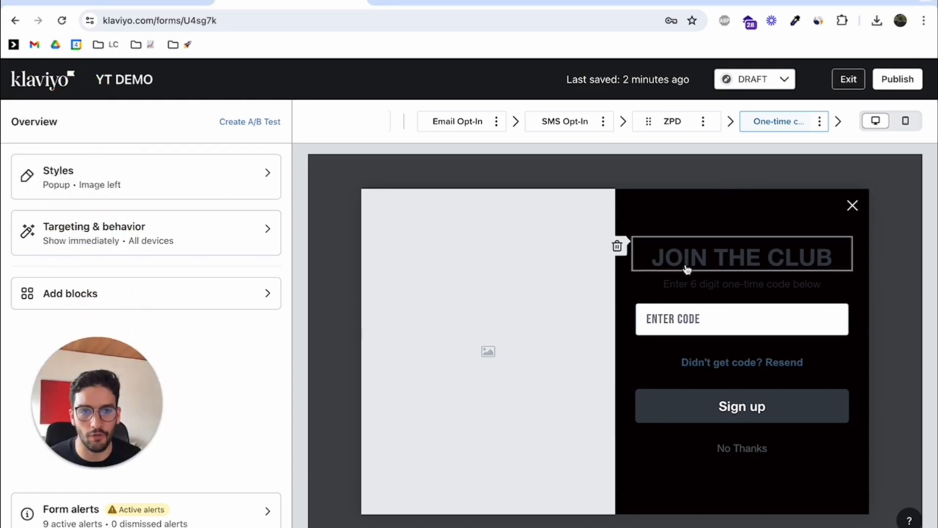
left_click(617, 246)
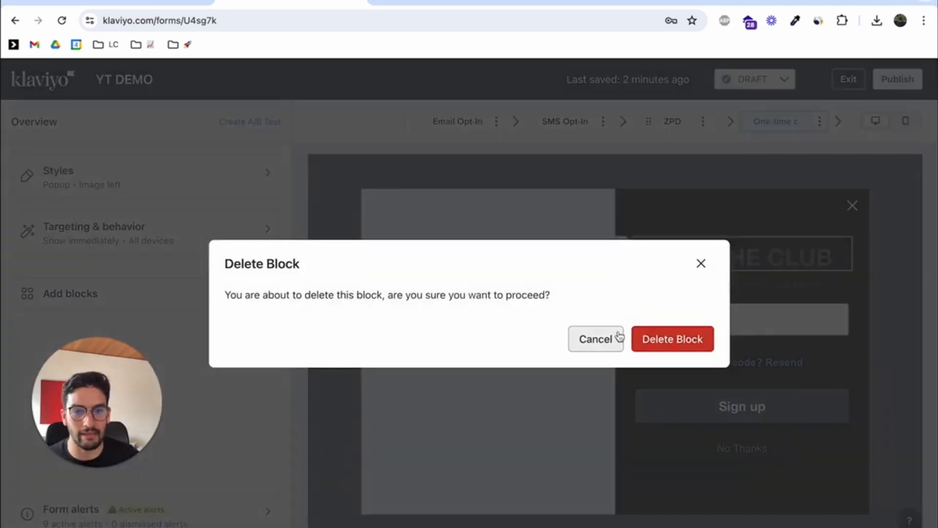
left_click(677, 337)
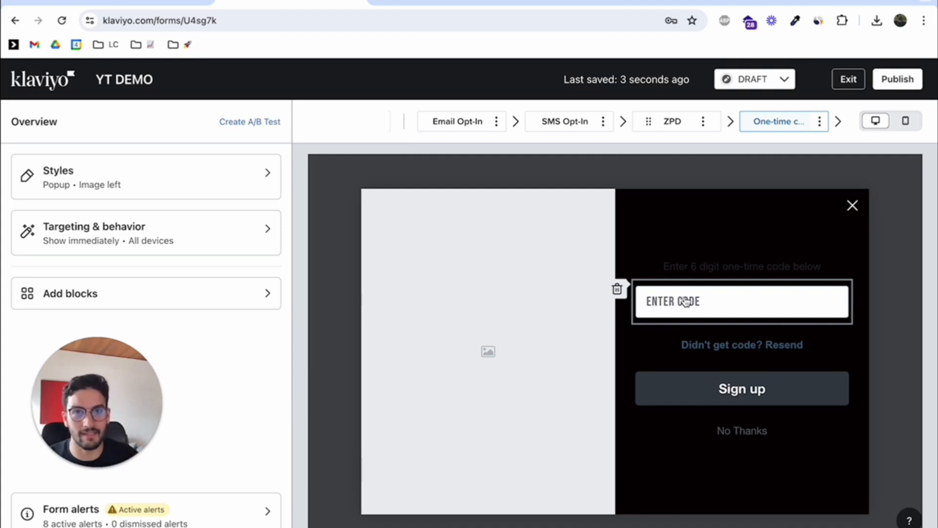
- Add a Coupon block above the code entry field in the One-time code step
left_click(120, 295)
left_click_drag(97, 357, 122, 136)
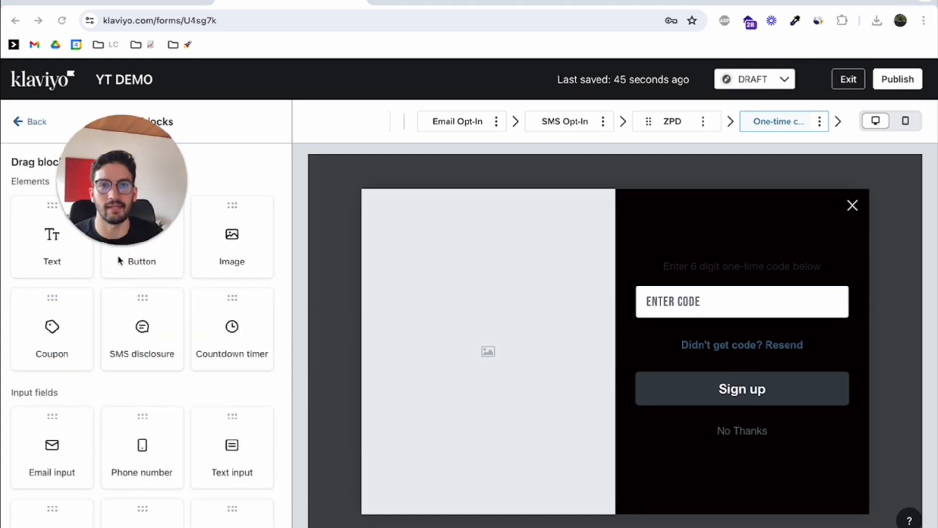
scroll(141, 430, "down", 4)
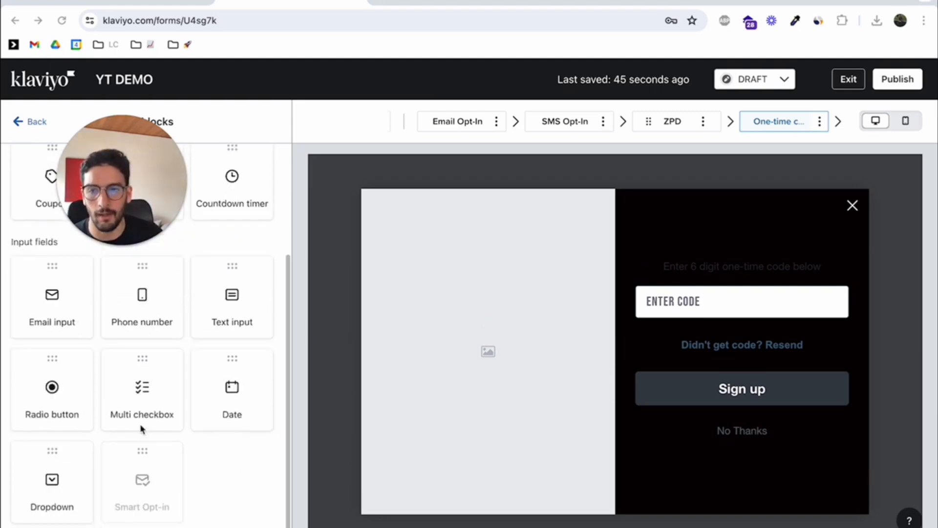
scroll(94, 322, "up", 3)
left_click_drag(95, 322, 767, 271)
left_click_drag(142, 195, 250, 79)
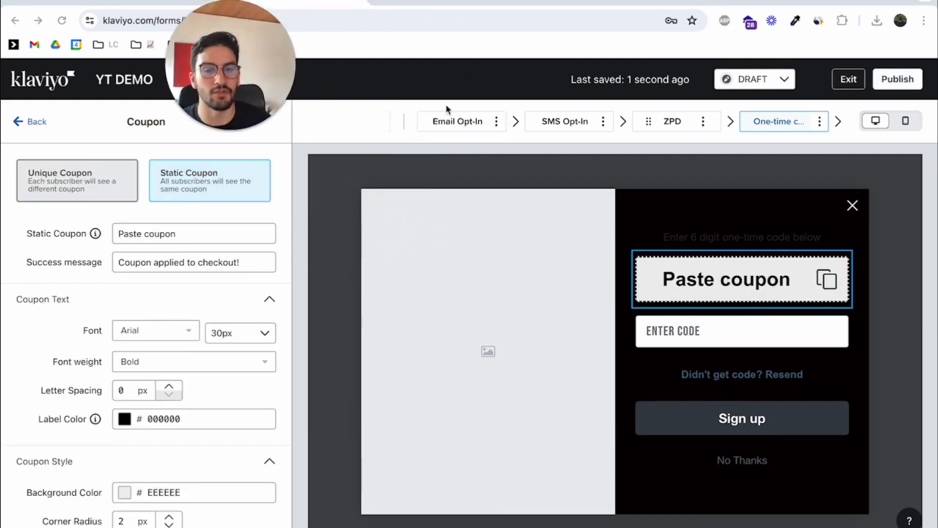
- Return to the Email Opt-In step and set the form's targeting and behavior to display on desktop only
left_click(445, 125)
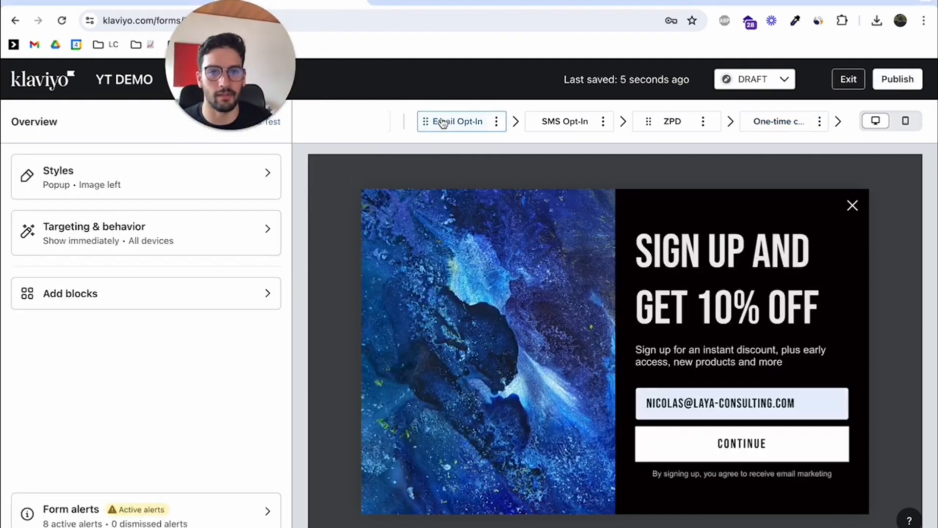
left_click(131, 232)
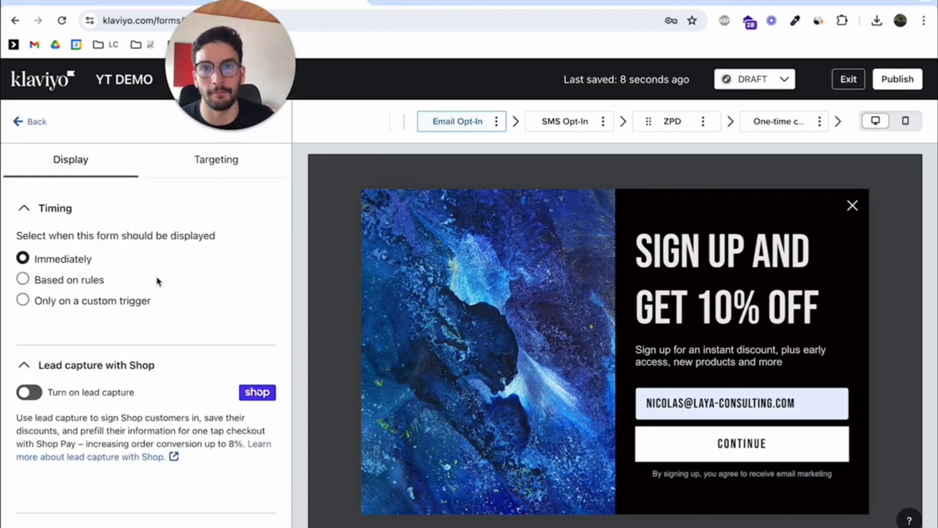
scroll(161, 279, "down", 1)
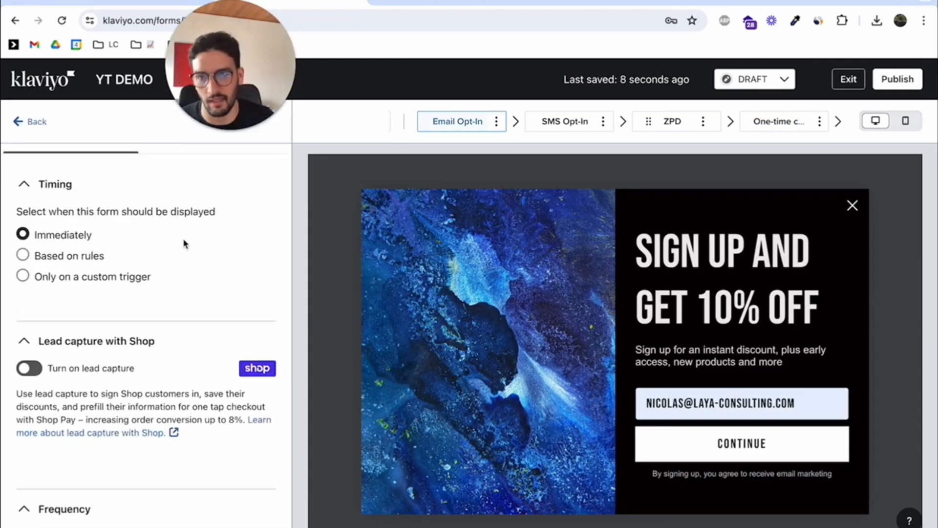
scroll(184, 243, "down", 7)
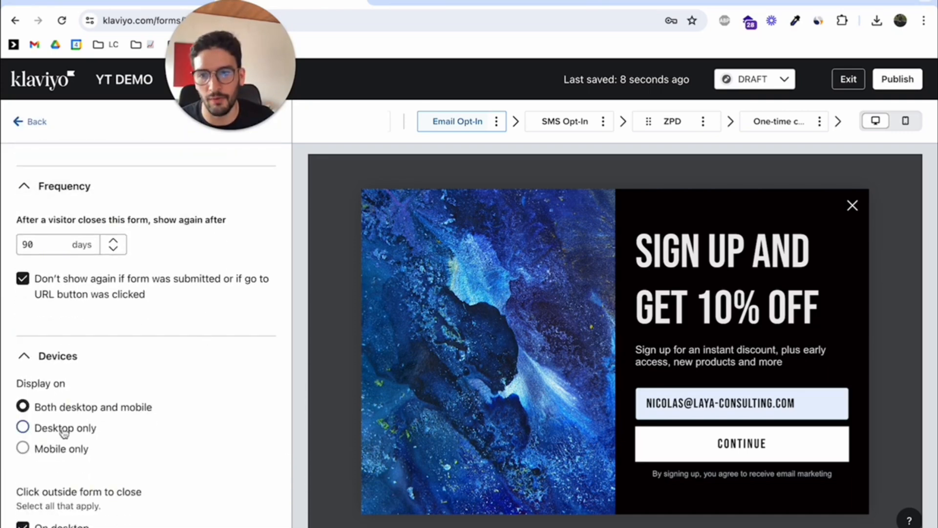
scroll(85, 430, "down", 1)
left_click(83, 421)
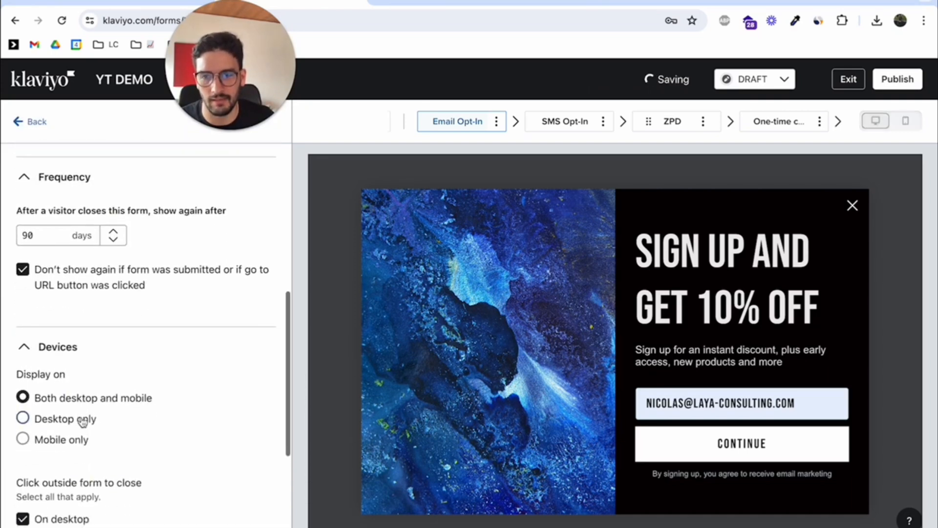
scroll(191, 325, "down", 1)
- Set the form to show again 7 days after a visitor closes it
scroll(113, 377, "up", 2)
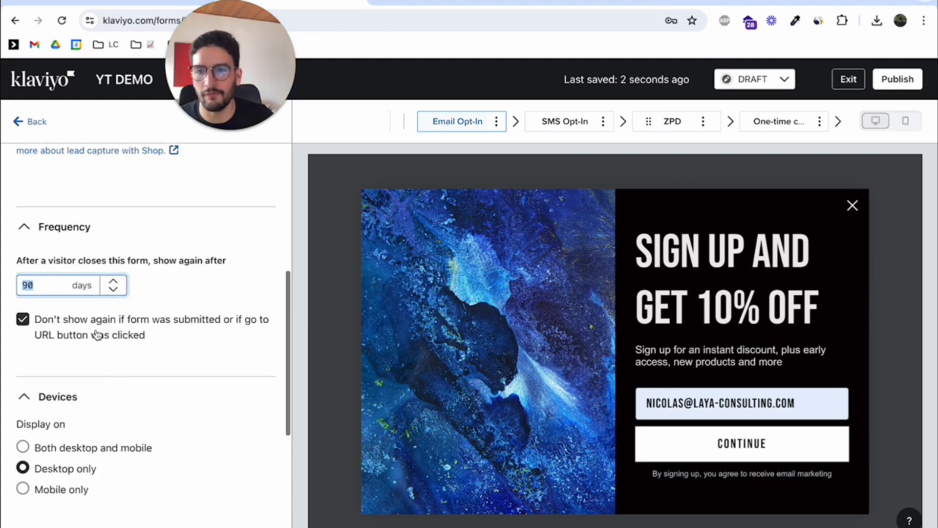
scroll(193, 306, "down", 1)
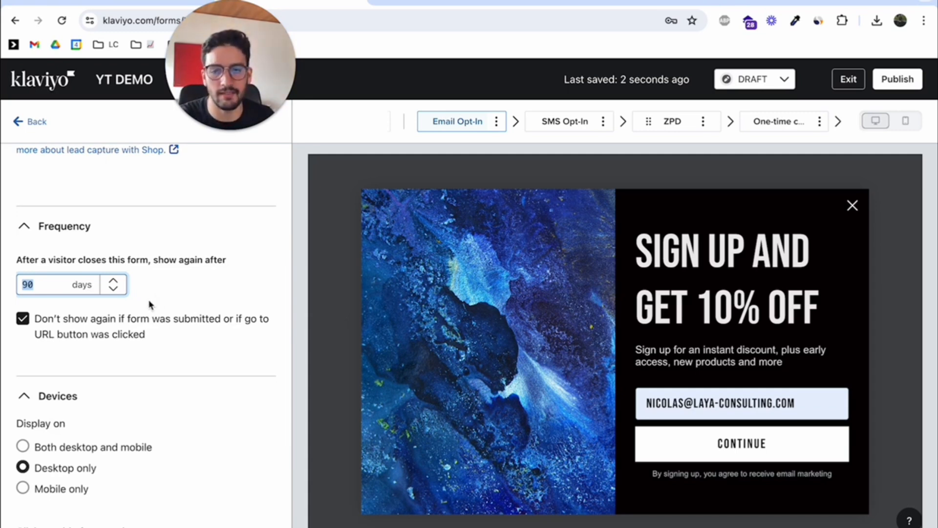
type("7")
- Set the form's timing to be based on rules, showing it when the visitor is exiting the page
scroll(200, 354, "up", 5)
scroll(202, 359, "up", 1)
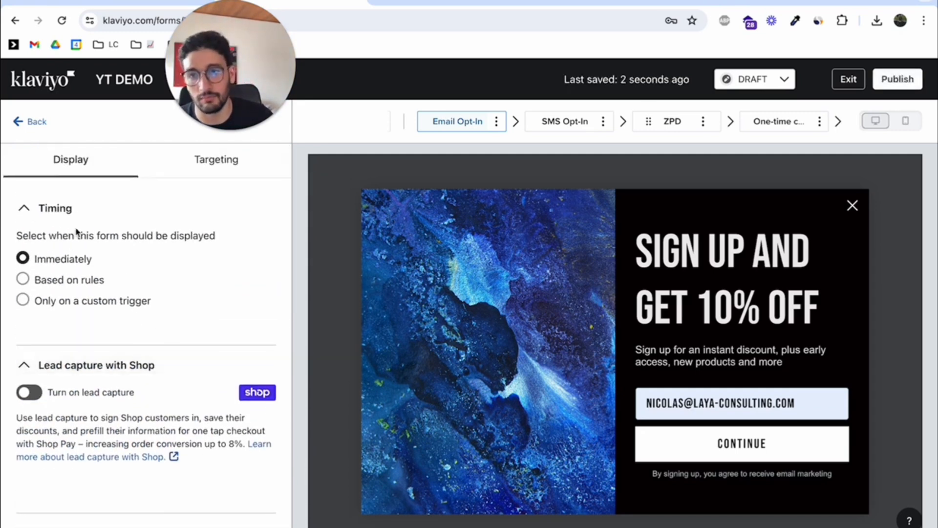
left_click(70, 286)
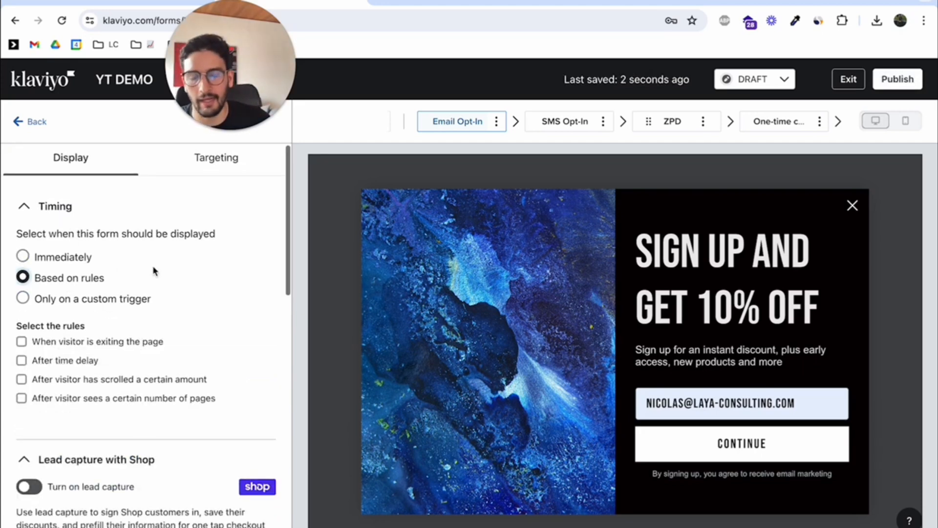
scroll(161, 287, "down", 2)
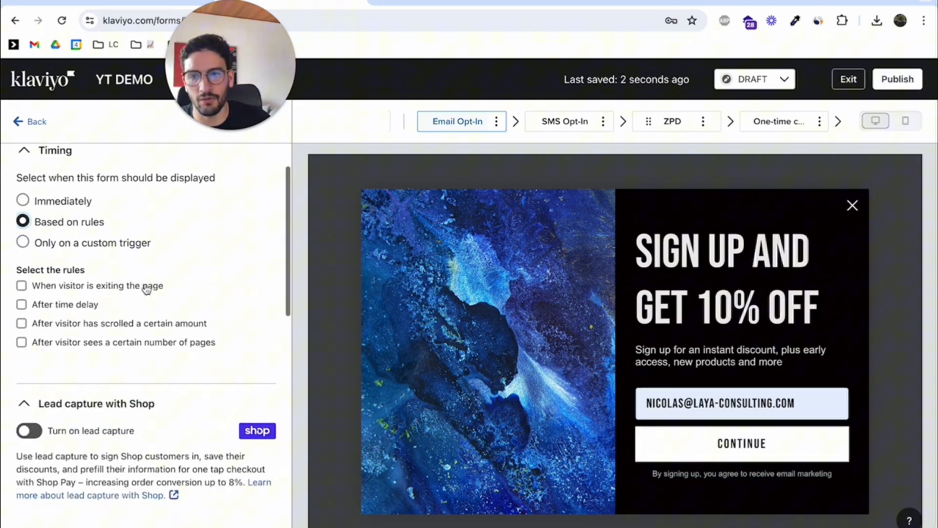
left_click(108, 290)
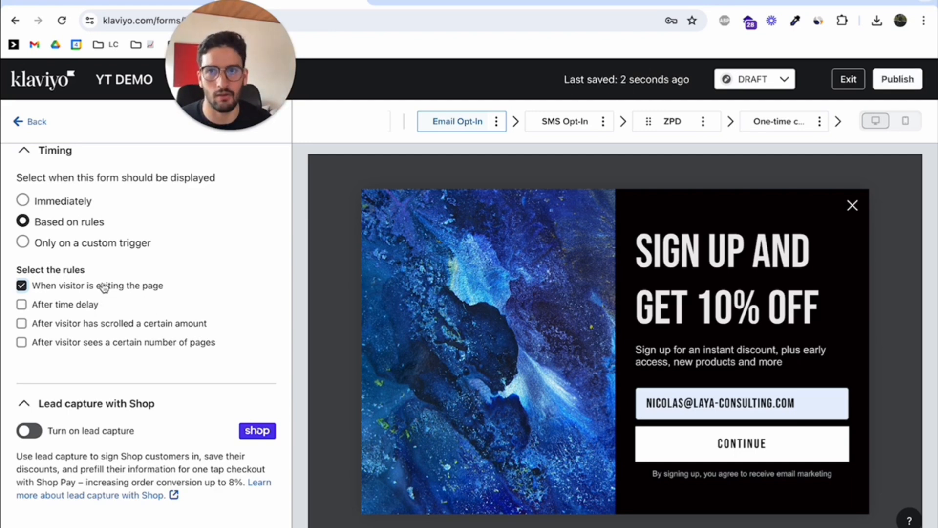
- Exclude the form from URLs containing /cart and /checkout in the targeting settings
scroll(169, 261, "up", 2)
left_click(214, 166)
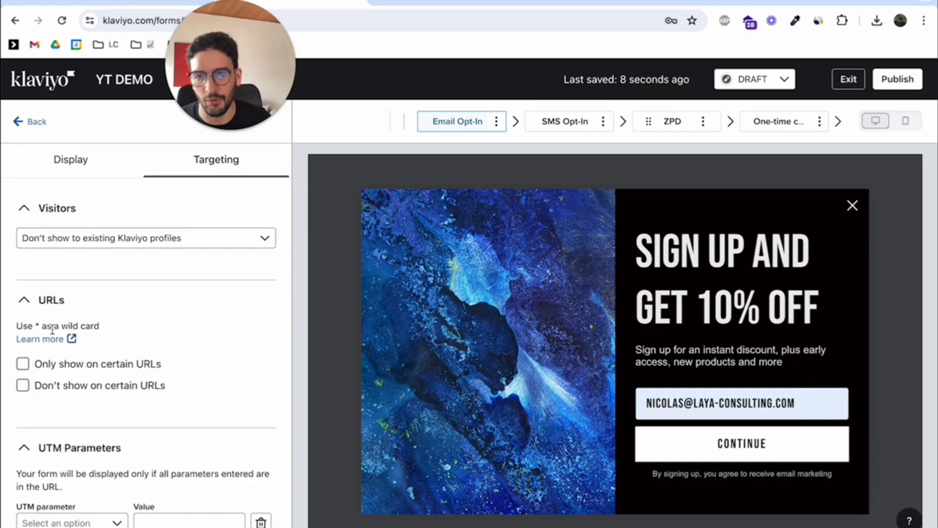
left_click(77, 386)
left_click(179, 411)
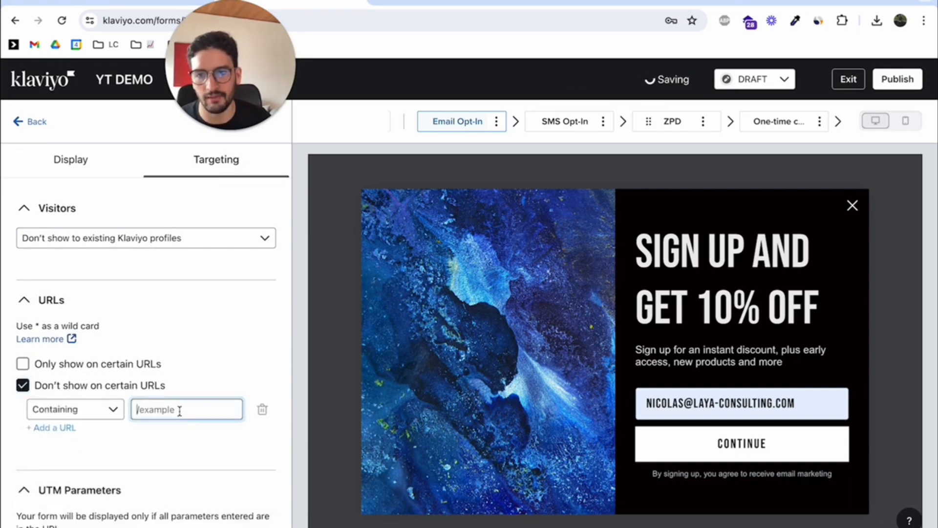
type("/cart")
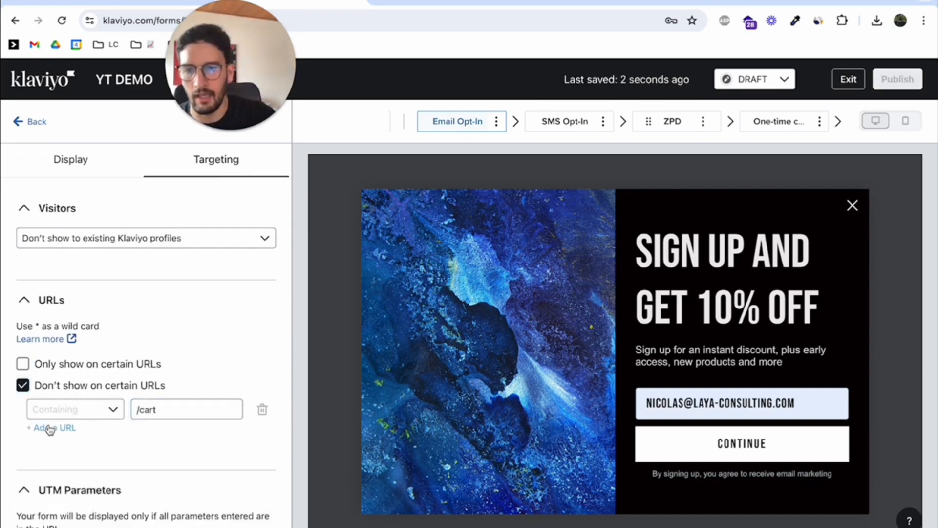
left_click(53, 427)
left_click(176, 439)
type("/check")
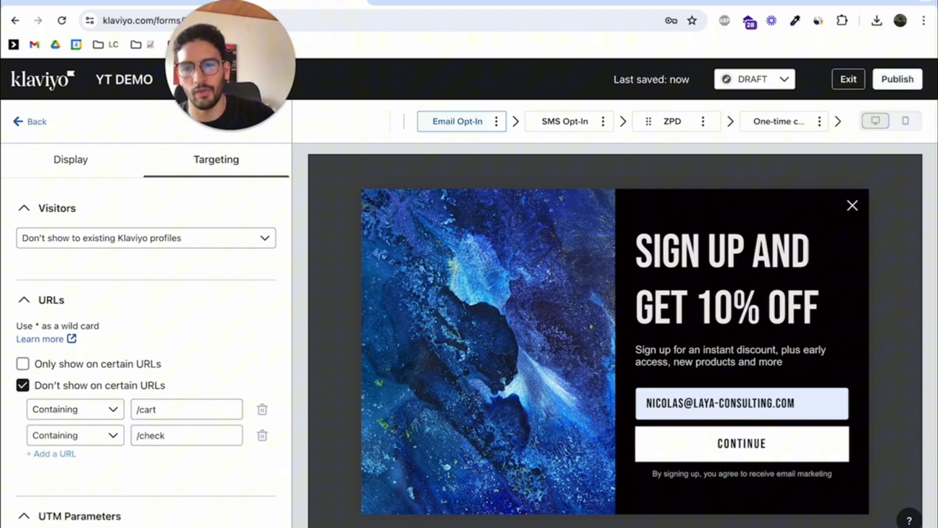
left_click(195, 430)
type("out")
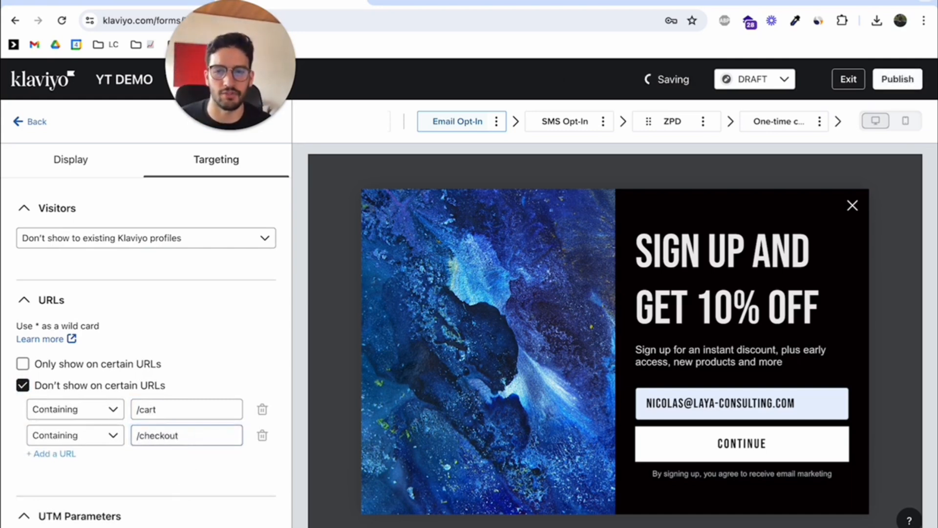
- Review the remaining targeting options and the form's display timing, frequency and device settings
scroll(168, 403, "down", 10)
scroll(175, 405, "up", 6)
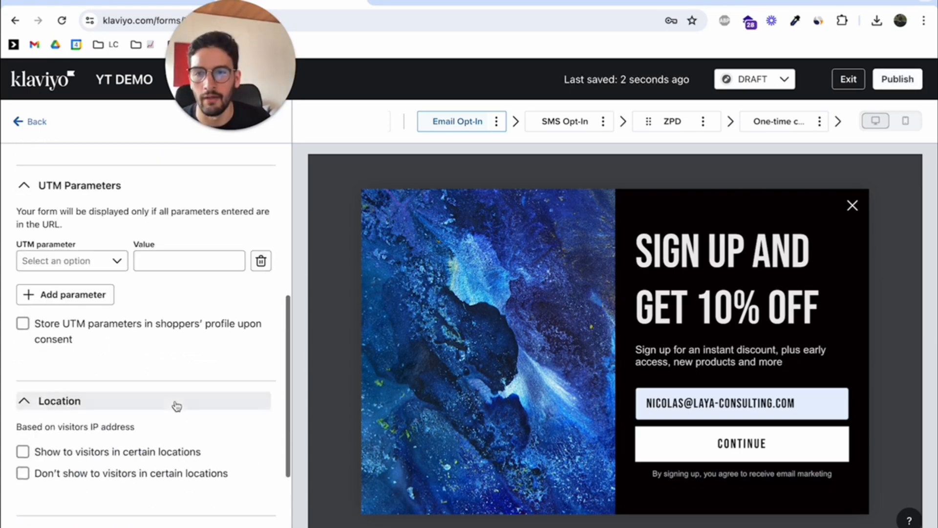
scroll(212, 354, "up", 4)
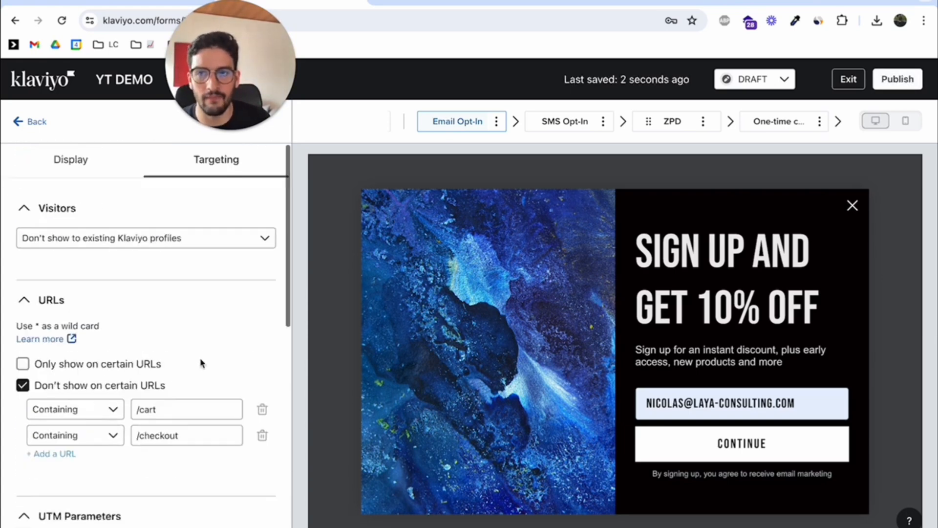
left_click(65, 166)
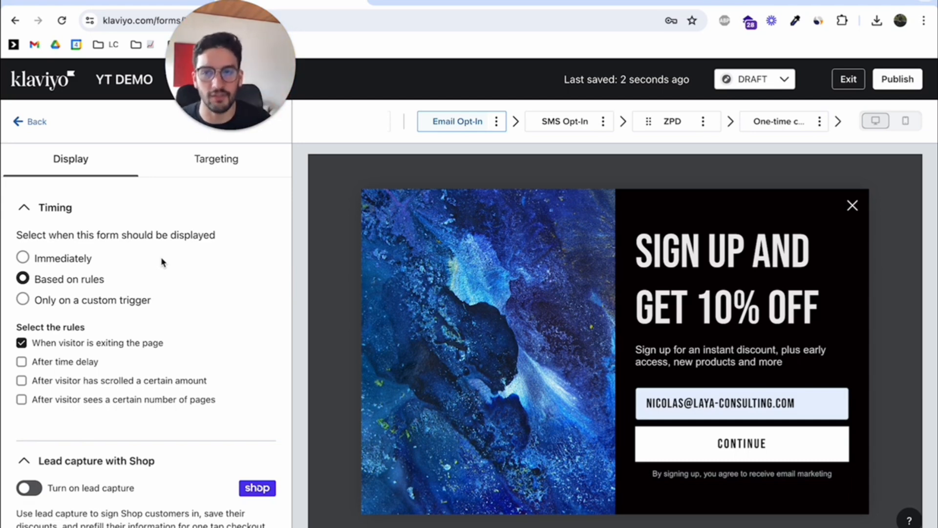
scroll(116, 484, "down", 10)
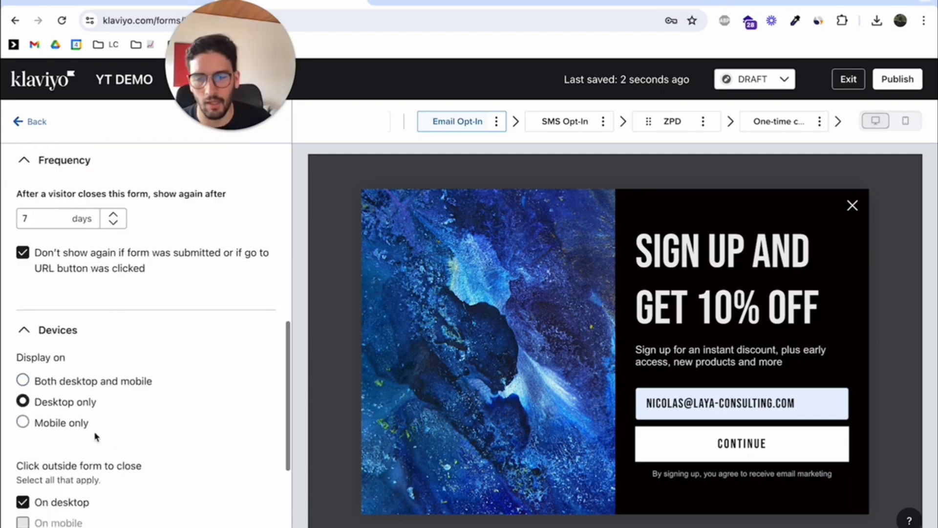
- Show the form on mobile only and replace the page-exit timing rule with the time-delay and scroll-amount rules
left_click(73, 424)
scroll(103, 259, "up", 1)
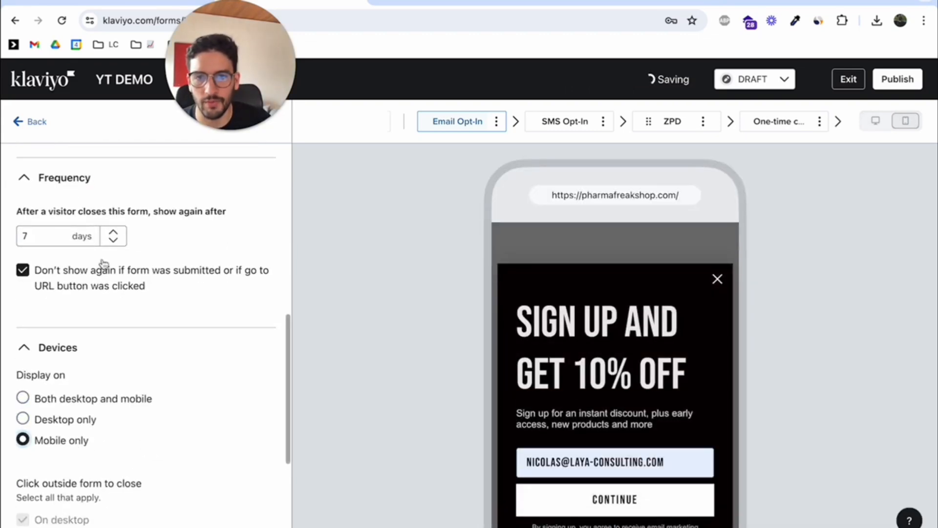
scroll(146, 329, "up", 10)
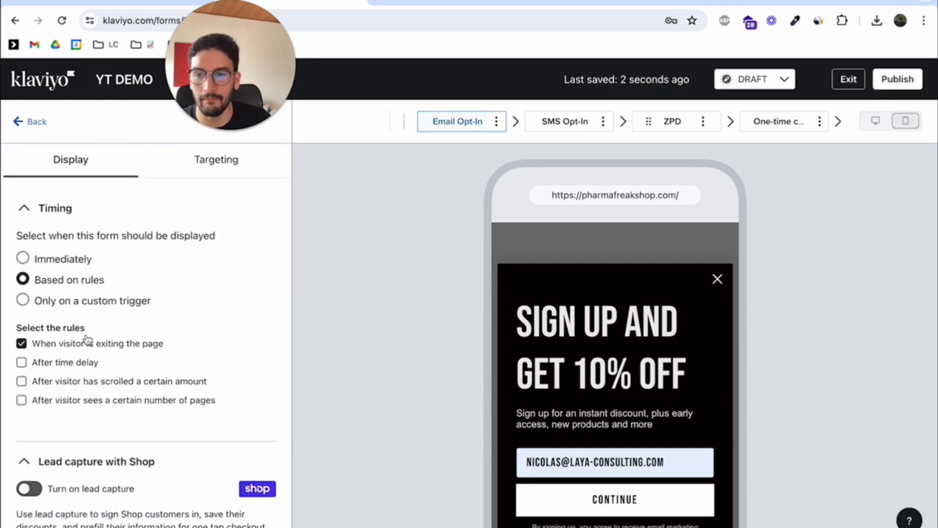
left_click(100, 347)
left_click(88, 362)
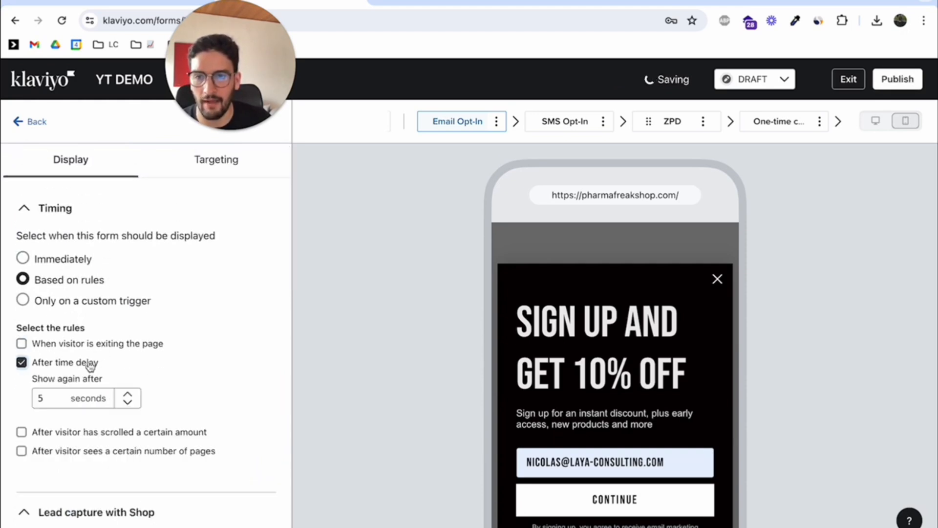
left_click(88, 431)
scroll(93, 415, "down", 1)
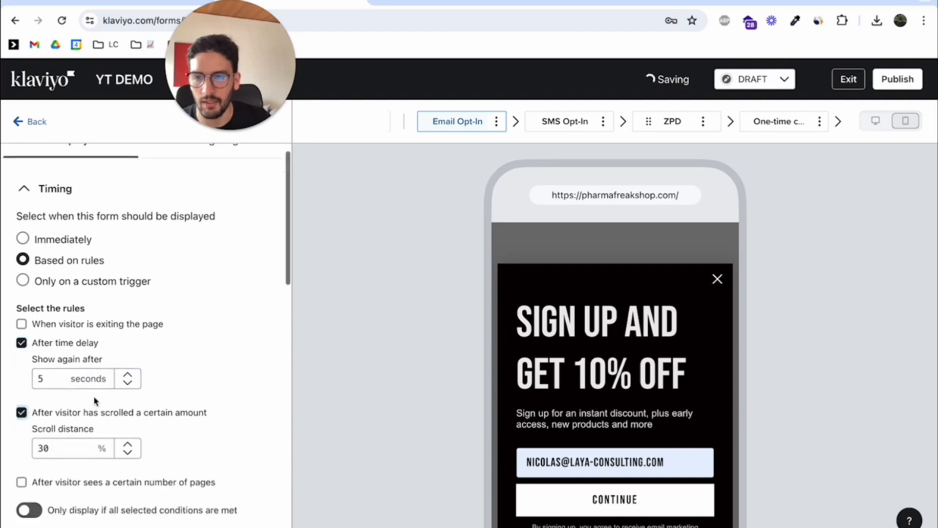
- Set the form's time delay to 8 seconds and its scroll distance to 65%
double_click(41, 378)
type("8")
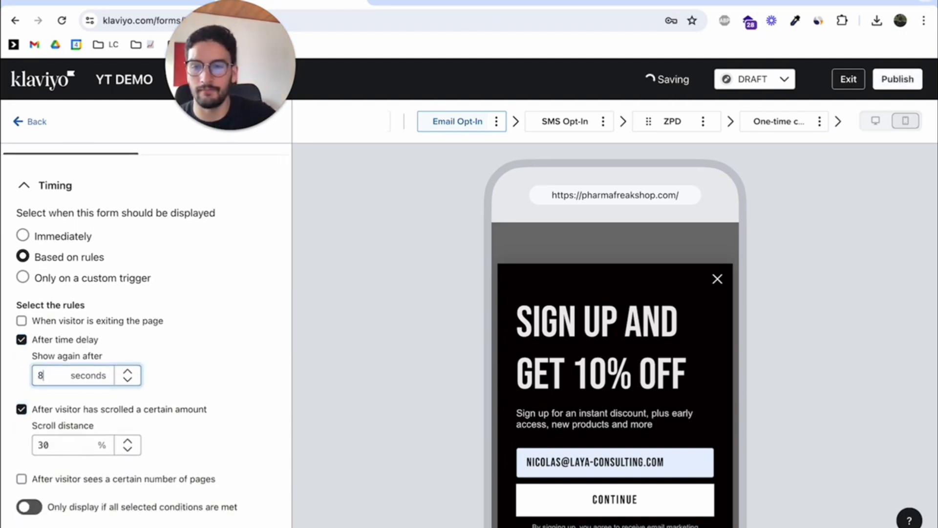
left_click_drag(41, 444, 89, 440)
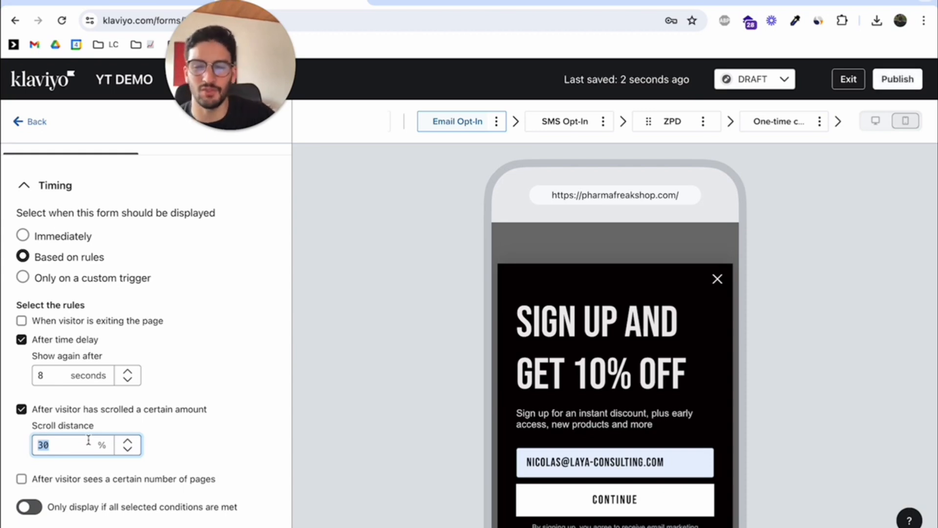
type("65")
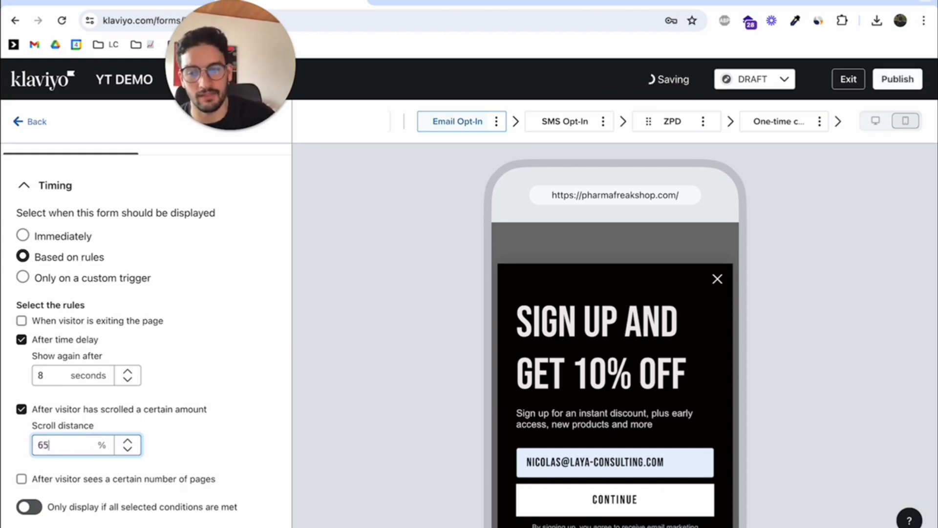
left_click(229, 386)
scroll(228, 385, "up", 1)
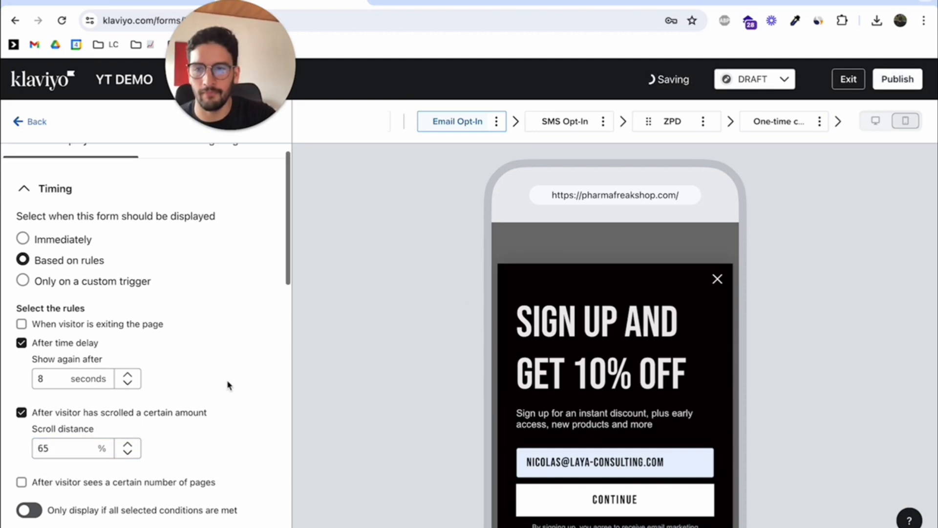
- Review the form's display settings for timing rules, lead capture and frequency alongside the mobile preview
scroll(227, 381, "up", 2)
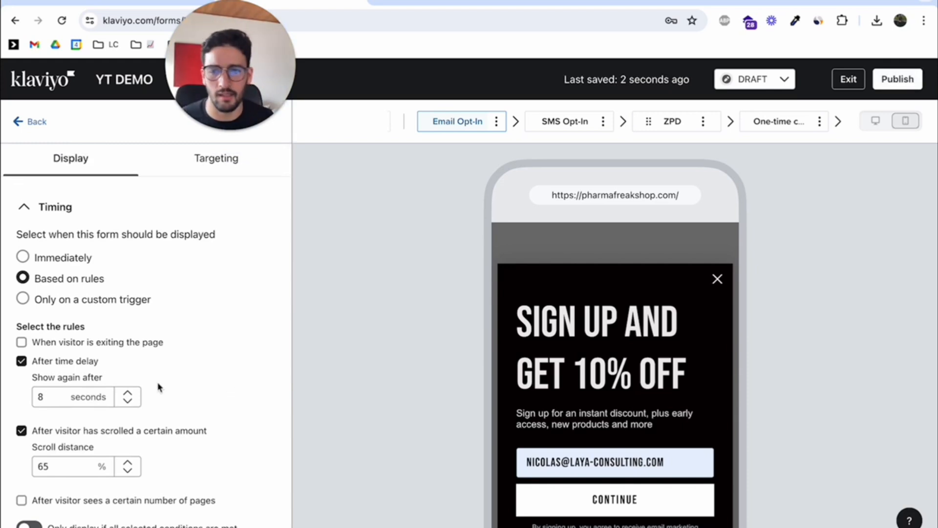
left_click(46, 399)
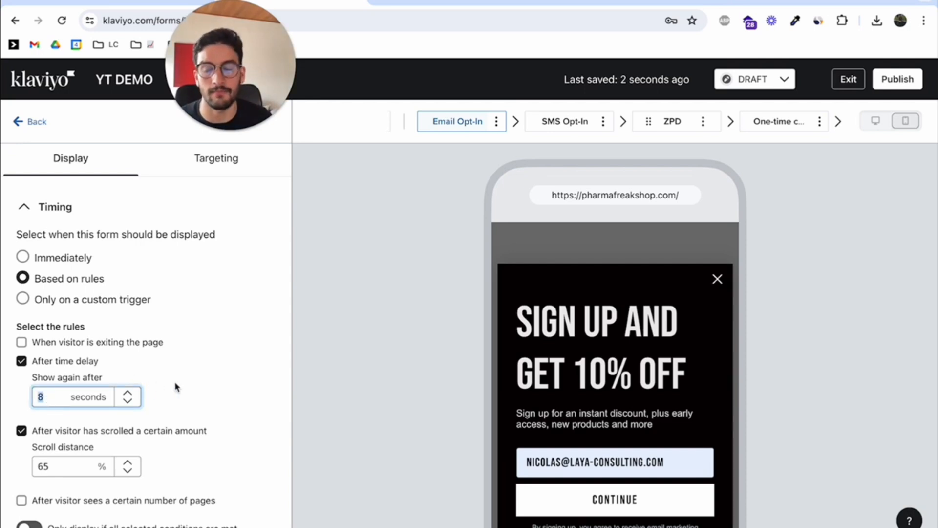
scroll(221, 395, "up", 1)
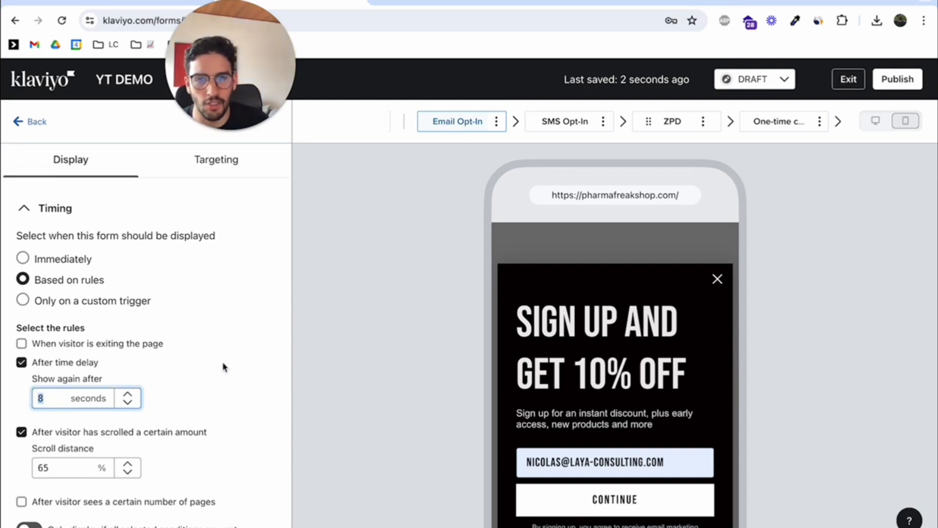
left_click(216, 160)
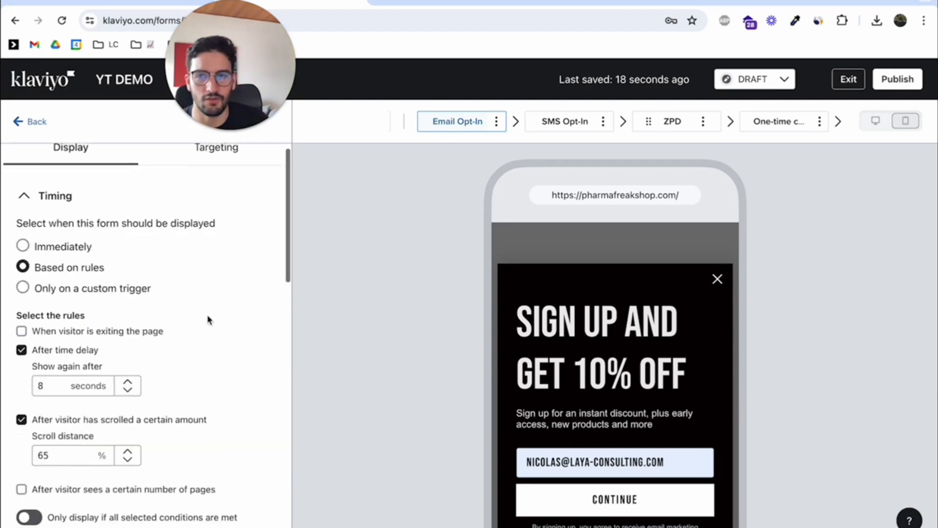
scroll(207, 318, "up", 1)
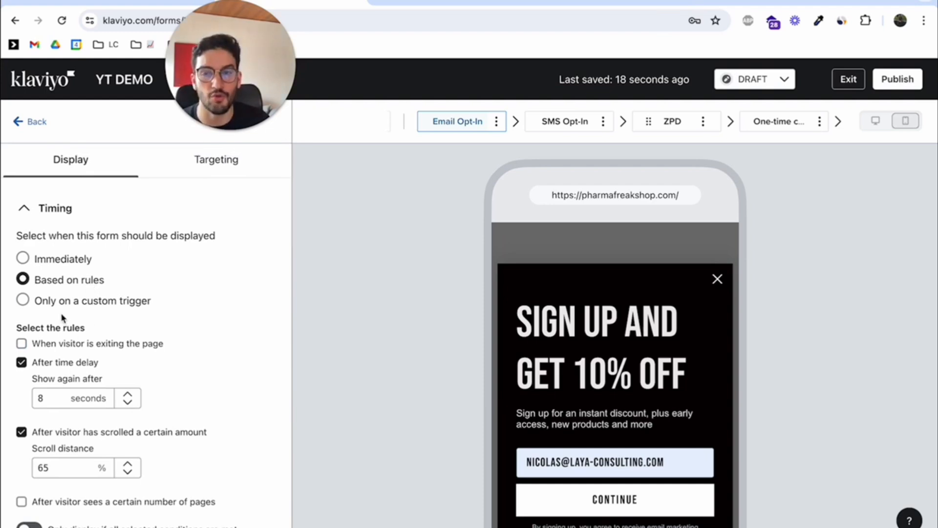
scroll(231, 301, "down", 10)
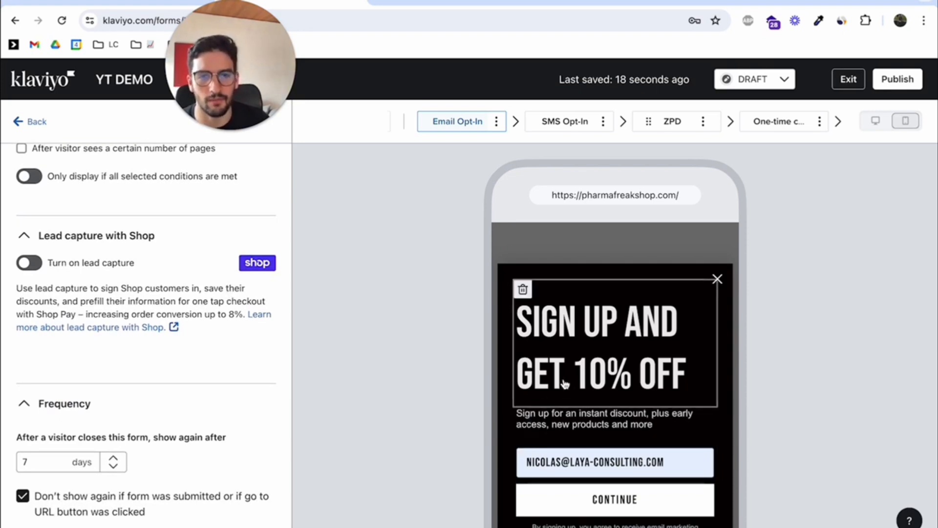
scroll(527, 254, "down", 2)
scroll(527, 254, "up", 2)
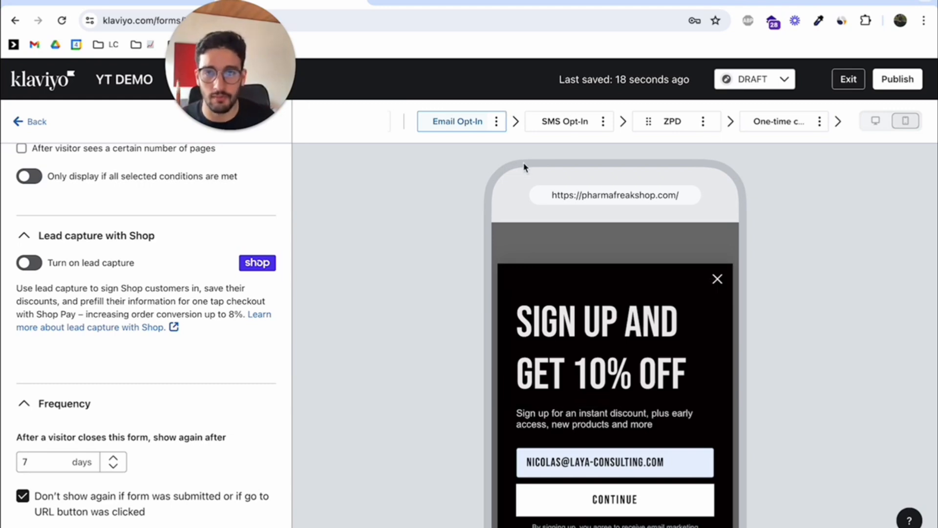
scroll(648, 370, "down", 2)
scroll(655, 317, "up", 1)
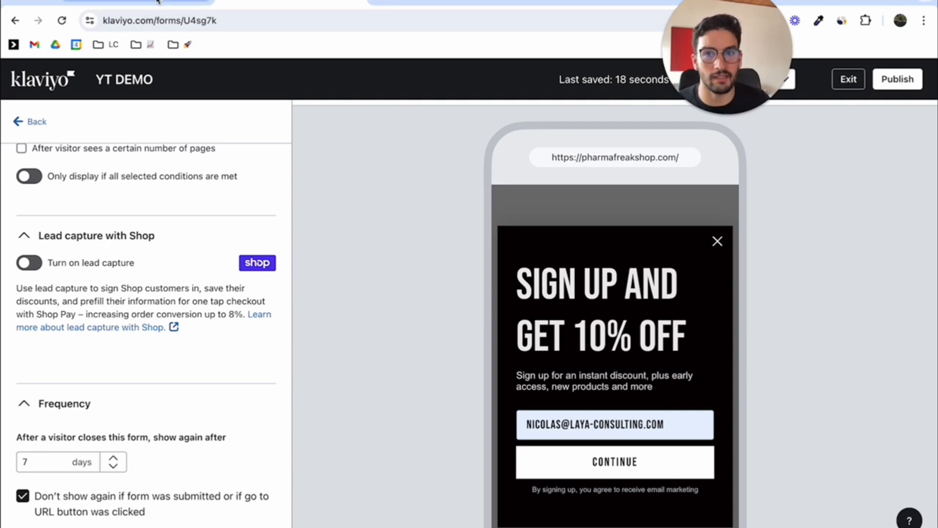
- Look at the pop-up examples on the Miro board and return to the Klaviyo form editor
left_click(156, 2)
scroll(489, 299, "up", 1)
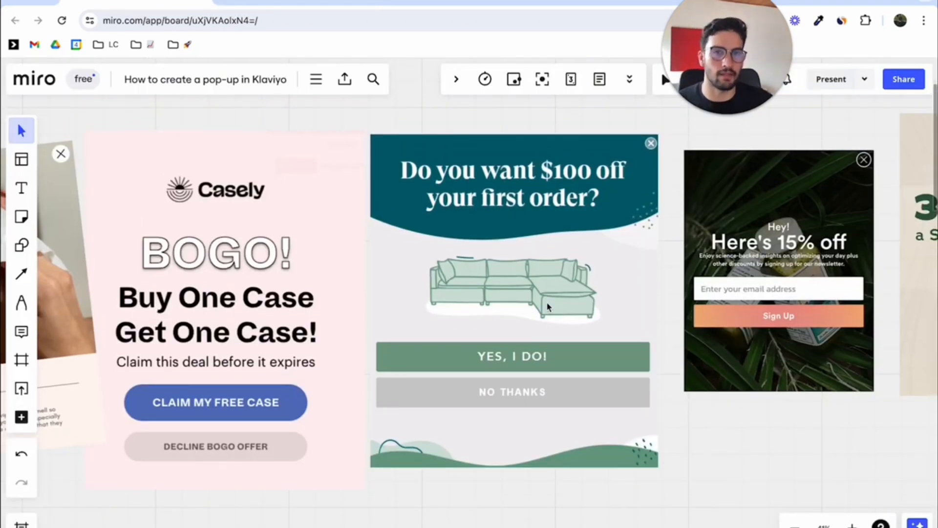
left_click(381, 10)
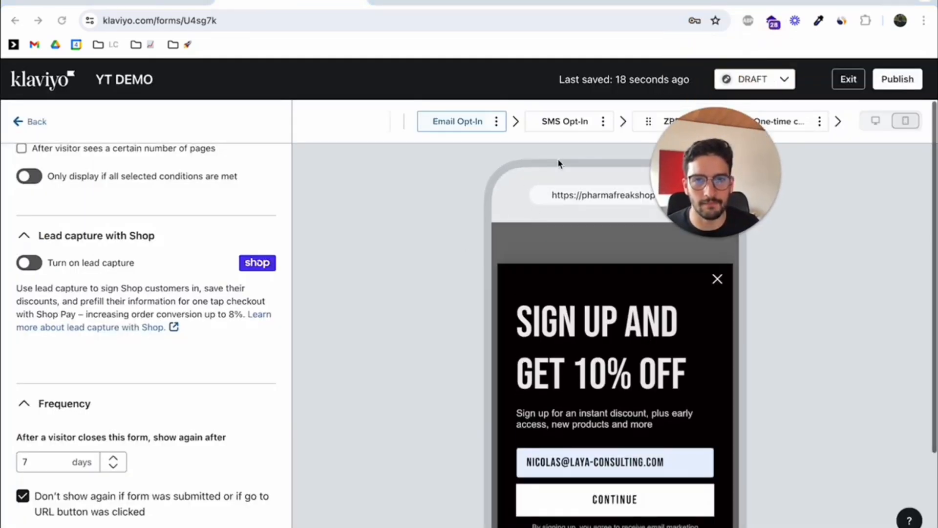
- Examine the mobile previews of the SMS Opt-In step, the ZPD step and the following part of the form
left_click(557, 121)
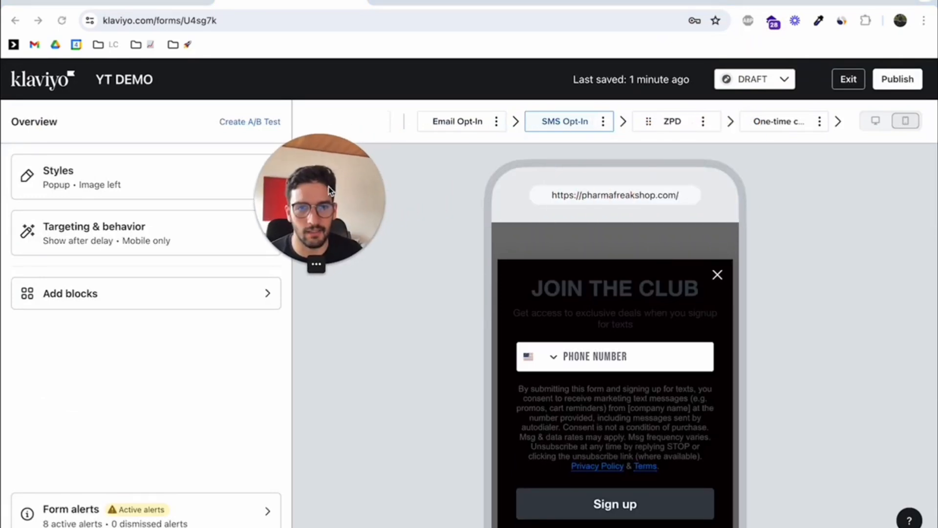
left_click(670, 122)
scroll(679, 363, "down", 2)
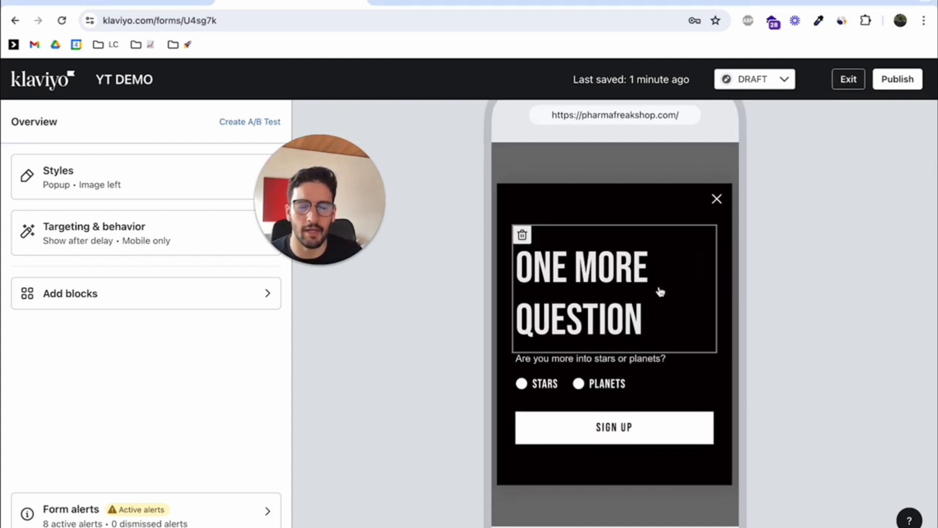
scroll(645, 292, "up", 1)
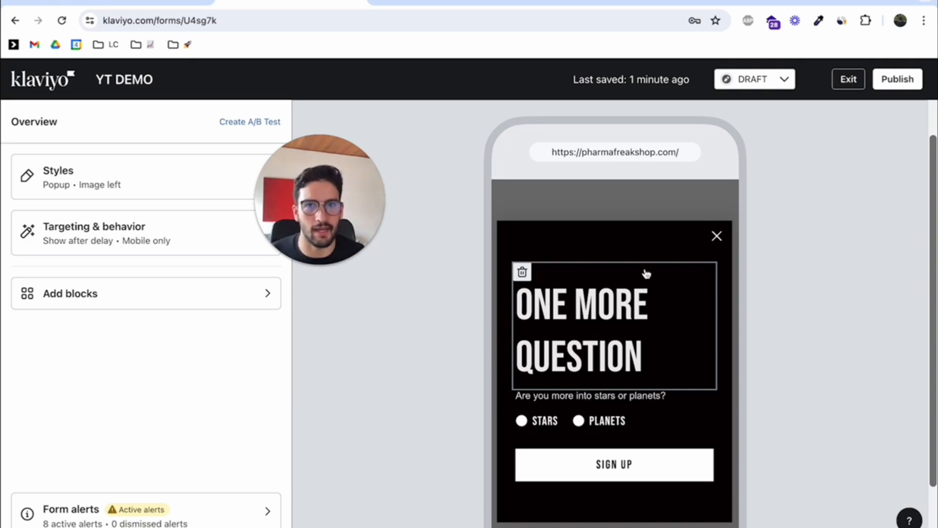
scroll(698, 259, "up", 1)
scroll(698, 258, "up", 2)
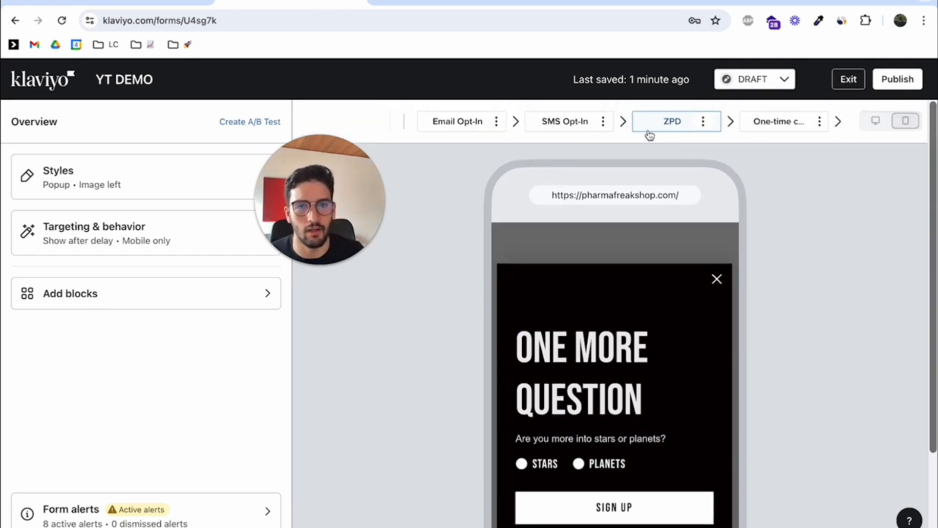
scroll(679, 122, "right", 3)
left_click(683, 122)
scroll(694, 220, "down", 3)
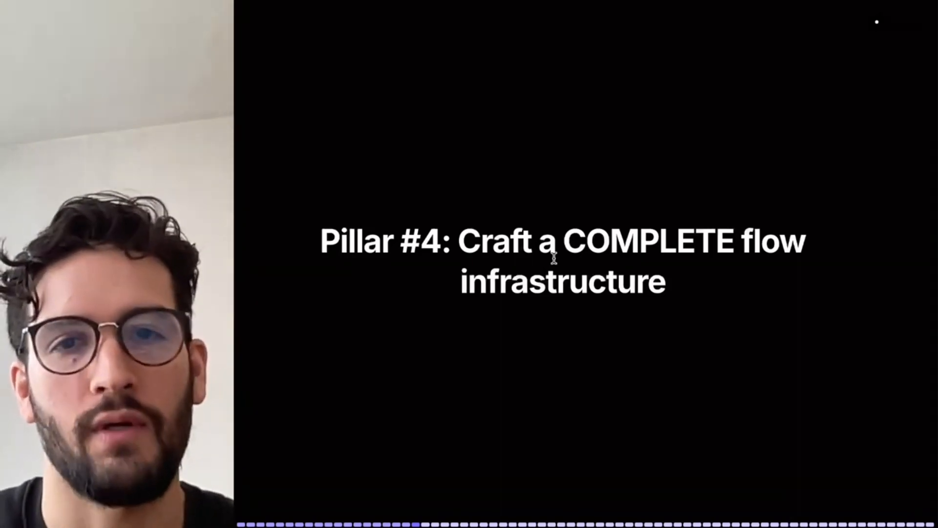
key("Right")
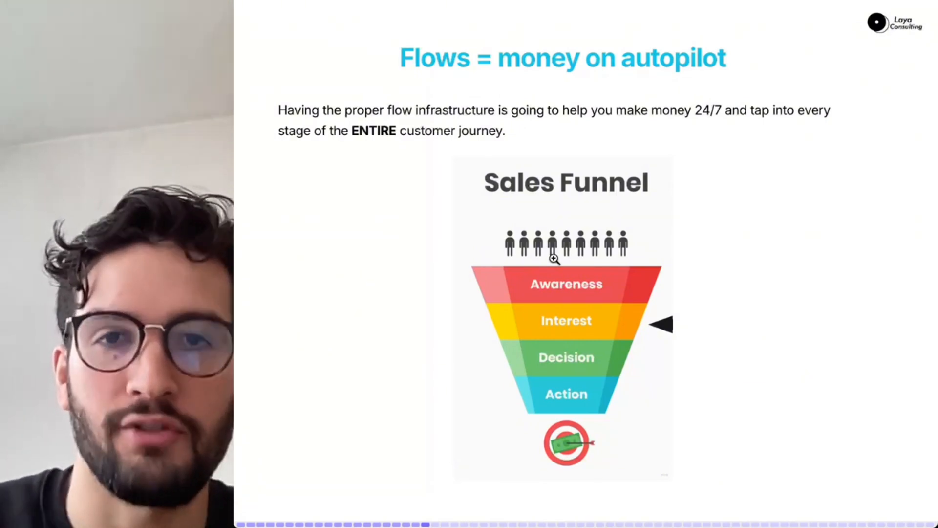
key("Right")
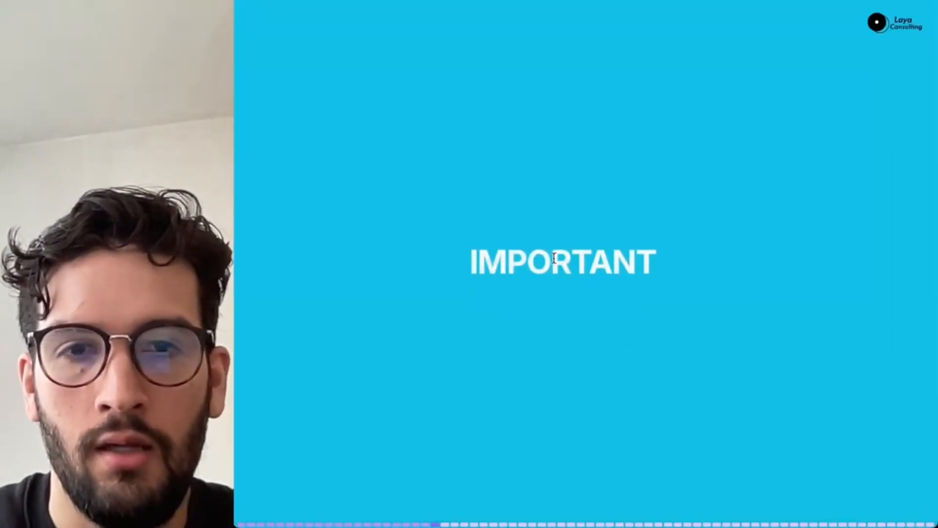
key("Right")
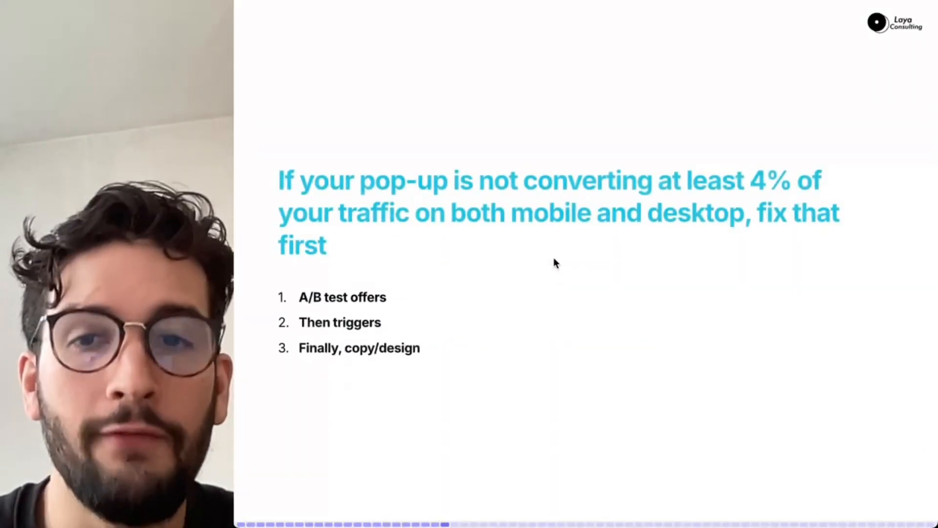
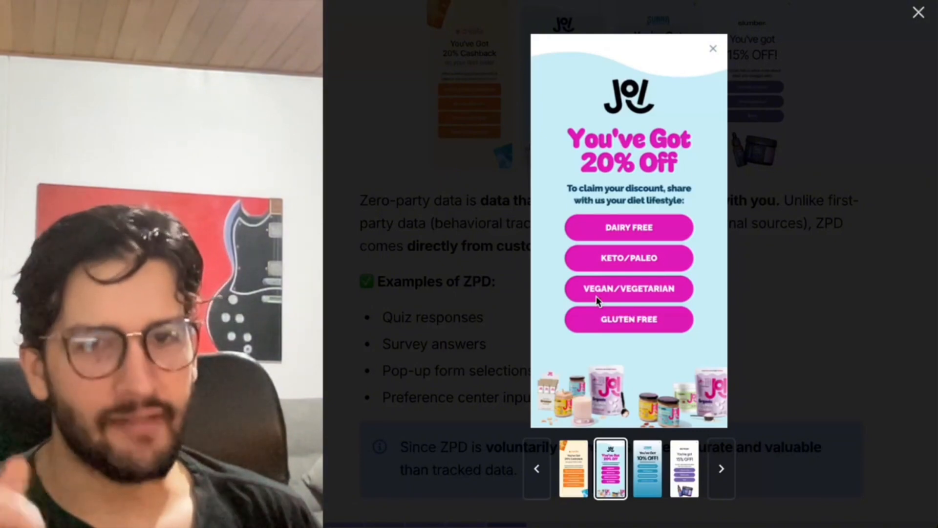
key("Right")
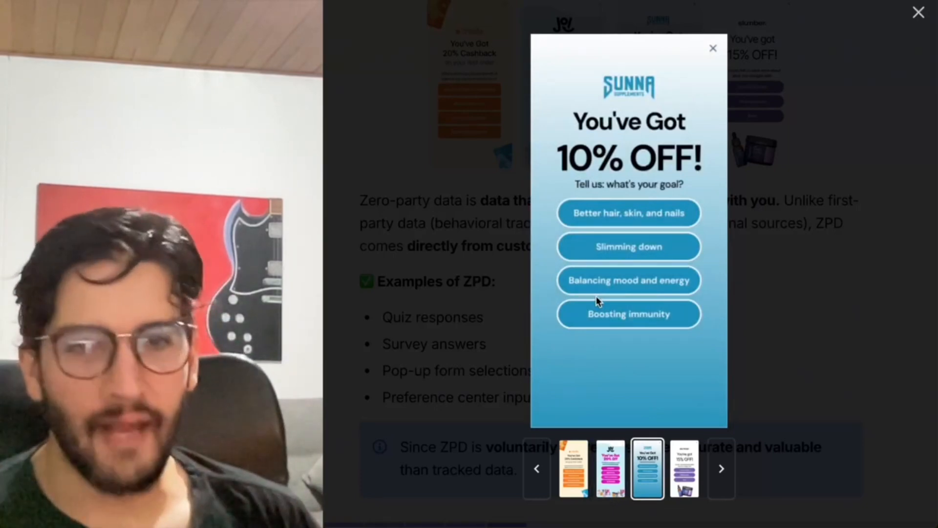
key("Right")
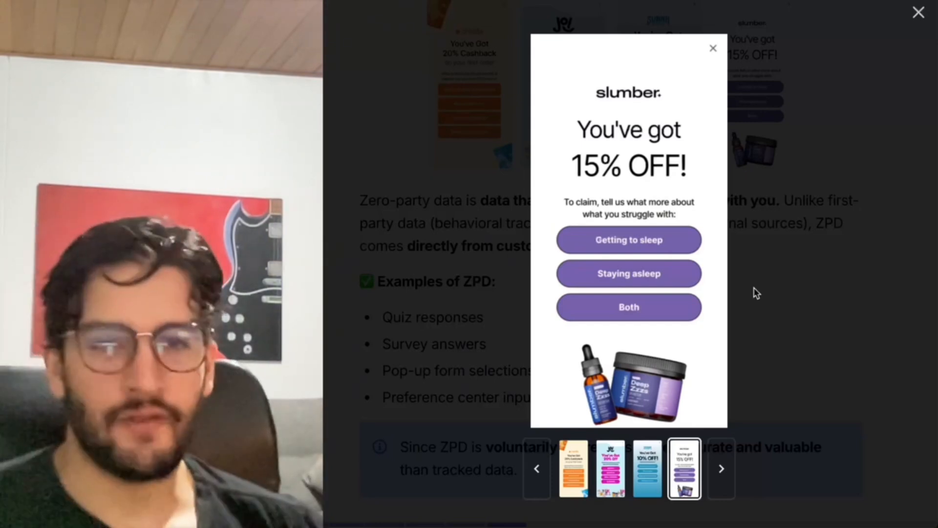
left_click(756, 292)
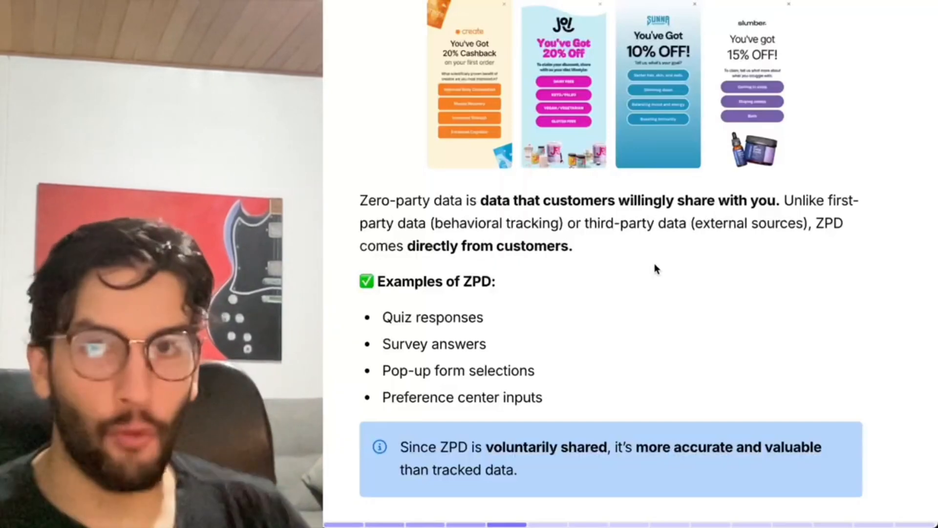
key("Right")
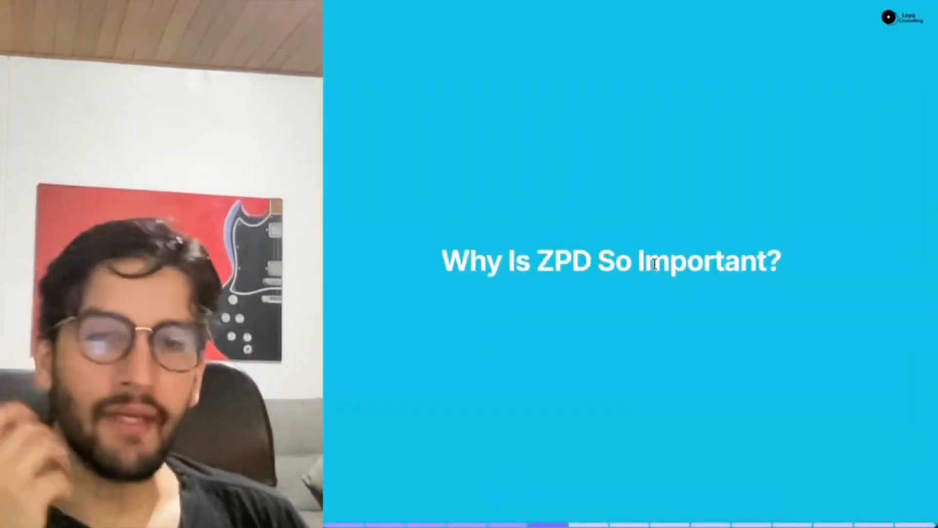
key("Right")
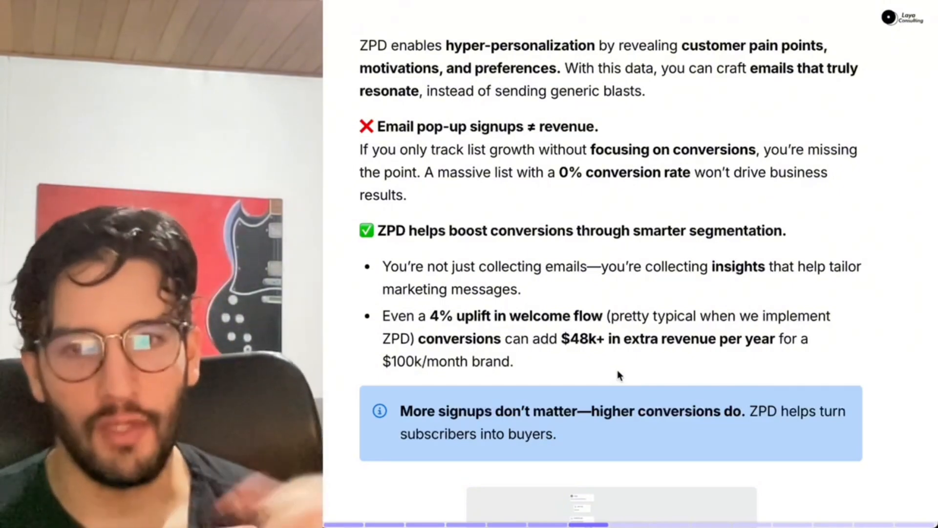
scroll(628, 373, "down", 1)
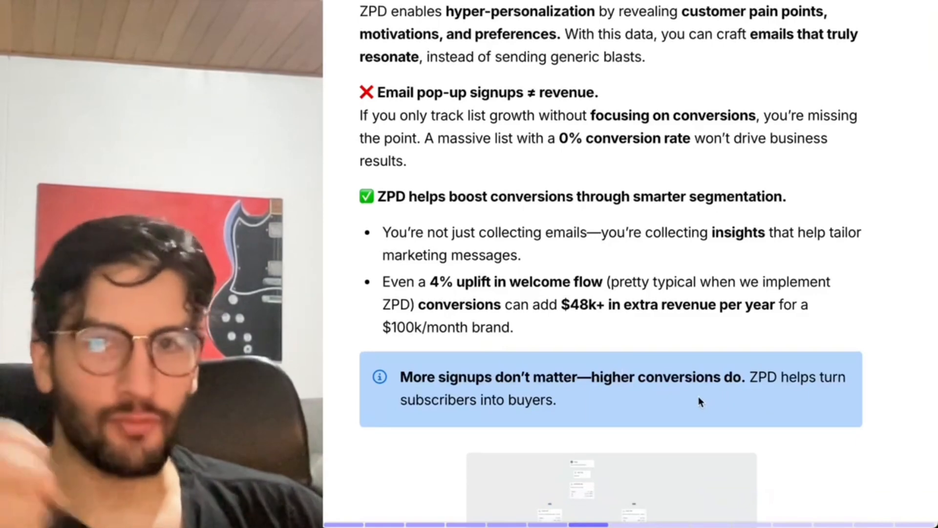
scroll(675, 386, "down", 5)
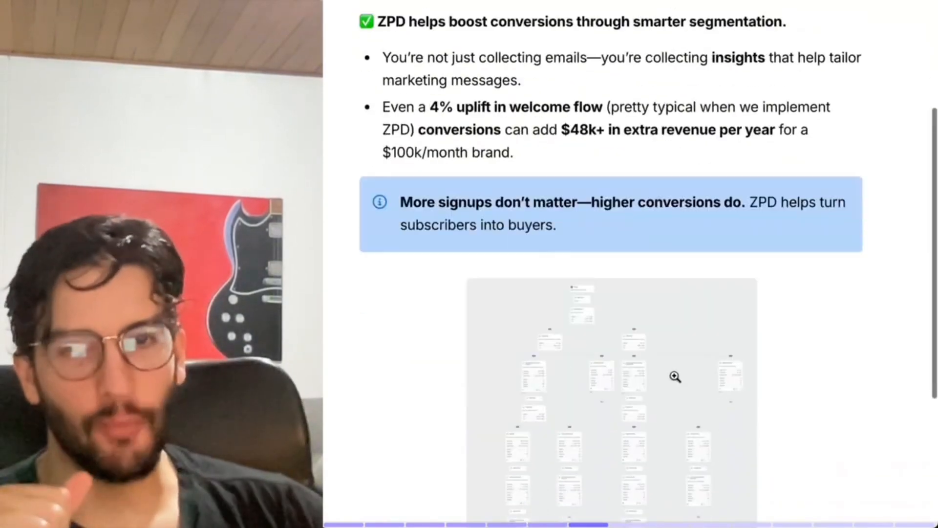
scroll(675, 376, "down", 3)
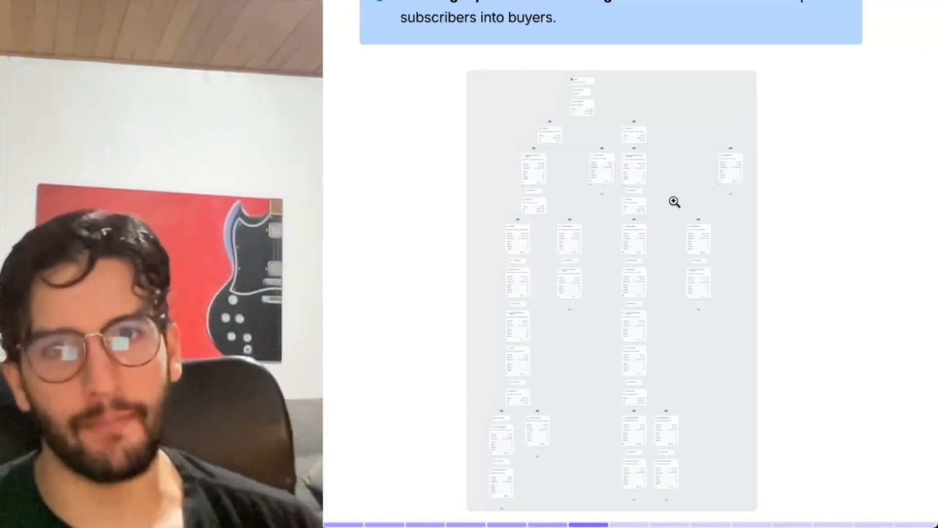
key("Right")
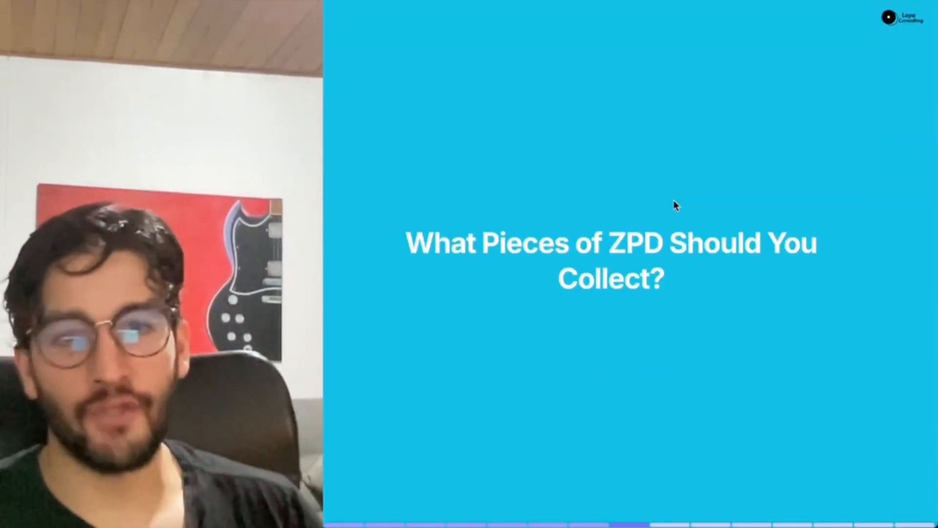
key("Right")
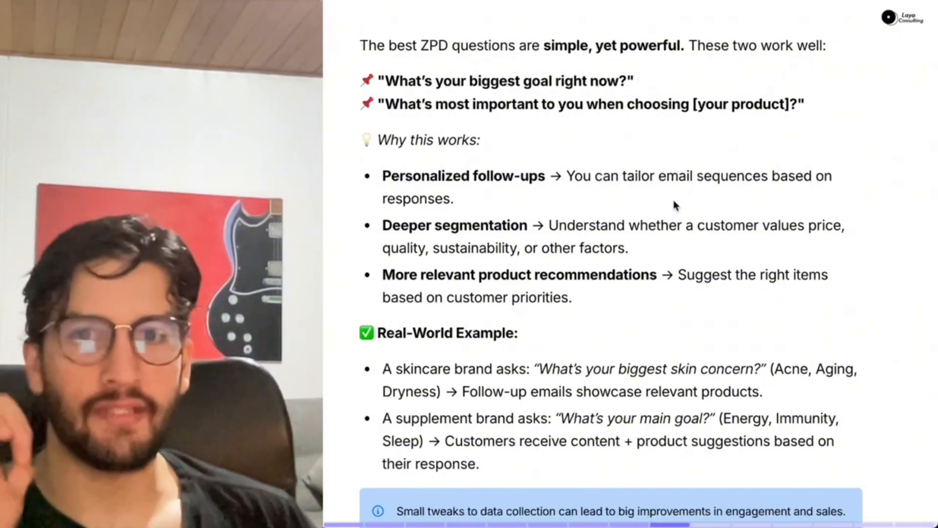
mouse_move(534, 36)
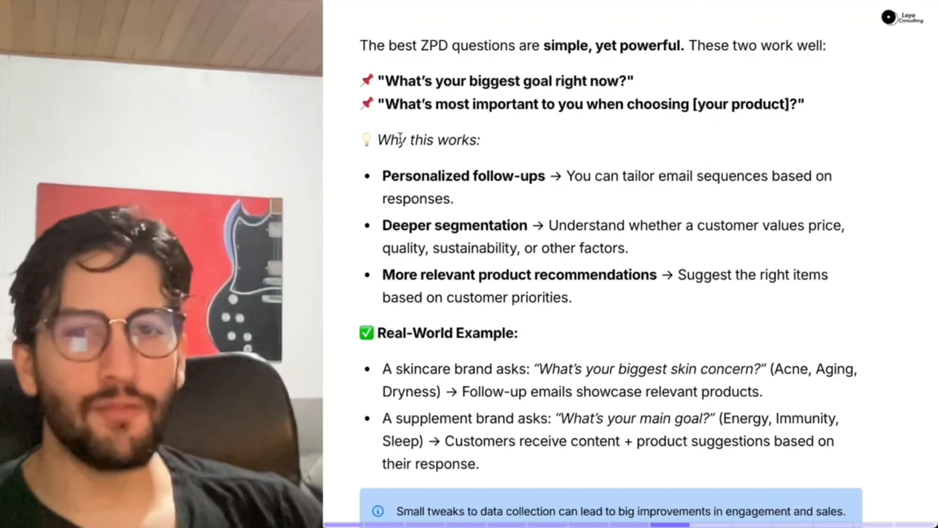
left_click_drag(383, 175, 592, 200)
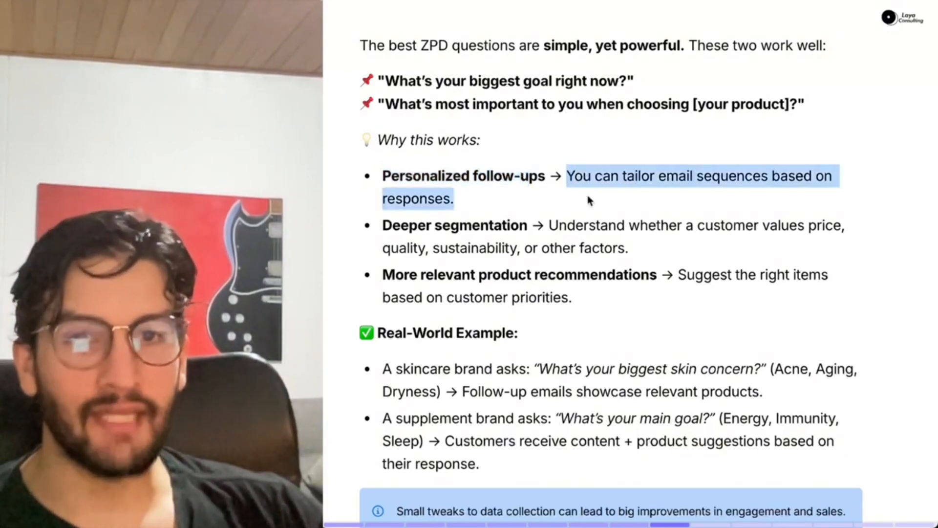
left_click_drag(383, 225, 520, 225)
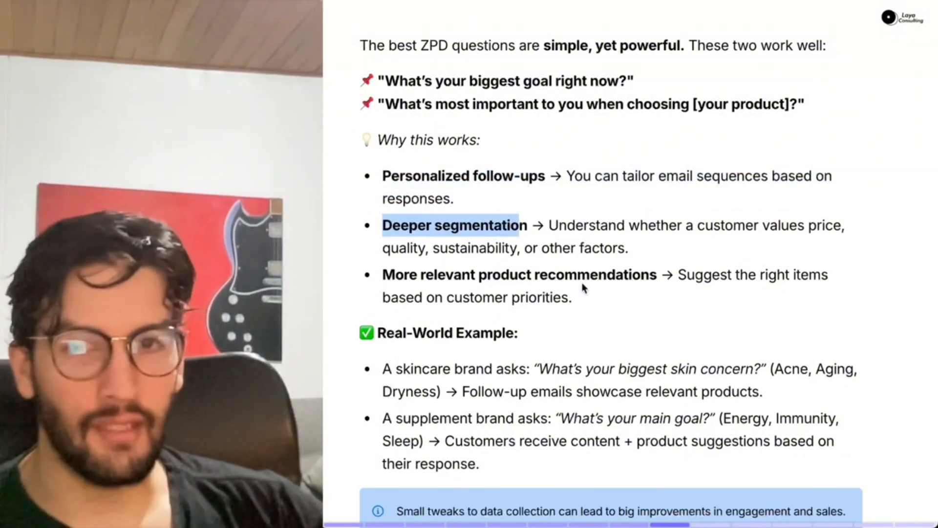
left_click(384, 275)
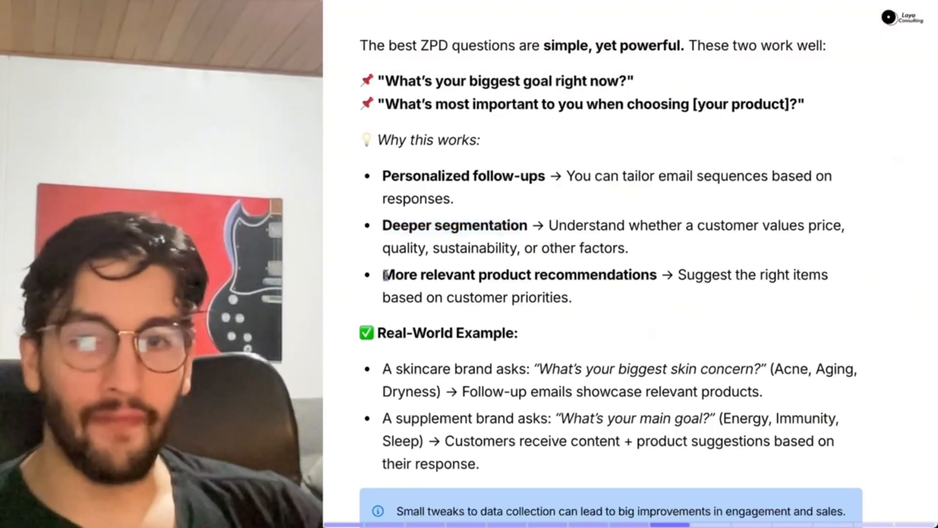
left_click_drag(383, 276, 620, 278)
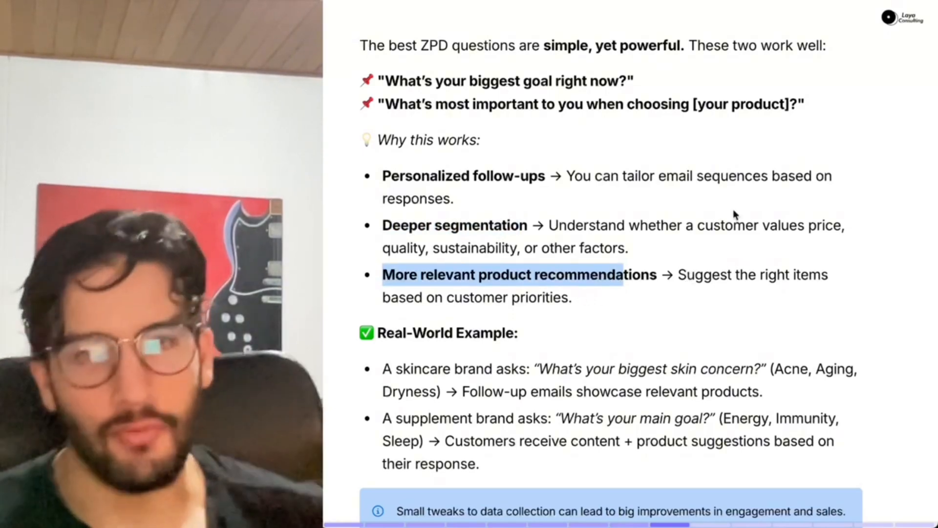
left_click_drag(378, 333, 494, 333)
scroll(561, 337, "down", 2)
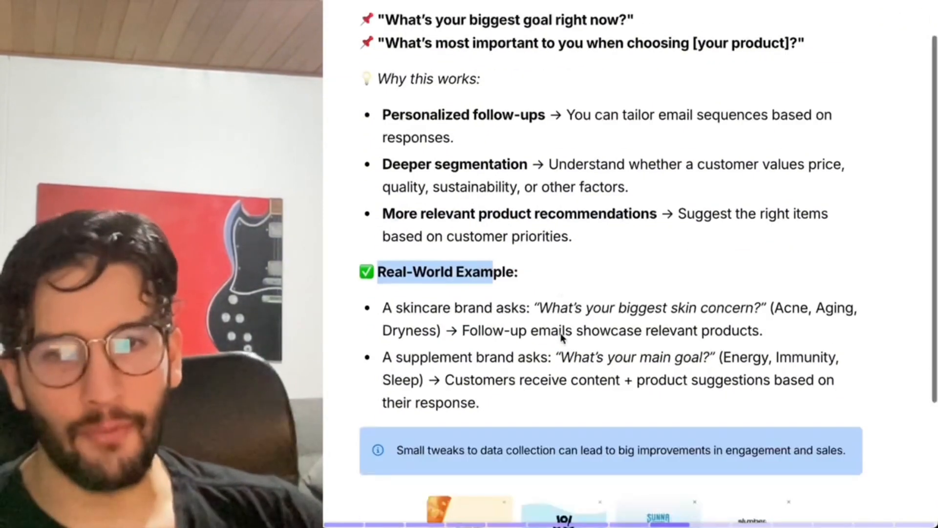
left_click(539, 331)
scroll(540, 331, "down", 1)
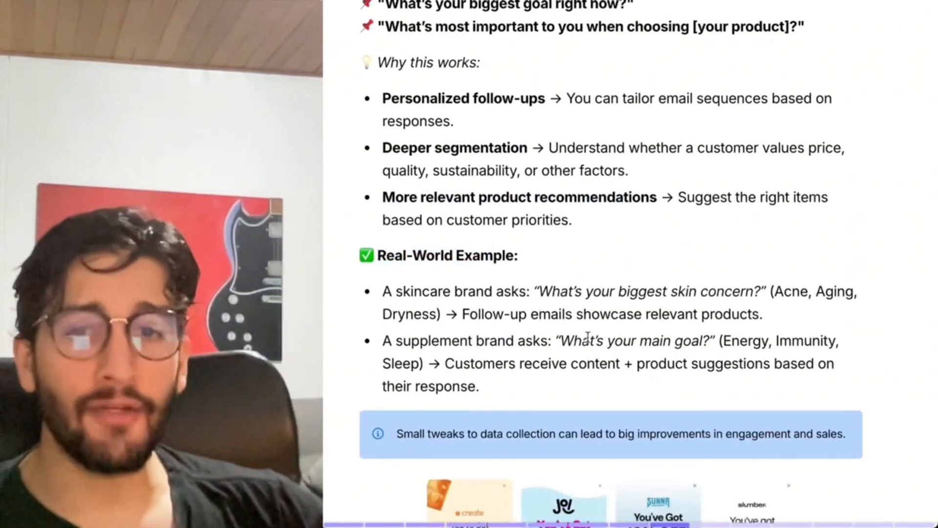
scroll(584, 342, "down", 1)
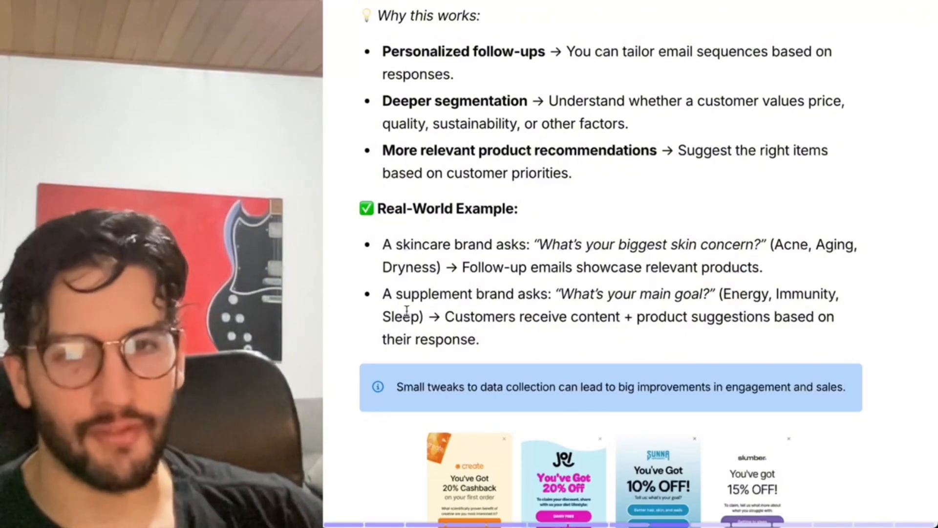
left_click_drag(364, 296, 519, 294)
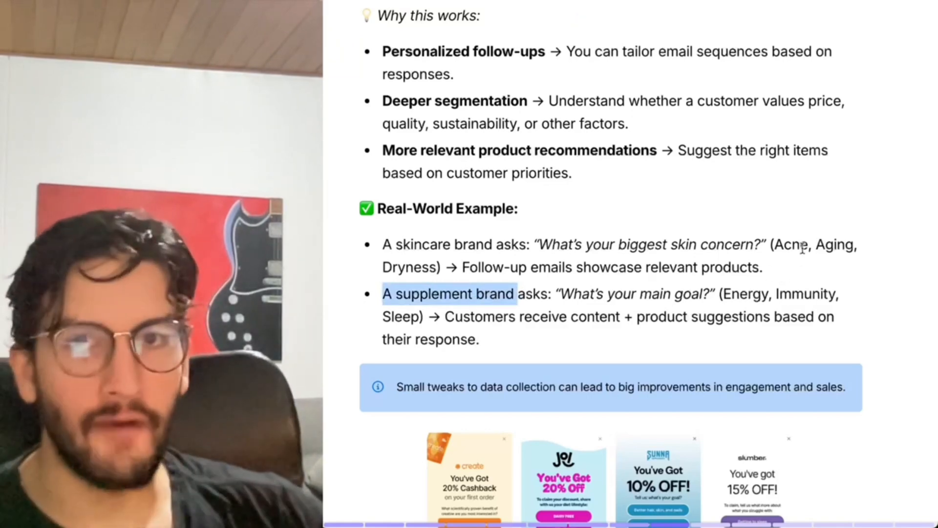
left_click_drag(446, 317, 525, 337)
left_click(525, 337)
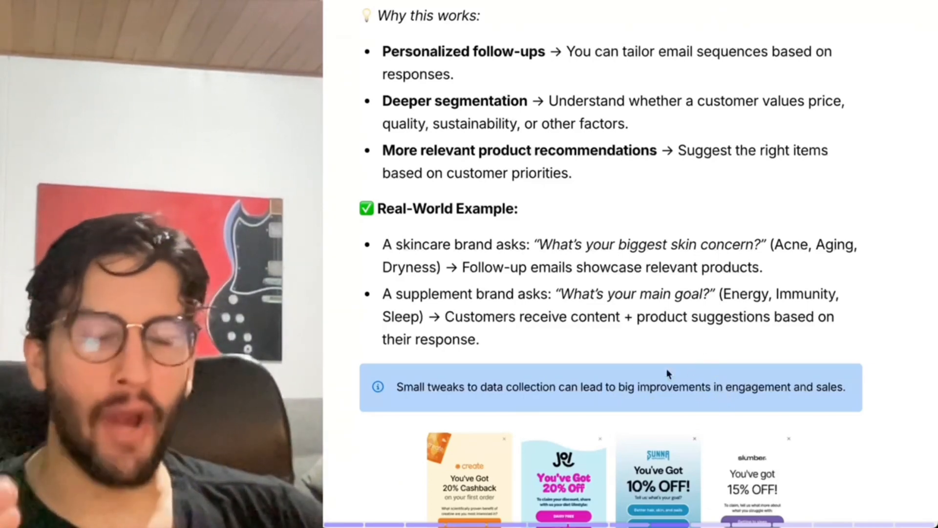
key("Right")
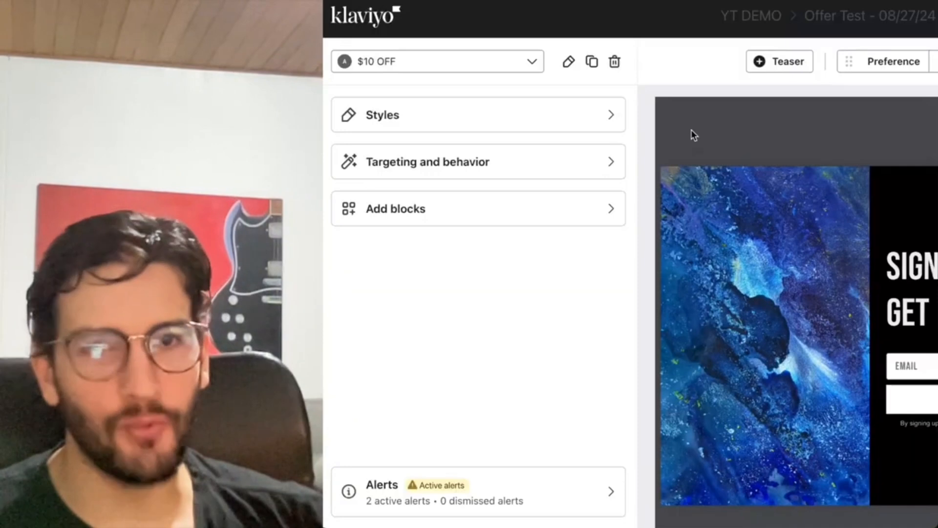
scroll(691, 128, "right", 2)
scroll(691, 128, "left", 2)
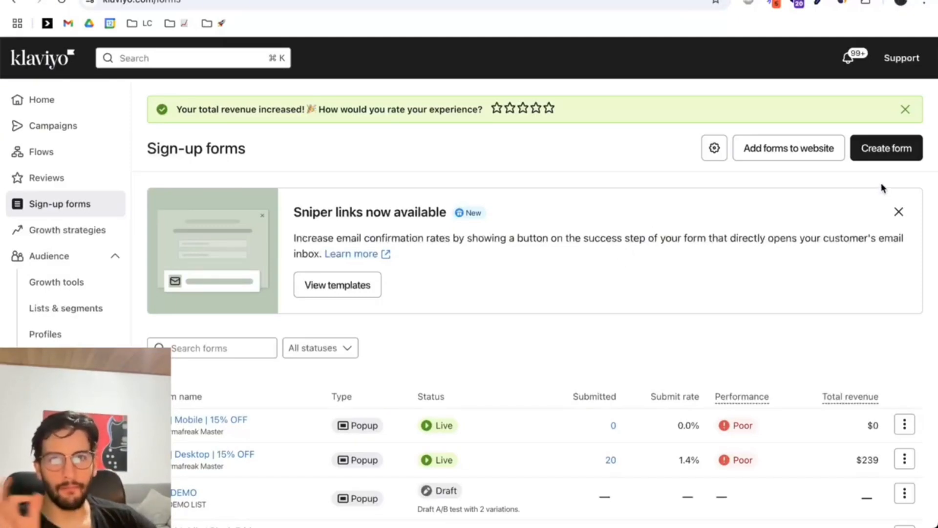
- Start creating a new sign-up form and choose the First Order Discount Coupon - Foodie pop-up template
left_click(858, 148)
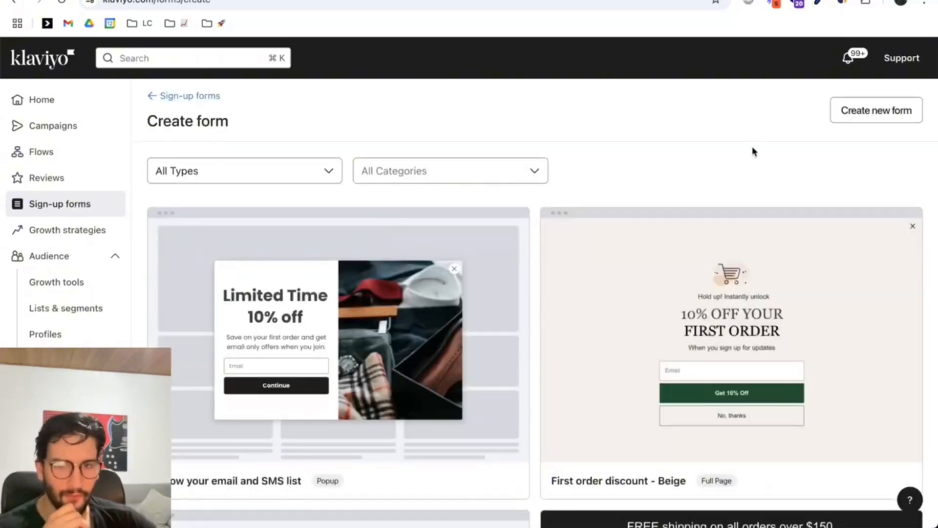
scroll(737, 223, "down", 5)
scroll(737, 223, "down", 15)
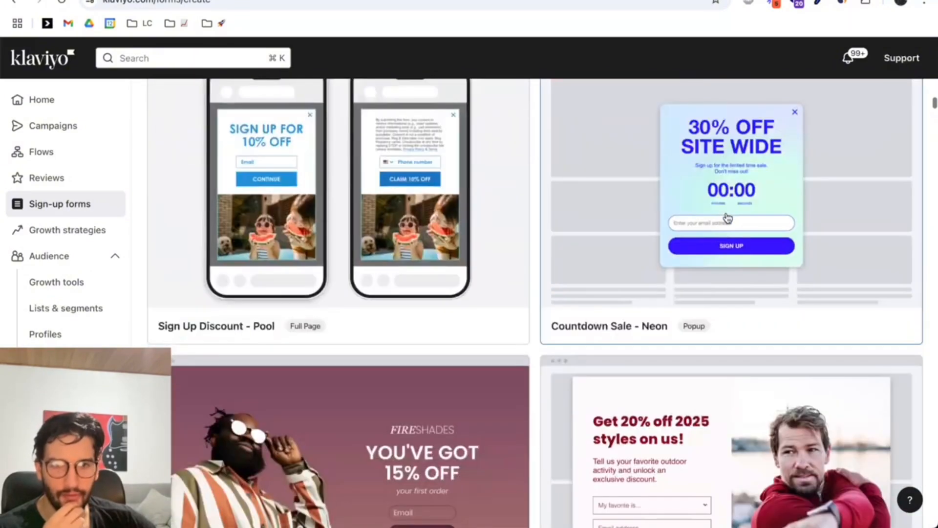
scroll(728, 219, "down", 10)
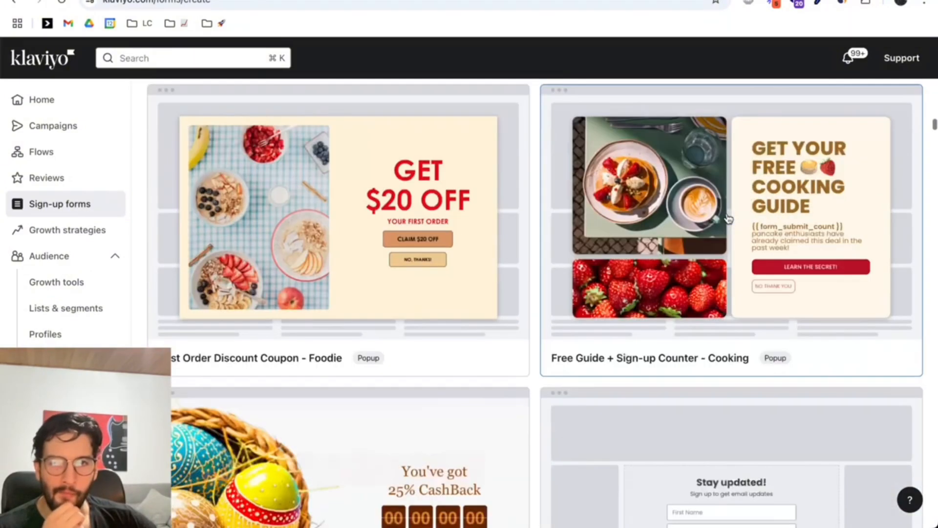
scroll(474, 295, "down", 5)
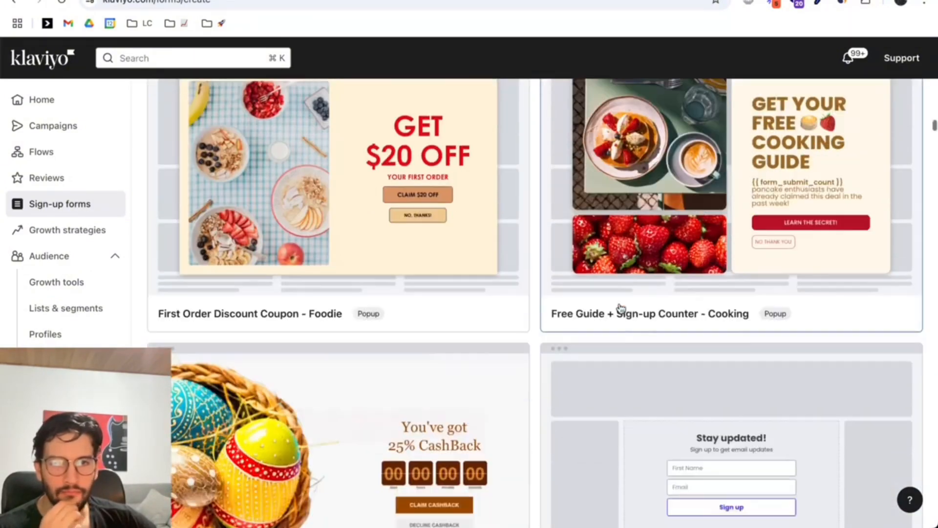
scroll(456, 237, "up", 5)
left_click(456, 237)
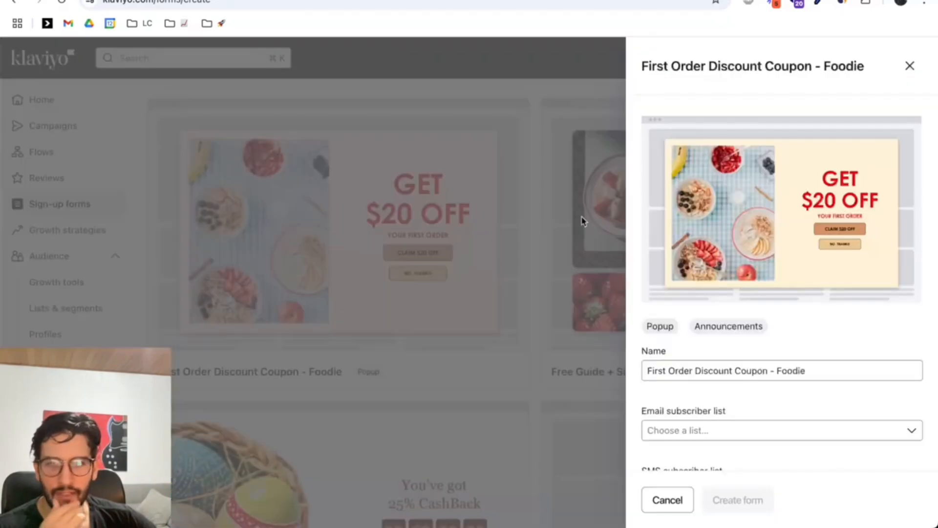
- Name the form YT DEMO 03/12/25, assign Newsletter as its email subscriber list, and create it
triple_click(733, 375)
type("Y")
key("BackSpace")
type("YT DEMO")
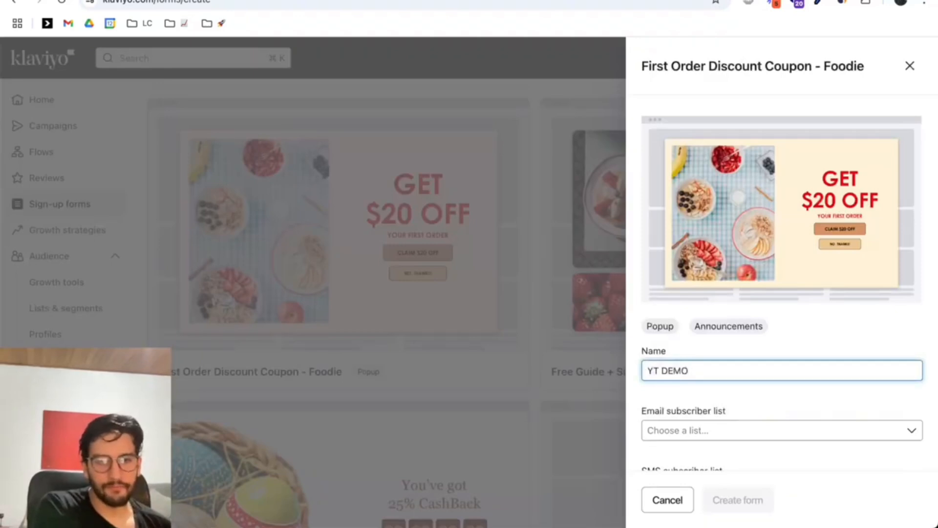
type(" 03/12")
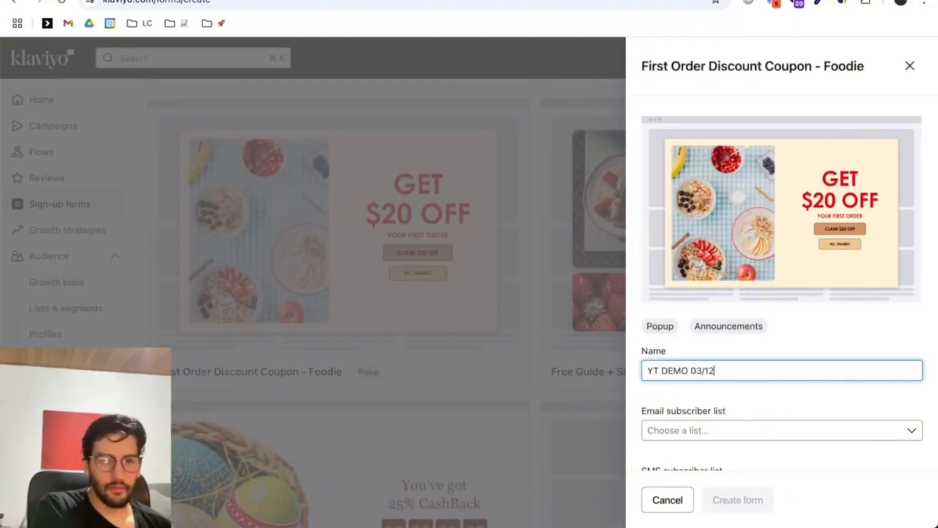
type("/25")
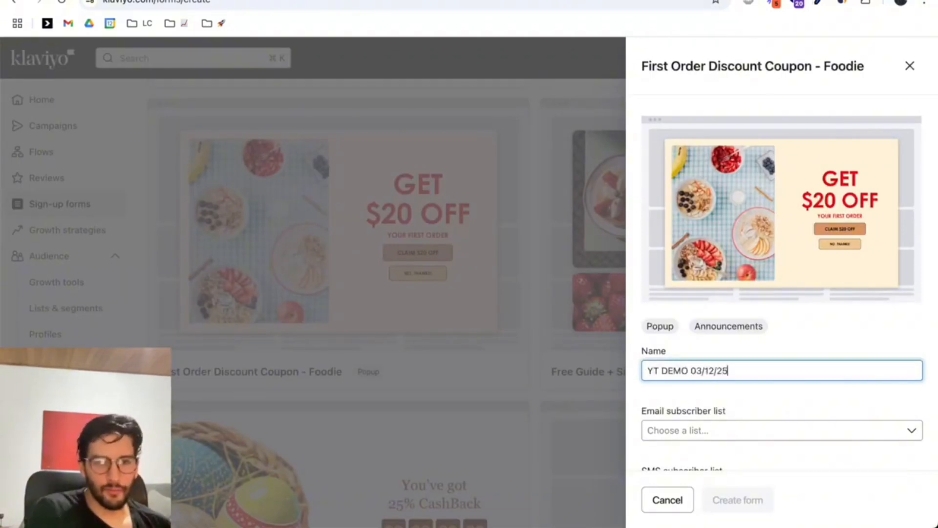
left_click(715, 429)
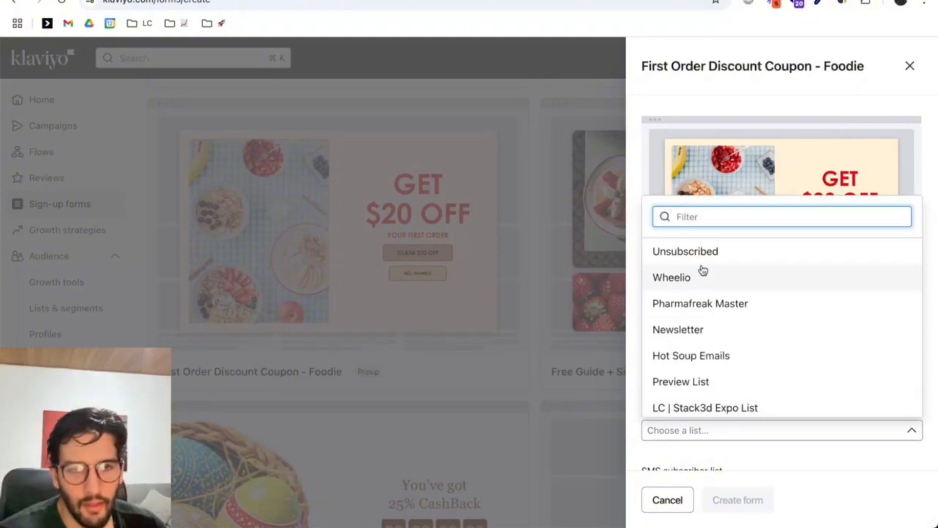
left_click(701, 331)
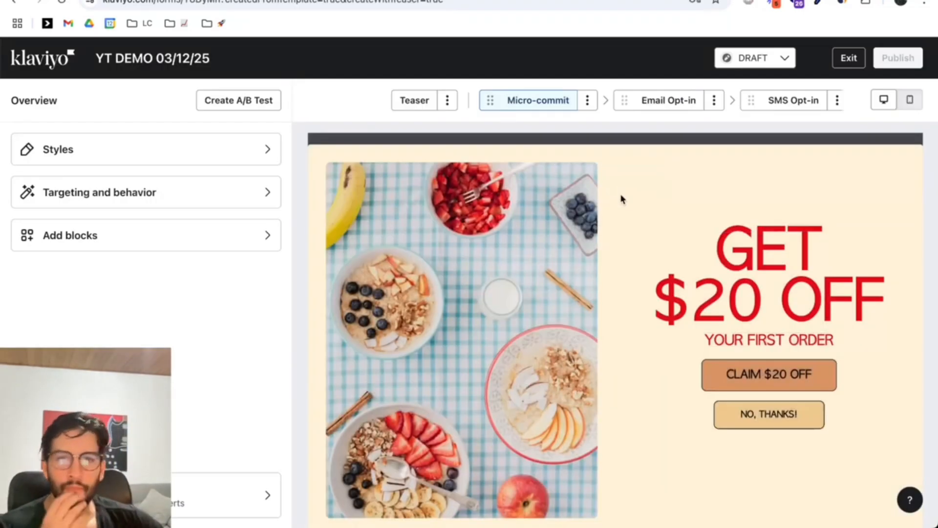
- Delete the teaser from the form
left_click(447, 100)
left_click(427, 125)
left_click(682, 323)
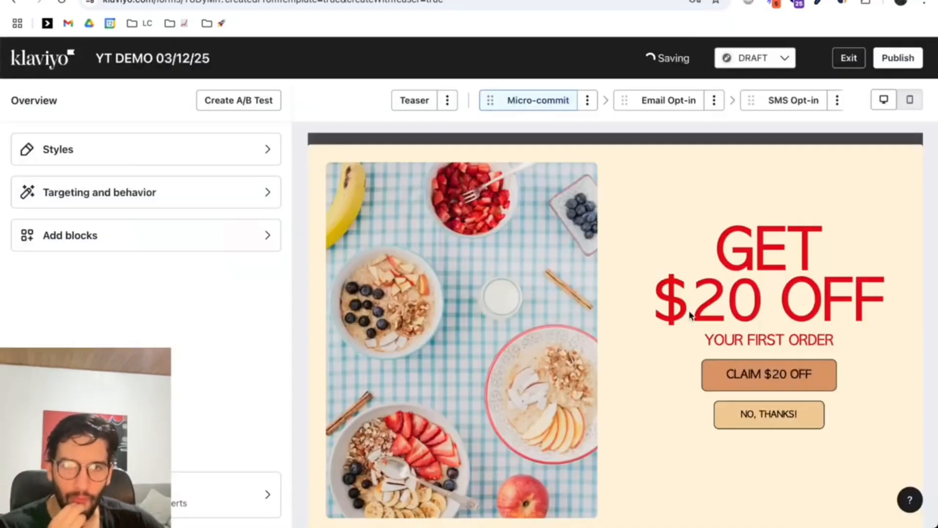
- Delete the SMS Opt-in step from the form
scroll(713, 336, "down", 1)
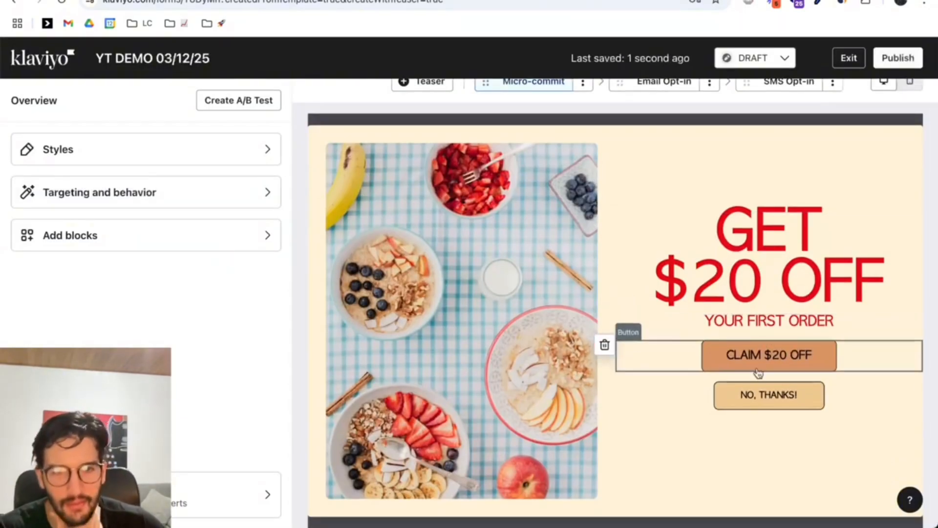
scroll(721, 336, "up", 1)
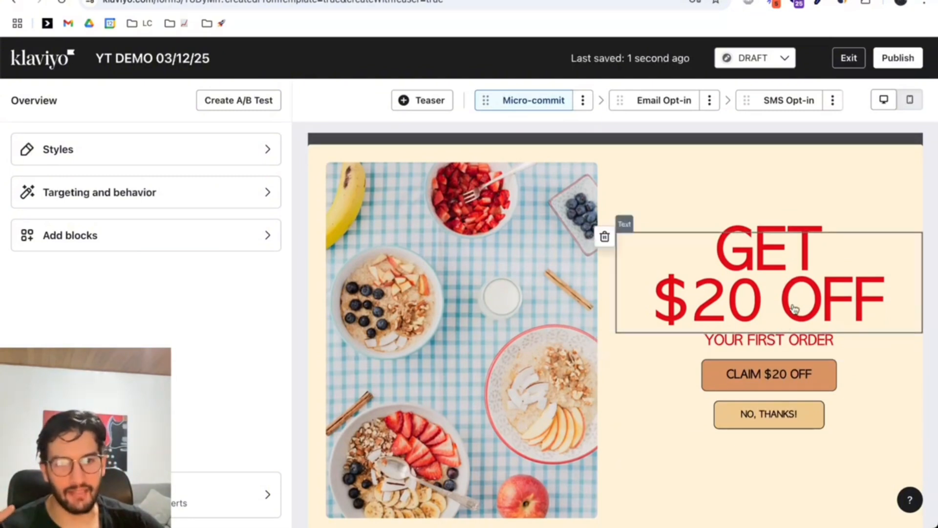
scroll(794, 309, "down", 1)
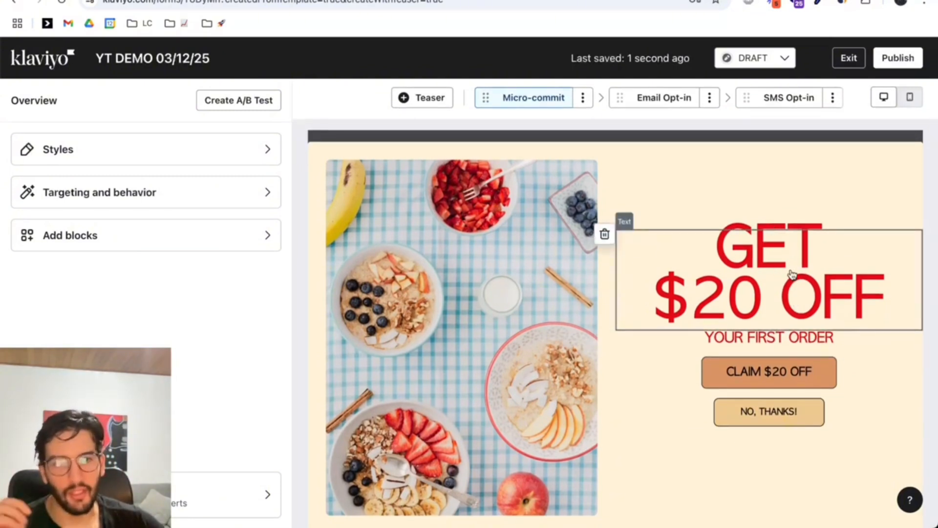
left_click(833, 97)
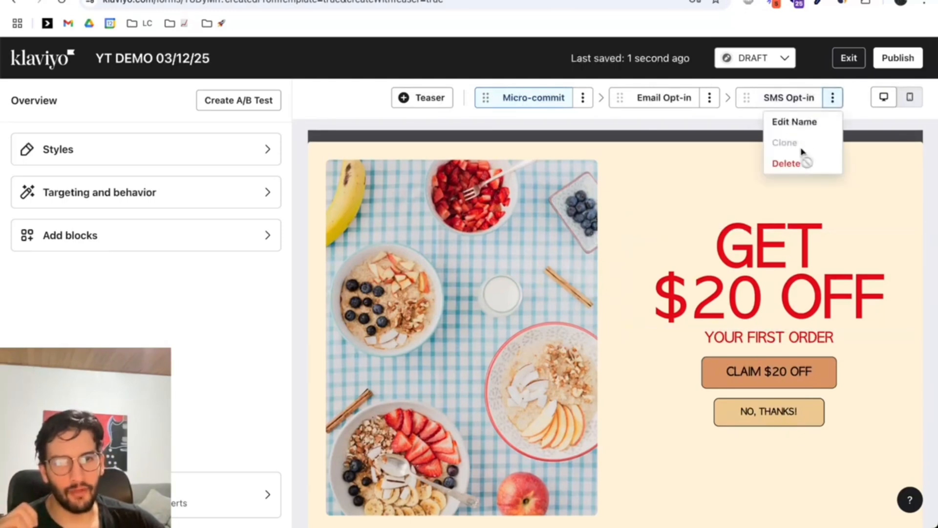
left_click(802, 161)
left_click(676, 318)
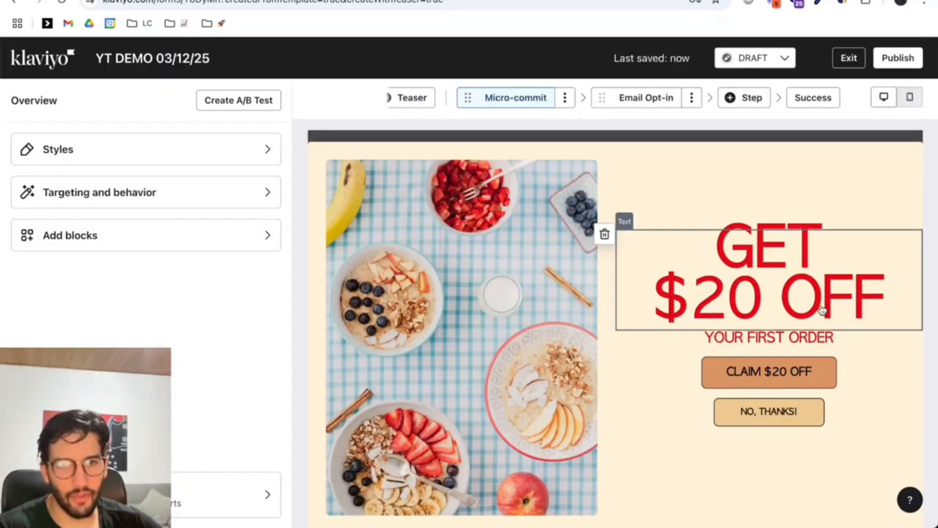
- Check the Claim $20 Off button's settings on the Micro-commit step, and add a Personal information step after Email Opt-in
left_click(764, 384)
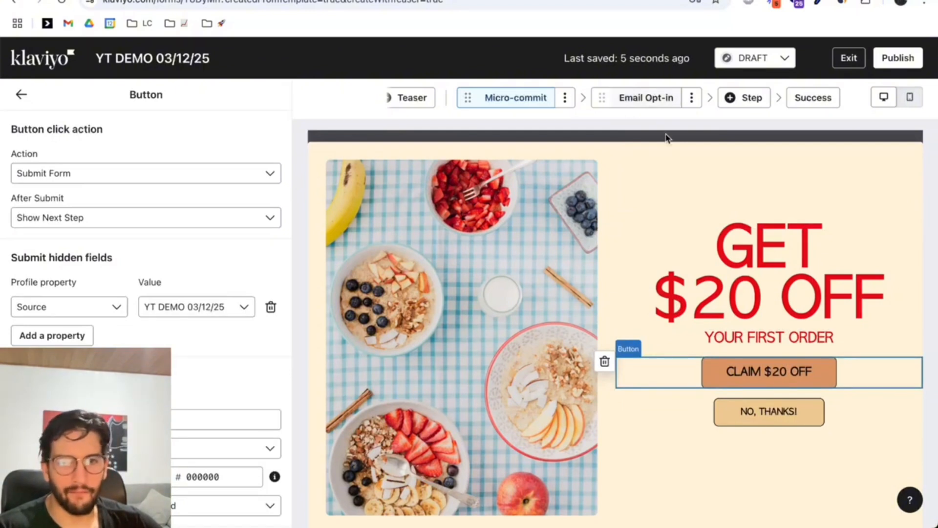
left_click(637, 99)
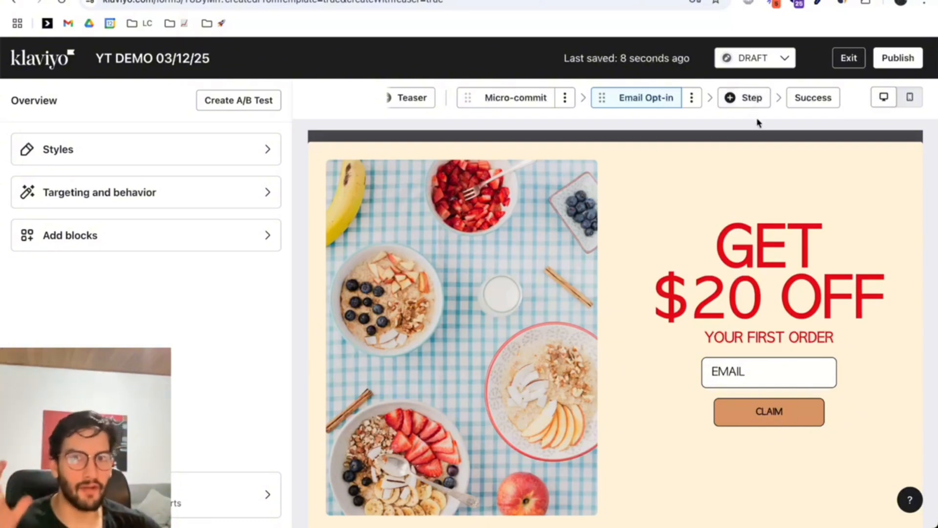
left_click(747, 99)
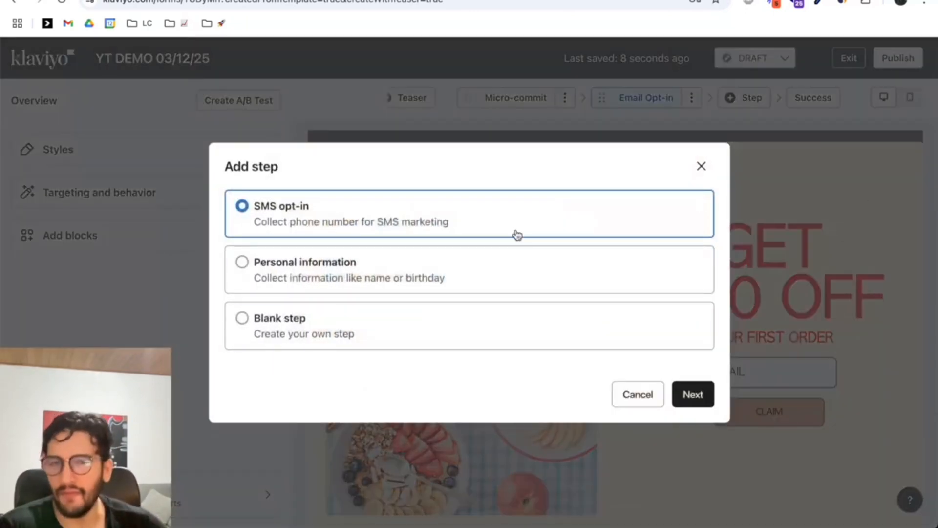
left_click(336, 283)
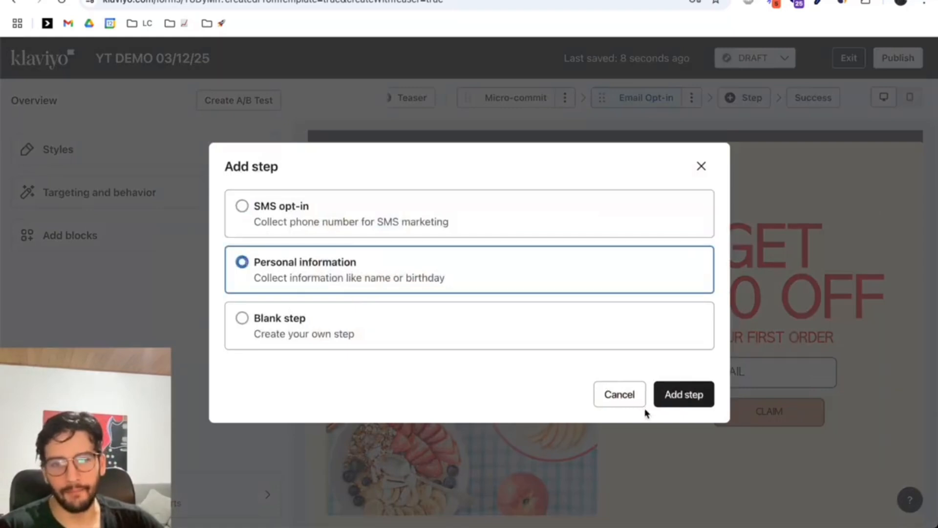
left_click(682, 405)
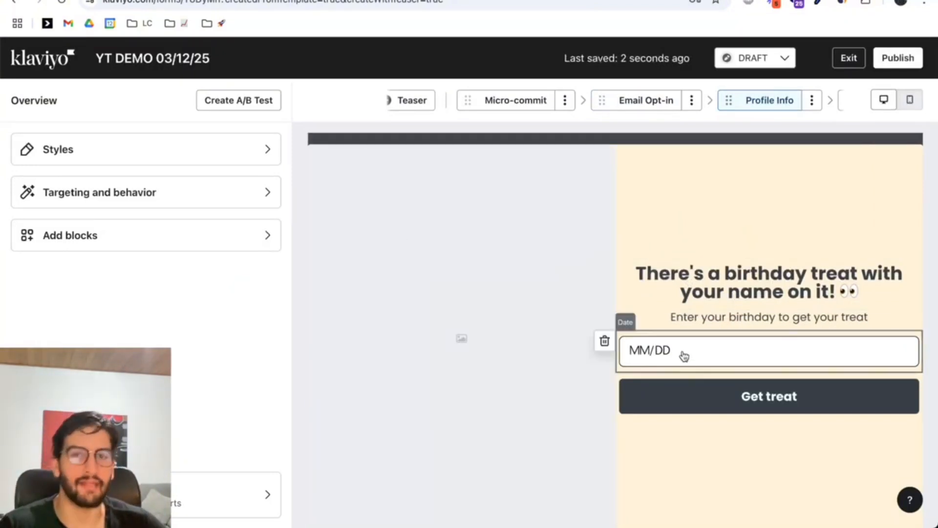
left_click(691, 278)
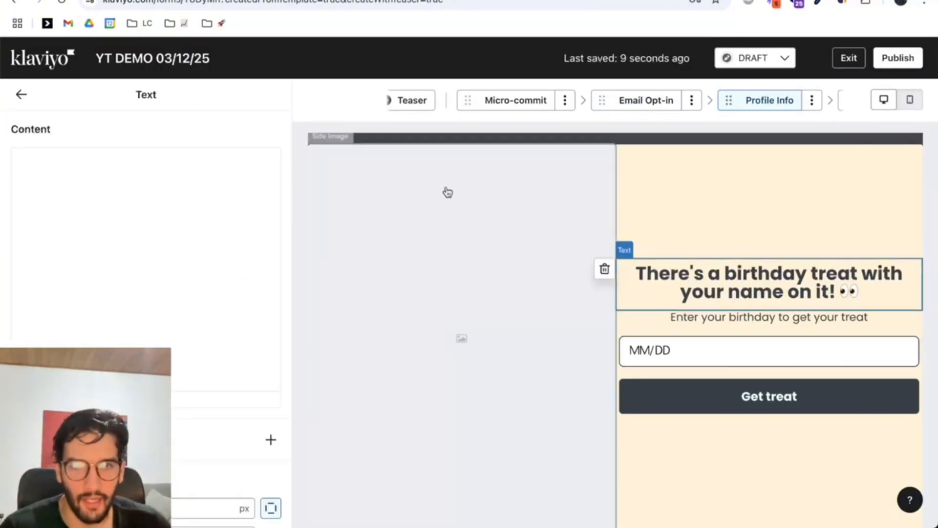
left_click_drag(260, 261, 56, 237)
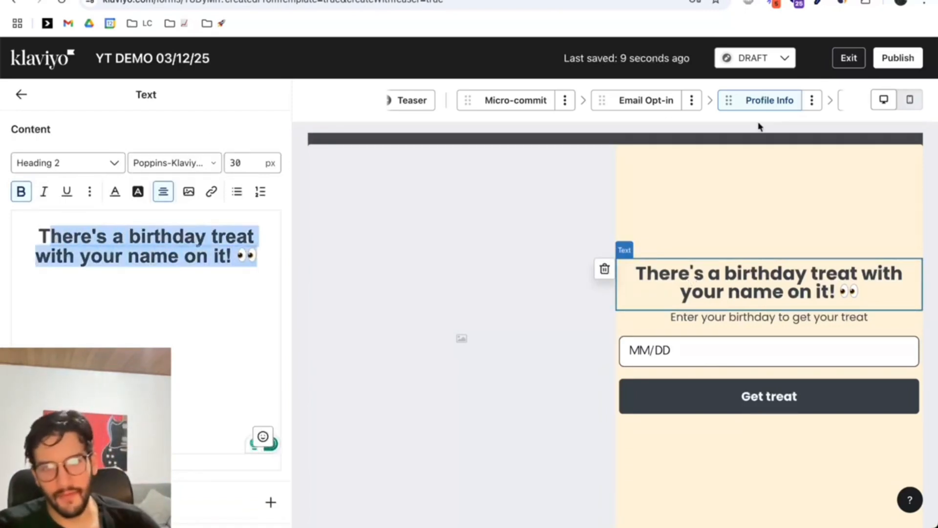
left_click(634, 111)
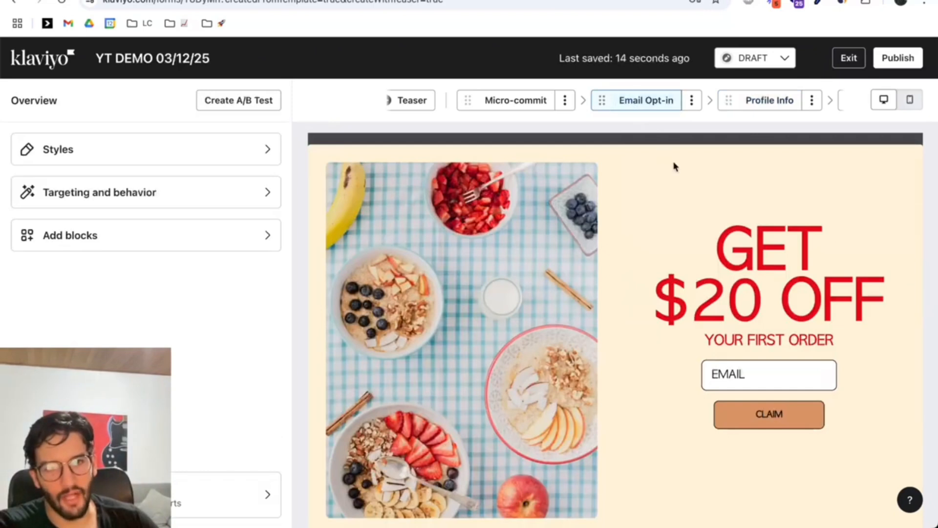
left_click(760, 100)
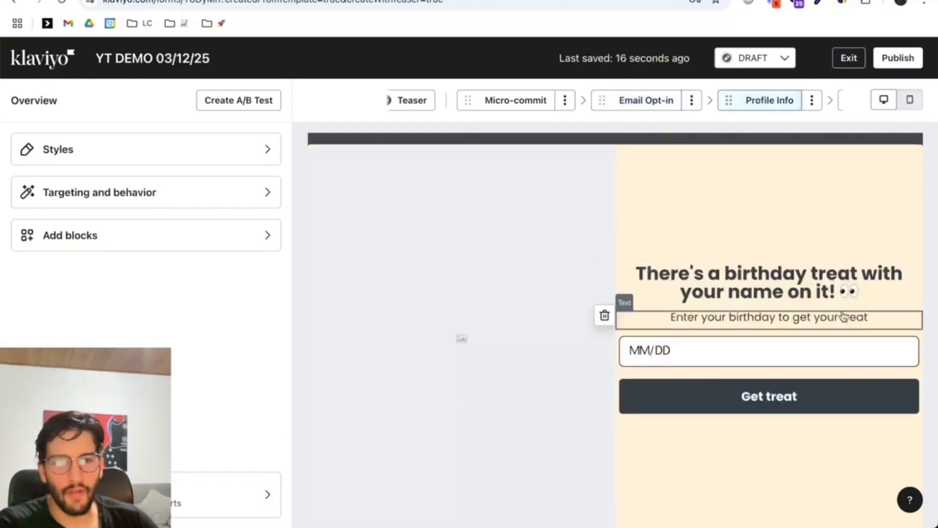
- Replace the birthday heading on the Profile Info step with "What's your biggest skincare concern?"
left_click(781, 291)
left_click_drag(259, 258, 52, 209)
key("Right")
type("What'")
key("ctrl+a")
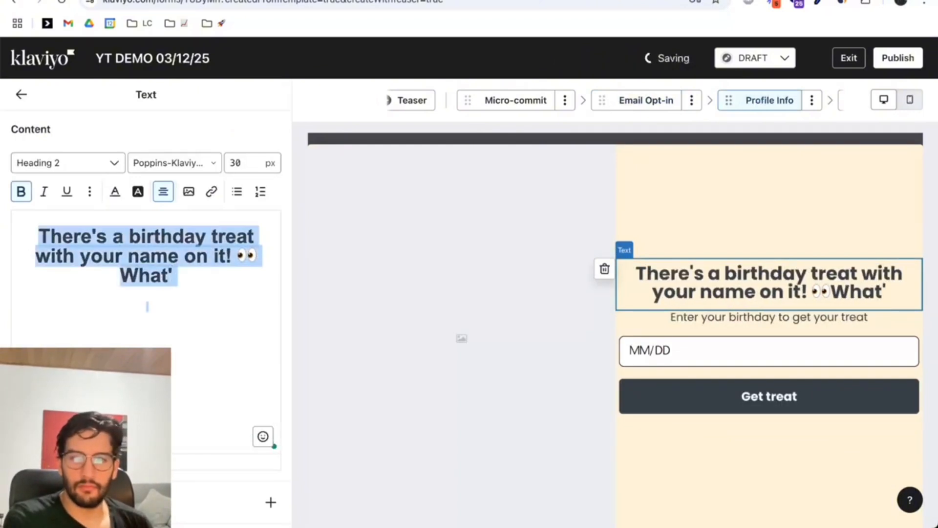
type("What's")
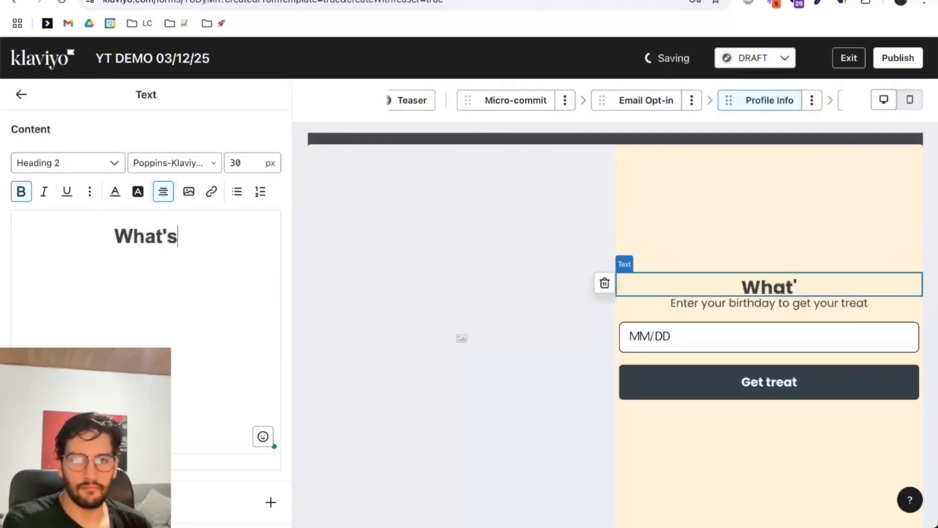
type(" your biggest skincare concer?")
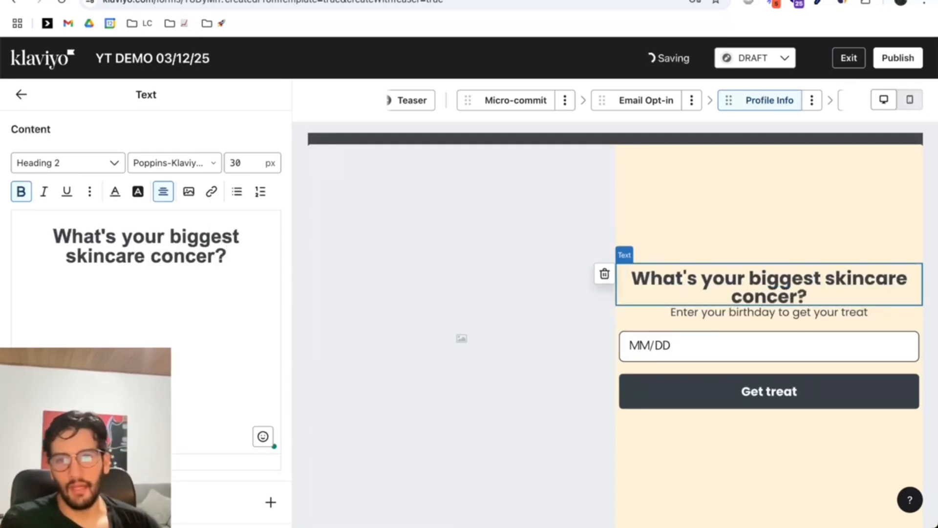
key("BackSpace")
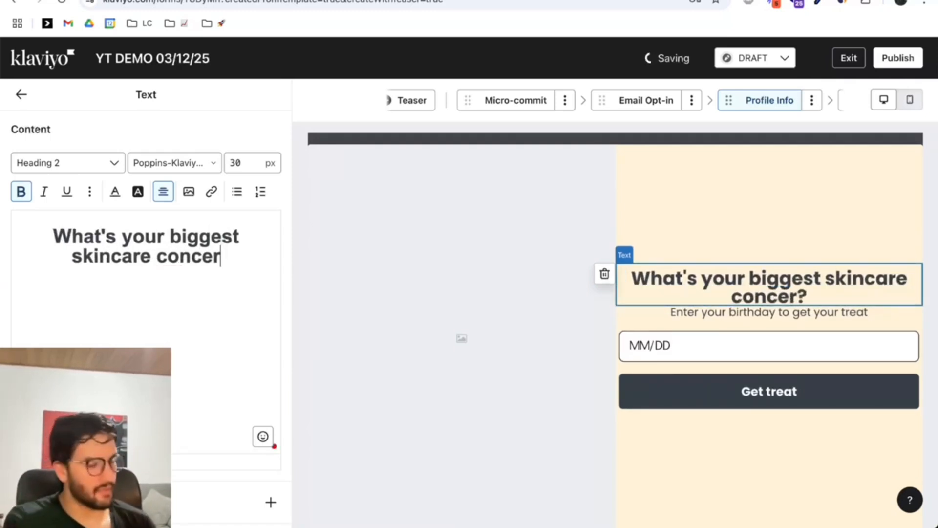
type("n?")
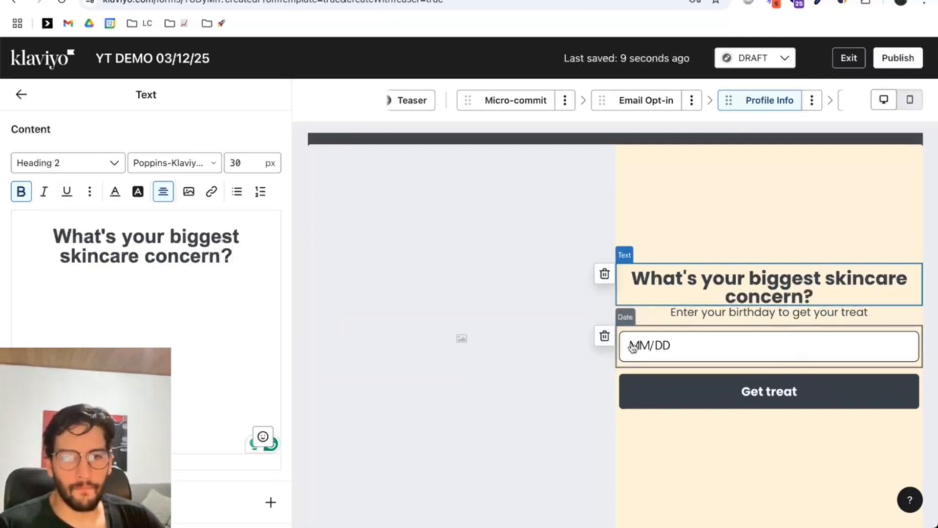
- Delete the MM/DD date field and the "Enter your birthday to get your treat" text from the Profile Info step
left_click(605, 336)
left_click(697, 318)
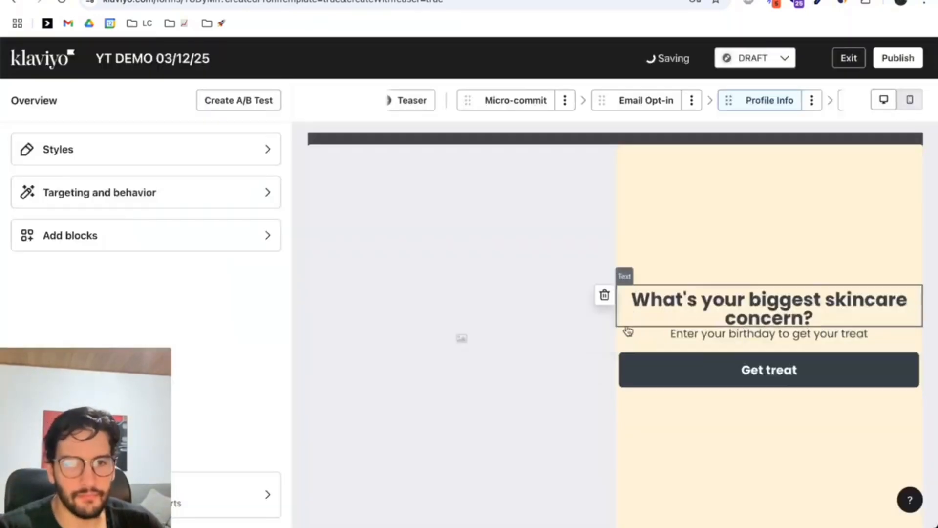
left_click(605, 331)
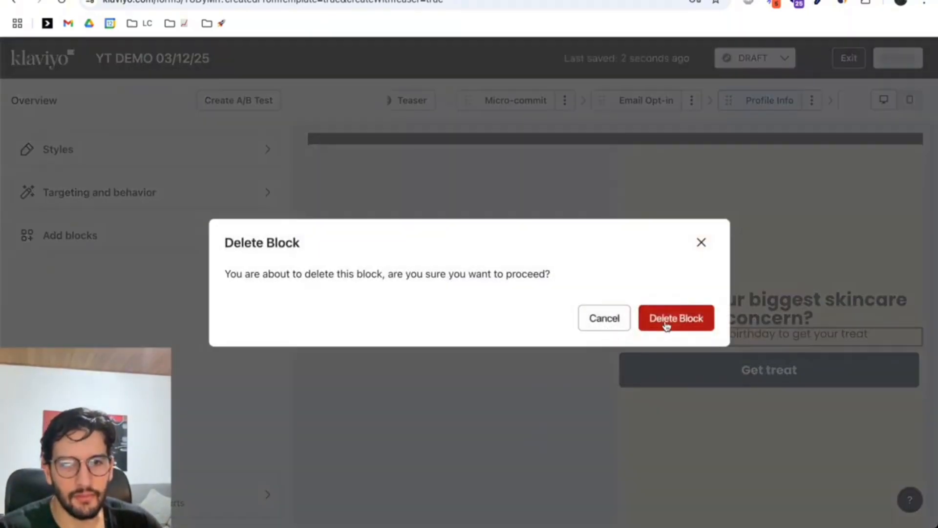
left_click(673, 319)
- Switch the skincare heading's block padding from individual sides to paired values and set its vertical padding to 30 px
left_click(691, 327)
scroll(225, 356, "down", 3)
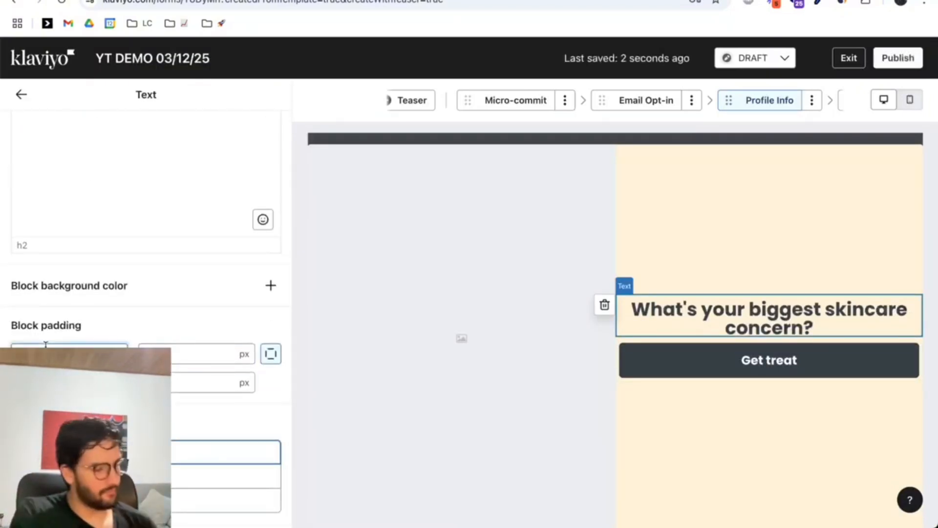
type("30")
key("BackSpace")
key("BackSpace")
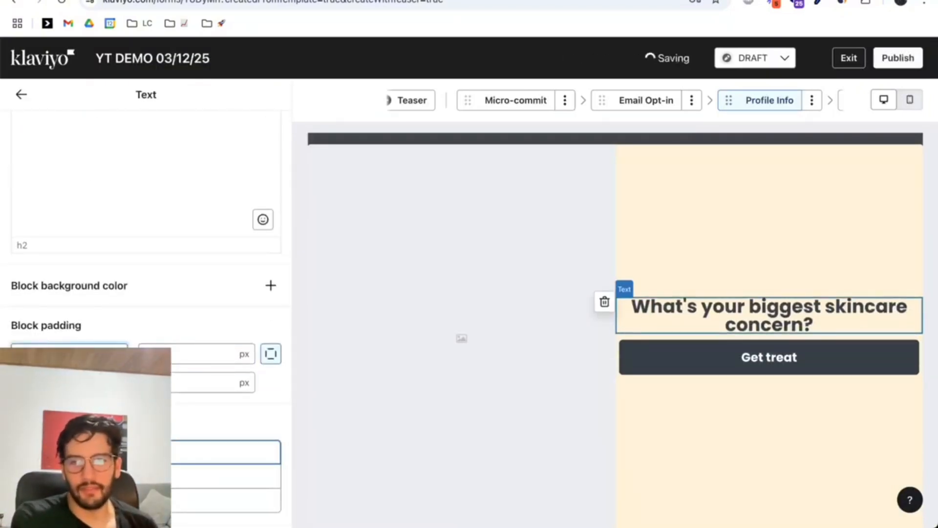
left_click(269, 354)
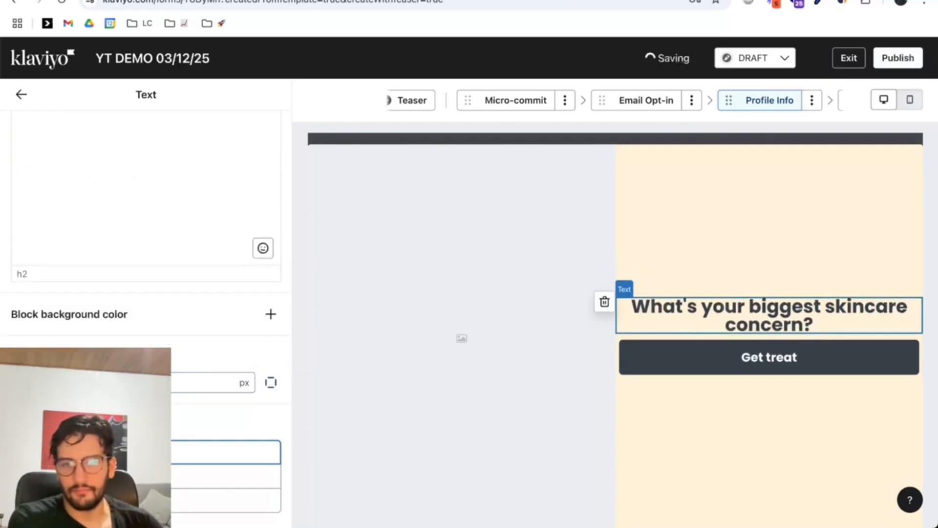
type("30")
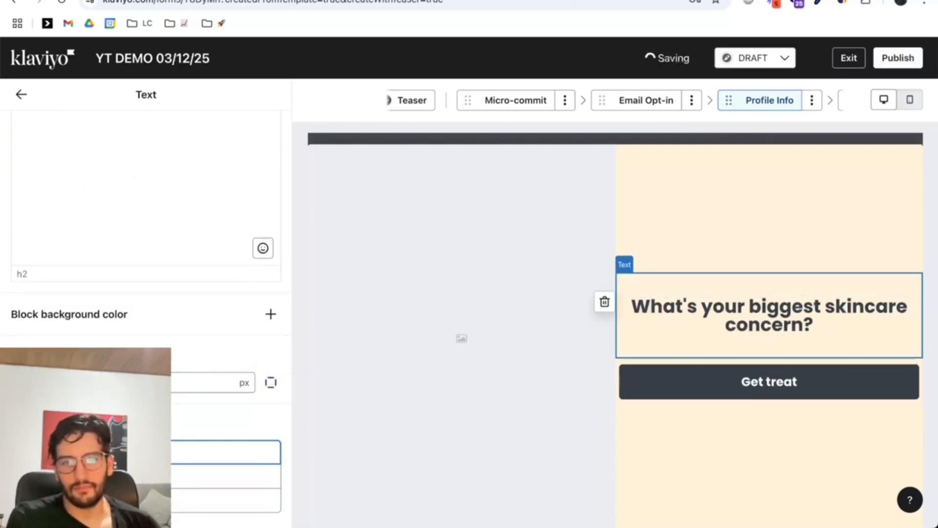
- Set the Get treat button's horizontal block padding to 50 px, keeping the button at full width
left_click(732, 381)
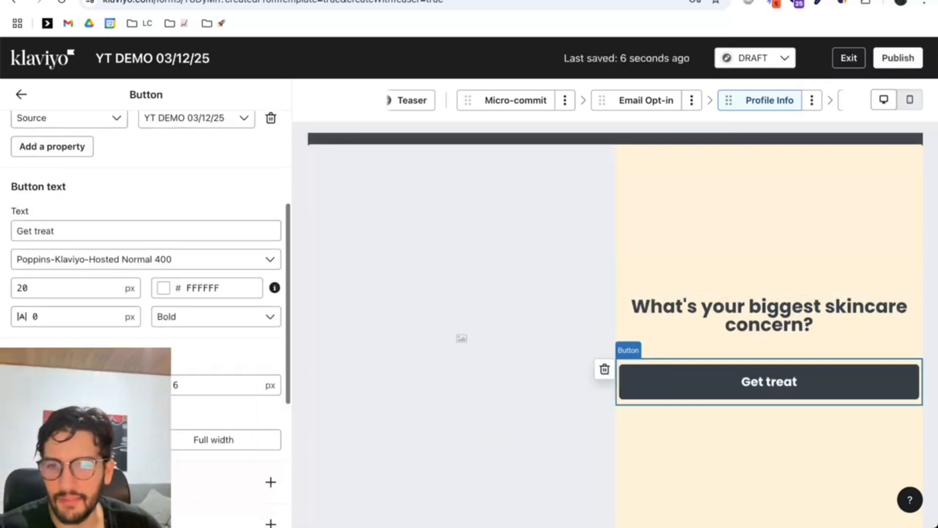
scroll(190, 313, "down", 2)
scroll(190, 313, "down", 4)
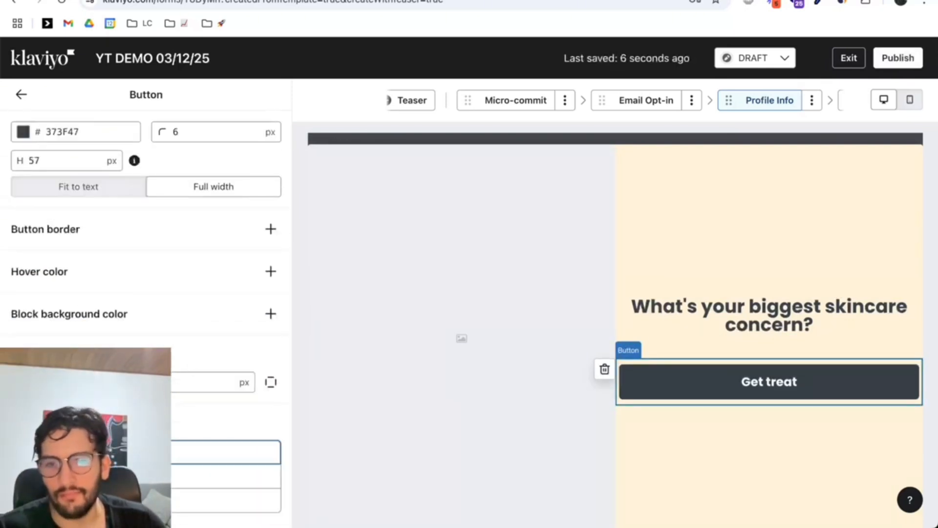
scroll(202, 415, "up", 5)
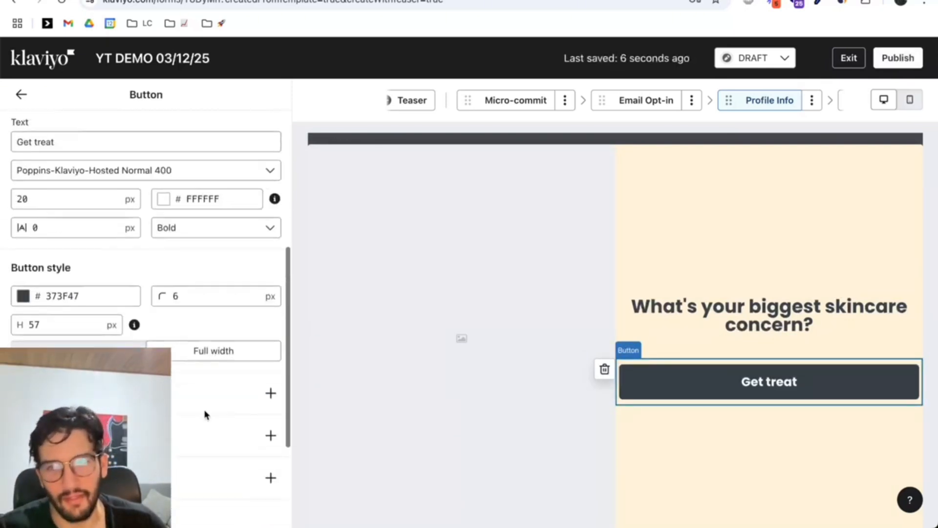
double_click(29, 278)
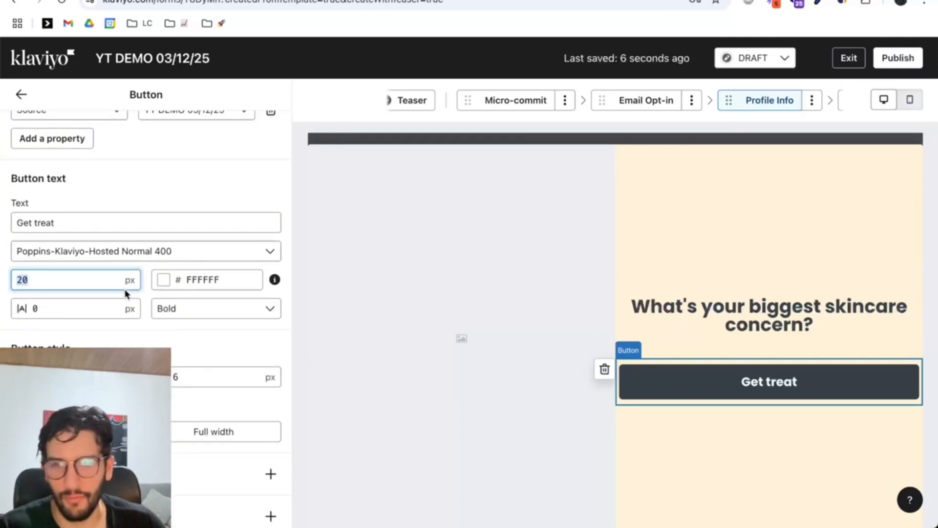
scroll(147, 305, "down", 4)
left_click(100, 244)
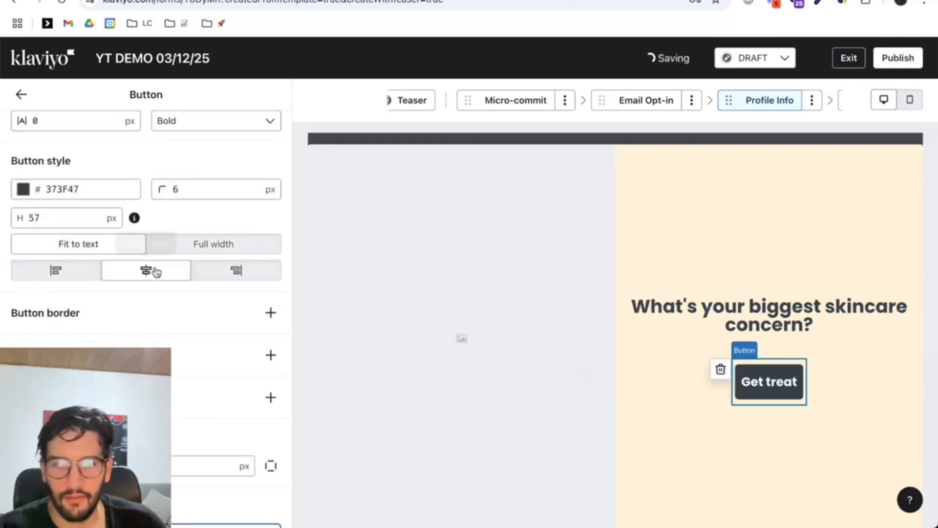
left_click(218, 244)
scroll(205, 342, "down", 2)
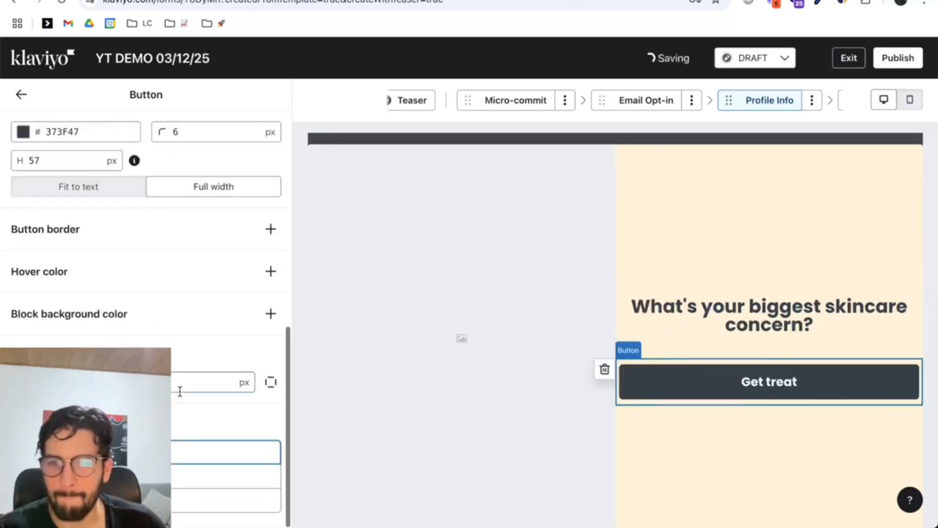
type("40")
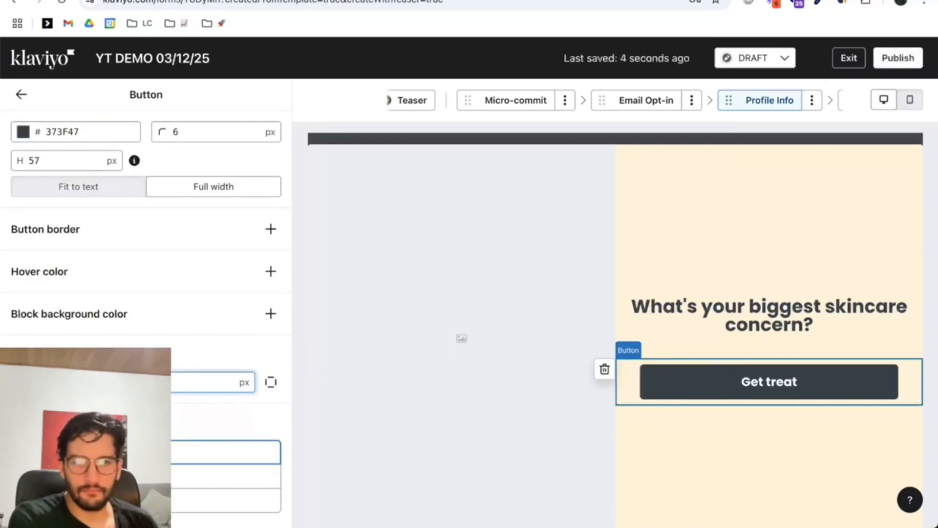
key("BackSpace")
key("BackSpace")
type("50")
- Keep Submit Form as the Get treat button's action and remove its Source hidden field
scroll(12, 210, "up", 5)
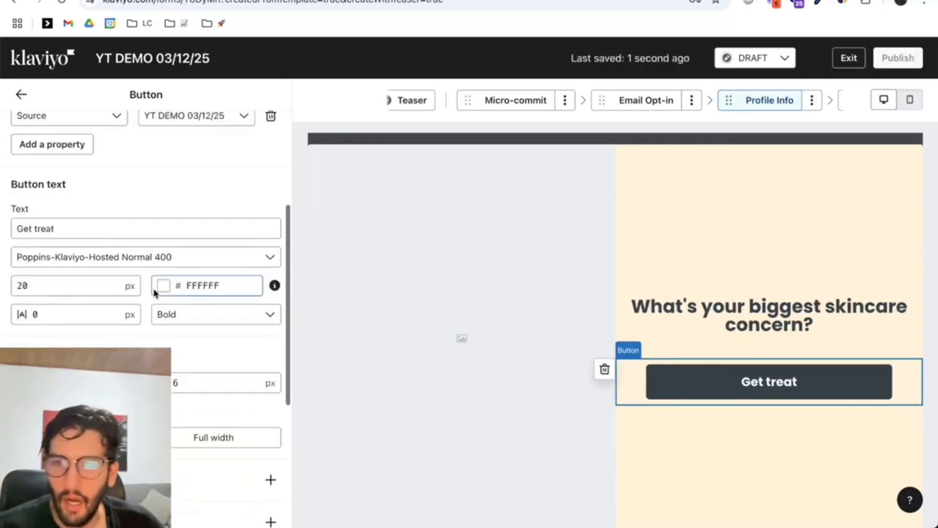
scroll(42, 217, "up", 3)
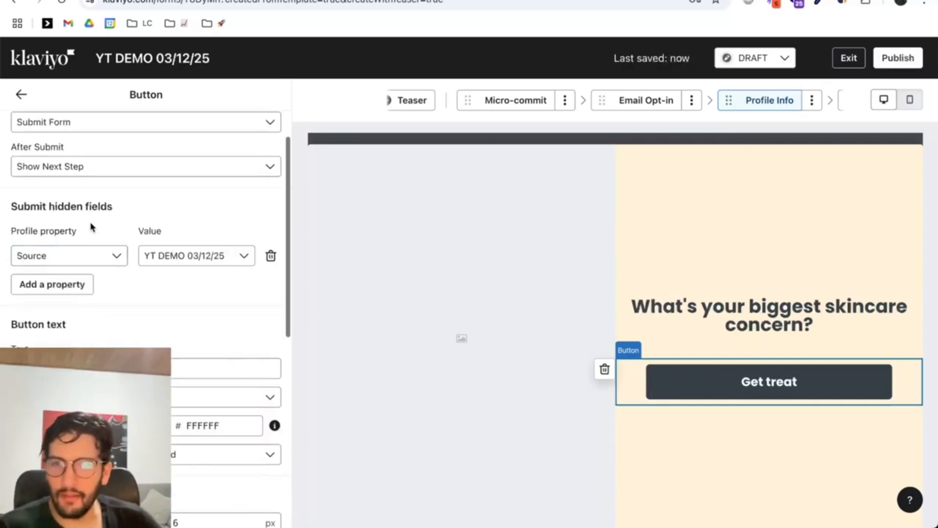
left_click(117, 132)
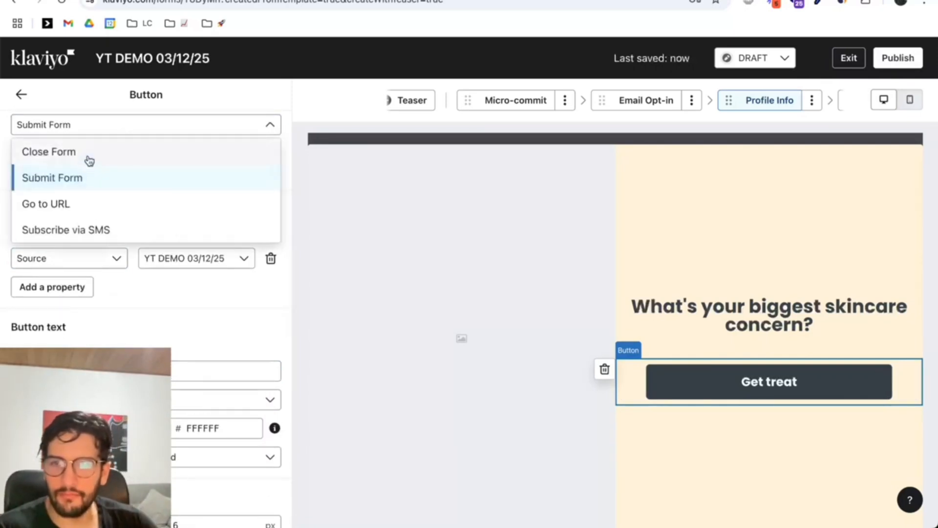
left_click(83, 178)
left_click(270, 258)
left_click(81, 261)
left_click(92, 264)
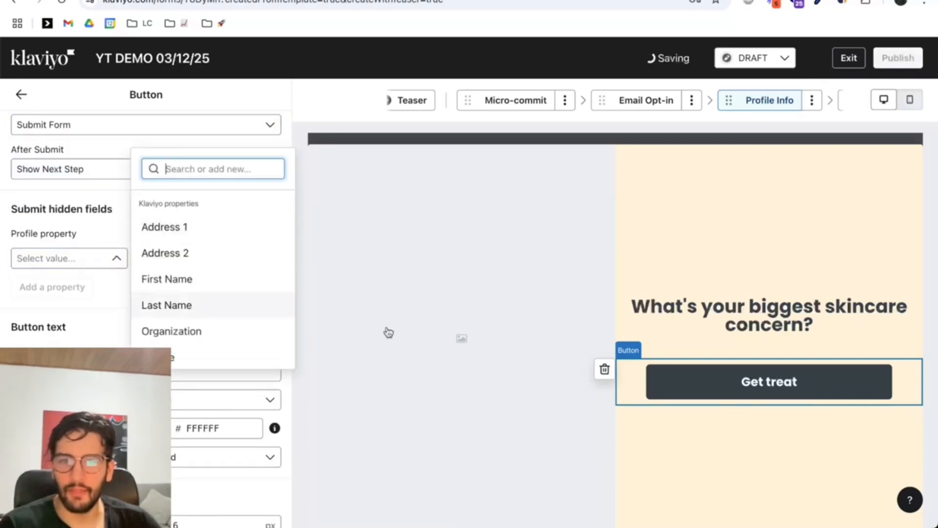
left_click(703, 376)
- Change the Get treat button's text to DRYNESS
left_click(41, 370)
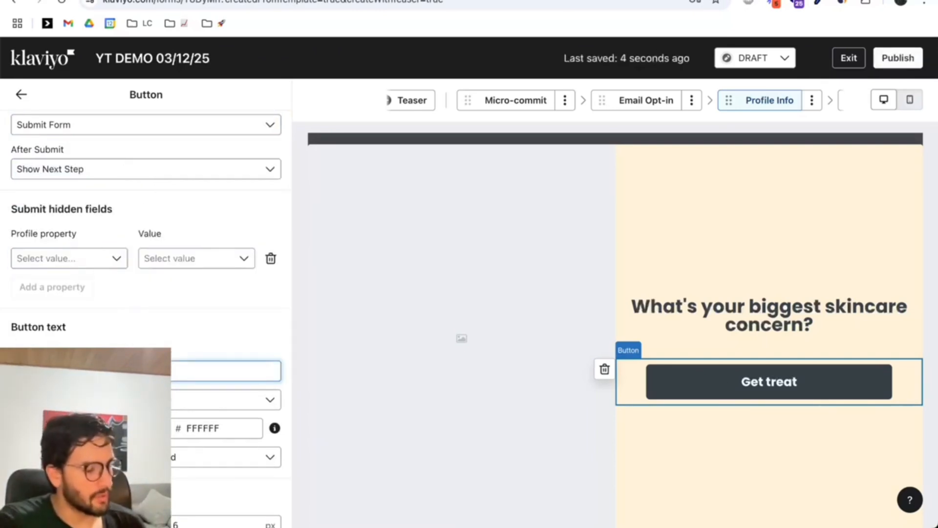
type("DYNESS")
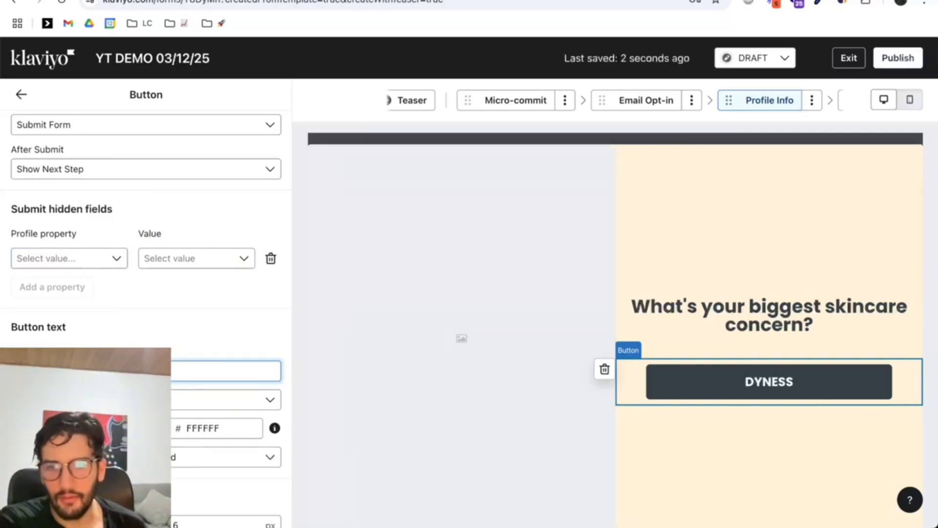
type("R")
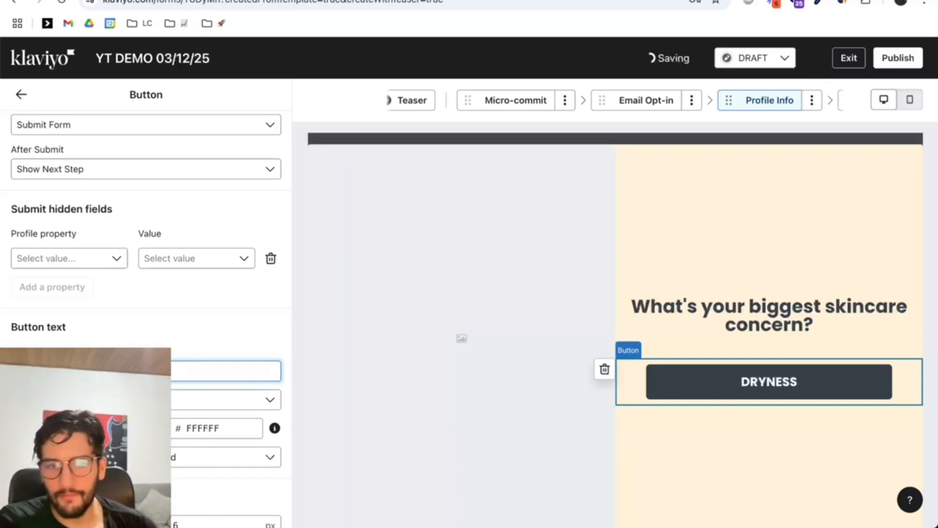
- Create skin_concern as the profile property of the DRYNESS button's hidden field
left_click(103, 256)
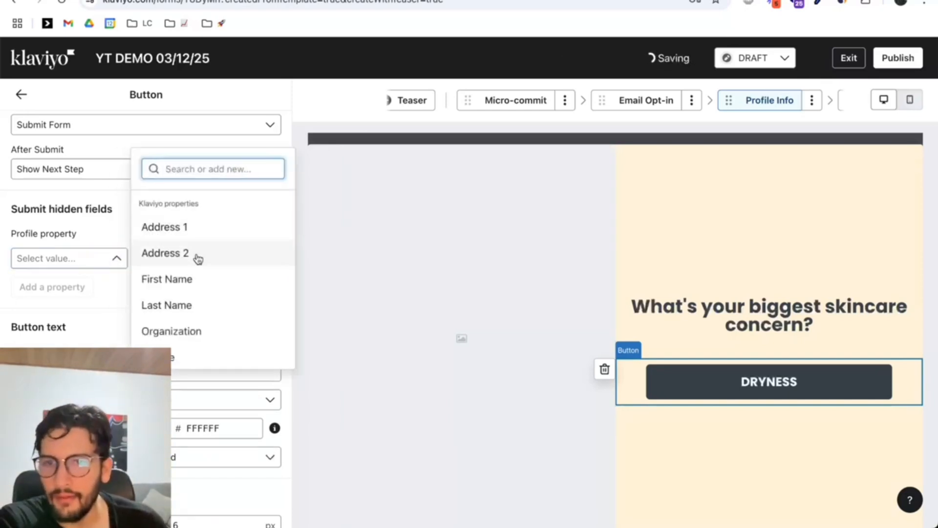
scroll(206, 278, "down", 1)
left_click(78, 283)
scroll(84, 294, "down", 1)
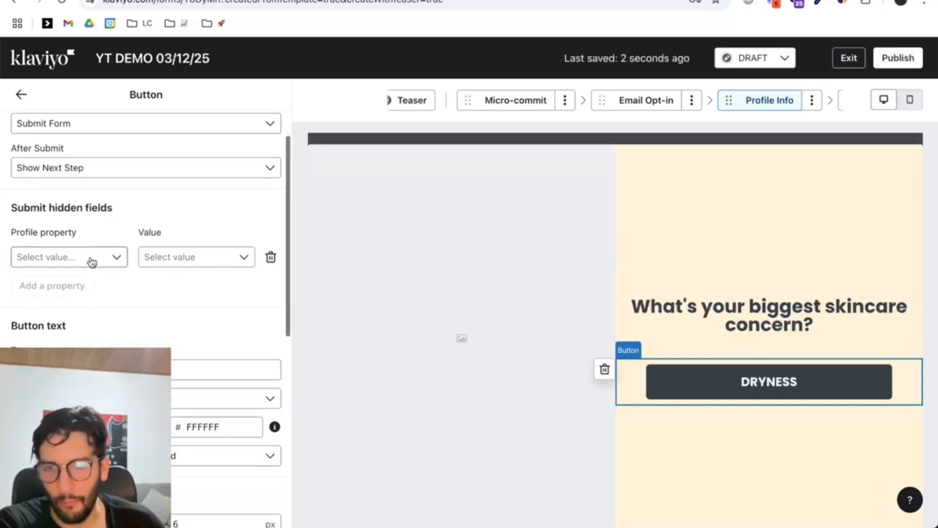
left_click(91, 261)
scroll(148, 279, "down", 2)
left_click(69, 290)
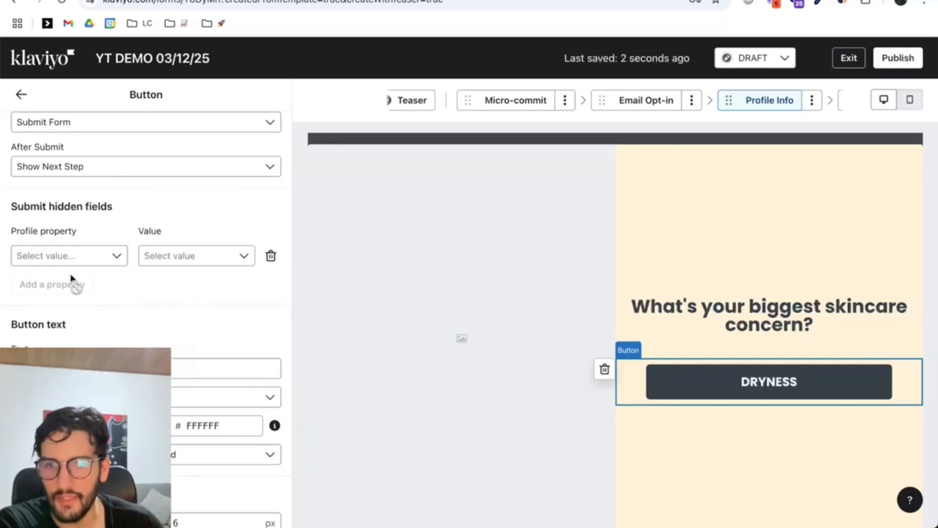
left_click(105, 258)
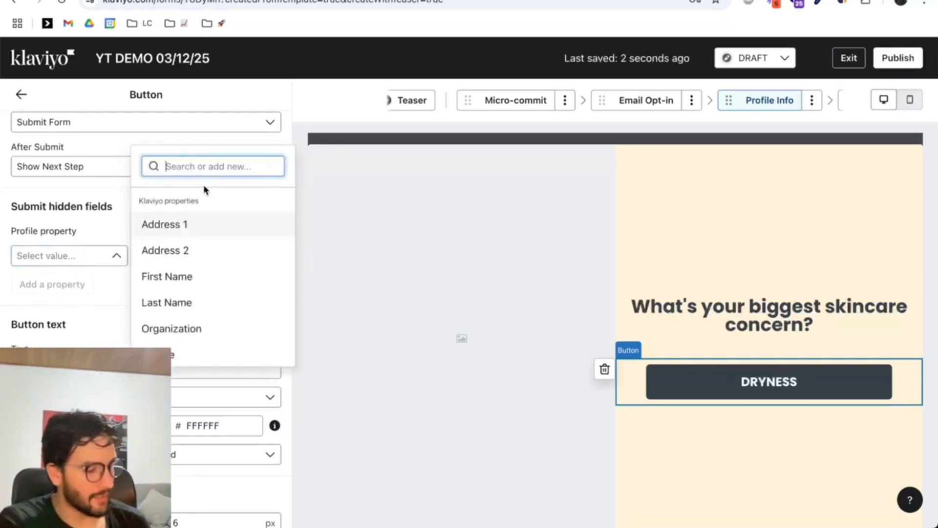
type("skin_concern")
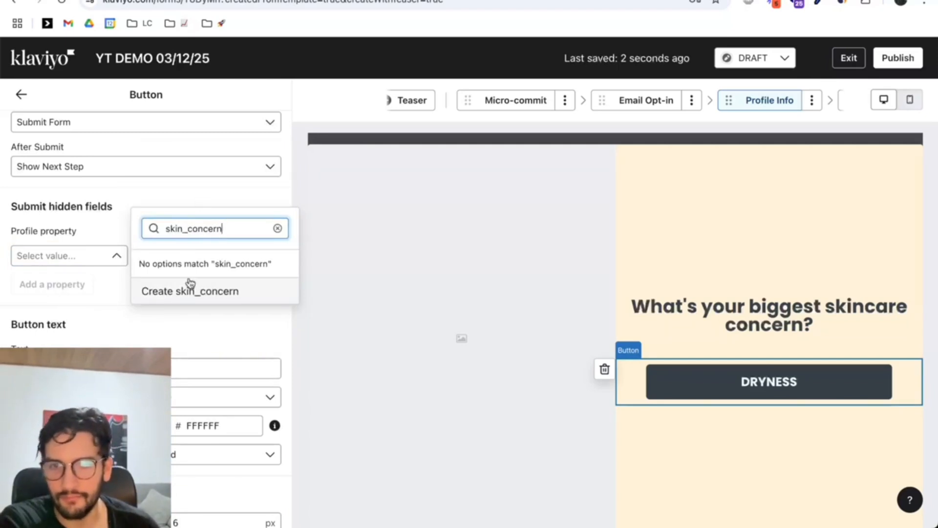
left_click(177, 297)
- Add dryness as the value of the DRYNESS button's skin_concern hidden field
left_click(178, 258)
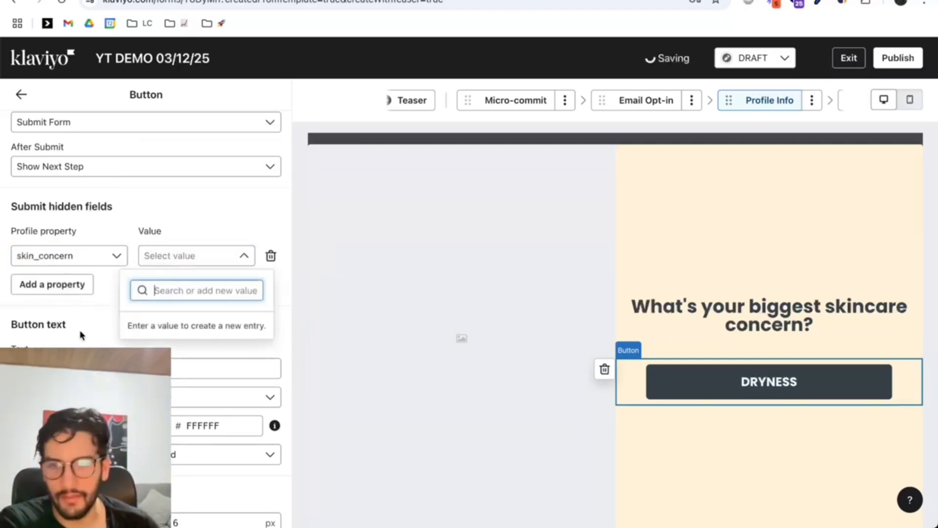
type("dryness")
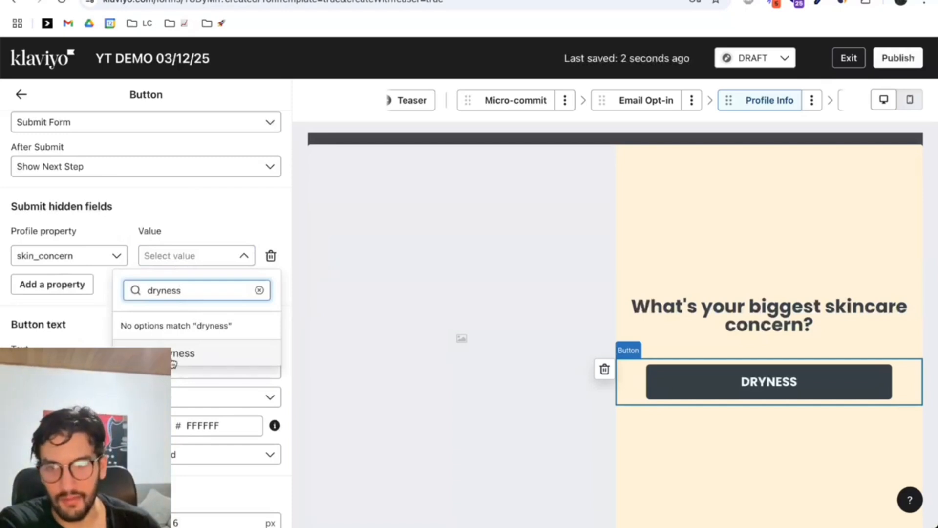
left_click(174, 362)
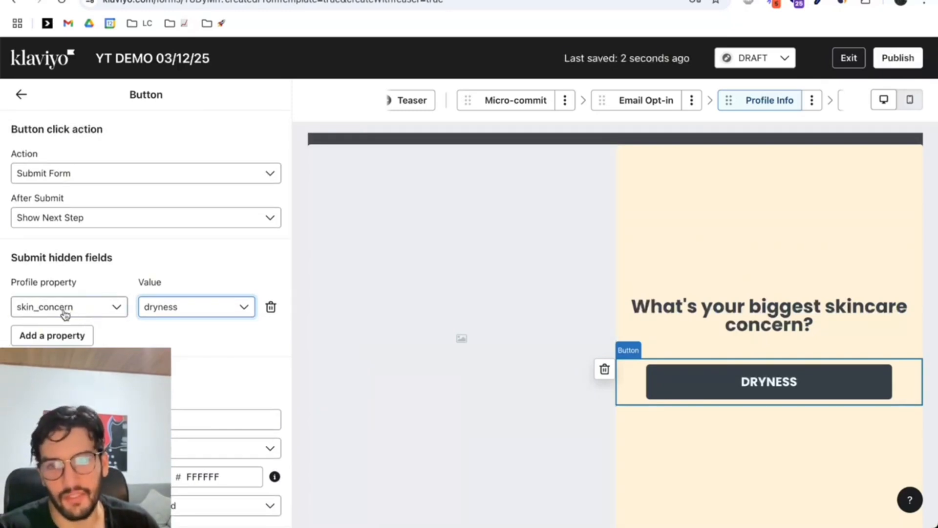
left_click(119, 174)
left_click(119, 174)
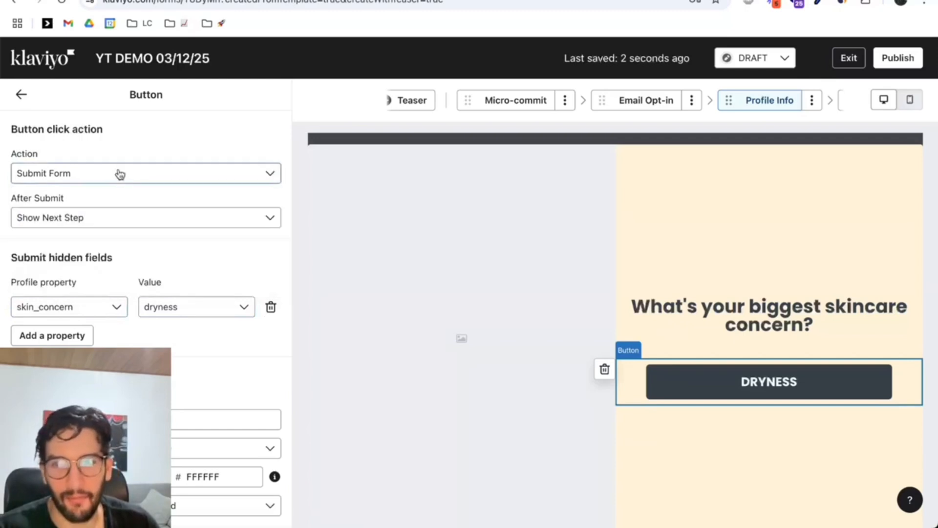
left_click(108, 224)
left_click(108, 224)
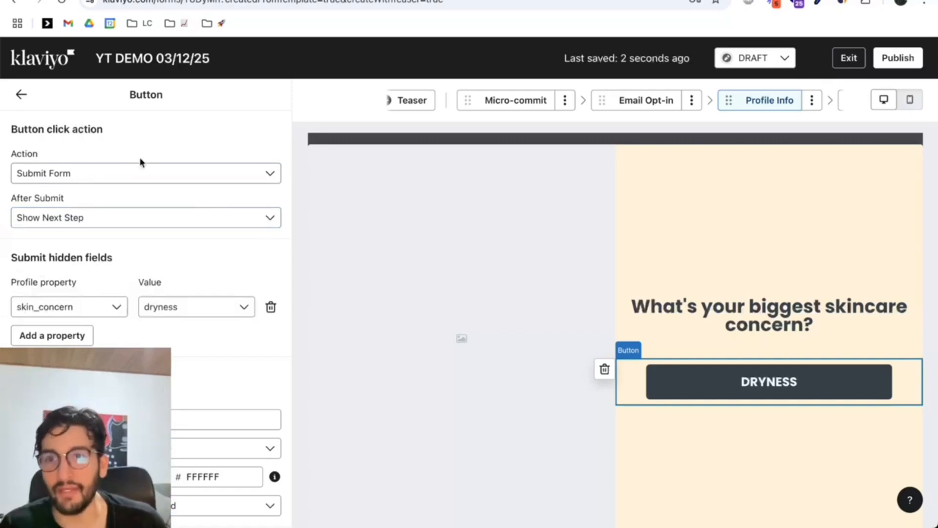
- Add a second button block below DRYNESS and set its action to Submit Form
left_click(22, 95)
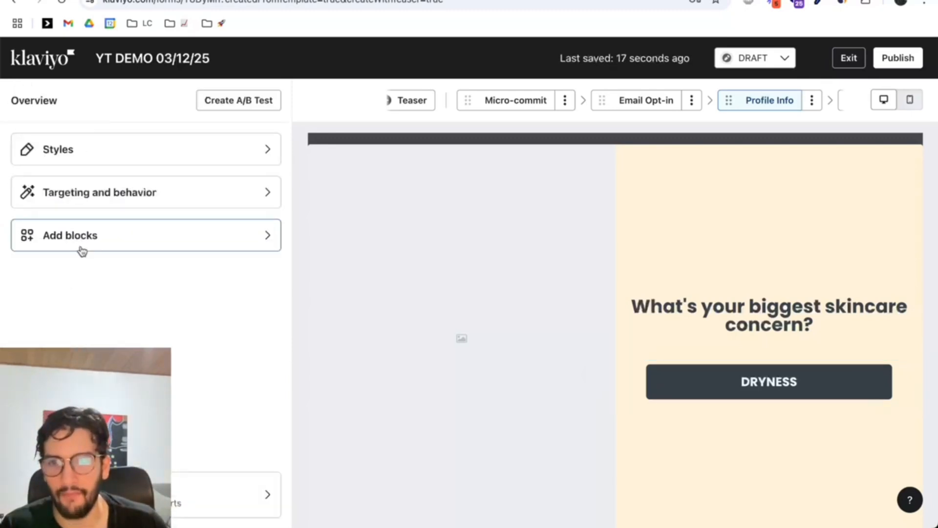
left_click(78, 248)
left_click_drag(122, 203, 802, 405)
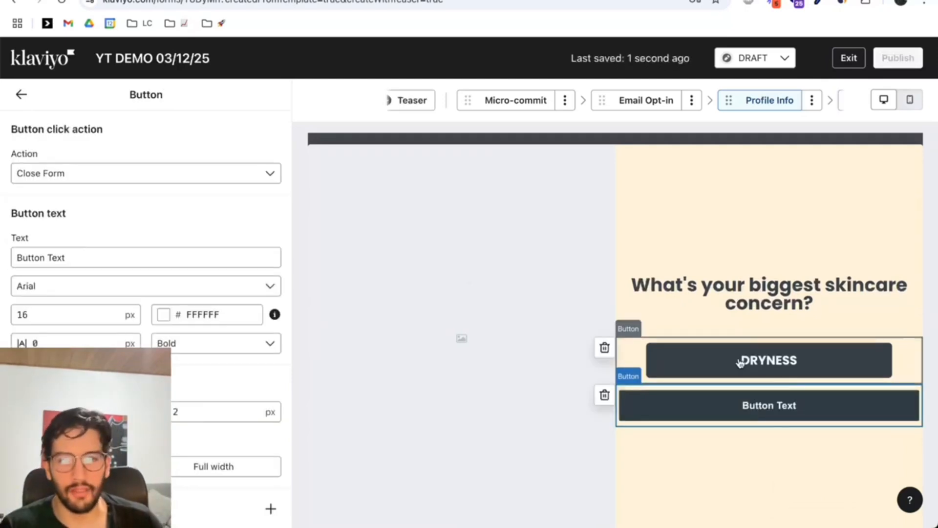
left_click(191, 177)
left_click(109, 229)
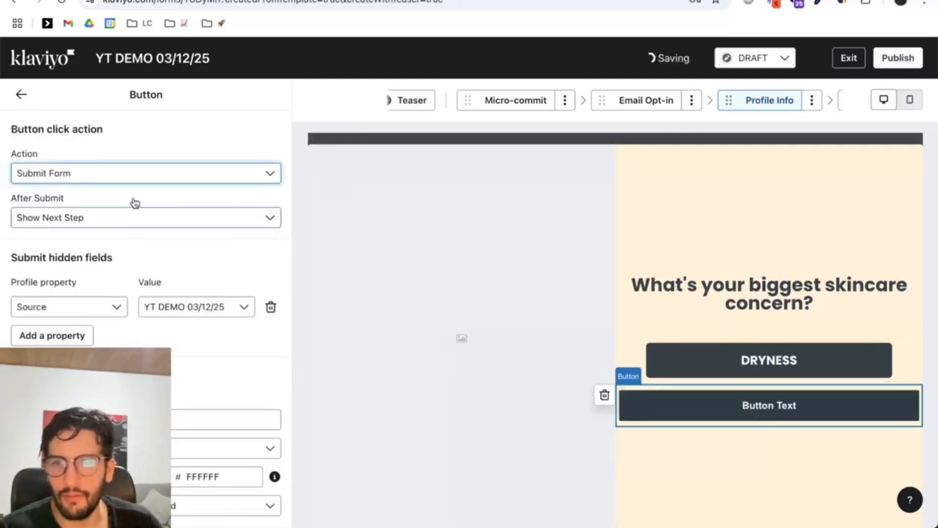
- Replace the new button's Source hidden field with a created skin_concern profile property
left_click(94, 313)
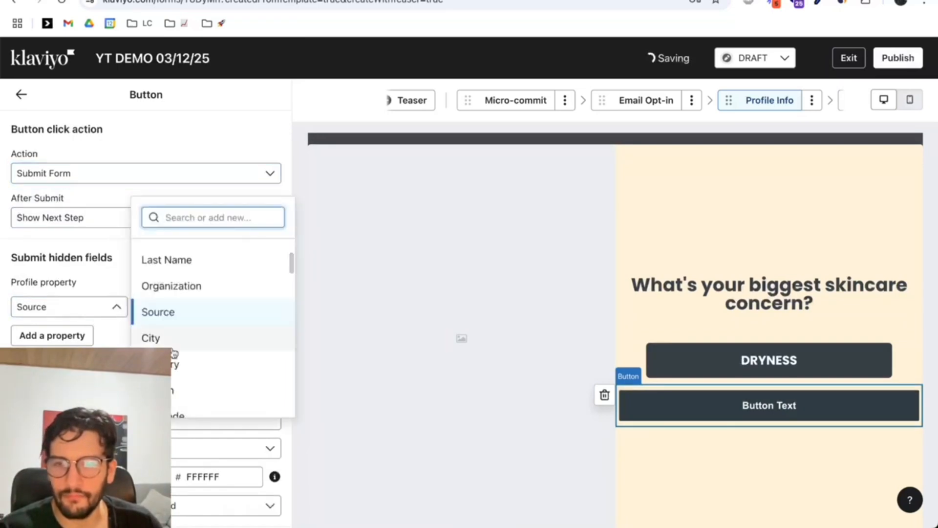
scroll(174, 352, "down", 10)
scroll(174, 353, "up", 5)
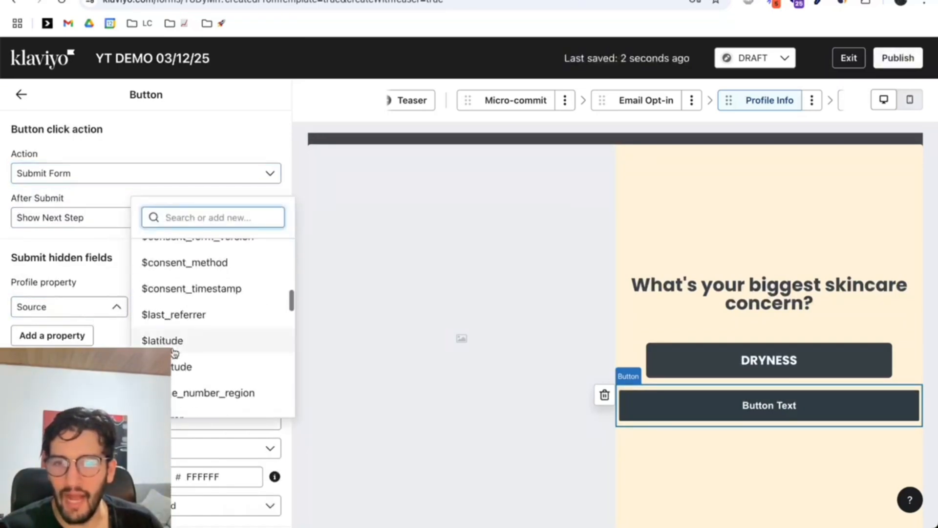
type("skin_concern")
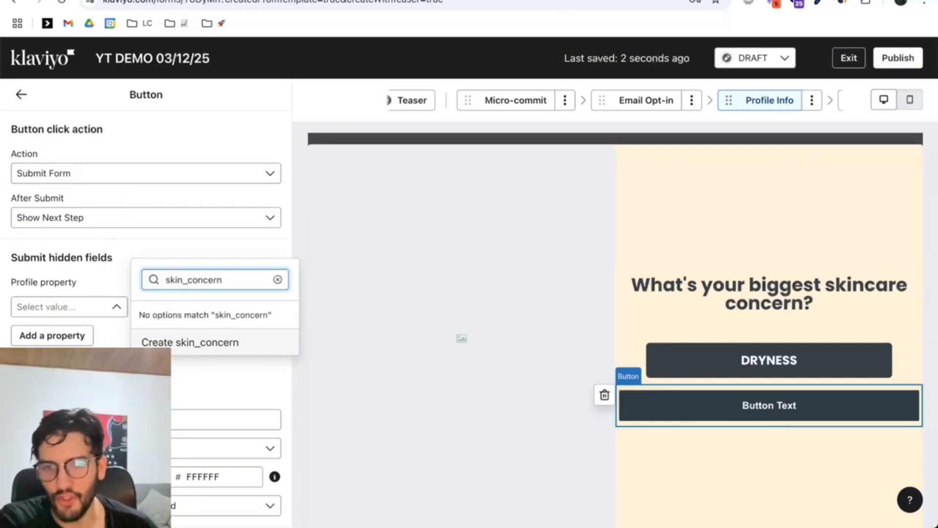
left_click(216, 350)
- Set the new button's skin_concern hidden field value to oily_skin
double_click(199, 312)
left_click(199, 314)
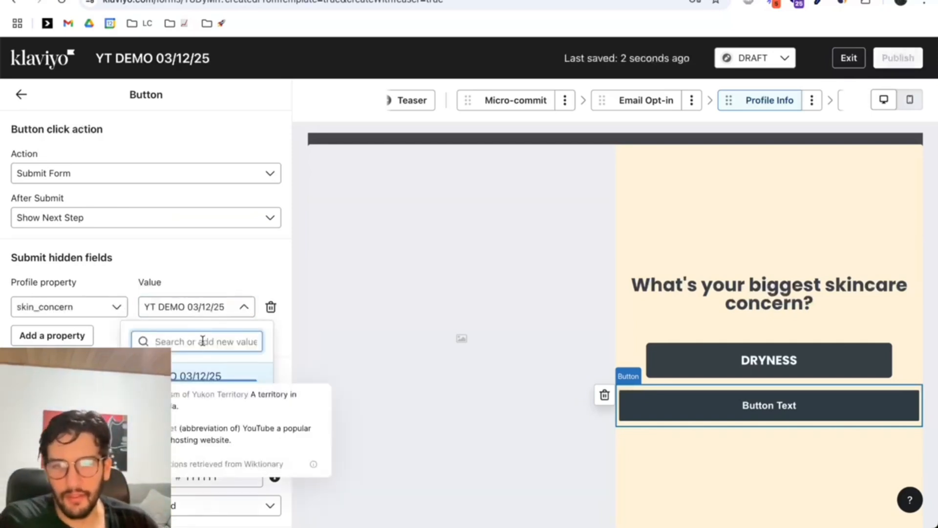
type("oily_skin")
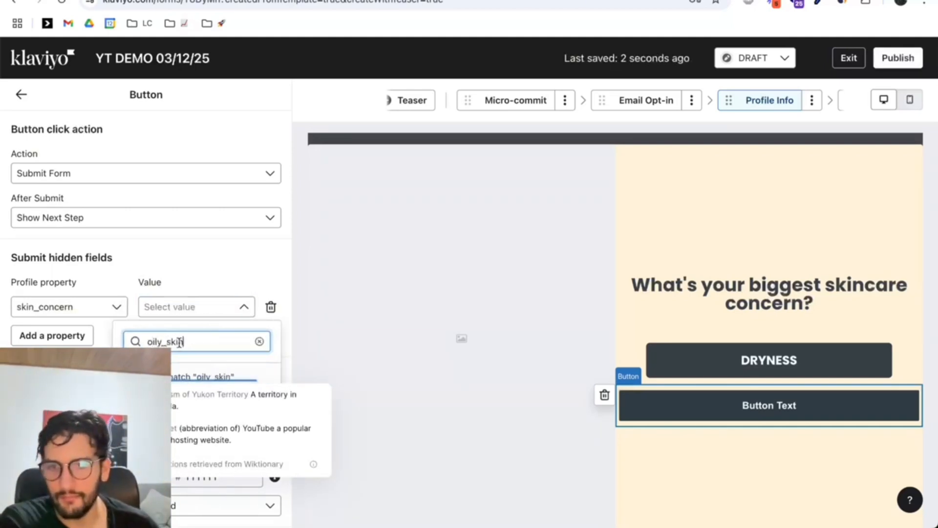
key("Return")
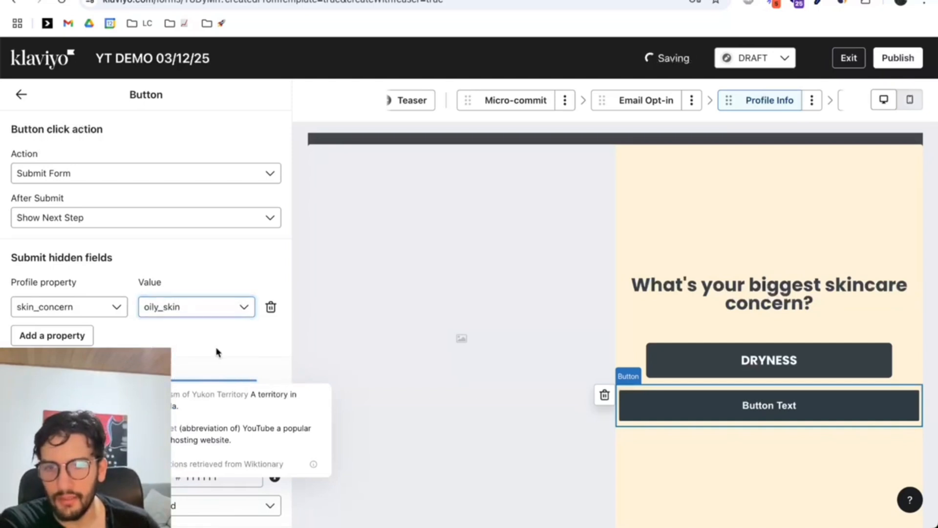
left_click(216, 353)
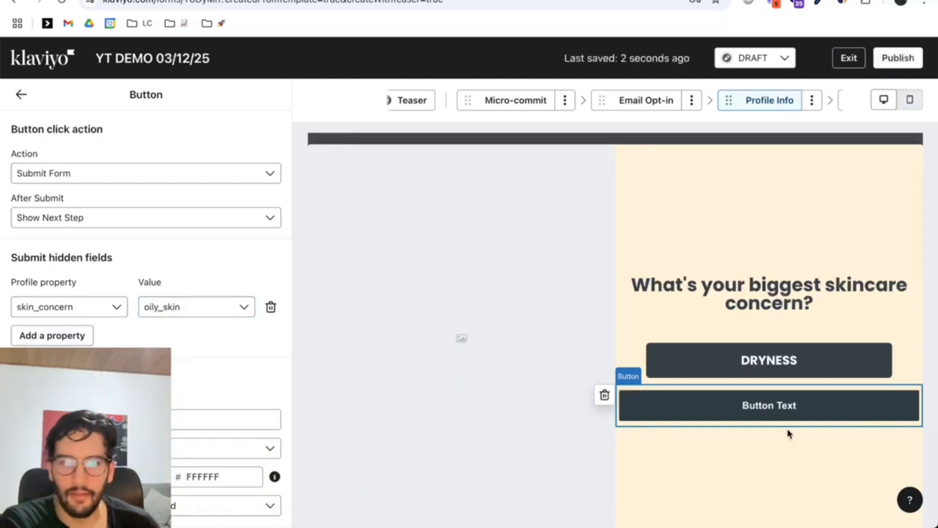
- Change the new button's text to OILY SKIN
left_click(791, 364)
left_click(787, 404)
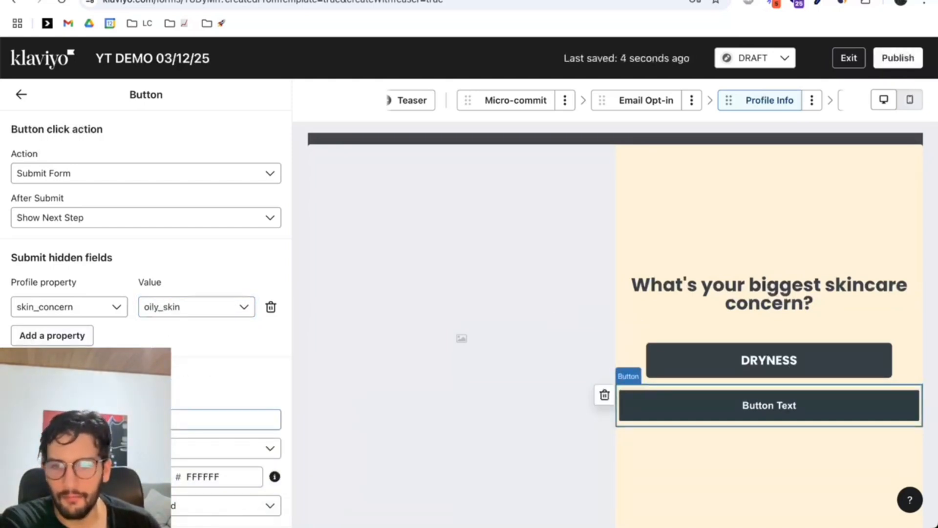
type("OILY")
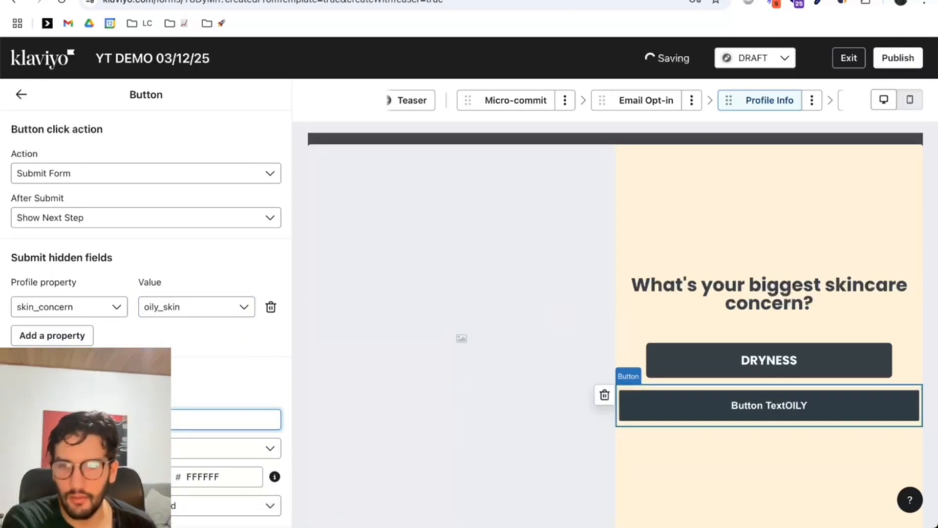
key("super+a")
type("OILY SKIN")
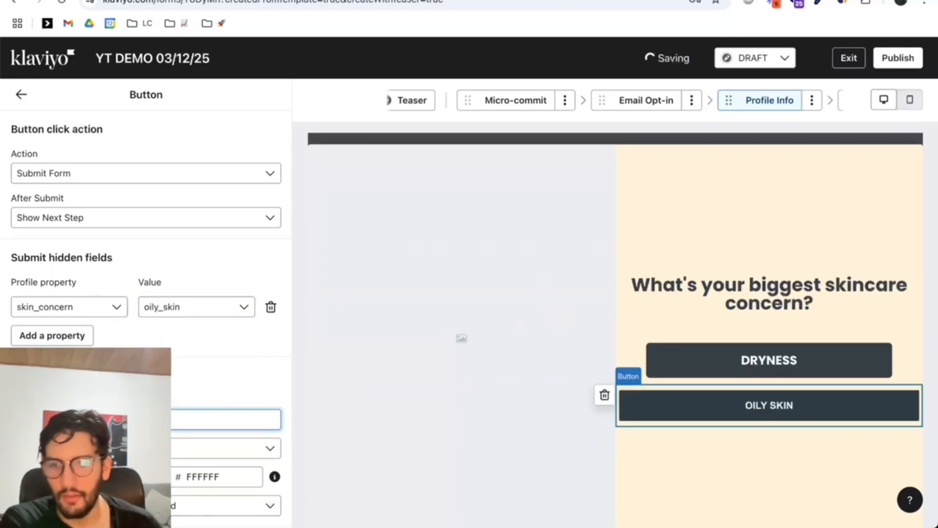
- Change the second button's font from Arial to the Poppins font used on the DRYNESS button
left_click(770, 372)
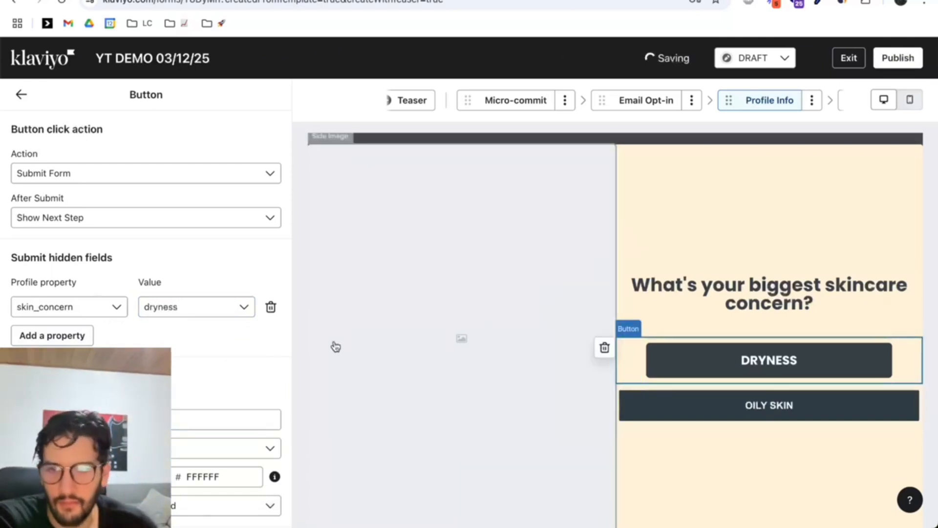
left_click(717, 415)
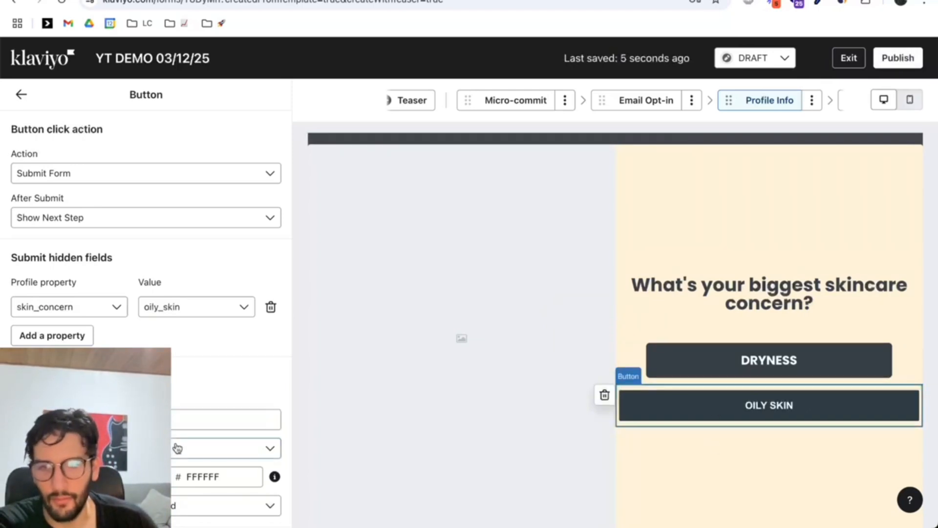
left_click(128, 448)
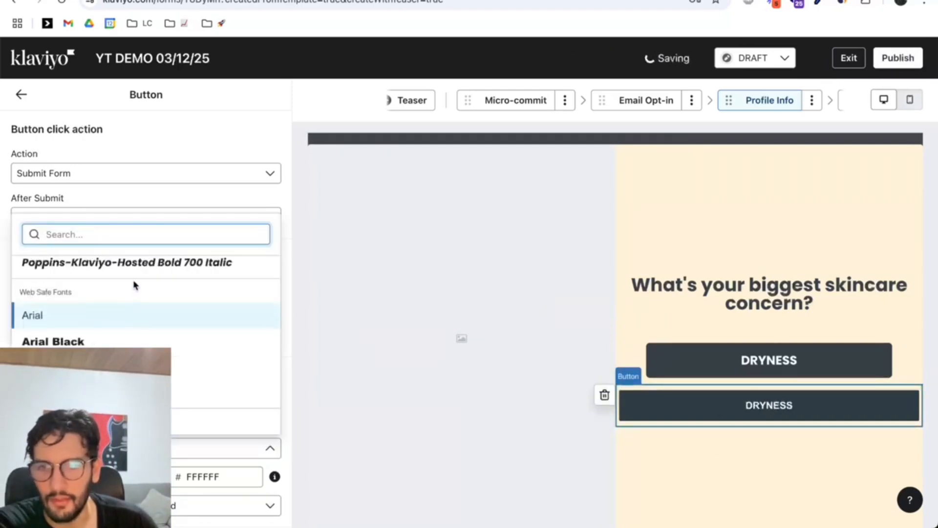
scroll(137, 286, "up", 1)
left_click(140, 289)
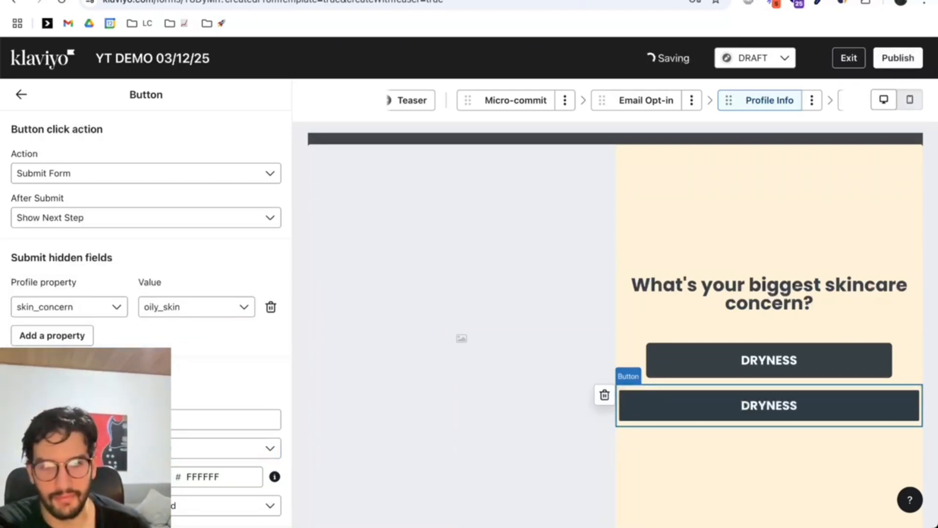
scroll(147, 244, "down", 2)
scroll(146, 244, "up", 1)
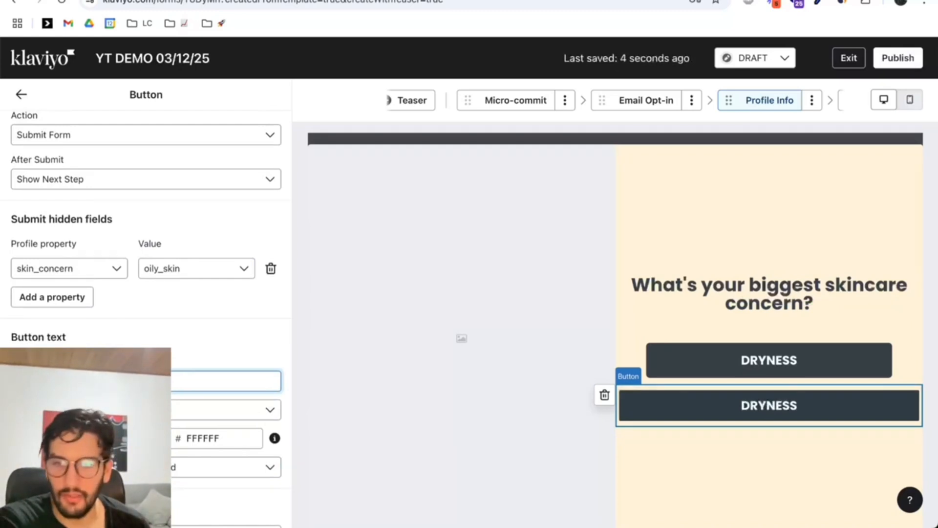
- Enter OILY SKIN again as the second button's text
type("OLY SKIN")
key("super+a")
type("OILY SKIN")
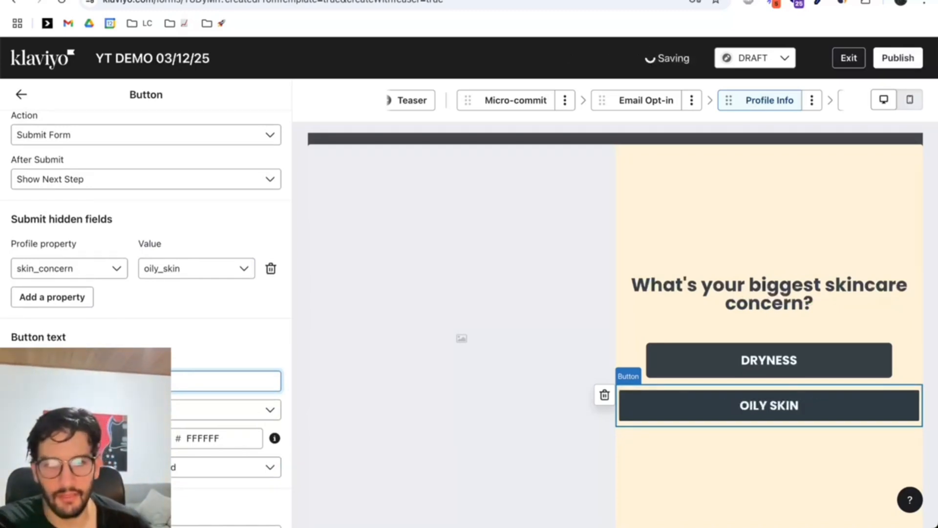
- Match the OILY SKIN button's style to DRYNESS with fill color 373F47 and a 6 px corner radius
left_click(664, 372)
scroll(95, 268, "down", 7)
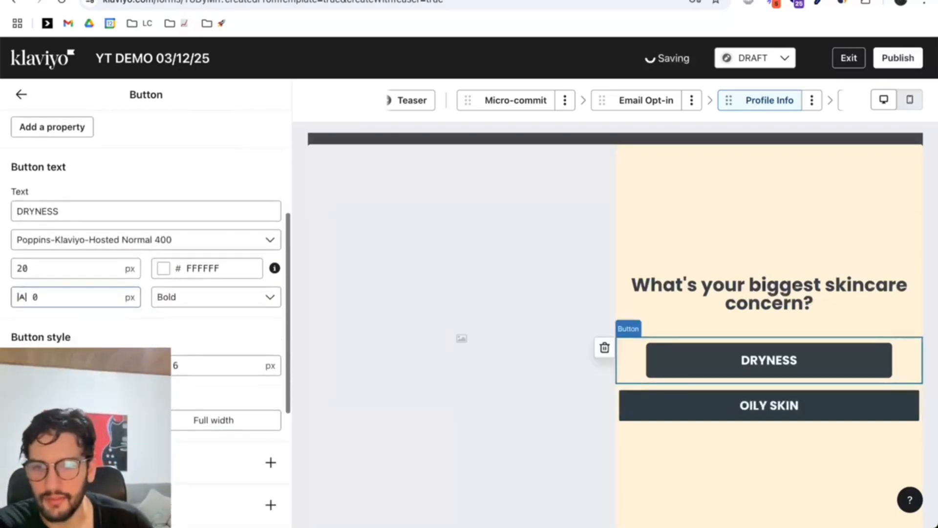
left_click(86, 199)
left_click(691, 410)
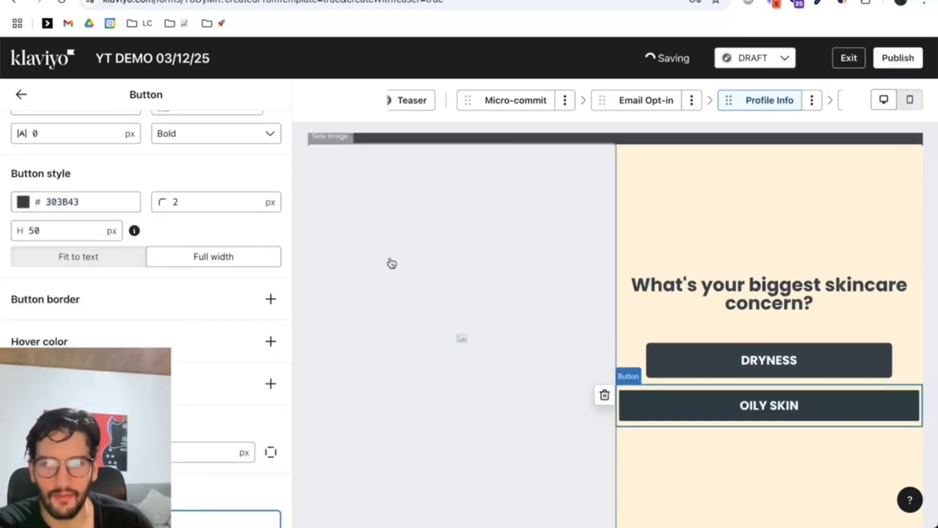
left_click(116, 195)
left_click(207, 201)
key("BackSpace")
type("6")
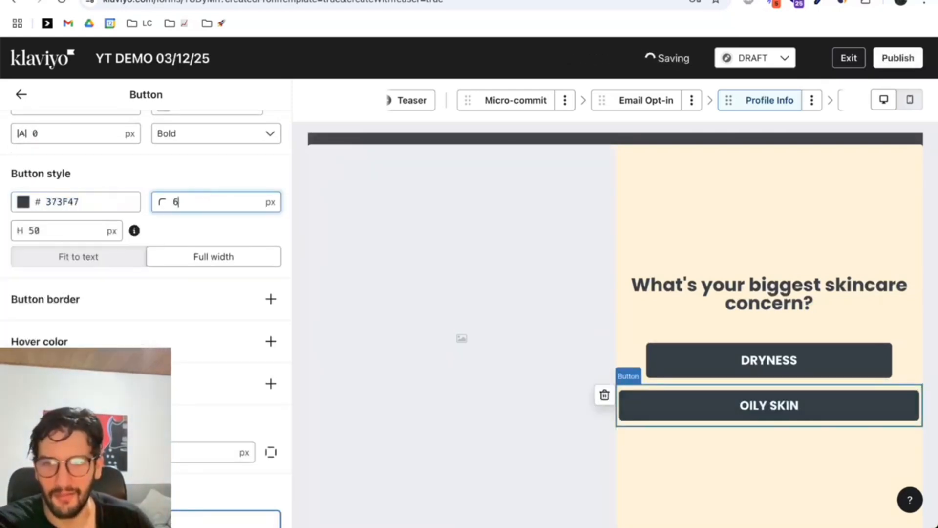
- Set the OILY SKIN button's horizontal block padding to 50 px to match the DRYNESS button
scroll(193, 386, "down", 3)
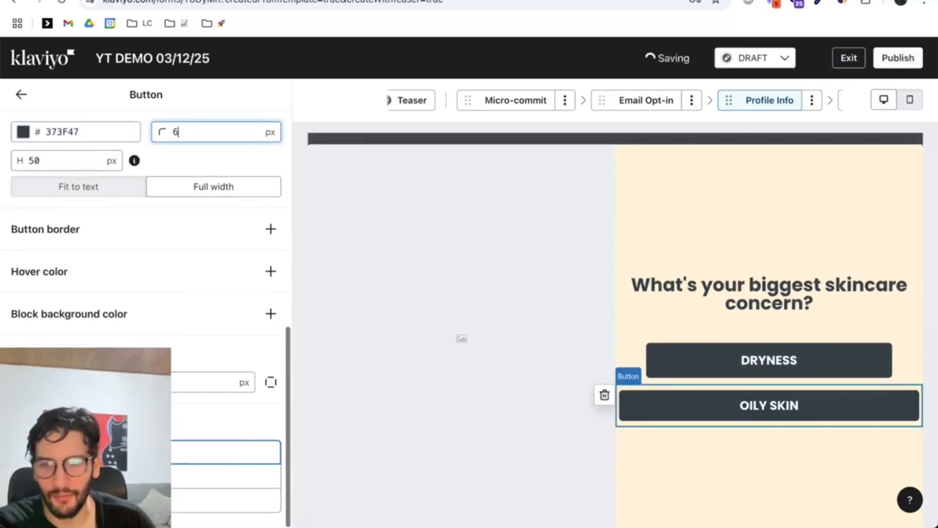
left_click(193, 386)
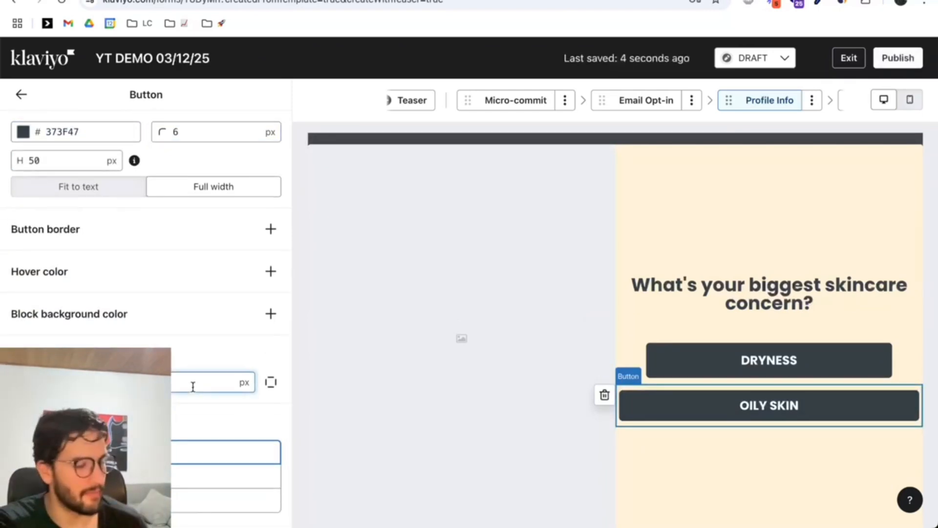
type("0")
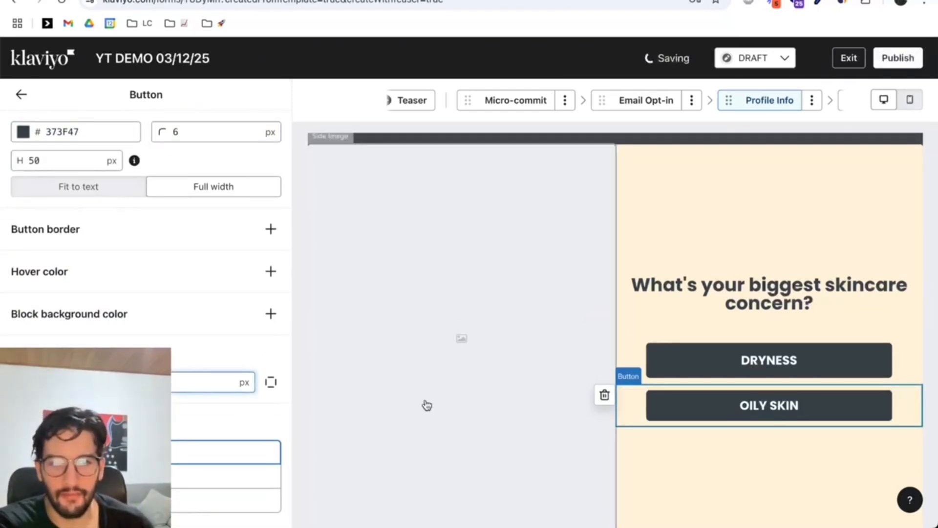
- Set the OILY SKIN button's height to 57 px to match the DRYNESS button
left_click(694, 375)
scroll(218, 381, "up", 2)
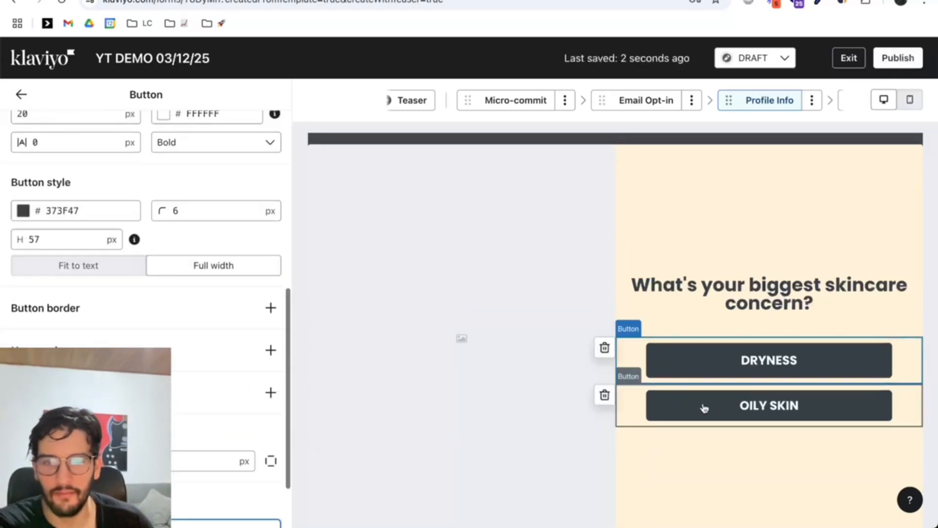
left_click(670, 409)
double_click(61, 240)
type("57")
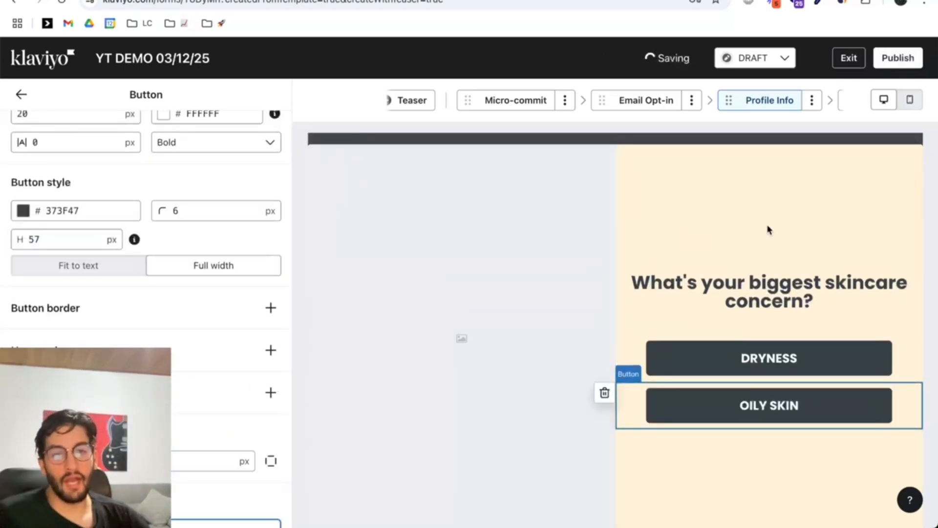
left_click(774, 379)
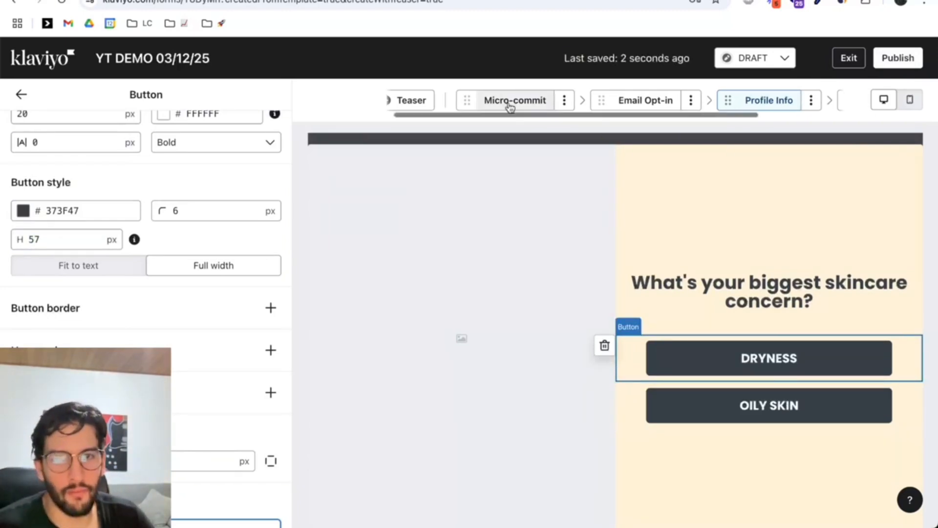
- Review the form's Micro-commit and Email Opt-in steps, then return to the Profile Info step
left_click(545, 101)
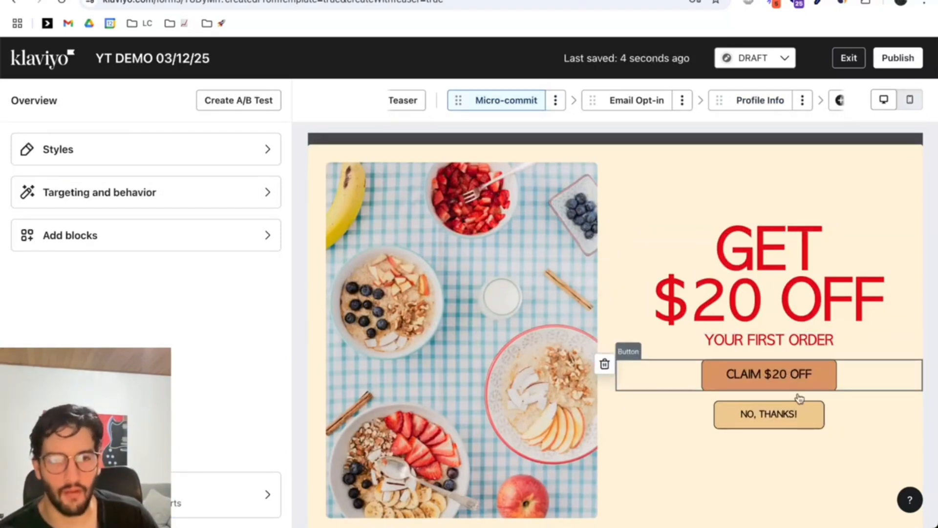
left_click(625, 104)
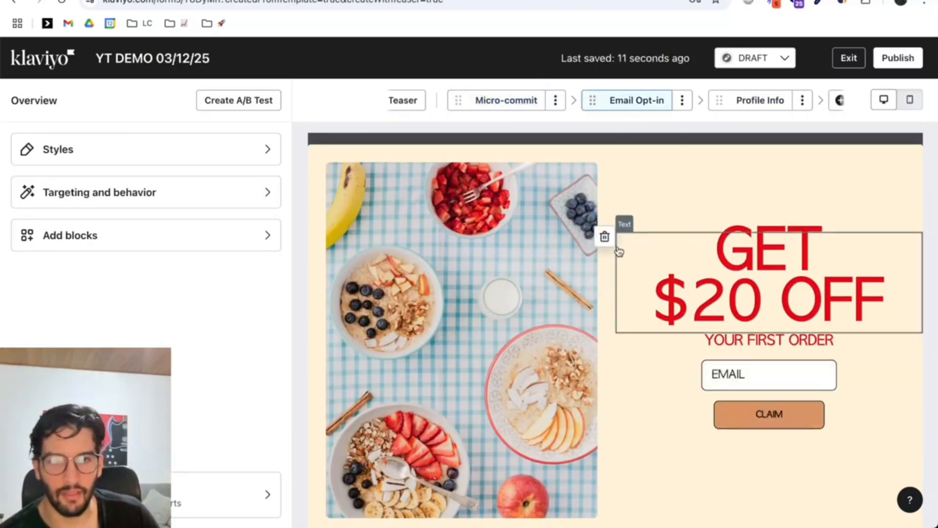
left_click(748, 102)
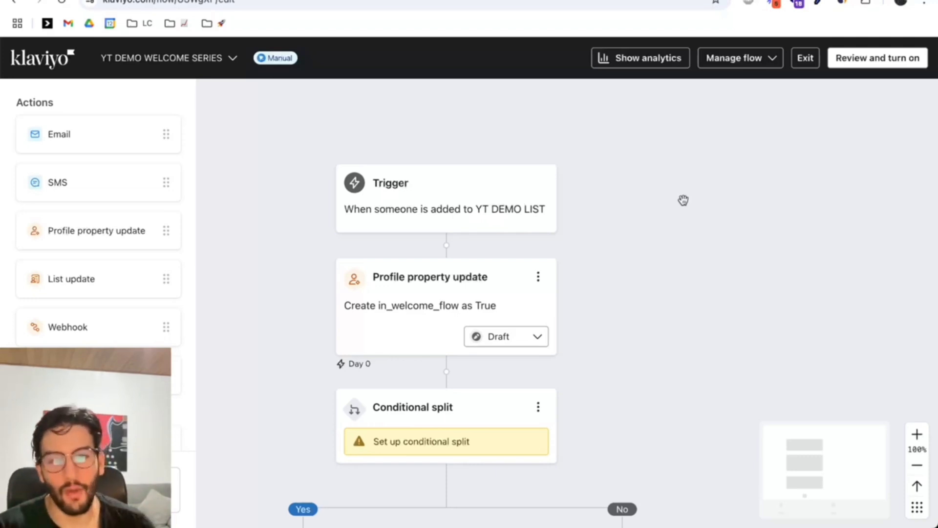
- Open the conditional split in the YT DEMO WELCOME SERIES flow and choose Properties about someone as its condition
scroll(689, 234, "down", 2)
scroll(689, 235, "left", 3)
scroll(693, 282, "down", 1)
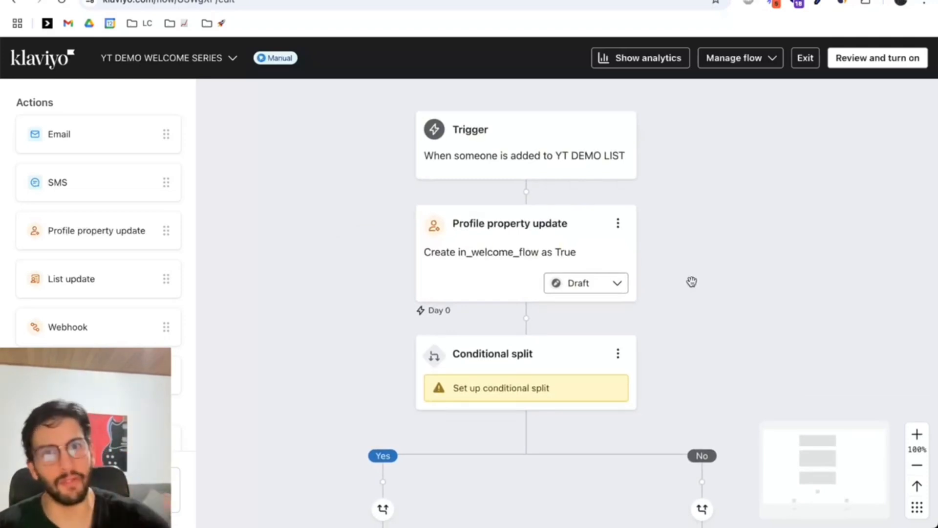
left_click(546, 378)
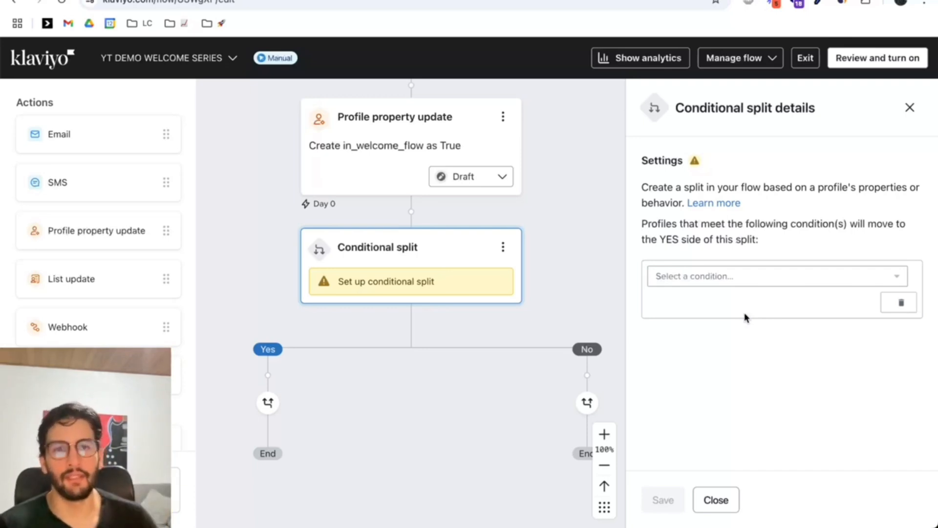
left_click(747, 282)
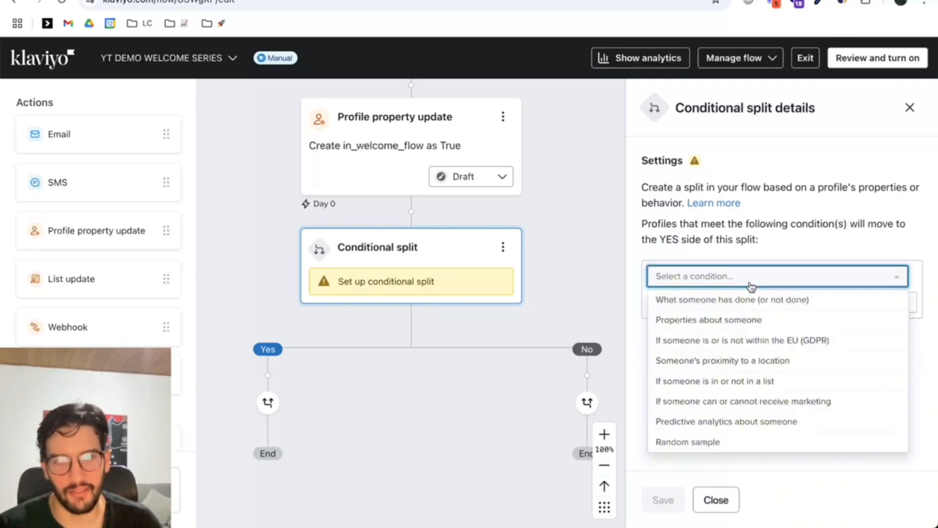
left_click(724, 320)
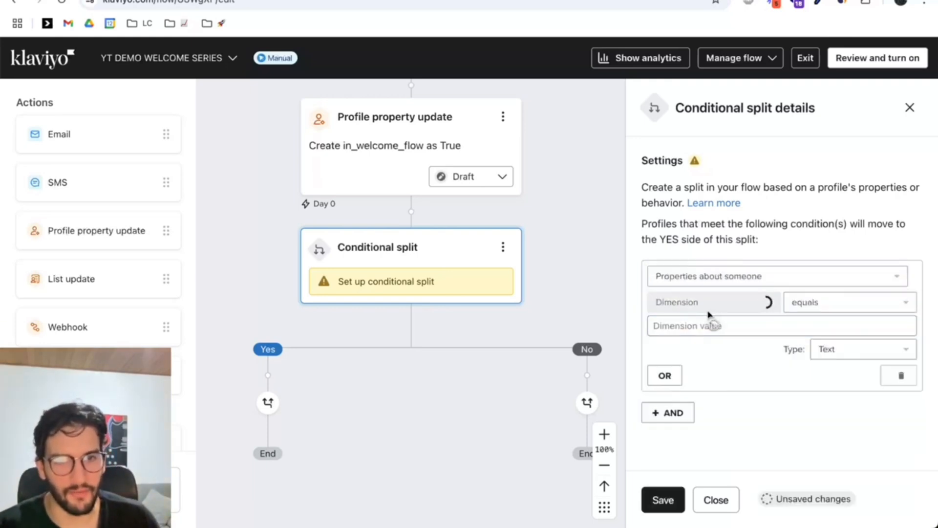
- Try to find skin_concern as the conditional split's property dimension, and close the split details without saving
left_click(710, 311)
left_click(708, 325)
type("s")
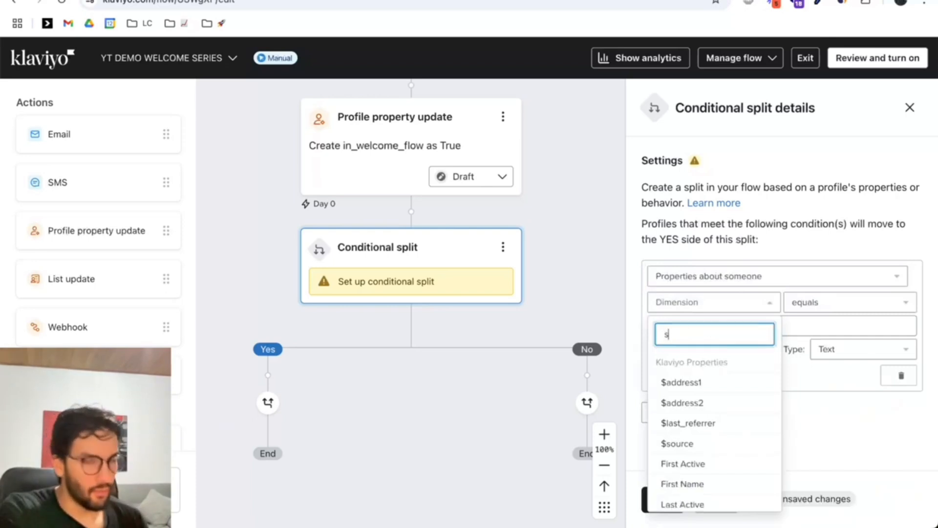
type("kin_")
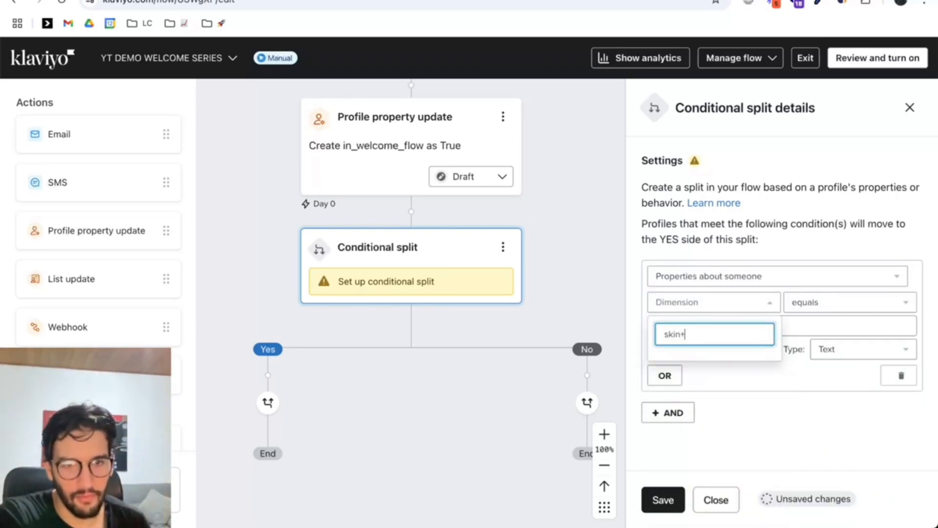
key("BackSpace")
type("_concern")
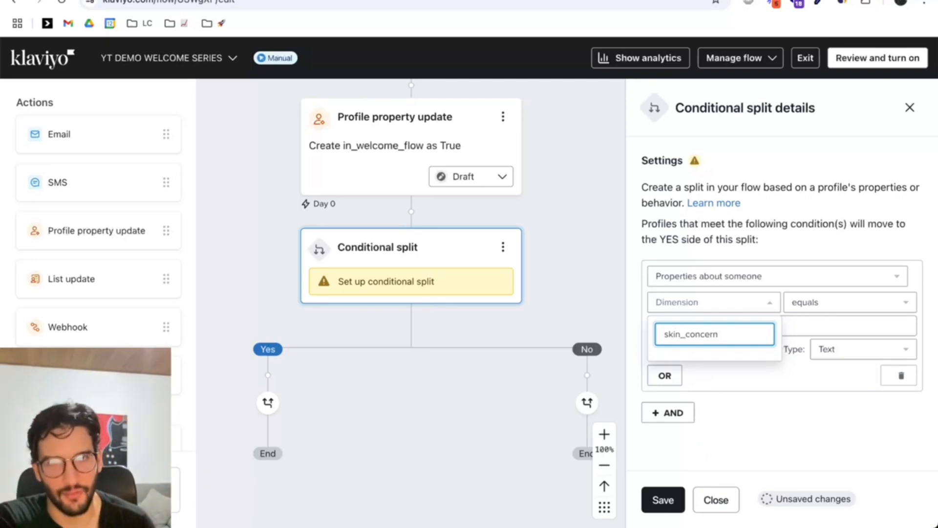
left_click(721, 311)
left_click(721, 311)
left_click(770, 323)
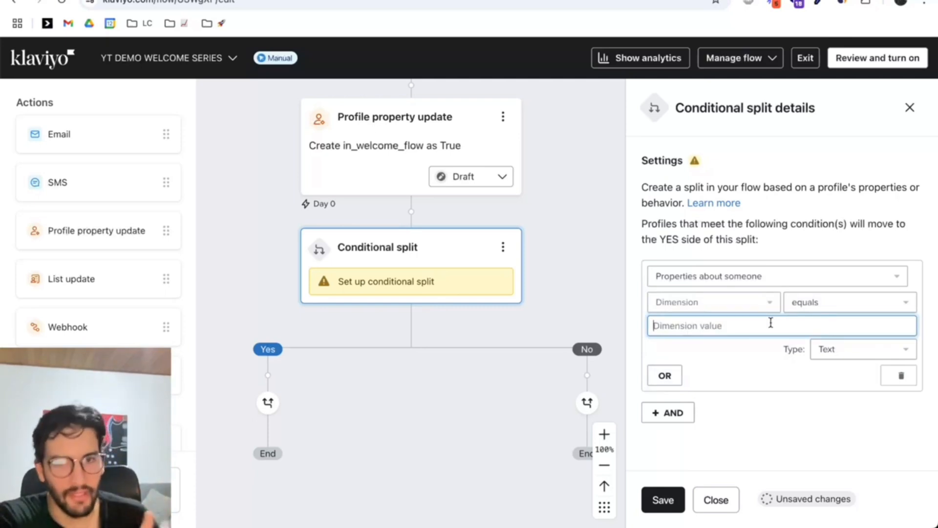
left_click(716, 499)
scroll(557, 366, "down", 2)
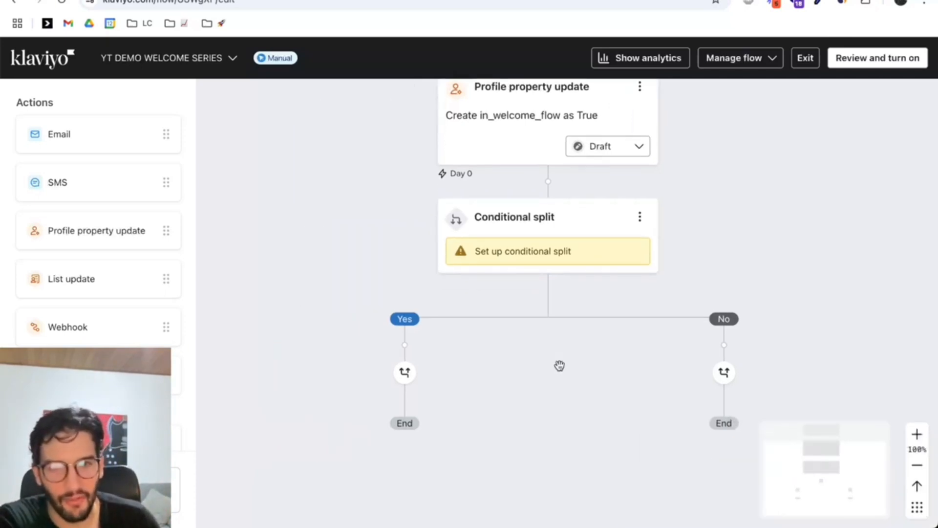
scroll(559, 366, "down", 2)
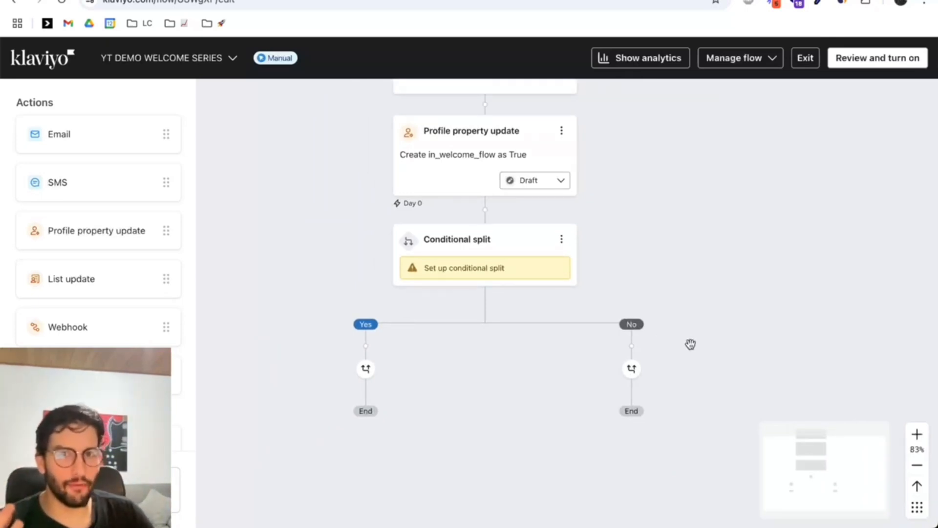
left_click_drag(720, 365, 622, 354)
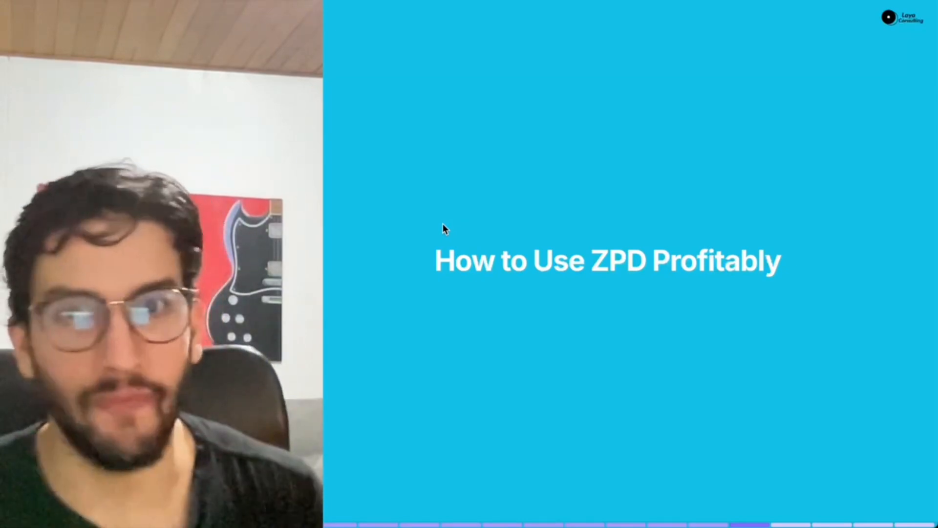
key("Right")
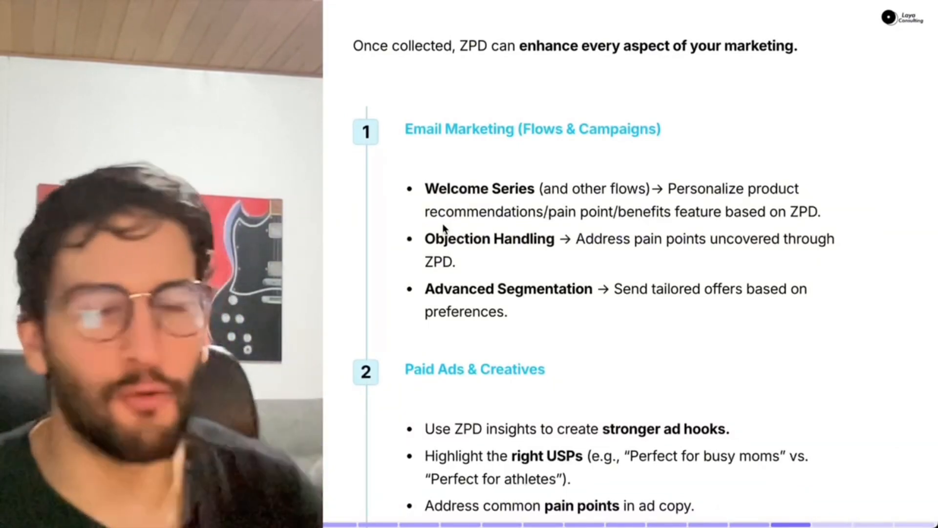
left_click_drag(425, 189, 601, 191)
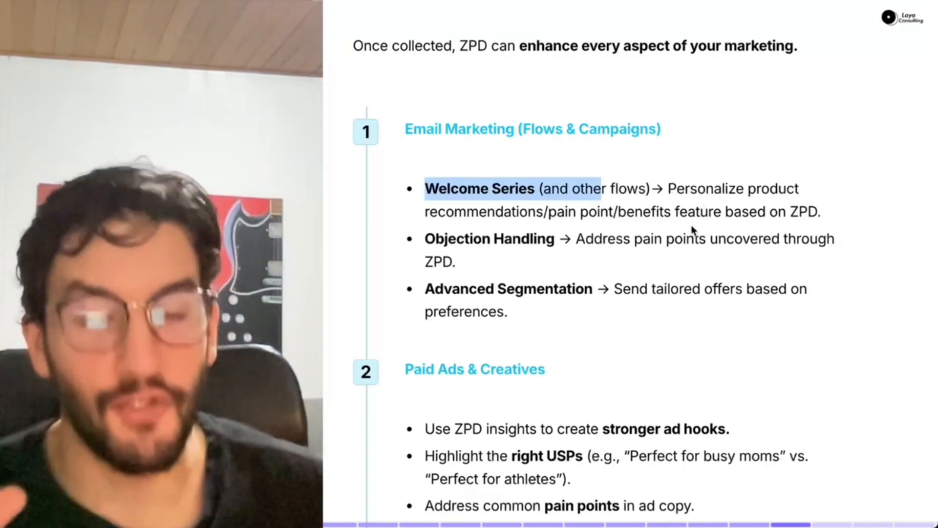
left_click_drag(416, 238, 491, 259)
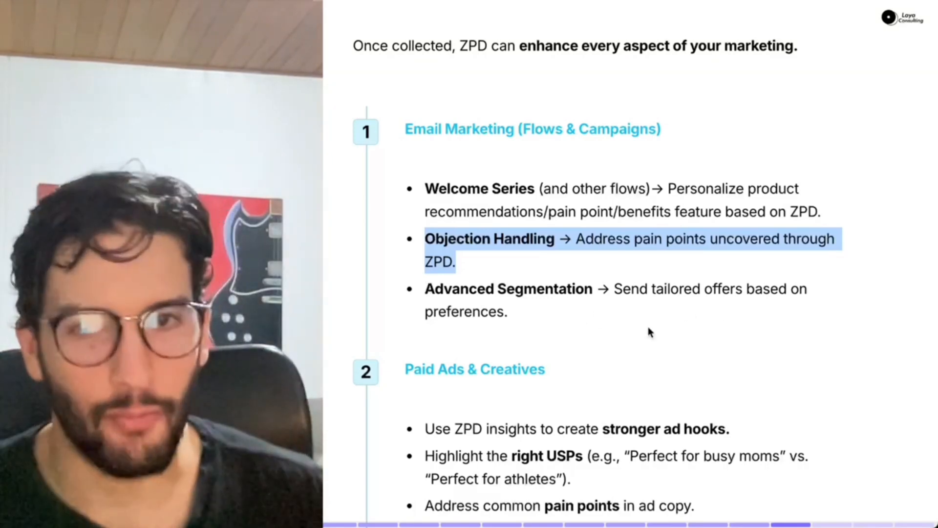
scroll(650, 320, "down", 3)
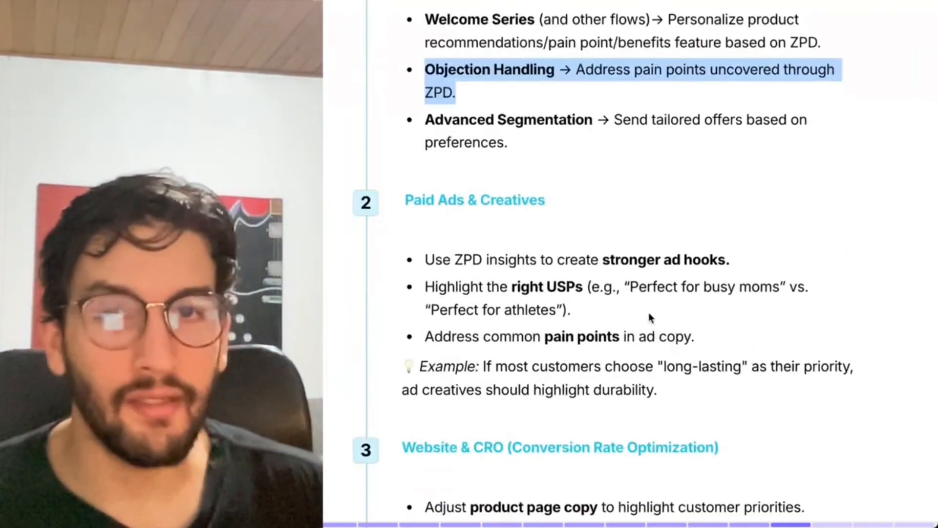
left_click_drag(406, 200, 548, 200)
left_click(461, 263)
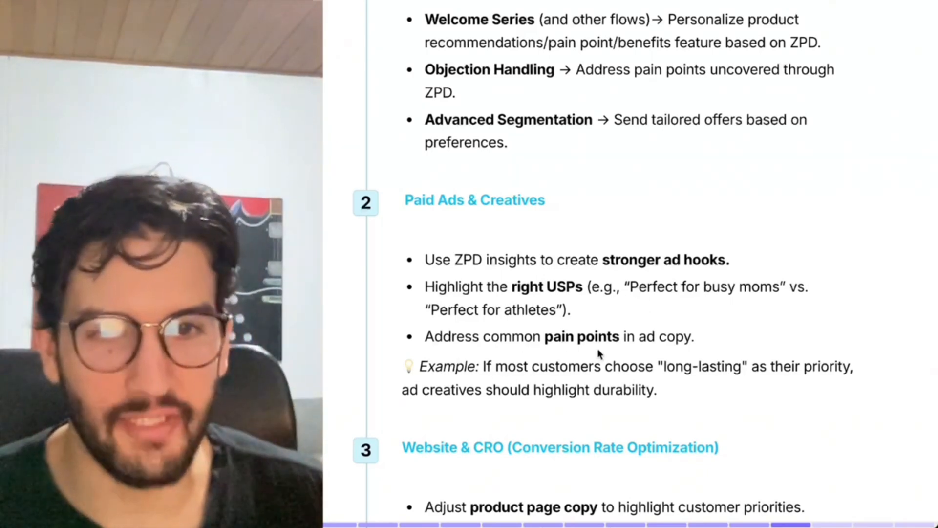
left_click_drag(420, 368, 577, 390)
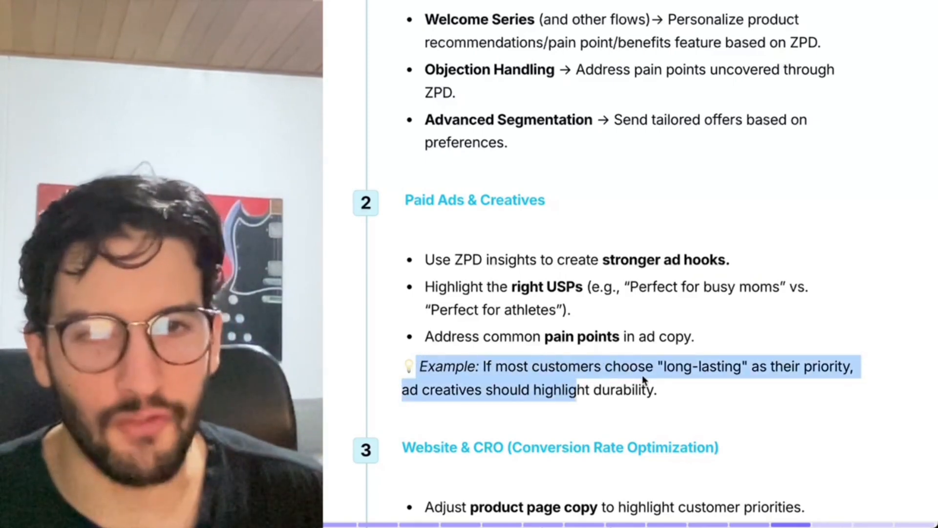
scroll(642, 374, "down", 1)
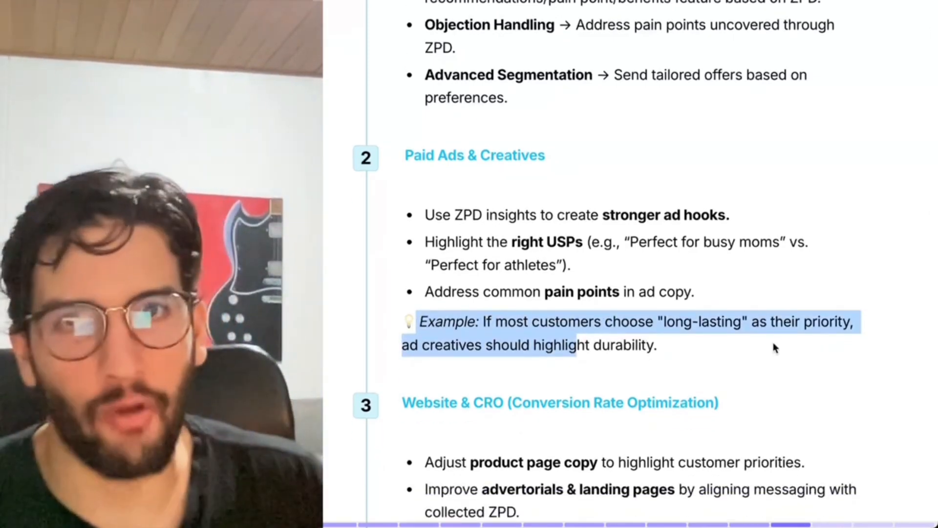
left_click(442, 353)
left_click_drag(402, 344, 593, 346)
scroll(663, 347, "down", 3)
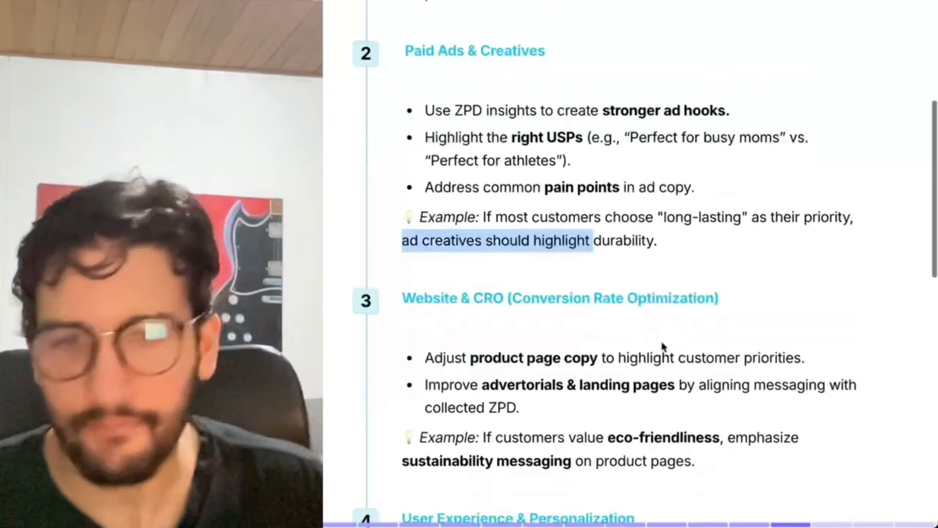
scroll(404, 277, "up", 1)
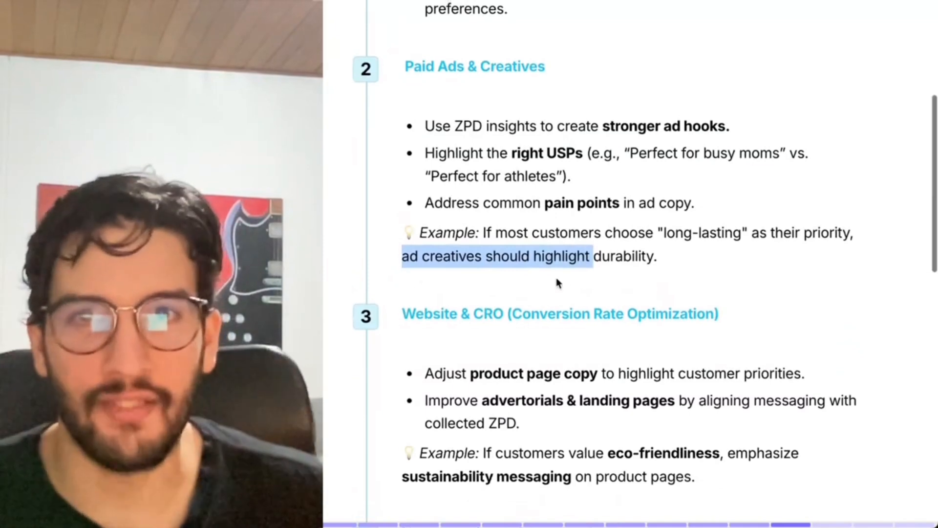
scroll(540, 280, "down", 1)
left_click_drag(424, 321, 638, 323)
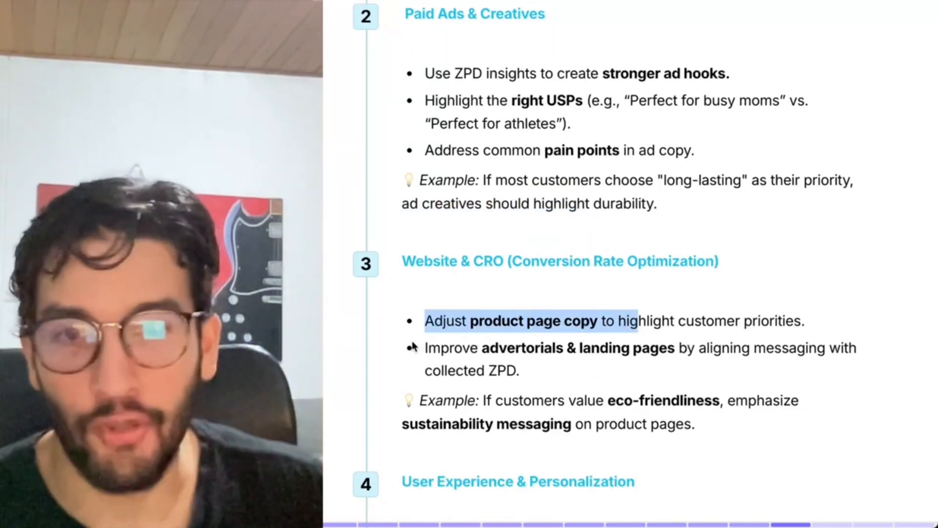
left_click_drag(423, 347, 623, 369)
left_click(655, 365)
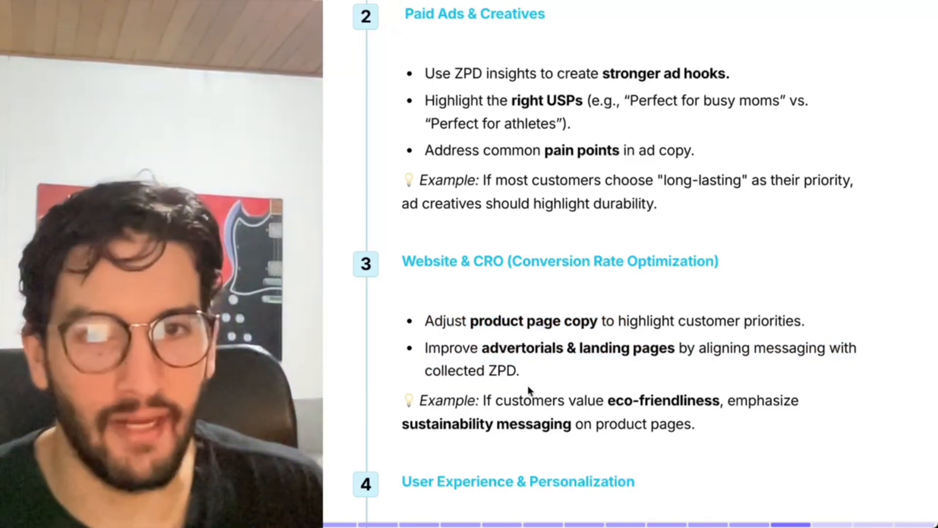
scroll(538, 383, "down", 3)
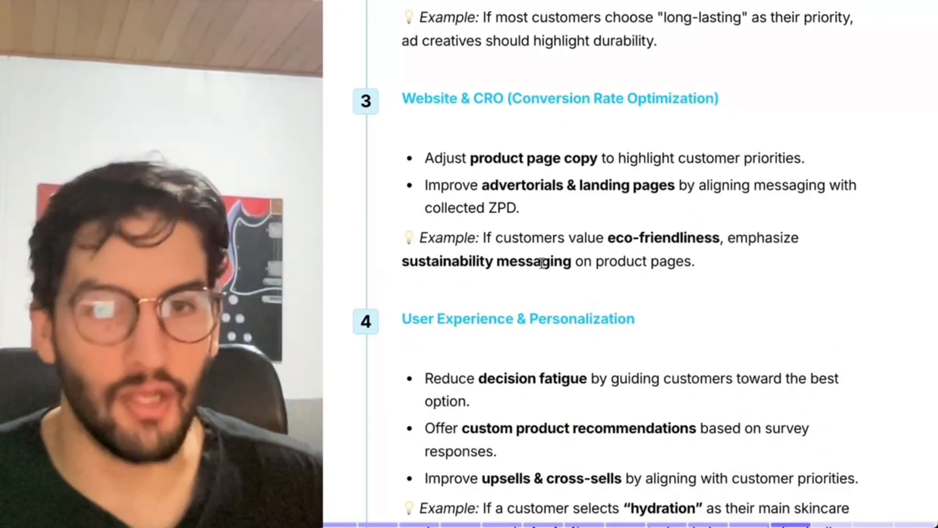
scroll(674, 278, "down", 5)
left_click_drag(401, 94, 626, 95)
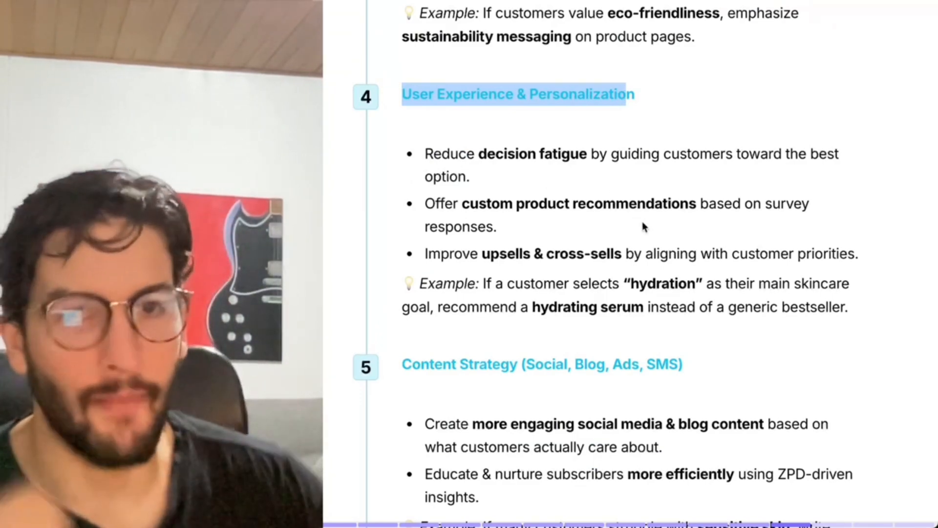
left_click_drag(423, 254, 544, 250)
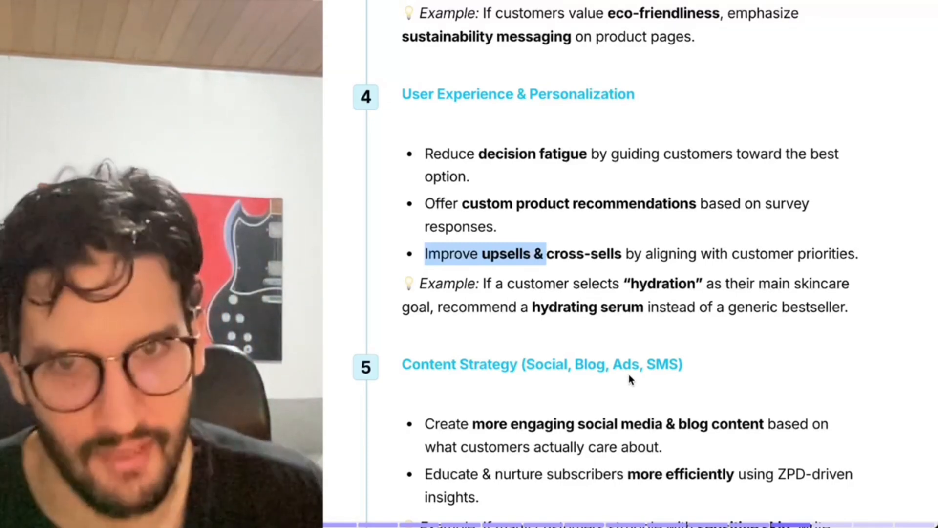
scroll(628, 376, "down", 1)
scroll(491, 266, "down", 2)
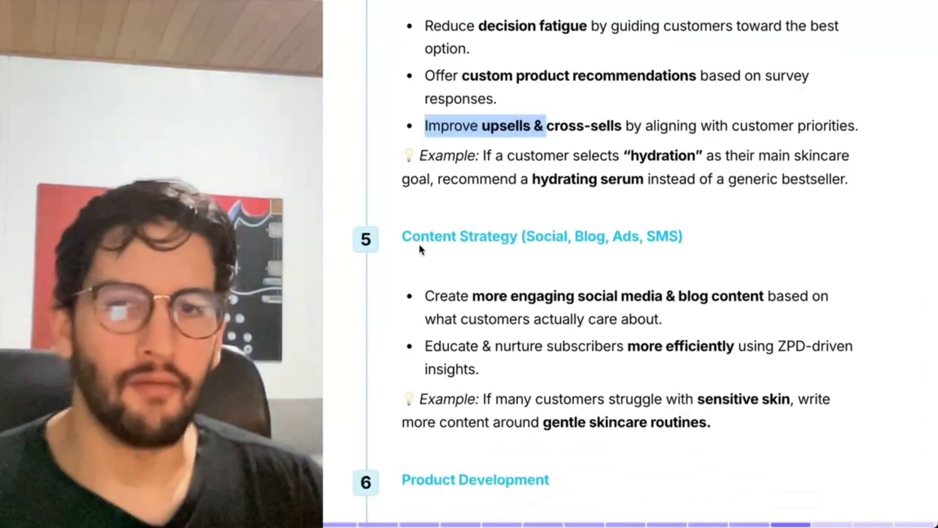
left_click_drag(402, 236, 412, 236)
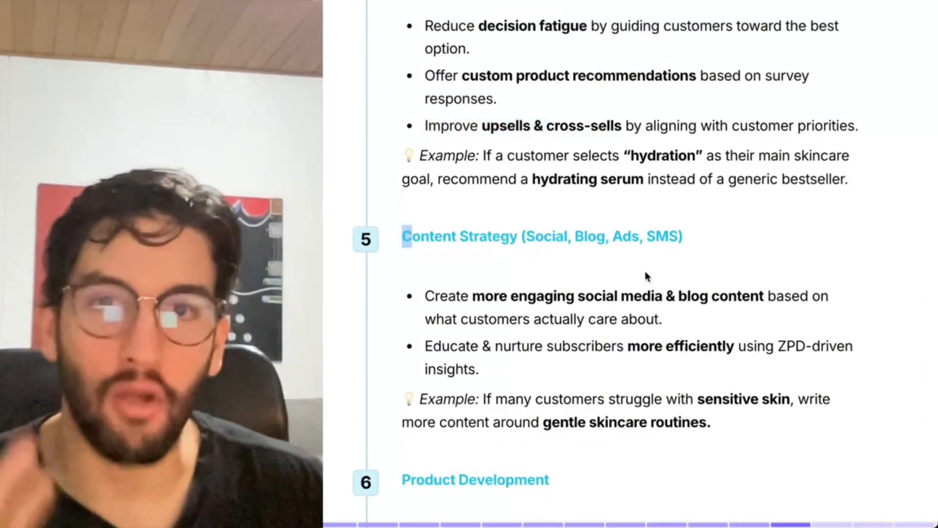
scroll(645, 308, "down", 2)
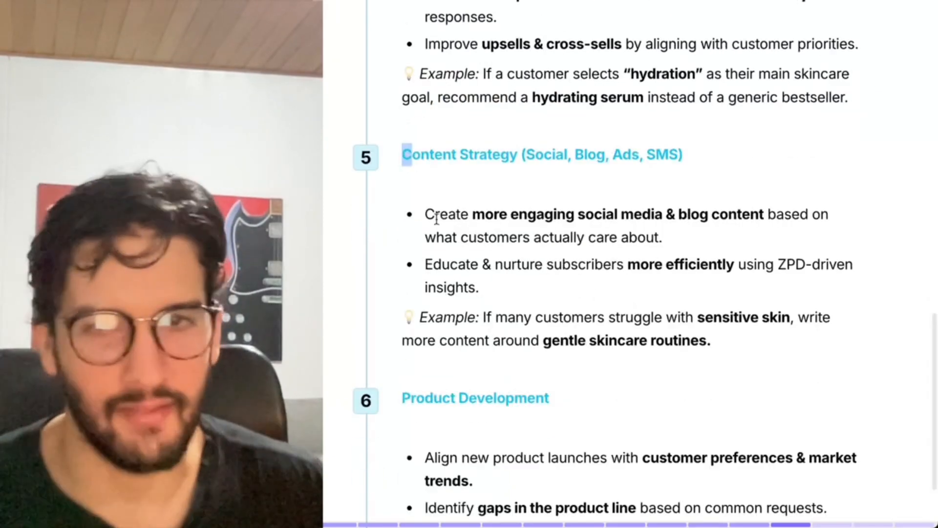
left_click_drag(424, 215, 684, 238)
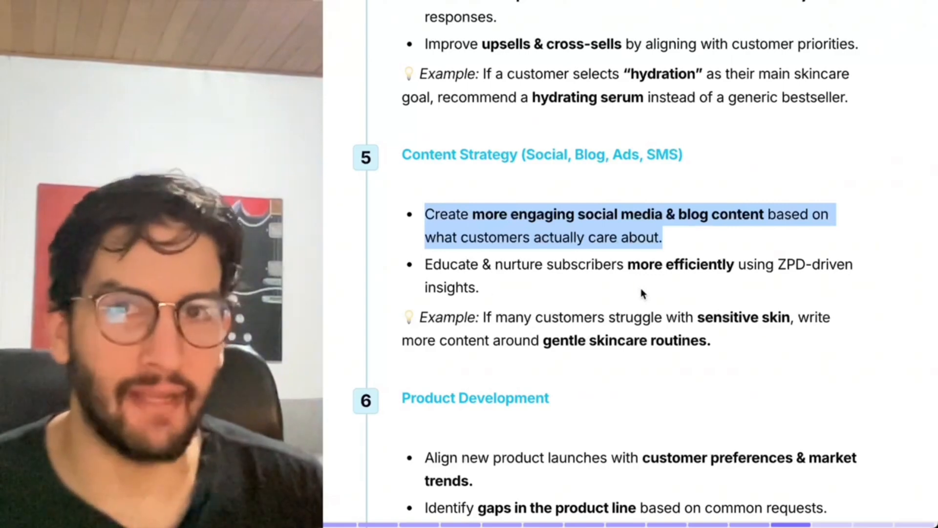
- Read the Content Strategy and Product Development uses of zero-party data, highlighting the product launch point, and continue to the closing summary
scroll(619, 335, "down", 2)
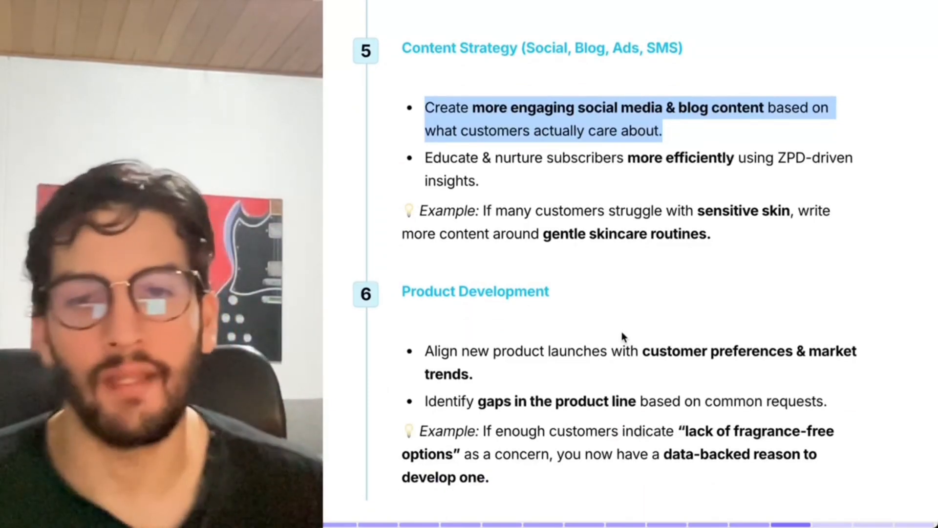
scroll(621, 332, "down", 1)
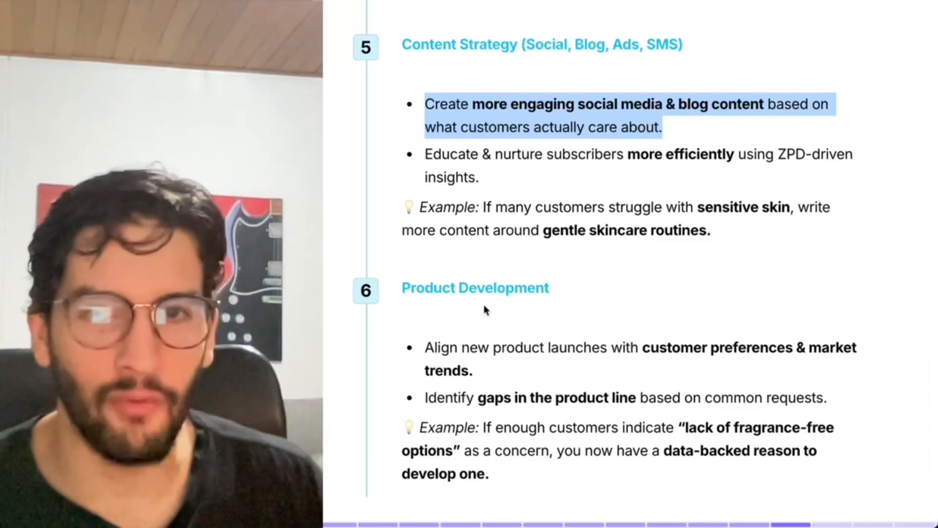
left_click_drag(416, 348, 511, 366)
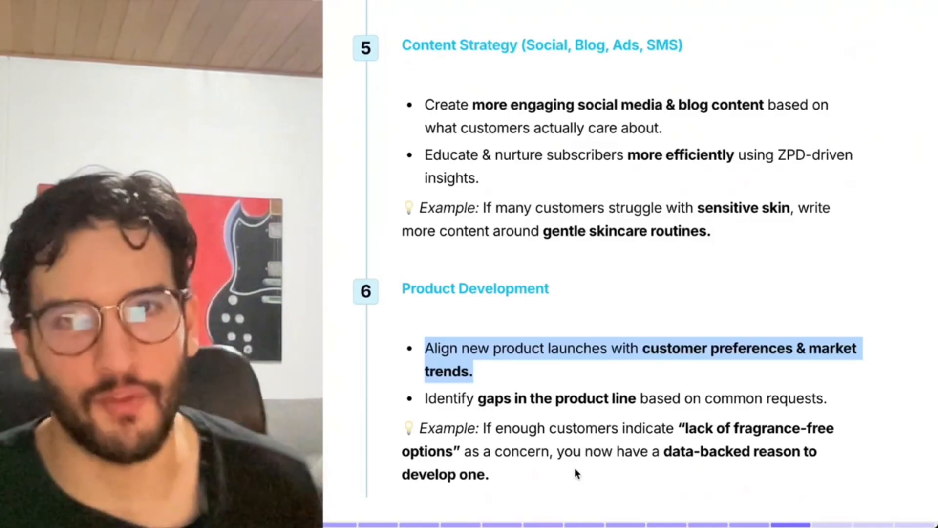
scroll(575, 468, "up", 5)
scroll(574, 468, "down", 10)
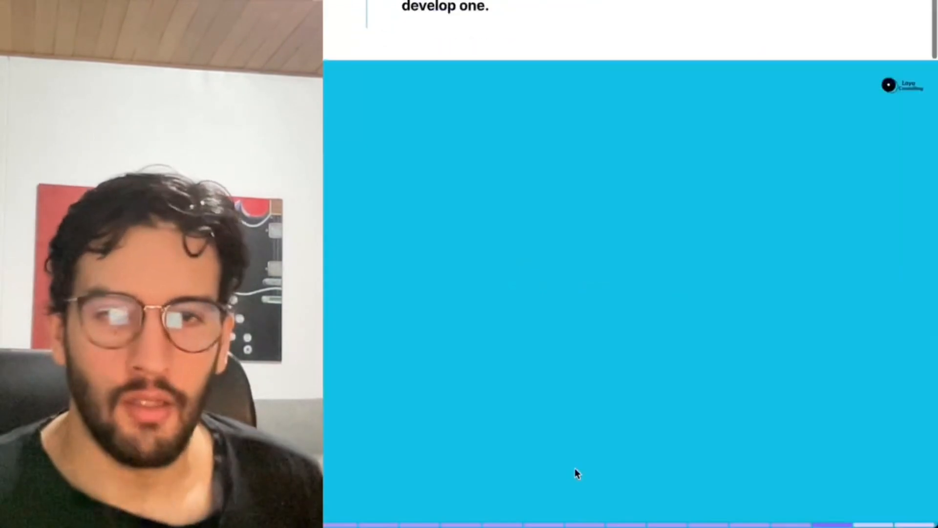
scroll(574, 468, "down", 8)
scroll(575, 472, "down", 3)
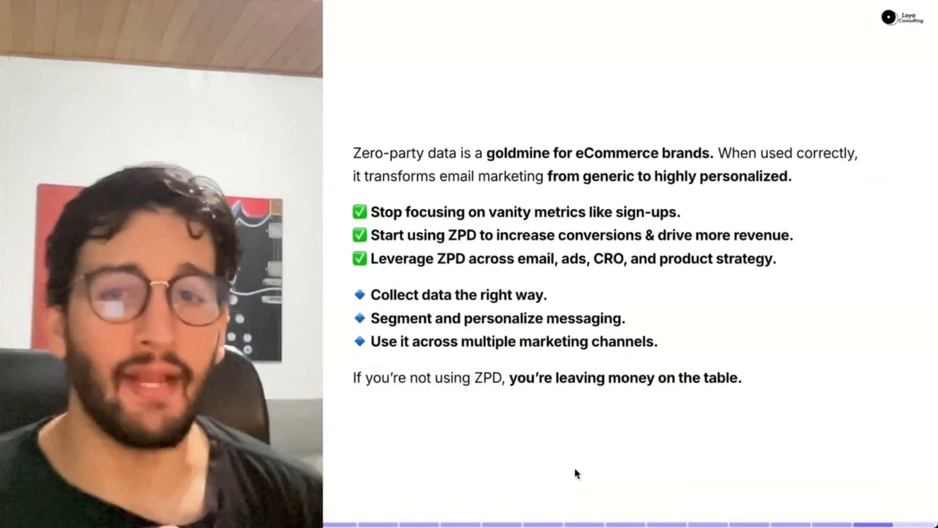
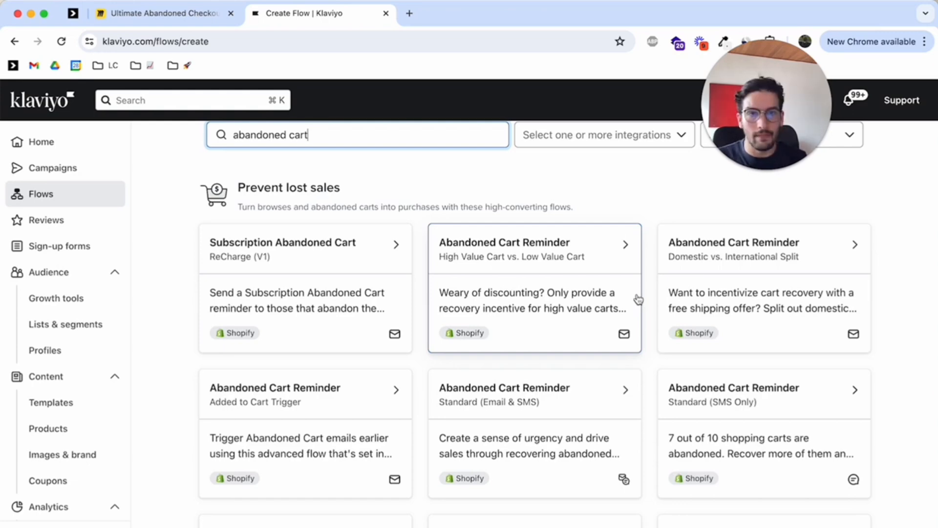
- Open the Gymshark store in a new tab, add a size M Raglan Long Sleeve T-Shirt to the bag, and close the store
key("super+t")
type("gyms")
key("Return")
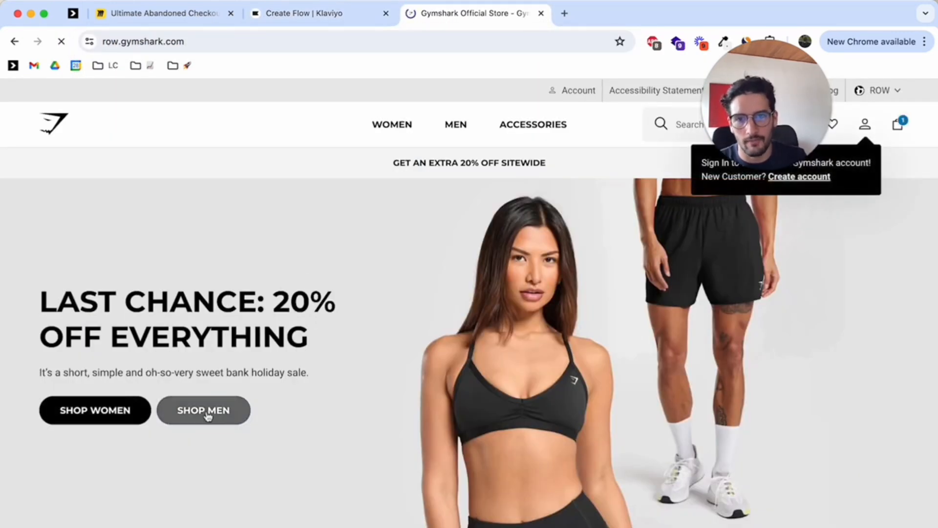
left_click(203, 412)
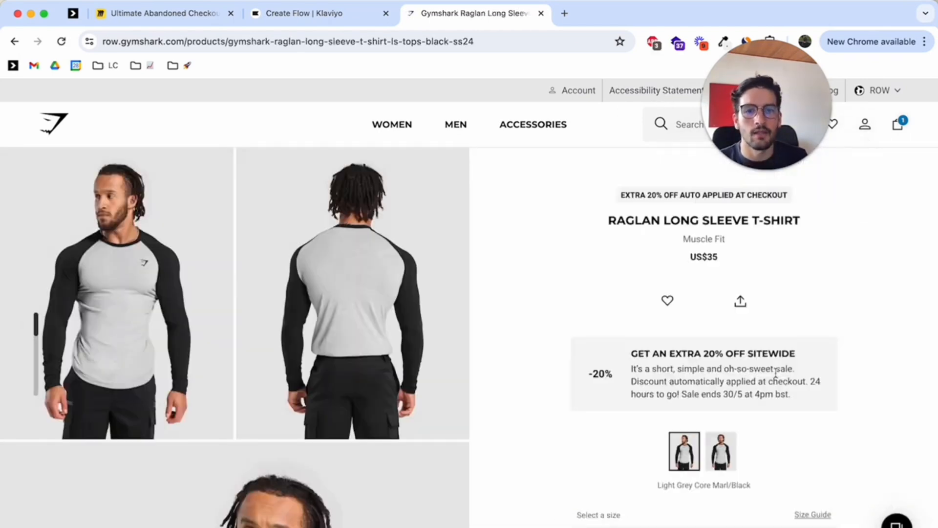
scroll(776, 374, "down", 2)
left_click(670, 445)
scroll(832, 344, "down", 1)
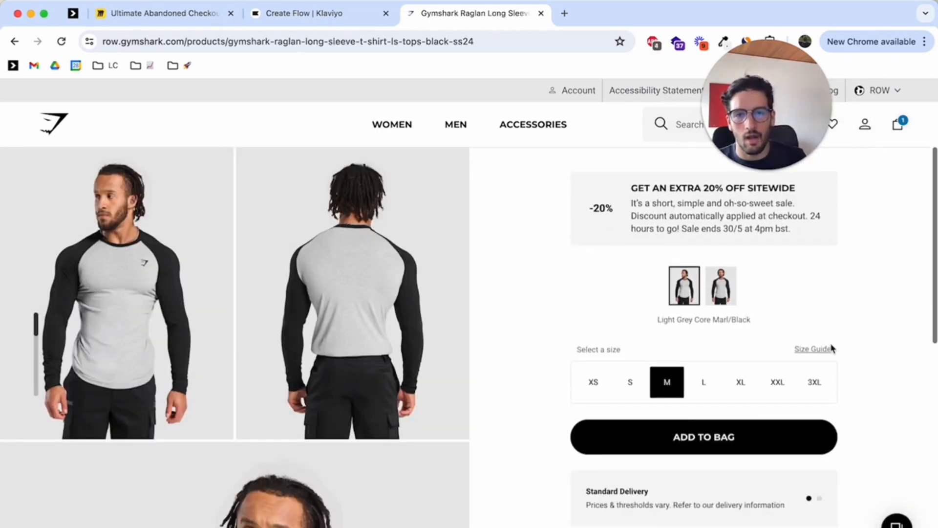
left_click(727, 445)
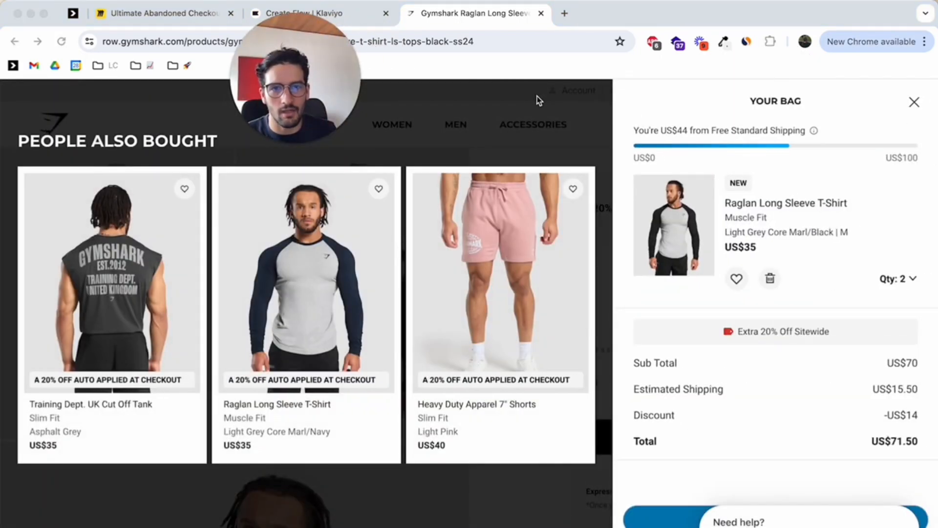
left_click(540, 13)
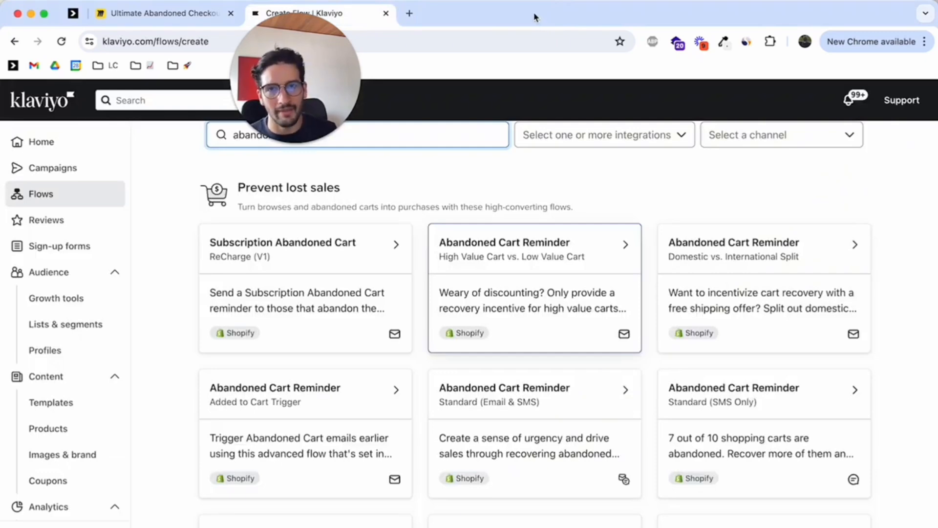
- Search Google for gymshark, reopen the official store and proceed from the bag to checkout, examine the shipping address form, and close the tab
left_click(409, 13)
type("gymshark")
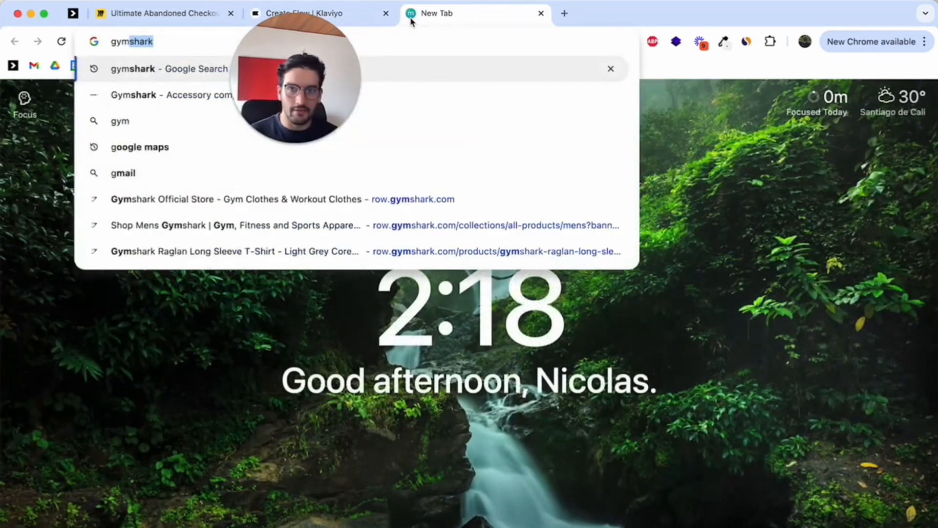
key("Return")
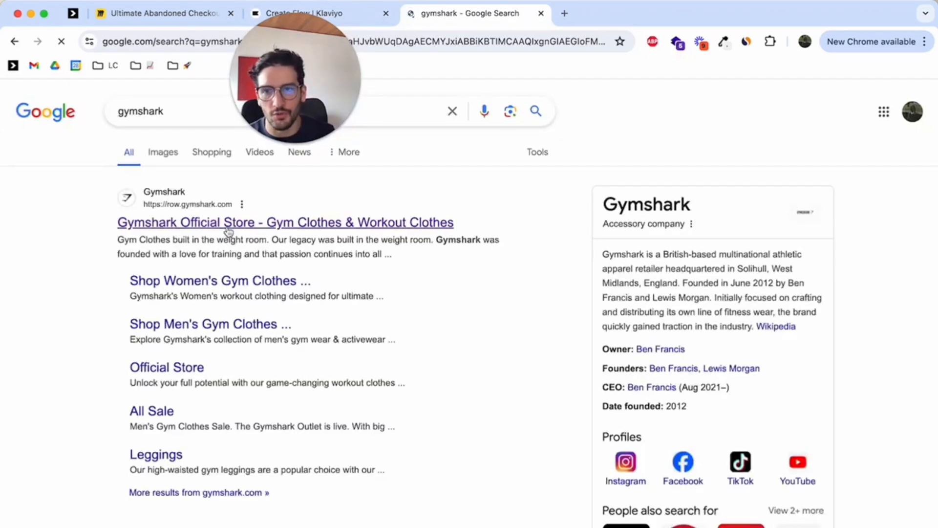
left_click(228, 224)
left_click(898, 126)
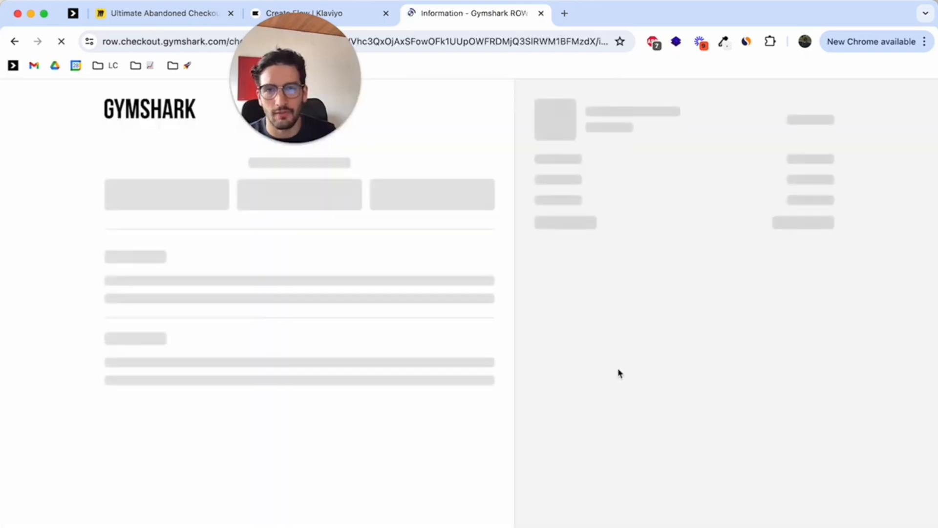
scroll(395, 299, "down", 10)
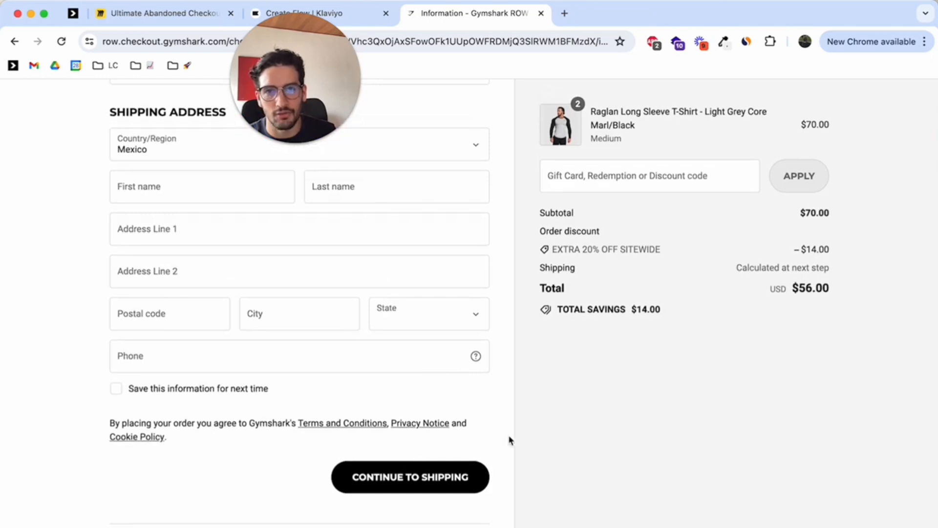
left_click(541, 13)
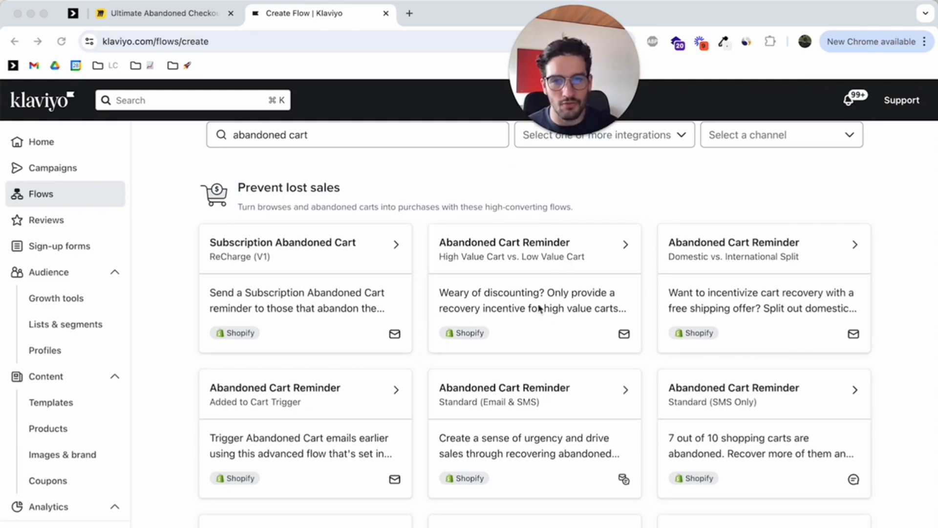
- Create a flow from the Abandoned Cart Reminder Standard (Email & SMS) template and name it YT DEMO Abandoned Checkout
left_click(329, 411)
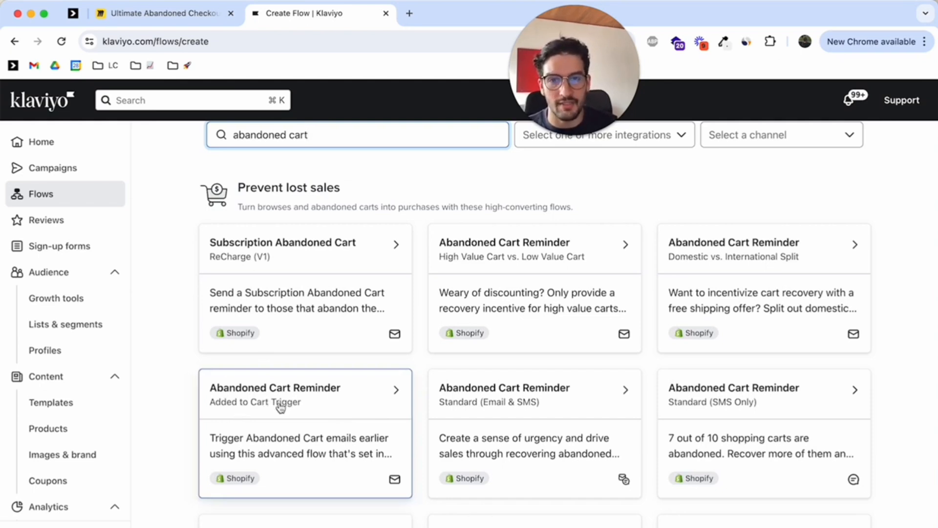
left_click(519, 415)
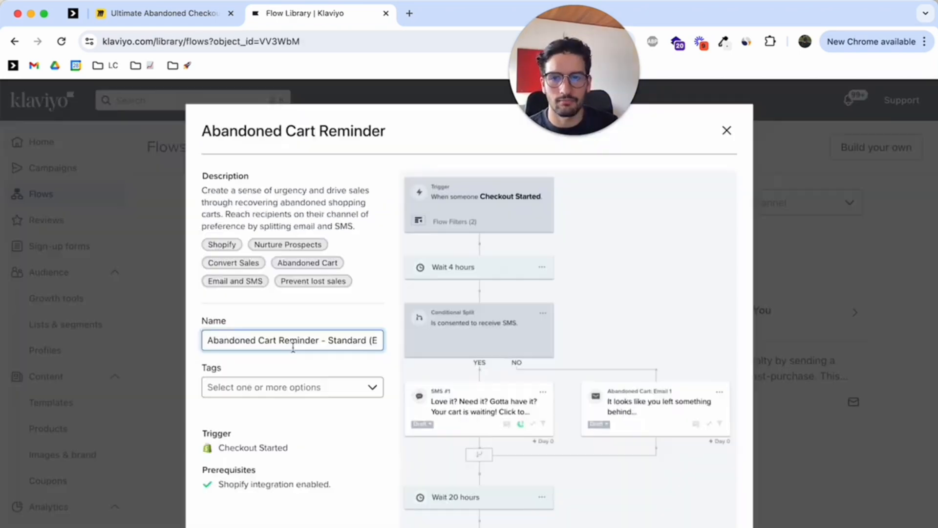
triple_click(294, 346)
key("Right")
type("YT")
key("super+a")
type("Y")
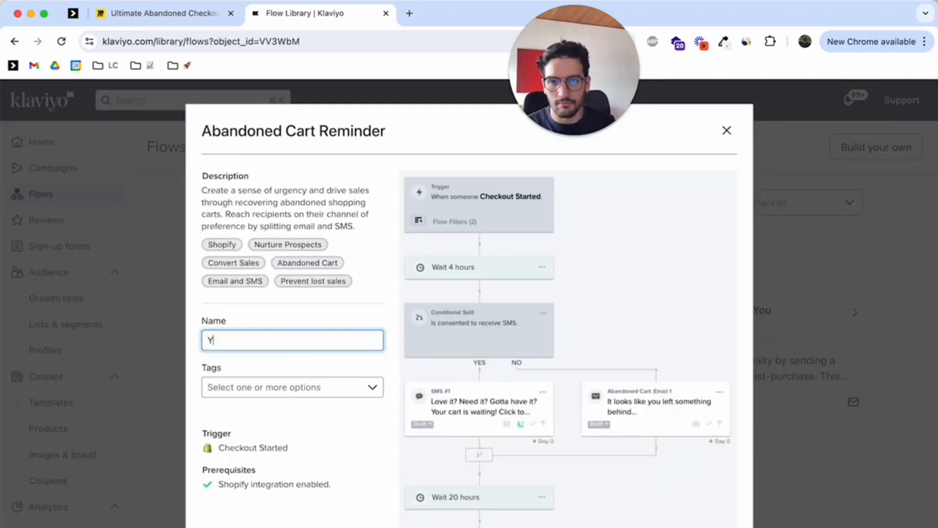
type("T DEMO Abandoned Checkout")
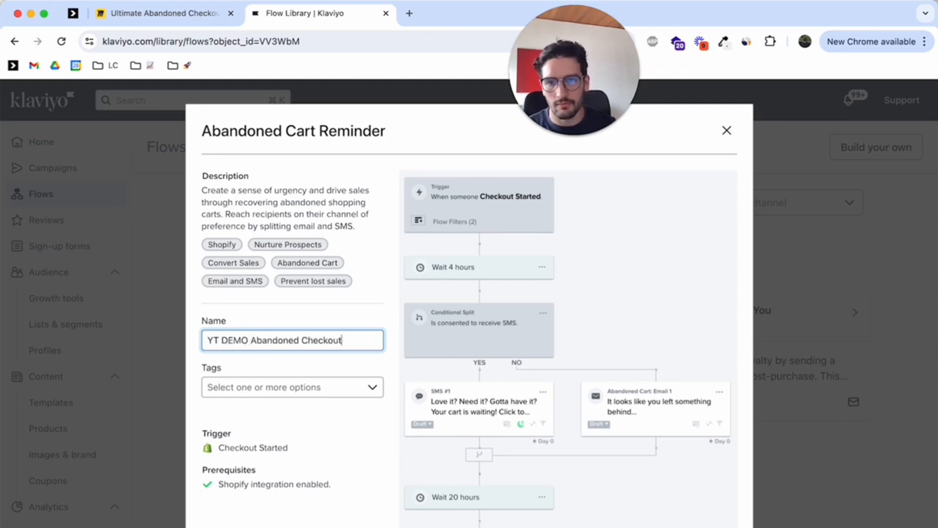
scroll(341, 361, "down", 3)
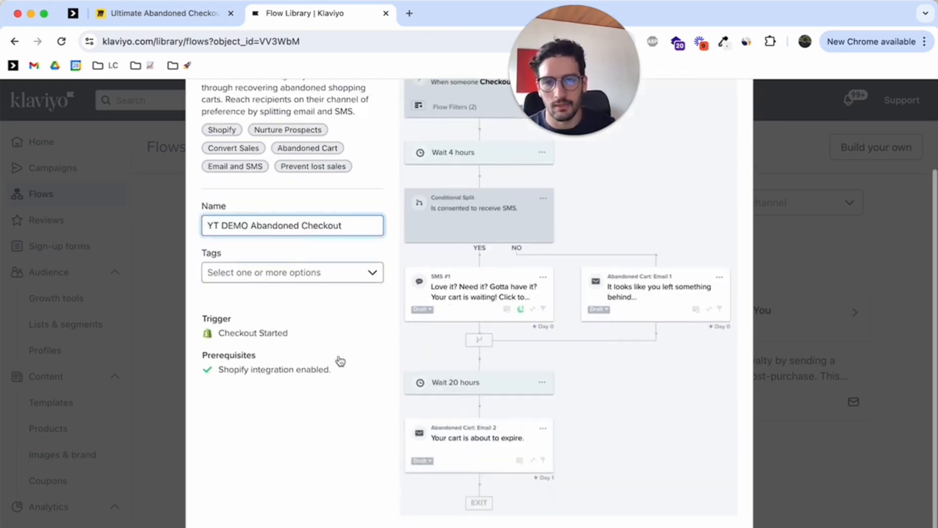
left_click(618, 527)
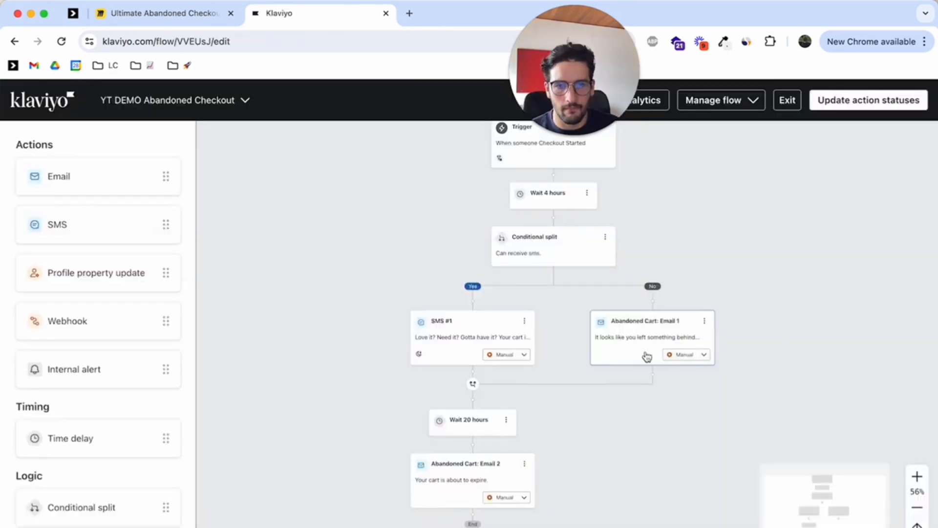
- Delete the Wait 4 hours delay and the SMS conditional split together with the messages in both its branches
left_click(571, 241)
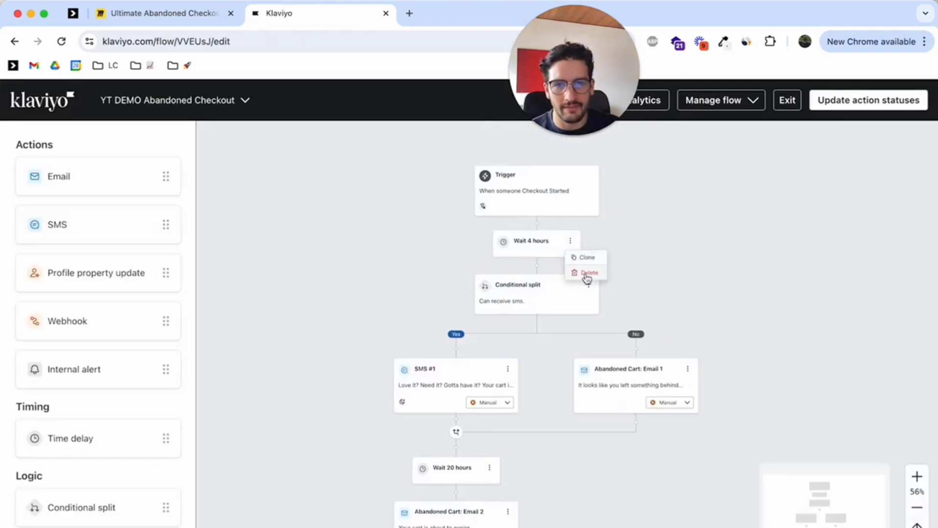
left_click(586, 272)
left_click(608, 273)
left_click(588, 245)
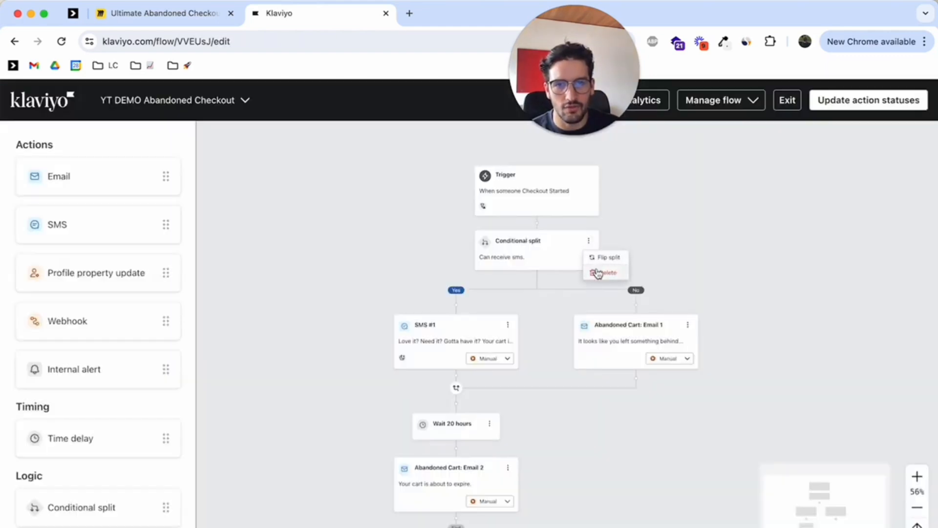
left_click(596, 271)
left_click(566, 252)
left_click(622, 321)
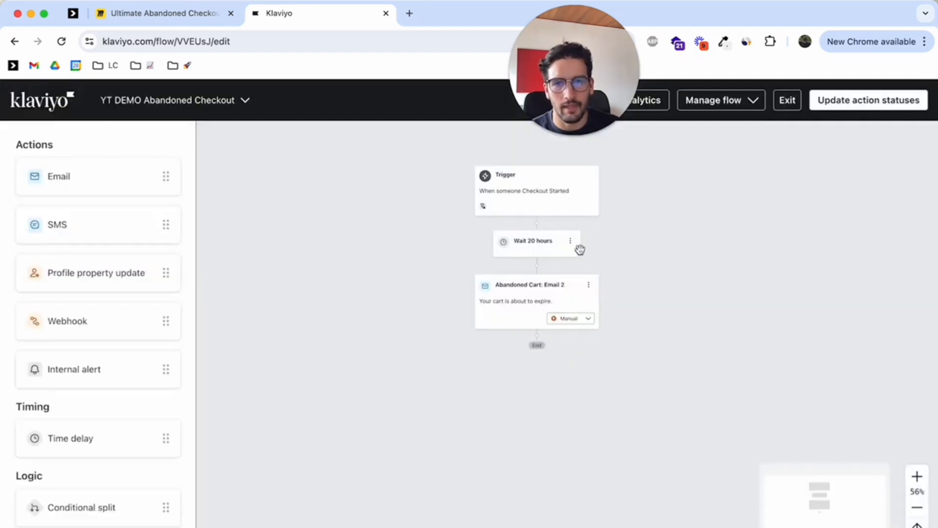
- Delete the Wait 20 hours delay and the Abandoned Cart: Email 2 message so only the trigger is left
left_click(570, 240)
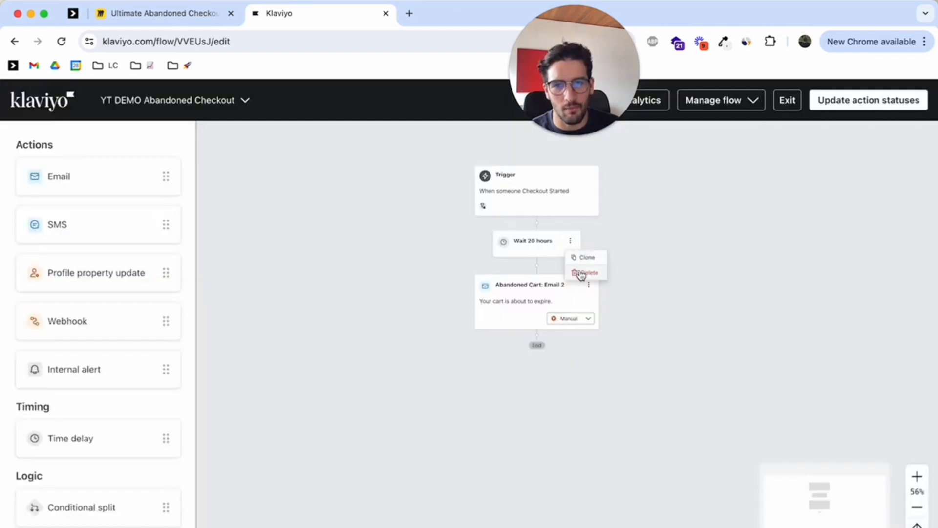
left_click(580, 275)
left_click(597, 273)
left_click(588, 241)
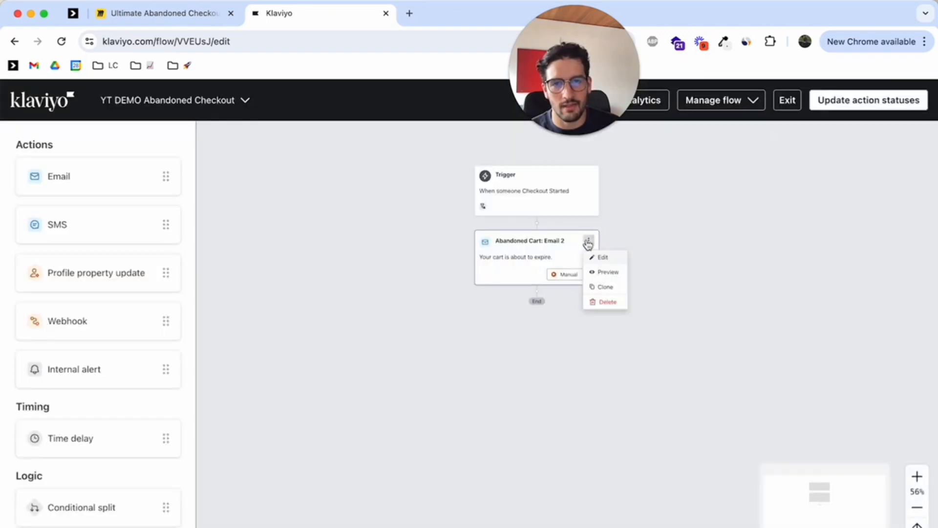
left_click(604, 301)
left_click(611, 269)
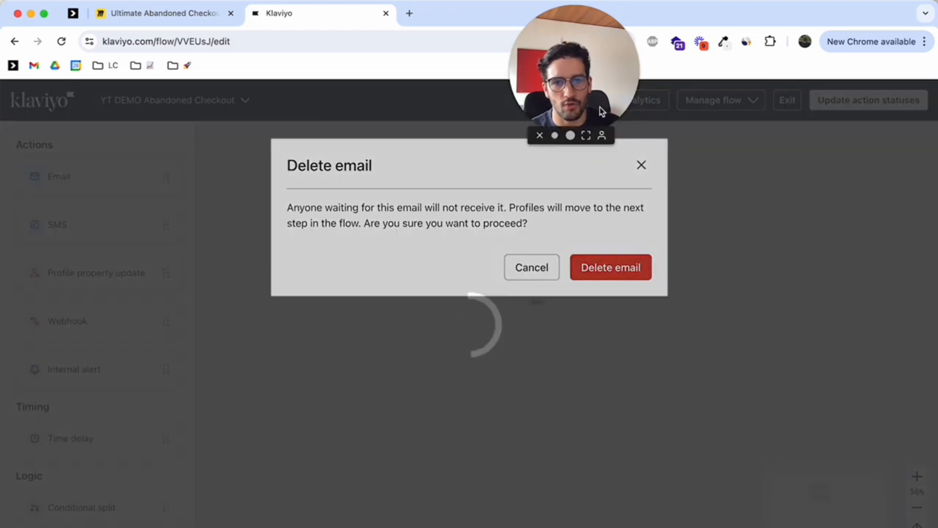
- Add an email action directly after the Checkout Started trigger
left_click_drag(602, 111, 814, 172)
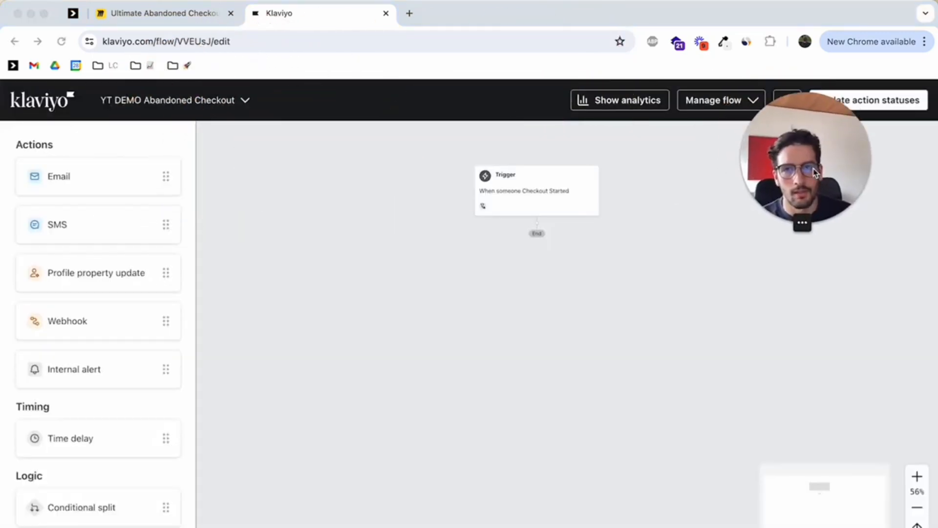
scroll(592, 214, "up", 2)
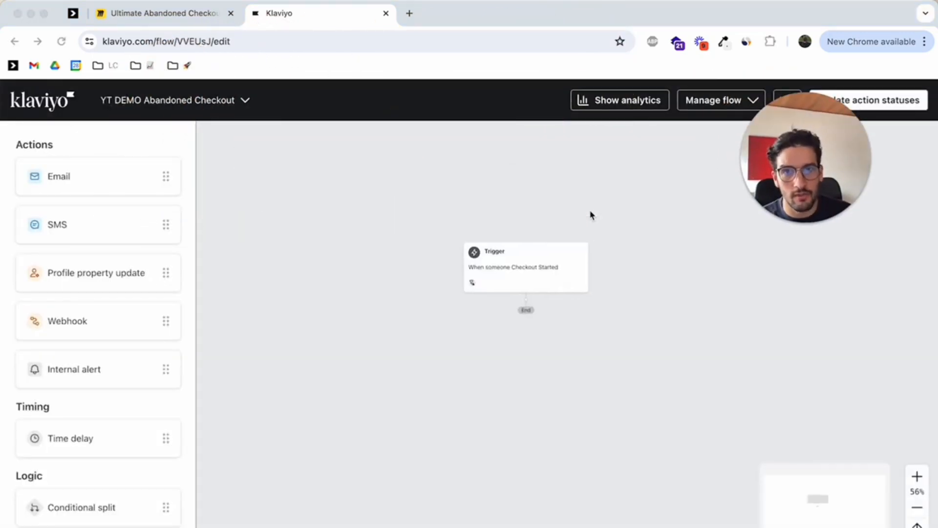
scroll(591, 355, "down", 1)
scroll(523, 320, "up", 1)
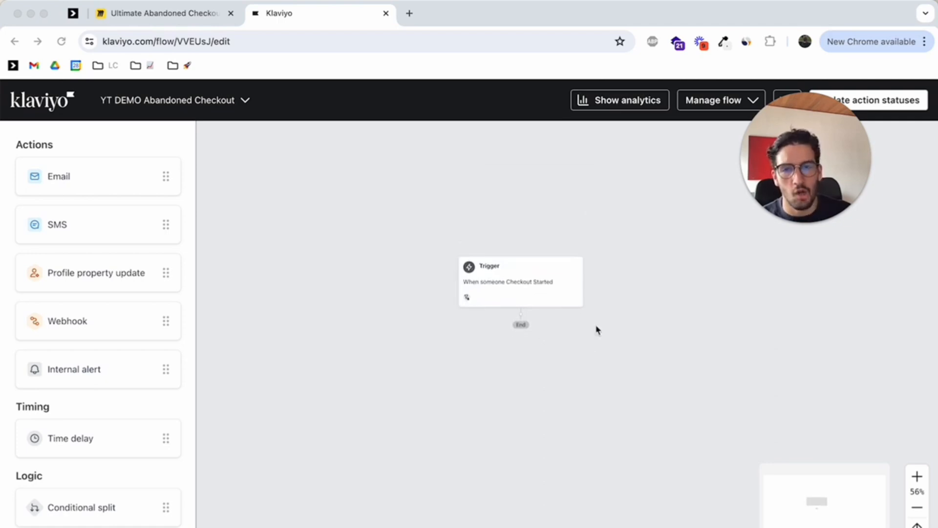
scroll(568, 327, "down", 1)
scroll(566, 319, "up", 5)
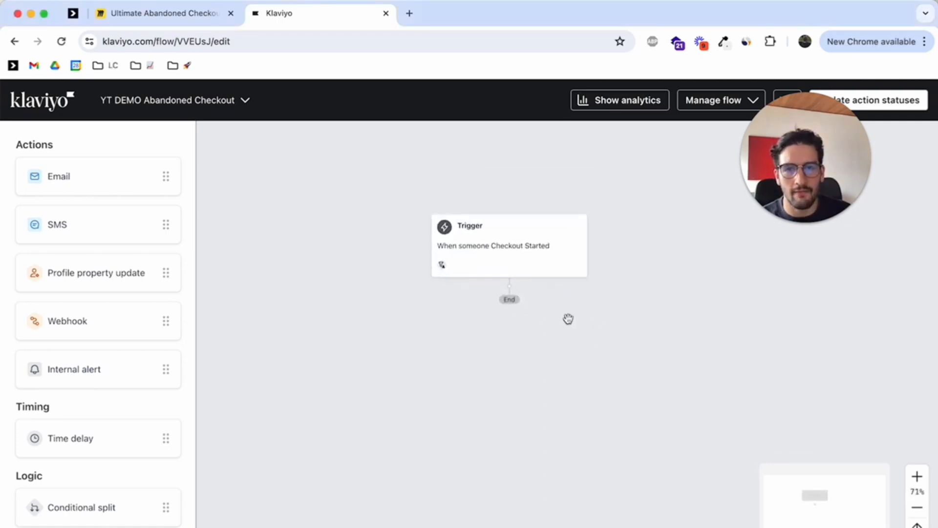
scroll(537, 303, "down", 1)
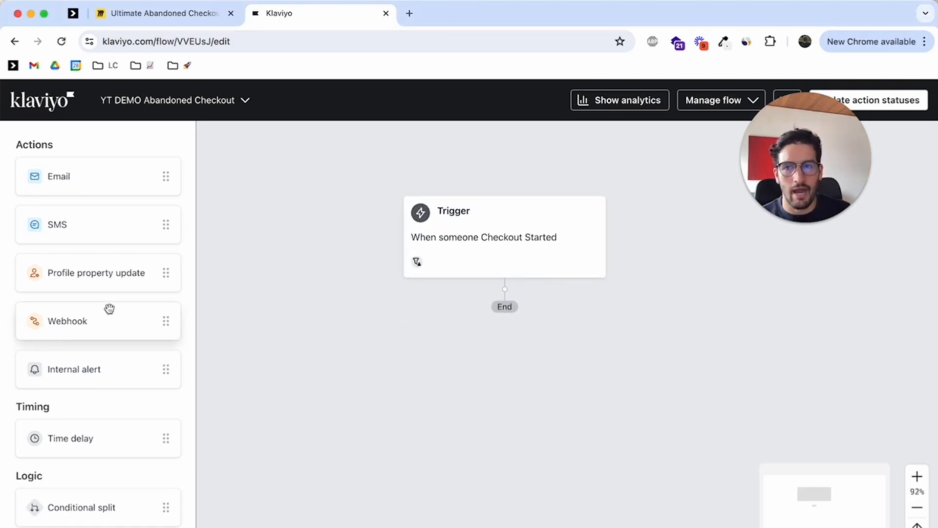
left_click_drag(88, 180, 533, 313)
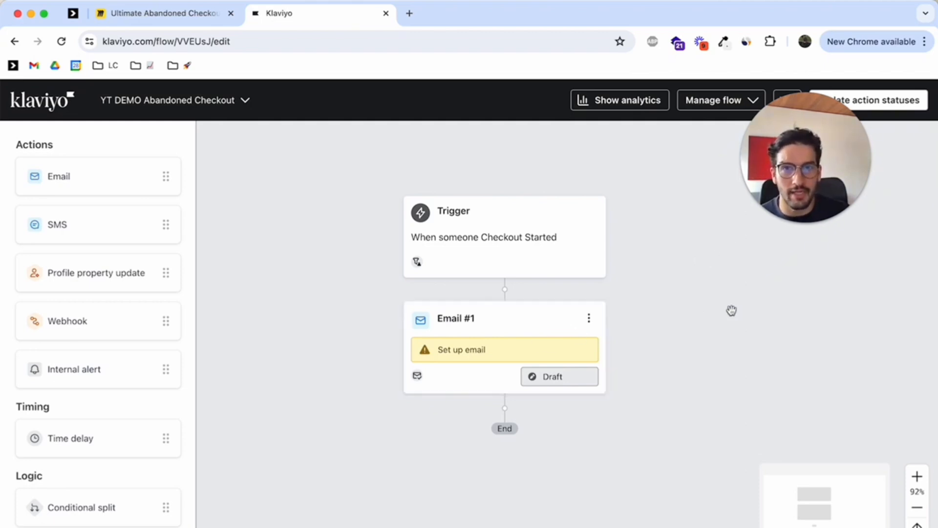
left_click_drag(732, 311, 717, 258)
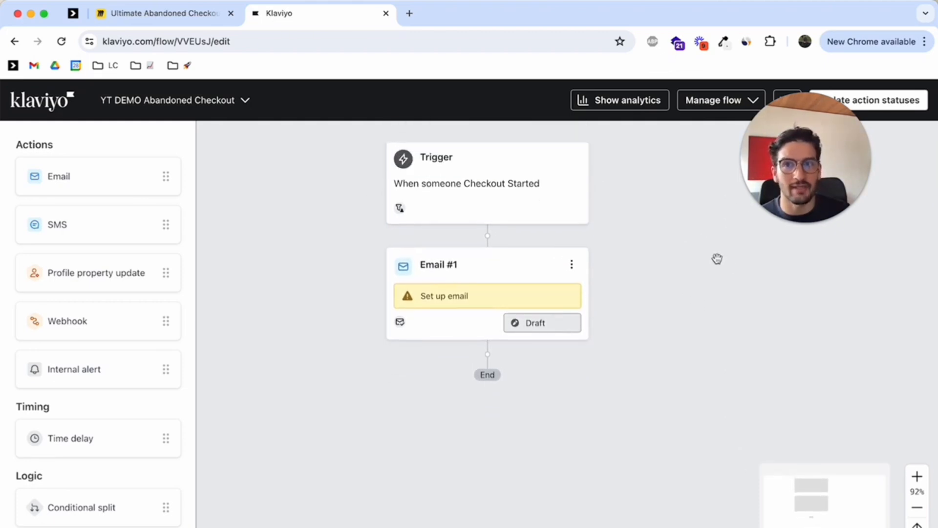
- Add three more email actions in sequence below Email #1 so the flow has four emails
left_click_drag(44, 182, 462, 353)
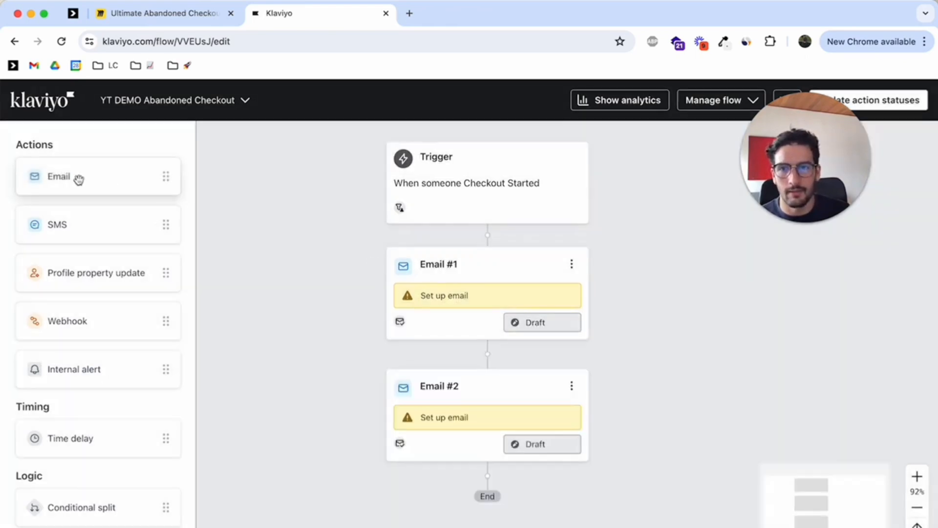
left_click_drag(77, 180, 487, 445)
scroll(657, 403, "down", 3)
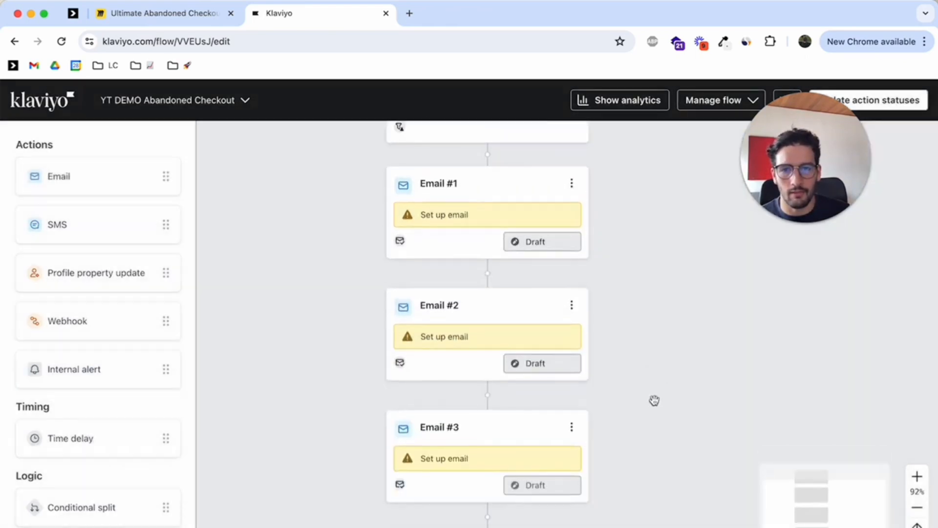
left_click_drag(86, 186, 469, 493)
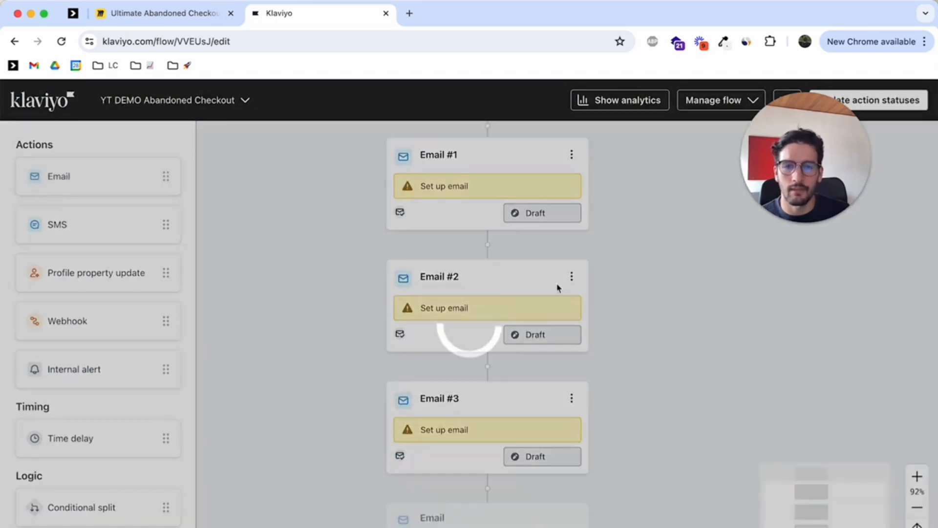
- Insert a time delay of 1 hour between the Checkout Started trigger and Email #1 and save it
scroll(657, 362, "up", 3)
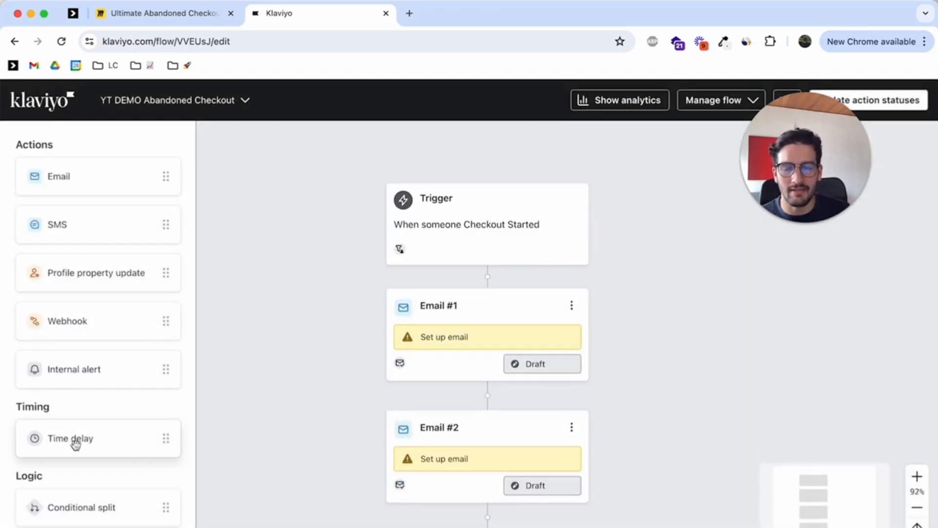
left_click_drag(75, 442, 487, 273)
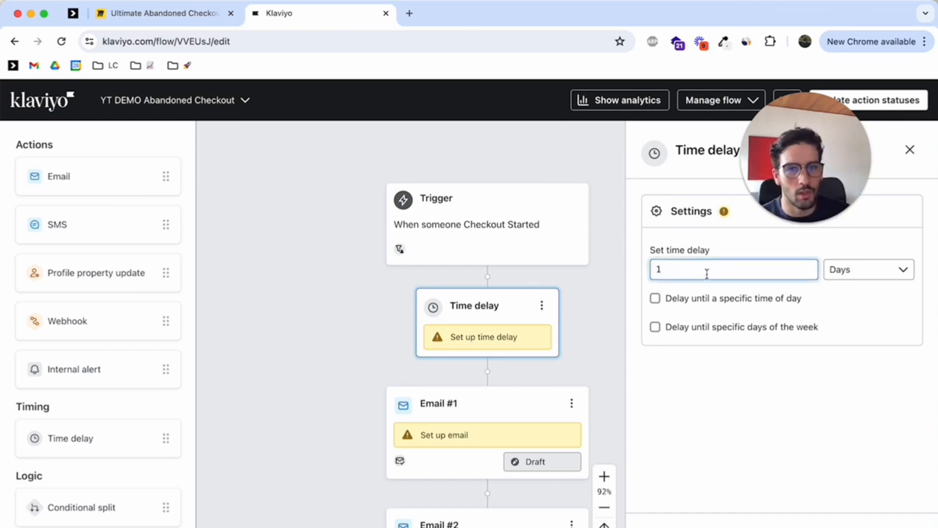
left_click(864, 273)
left_click(854, 323)
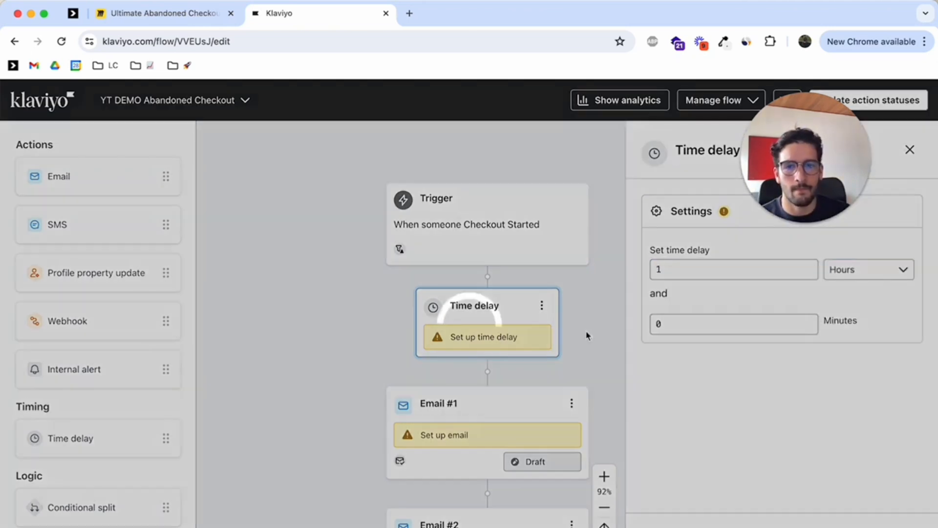
- Insert a time delay of 1 day between Email #1 and Email #2 and save it
scroll(596, 201, "down", 2)
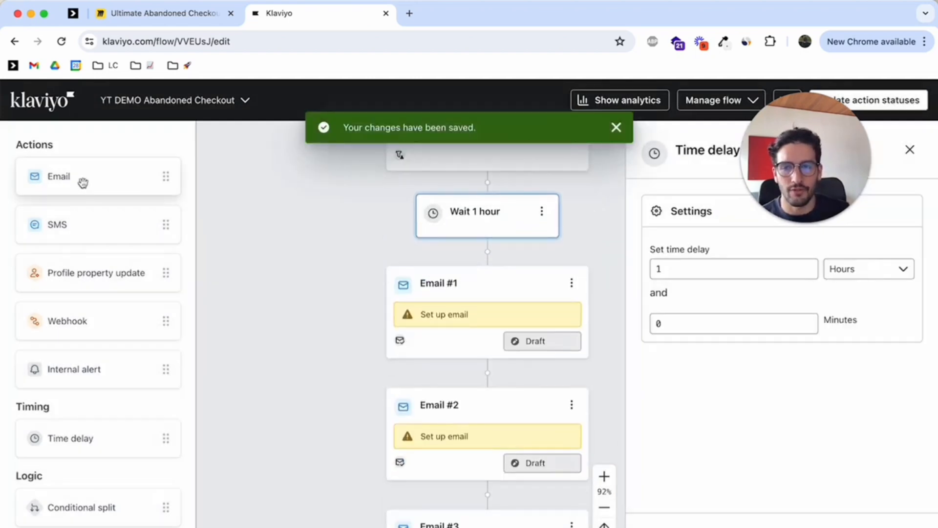
left_click_drag(83, 182, 54, 182)
left_click_drag(113, 446, 526, 361)
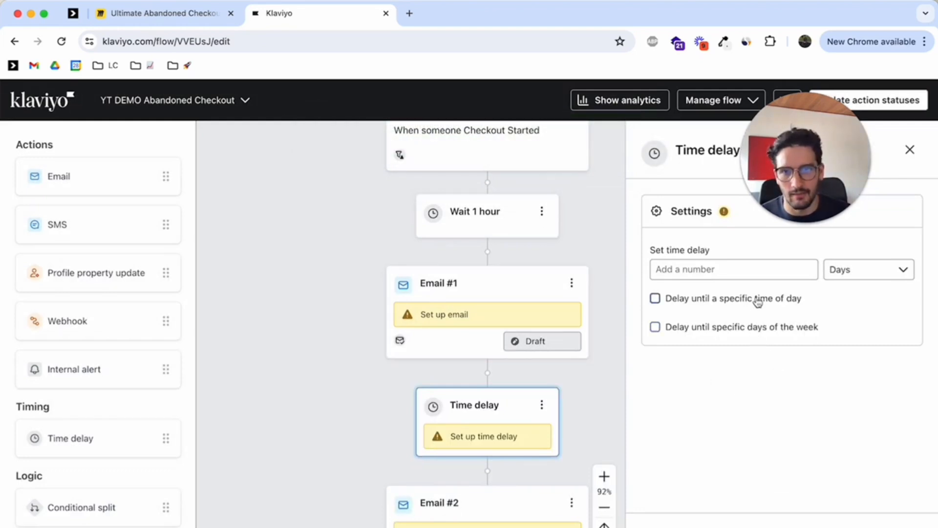
left_click(716, 268)
key("Return")
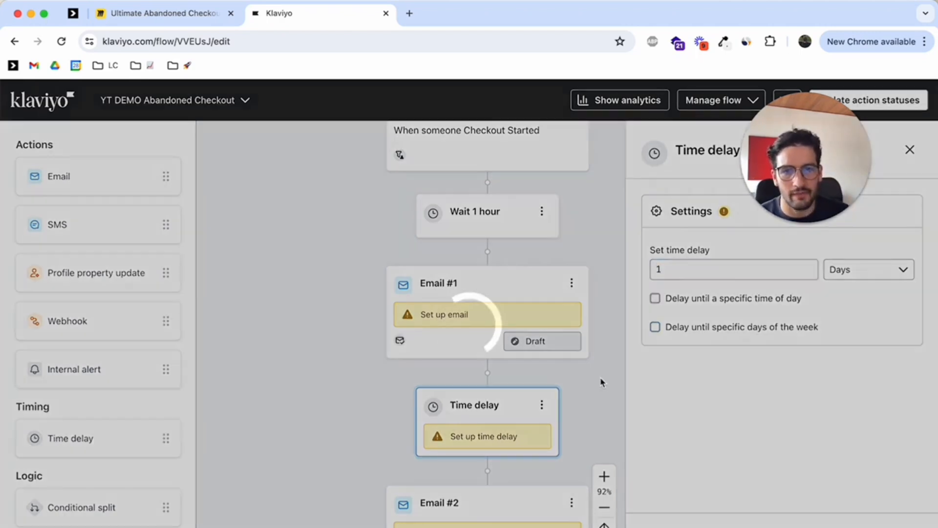
- Insert a time delay of 2 days between Email #2 and Email #3 and save it
scroll(563, 348, "down", 5)
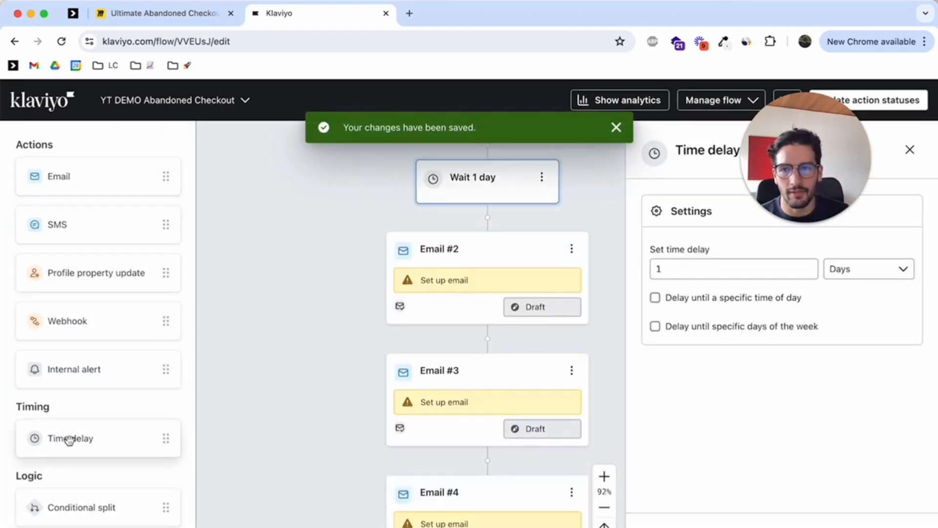
left_click_drag(69, 438, 468, 345)
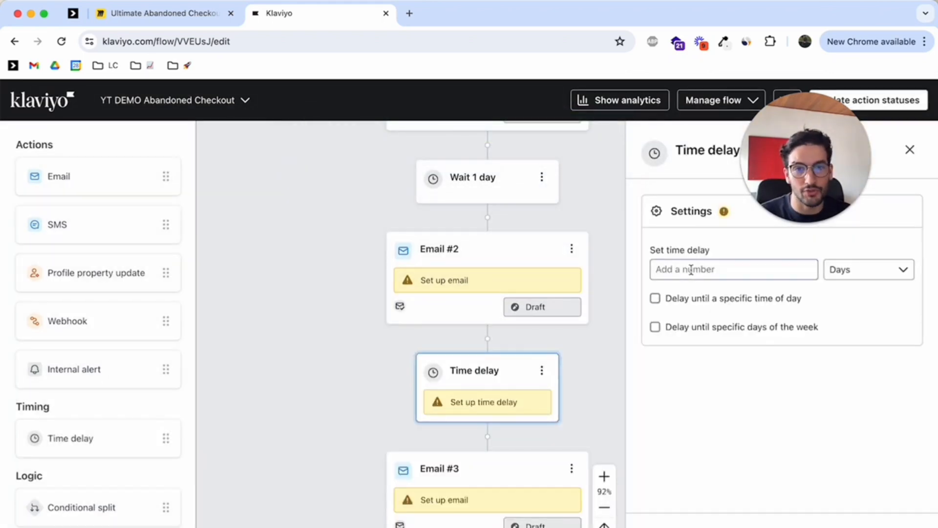
left_click(660, 526)
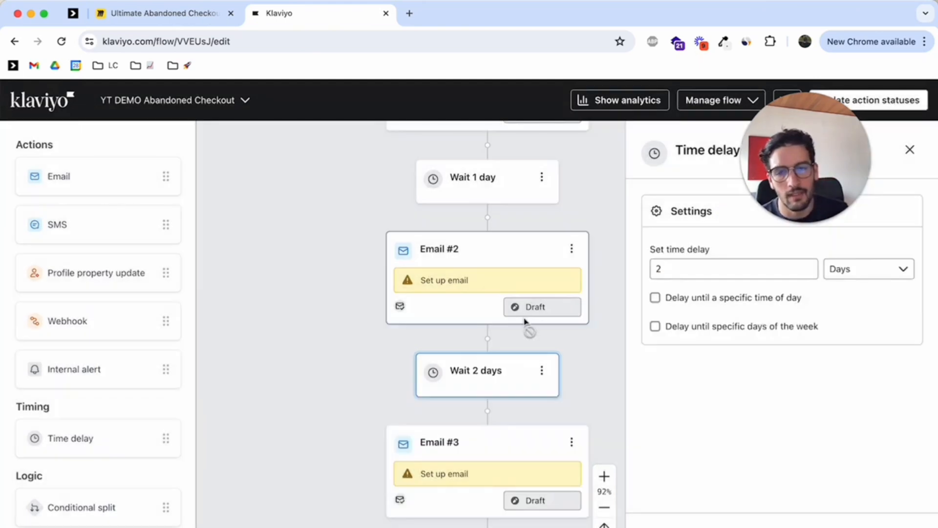
- Insert a time delay of 2 days between Email #3 and Email #4, save it and close its settings
scroll(543, 327, "down", 3)
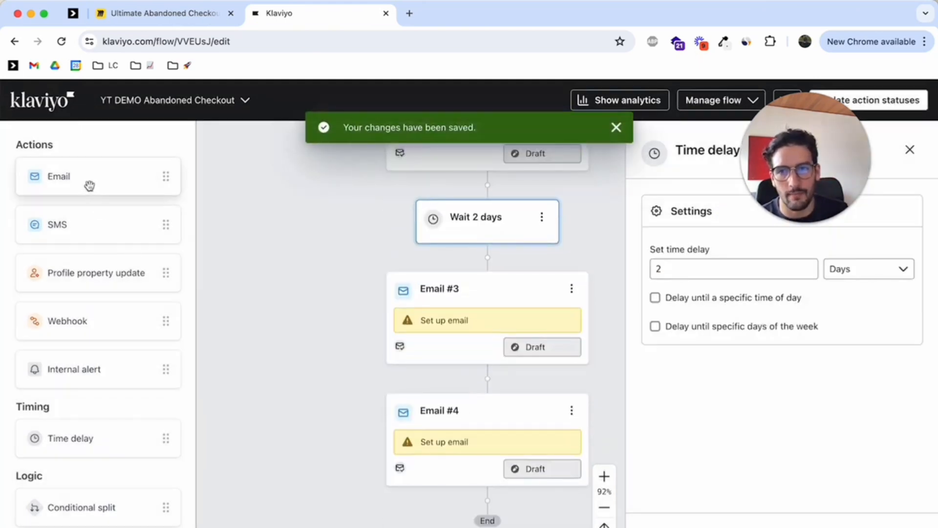
left_click_drag(90, 438, 518, 380)
left_click(708, 269)
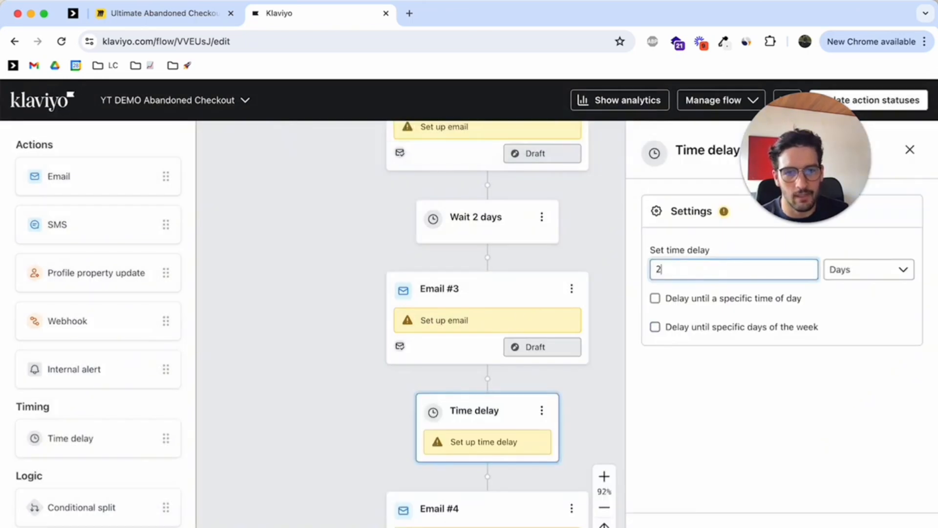
type("2")
key("Return")
scroll(573, 336, "down", 1)
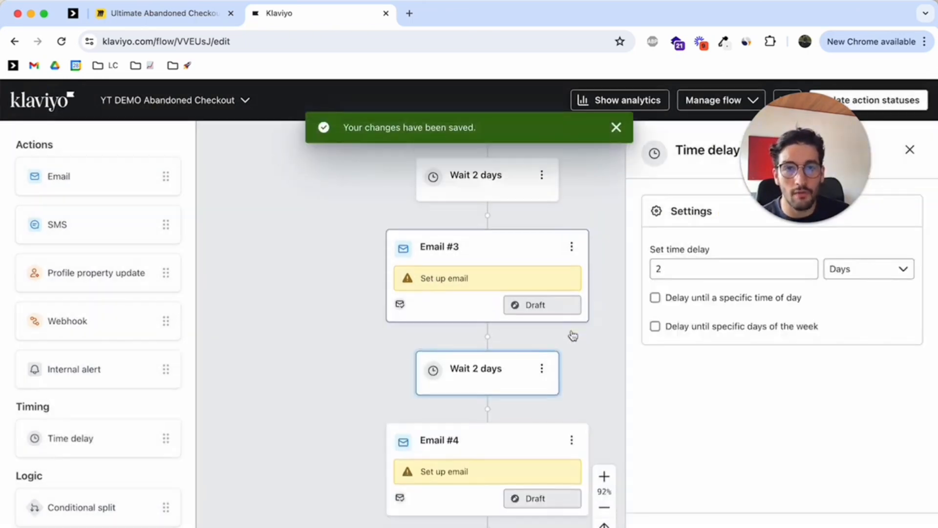
scroll(573, 336, "down", 3)
left_click(922, 153)
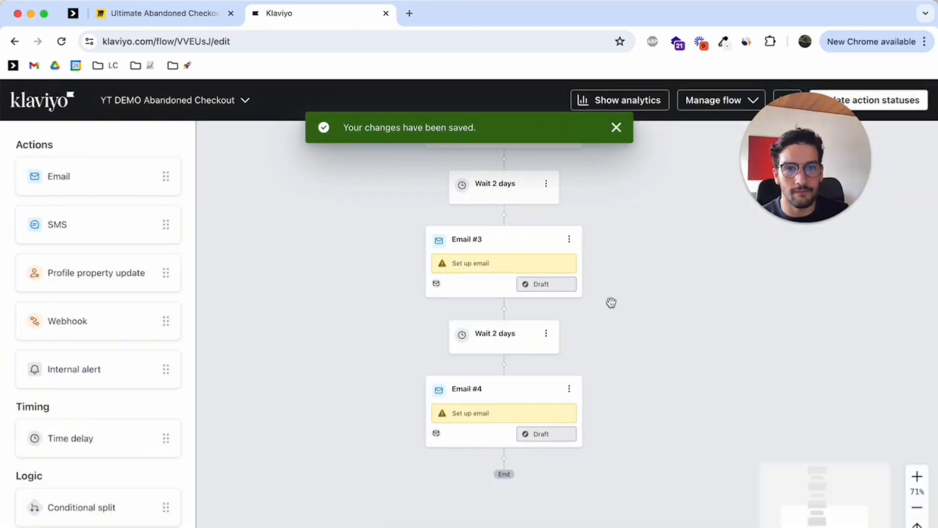
- Review the order of the delays and emails below the Checkout Started trigger
scroll(611, 301, "up", 5)
scroll(614, 313, "up", 3)
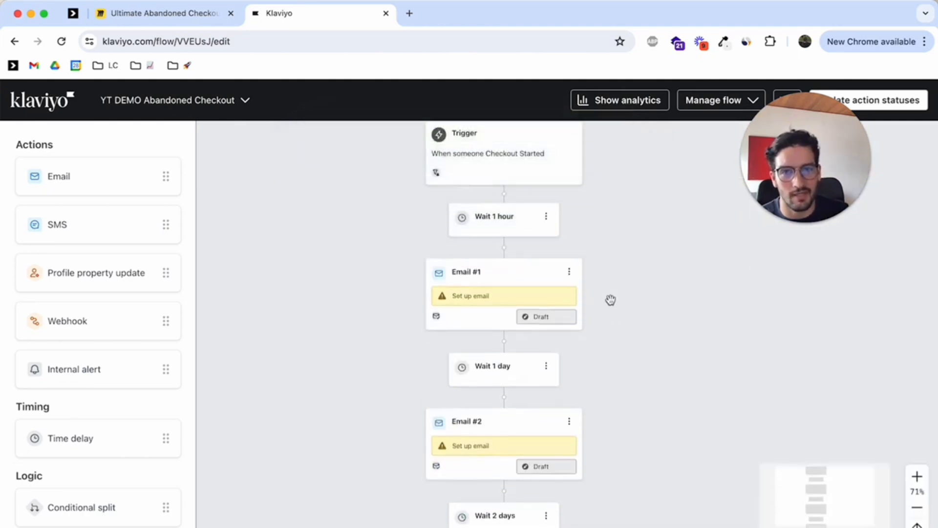
scroll(614, 293, "down", 2)
scroll(606, 288, "down", 2)
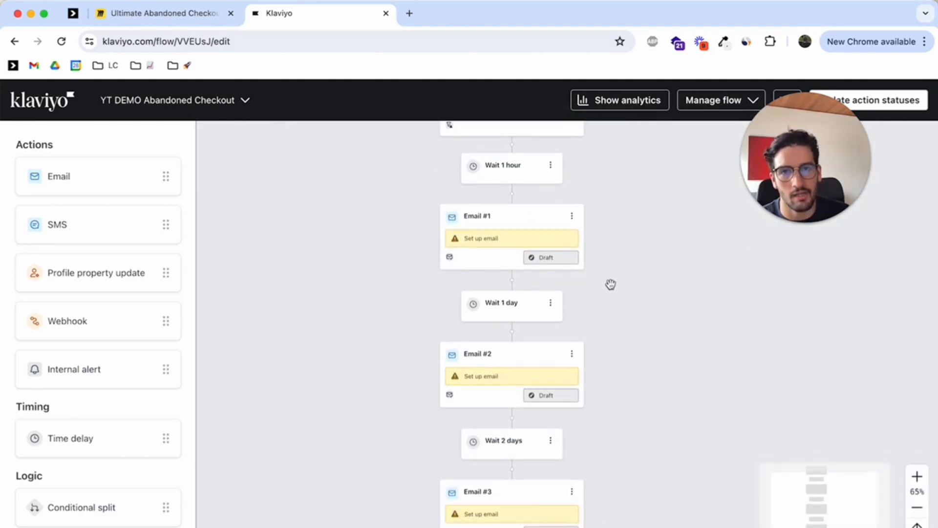
scroll(611, 284, "up", 5)
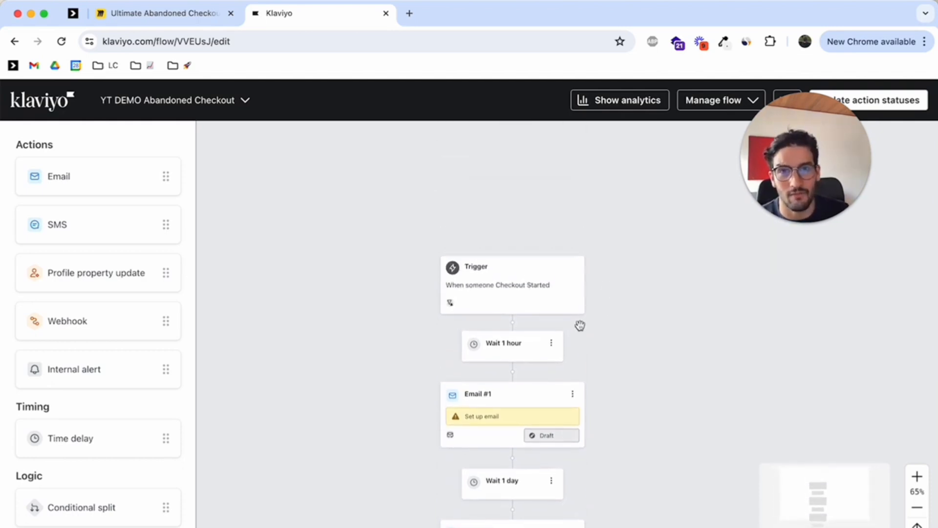
scroll(581, 326, "up", 1)
scroll(562, 337, "up", 2)
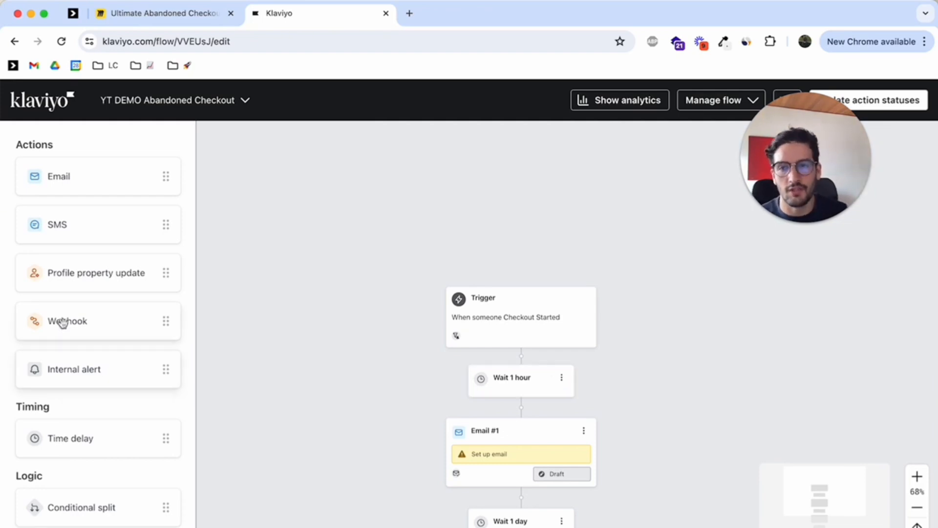
- Insert a profile property update between the Checkout Started trigger and the 1-hour delay, and add a property step to it
left_click_drag(83, 271, 519, 357)
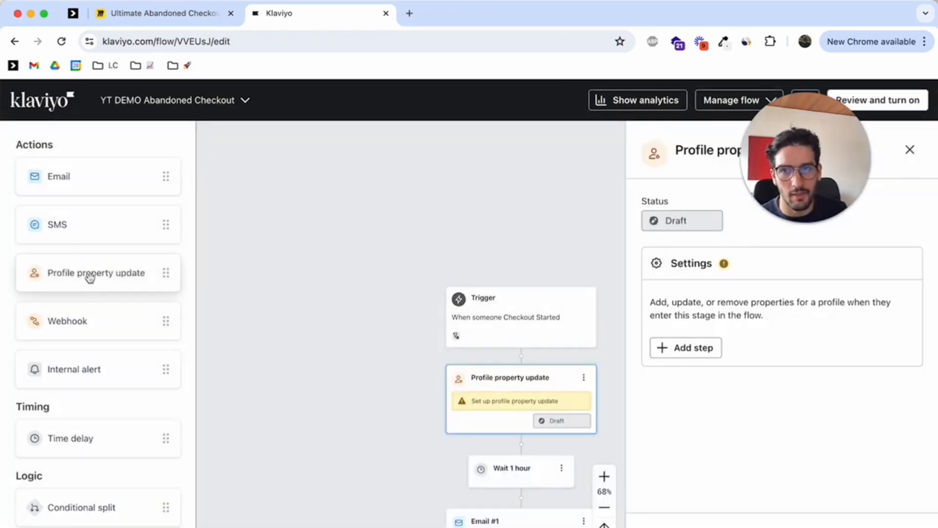
left_click(683, 348)
left_click(710, 385)
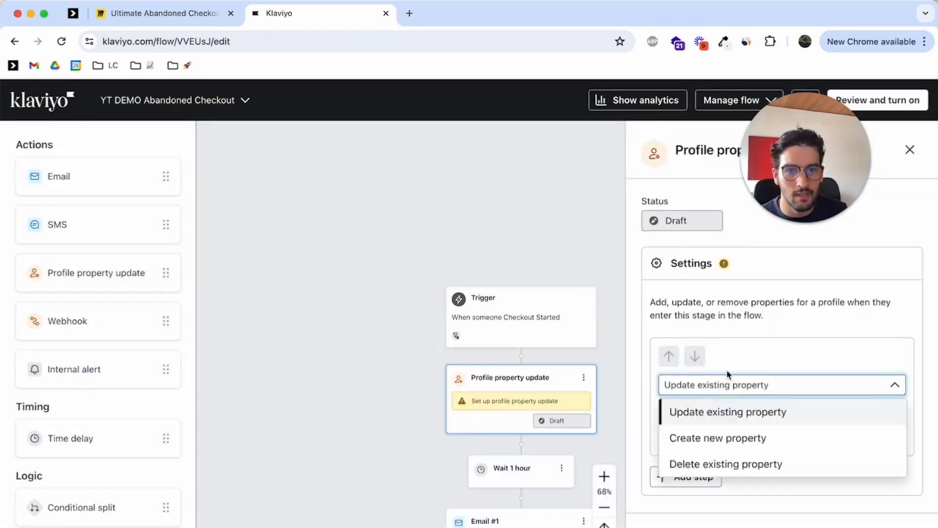
left_click(722, 439)
left_click(733, 416)
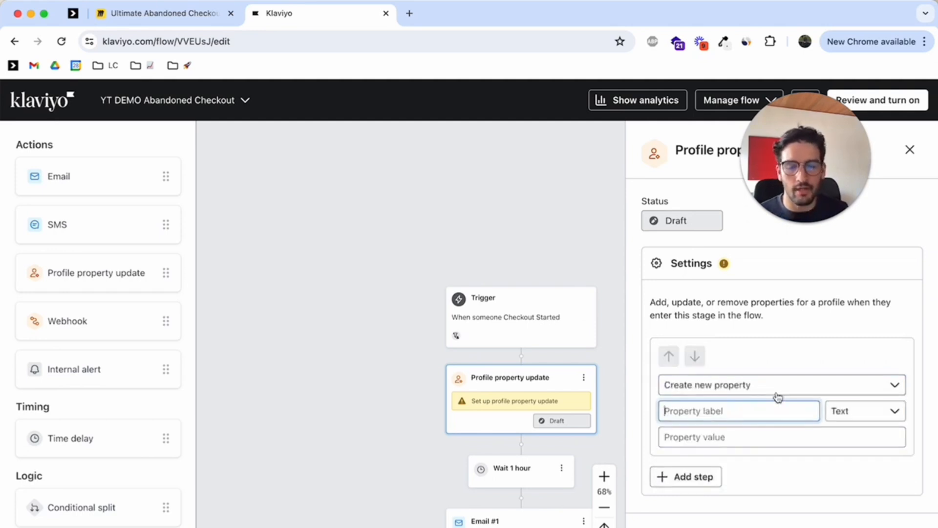
type("inIn")
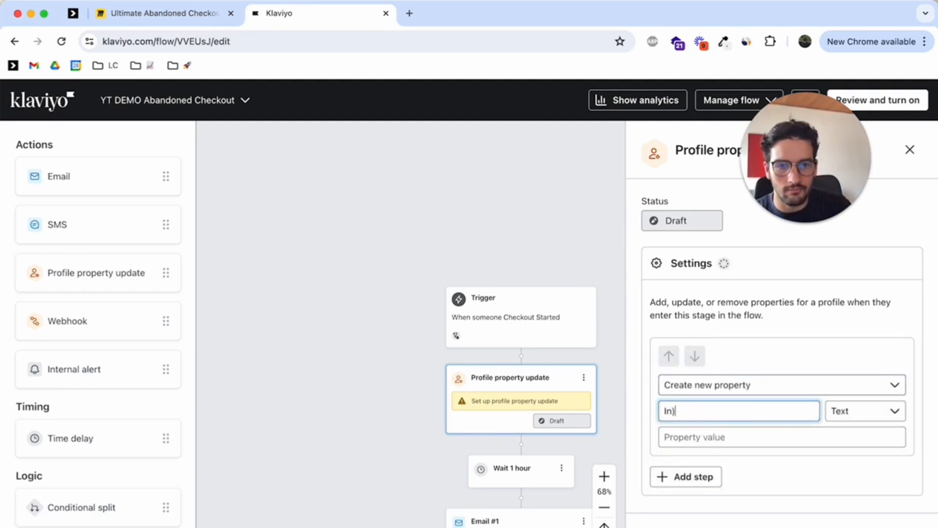
type("_a_flow")
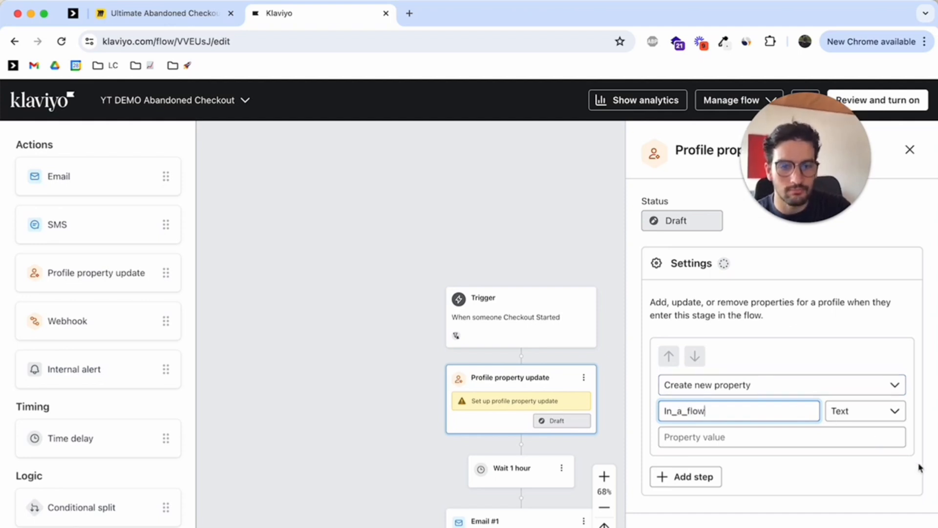
left_click(857, 390)
left_click(869, 406)
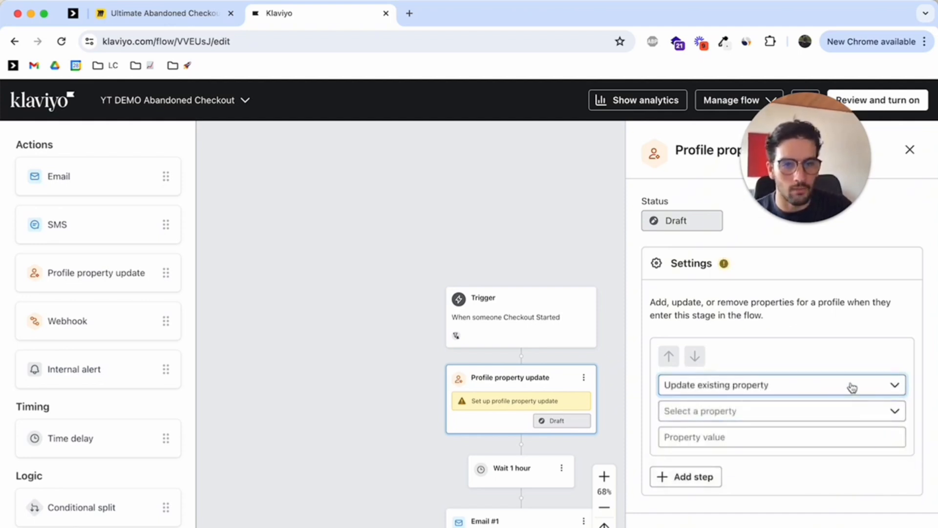
- Set the property step to create a new property labelled In_a_flow
left_click(851, 390)
left_click(767, 433)
left_click(733, 411)
type("In_a+fl")
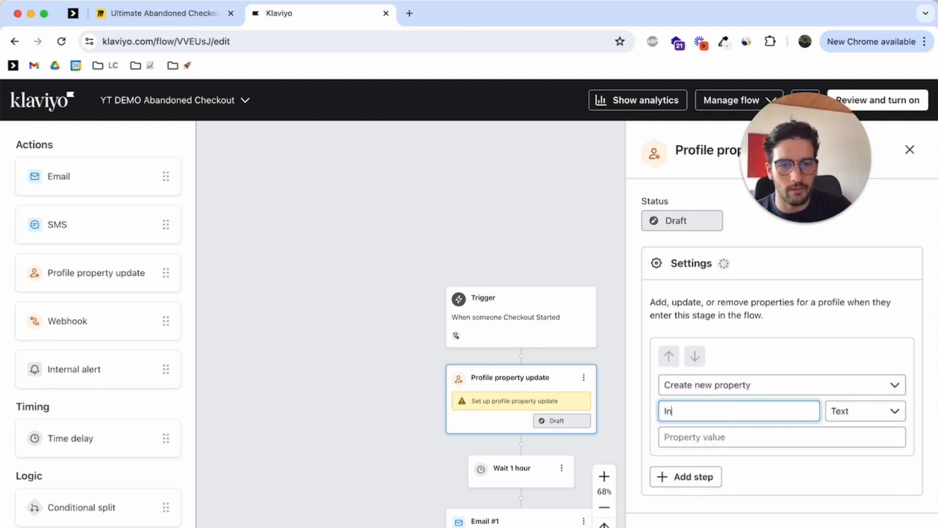
key("BackSpace")
key("BackSpace")
key("BackSpace")
type("_flow")
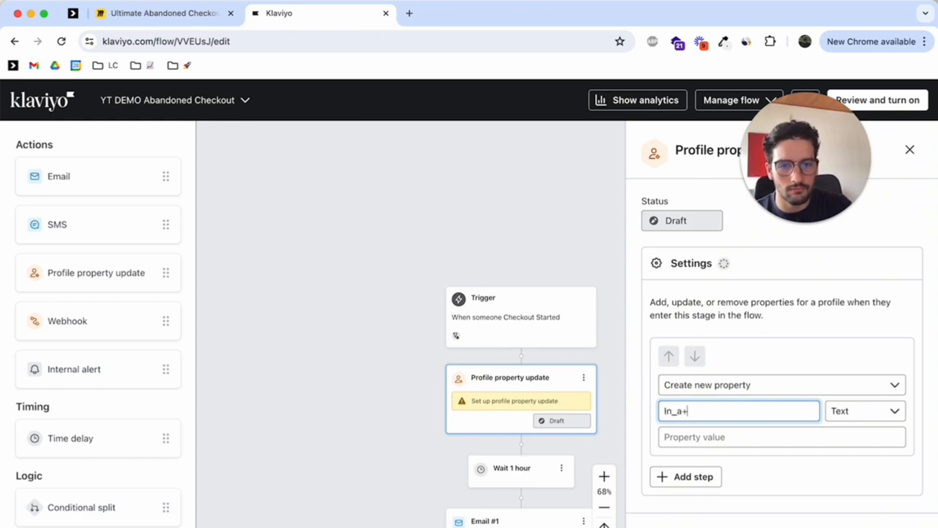
- Make the In_a_flow property a Boolean with the value True and save the profile property update
left_click(858, 413)
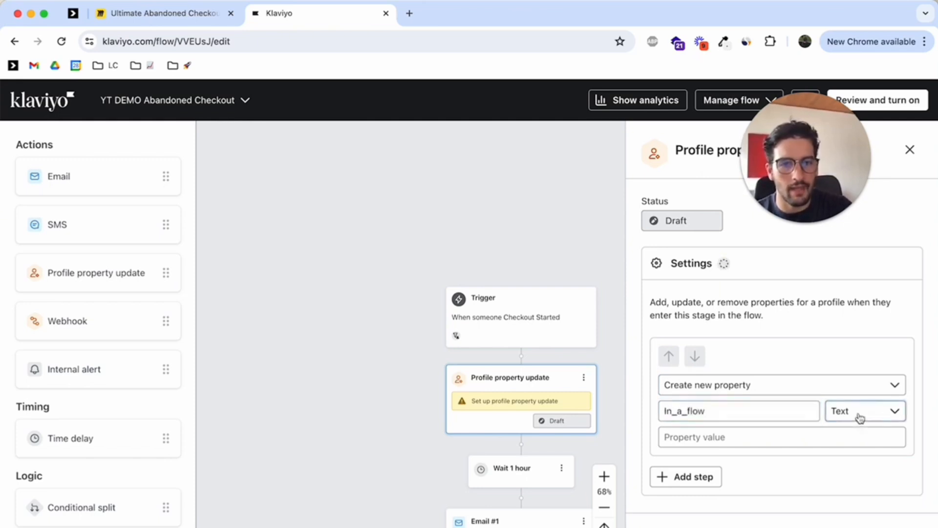
left_click(859, 307)
left_click(715, 441)
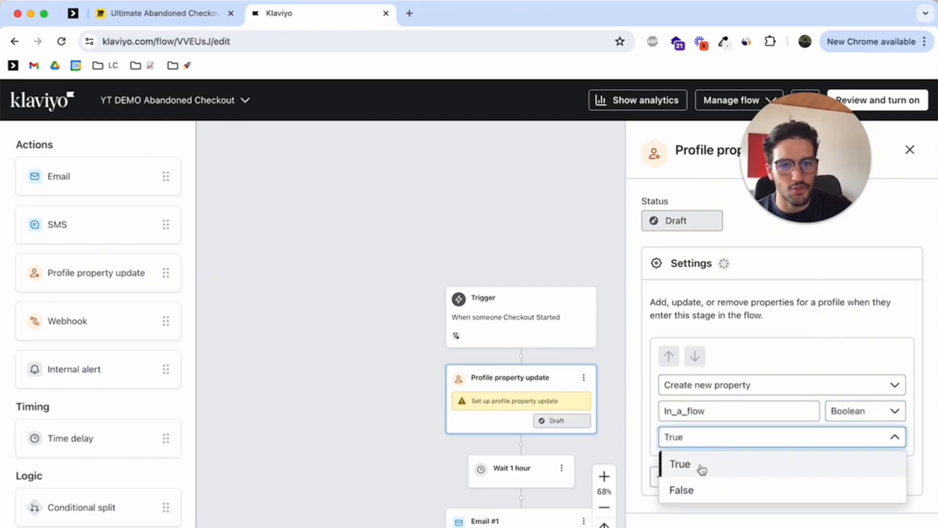
left_click(702, 468)
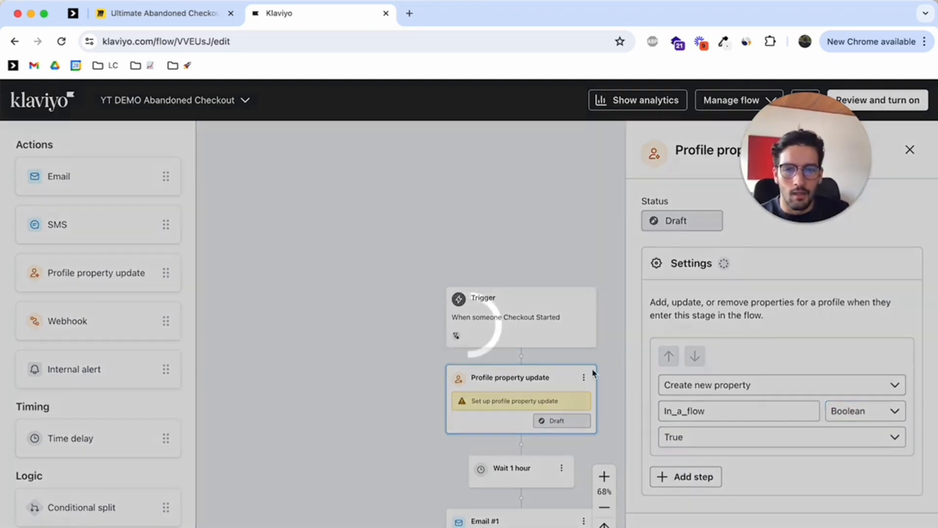
- Add a profile property update after Email #4 and give it an Update existing property step
scroll(591, 369, "down", 10)
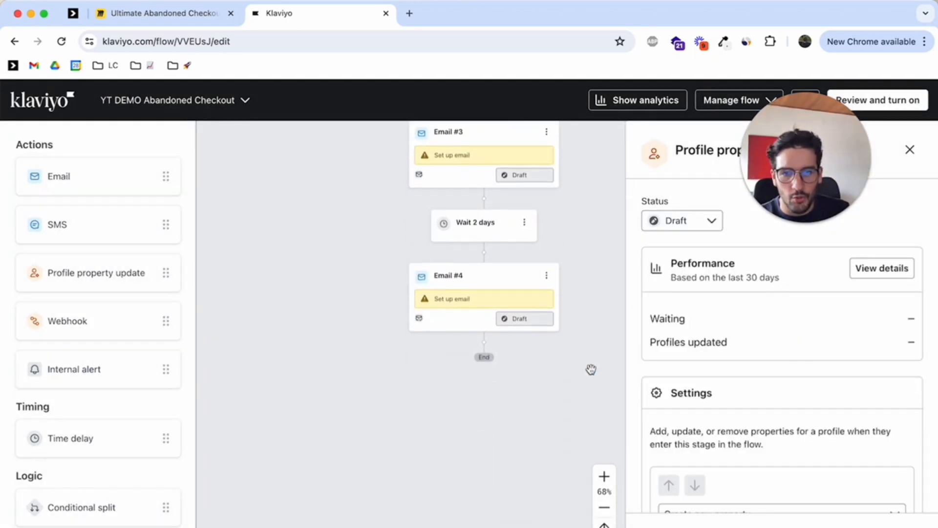
left_click_drag(124, 277, 473, 285)
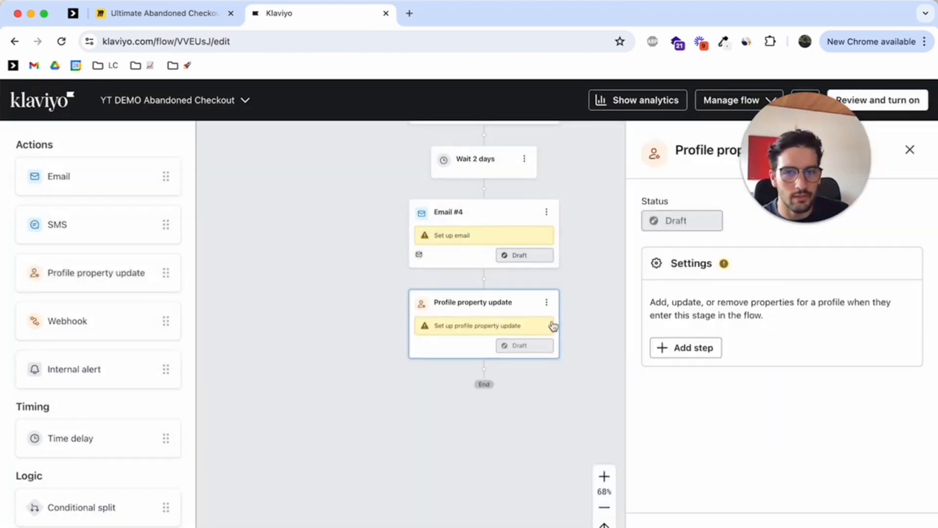
left_click(672, 351)
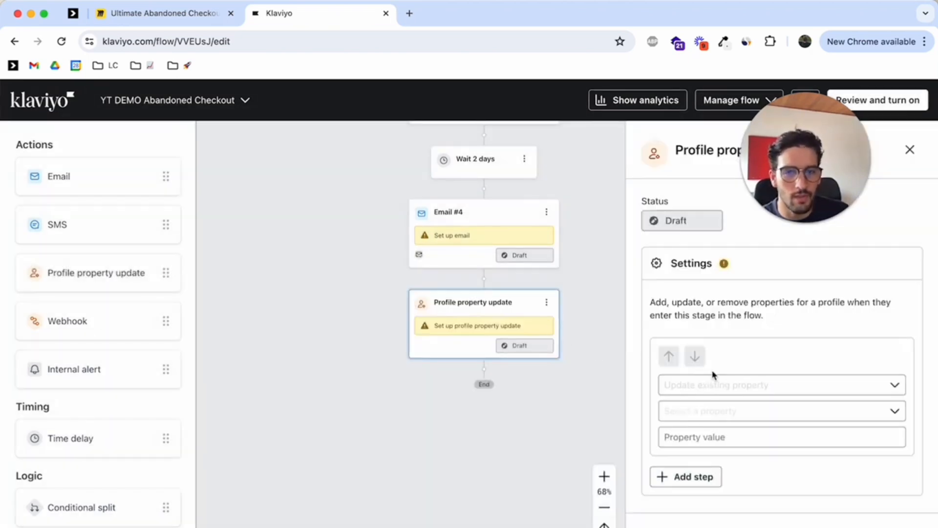
left_click(709, 385)
left_click(717, 415)
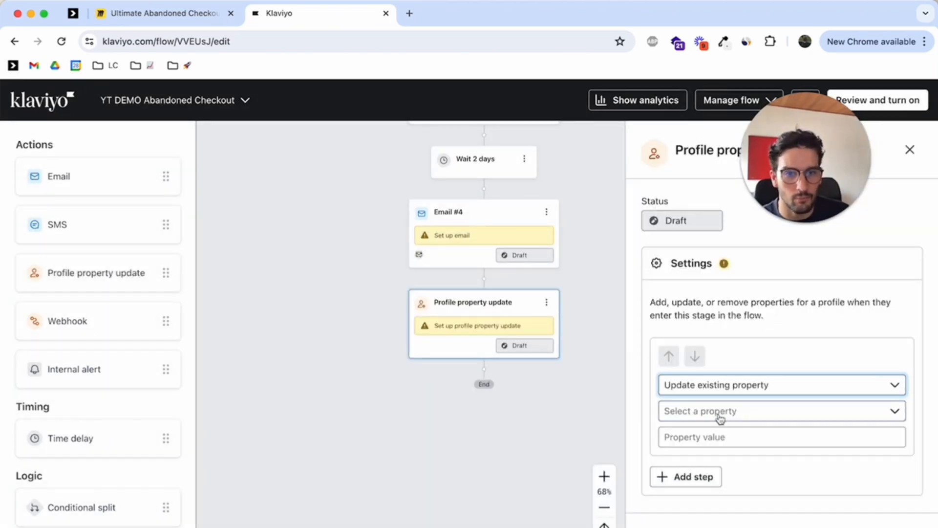
left_click(720, 414)
left_click(722, 436)
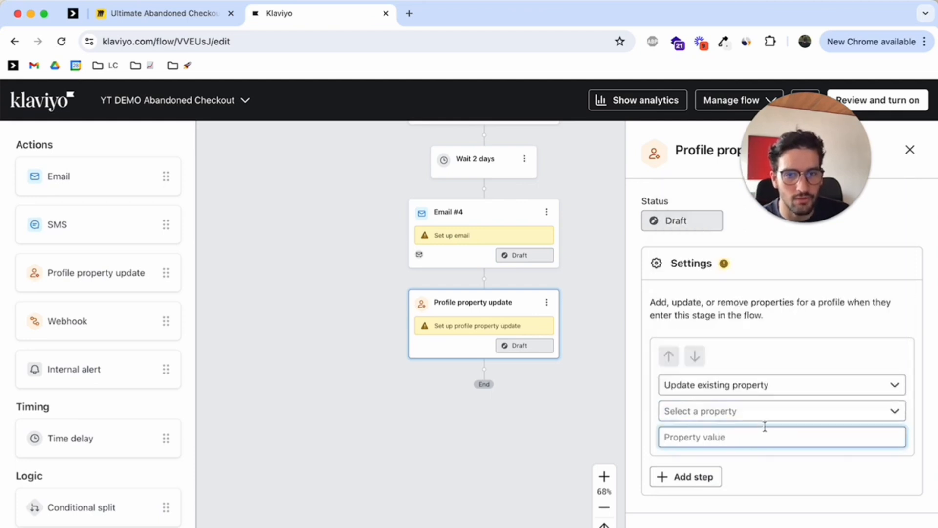
- Review the whole sequence of property updates, delays and emails below the trigger, then close the property update's settings
scroll(560, 308, "up", 3)
scroll(566, 322, "down", 3)
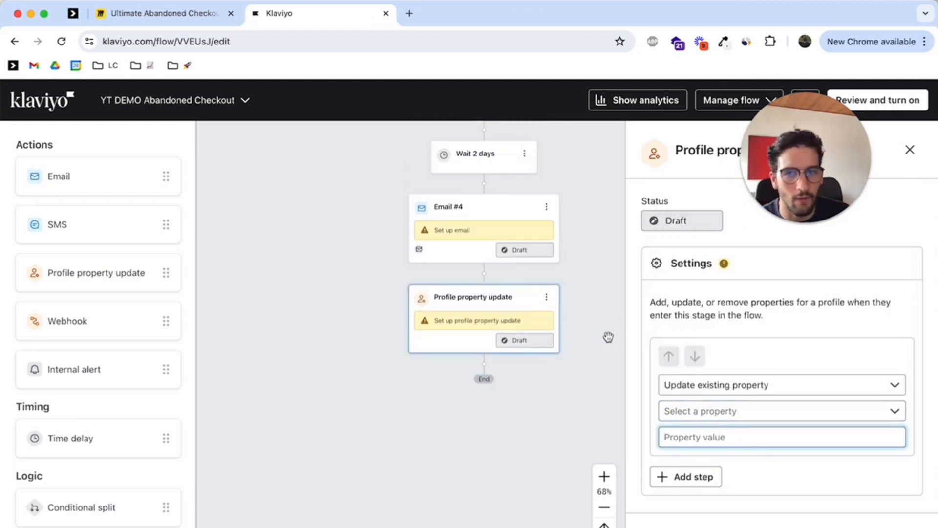
scroll(574, 339, "up", 2)
scroll(561, 356, "up", 5)
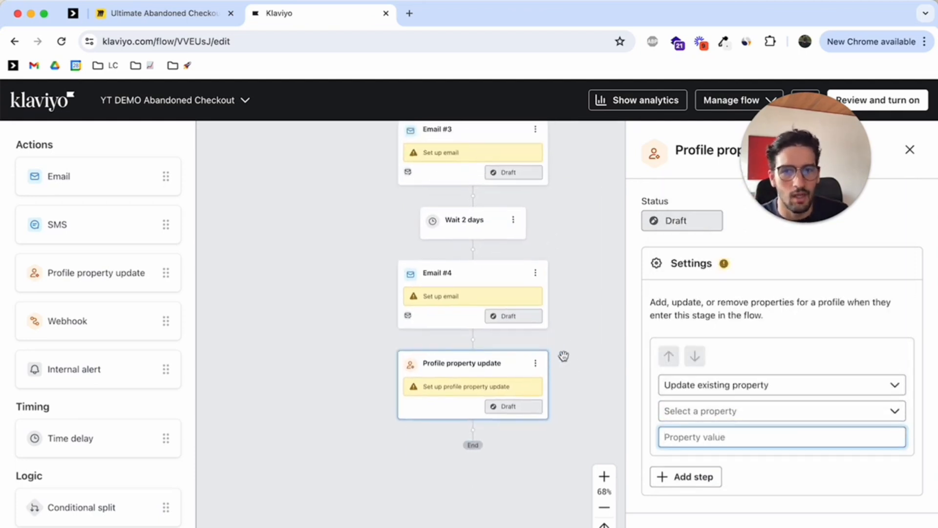
scroll(556, 352, "up", 8)
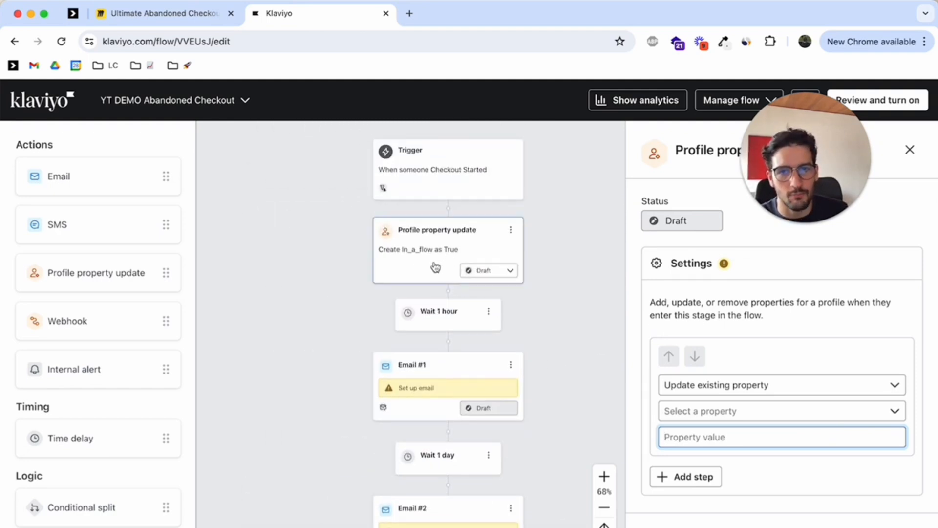
scroll(507, 270, "down", 2)
scroll(584, 402, "down", 2)
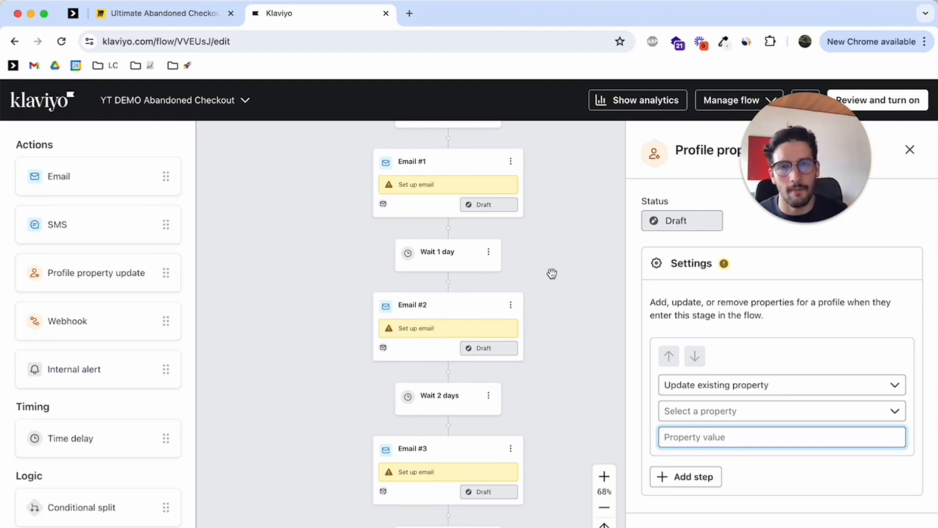
scroll(553, 273, "down", 5)
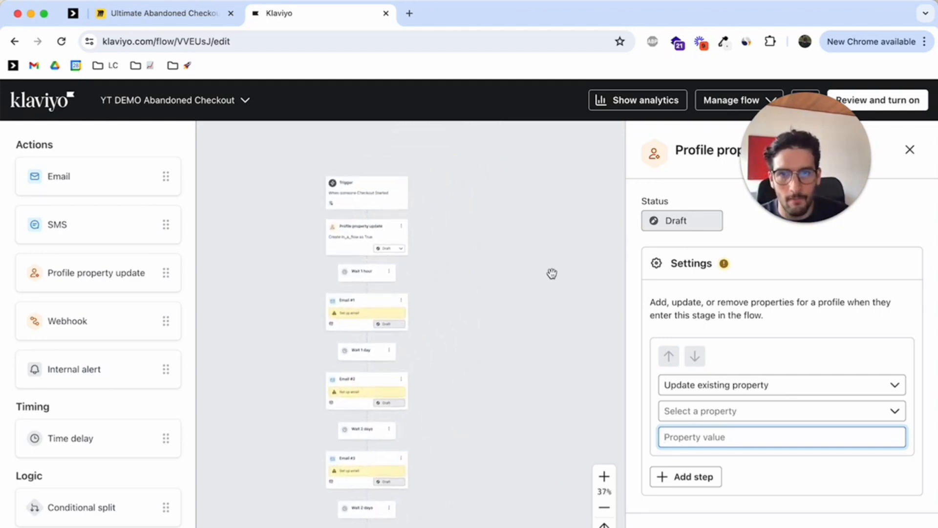
left_click(911, 151)
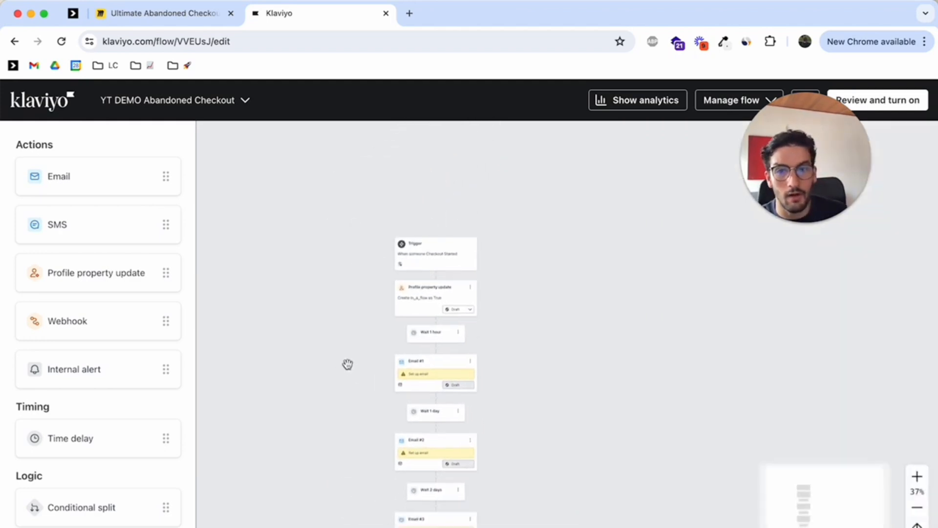
- Insert a conditional split between the 1-hour delay and Email #1, based on what someone has done (or not done)
scroll(472, 230, "up", 2)
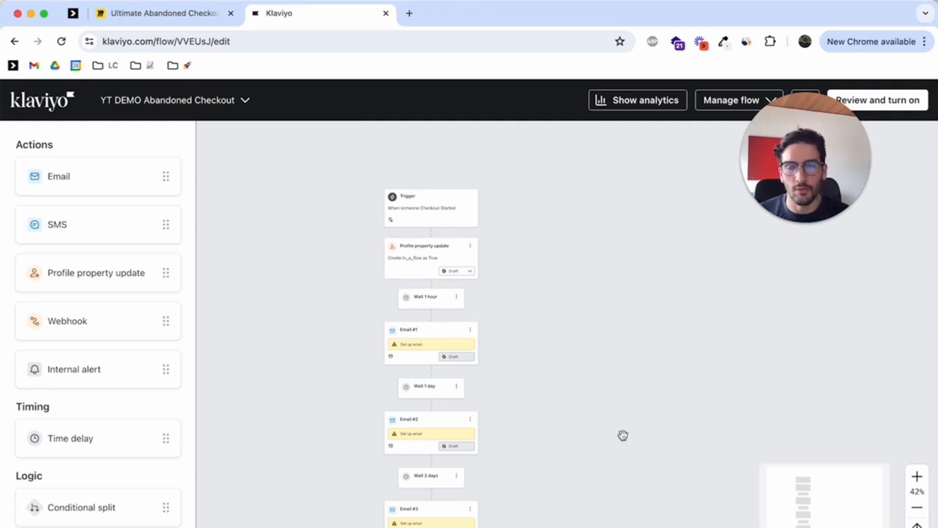
scroll(603, 432, "down", 2)
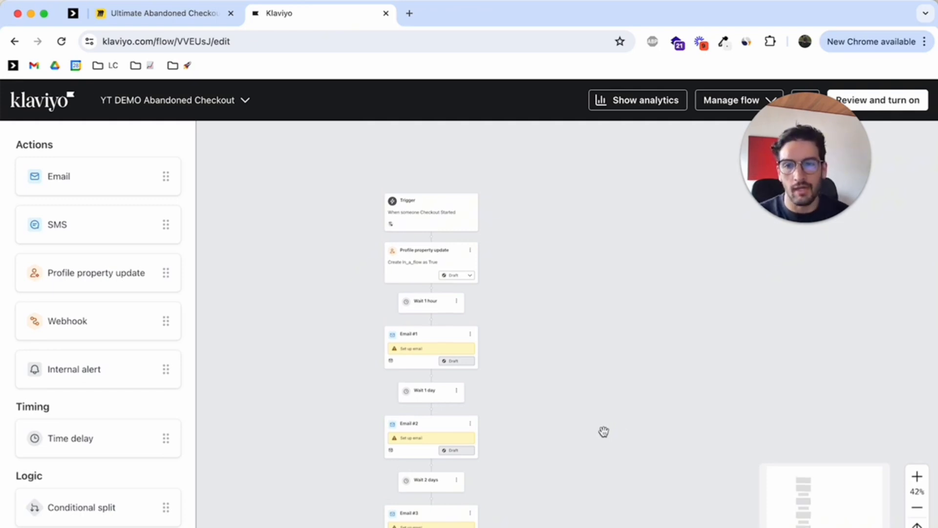
scroll(425, 448, "up", 2)
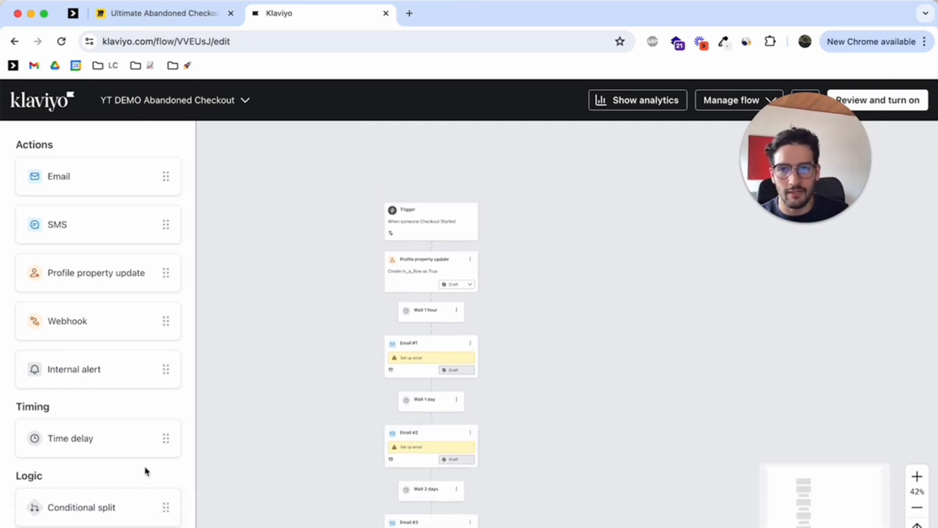
left_click_drag(90, 494, 425, 321)
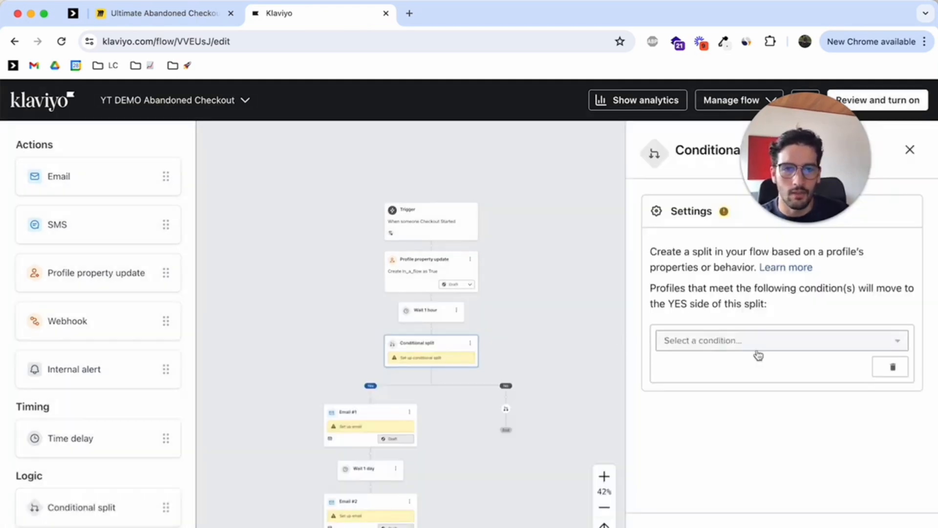
left_click(758, 354)
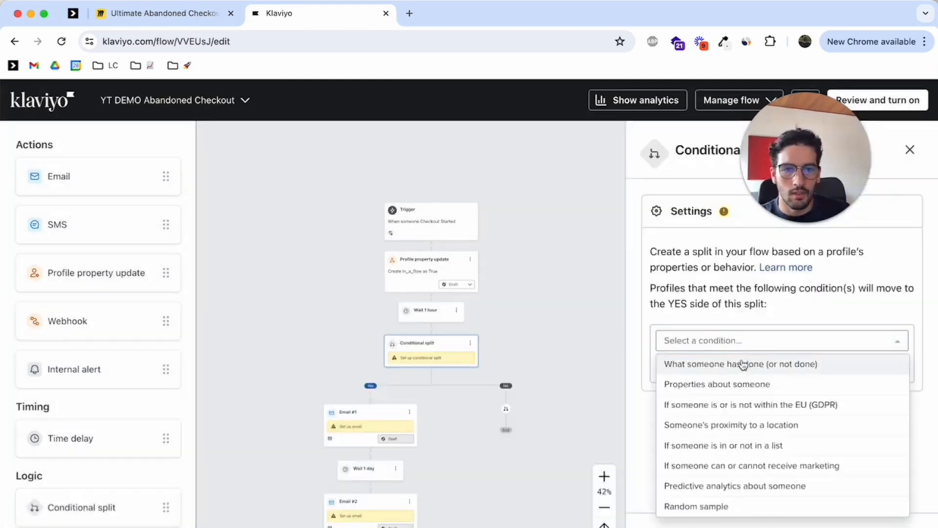
left_click(753, 361)
left_click(750, 341)
left_click(763, 364)
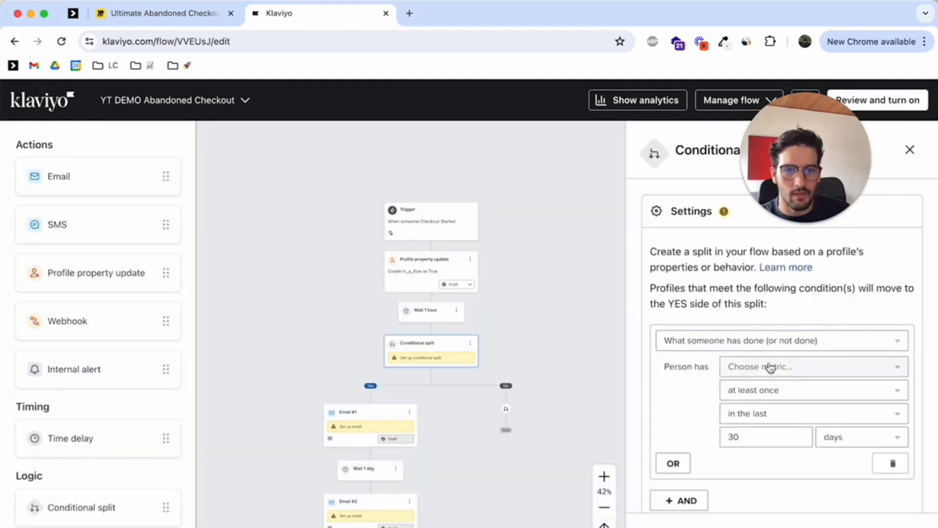
- Set the split's condition to Placed Order at least once over all time and save it
left_click(768, 367)
type("pl")
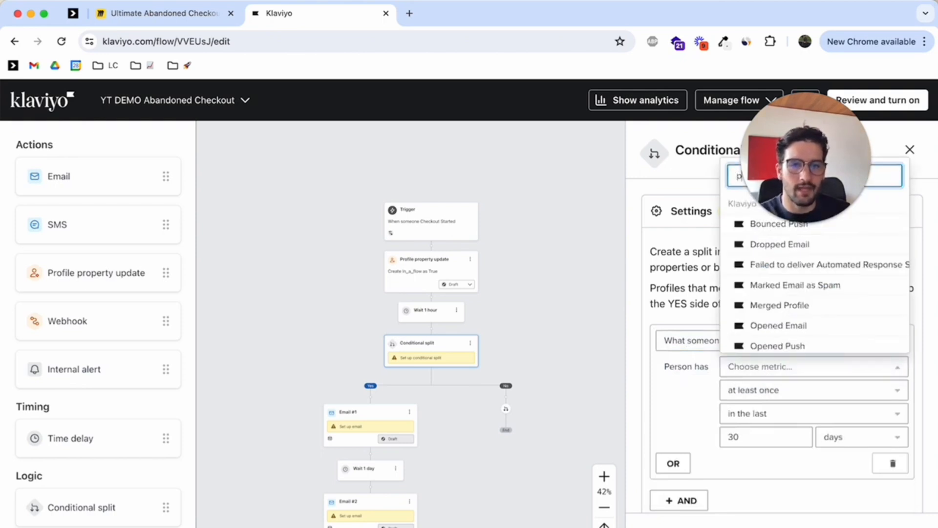
left_click(800, 264)
left_click(769, 393)
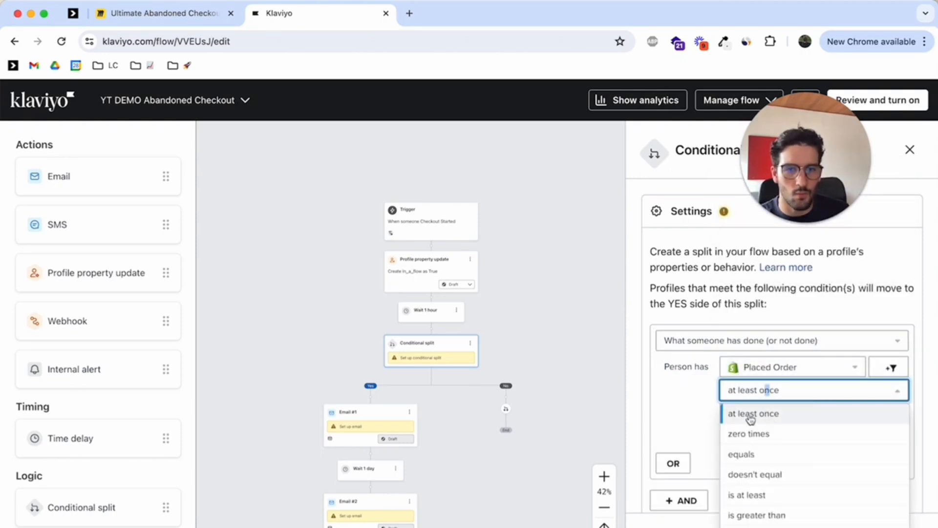
left_click(747, 413)
left_click(749, 414)
left_click(788, 437)
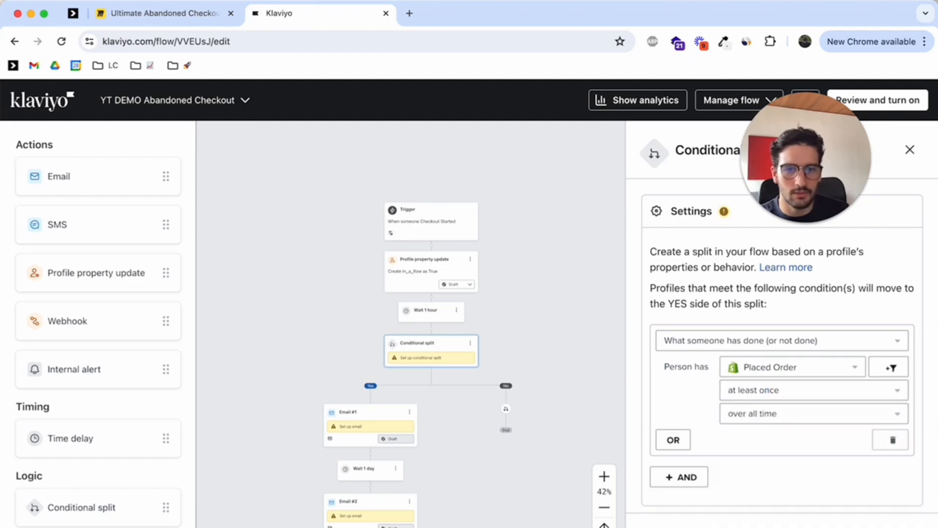
- Close the split's settings and examine the delays and emails on its Yes and No branches
scroll(439, 371, "down", 5)
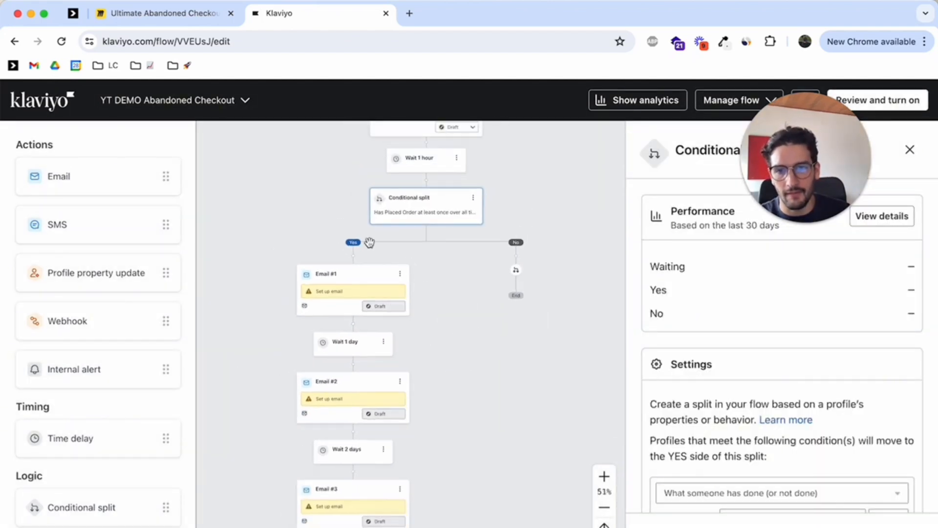
scroll(369, 241, "down", 3)
scroll(440, 321, "down", 5)
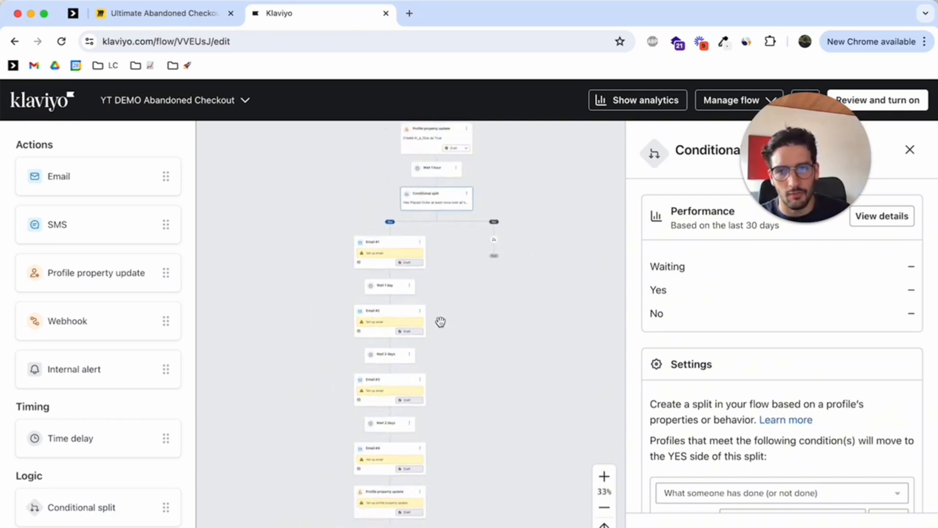
left_click(909, 149)
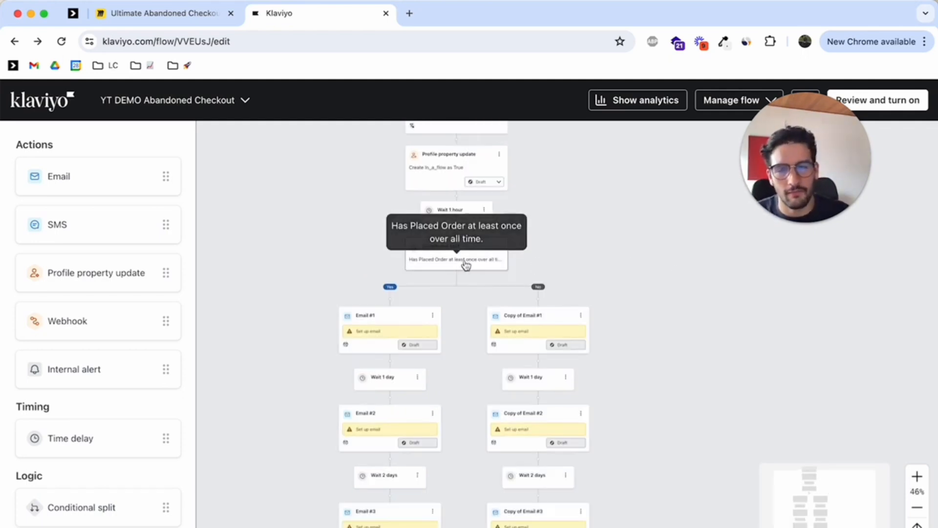
scroll(497, 298, "down", 2)
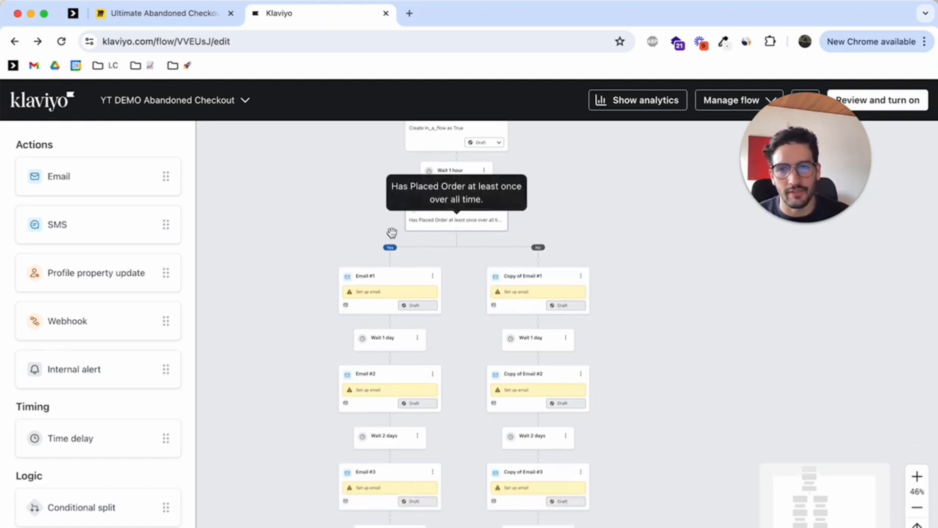
scroll(367, 333, "down", 3)
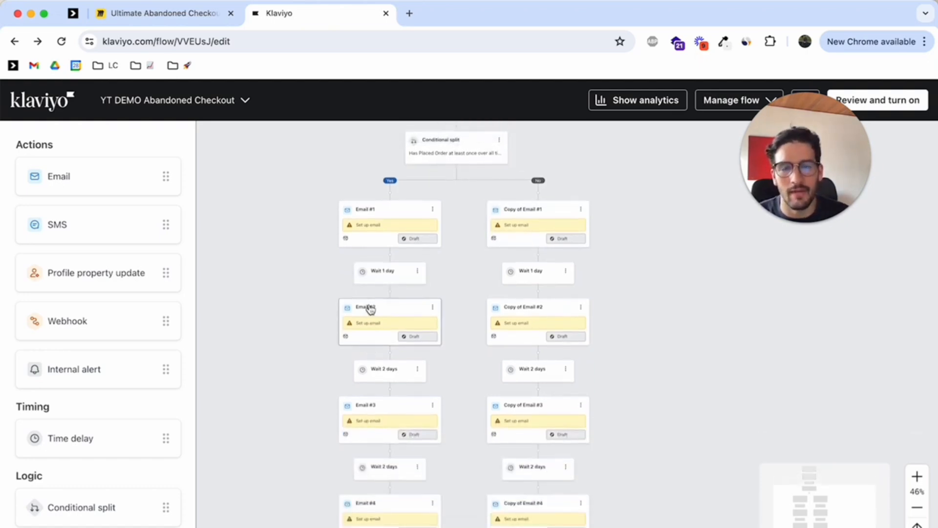
scroll(537, 223, "up", 3)
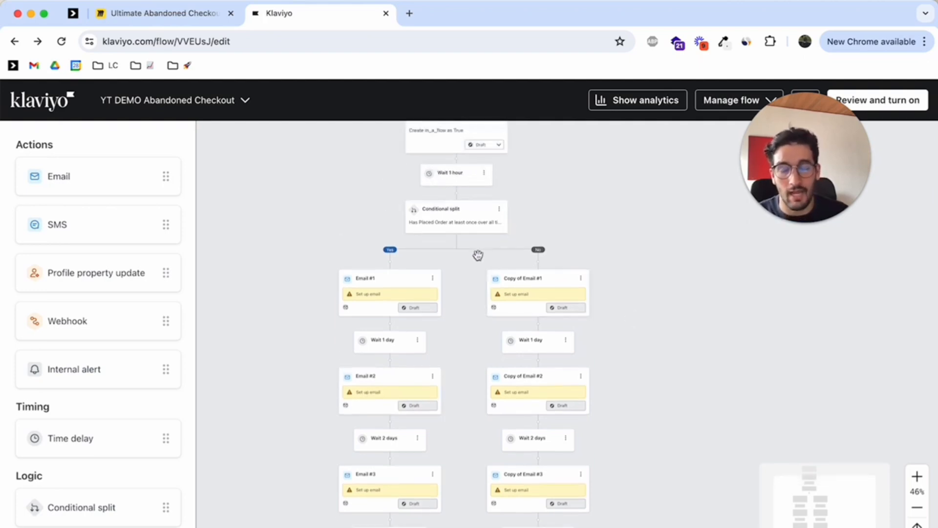
scroll(593, 374, "down", 4)
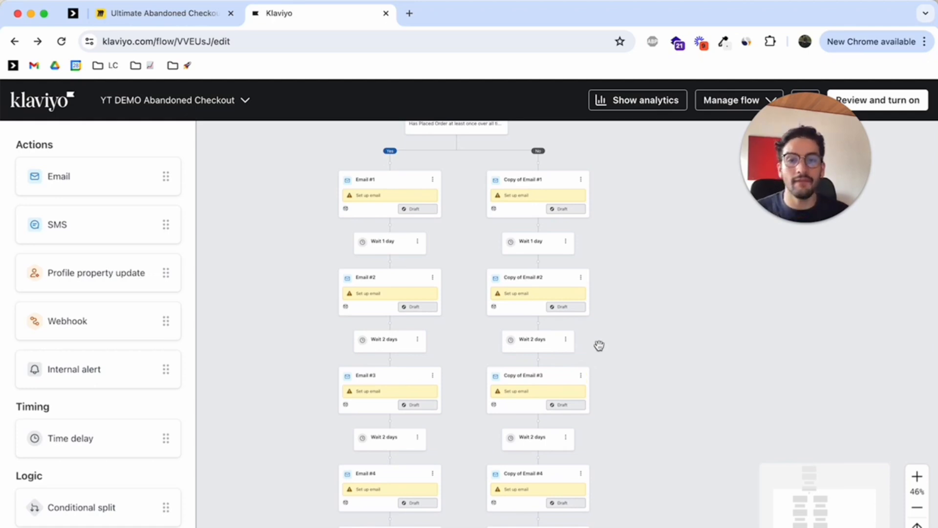
scroll(601, 350, "up", 1)
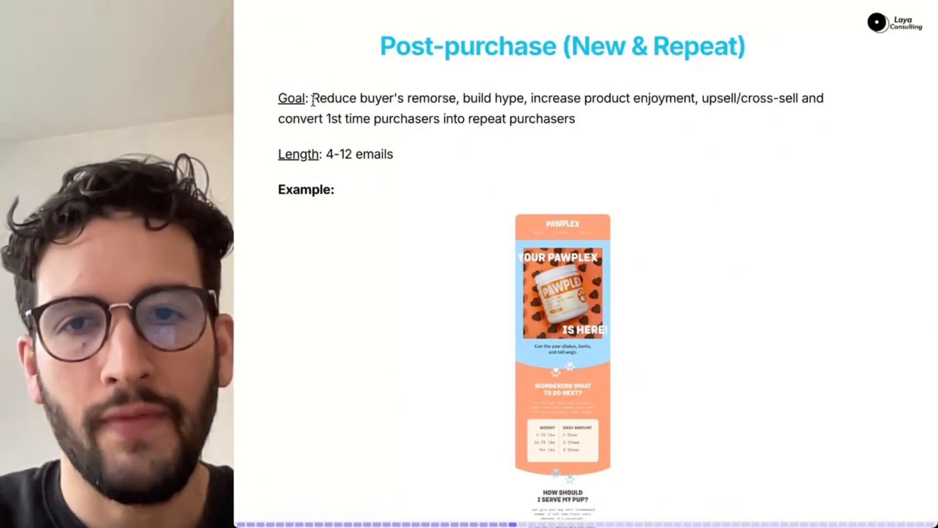
left_click_drag(311, 98, 582, 129)
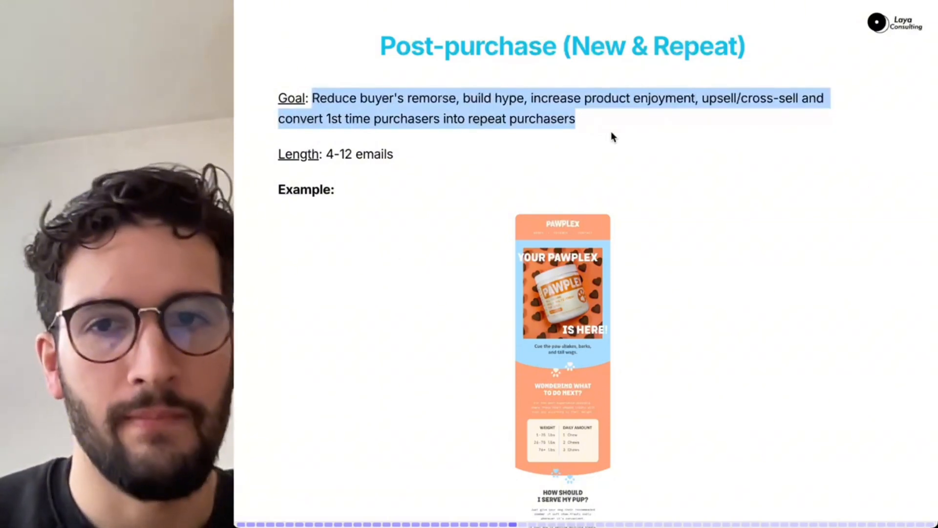
left_click_drag(326, 154, 351, 154)
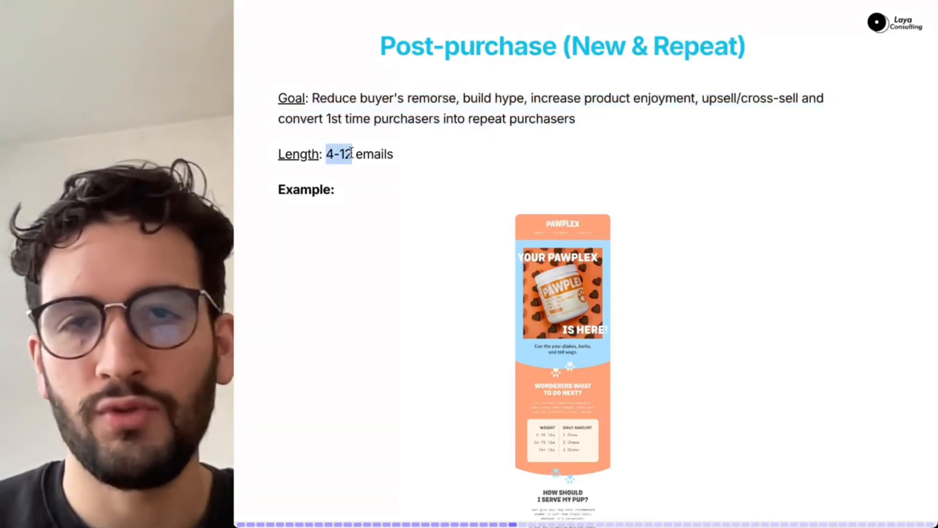
scroll(541, 177, "down", 10)
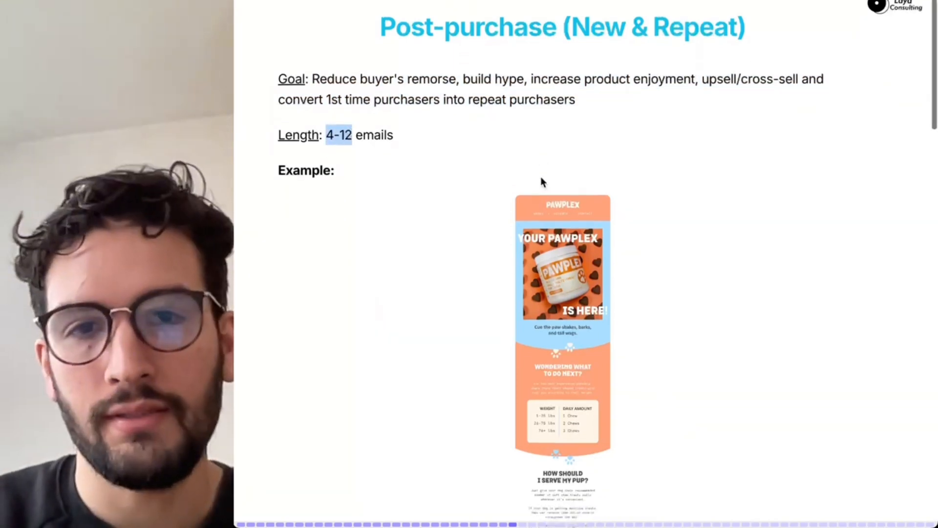
scroll(540, 177, "down", 3)
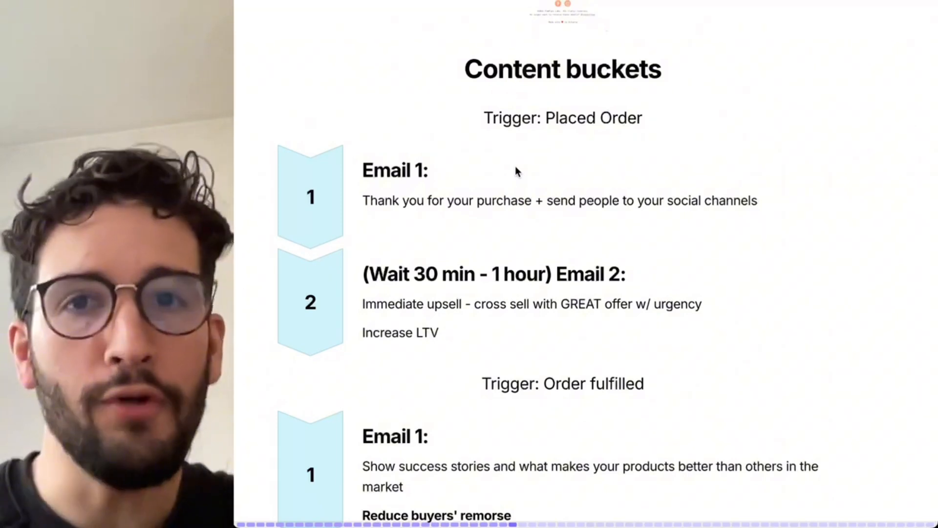
left_click_drag(484, 115, 654, 118)
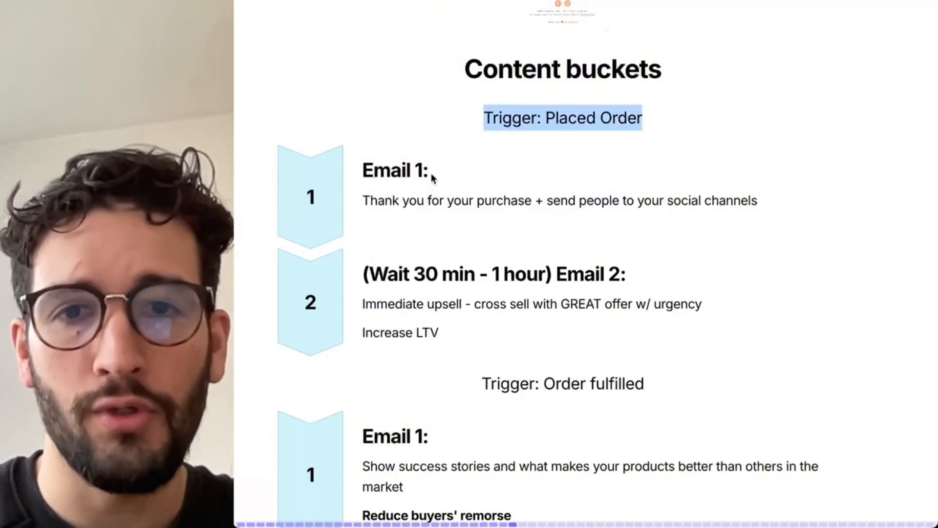
left_click(343, 179)
left_click_drag(765, 198, 354, 177)
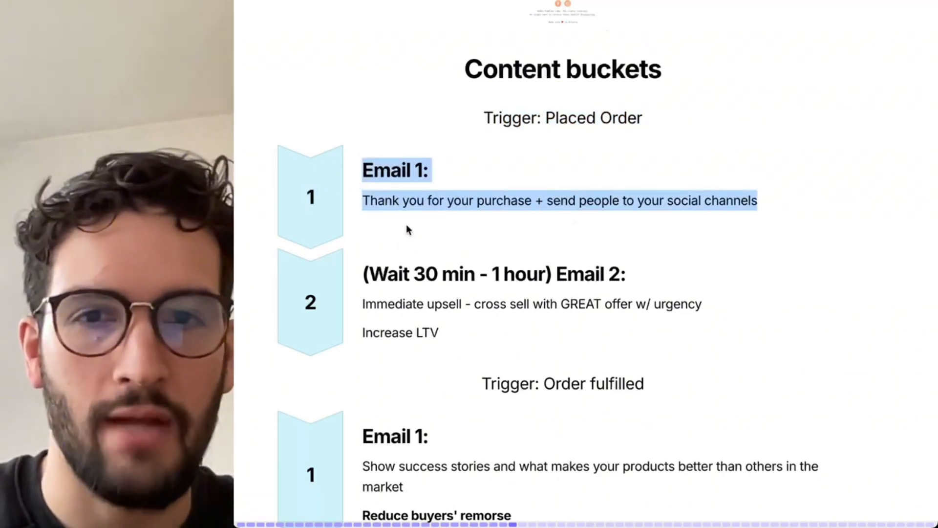
- Review Email 2 under the Placed Order trigger, highlighting its 30 min - 1 hour wait, immediate upsell and Increase LTV lines
left_click_drag(363, 274, 558, 309)
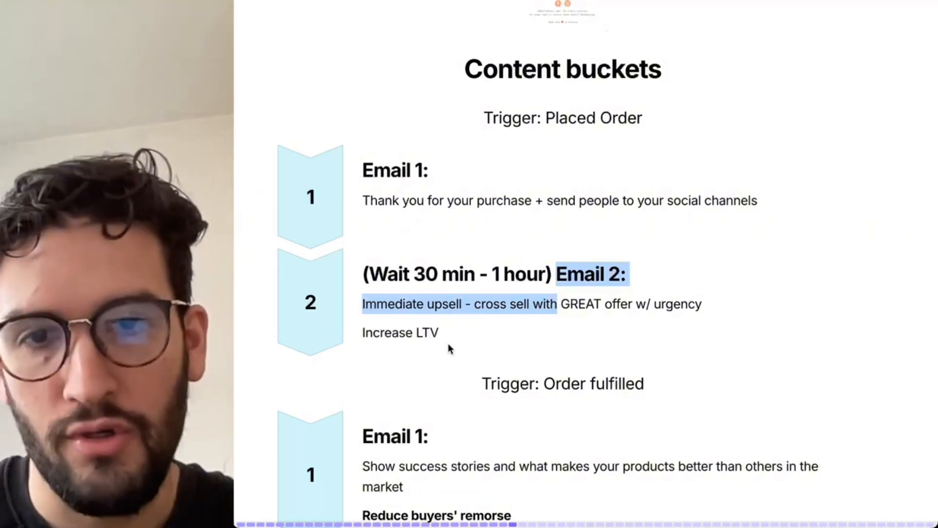
left_click_drag(447, 343, 358, 335)
scroll(515, 328, "down", 3)
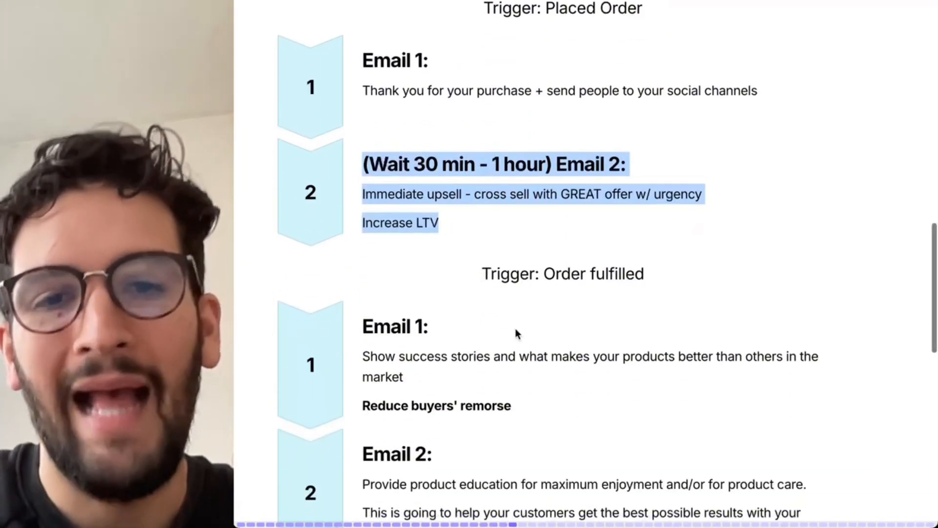
scroll(585, 252, "down", 3)
scroll(586, 251, "up", 2)
scroll(626, 240, "down", 2)
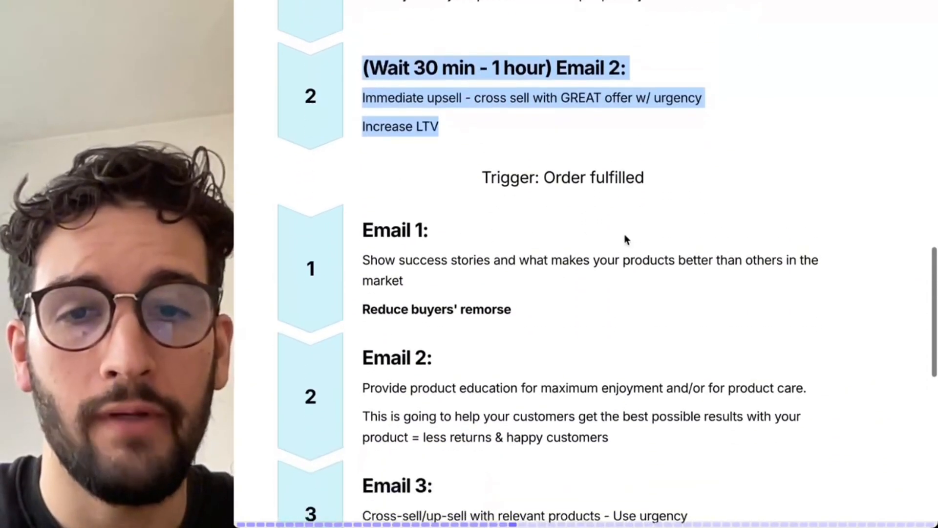
- Review Emails 1 and 2 under the Order fulfilled trigger, highlighting Email 1's success stories and buyers' remorse lines
scroll(626, 239, "down", 2)
left_click(362, 152)
left_click_drag(551, 226, 426, 195)
scroll(492, 187, "down", 1)
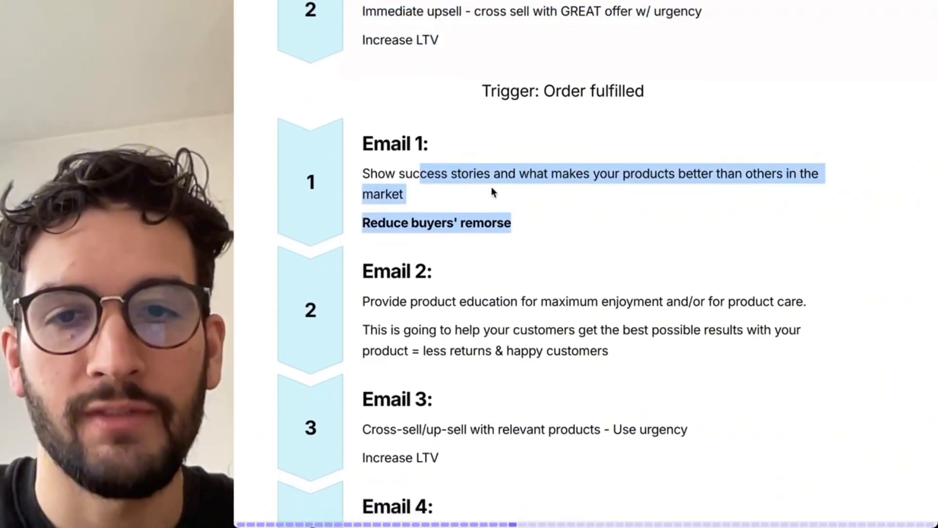
scroll(532, 185, "down", 1)
scroll(599, 171, "down", 1)
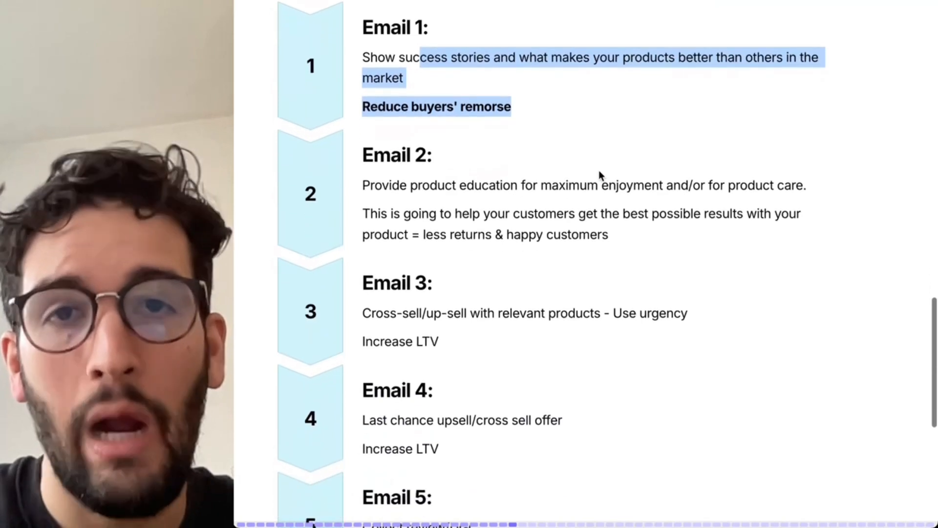
left_click(593, 90)
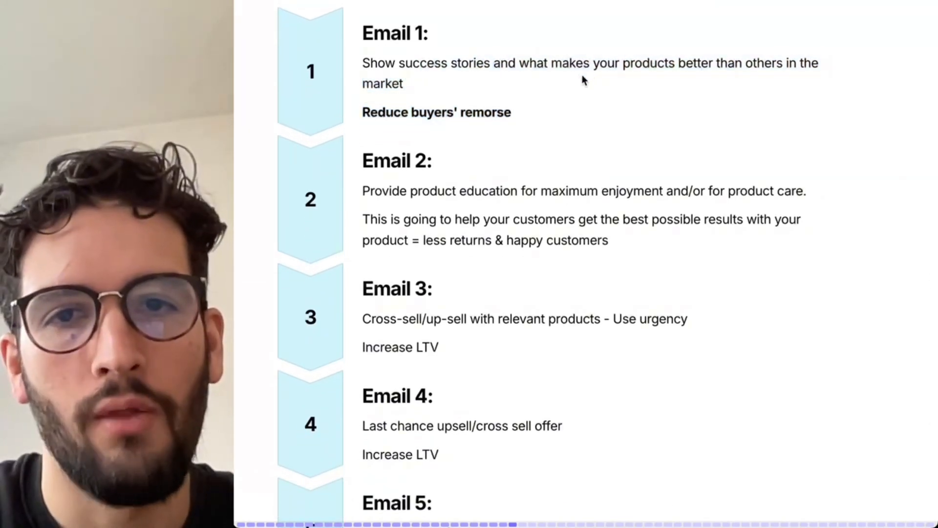
scroll(497, 89, "up", 1)
left_click_drag(520, 136, 332, 143)
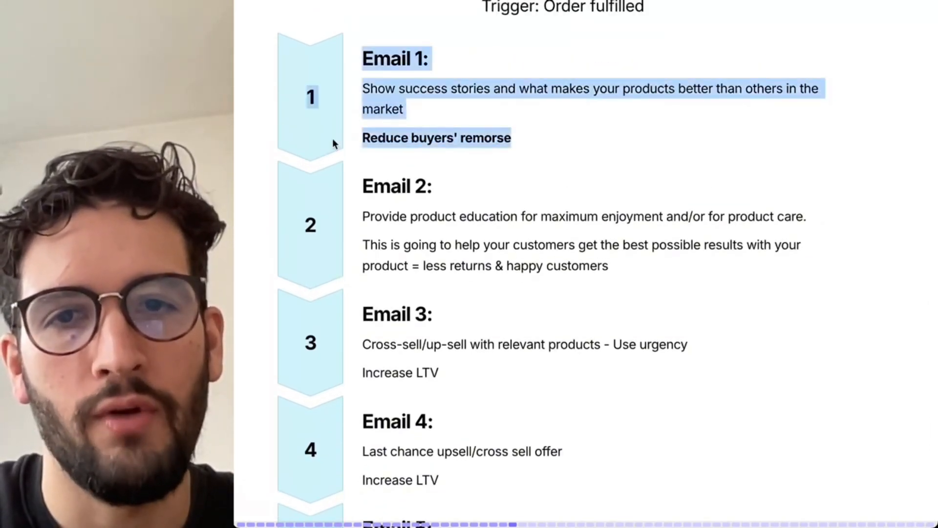
triple_click(364, 138)
left_click(361, 212)
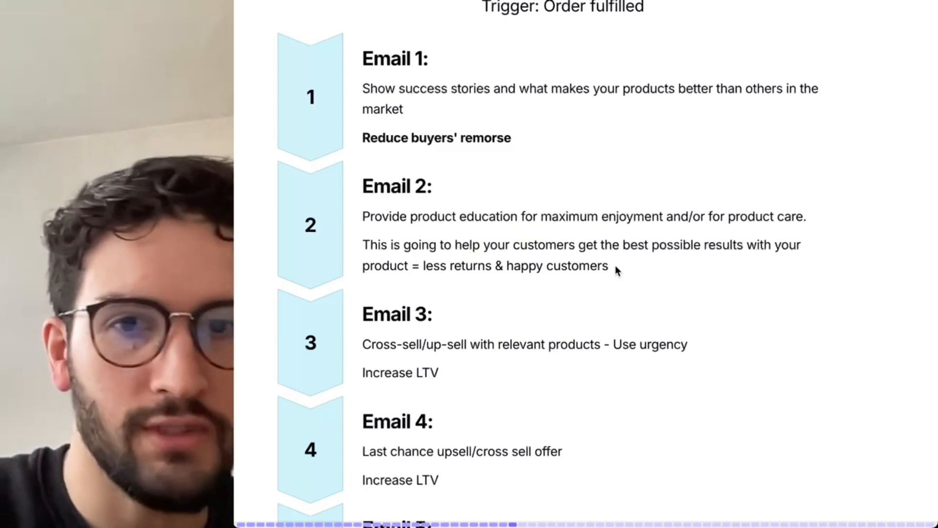
- Review Emails 3 and 4 under the Order fulfilled trigger, highlighting the cross-sell with urgency and Increase LTV lines
scroll(462, 295, "down", 3)
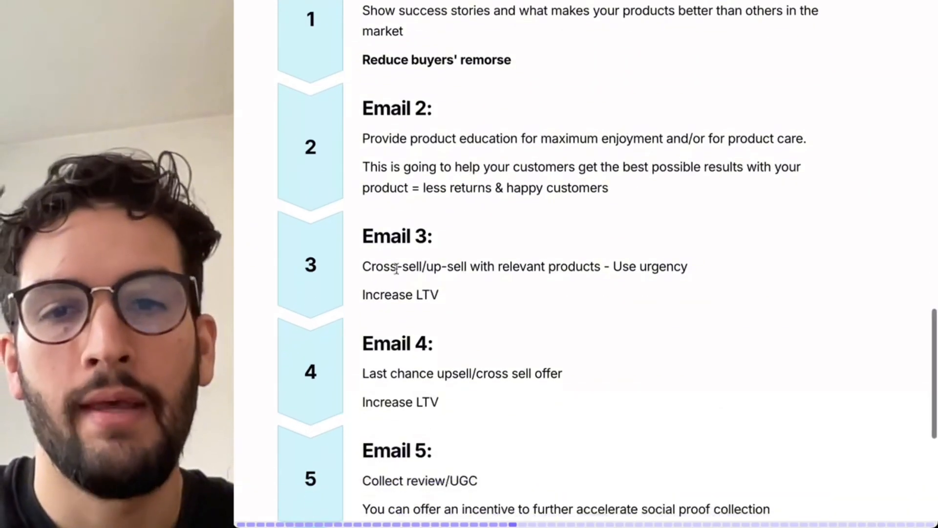
left_click_drag(364, 236, 433, 237)
left_click_drag(426, 277, 452, 296)
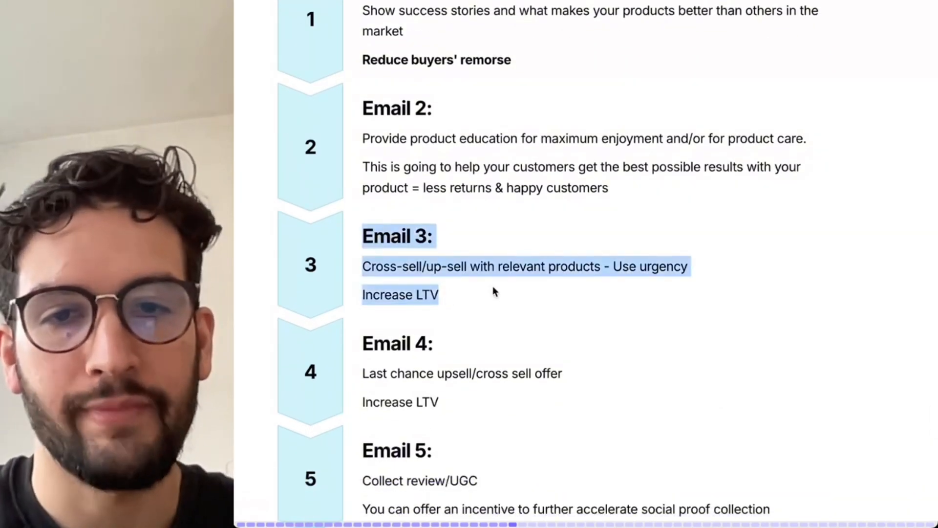
scroll(636, 259, "down", 5)
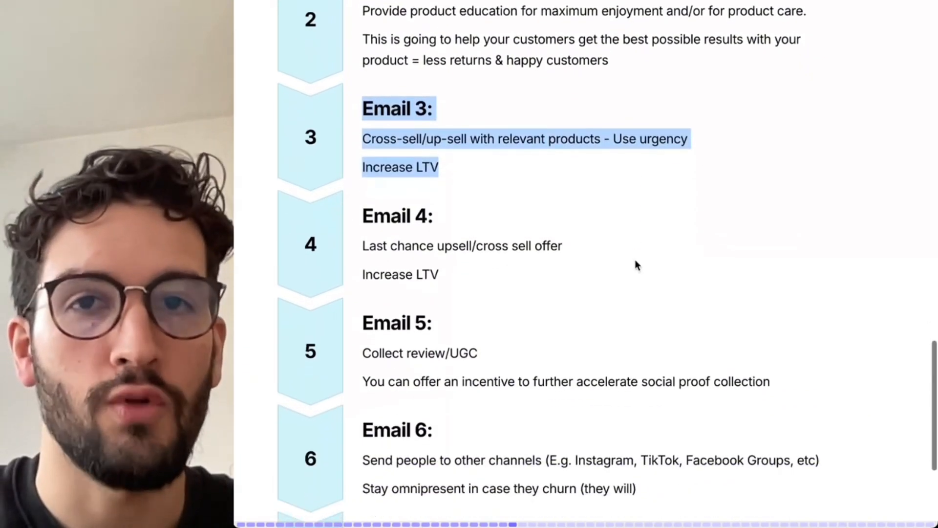
left_click(438, 184)
mouse_move(363, 167)
left_mouse_down()
mouse_move(458, 169)
mouse_move(366, 167)
left_mouse_up()
left_click(359, 222)
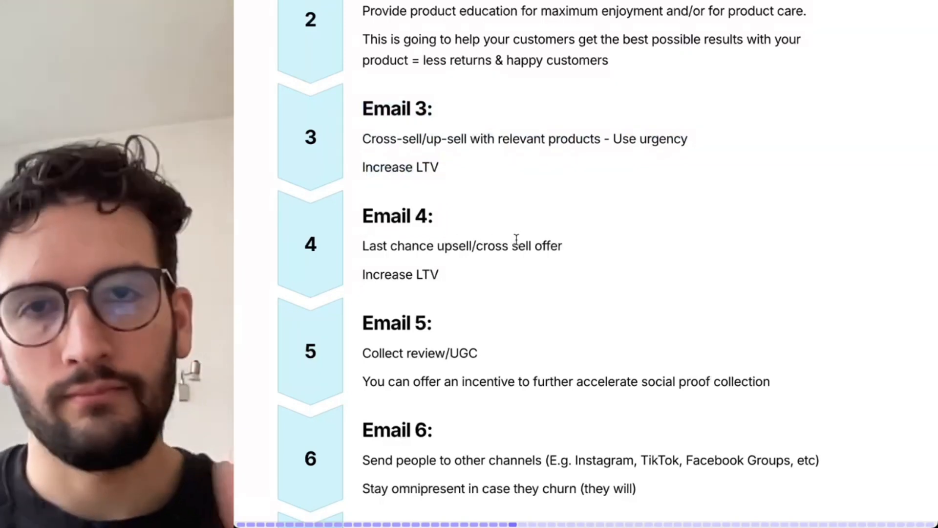
left_click_drag(372, 274, 468, 276)
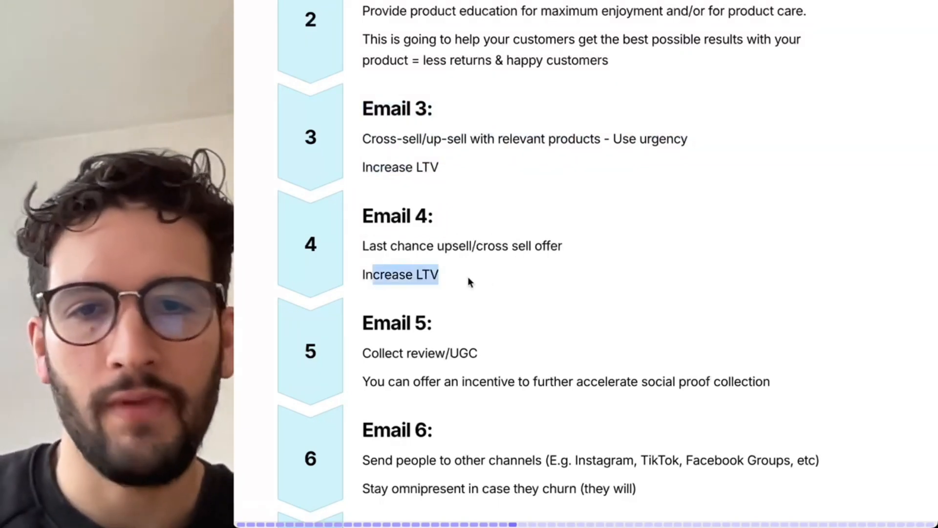
- Read on through the Order fulfilled sequence from Email 5's review collection to the bonus emails
scroll(485, 276, "down", 2)
scroll(485, 277, "down", 1)
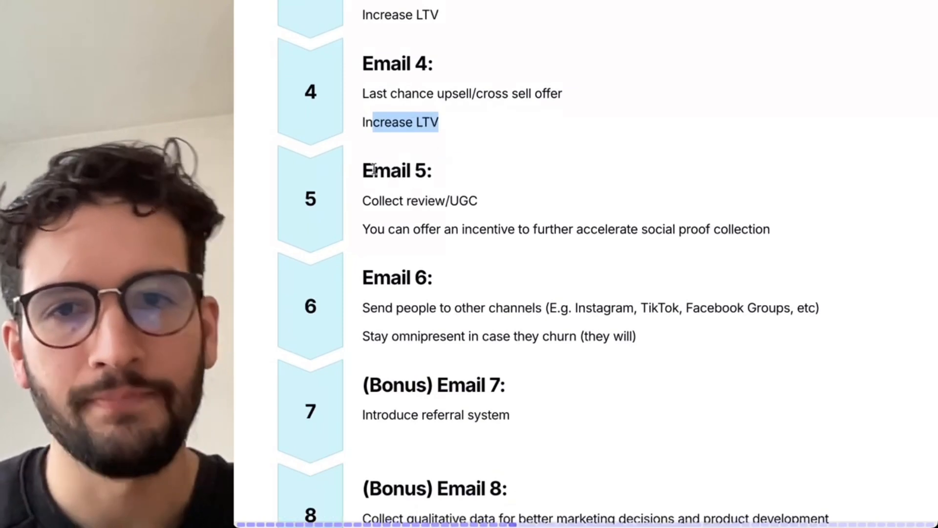
left_click(448, 174)
scroll(476, 181, "down", 1)
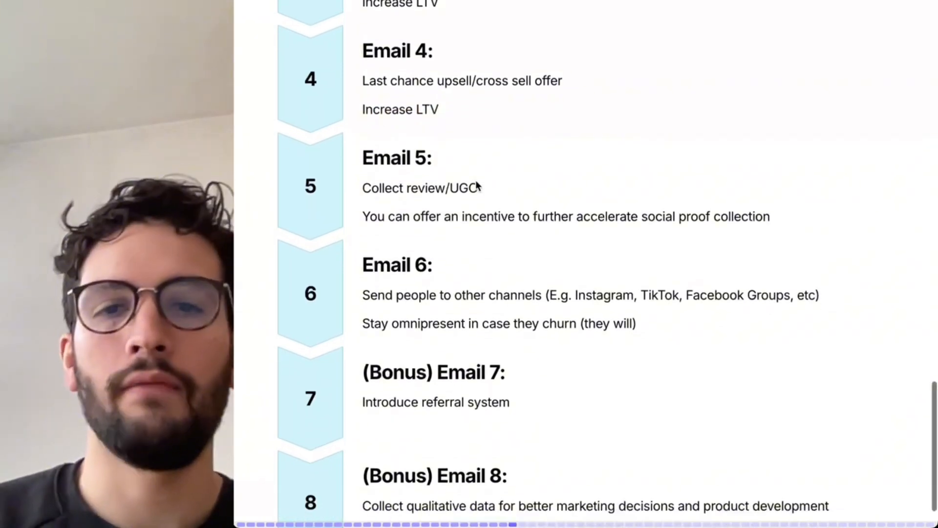
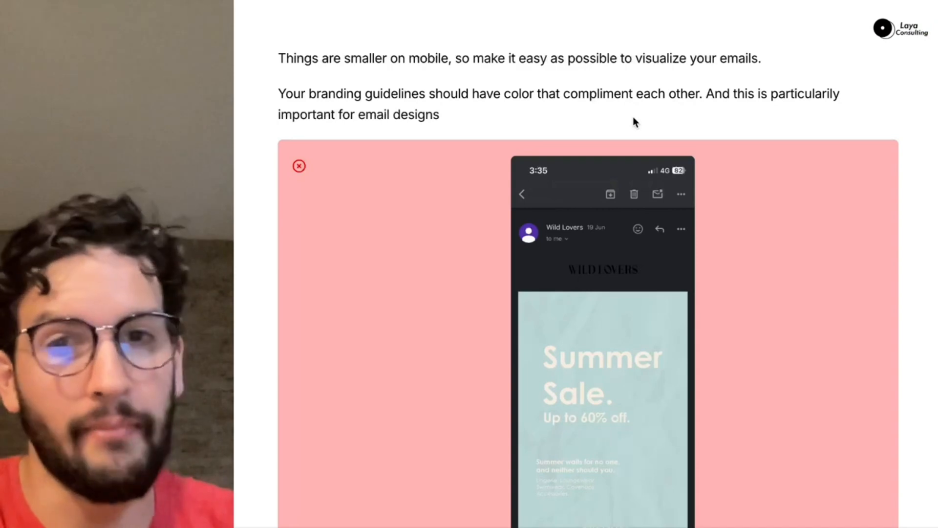
- Enlarge the Wild Lovers Summer Sale example to inspect its logo and text contrast, and close it again
left_click(600, 328)
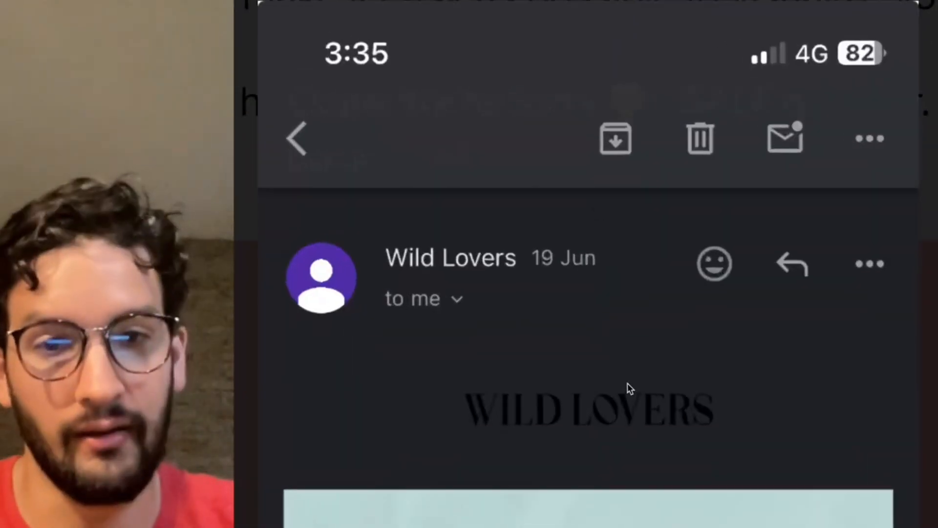
right_click(622, 382)
left_click(591, 385)
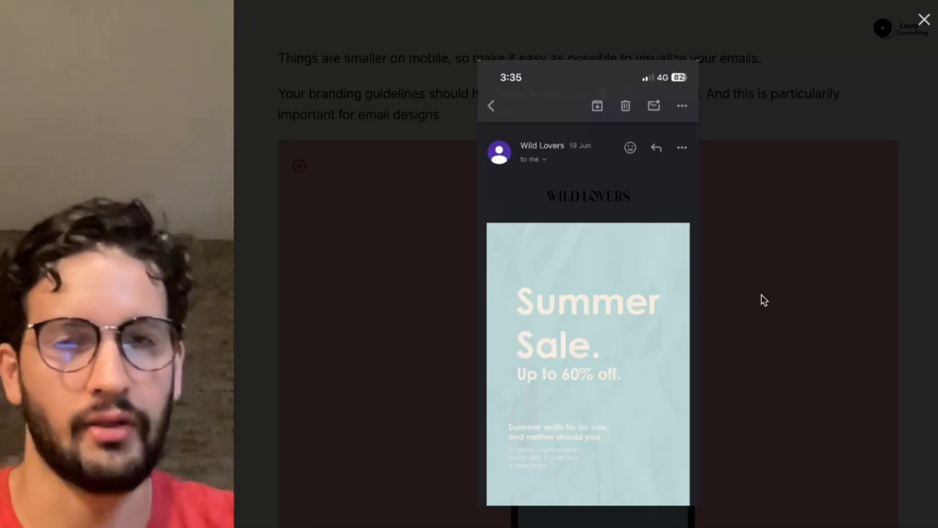
left_click(761, 296)
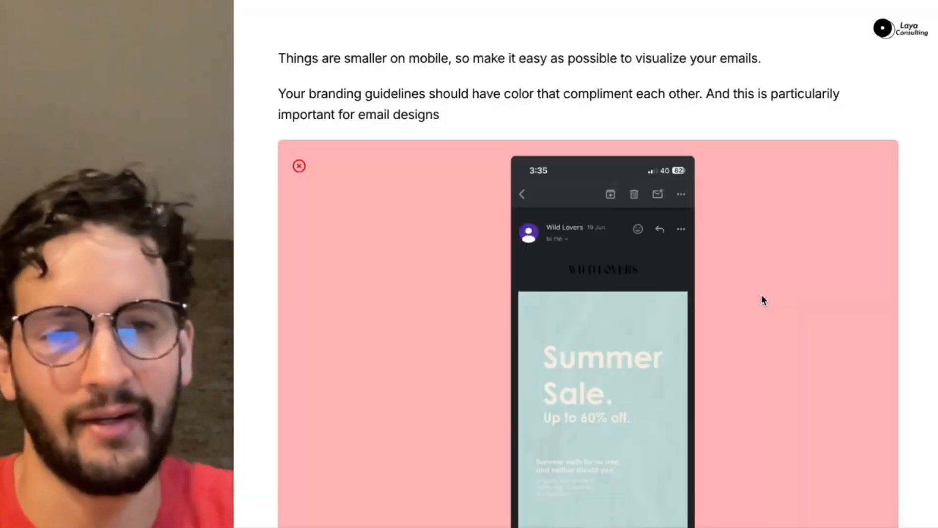
- Go to the large and clear fonts section and inspect its good and bad mobile email examples enlarged
scroll(762, 294, "down", 5)
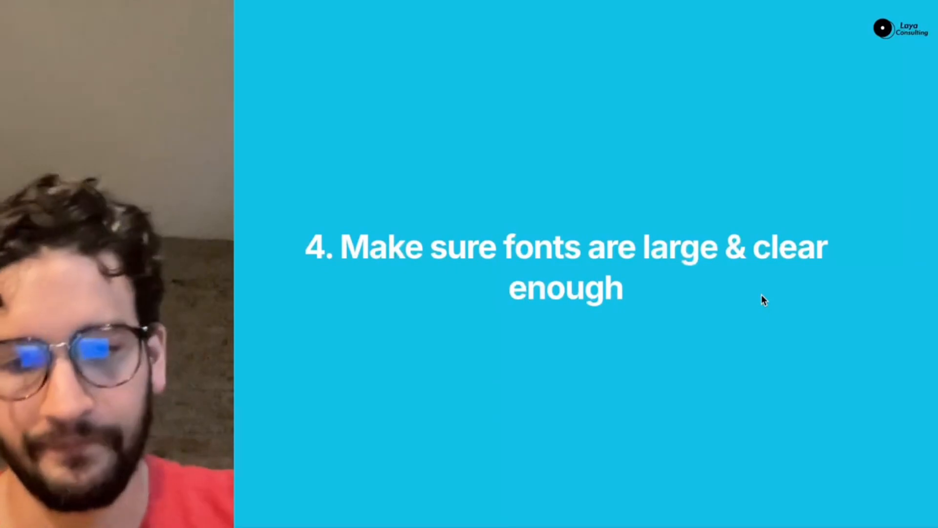
scroll(761, 299, "down", 3)
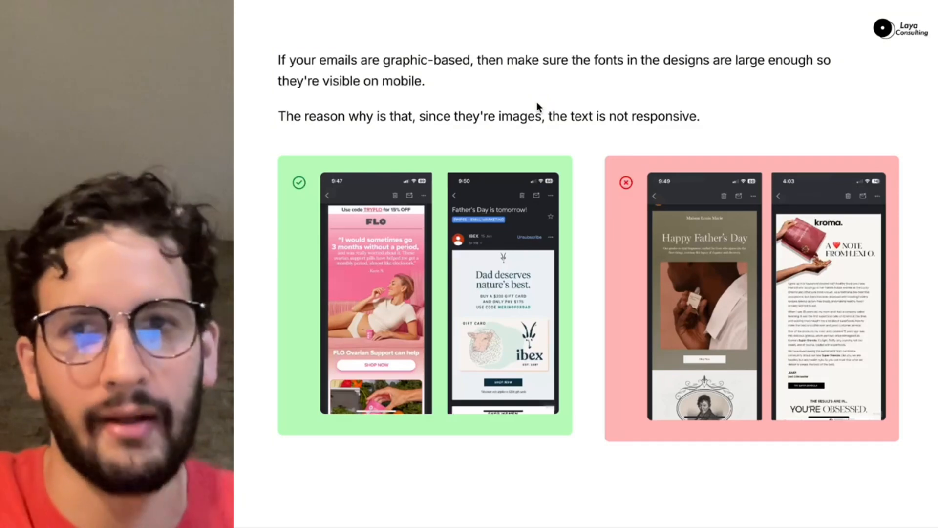
left_click(409, 191)
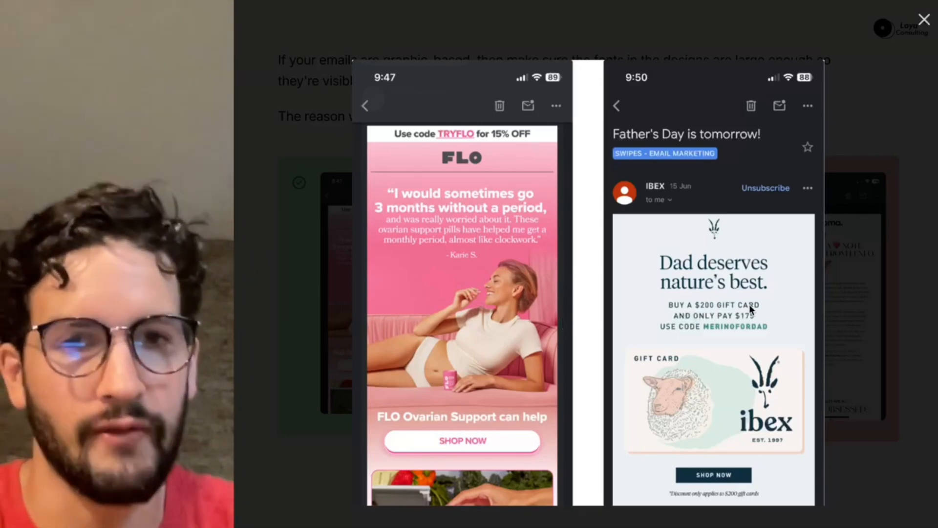
left_click(923, 249)
left_click(727, 258)
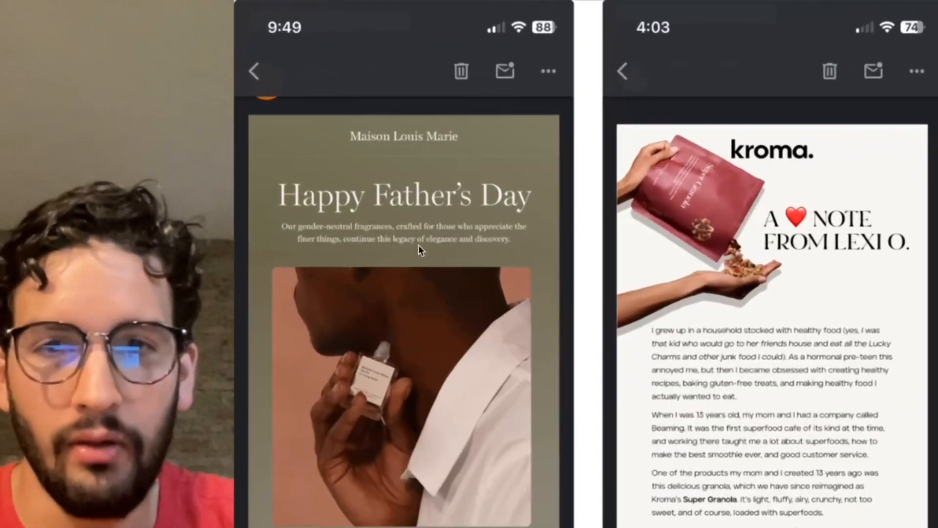
right_click(427, 234)
left_click(738, 376)
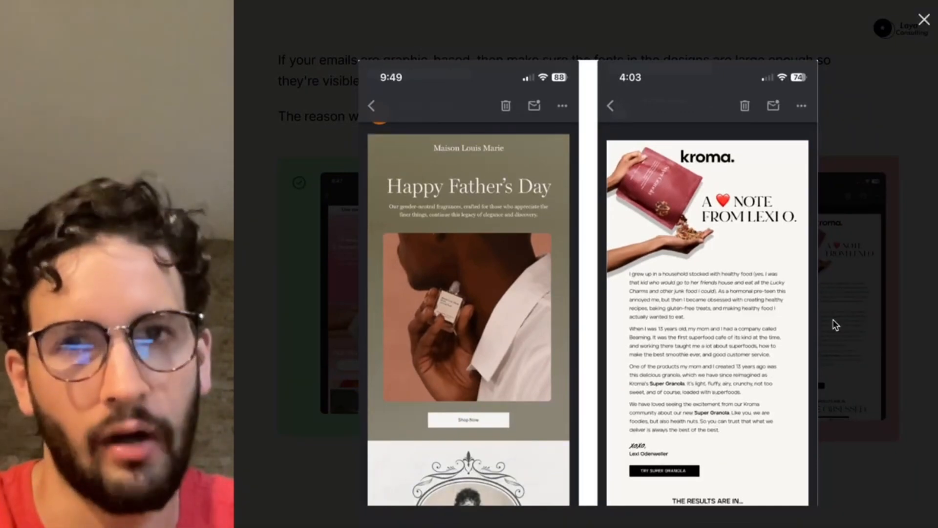
left_click(877, 221)
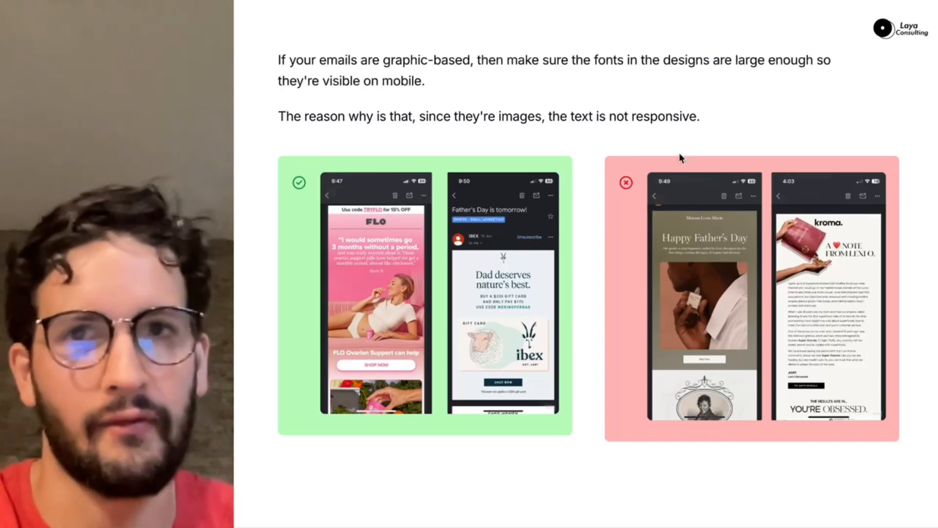
- Go to the white space section and compare its well-spaced and cramped mobile email examples enlarged
key("Right")
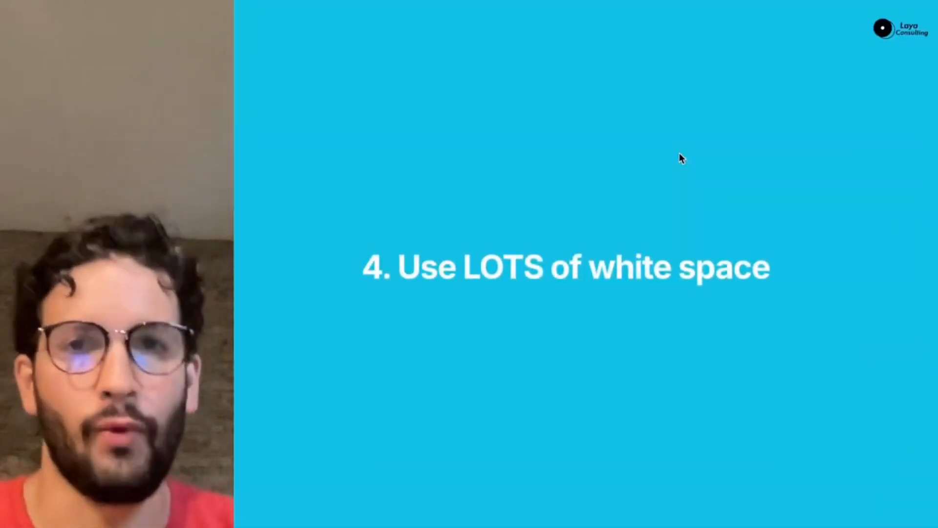
key("Right")
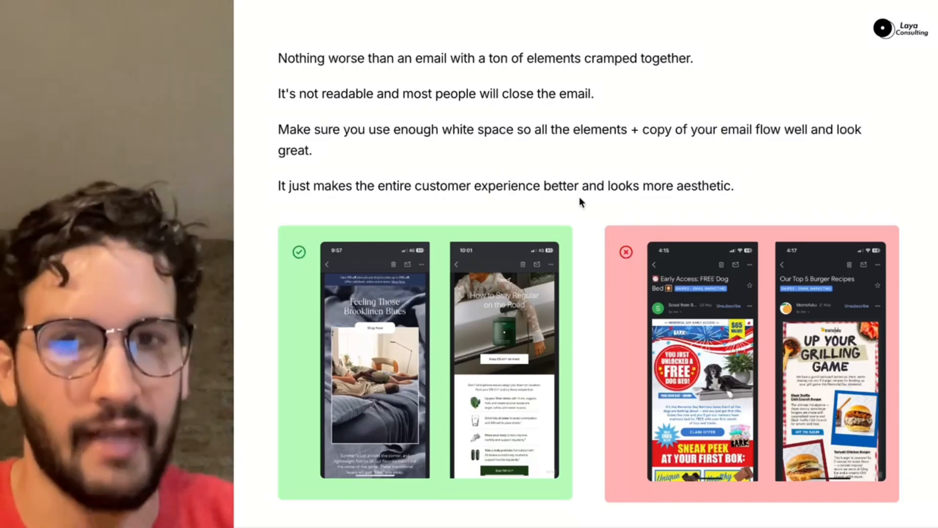
left_click(383, 351)
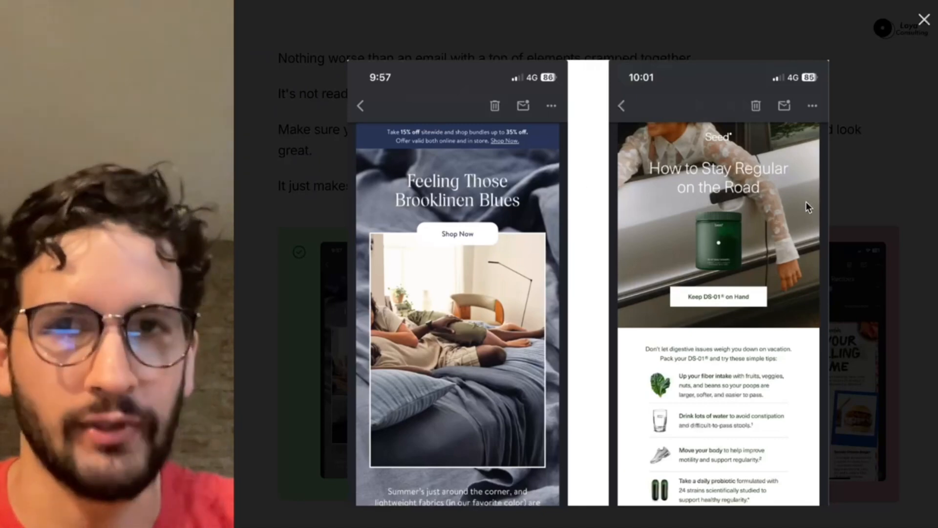
left_click(858, 220)
left_click(837, 296)
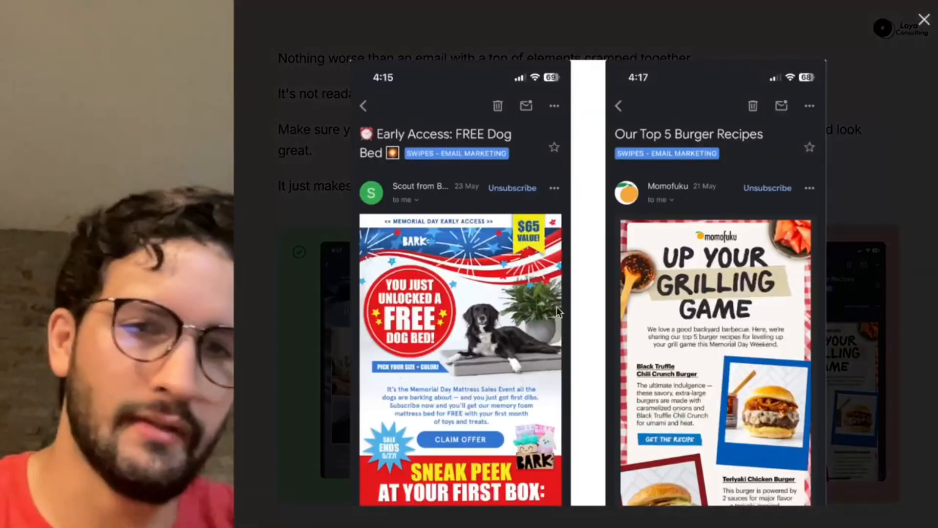
left_click(575, 323)
left_click(651, 346)
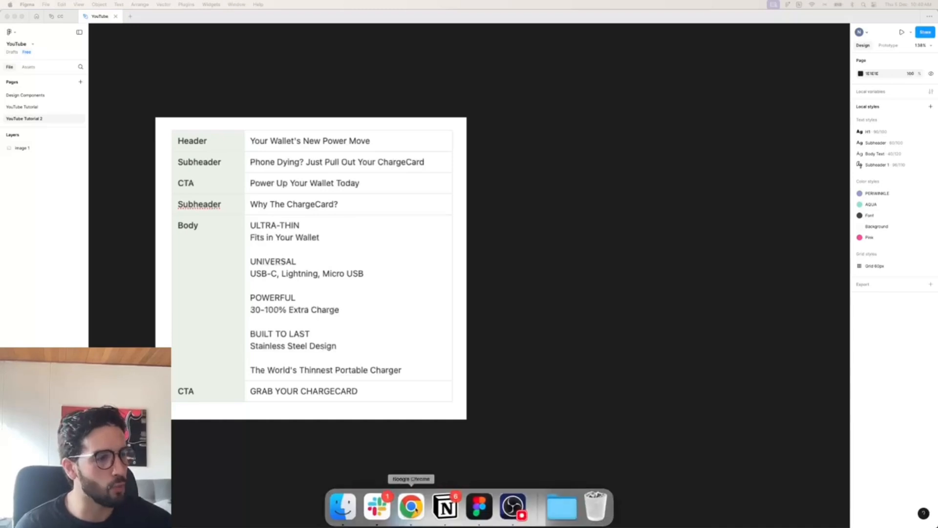
- Switch to Chrome to view the ChargeCard product page, and return to the Figma design file
left_click(412, 509)
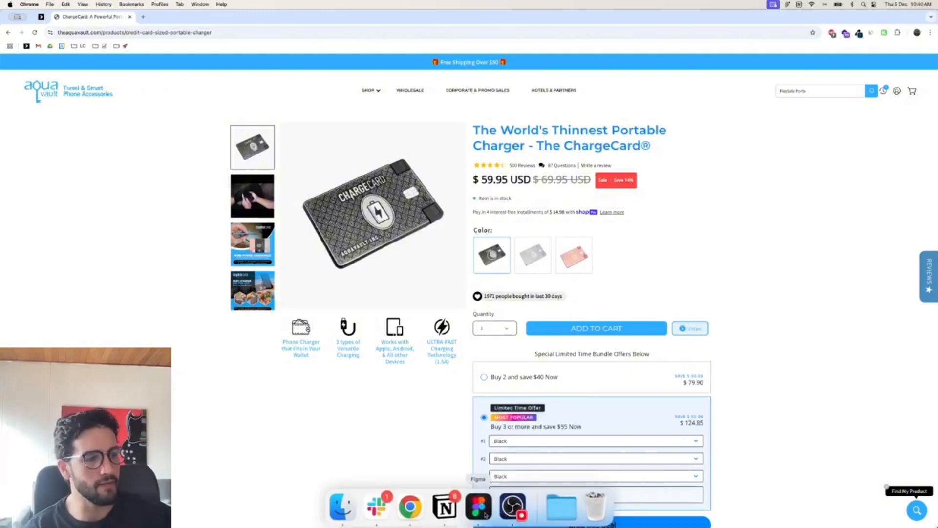
left_click(483, 513)
scroll(529, 275, "up", 1)
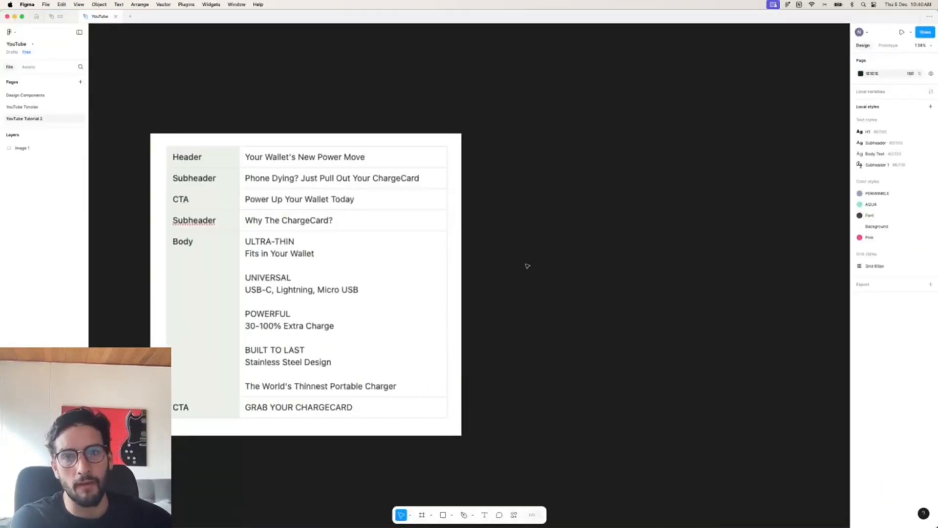
- Draw a wide, shallow frame about 580 by 67 on the empty canvas beside the email copy table
scroll(557, 263, "down", 2)
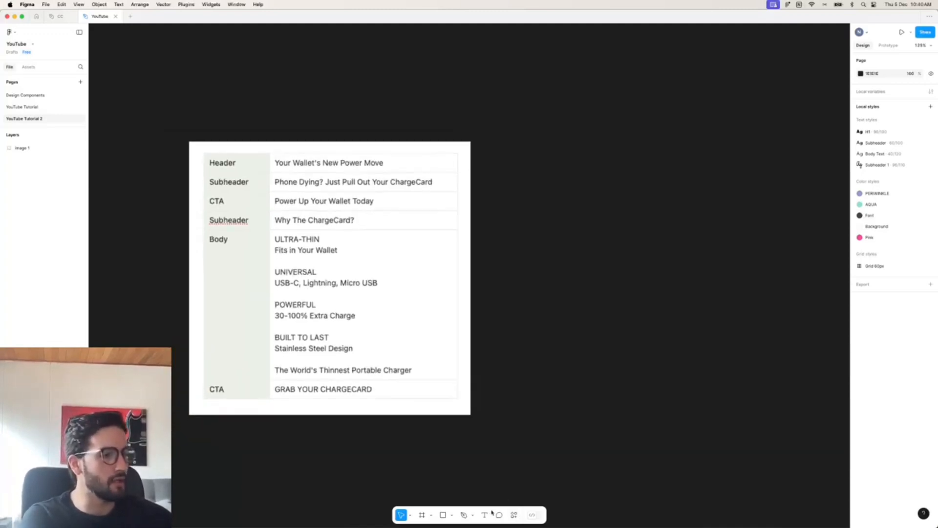
left_click(428, 515)
scroll(549, 395, "right", 2)
scroll(549, 396, "up", 2)
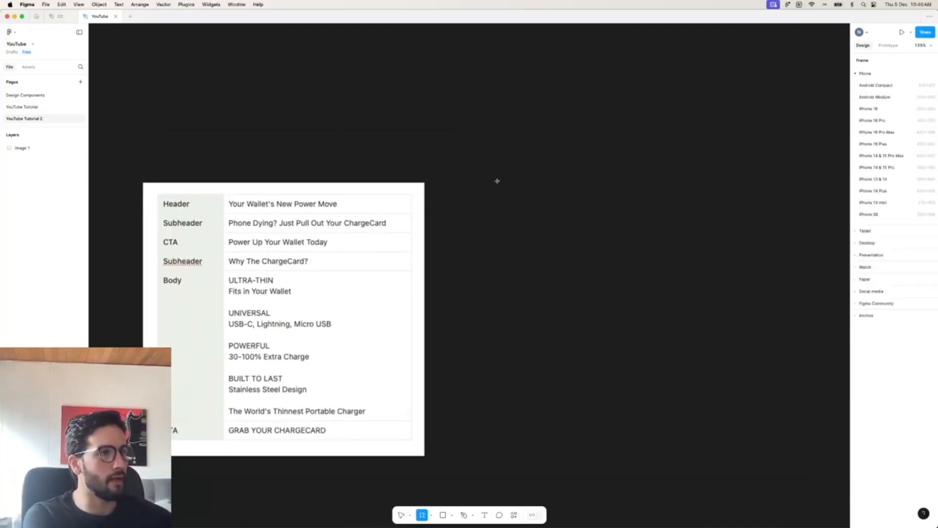
mouse_move(498, 183)
left_mouse_down()
mouse_move(667, 190)
mouse_move(762, 211)
left_mouse_up()
scroll(713, 142, "right", 1)
scroll(714, 143, "up", 1)
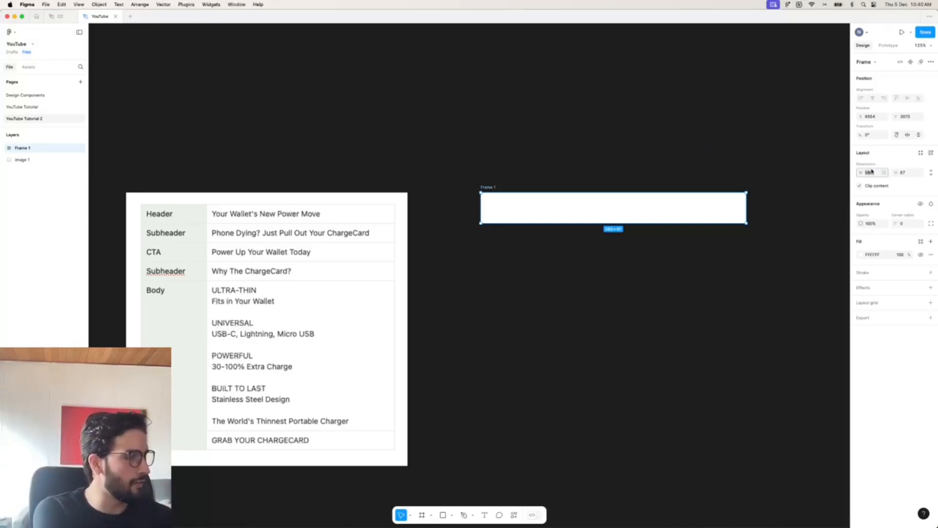
- Set the frame's width to 600 and stretch its height to about 1600
type("0")
key("Return")
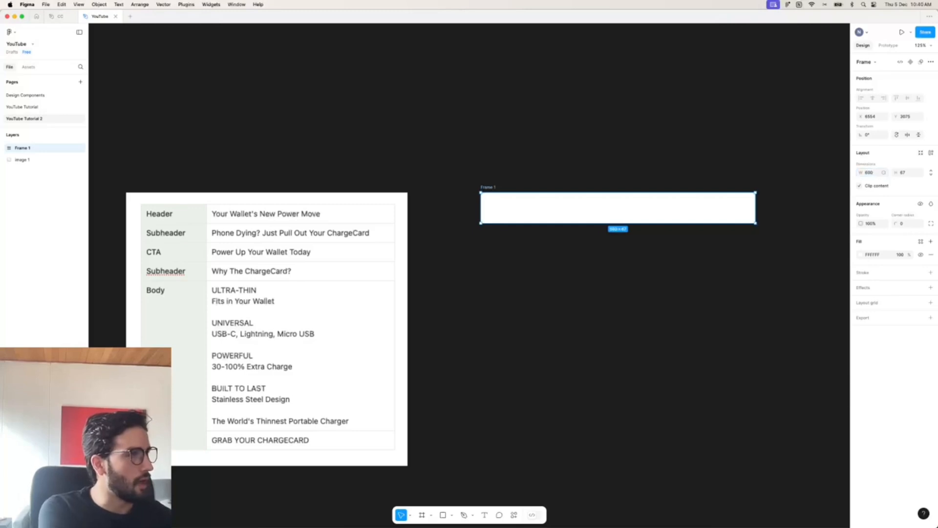
scroll(745, 364, "down", 2)
scroll(666, 295, "down", 5)
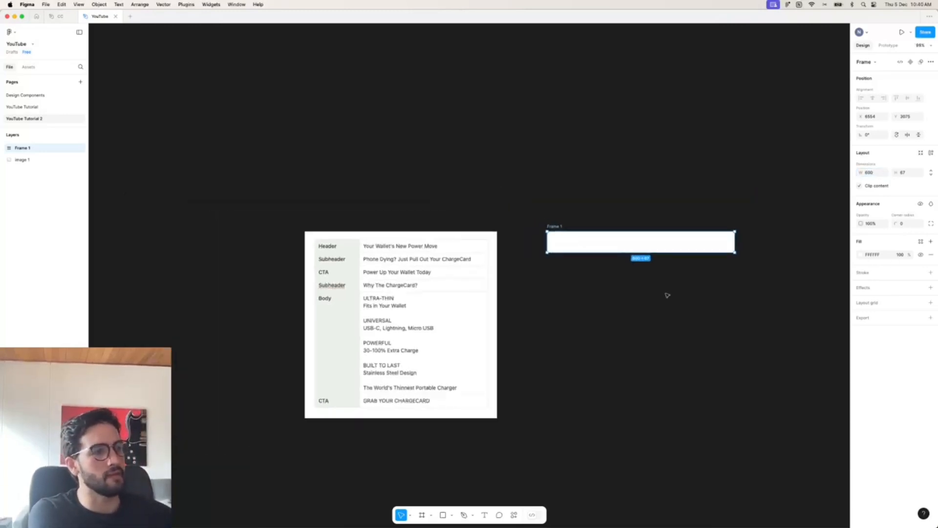
left_click_drag(593, 270, 594, 520)
mouse_move(586, 419)
left_mouse_down()
mouse_move(593, 403)
mouse_move(593, 421)
left_mouse_up()
scroll(652, 419, "down", 1)
left_click_drag(597, 497, 597, 510)
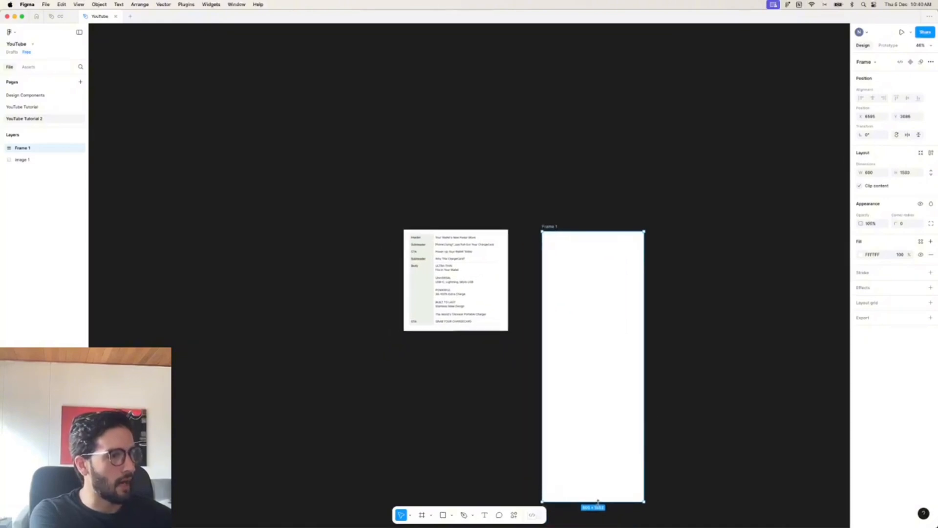
- Switch to Chrome to view the free-shipping bar on the ChargeCard product page, and return to the Figma design file
mouse_move(537, 525)
left_click(418, 512)
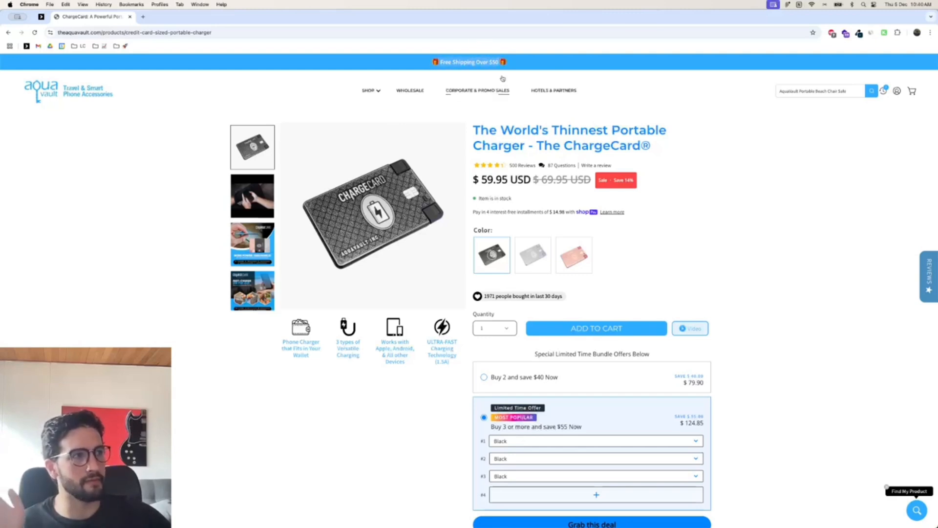
mouse_move(595, 525)
left_click(479, 506)
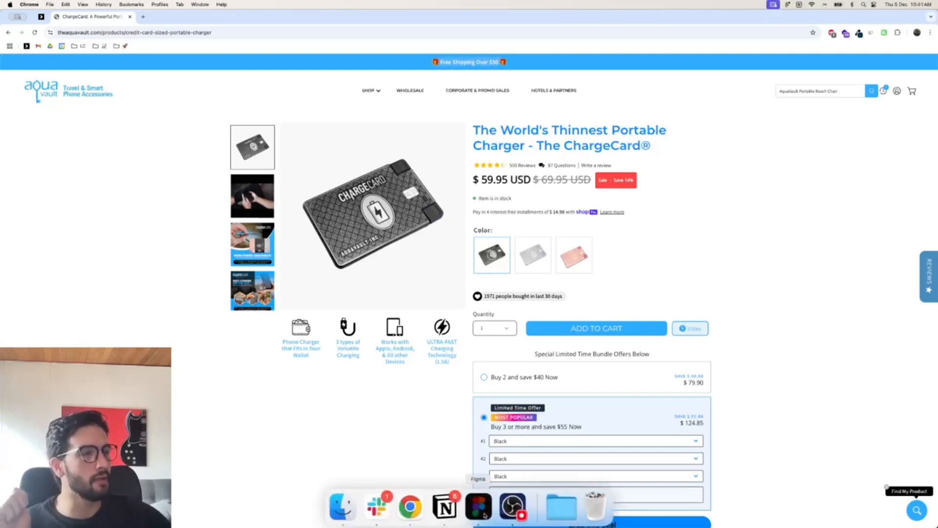
- Draw a full-width banner rectangle about 600 by 70 along the upper edge of the email frame
scroll(632, 216, "right", 3)
scroll(630, 233, "up", 5)
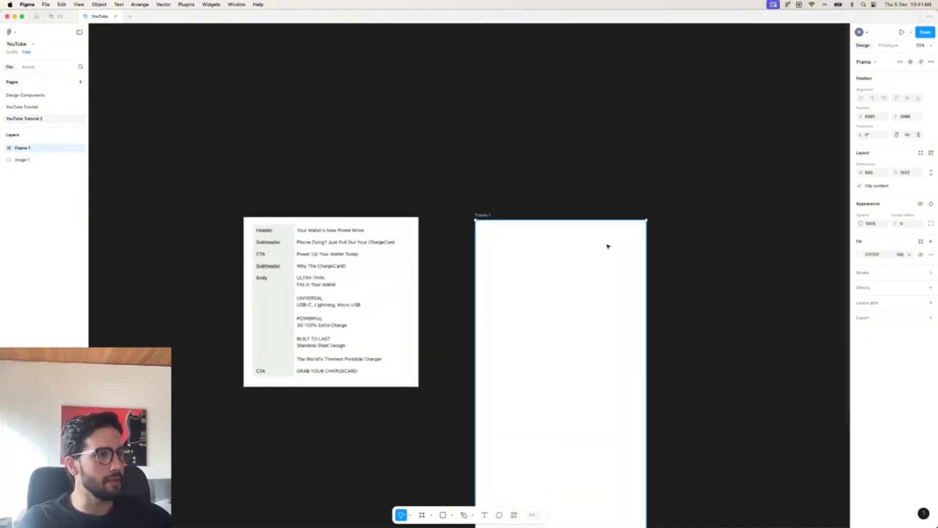
left_click(672, 233)
scroll(671, 233, "right", 2)
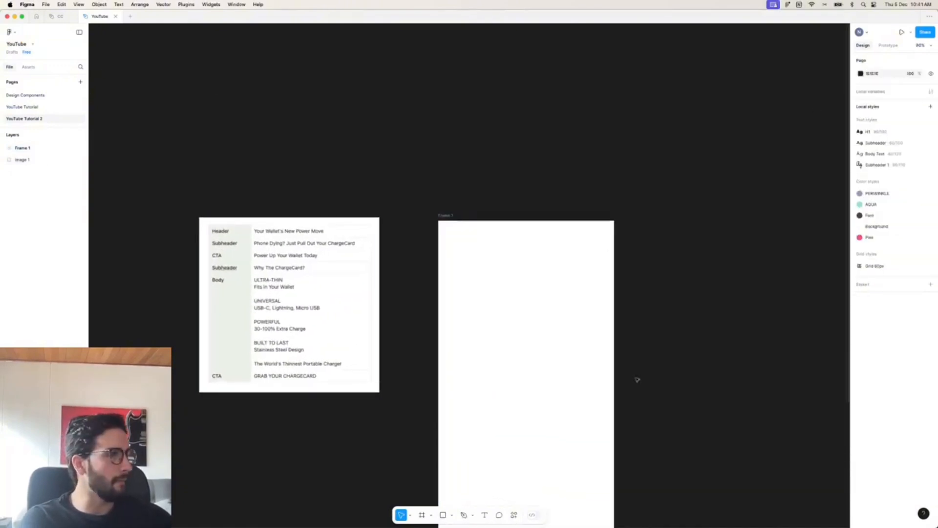
left_click(443, 515)
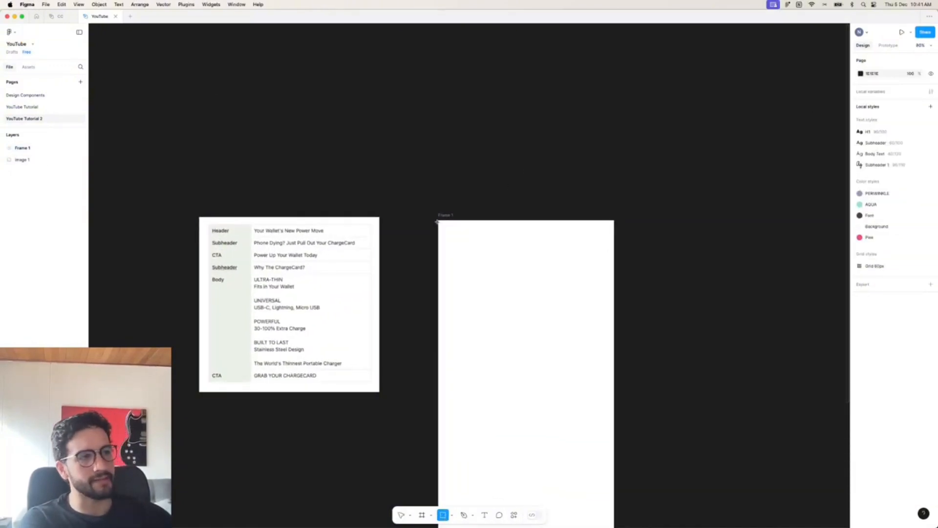
left_click_drag(439, 220, 615, 240)
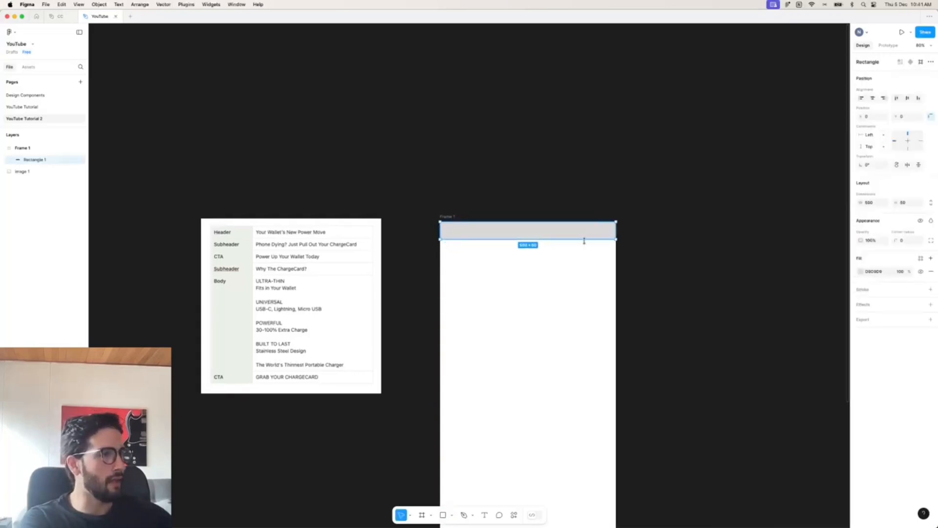
- Switch to Chrome and sample the blue of the product page's free-shipping bar with the colour picker extension
left_click(411, 508)
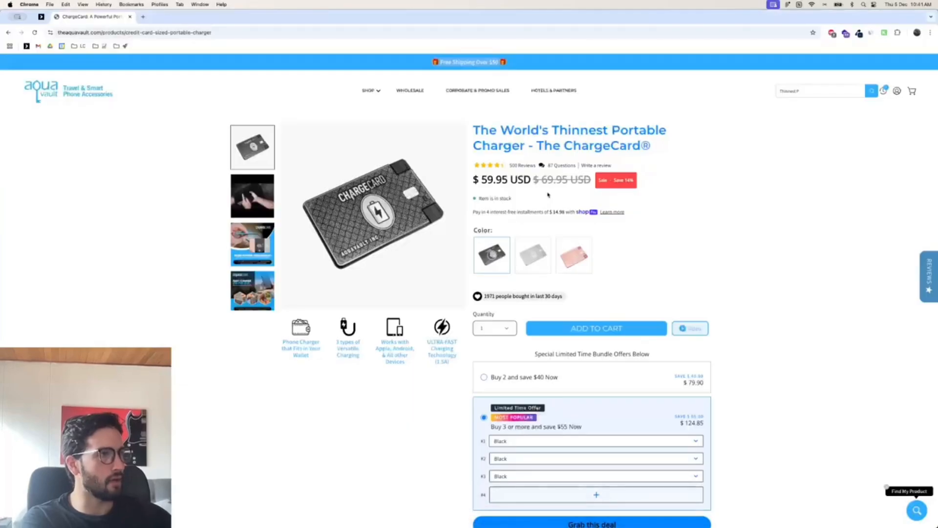
left_click(859, 34)
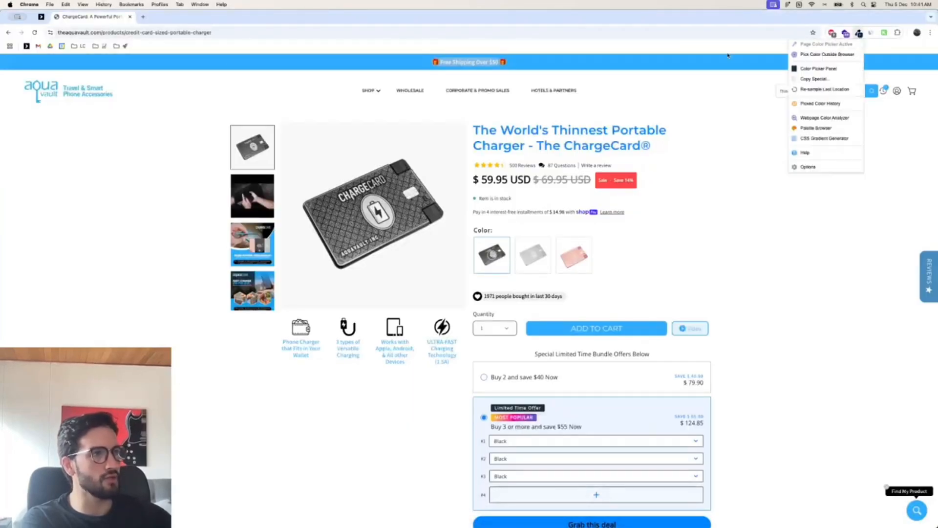
left_click(825, 45)
left_click(182, 81)
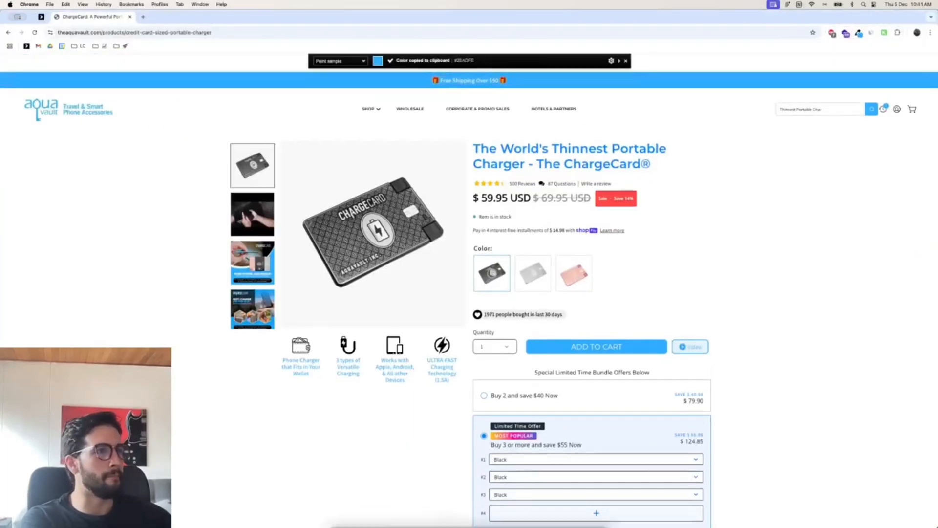
- Return to Figma and fill the banner rectangle with the copied blue, 2EADFE
left_click(479, 508)
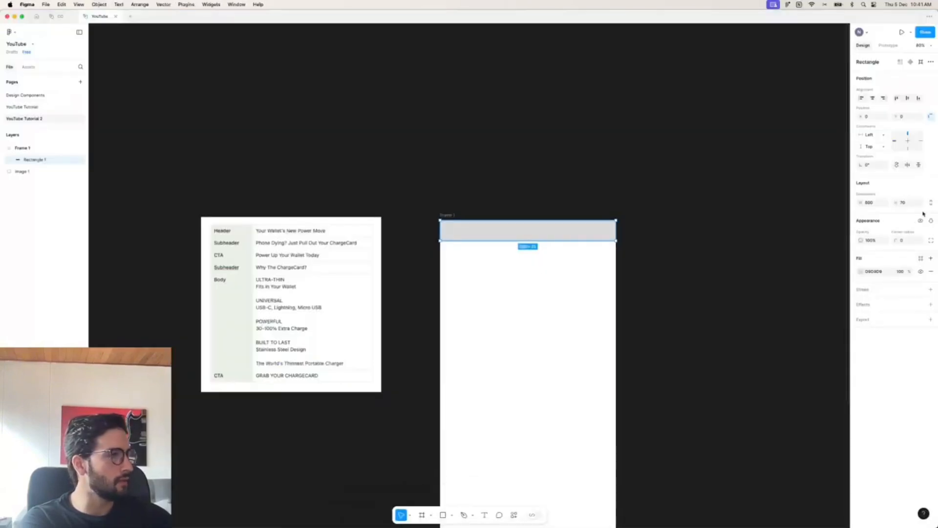
left_click(874, 271)
key("super+v")
left_click(747, 201)
- Add the text "Free Shipping Over $50" with a truck emoji to the blue banner, and fit its box near the banner's centre
scroll(633, 275, "up", 3)
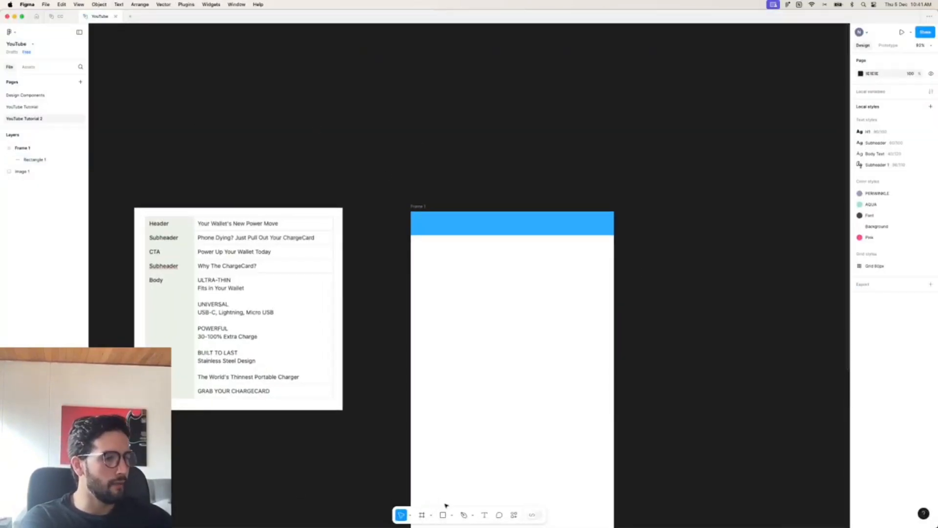
left_click(482, 515)
left_click_drag(434, 215, 602, 228)
type("F")
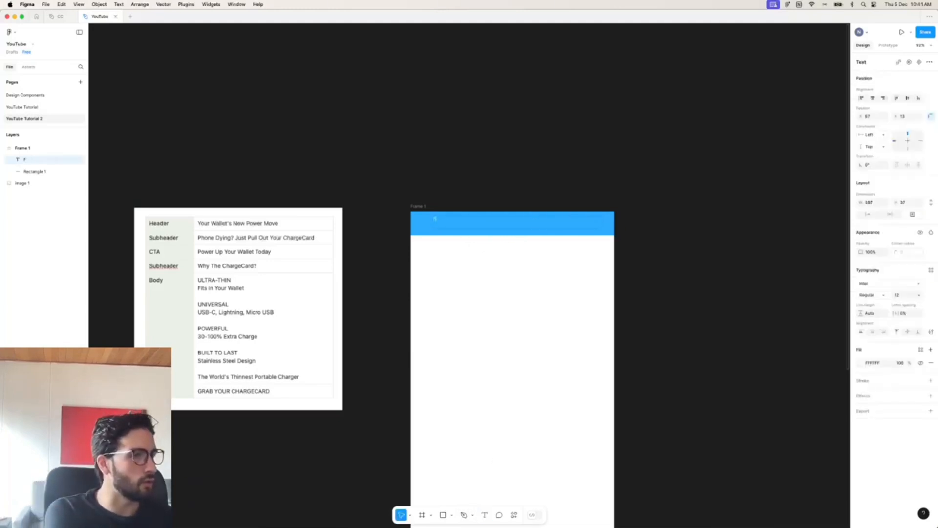
type("ree Shipping Over $50")
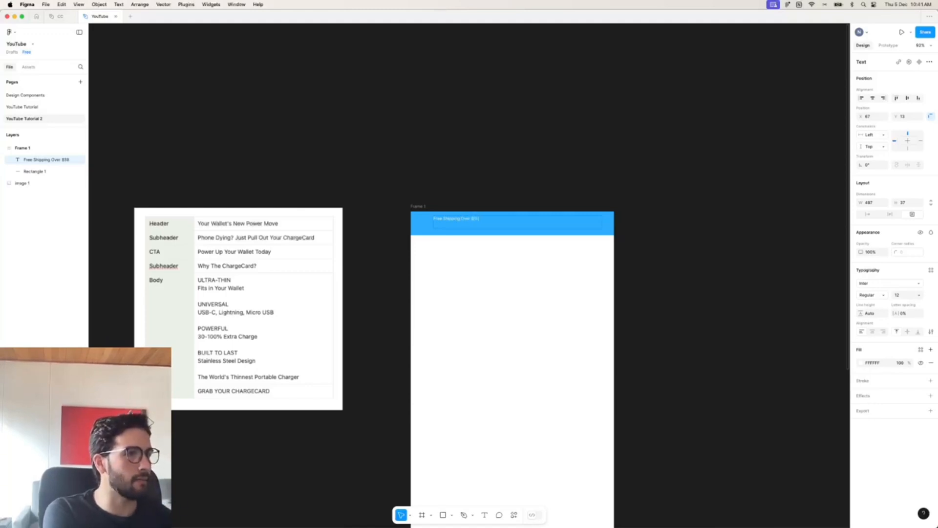
key("ctrl+super+space")
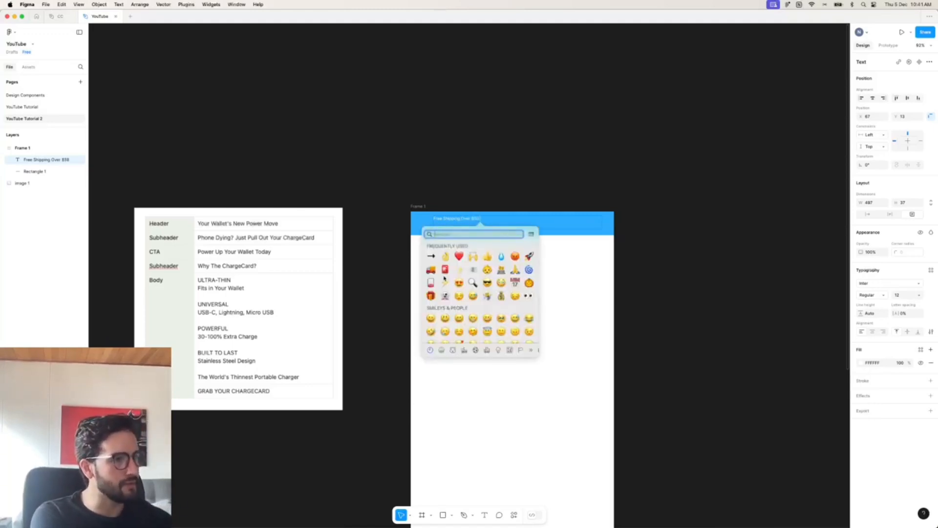
key("Escape")
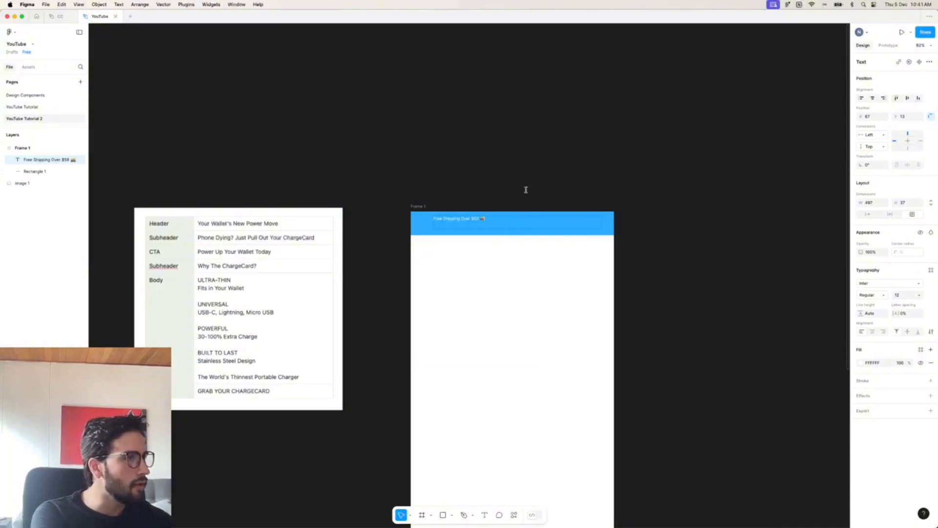
left_click(889, 214)
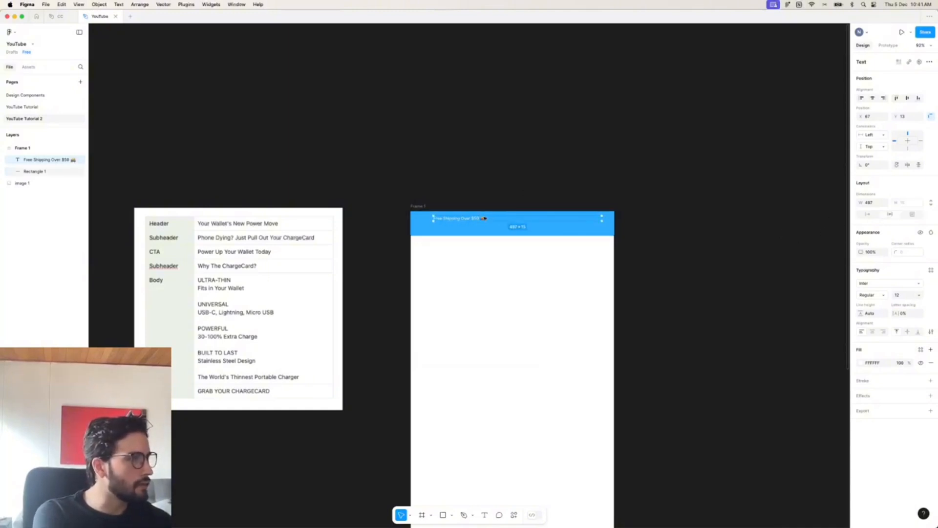
left_click_drag(602, 219, 524, 225)
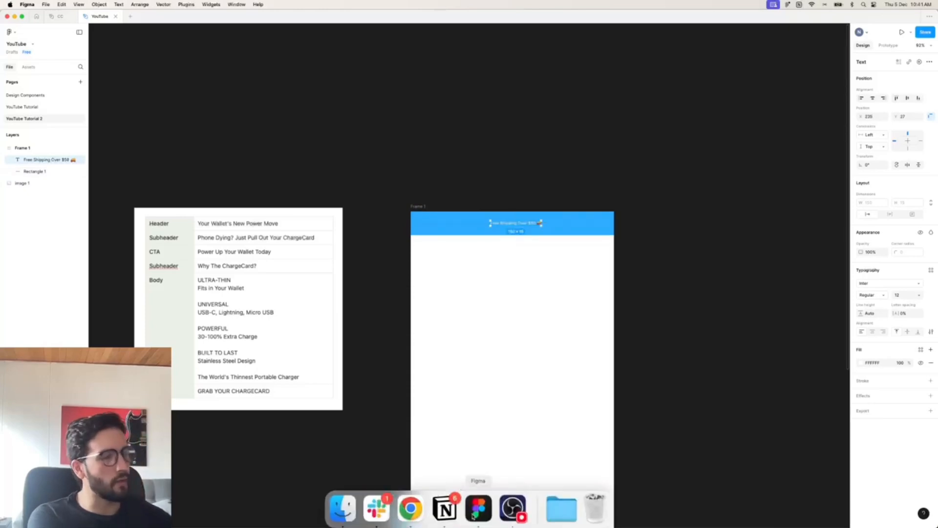
- Switch to Chrome and inspect the ChargeCard product title's heading to identify its font
left_click(409, 509)
right_click(733, 173)
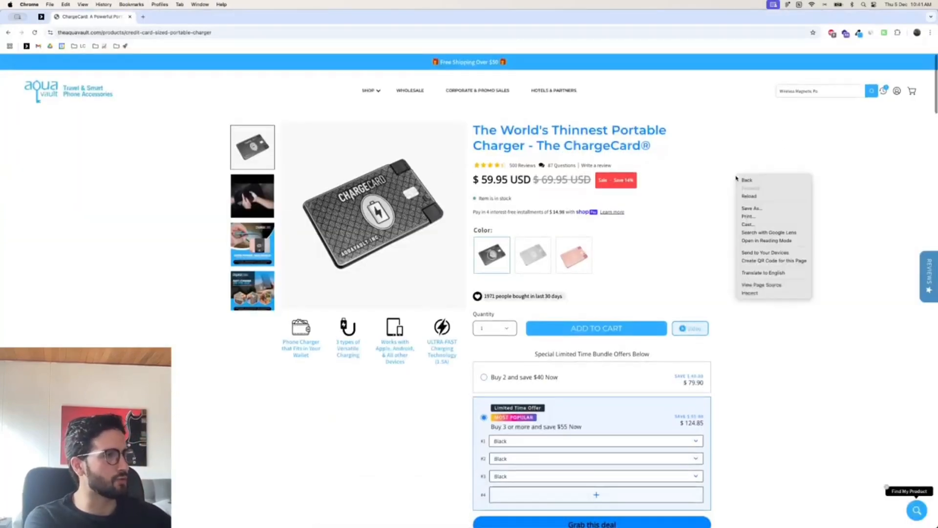
left_click(760, 292)
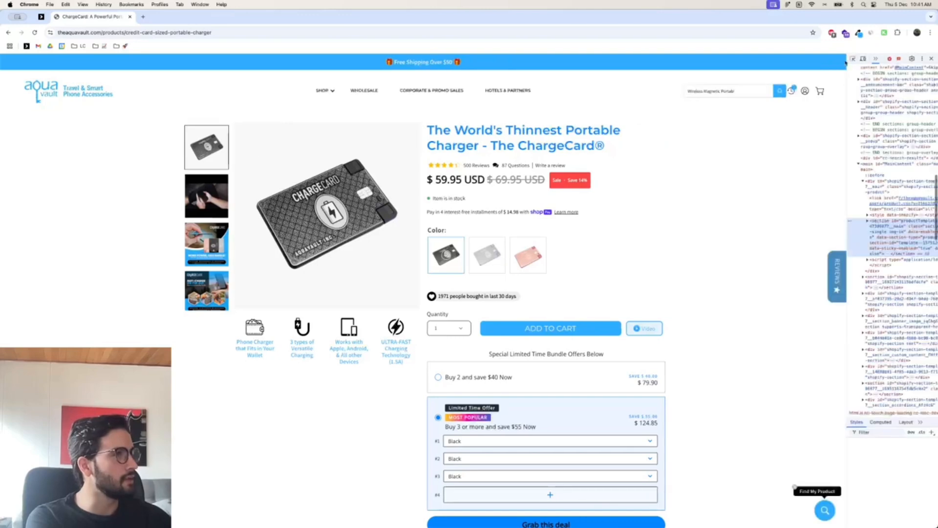
left_click(852, 58)
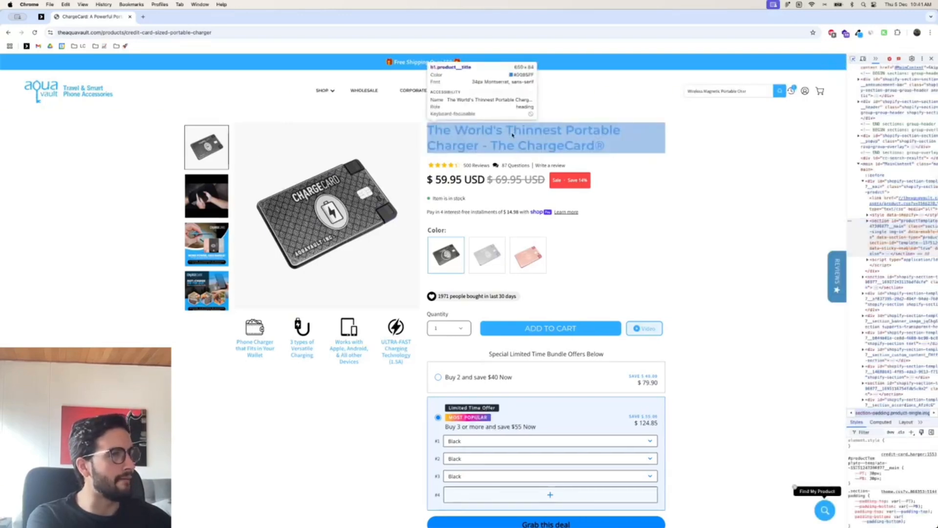
left_click(513, 137)
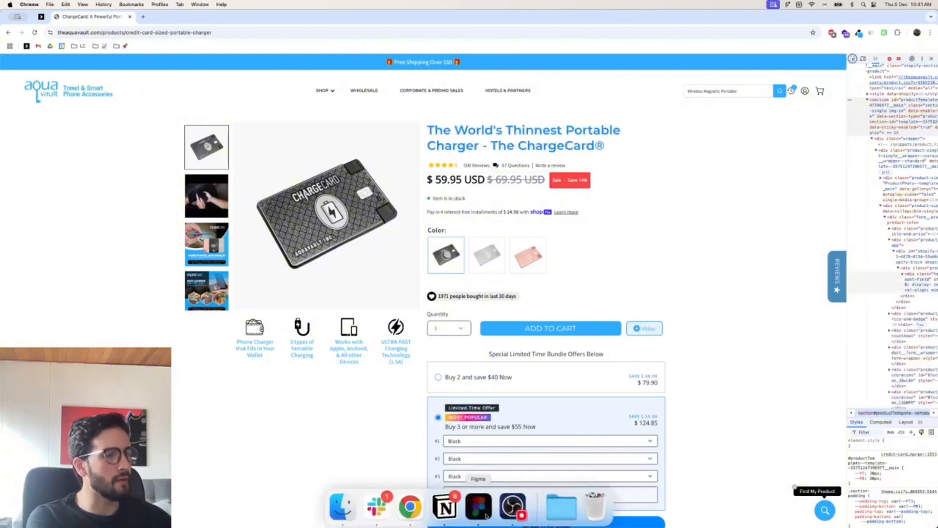
- Return to Figma and set the free-shipping text's font to Montserrat
left_click(485, 516)
scroll(523, 249, "up", 5)
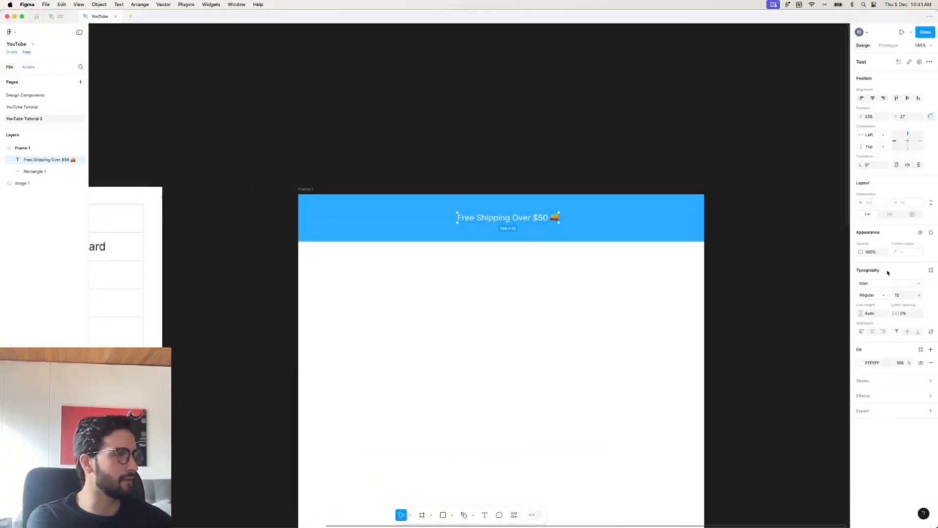
left_click(879, 286)
type("mont")
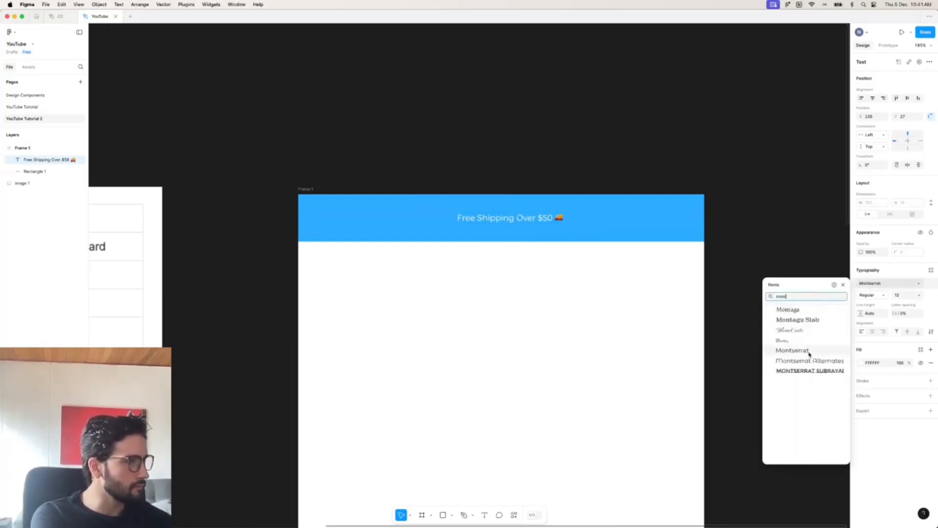
left_click(810, 352)
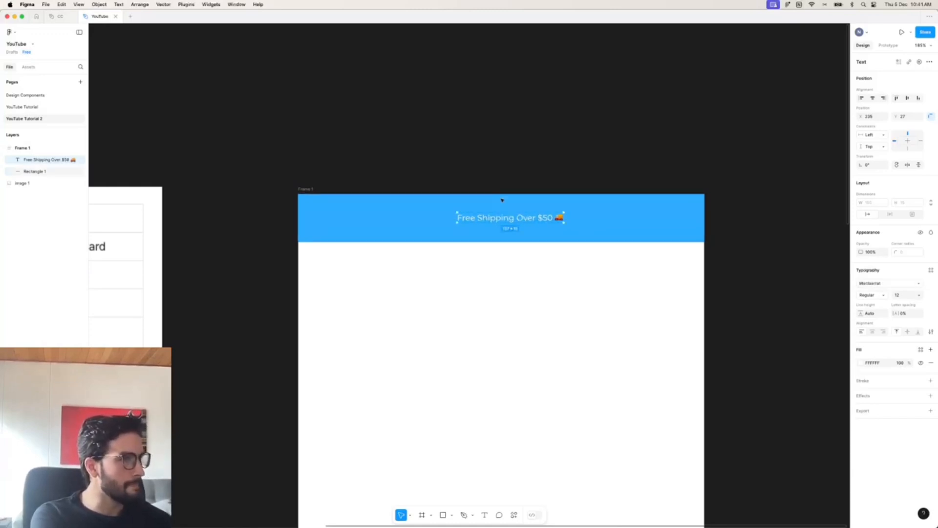
- Set the free-shipping text's size to 18 and align it to the centre of the blue banner
scroll(583, 237, "down", 3, "ctrl")
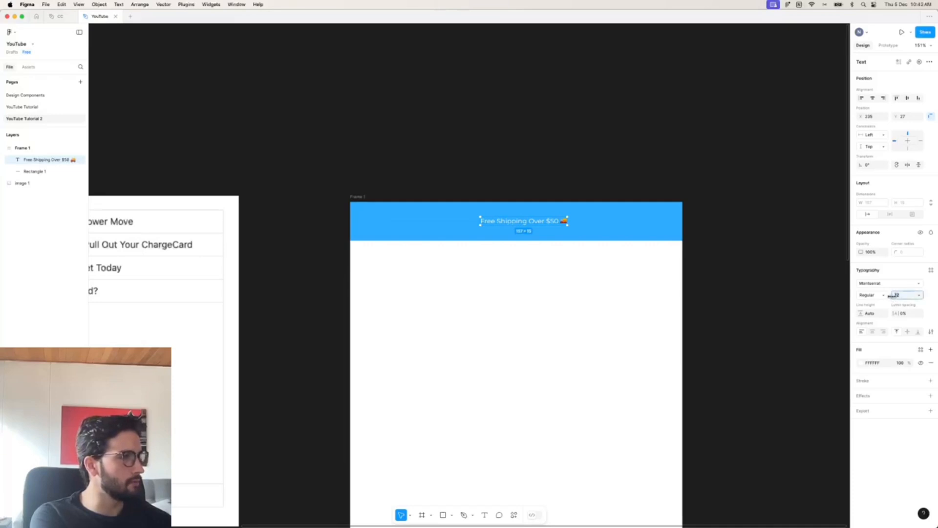
type("18")
key("Return")
left_click(593, 210, "shift")
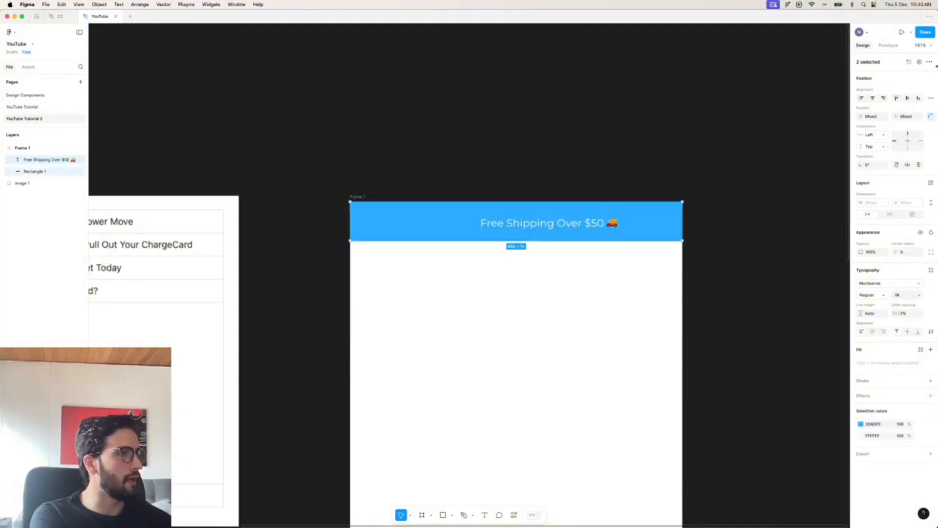
left_click(874, 98)
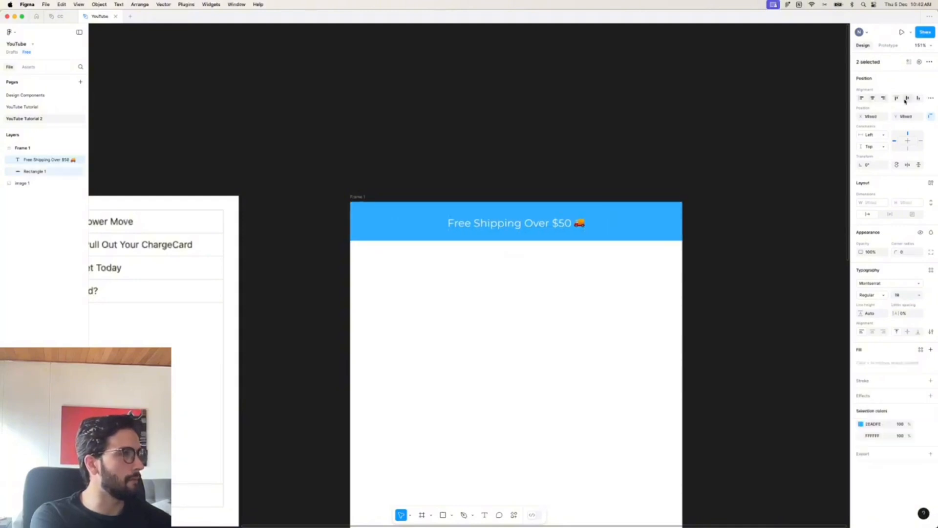
left_click(653, 132)
scroll(673, 164, "down", 3)
scroll(672, 169, "down", 2)
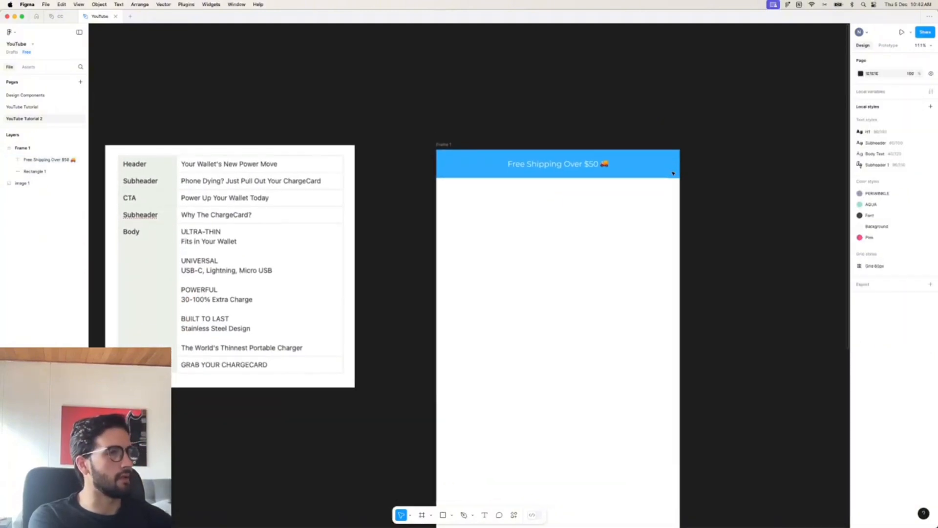
scroll(673, 173, "down", 1)
scroll(675, 210, "down", 2)
scroll(675, 210, "right", 3)
scroll(675, 210, "up", 2)
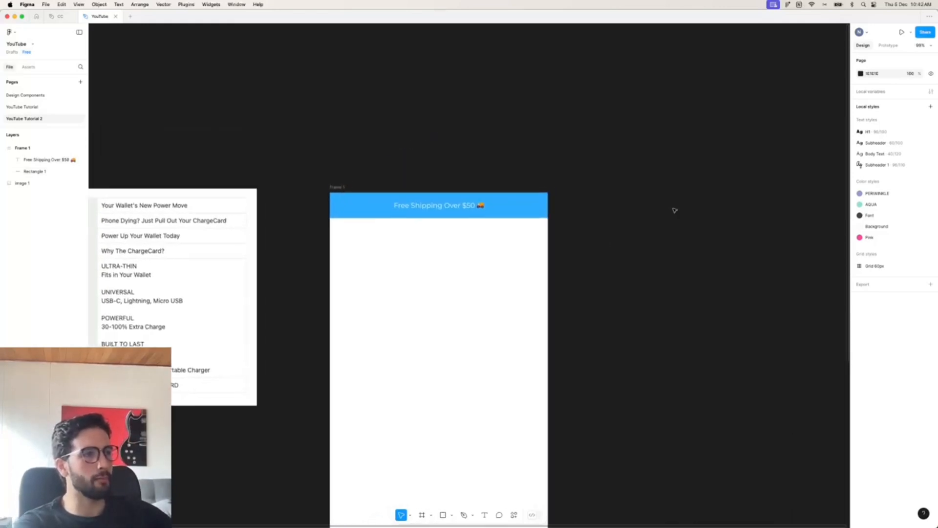
scroll(675, 210, "down", 2)
scroll(638, 218, "right", 3)
scroll(565, 201, "left", 3)
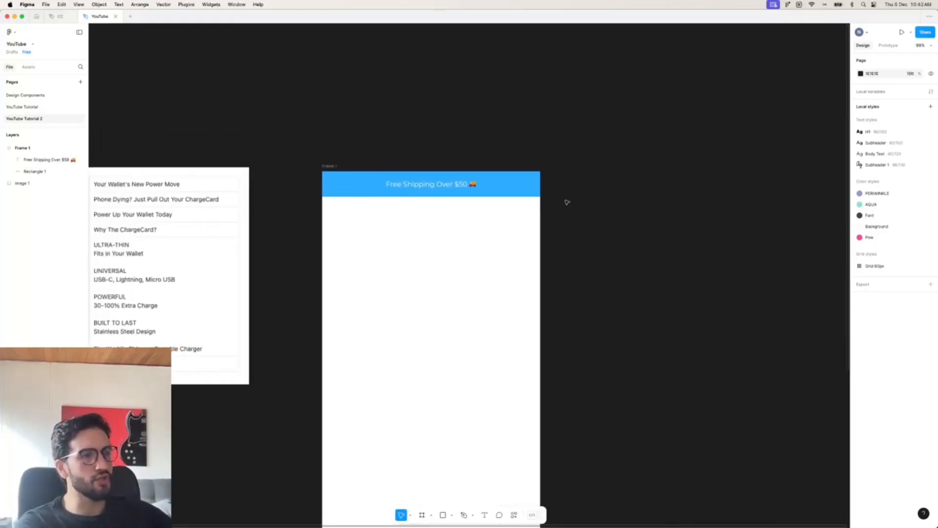
scroll(566, 202, "left", 1)
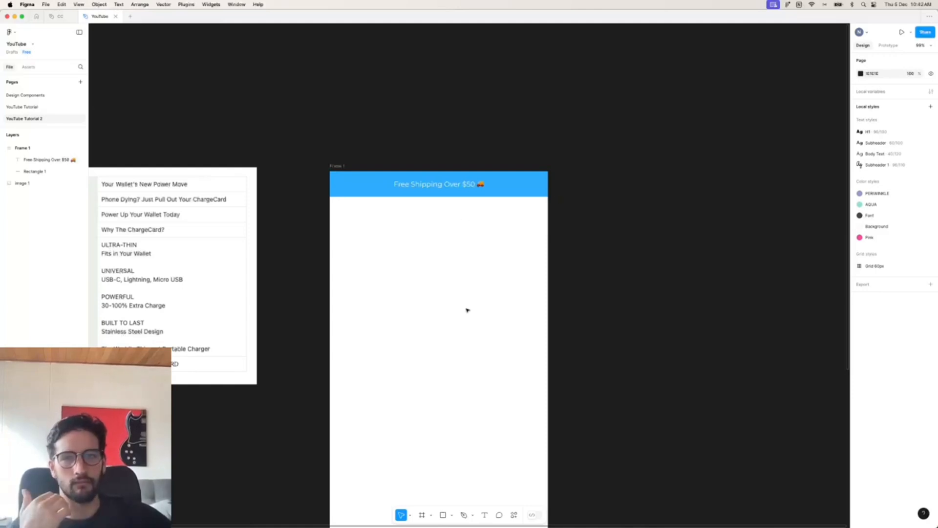
- Reduce the blue banner's height to about 55 and centre the free-shipping text vertically within it
left_click(493, 194)
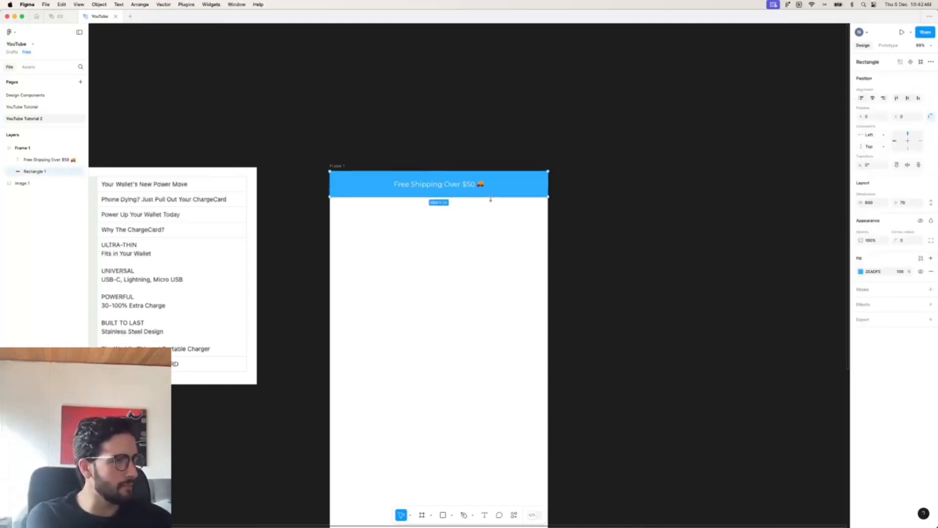
left_click_drag(490, 196, 490, 191)
left_click(465, 186, "shift")
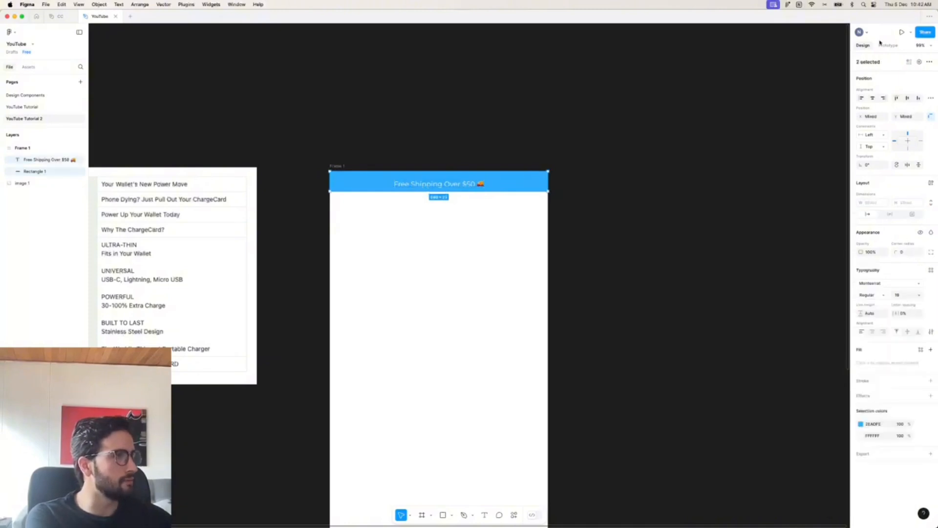
left_click(907, 99)
left_click(574, 144)
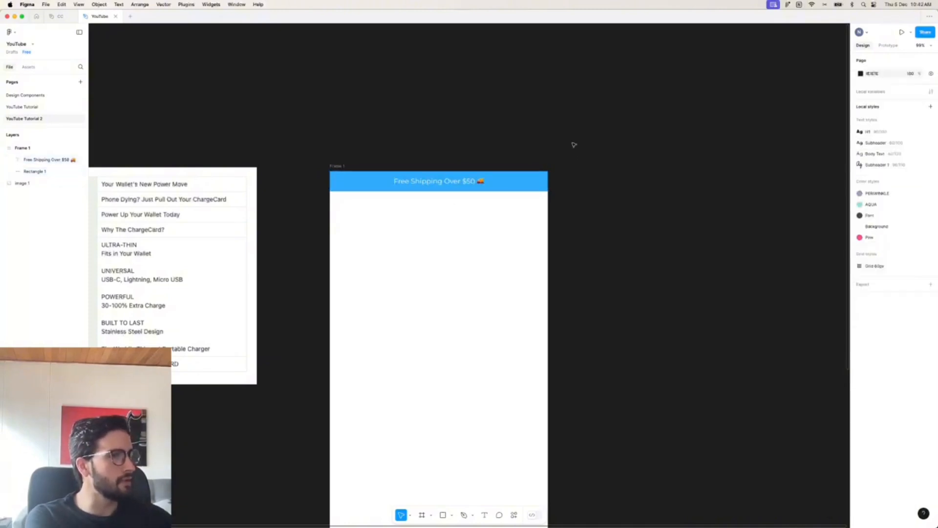
- Set the free-shipping text's size to 18 and centre it horizontally on the banner
left_click(455, 180)
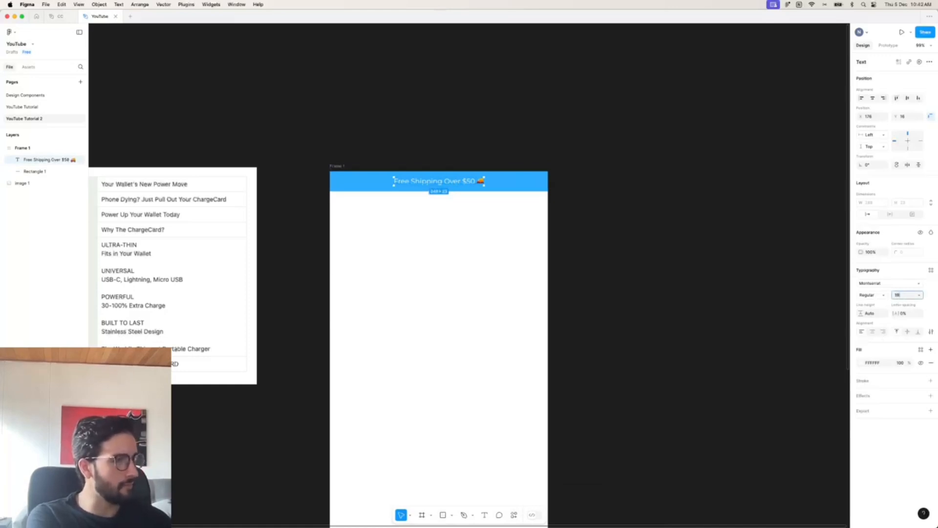
key("Return")
left_click(528, 190, "shift")
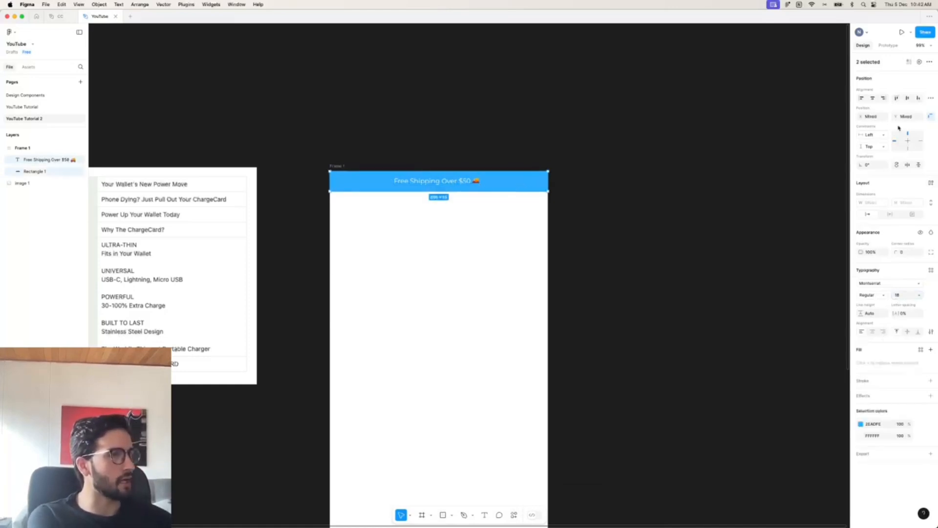
left_click(874, 99)
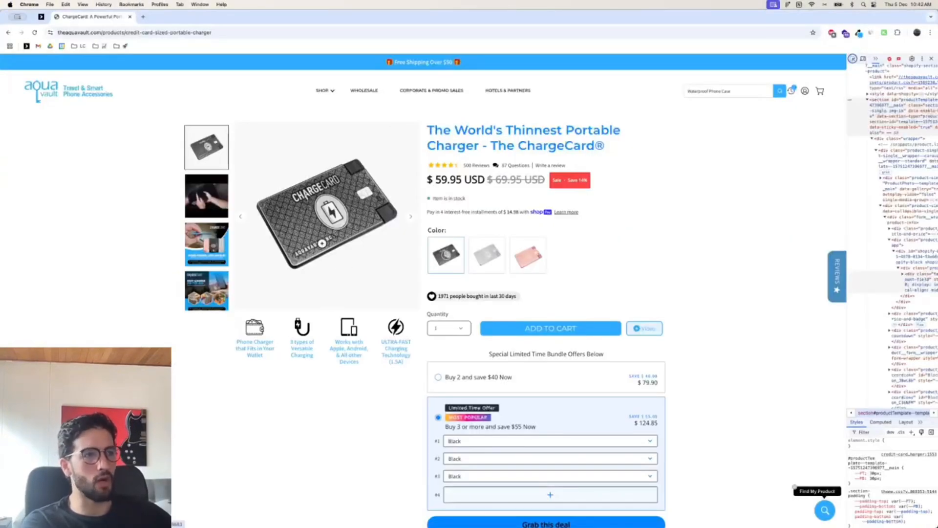
- Switch to Chrome and look through the ChargeCard gallery images and product page sections for a suitable hero picture
left_click(220, 207)
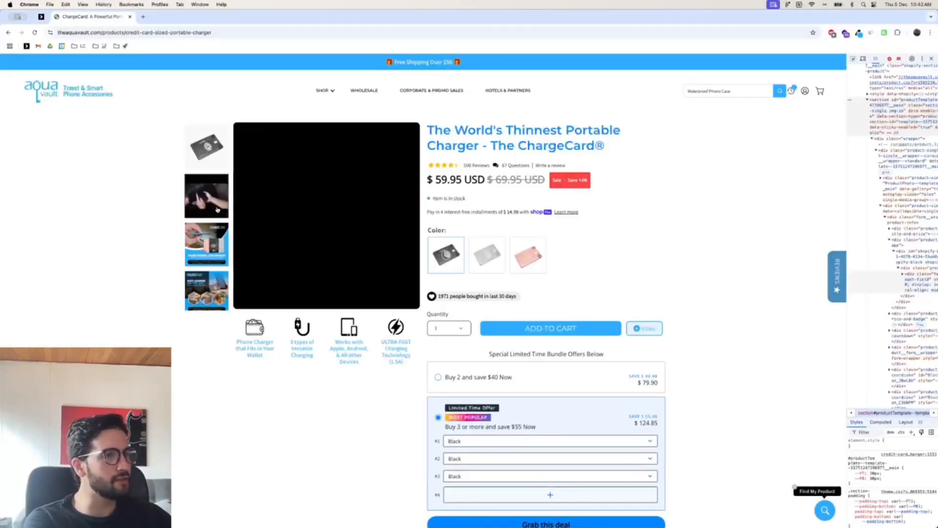
scroll(225, 253, "down", 2)
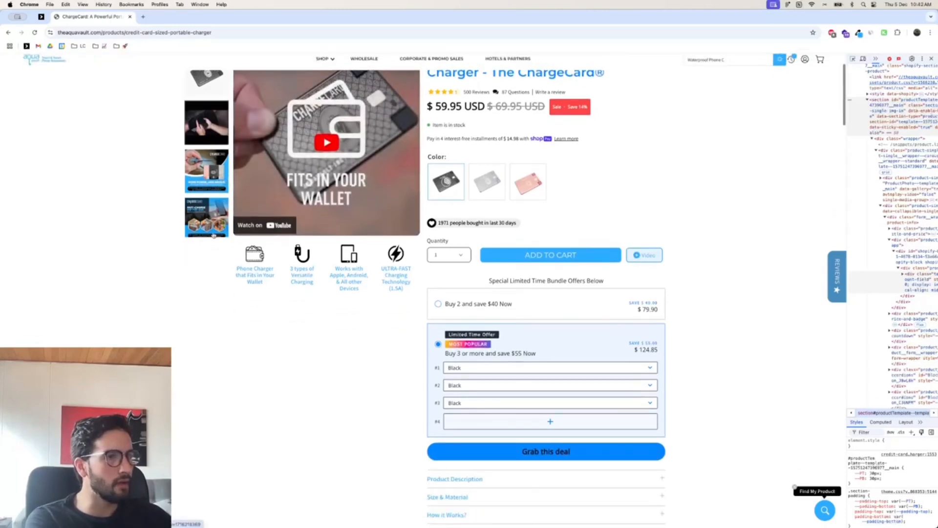
left_click(213, 181)
scroll(365, 230, "up", 1)
left_click(410, 201)
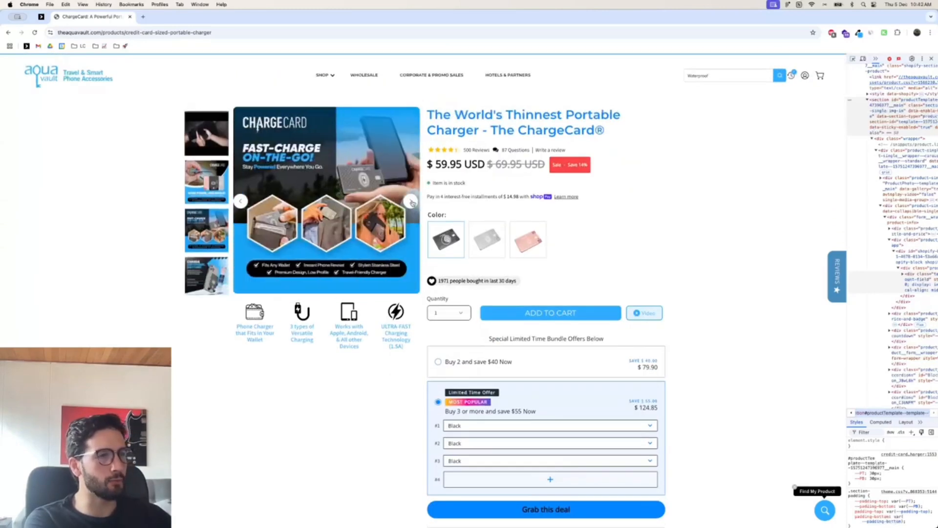
left_click(411, 201)
scroll(656, 253, "down", 5)
scroll(656, 253, "down", 10)
scroll(655, 253, "up", 5)
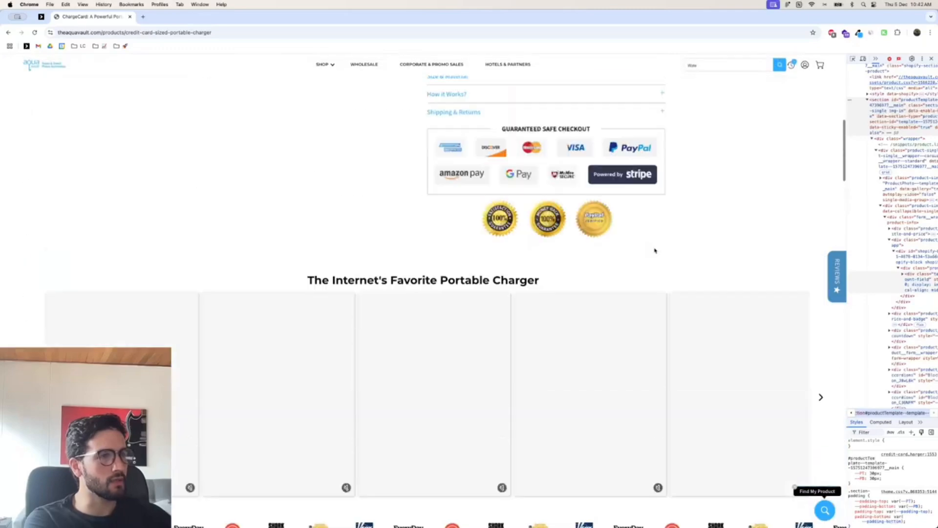
scroll(656, 252, "down", 8)
scroll(655, 250, "down", 10)
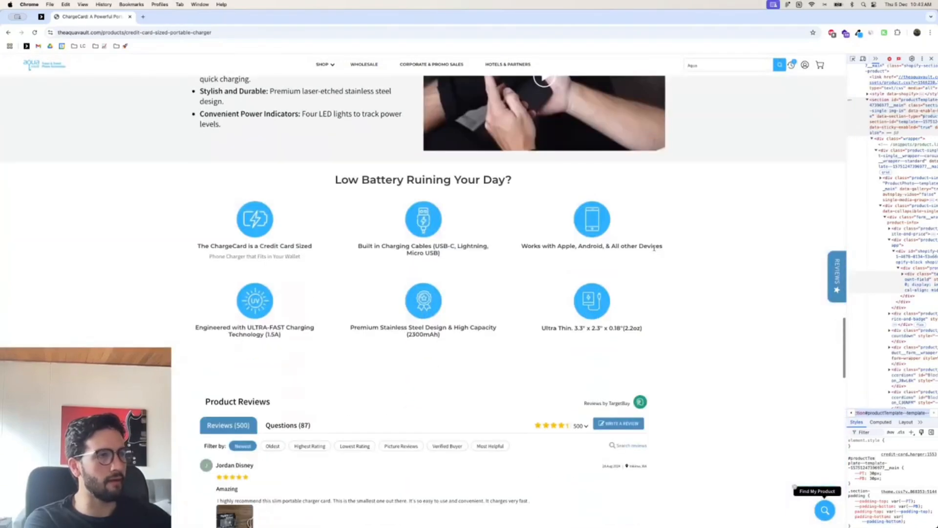
scroll(631, 244, "up", 15)
scroll(605, 236, "up", 10)
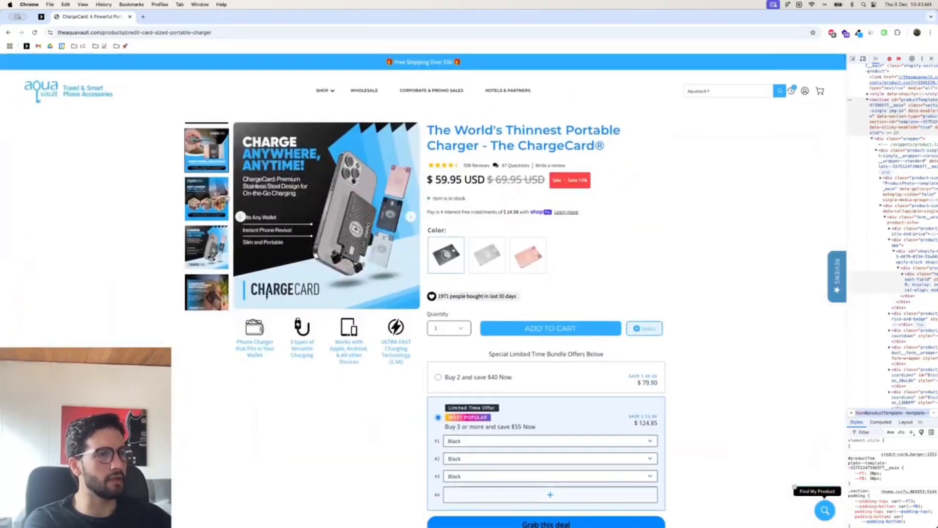
scroll(450, 387, "down", 20)
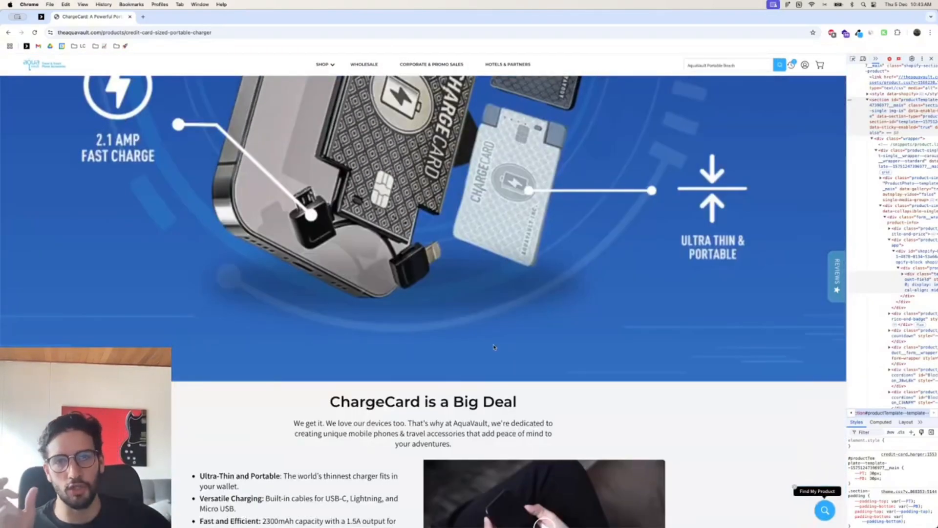
scroll(494, 348, "down", 2)
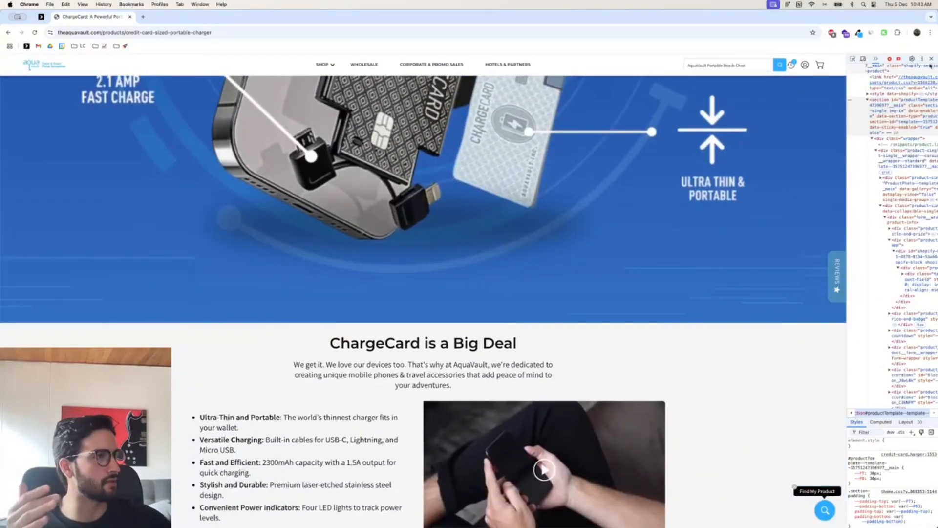
- Close the developer tools, play the "ChargeCard is a Big Deal" video muted, and pause it full screen on the card-and-wallet shot
key("super+alt+i")
scroll(512, 350, "down", 4)
left_click(511, 350)
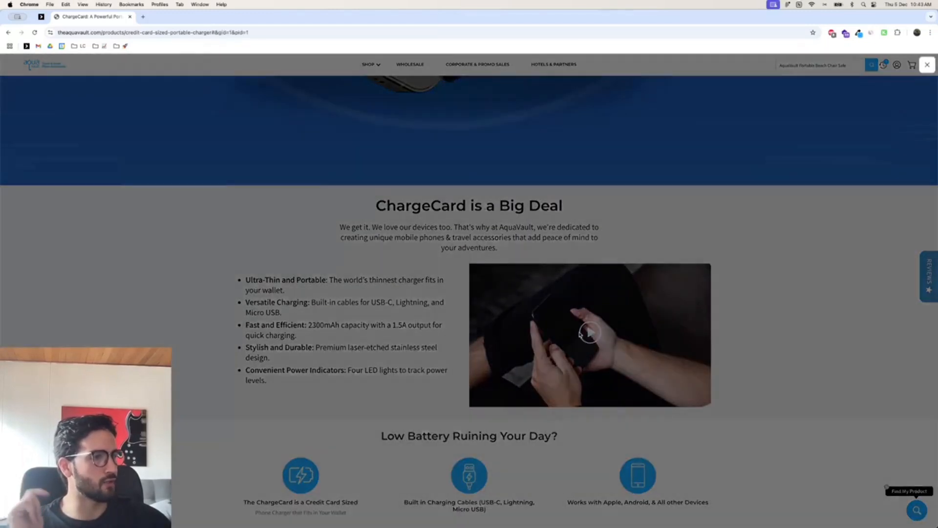
left_click(333, 377)
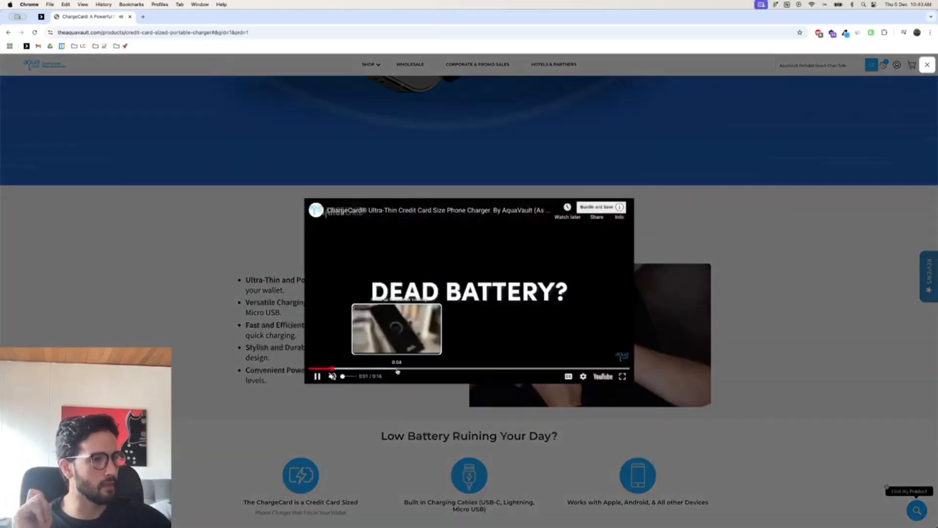
left_click(431, 362)
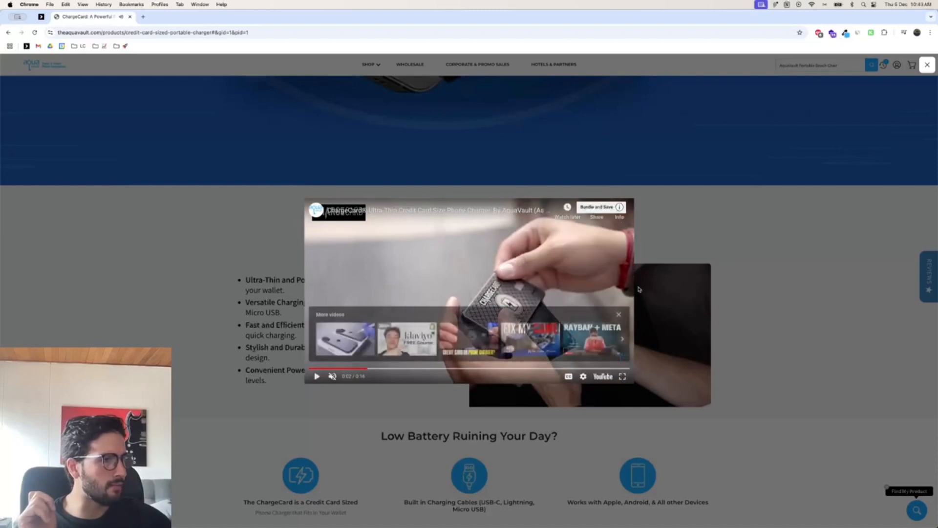
double_click(562, 282)
left_click(915, 401)
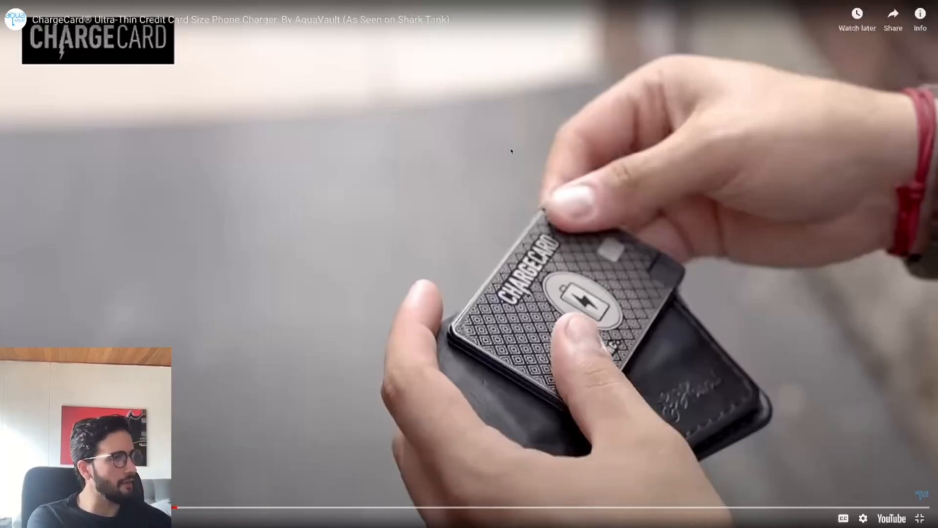
- Seek the video to about 0:02, capture the hands holding the ChargeCard and wallet, and close the video
left_click_drag(159, 507, 169, 507)
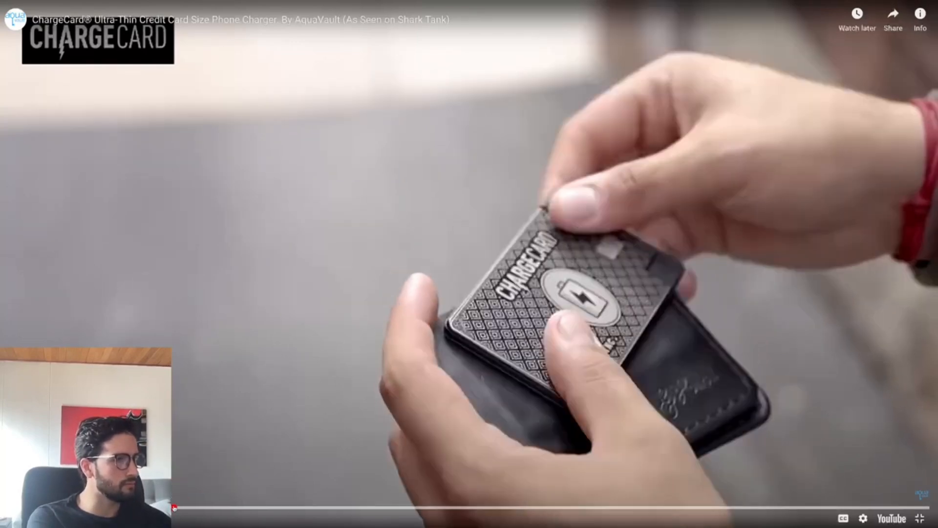
left_click(172, 507)
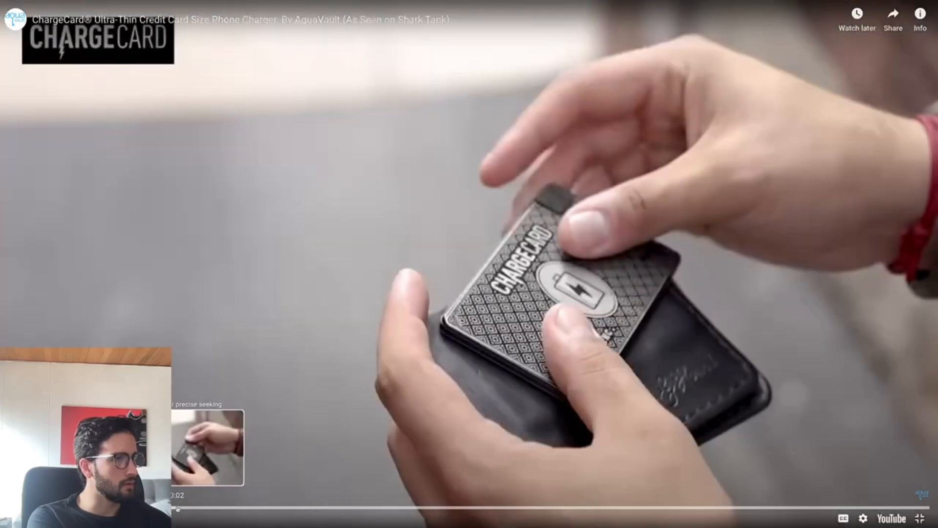
left_click_drag(302, 38, 830, 502)
key("Escape")
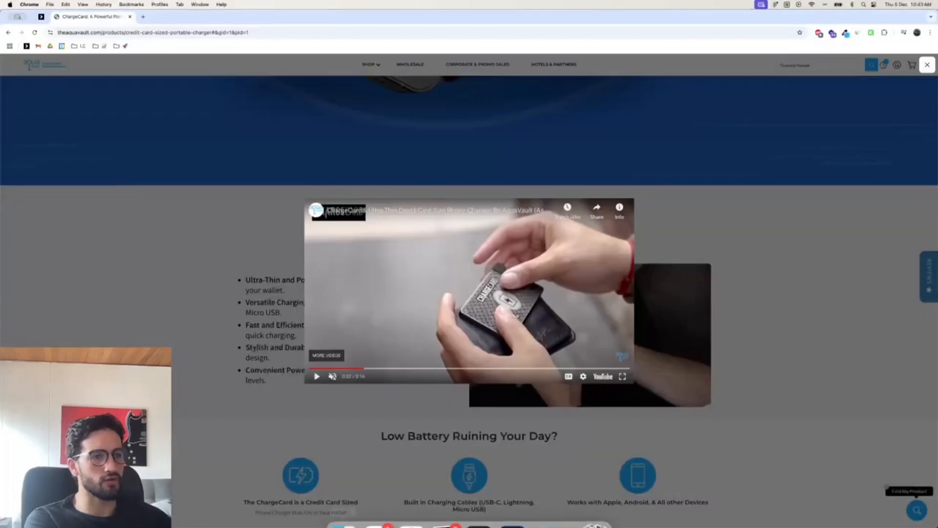
left_click(203, 353)
- Switch to Figma, paste the captured ChargeCard image, and nest its layer inside Frame 1
mouse_move(409, 519)
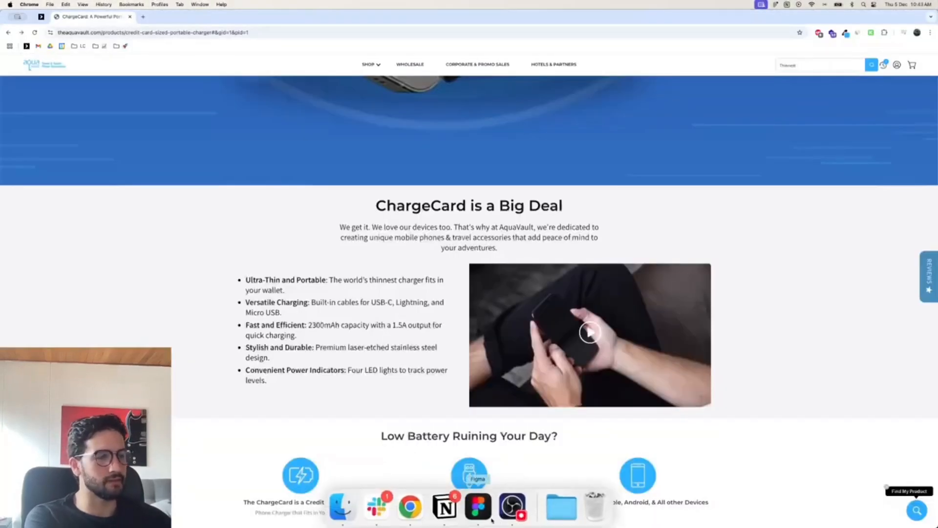
left_click(478, 506)
key("super+v")
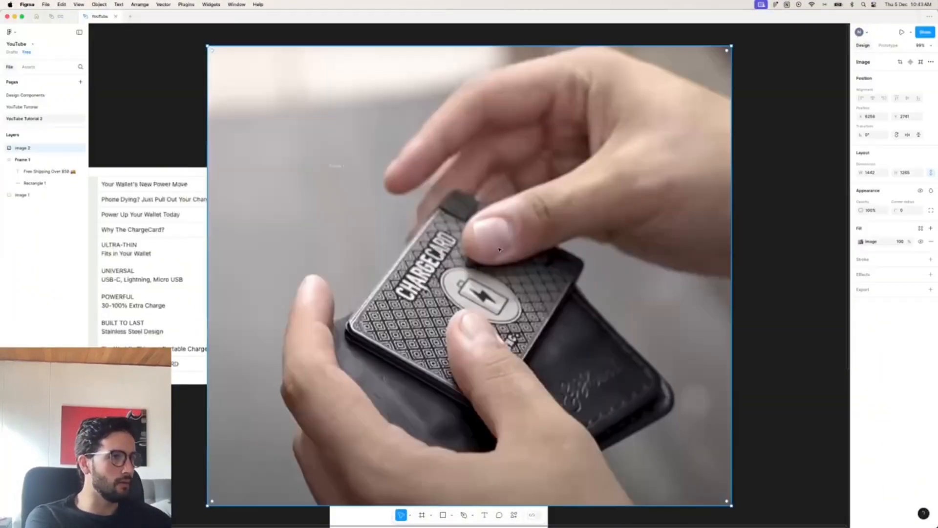
scroll(509, 287, "down", 5)
left_click_drag(31, 155, 30, 161)
- Scale the pasted image to about 604 × 530, place it directly below the banner, and centre it horizontally in Frame 1
left_click_drag(542, 376, 540, 478)
scroll(586, 475, "down", 3)
left_click_drag(641, 465, 497, 363)
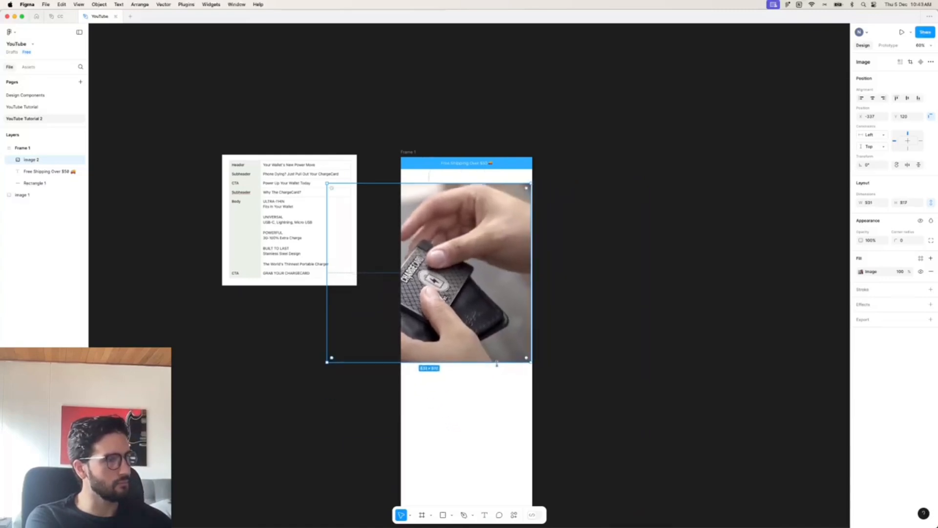
left_click_drag(327, 183, 449, 185)
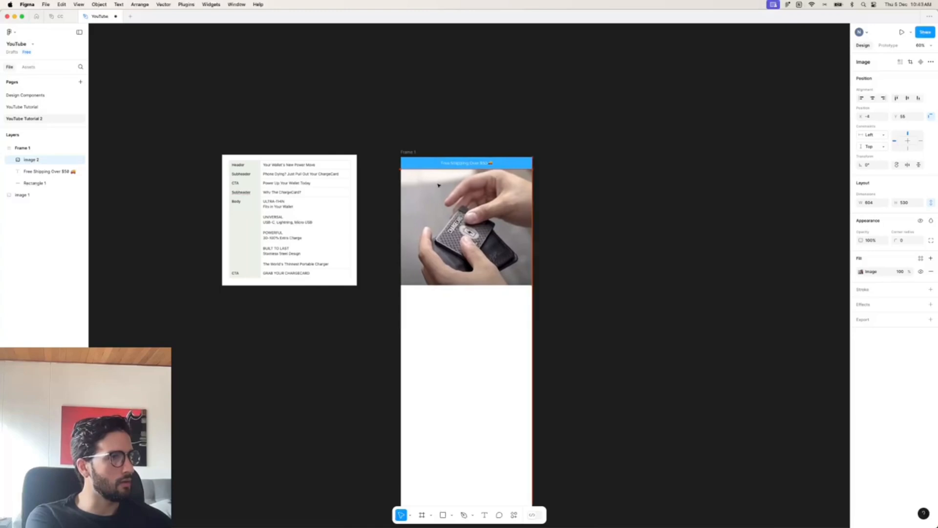
left_click(873, 99)
- Group the banner rectangle with its free-shipping text and move the group above the image in the layer order
left_click(418, 163)
left_click_drag(503, 142, 454, 162)
key("super+g")
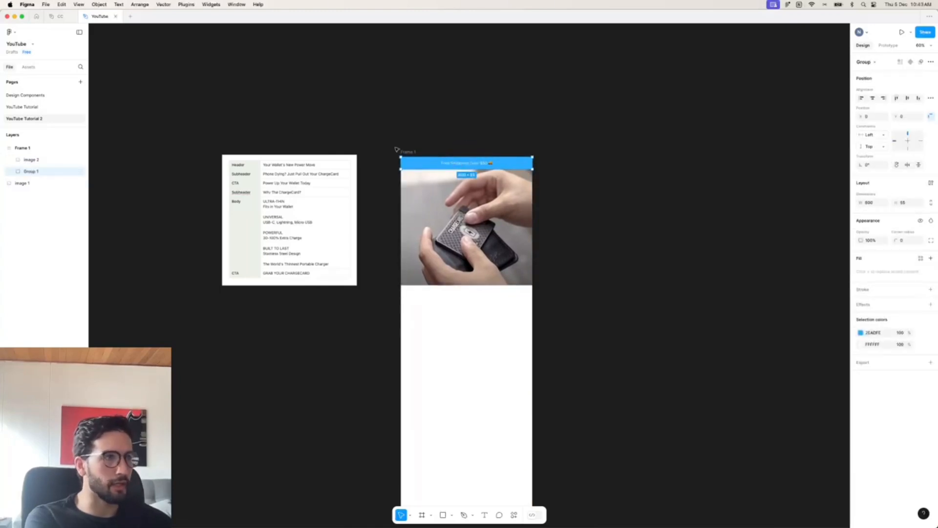
scroll(458, 167, "up", 3)
left_click_drag(46, 174, 65, 154)
- Resize the ChargeCard image to 600 × 528 so it spans the frame's width and meets the banner at Y 55
left_click(665, 224)
left_click_drag(469, 217, 468, 218)
scroll(455, 217, "up", 1)
mouse_move(373, 219)
left_mouse_down()
mouse_move(383, 220)
mouse_move(374, 212)
left_mouse_up()
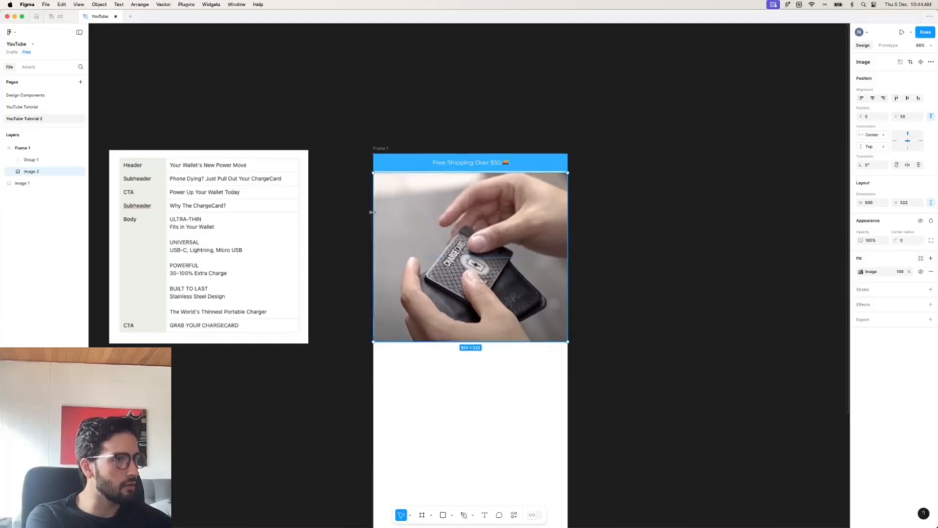
left_click_drag(398, 172, 398, 171)
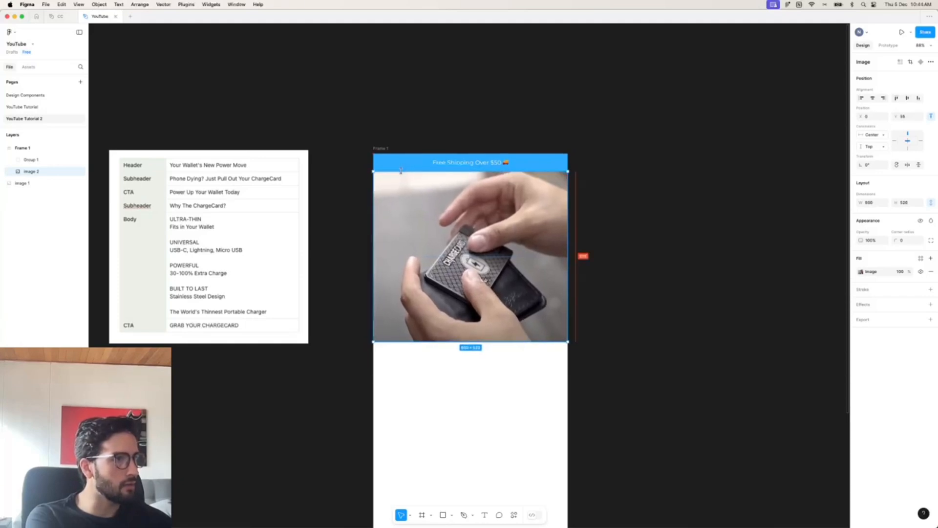
left_click(551, 297)
- Darken the ChargeCard image with an added 000000 fill at 30% opacity
scroll(552, 296, "right", 2)
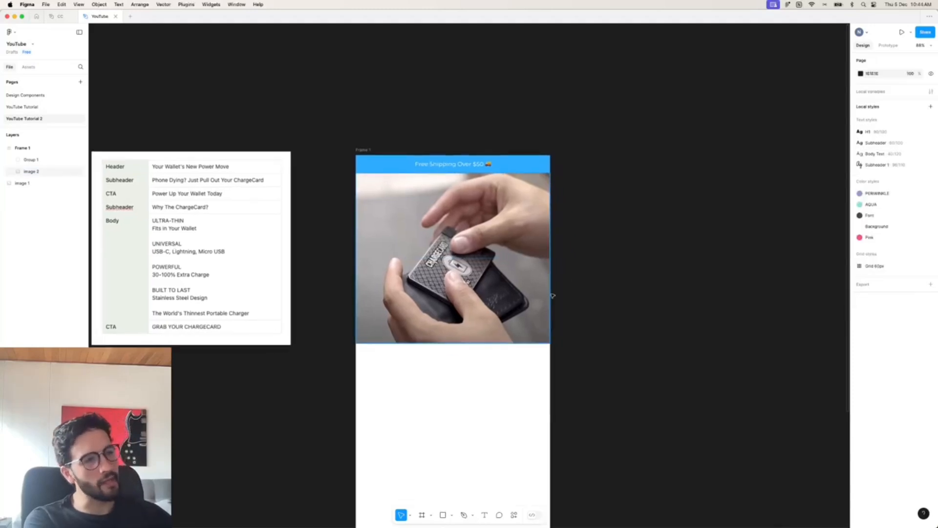
left_click(508, 294)
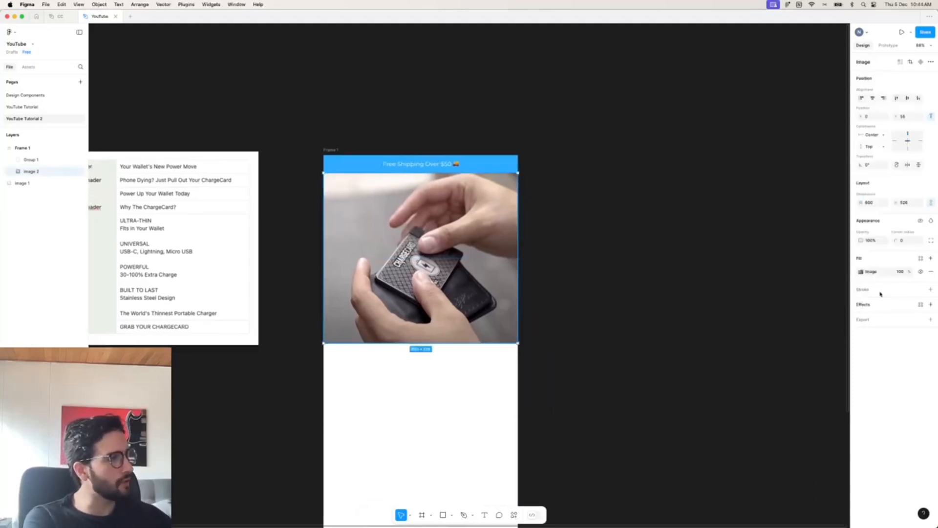
left_click(930, 259)
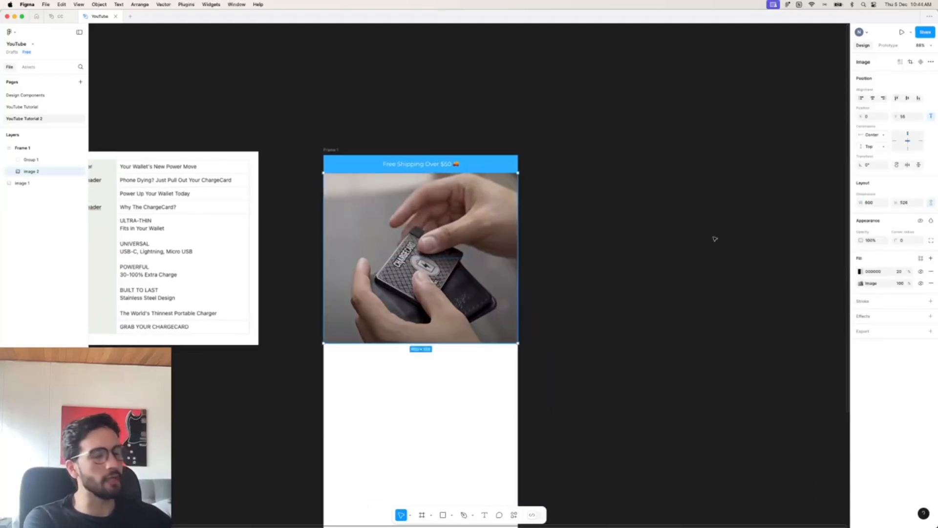
scroll(716, 237, "right", 1)
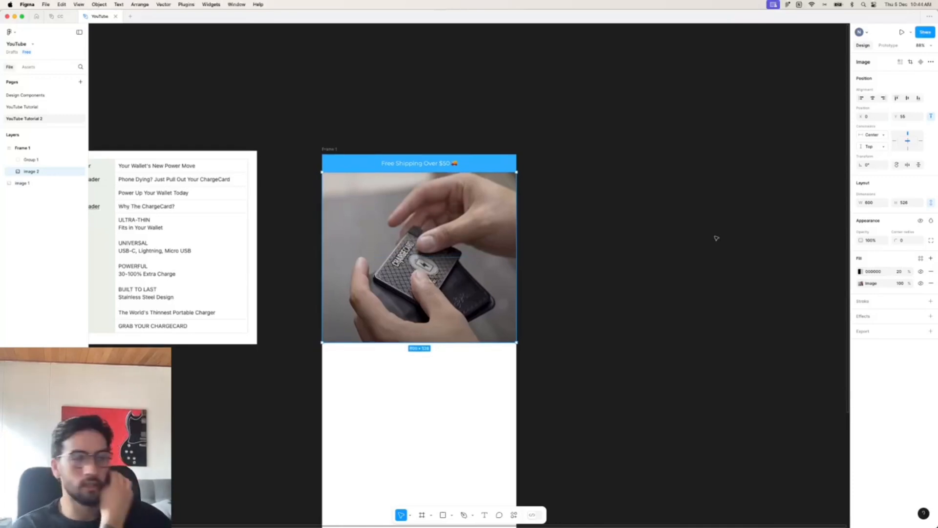
left_click(899, 276)
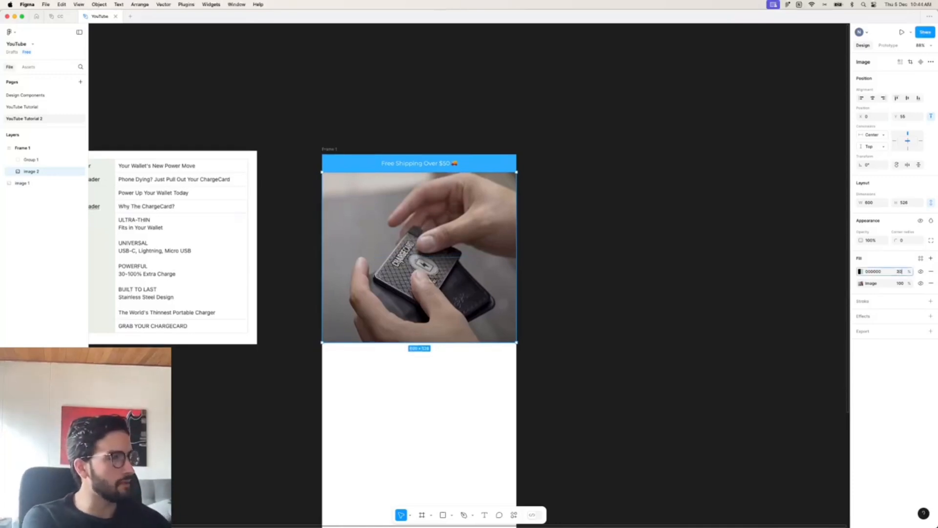
type("30")
key("Return")
left_click(572, 266)
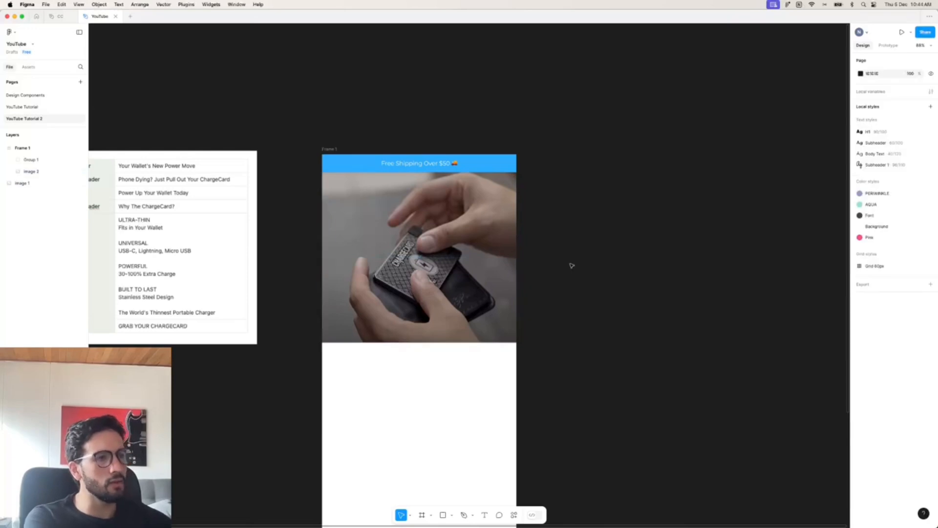
scroll(572, 266, "left", 2)
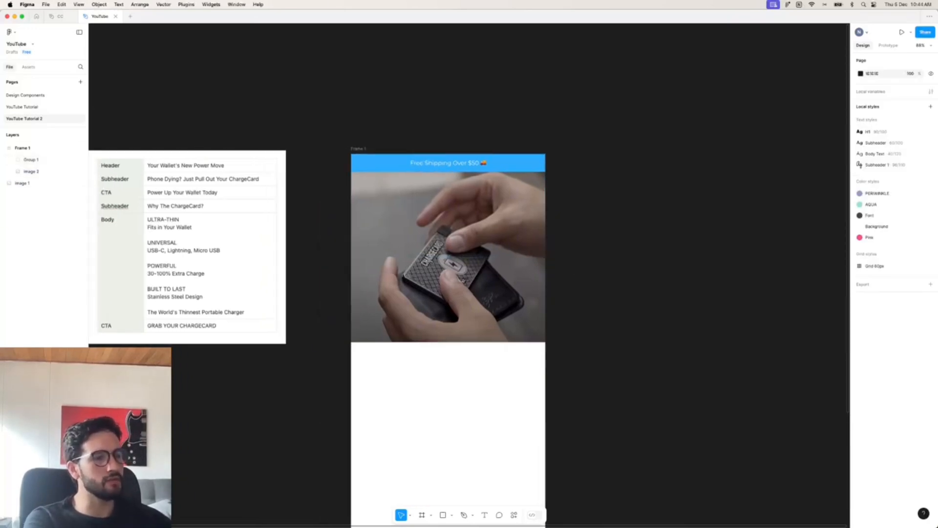
- Draw a rectangle about 600 × 92 across Frame 1 over the hero image's lower edge and enter its vector editing
left_click(442, 514)
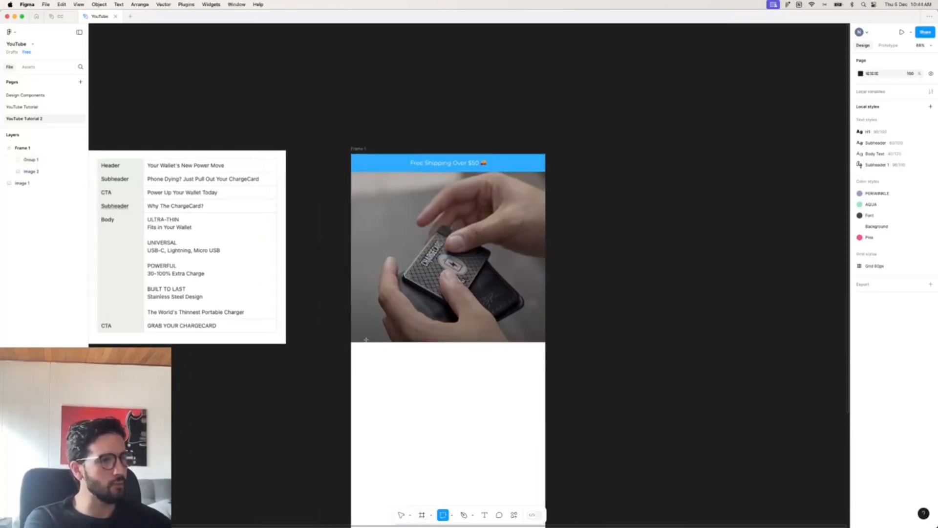
mouse_move(351, 327)
left_mouse_down()
mouse_move(400, 351)
mouse_move(548, 357)
mouse_move(545, 346)
left_mouse_up()
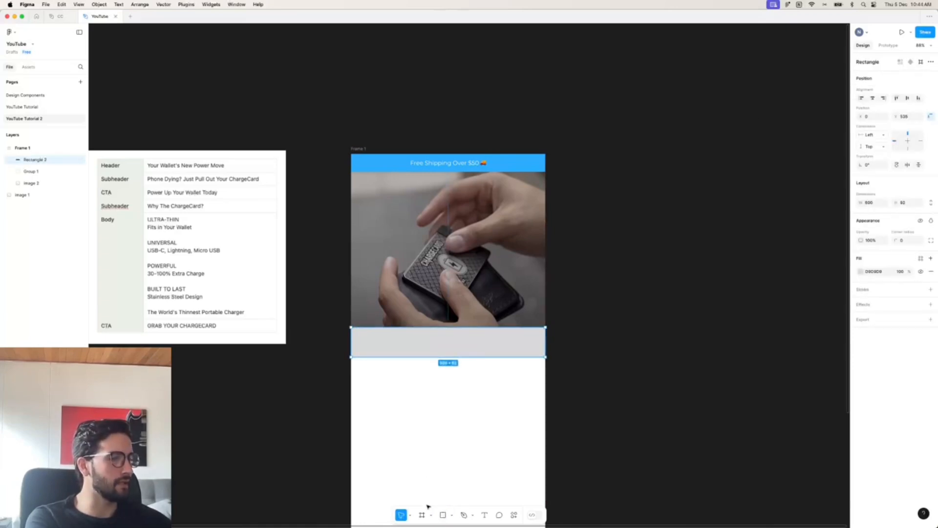
left_click(464, 515)
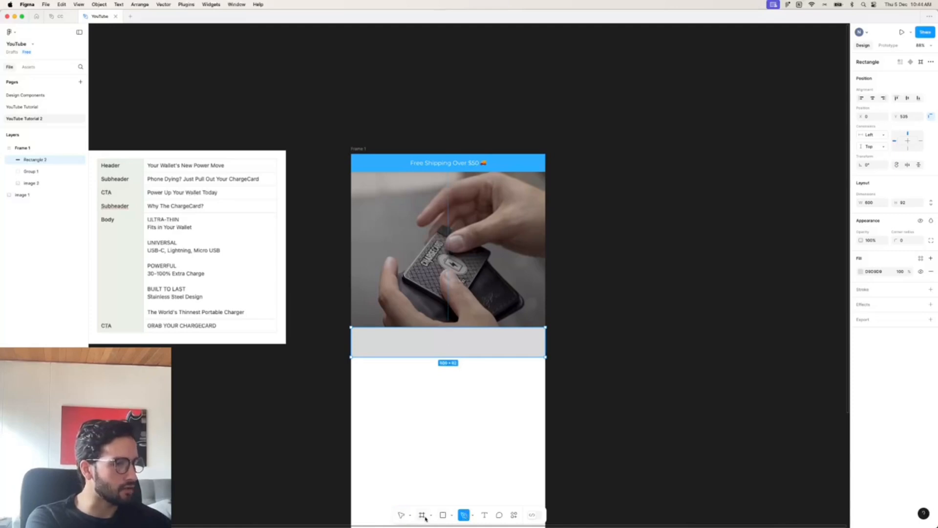
left_click(401, 515)
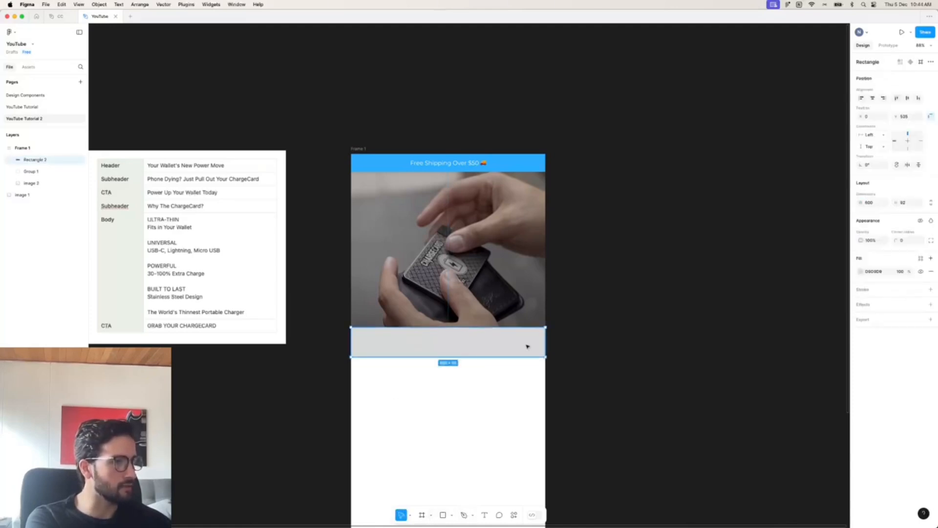
left_click(920, 62)
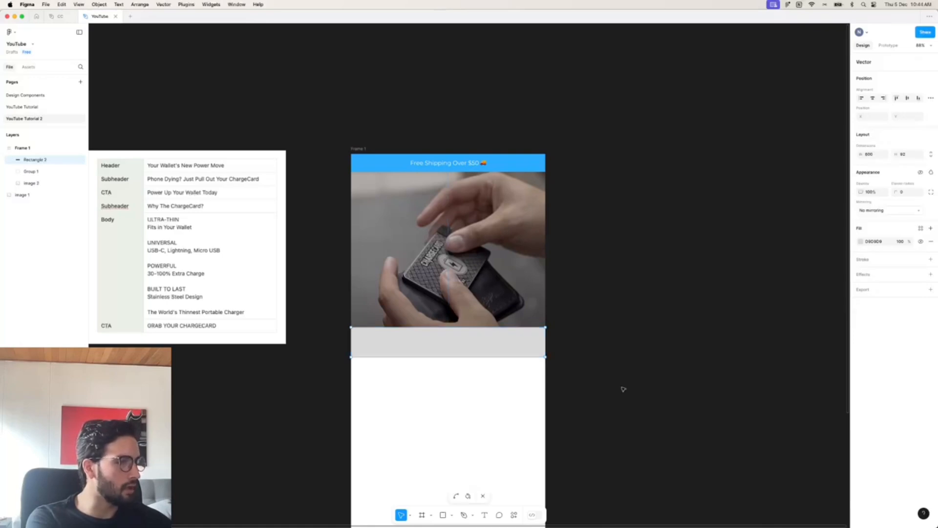
left_click(457, 496)
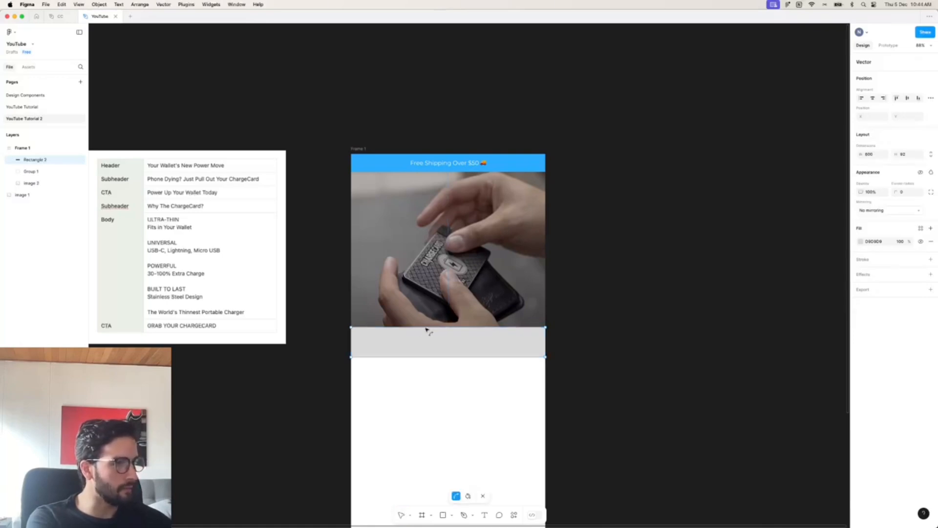
left_click(456, 330)
scroll(455, 330, "up", 3)
key("v")
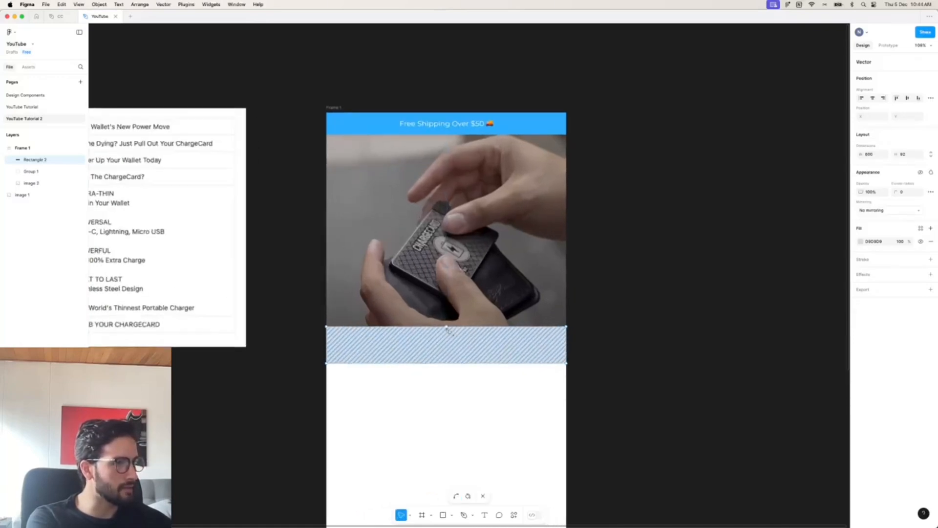
left_click_drag(449, 329, 495, 345)
key("super+z")
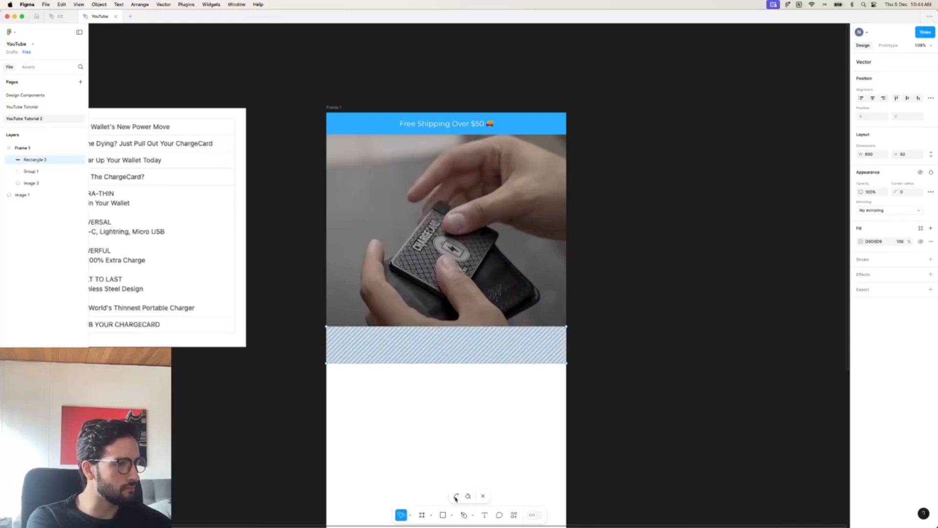
left_click_drag(447, 328, 494, 348)
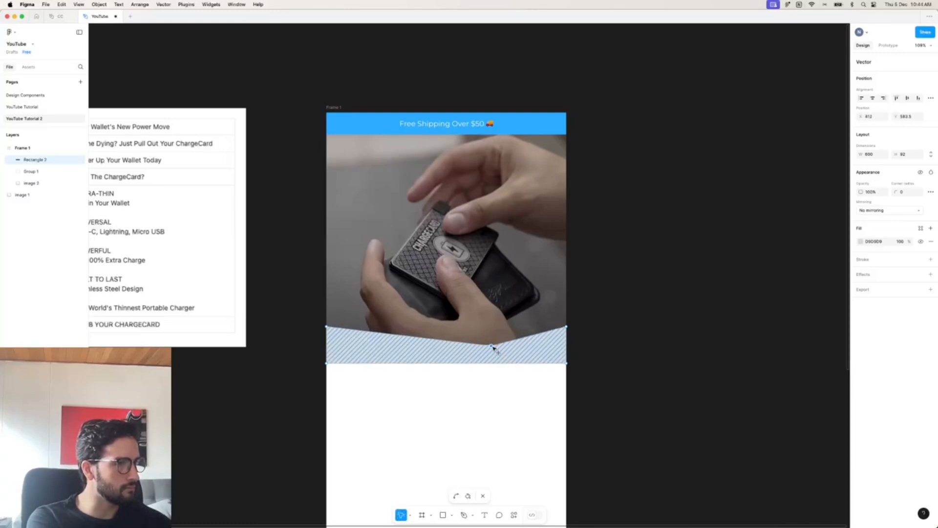
key("super+z")
- Bend the rectangle's upper edge into a shallow downward curve and fill the shape with the banner's blue 2EADFE
left_click(455, 496)
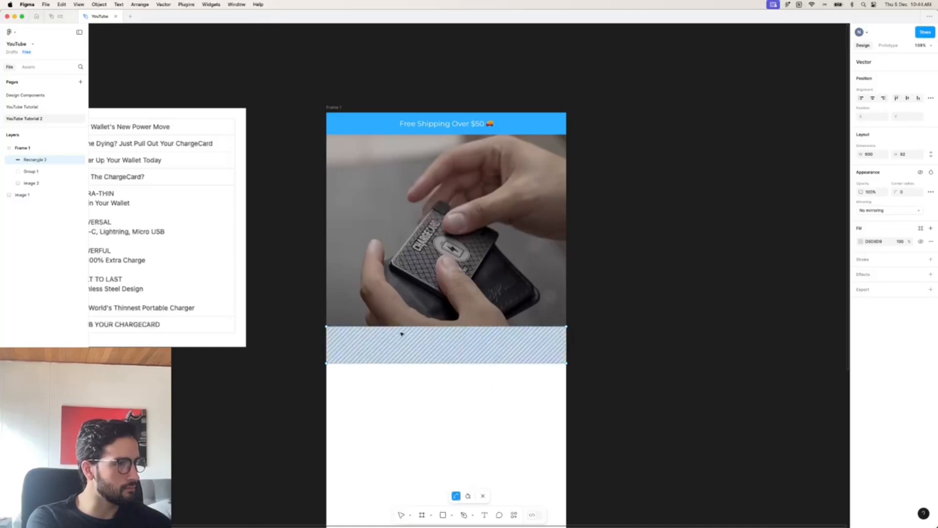
left_click_drag(396, 326, 383, 341)
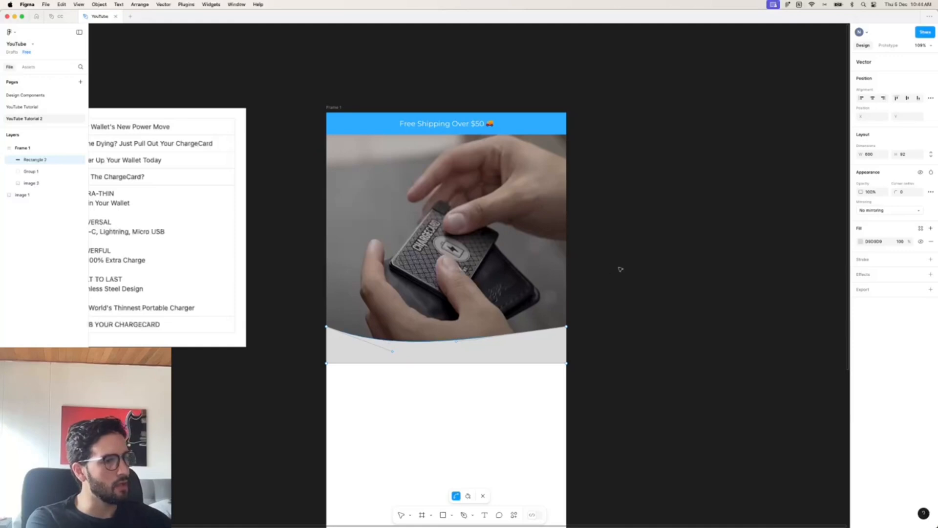
key("Escape")
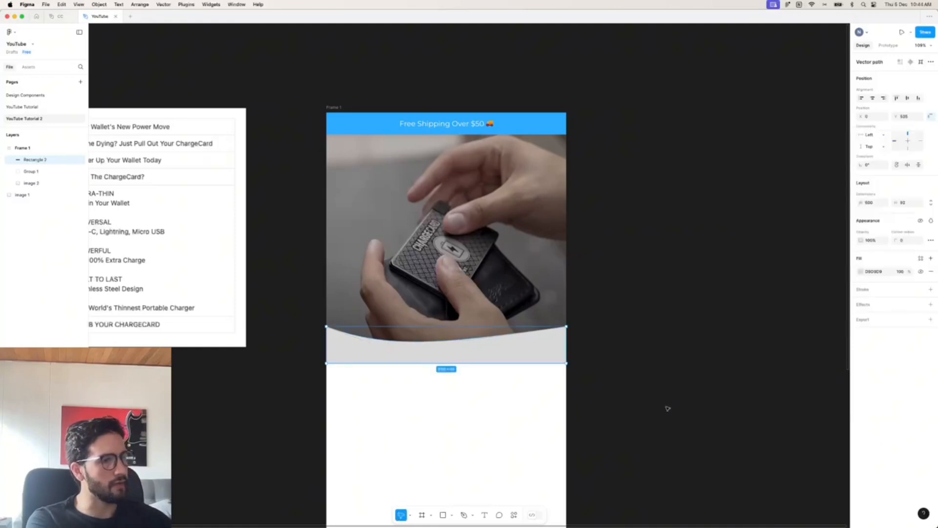
left_click(862, 271)
left_click(788, 444)
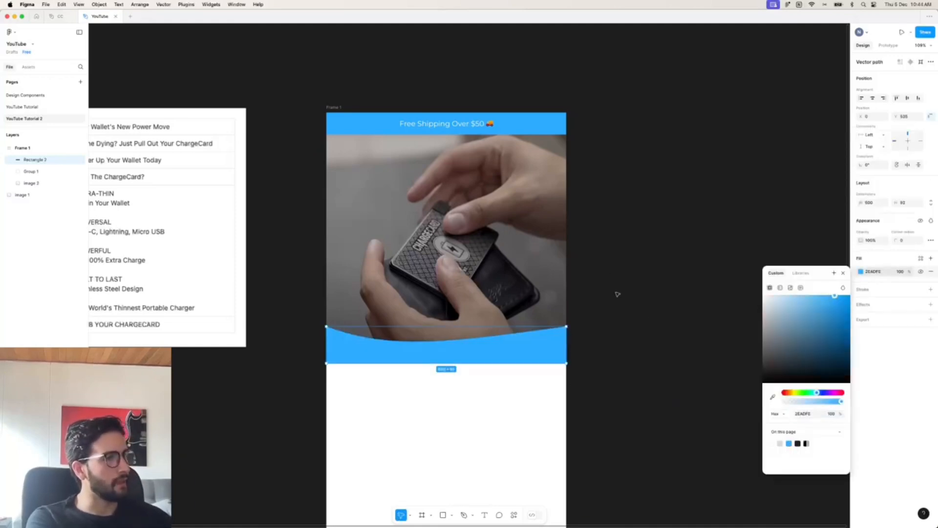
left_click(620, 287)
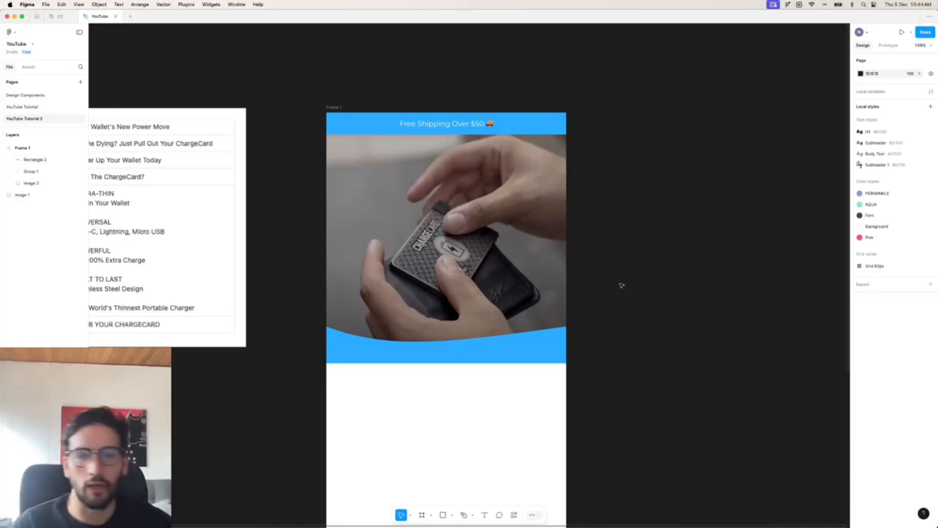
- Add a linear gradient fill to the ChargeCard image and move its starting point down near the image's lower edge
left_click(453, 254)
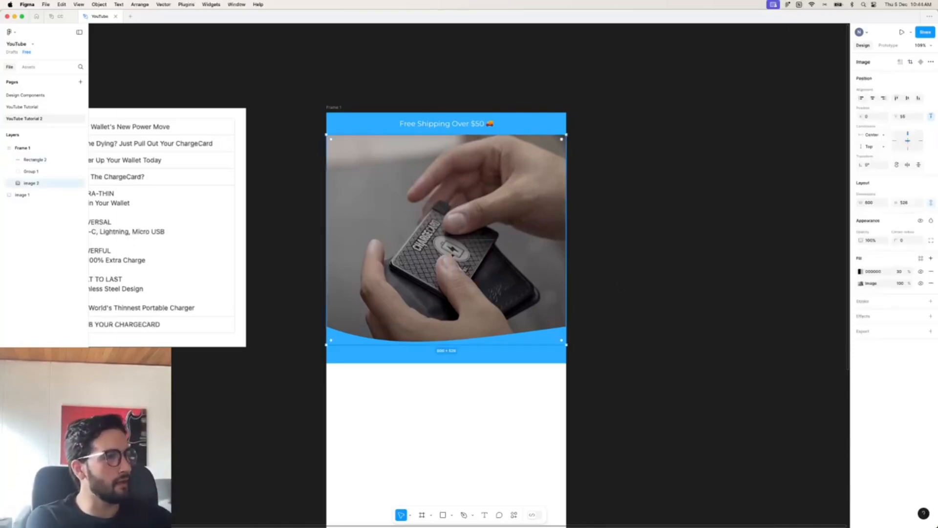
left_click(515, 353)
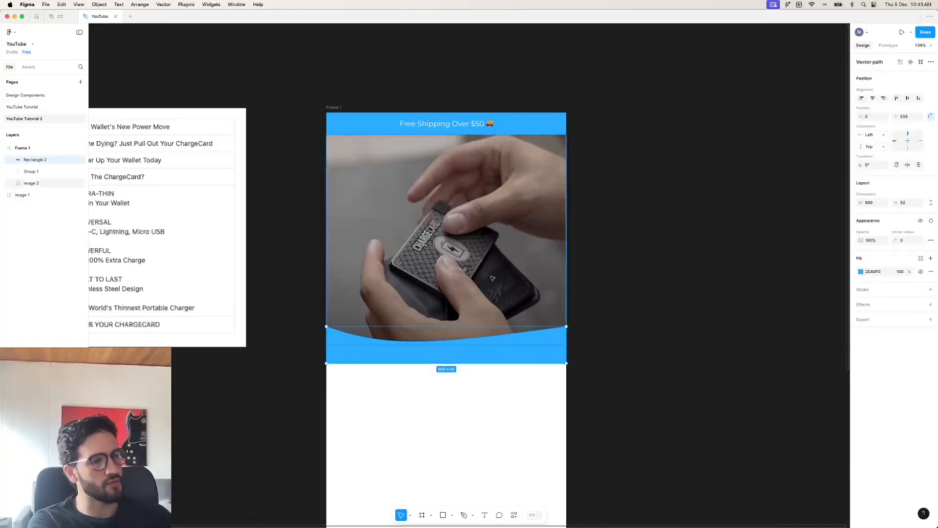
left_click(492, 278)
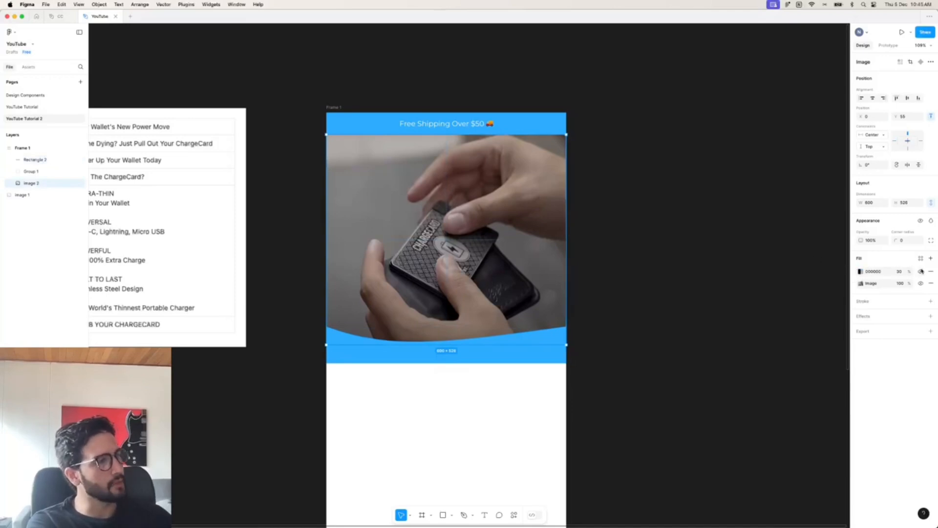
left_click(930, 259)
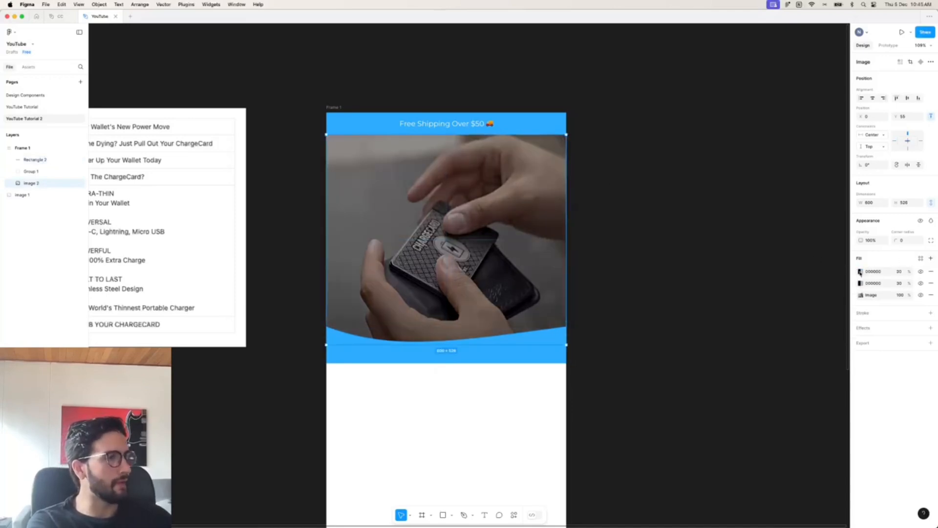
left_click(860, 272)
left_click(780, 287)
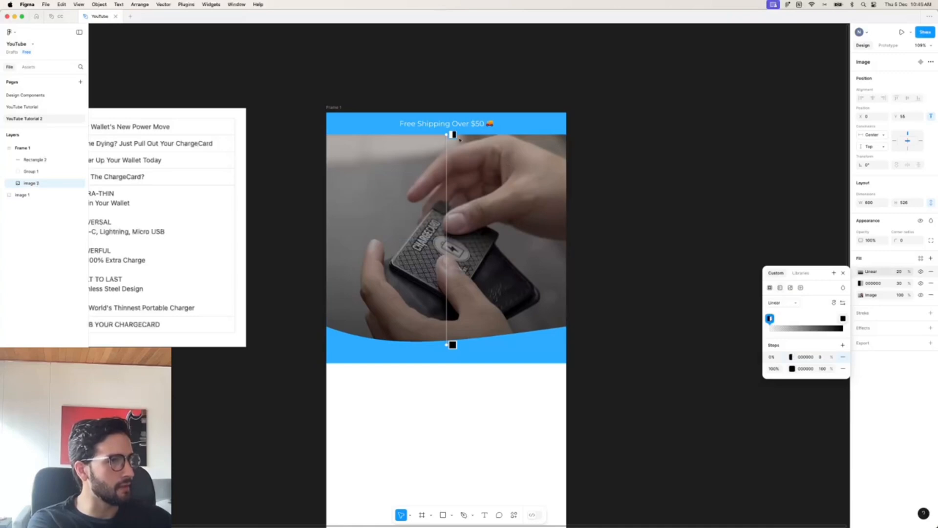
left_click_drag(451, 135, 445, 311)
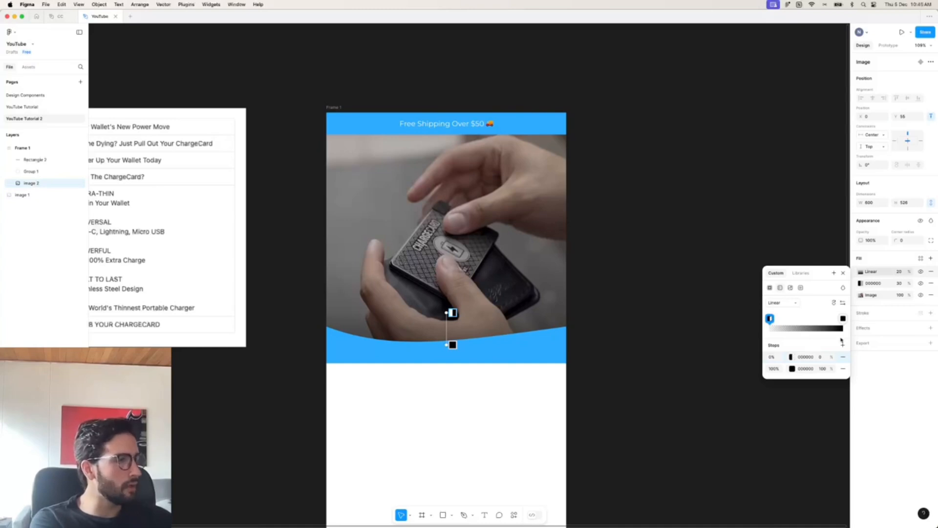
- Set both gradient stops to 2EADFE, with the first stop at 0% opacity and the whole gradient fill at 100%
left_click(790, 358)
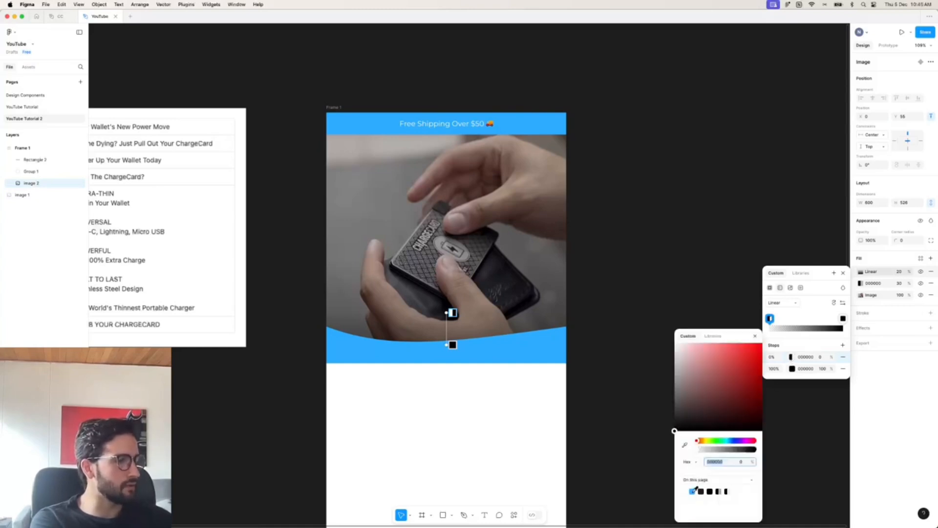
left_click(693, 491)
left_click(792, 369)
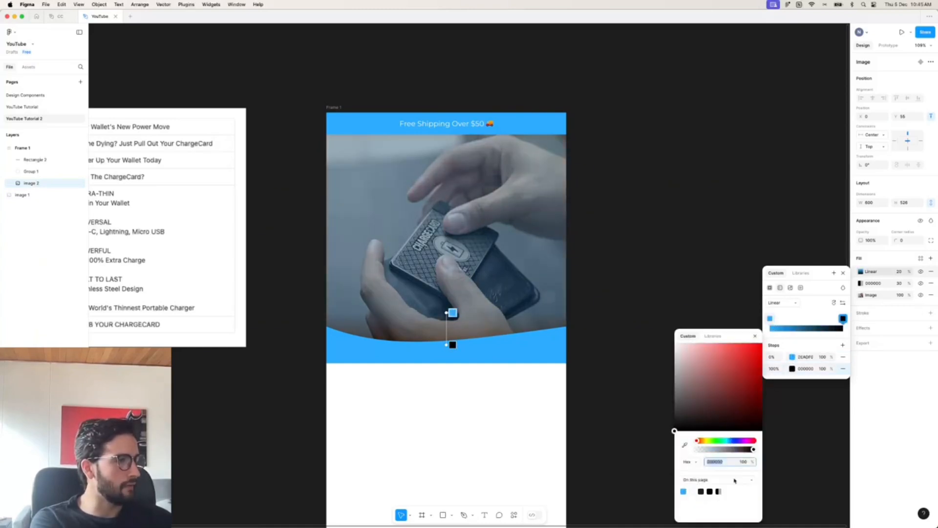
left_click(684, 490)
left_click(823, 358)
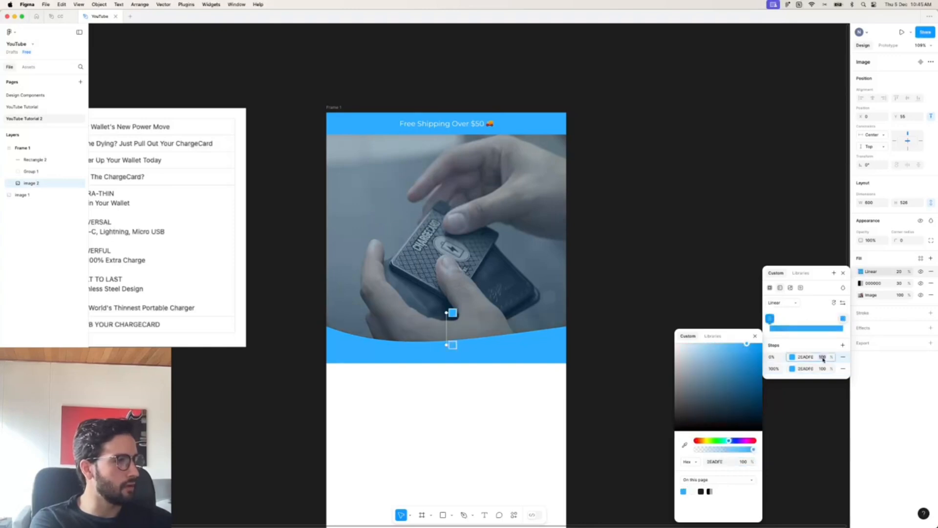
type("0")
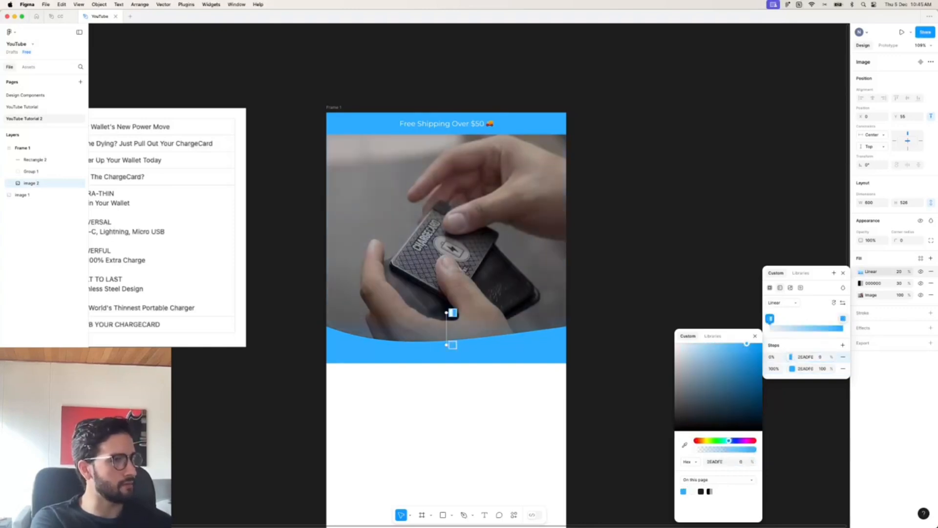
left_click(899, 272)
key("Return")
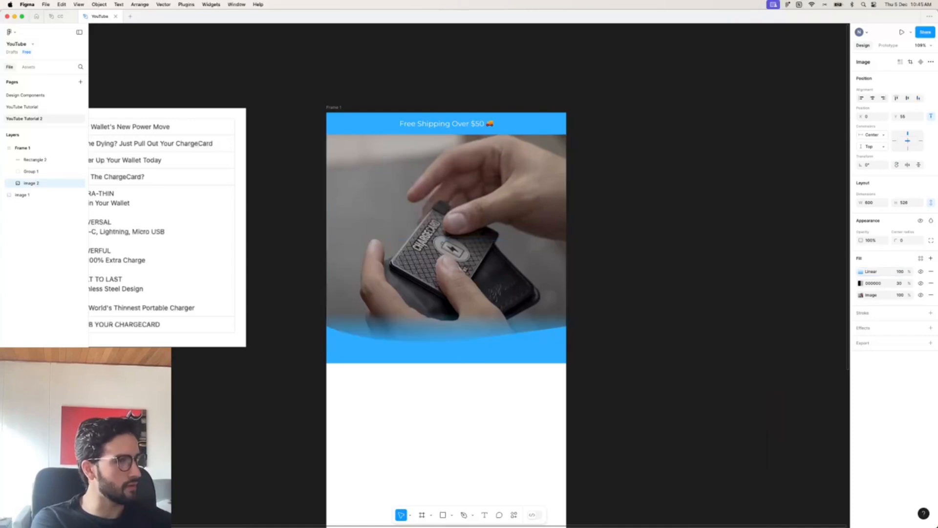
scroll(831, 280, "up", 1)
scroll(709, 264, "up", 1)
left_click(689, 262)
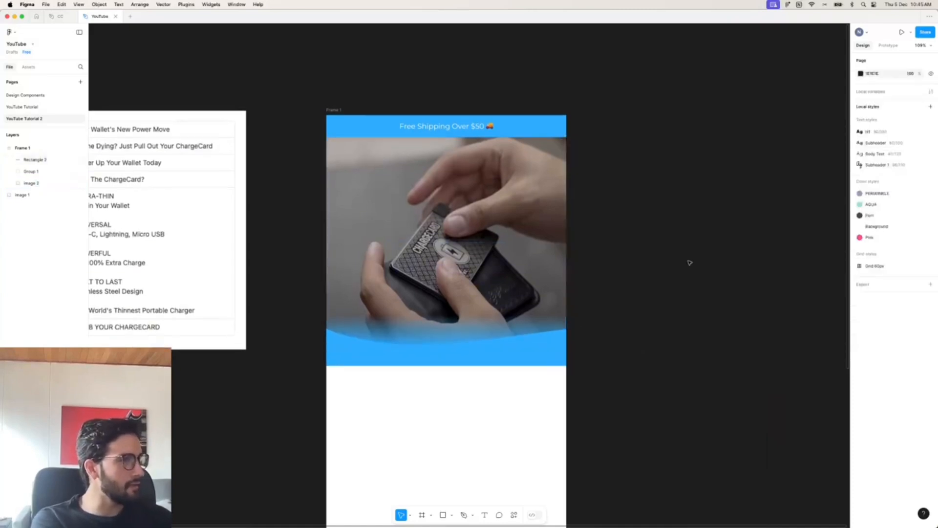
- Shift the image's blue gradient downward so it starts around the curved shape's upper edge and ends further inside it
left_click(530, 257)
left_click(859, 272)
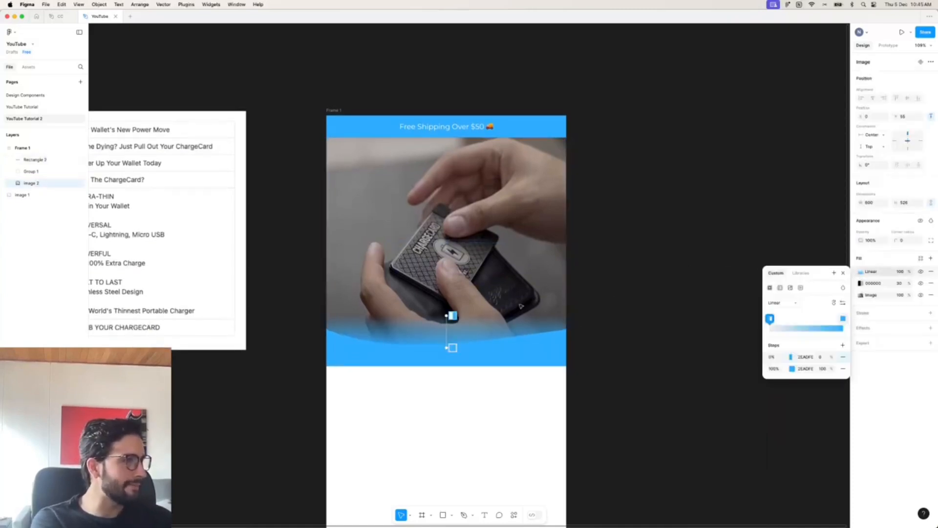
left_click_drag(444, 317, 447, 359)
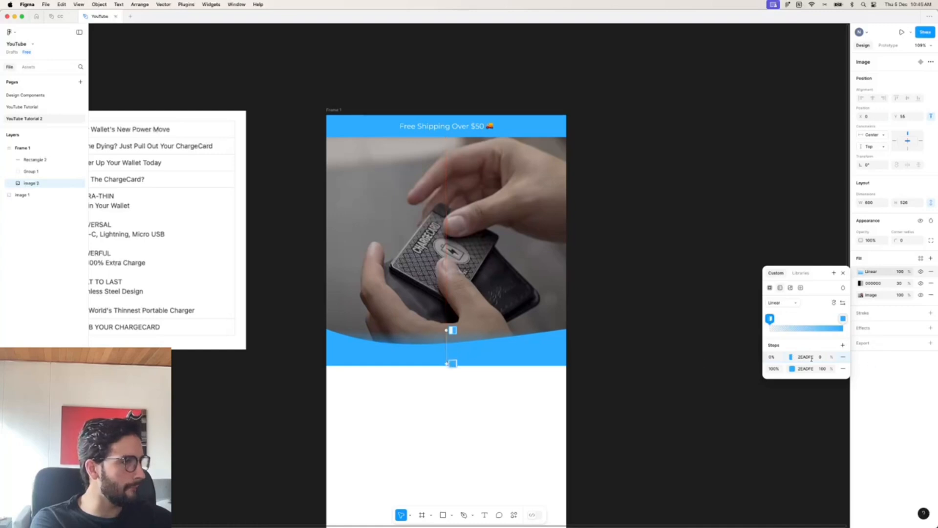
mouse_move(446, 329)
left_mouse_down()
mouse_move(446, 315)
mouse_move(446, 326)
left_mouse_up()
left_click(584, 253)
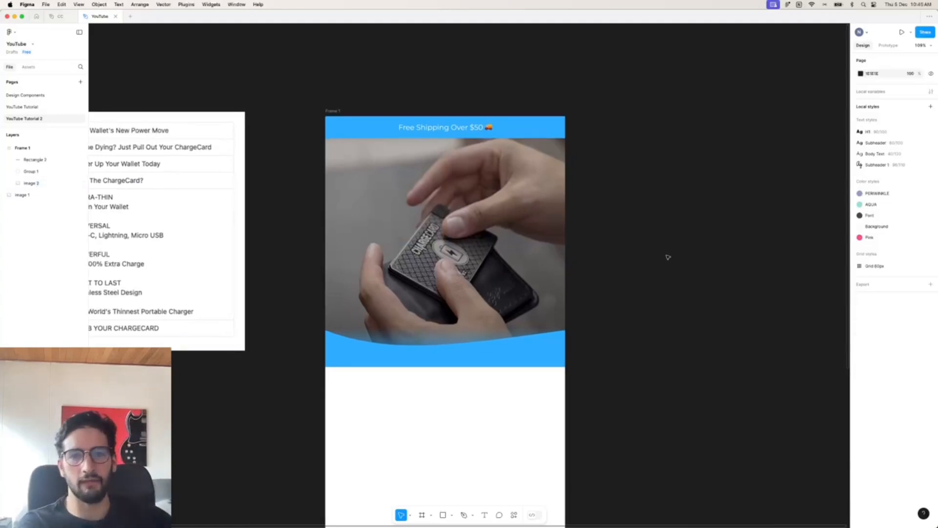
- Duplicate the free-shipping text onto the upper hero image at about Y 148 and move the copy to the top of Frame 1's layers
scroll(719, 278, "down", 1)
scroll(719, 278, "up", 2)
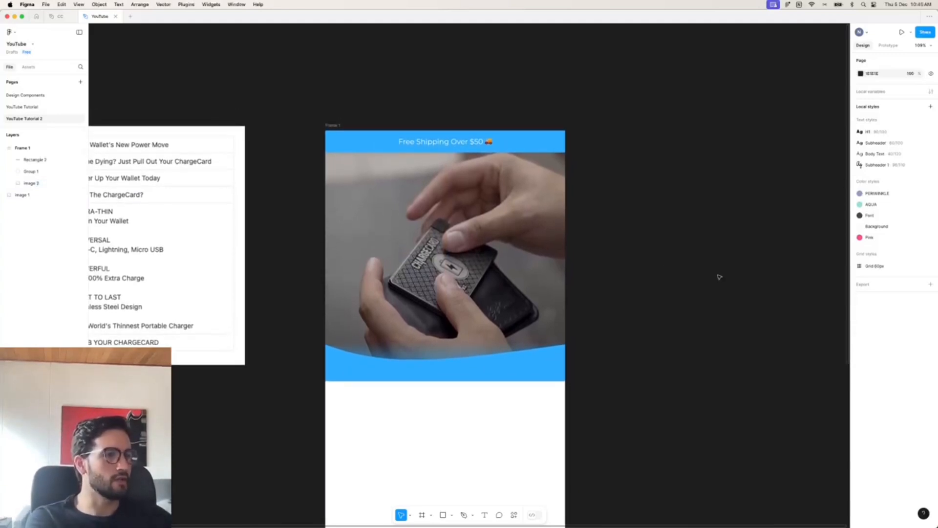
scroll(342, 235, "left", 2)
scroll(350, 235, "down", 3)
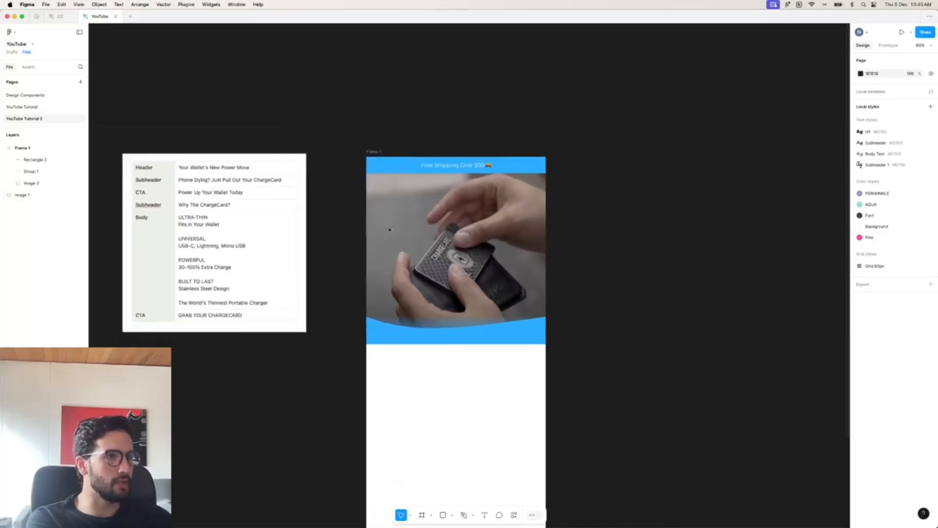
left_click(454, 166)
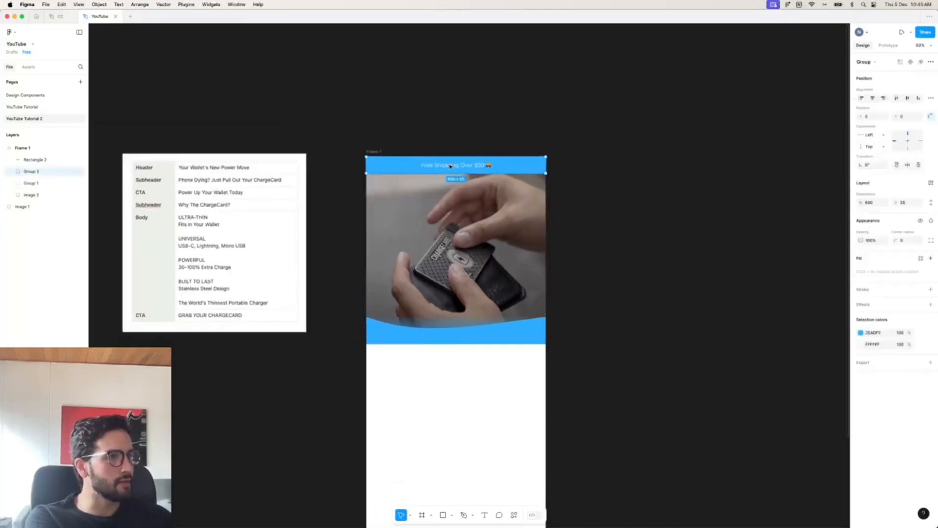
double_click(450, 166)
left_click_drag(447, 166, 447, 205)
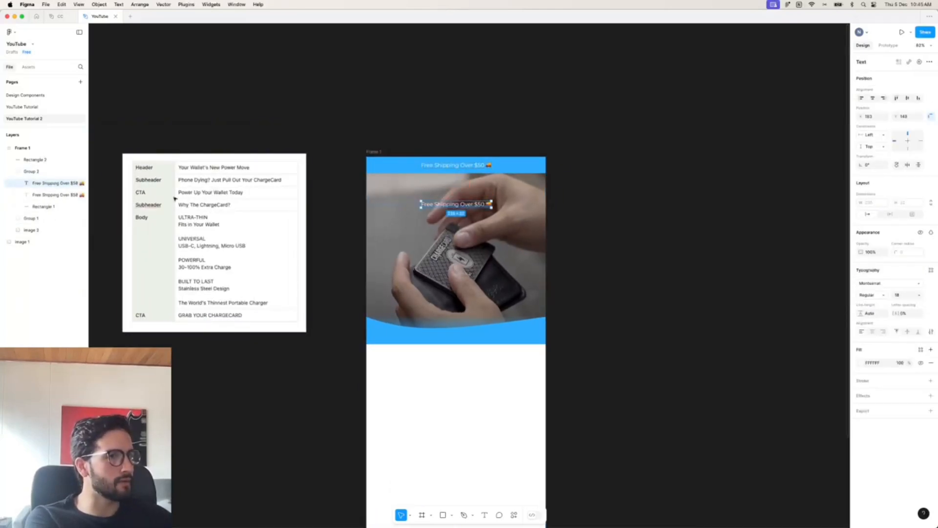
left_click_drag(63, 158, 63, 157)
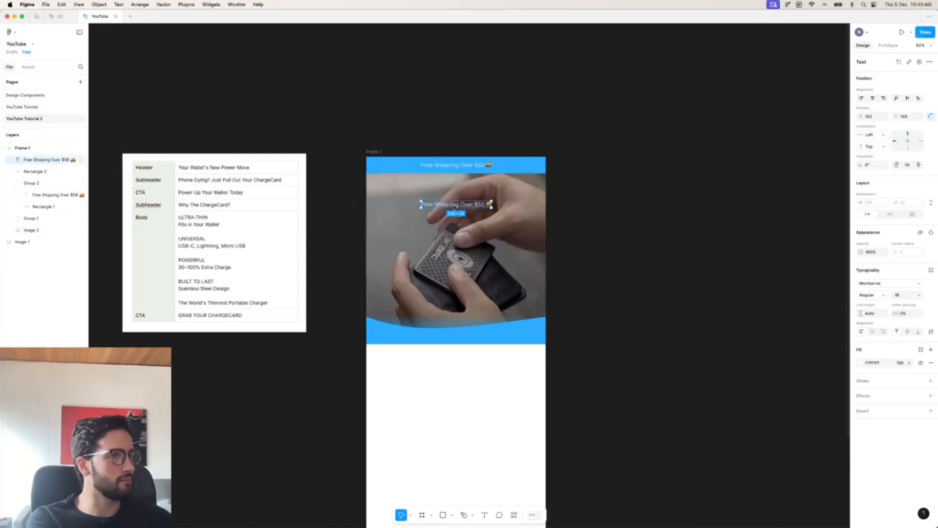
- Replace the copied free-shipping text over the hero image with "Your Wallet's New Power Move"
double_click(455, 205)
scroll(479, 241, "up", 3)
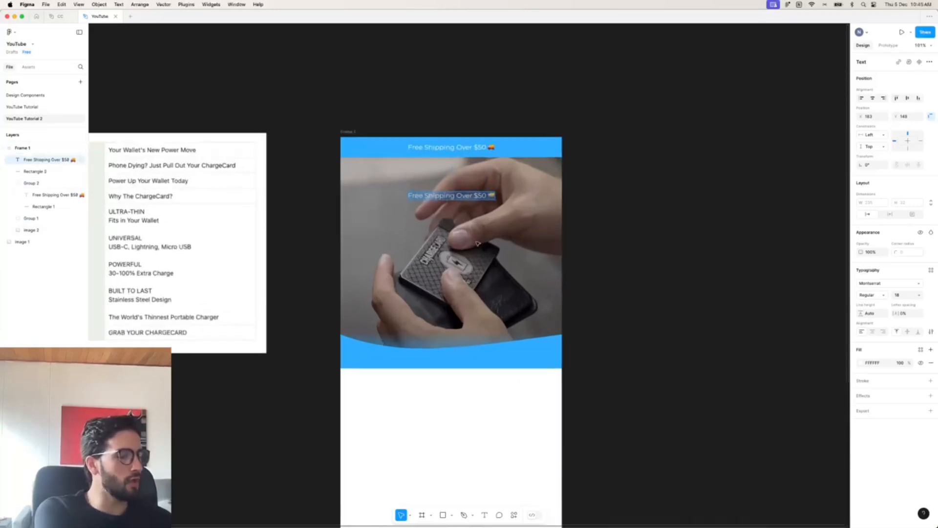
type("Your Wallet")
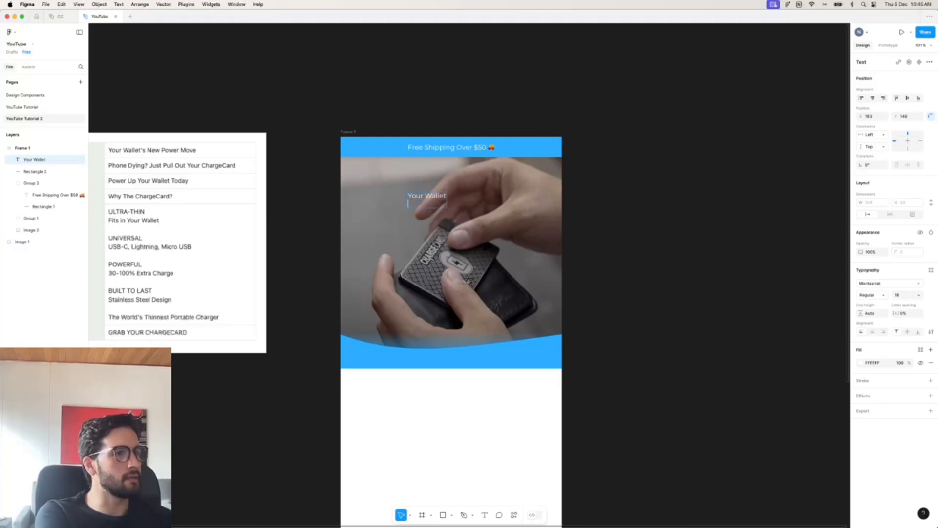
type("'s New Pow")
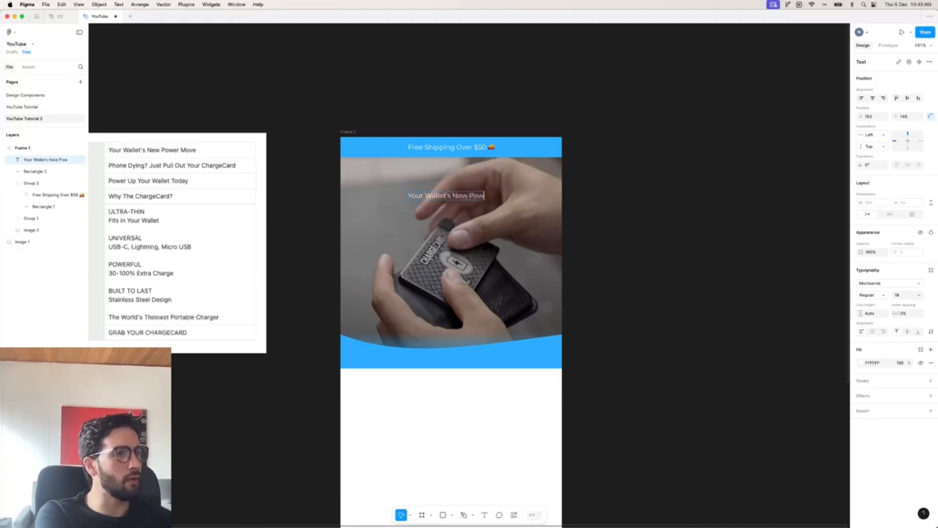
type("er NMo")
type(" Move")
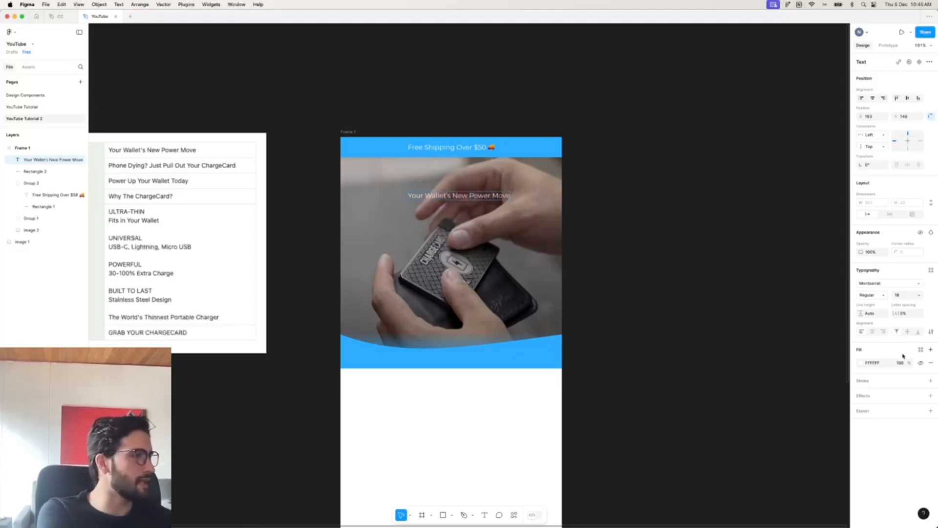
key("Escape")
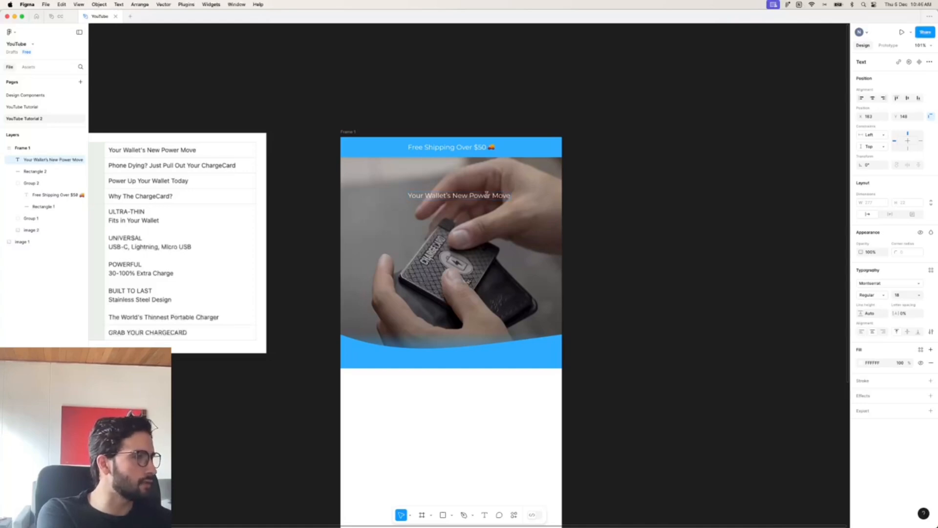
- Set the header text over the hero image to Bold with a font size of 36
left_click(873, 295)
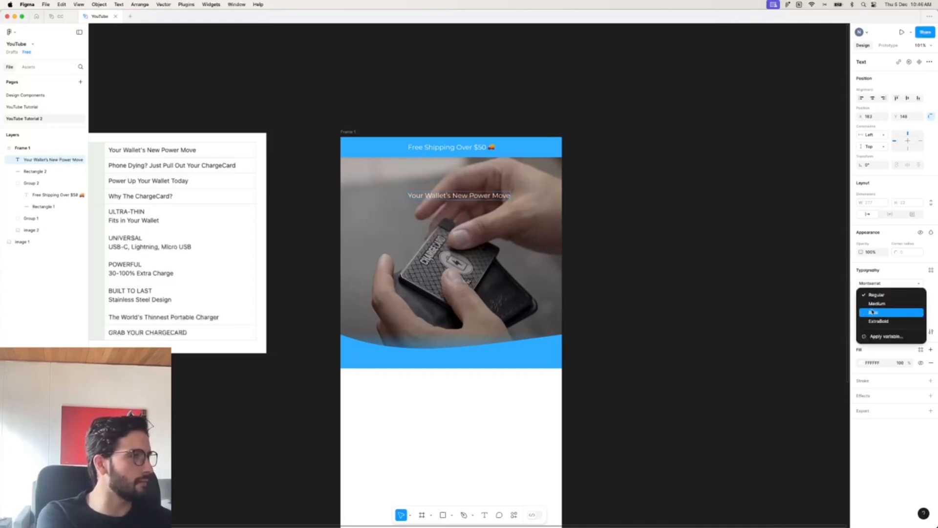
left_click(873, 311)
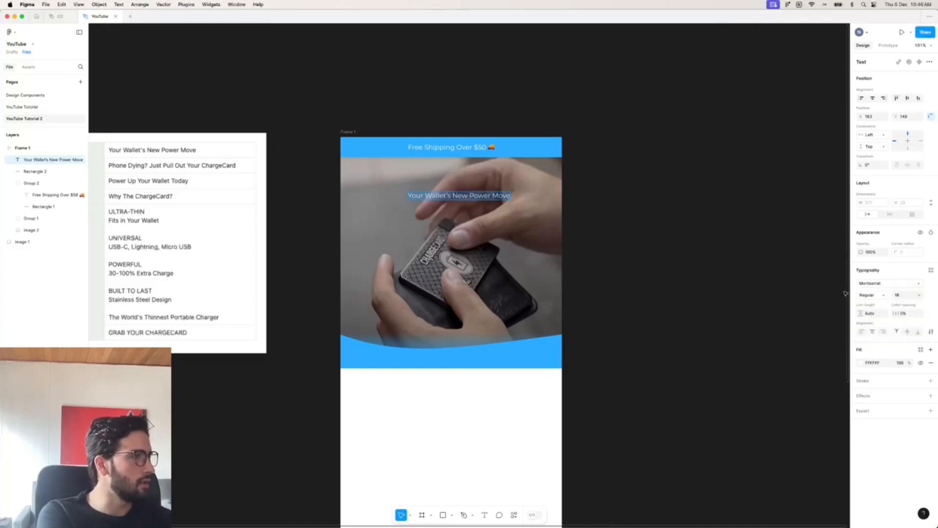
left_click(870, 295)
left_click(880, 313)
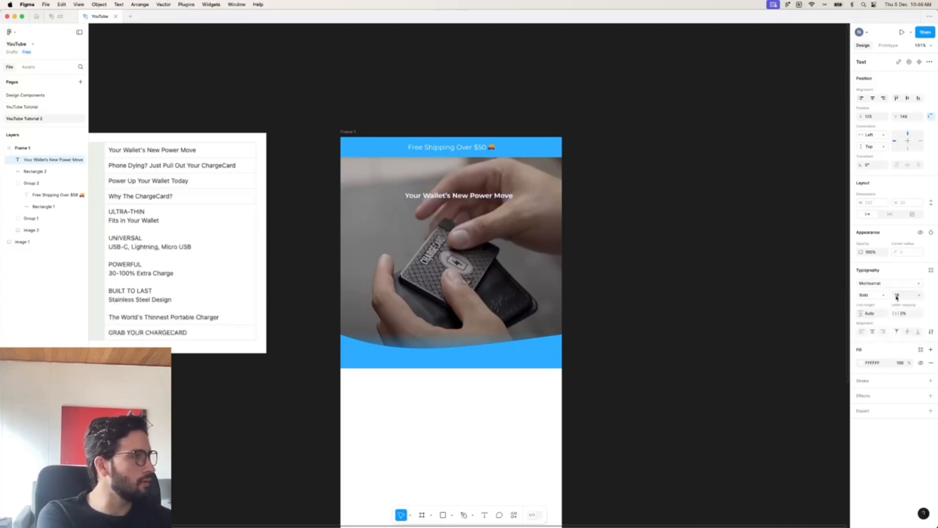
left_click(895, 296)
left_click_drag(891, 295, 899, 295)
- Break the header into two lines, with "Power Move" on the second line
double_click(484, 211)
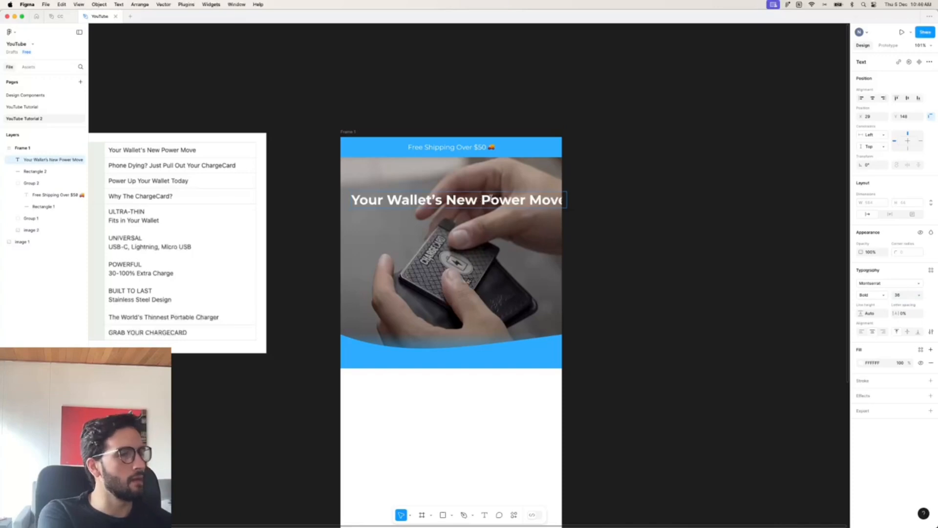
key("BackSpace")
key("Return")
key("Escape")
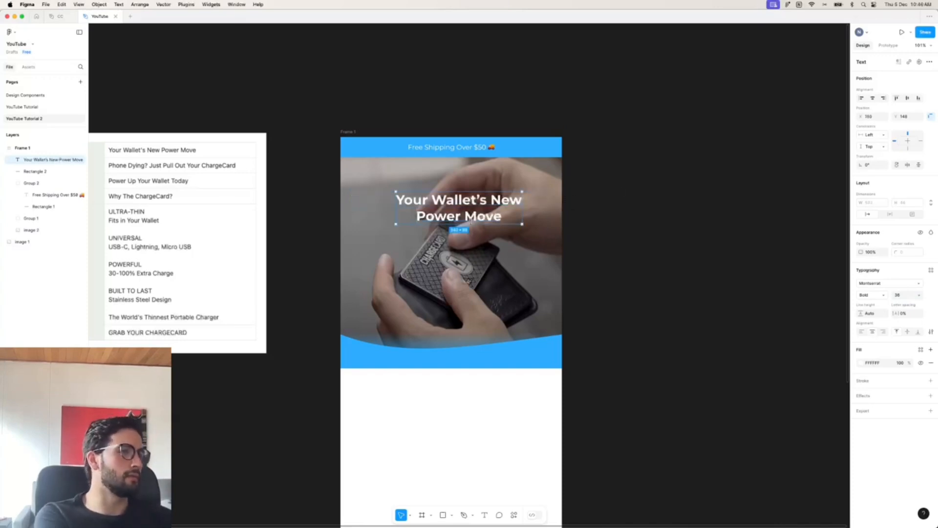
- Enlarge the header to font size 43, raise it to Y 128 and centre it horizontally in the frame
left_click(893, 297)
left_click_drag(892, 297, 899, 297)
key("shift+Up")
key("shift+Up")
key("shift+Left")
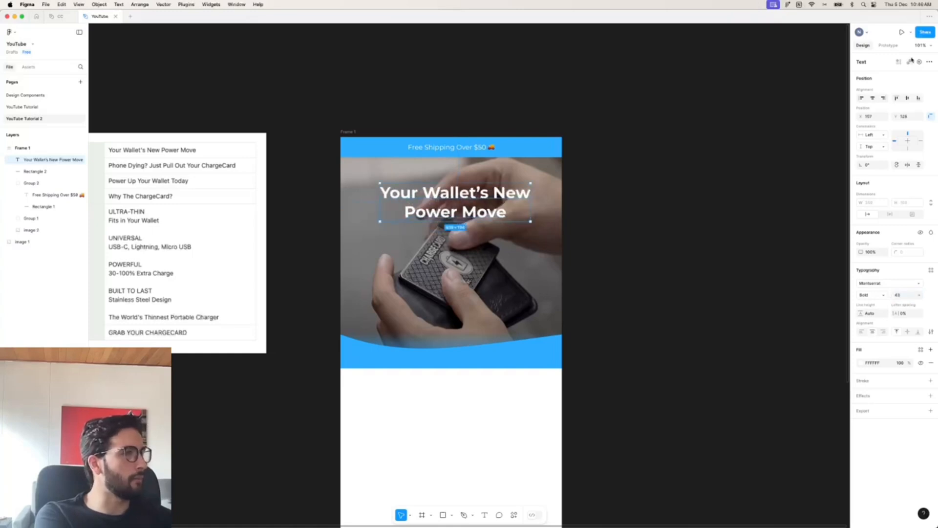
left_click(874, 98)
left_click(715, 195)
- Set the opacity of the hero image's black 000000 overlay fill to 50%
left_click(552, 248)
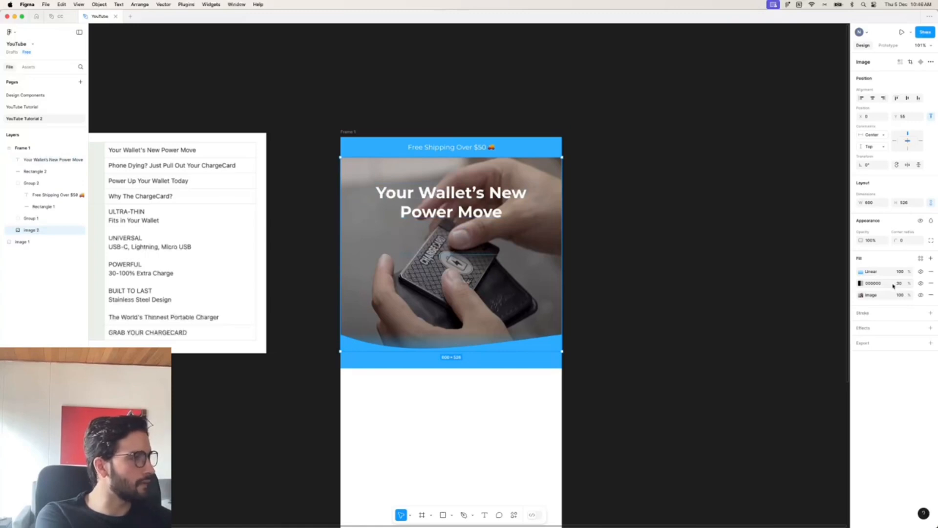
left_click_drag(894, 283, 896, 284)
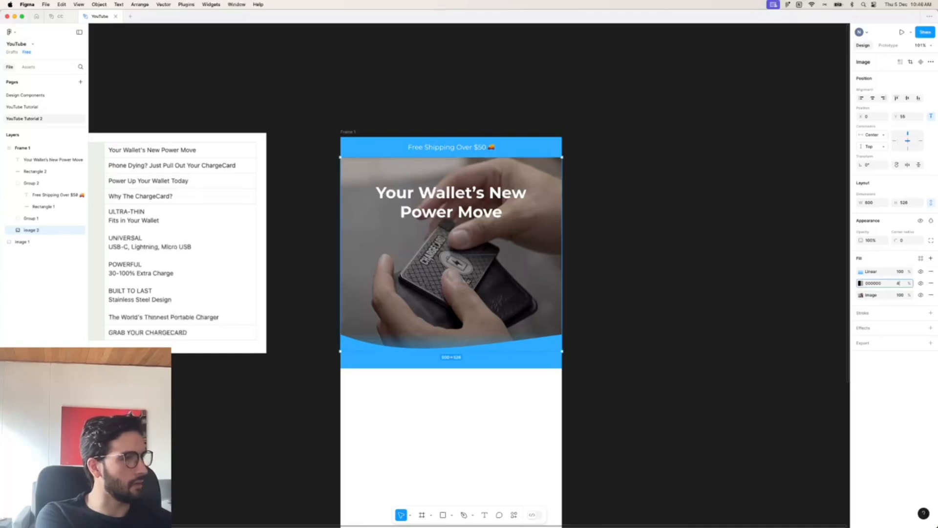
left_click(701, 210)
scroll(699, 214, "down", 2)
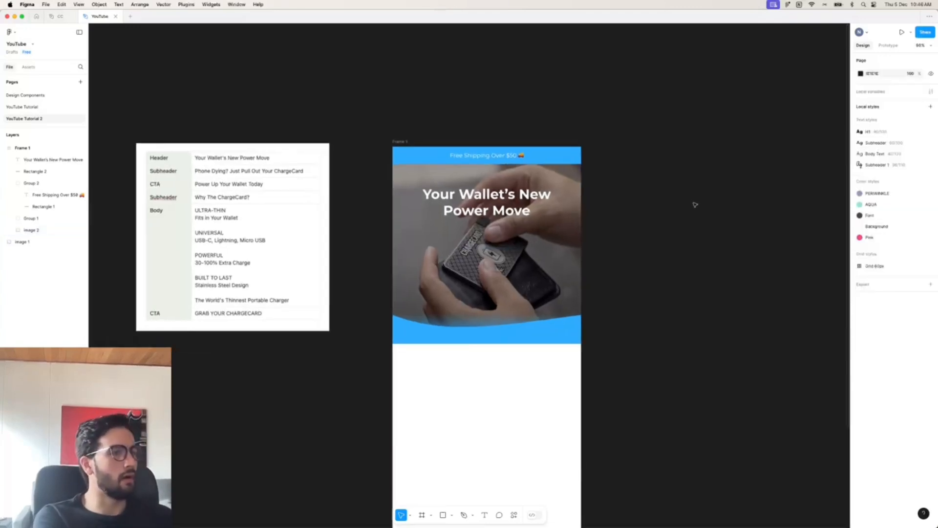
- Duplicate the header text directly below itself on the hero image, at about Y 252
left_click(495, 195)
left_click(593, 187)
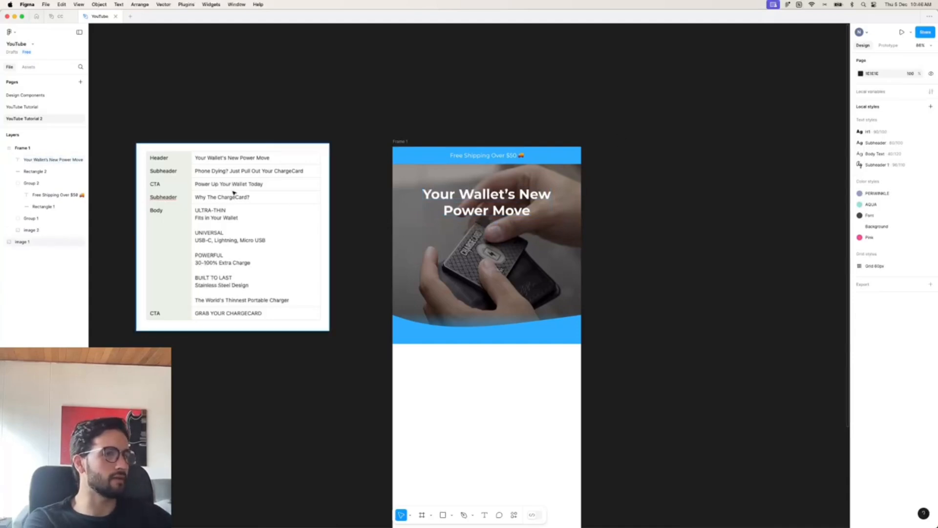
left_click_drag(485, 211, 485, 250)
- Replace the duplicated header's text with the subheader "Phone Dying? Just Pull Out Your ChargeCard"
key("Return")
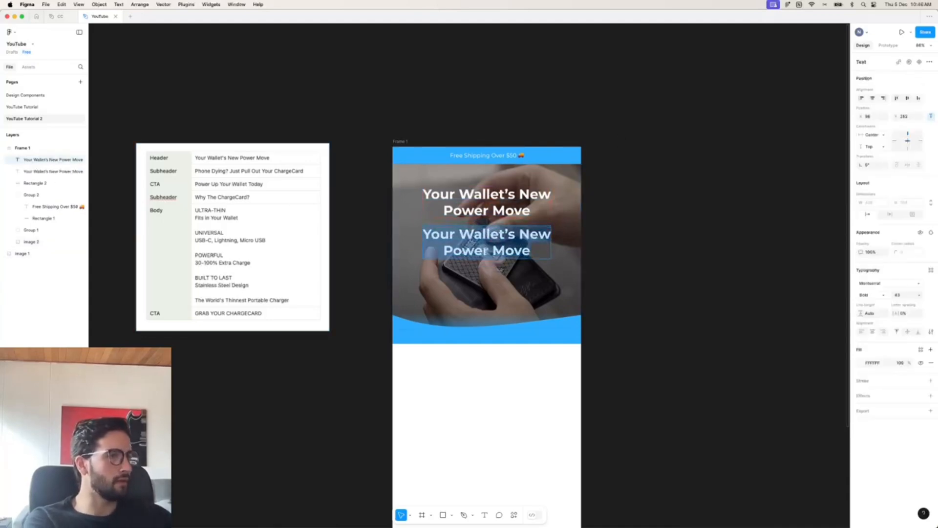
type("P{hon")
key("BackSpace")
key("BackSpace")
key("BackSpace")
key("BackSpace")
type("hone")
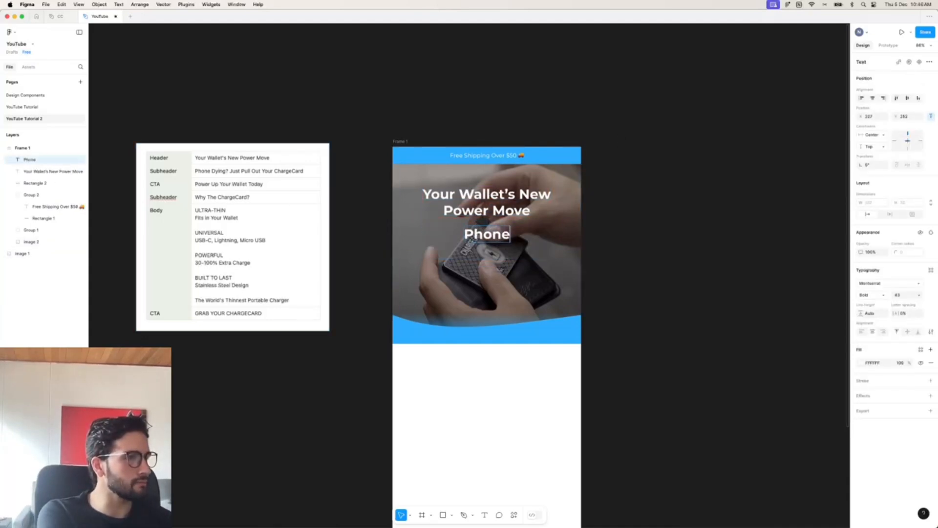
type(" Dyingh?")
key("BackSpace")
key("BackSpace")
key("BackSpace")
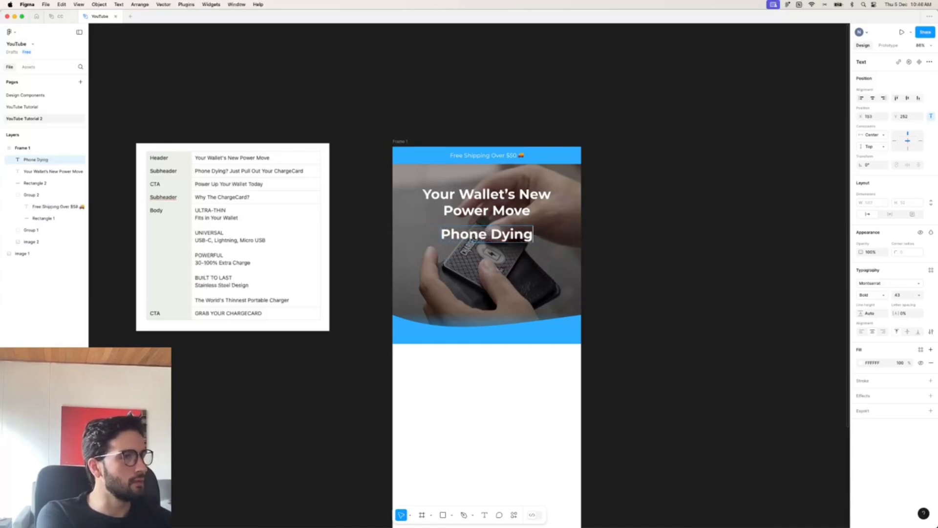
type("g? Ju")
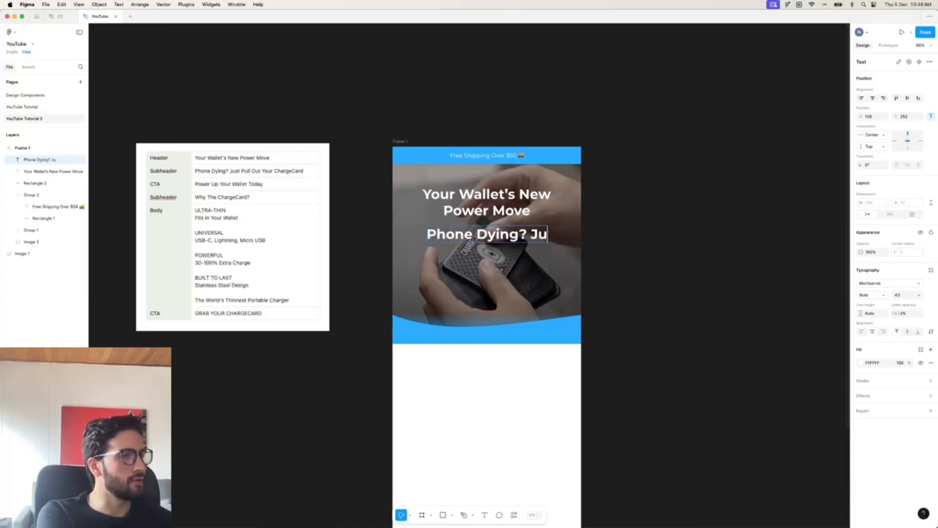
type("st P")
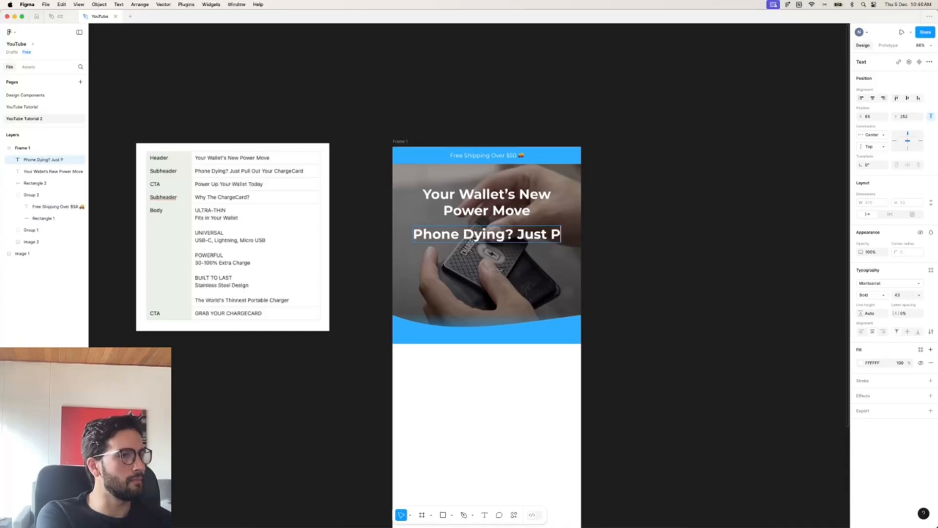
type("ull Out Your C")
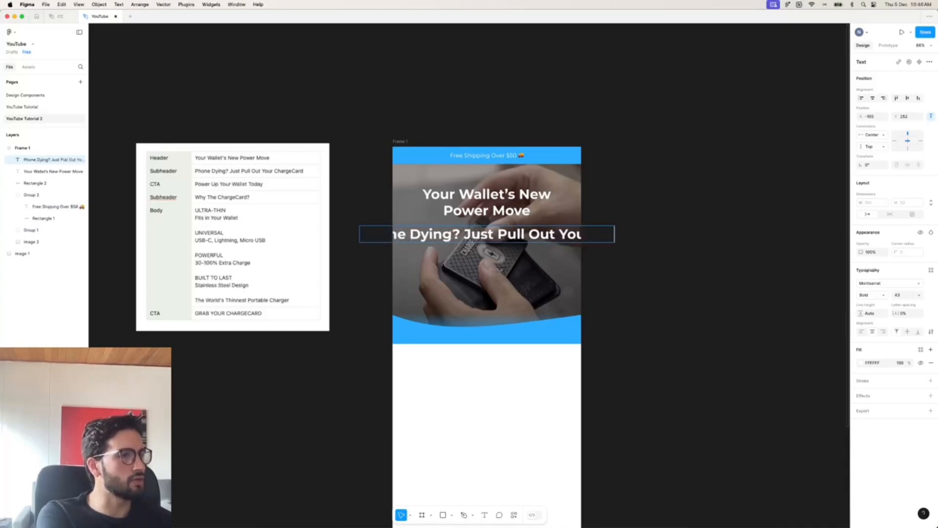
type("h")
key("Escape")
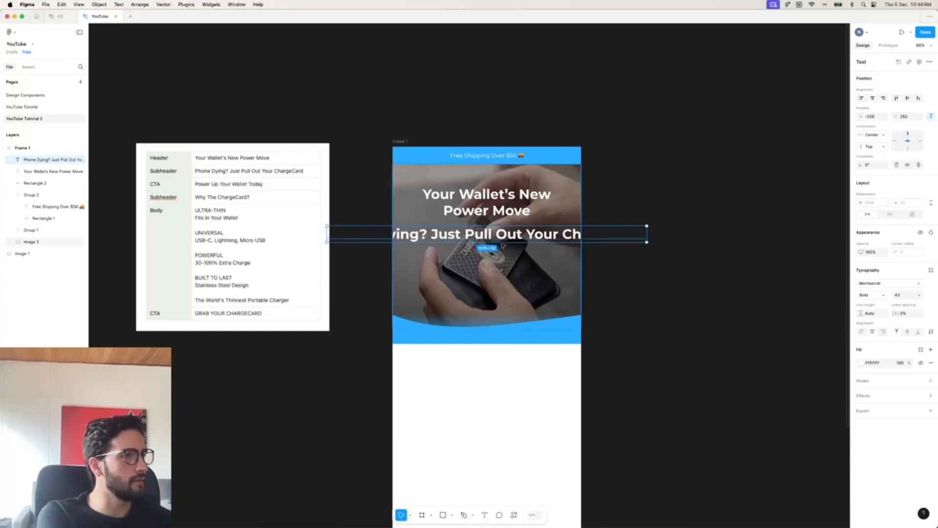
- Narrow the subheader's text box to about 584 wide and centre it horizontally in the frame
left_click_drag(647, 235, 510, 235)
left_click(874, 98)
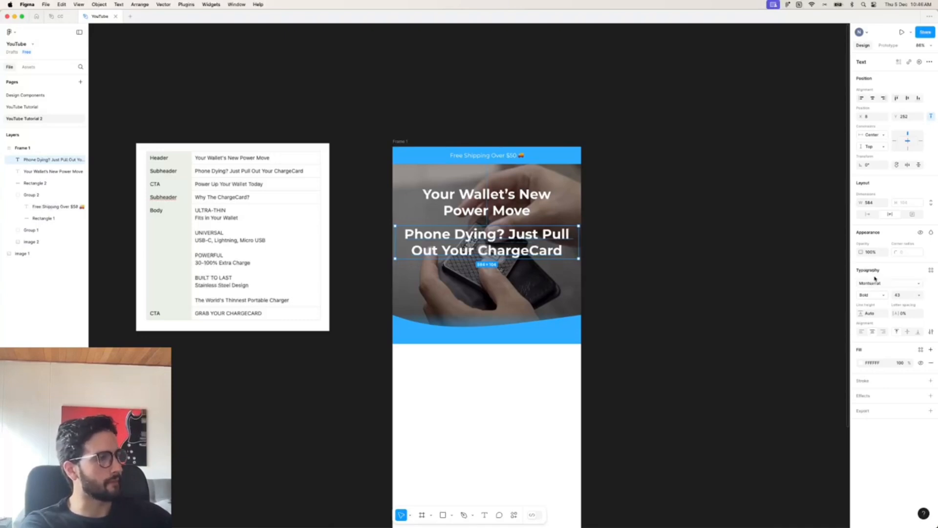
- Change the subheader's font to Assistant with the SemiBold weight
left_click(874, 282)
type("assi")
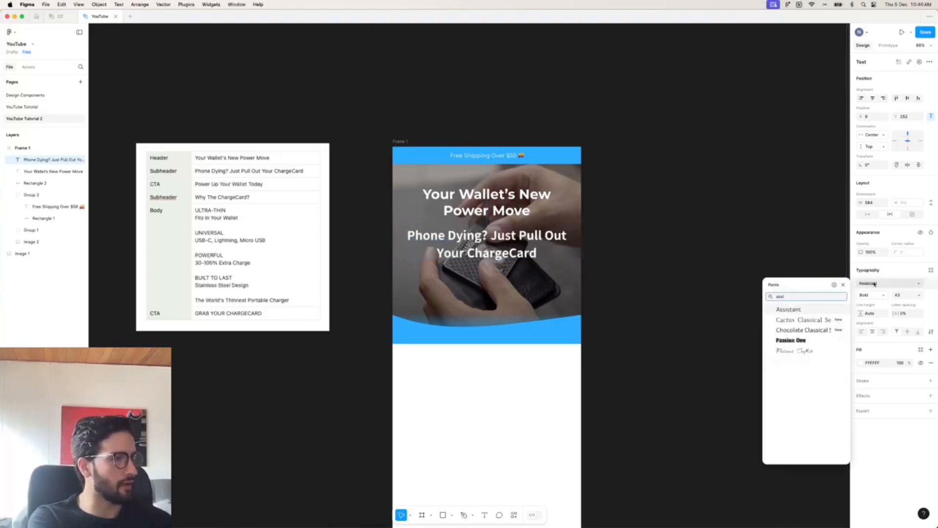
left_click(794, 310)
left_click(882, 296)
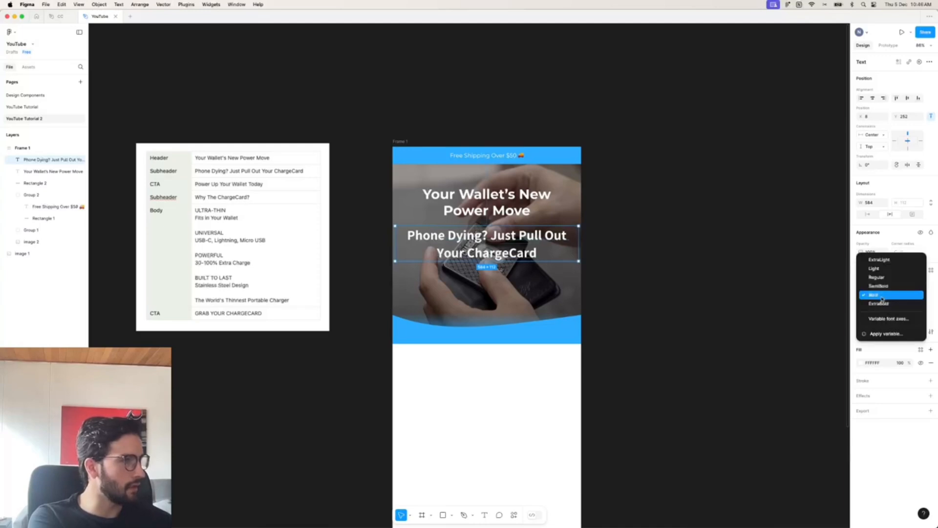
left_click(885, 287)
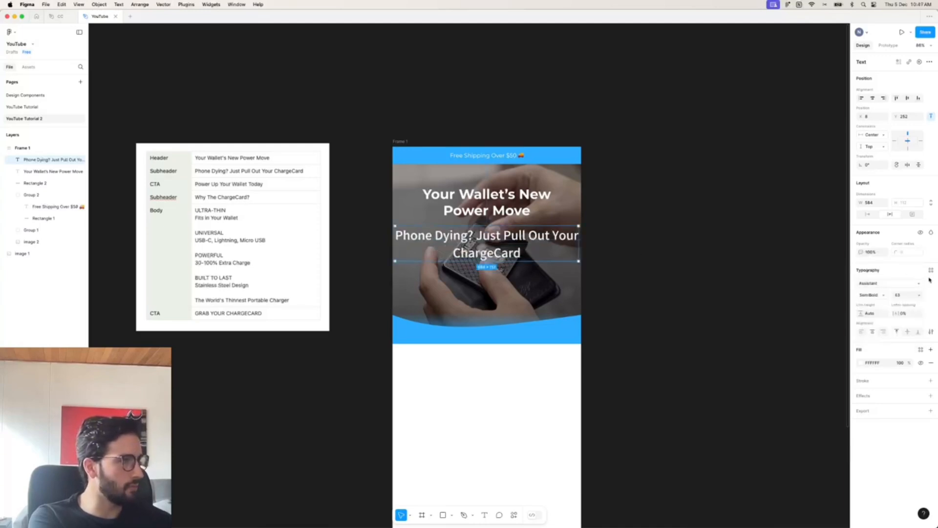
- Set the header's font size to 42 and the subheader's font size to 30
left_click(496, 199)
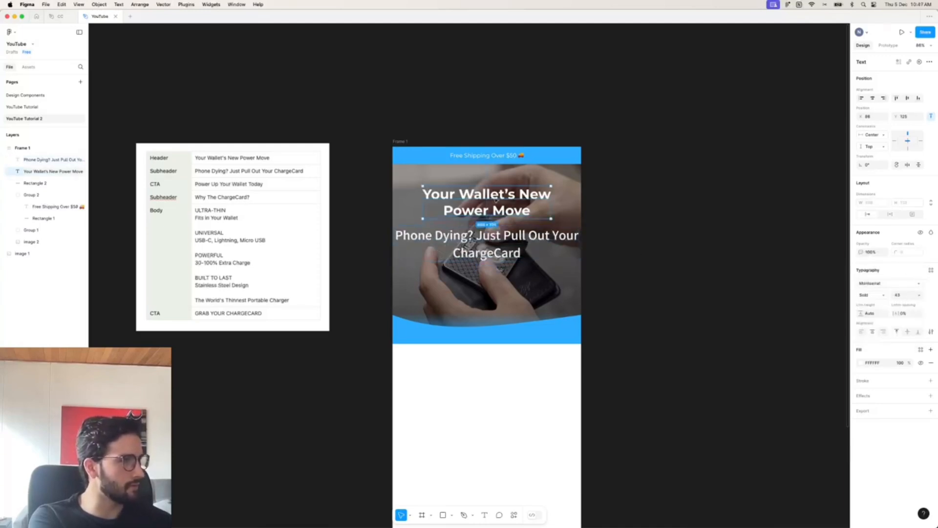
left_click(910, 298)
type("42")
key("Return")
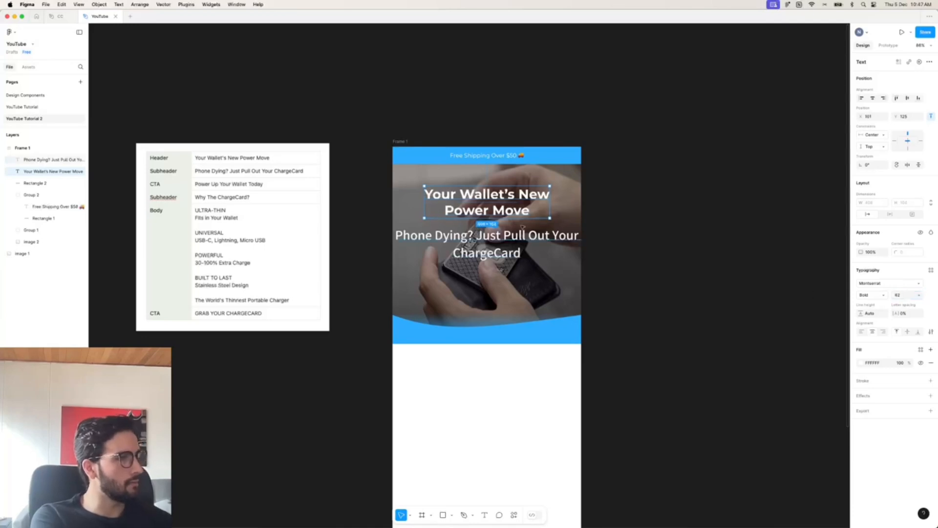
left_click(505, 238)
type("30")
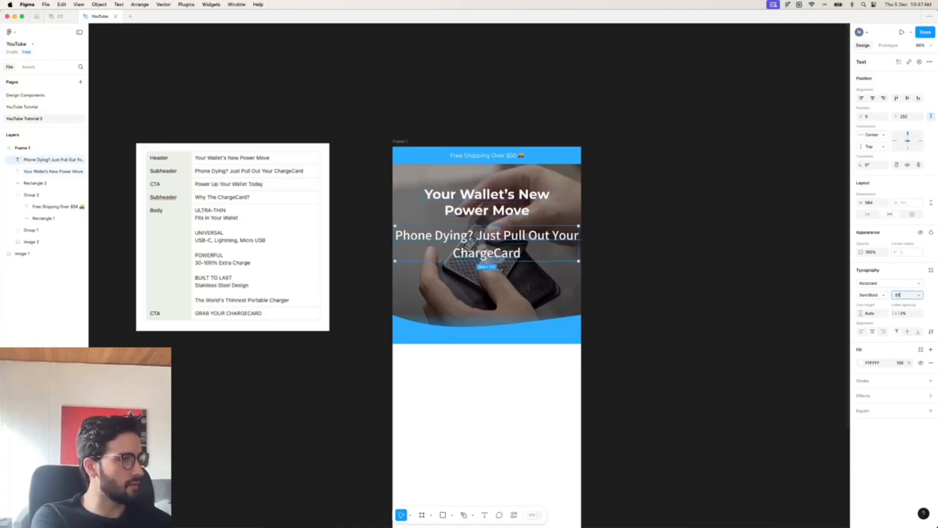
key("Return")
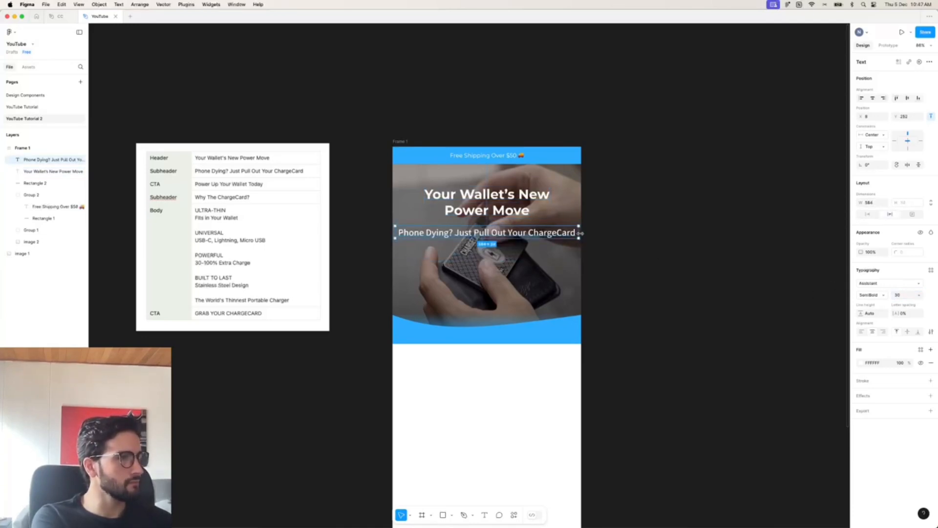
- Narrow the subheader box to about 428 wide, break the line after "Phone Dying?" and centre it in the frame
left_click_drag(580, 233, 530, 233)
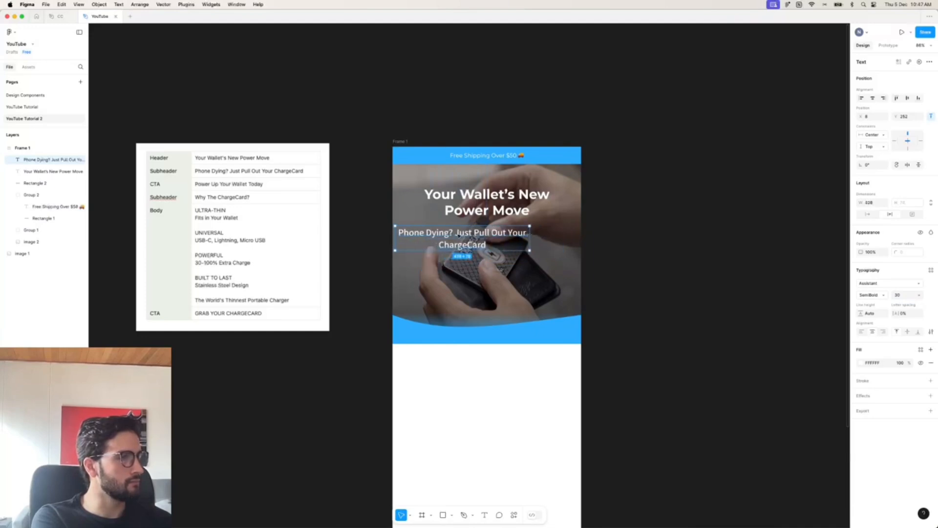
double_click(457, 234)
key("Return")
key("Escape")
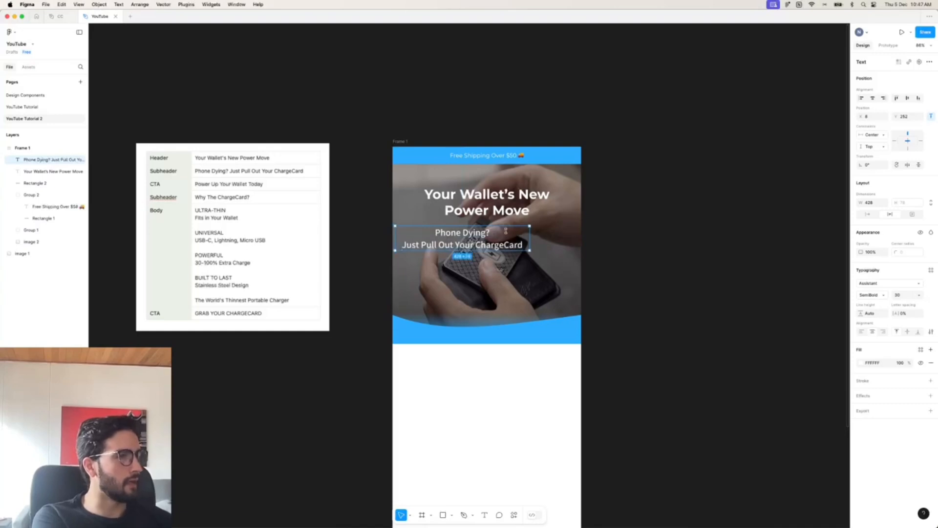
left_click(873, 98)
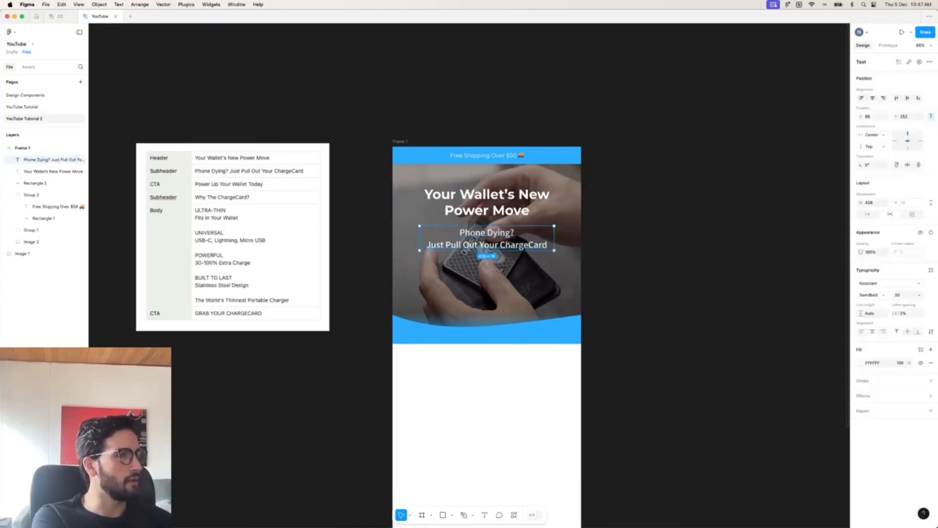
- Reduce the subheader's font size to 28
left_click(902, 295)
type("28")
key("Return")
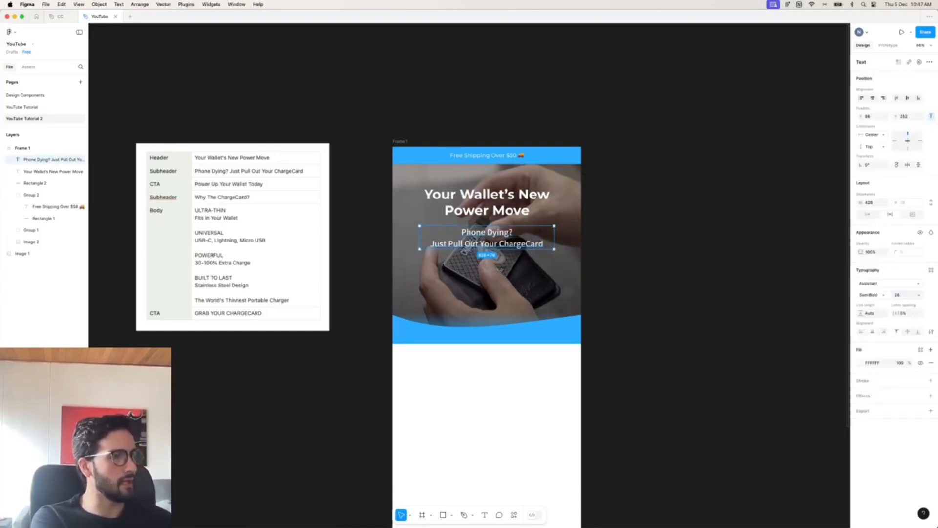
- Shift the header up slightly to widen the gap above the subheader
left_click(704, 279)
left_click_drag(512, 213, 512, 209)
left_click(508, 219)
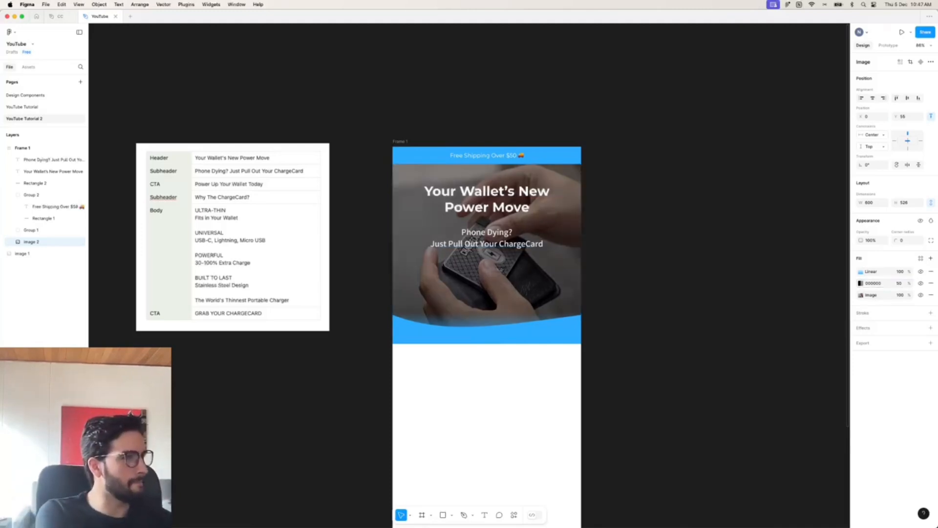
left_click(698, 248)
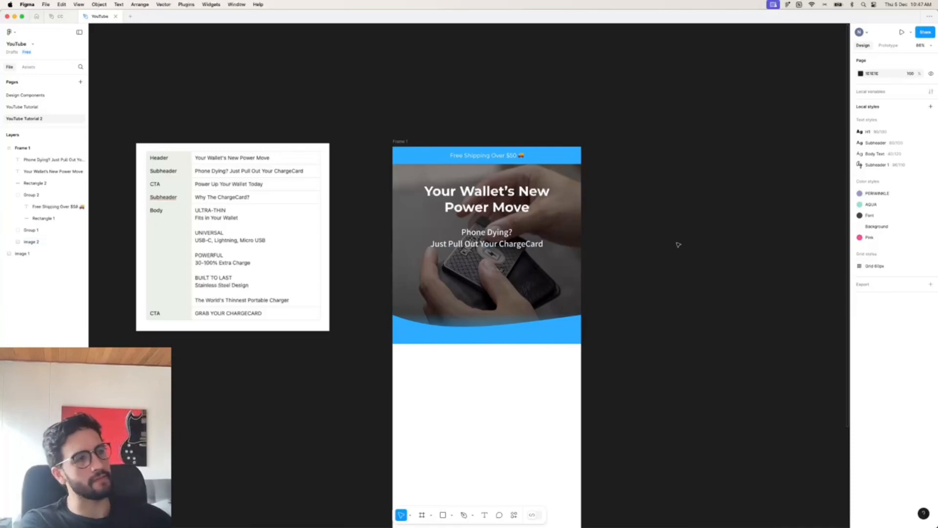
left_click(487, 238)
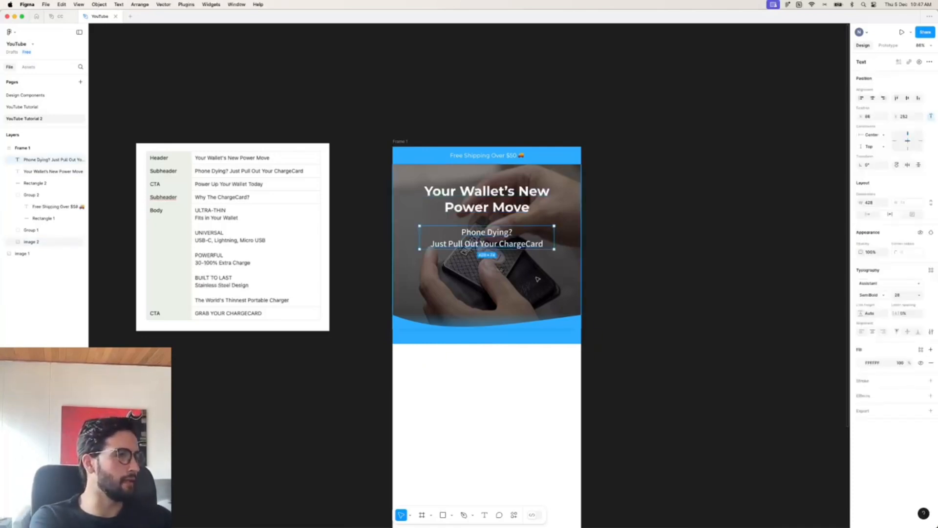
left_click(612, 263)
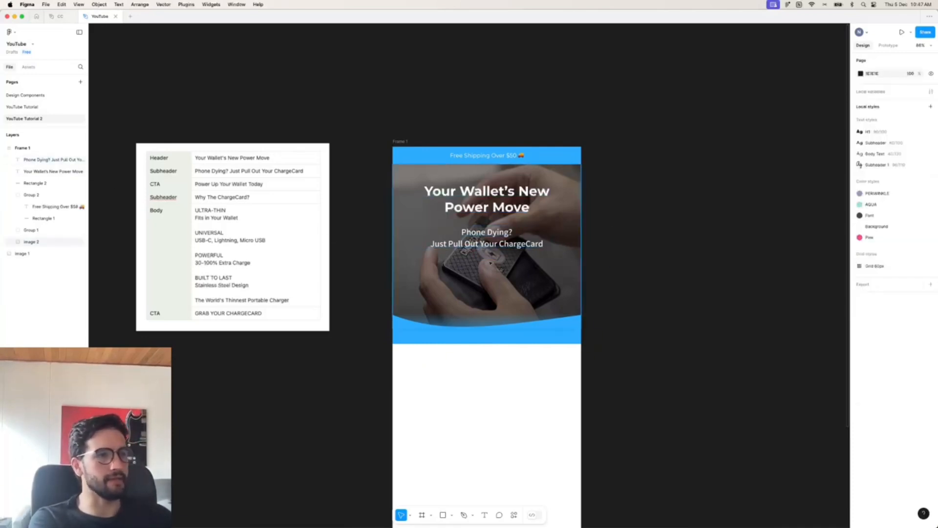
left_click_drag(487, 241, 486, 279)
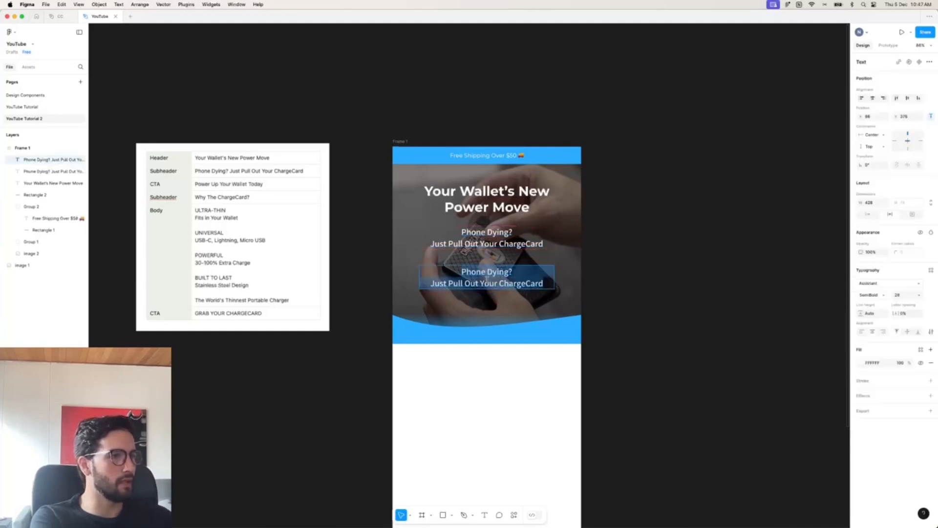
key("Delete")
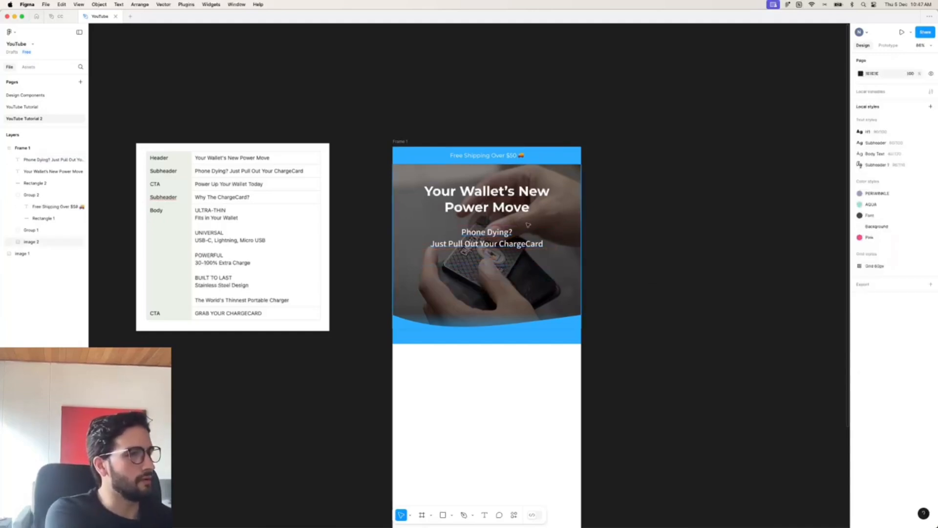
- Duplicate the header below the subheader and replace the copy's text with "POWER UP YOUR WALLET TODAY"
left_click(488, 208)
left_click_drag(487, 195, 487, 286)
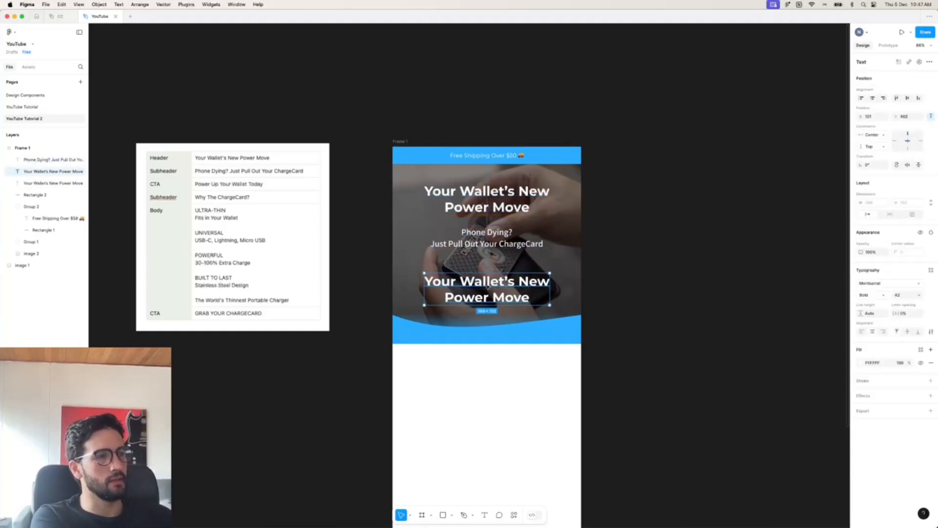
double_click(487, 286)
type("P")
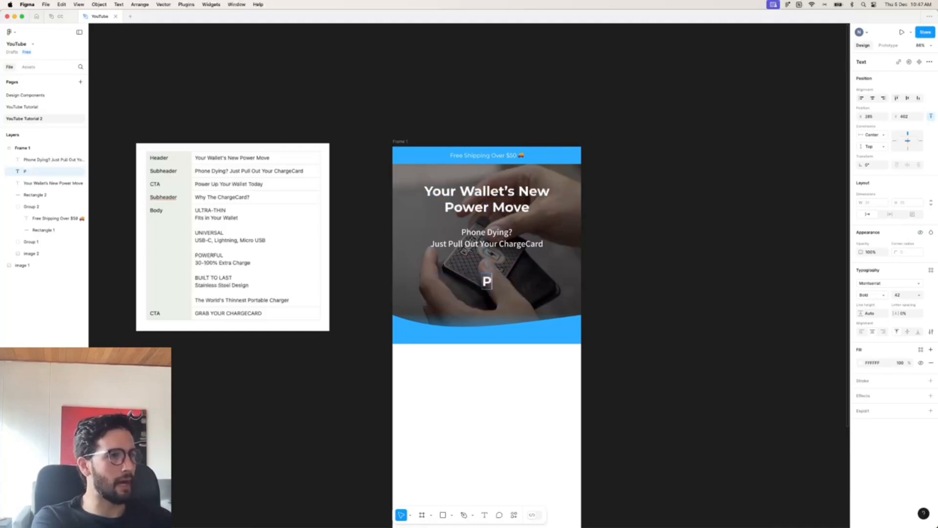
type("OWER UP YOUR WALLET TODA")
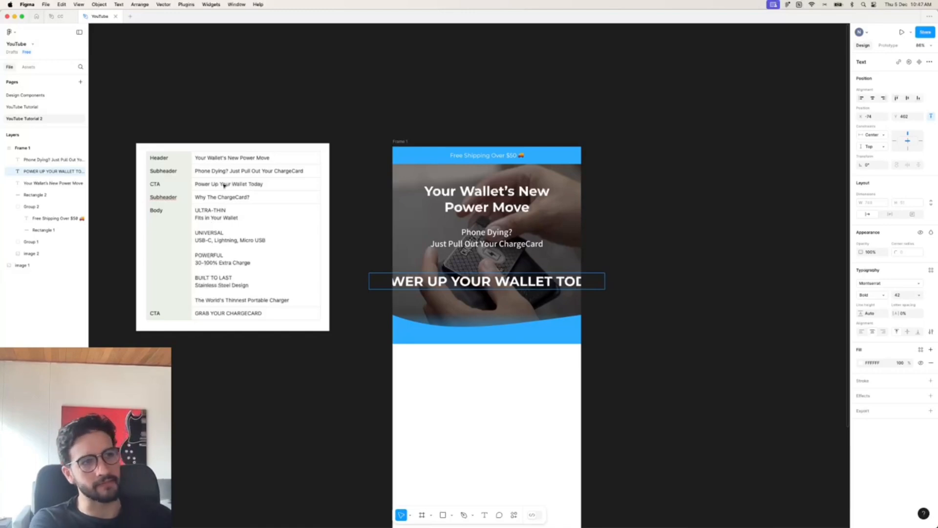
- Set the CTA text to Medium weight and its font size to 28
scroll(224, 186, "up", 3)
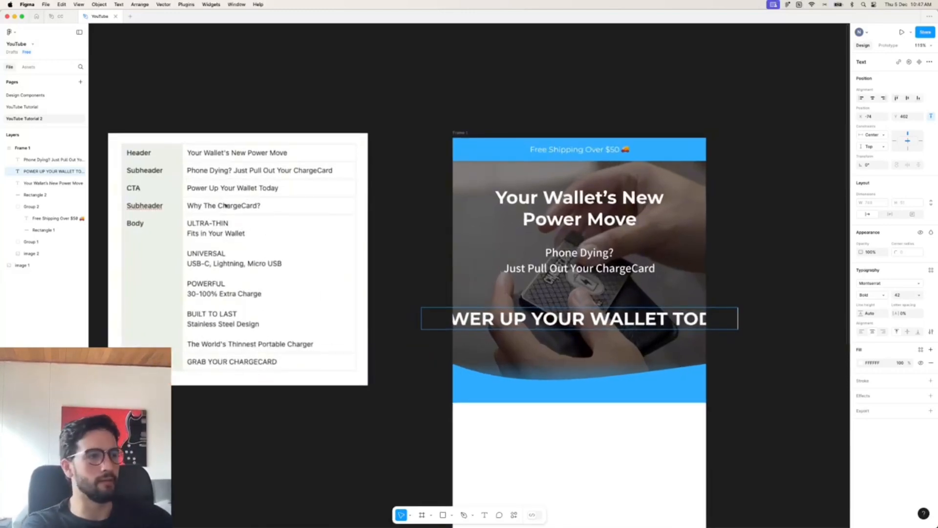
key("super+a")
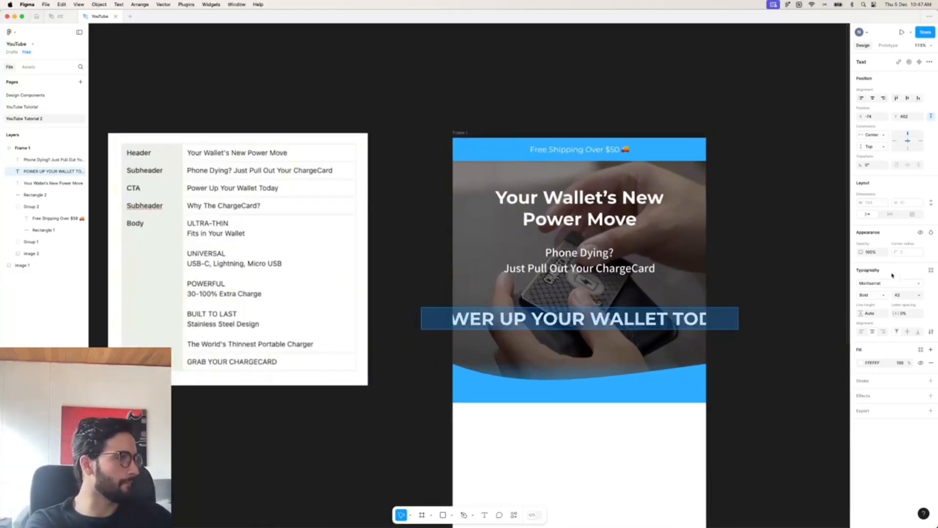
left_click(874, 295)
left_click(875, 284)
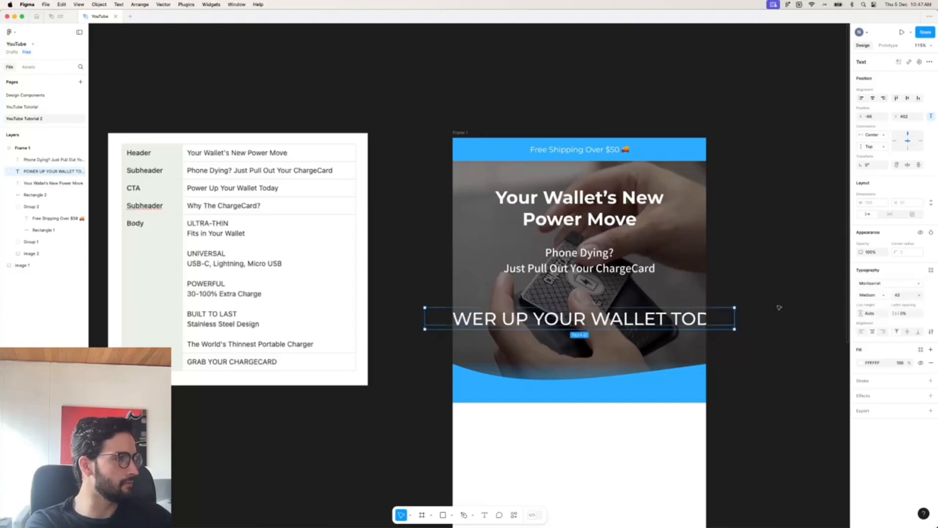
left_click(901, 295)
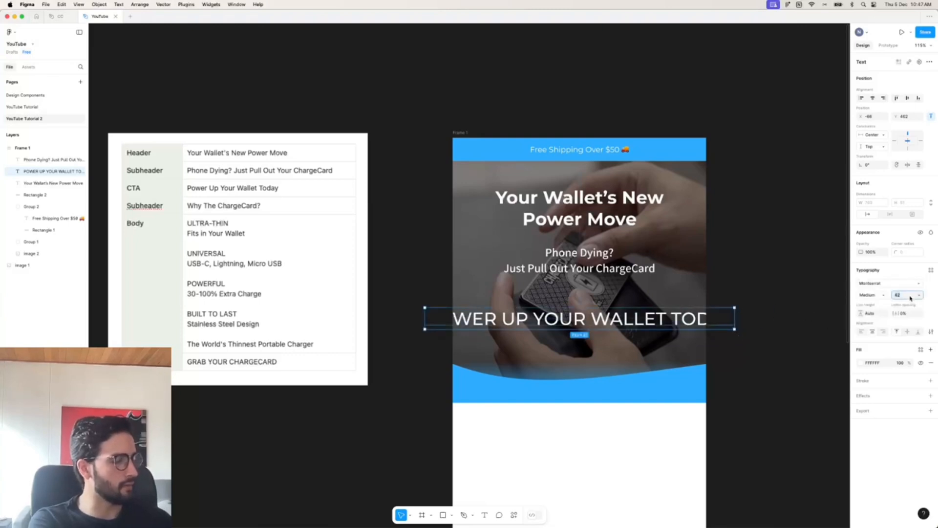
type("28")
key("Return")
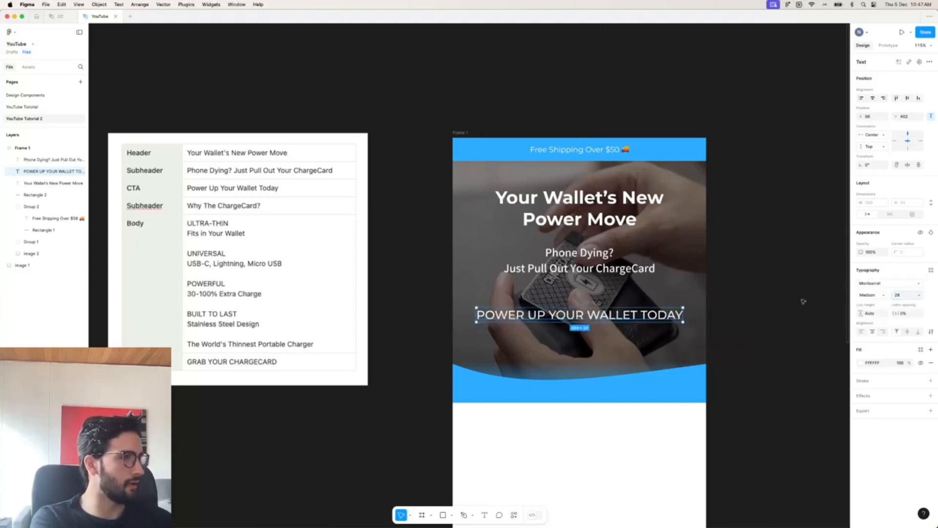
- Reduce the CTA text's font size to 18
left_click(903, 295)
type("18")
key("Return")
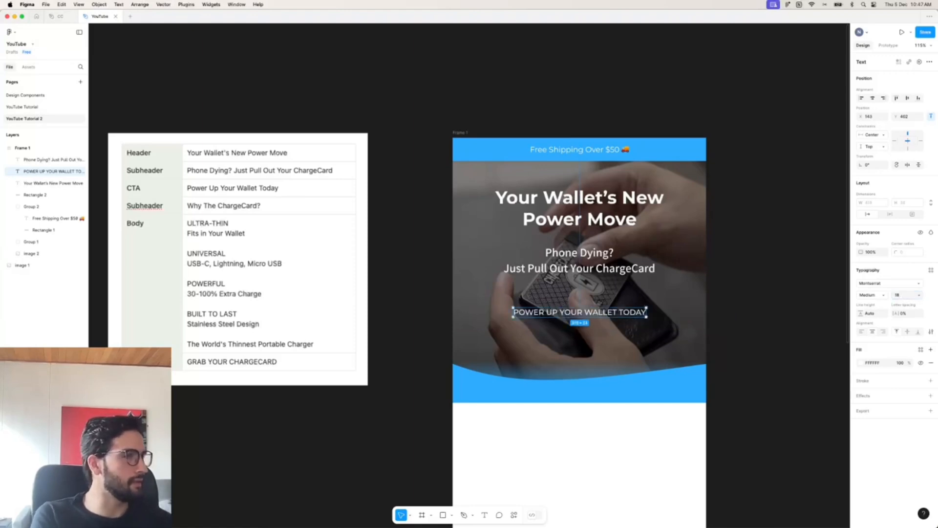
left_click(757, 293)
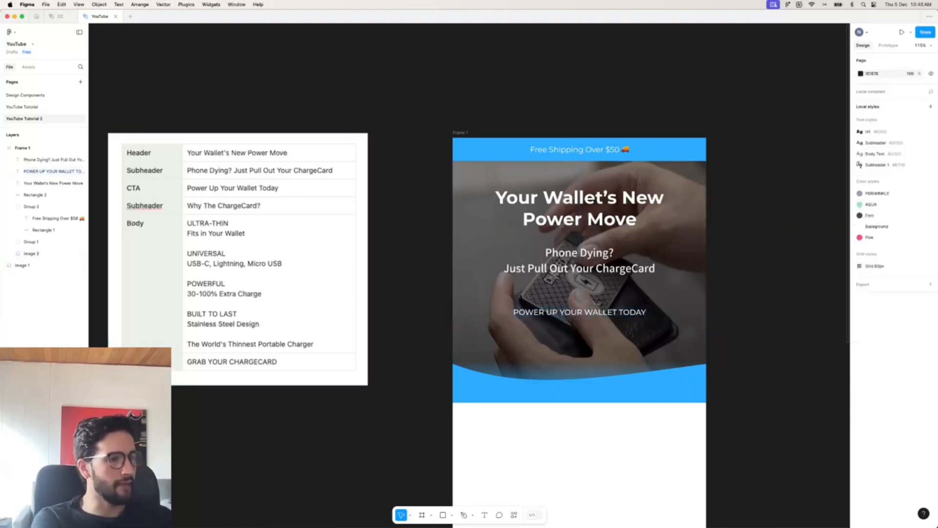
- Draw a rectangle about 378 by 71 around the CTA text, filled with the page's blue, corner radius 43, layered behind the text
left_click(452, 517)
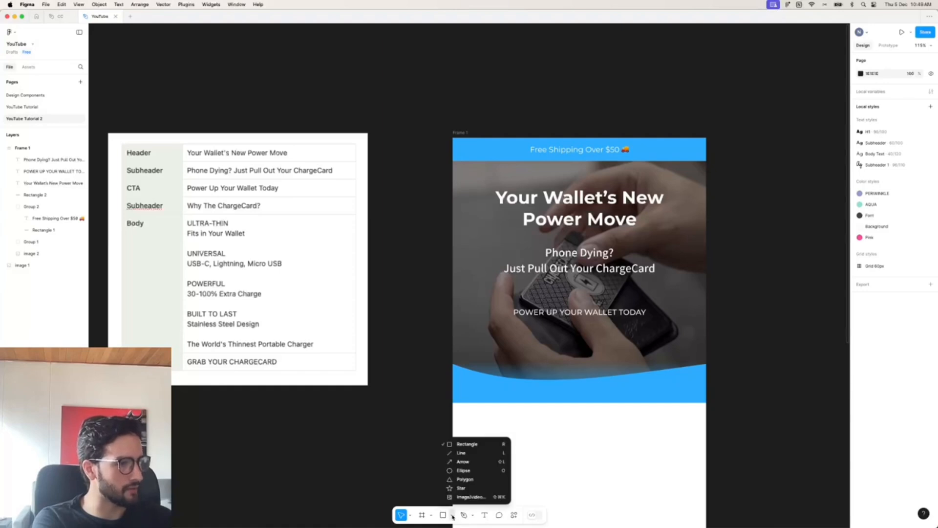
left_click(459, 443)
left_click_drag(502, 299, 662, 330)
left_click(860, 272)
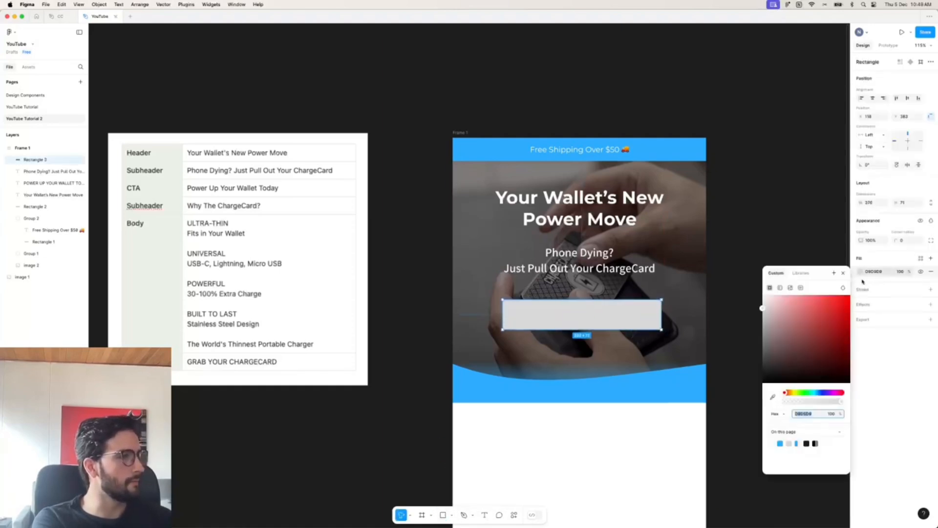
left_click(779, 444)
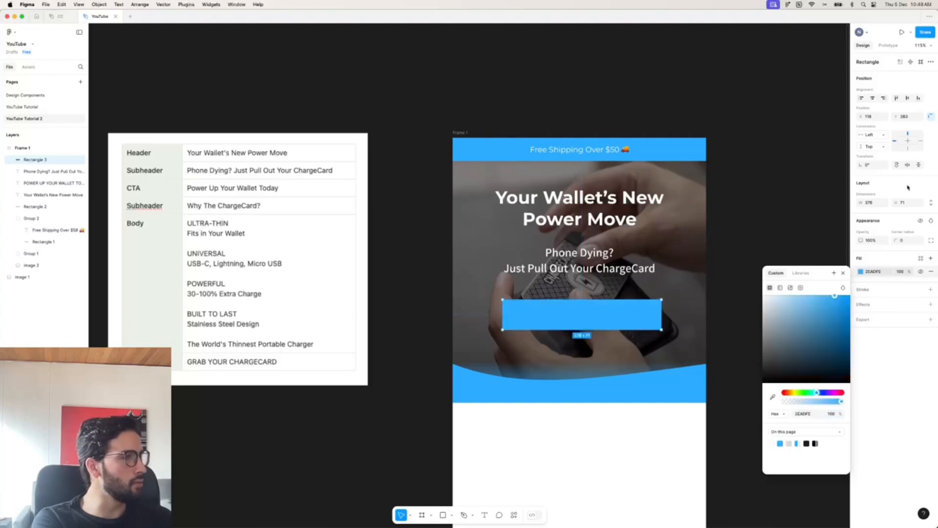
left_click_drag(896, 240, 277, 227)
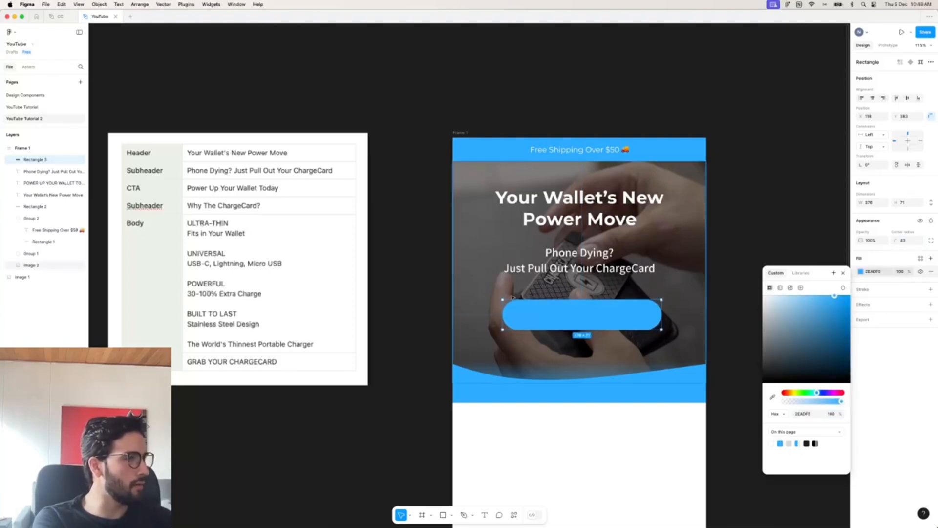
left_click_drag(34, 160, 78, 201)
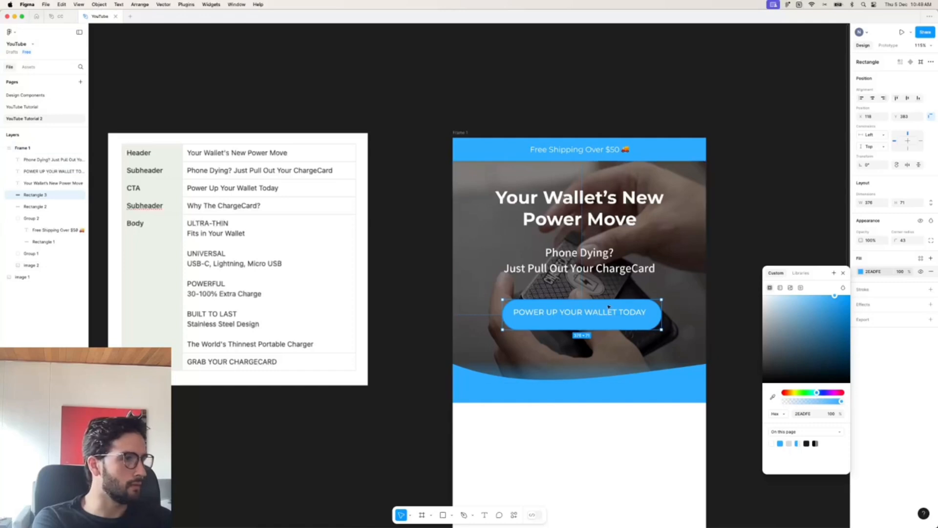
- Shorten the button rectangle to about 53 high and set the CTA text's font size to 16
left_click_drag(595, 329, 591, 321)
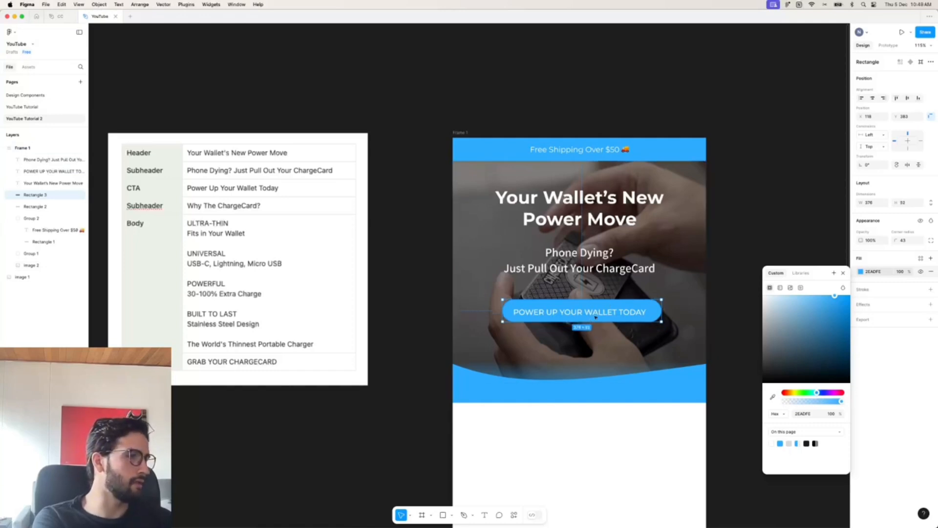
left_click(595, 316)
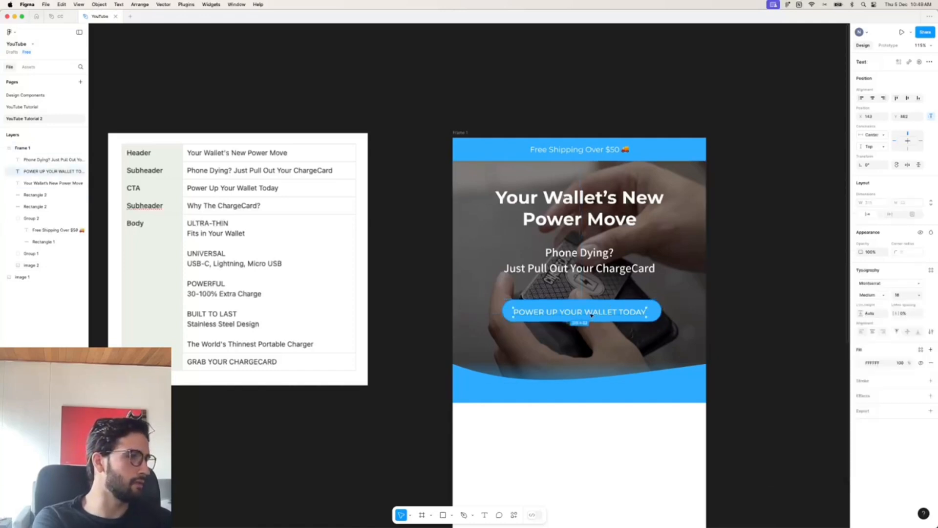
left_click(908, 295)
type("16")
key("Return")
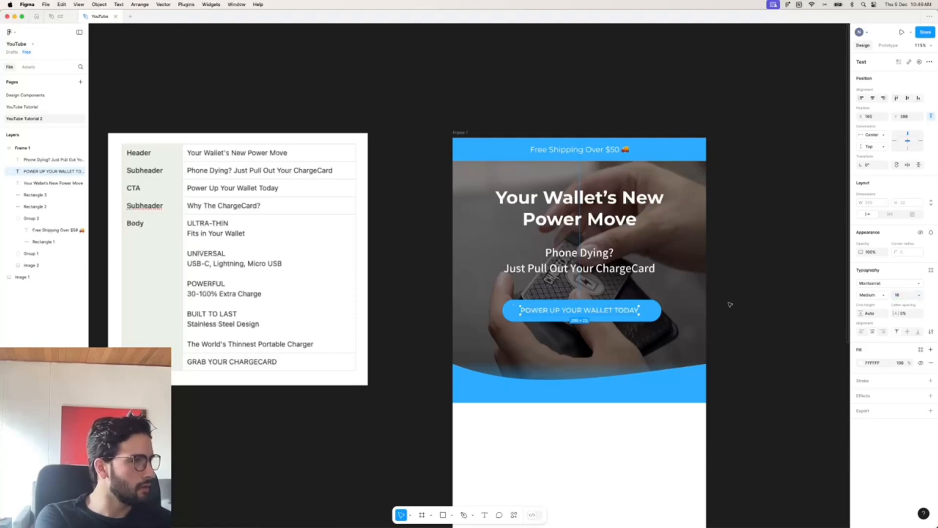
- Shrink the button rectangle to about 359 by 45 and centre the CTA text on it horizontally and vertically
left_click(657, 317)
left_click_drag(660, 320, 653, 318)
left_click(602, 312, "shift")
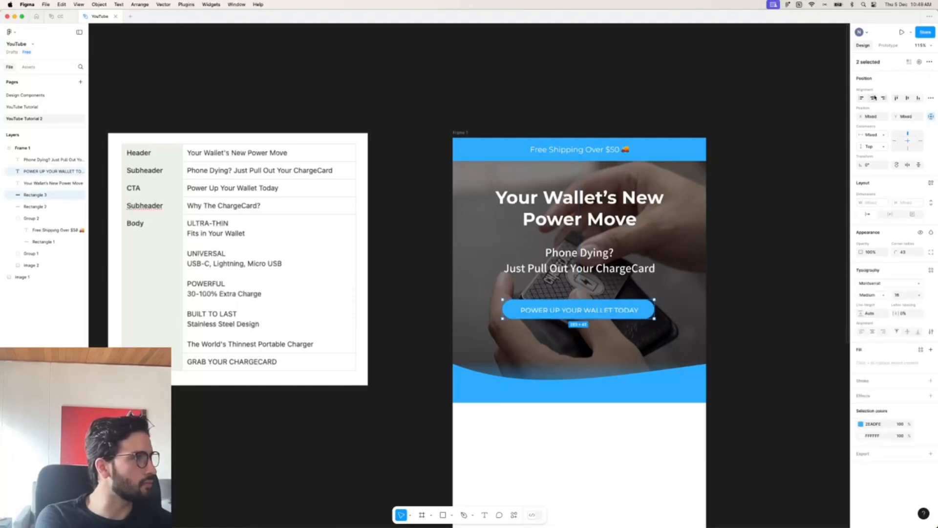
left_click(874, 98)
left_click(907, 99)
left_click(802, 240)
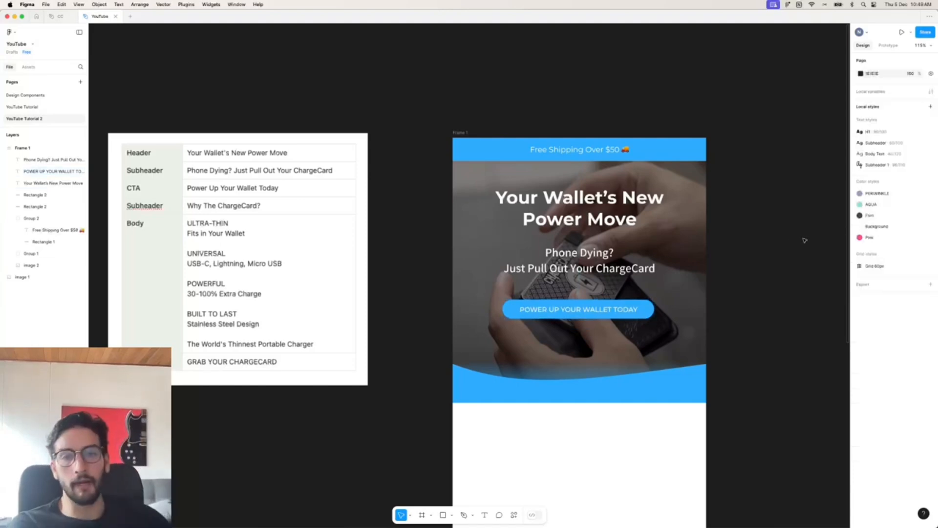
- Group the CTA text with its button rectangle and centre the group horizontally in the frame
left_click(638, 307)
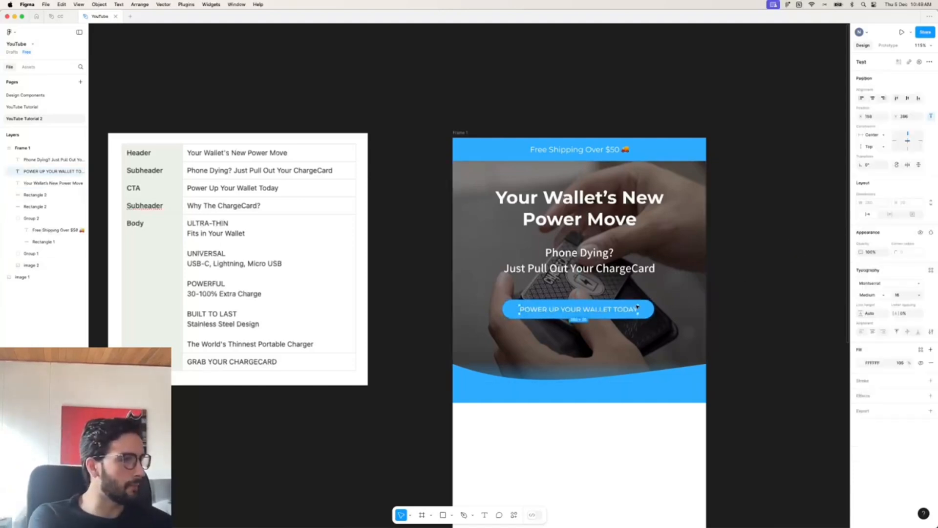
left_click(646, 307, "shift")
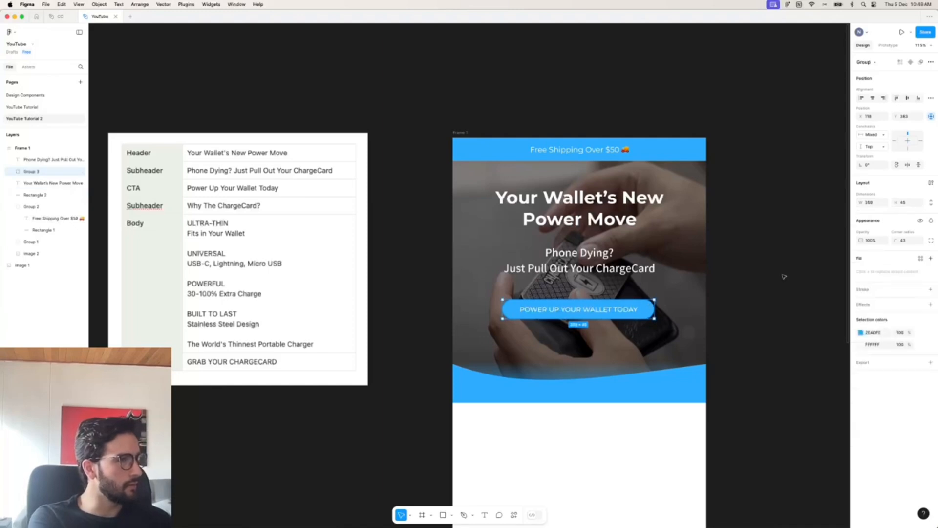
key("super+g")
left_click(872, 98)
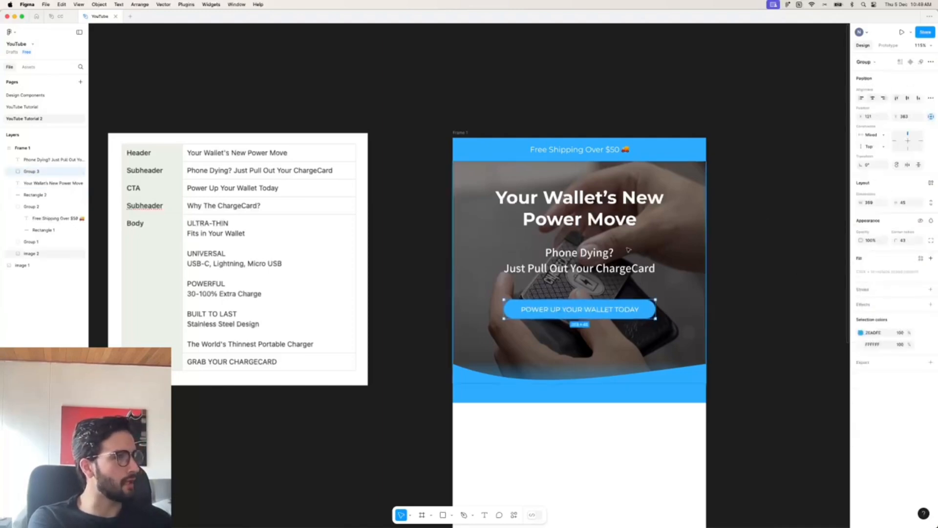
- Move the header, subheader and CTA button each slightly higher on the hero image
left_click(639, 260)
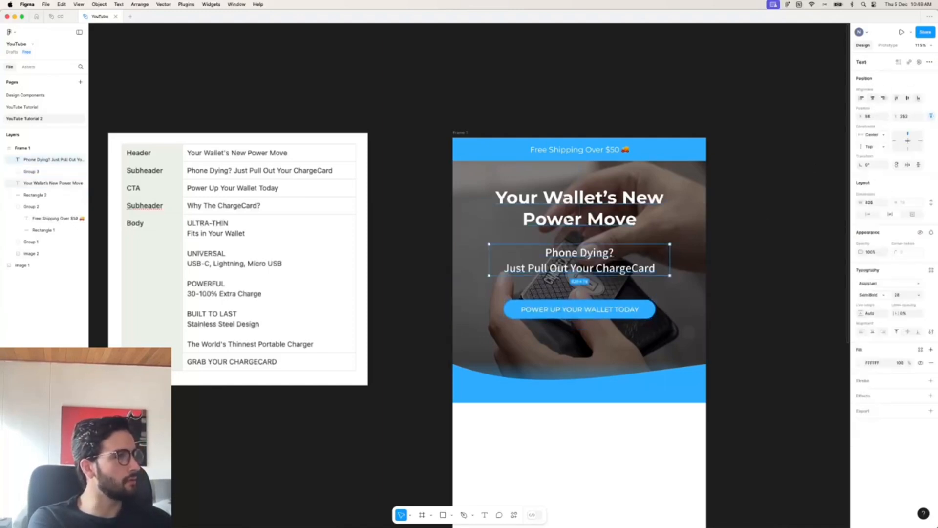
left_click(568, 221)
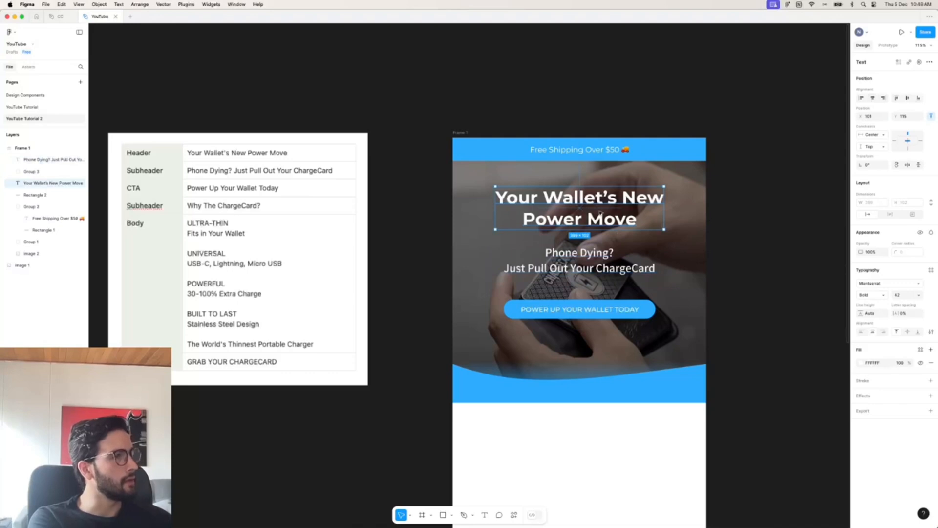
left_click_drag(600, 213, 599, 208)
left_click(591, 262)
left_click_drag(591, 262, 590, 255)
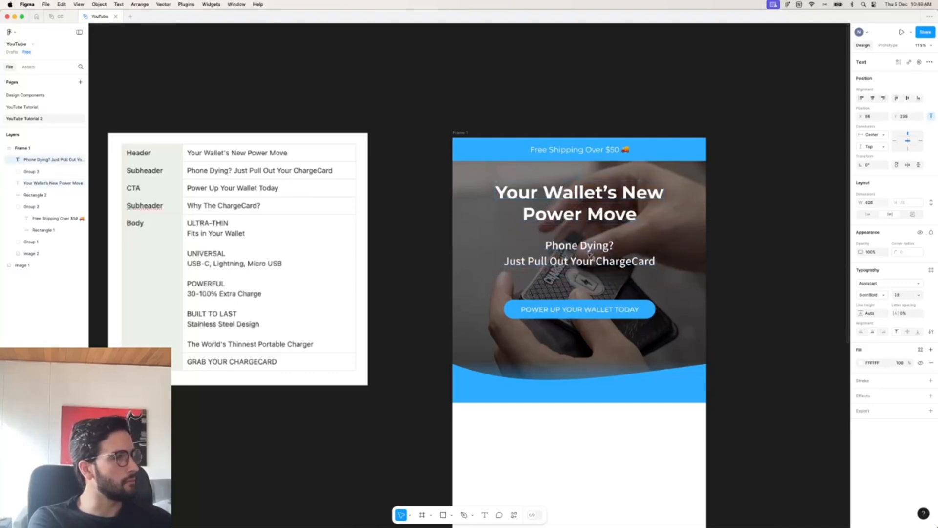
left_click_drag(591, 309, 591, 298)
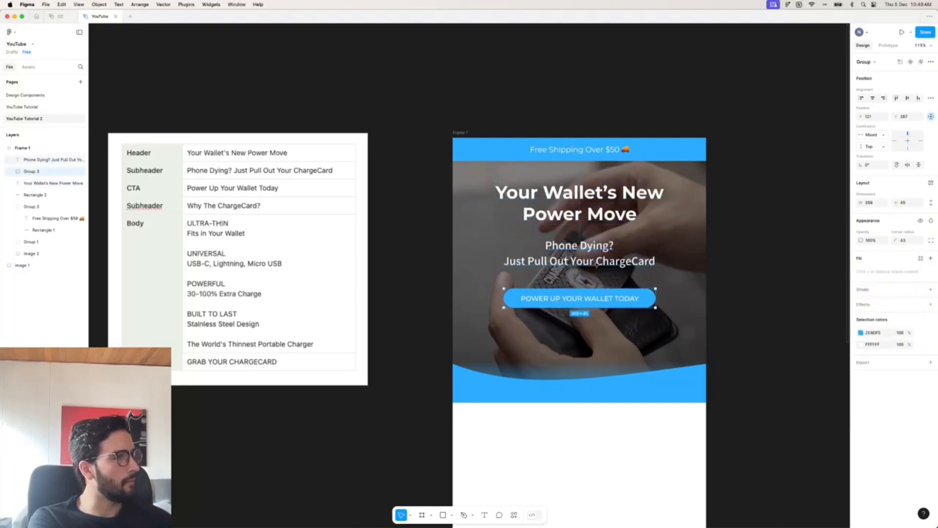
- Distribute the header, subheader and CTA button group evenly with equal vertical spacing
left_click(596, 264, "shift")
left_click(581, 215, "shift")
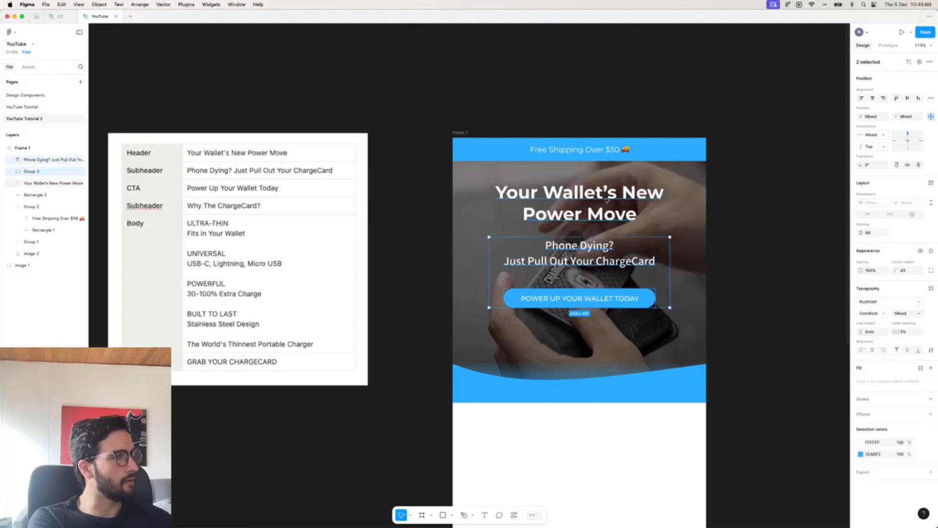
left_click(930, 62)
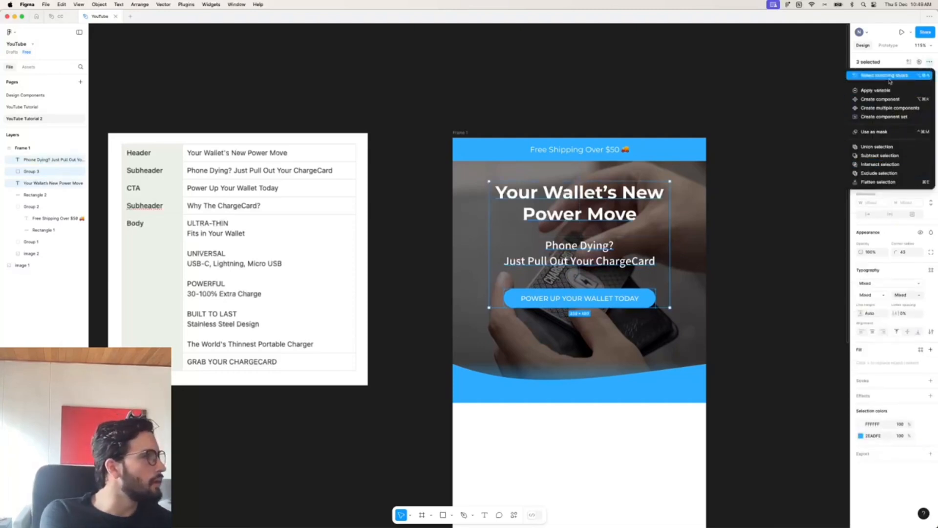
left_click(903, 64)
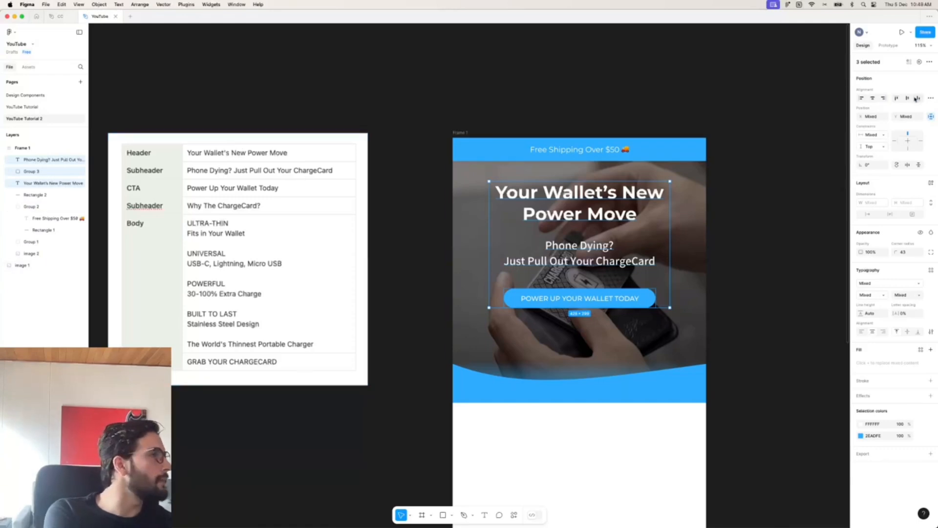
left_click(930, 99)
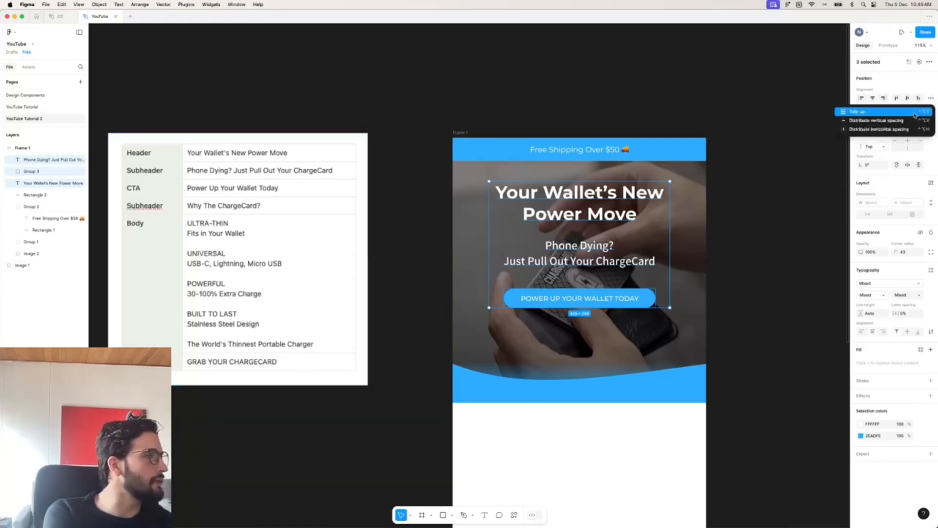
left_click(889, 120)
- Try distributing the three hero elements horizontally, and align the header, subheader and CTA button on their horizontal centres
left_click(929, 99)
left_click(879, 131)
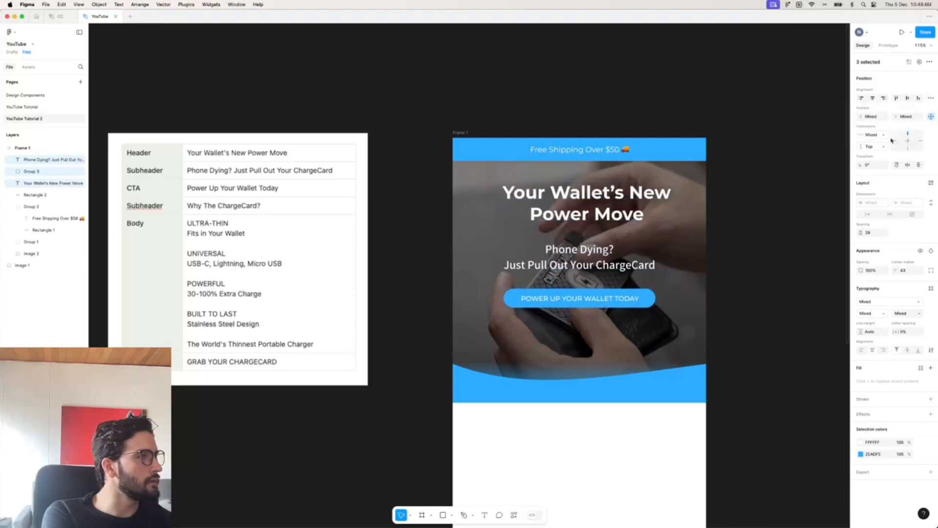
key("alt+h")
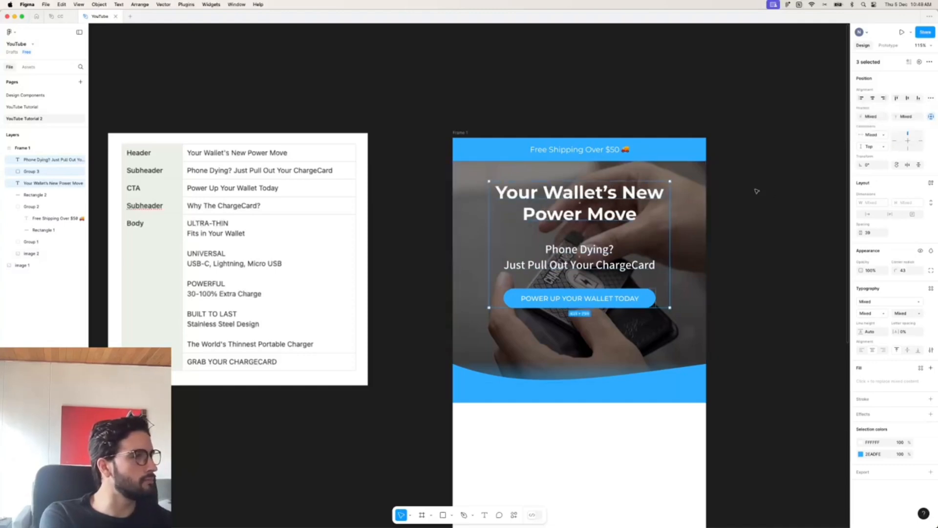
left_click(756, 192)
left_click(630, 199)
left_click(872, 98)
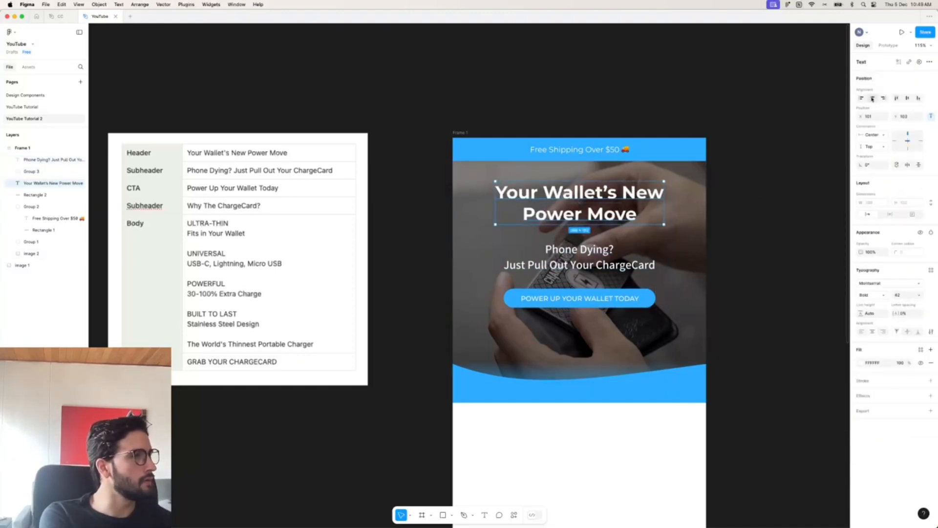
left_click(612, 262)
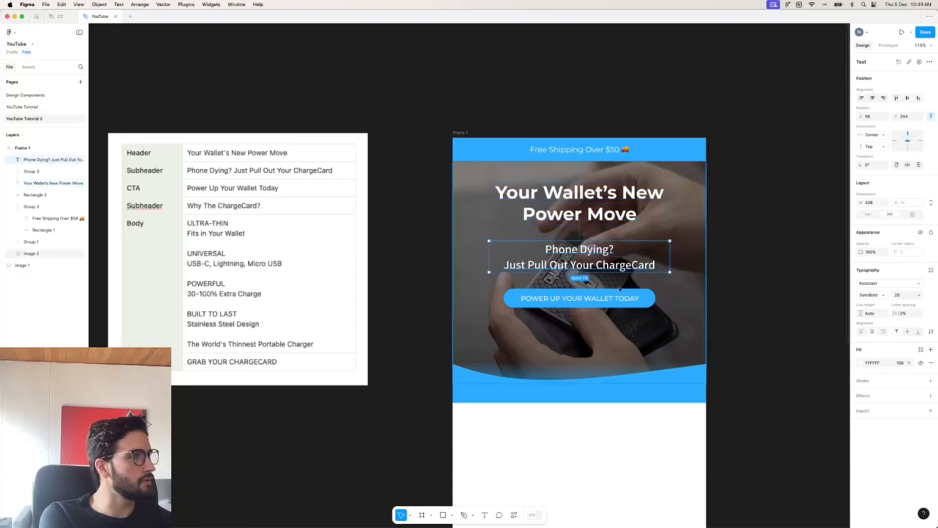
left_click(630, 299)
left_click(692, 284)
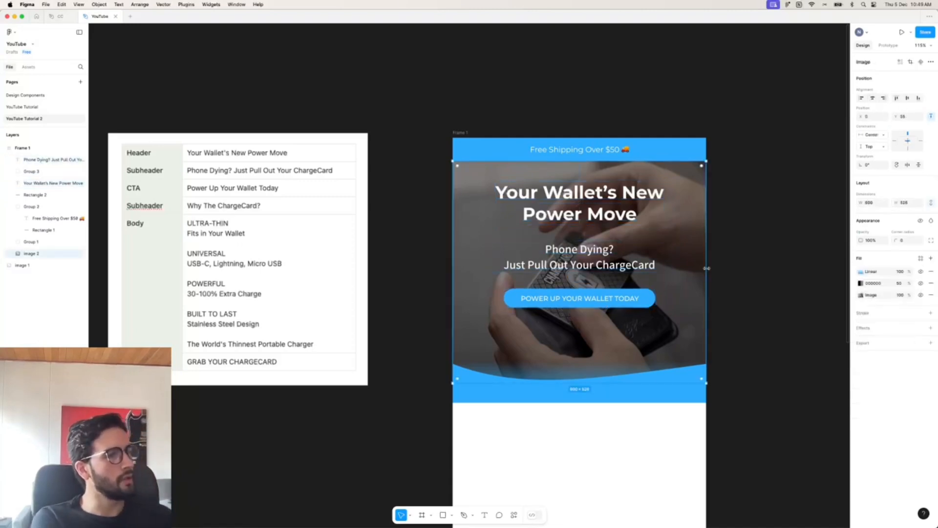
- Move the blue curved shape at the hero's base up, closer to the CTA button
left_click(638, 380)
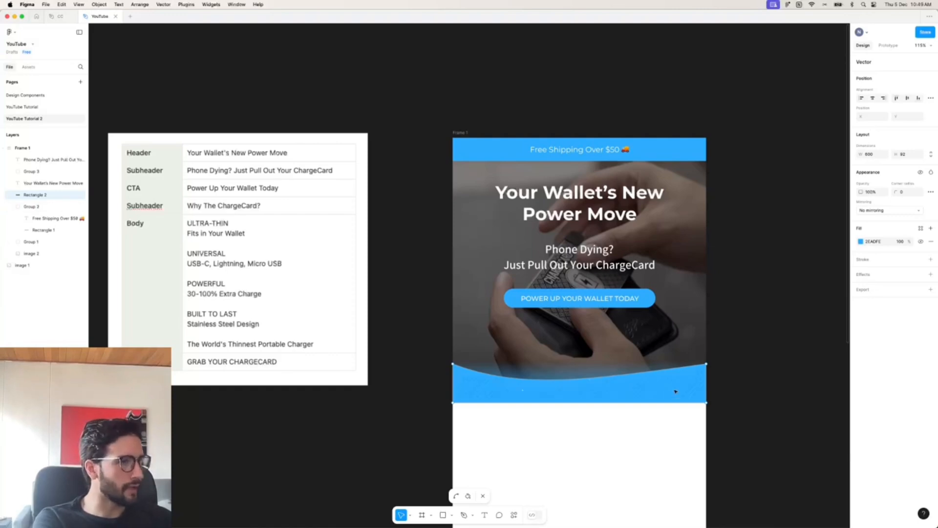
key("shift+Up")
key("shift+Up")
key("shift+Up")
key("shift+Up")
key("shift+Up")
key("shift+Up")
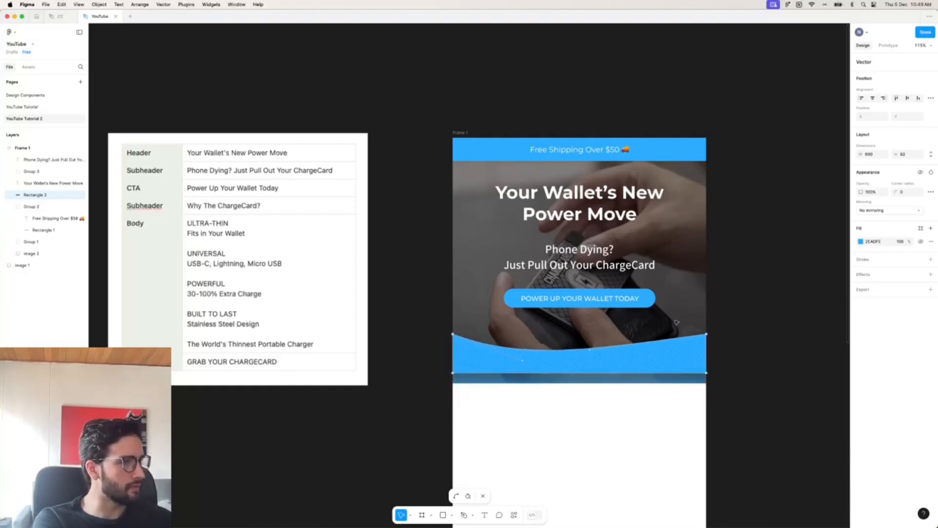
scroll(695, 282, "left", 1)
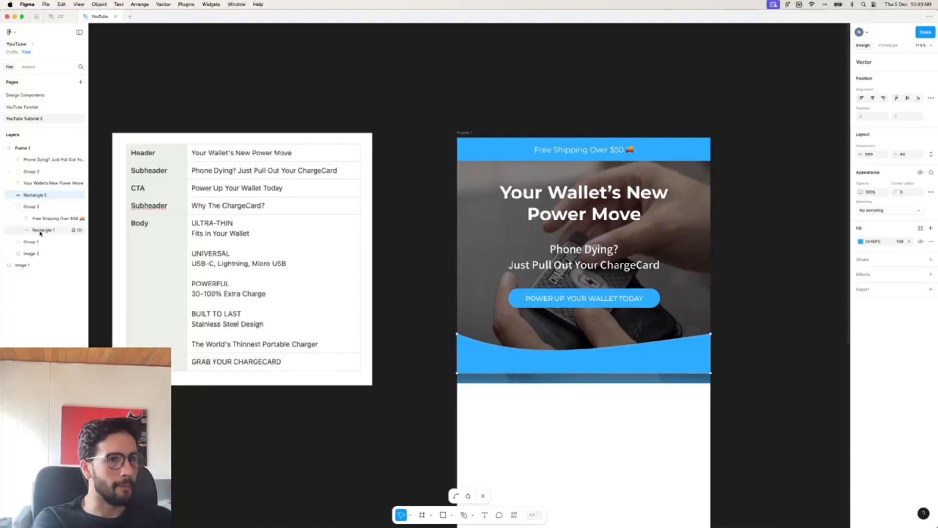
- Shorten the hero image to about 502 high so its lower edge meets the bottom of the blue curved shape
left_click(36, 254)
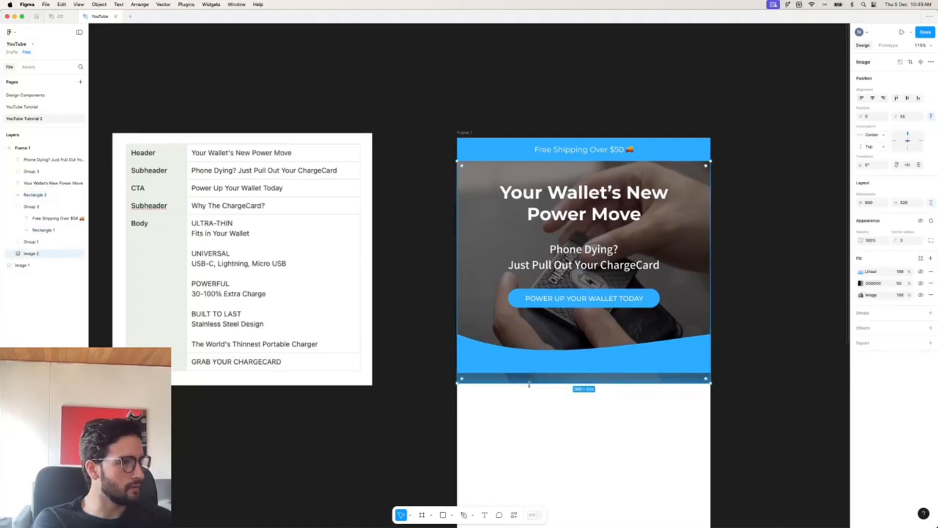
left_click_drag(529, 383, 529, 373)
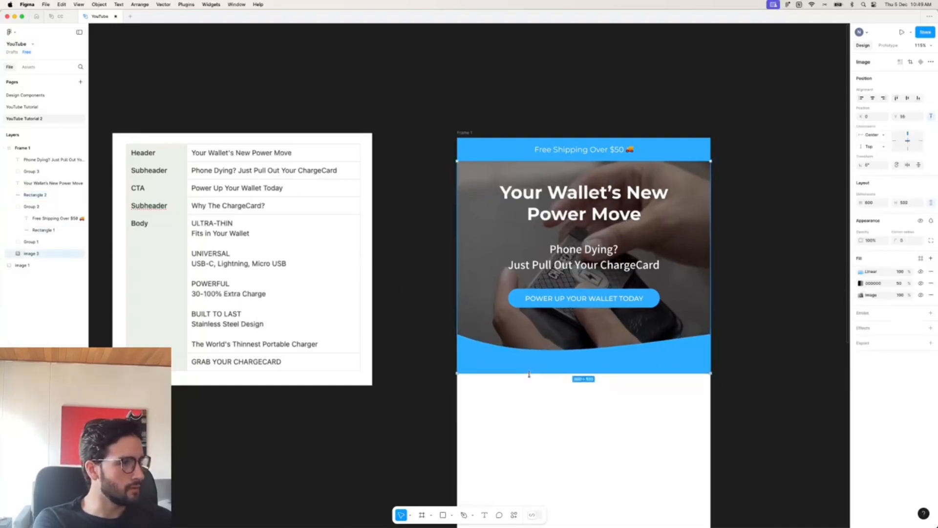
left_click(762, 212)
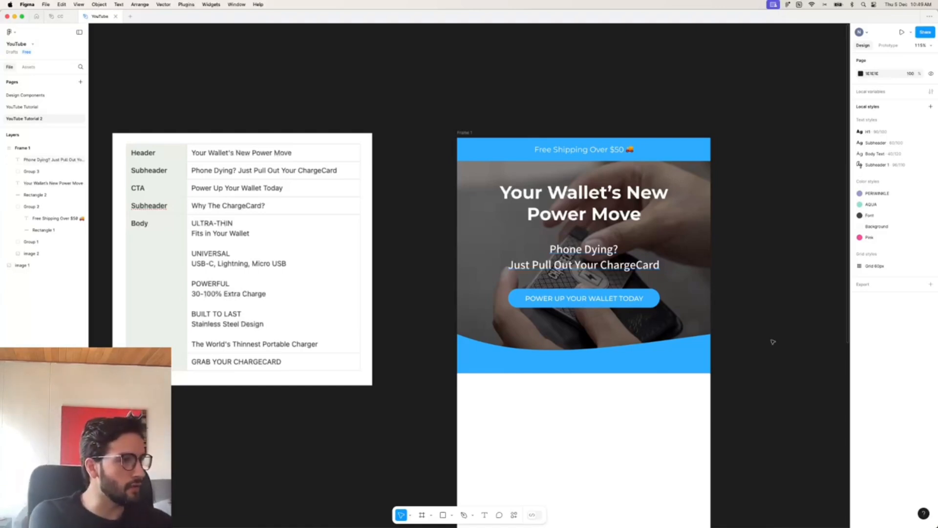
scroll(771, 342, "down", 3)
scroll(771, 342, "up", 1)
scroll(771, 342, "down", 2, "ctrl")
scroll(773, 342, "left", 1)
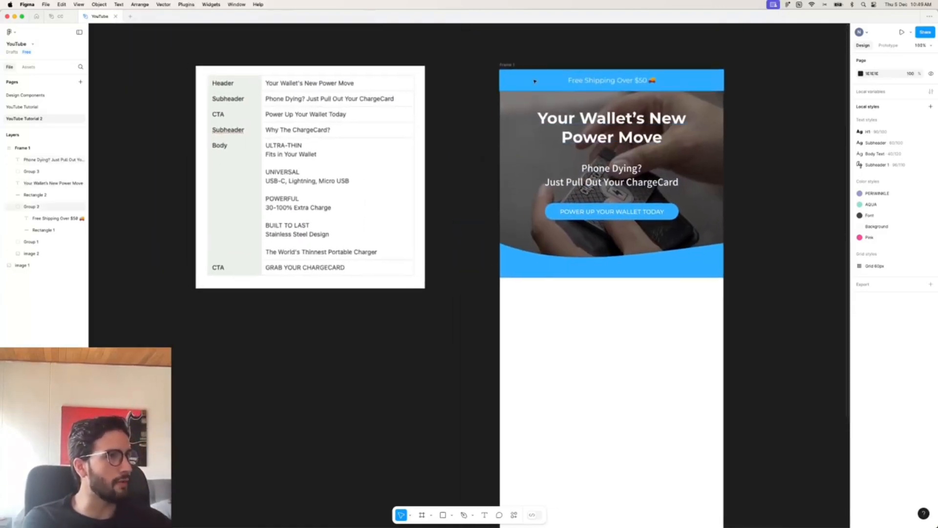
left_click(442, 516)
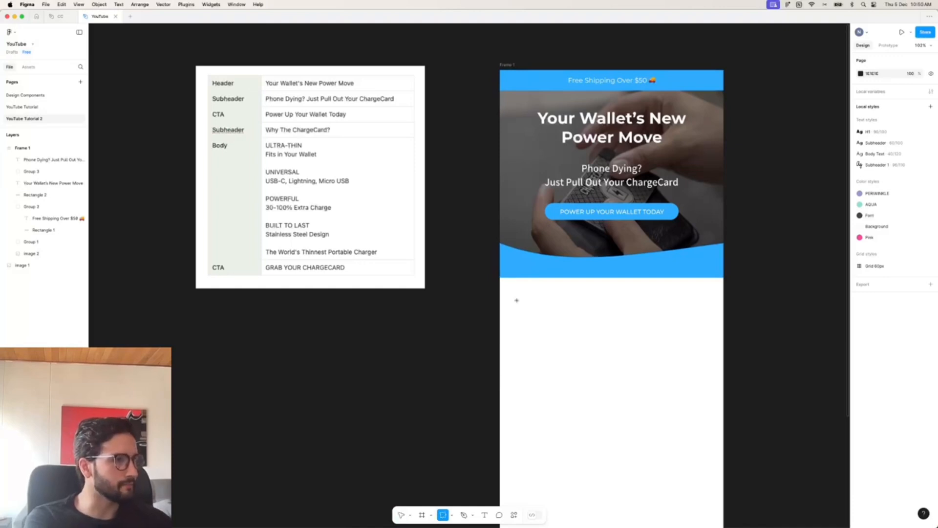
key("v")
- Reposition the hero image's linear gradient so it runs from just below the CTA button to the image's lower edge
left_click(692, 238)
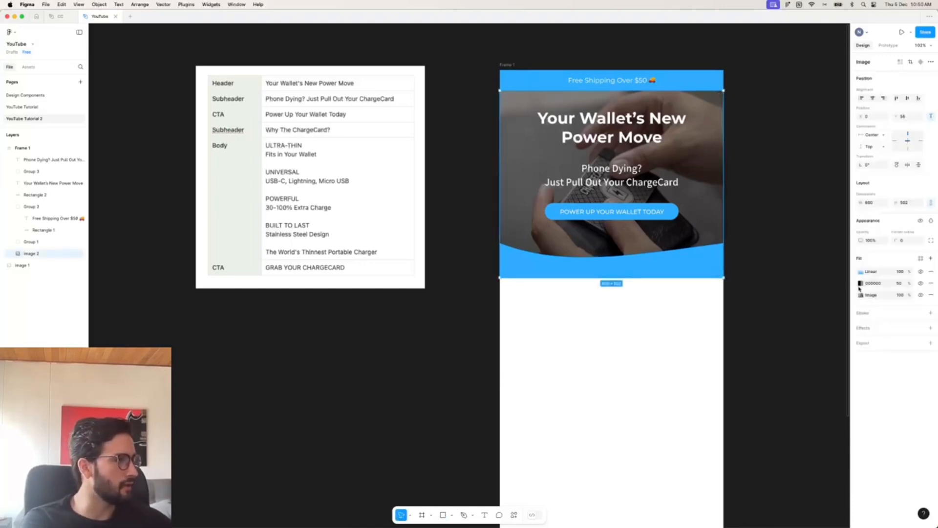
left_click(861, 271)
left_click_drag(615, 258, 611, 233)
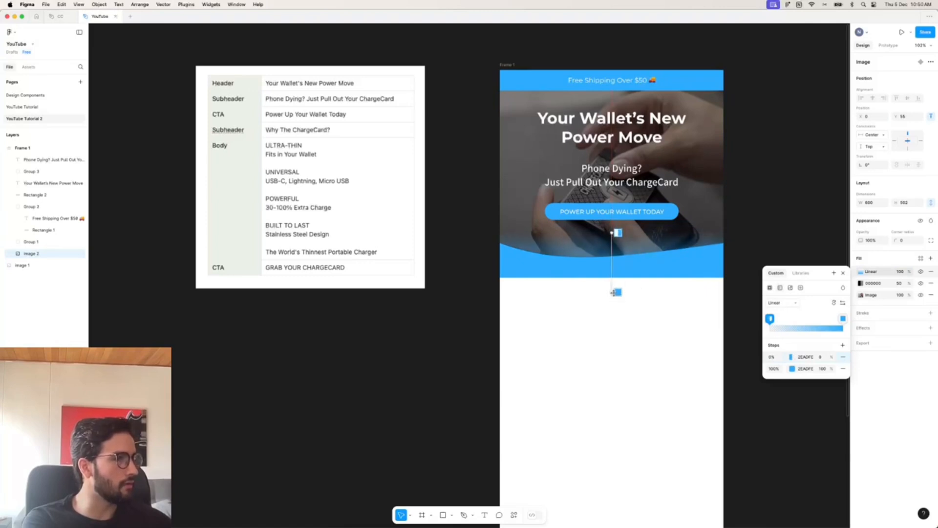
left_click_drag(614, 292, 614, 279)
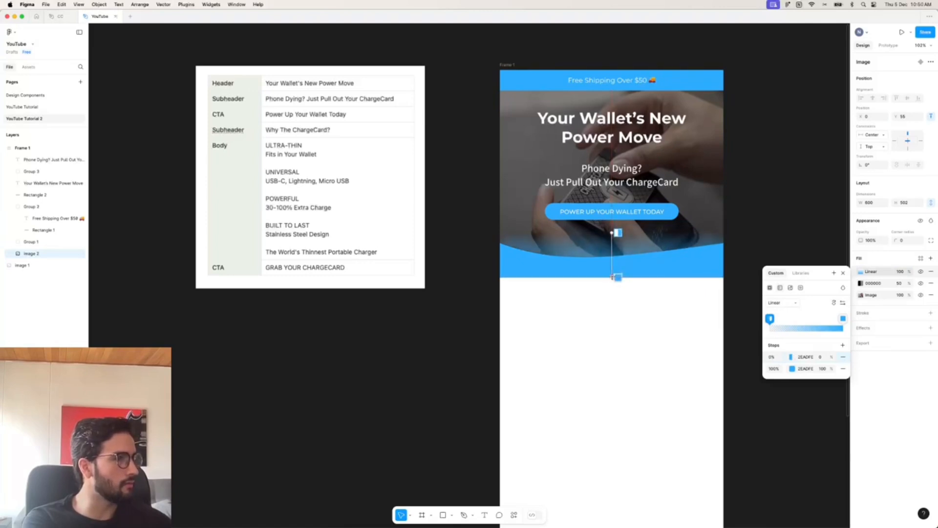
mouse_move(619, 232)
left_mouse_down()
mouse_move(593, 218)
mouse_move(624, 229)
mouse_move(612, 236)
left_mouse_up()
left_click(782, 189)
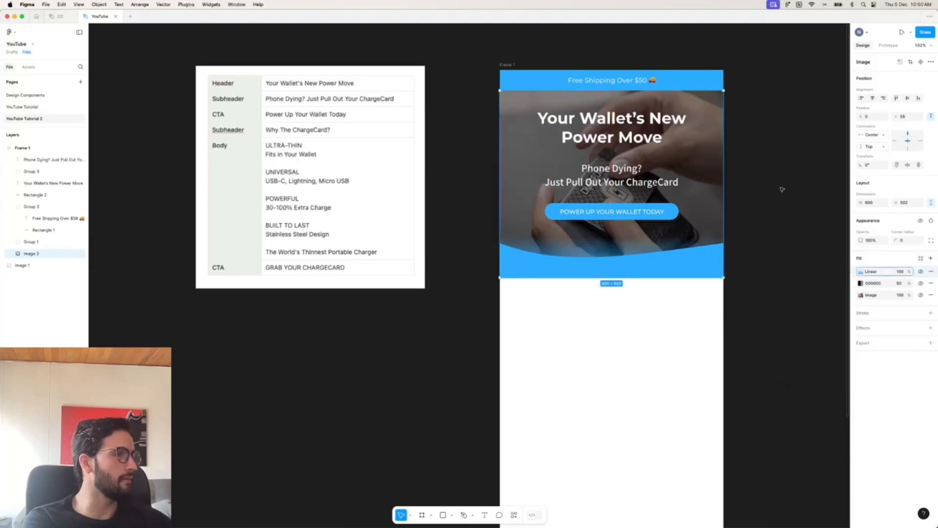
left_click(781, 187)
- Draw a full-width rectangle about 600 by 299 directly below the hero and fill it with blue 2EADFE
scroll(698, 310, "down", 1)
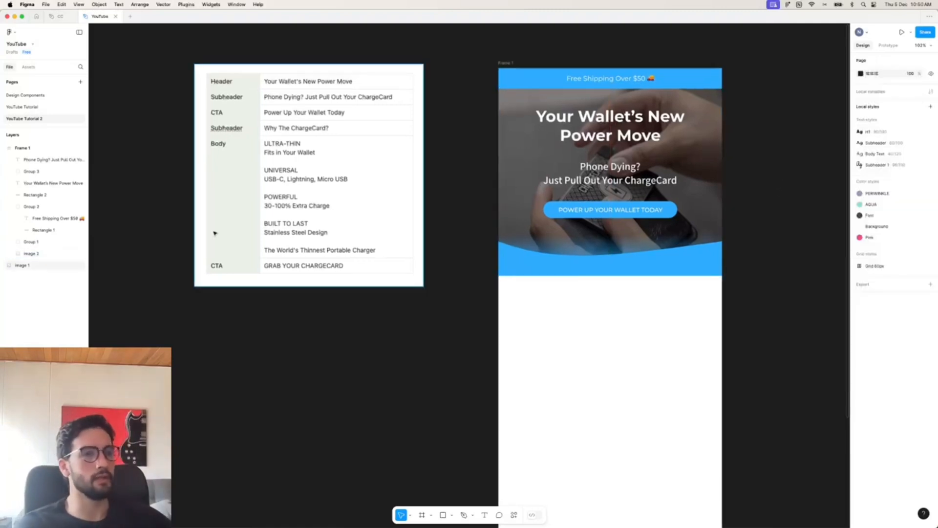
left_click(442, 515)
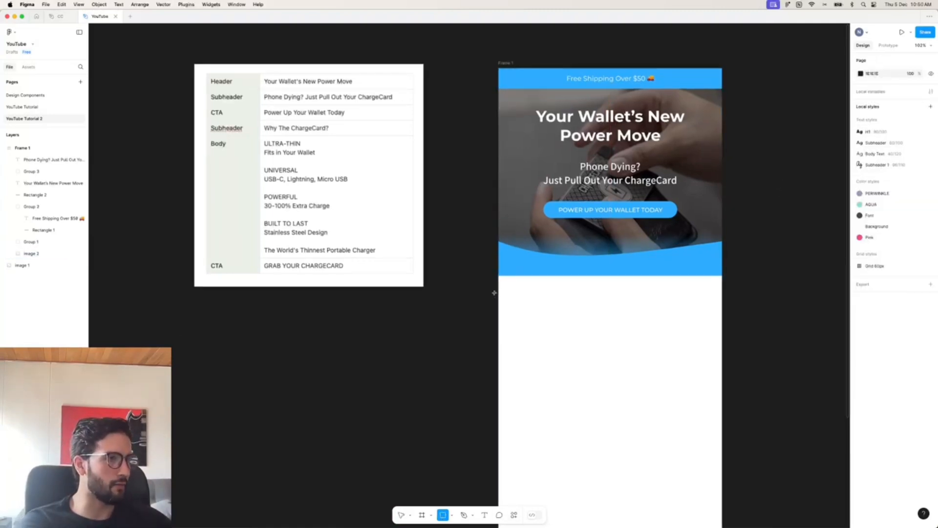
mouse_move(498, 275)
left_mouse_down()
mouse_move(635, 364)
mouse_move(715, 370)
mouse_move(722, 386)
left_mouse_up()
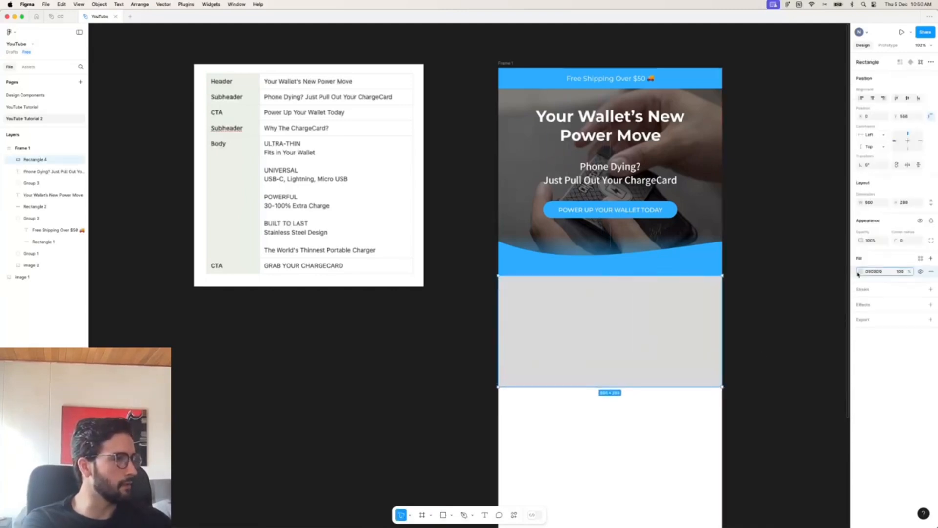
left_click(859, 272)
left_click(780, 443)
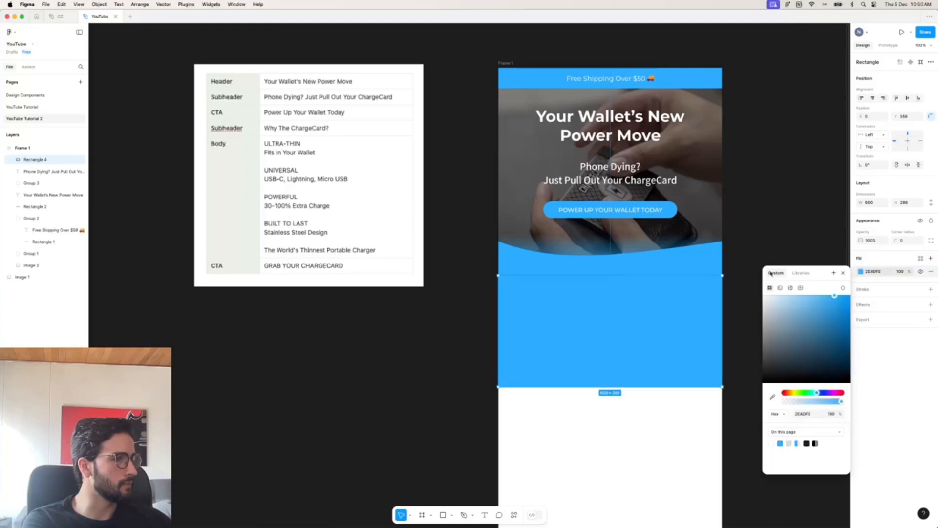
left_click(797, 220)
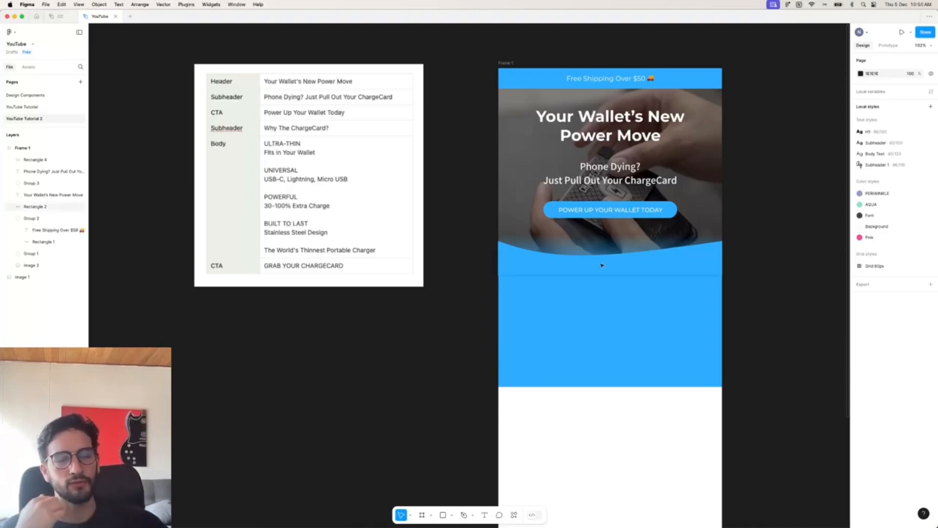
- Switch to Chrome and look through the ChargeCard product page's gallery and feature graphics for usable product imagery
left_click(413, 505)
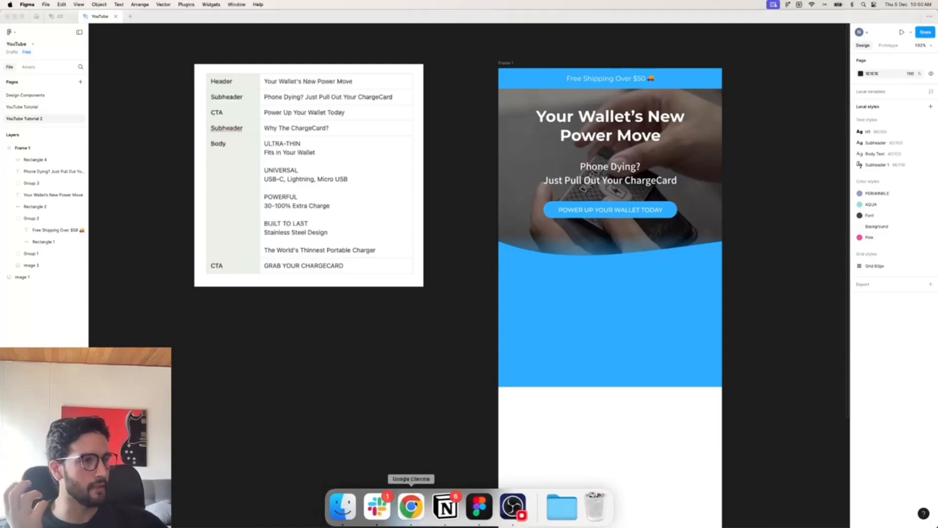
scroll(265, 127, "up", 15)
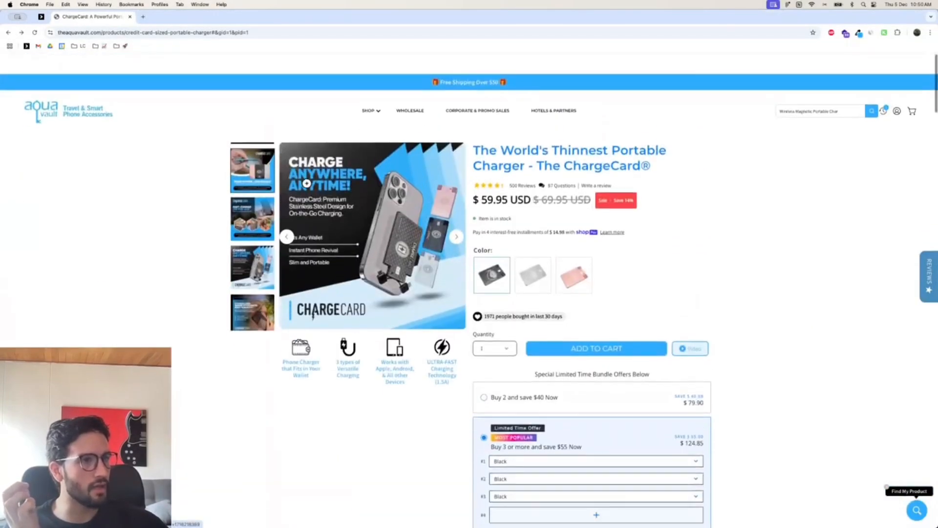
left_click(254, 208)
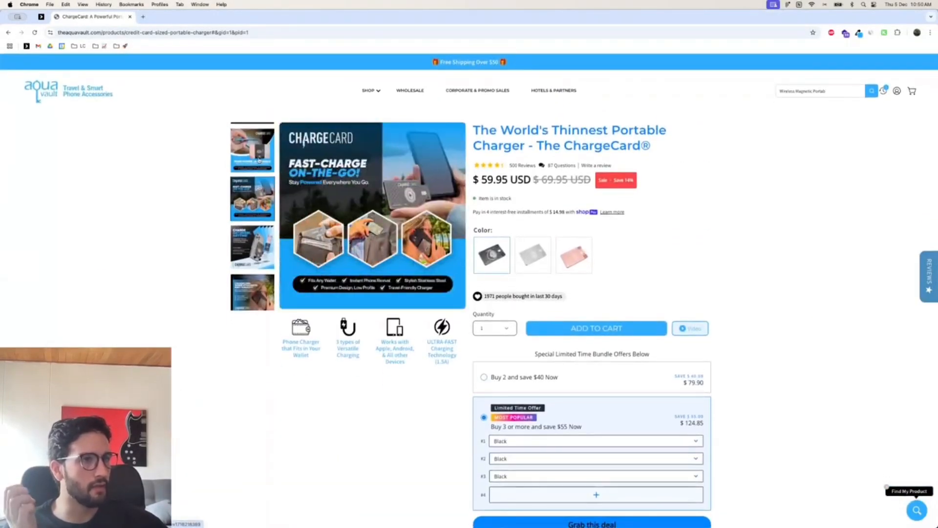
left_click(260, 163)
scroll(263, 178, "up", 1)
left_click(254, 127)
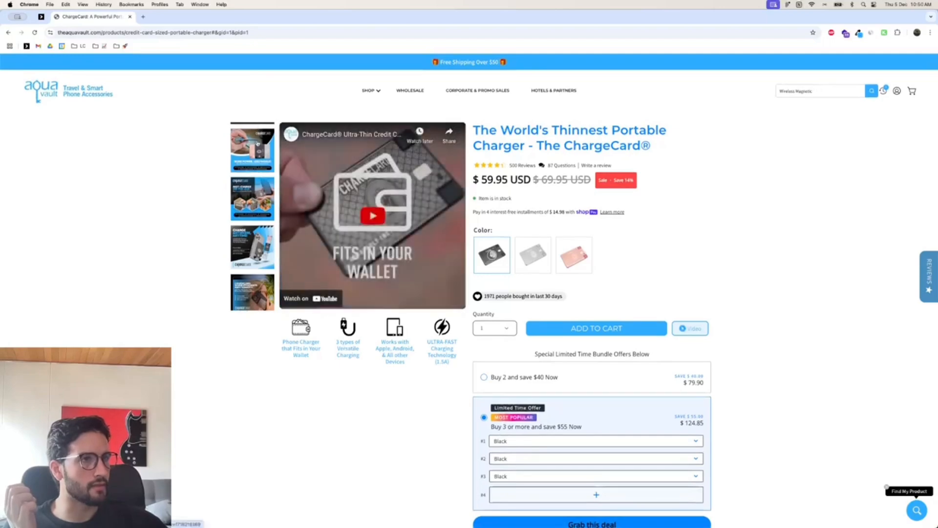
scroll(237, 222, "up", 1)
scroll(238, 222, "down", 2)
scroll(238, 222, "up", 2)
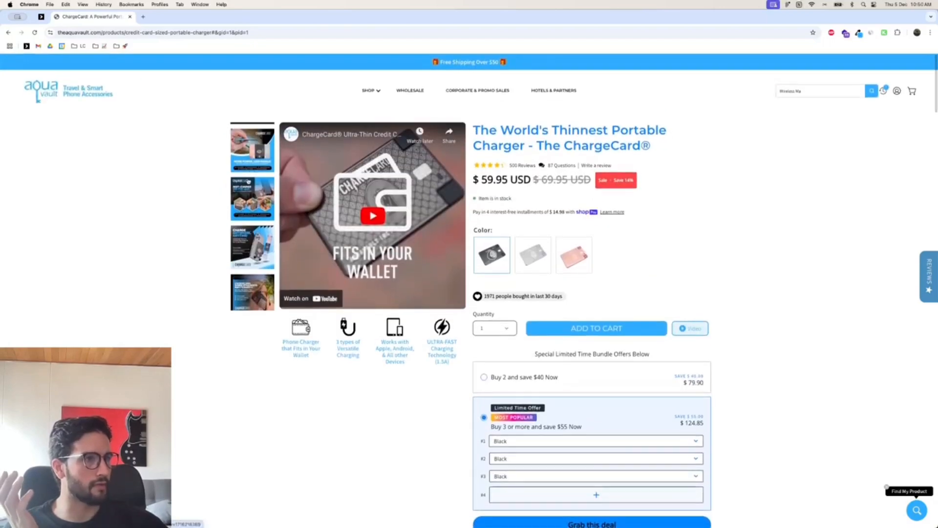
scroll(544, 275, "down", 5)
scroll(543, 275, "down", 15)
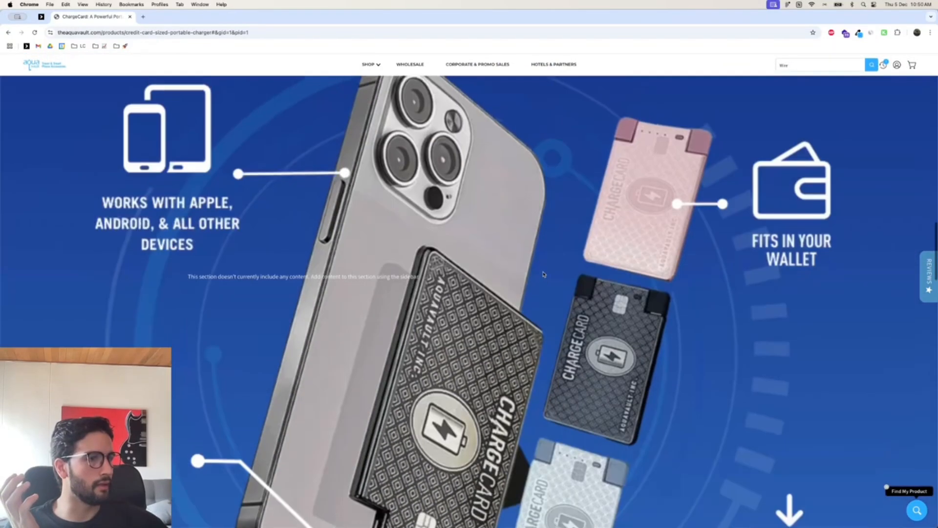
- Reload the ChargeCard product page and view its silver, pink and black colour variants
scroll(538, 256, "up", 20)
scroll(539, 256, "up", 1)
left_click(532, 198)
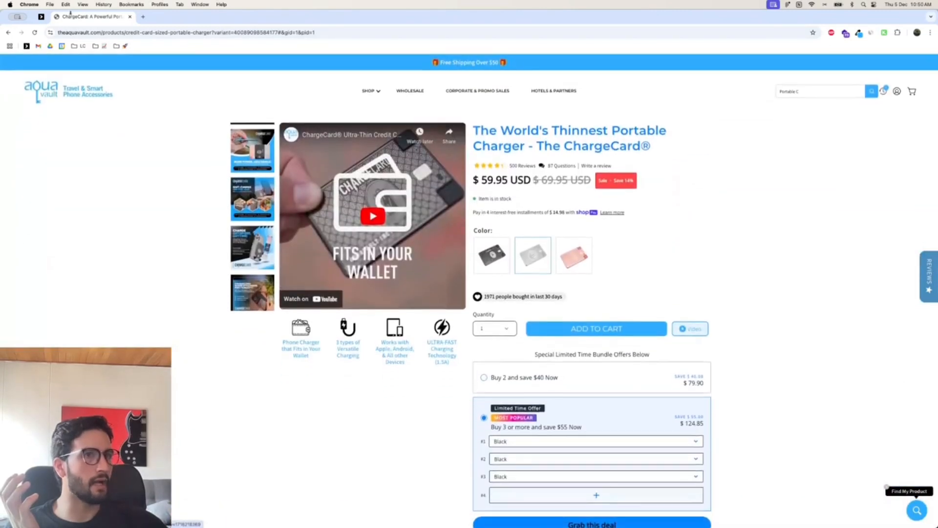
left_click(34, 32)
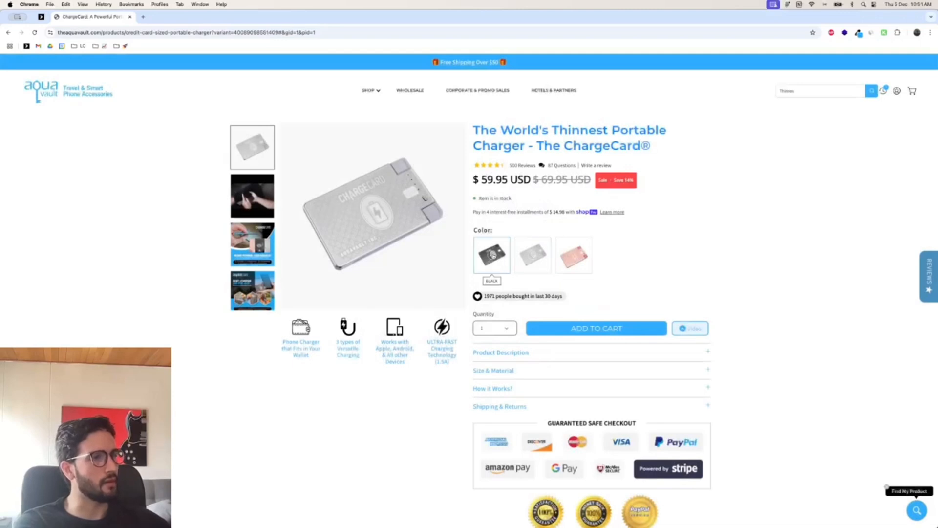
left_click(580, 262)
left_click(492, 254)
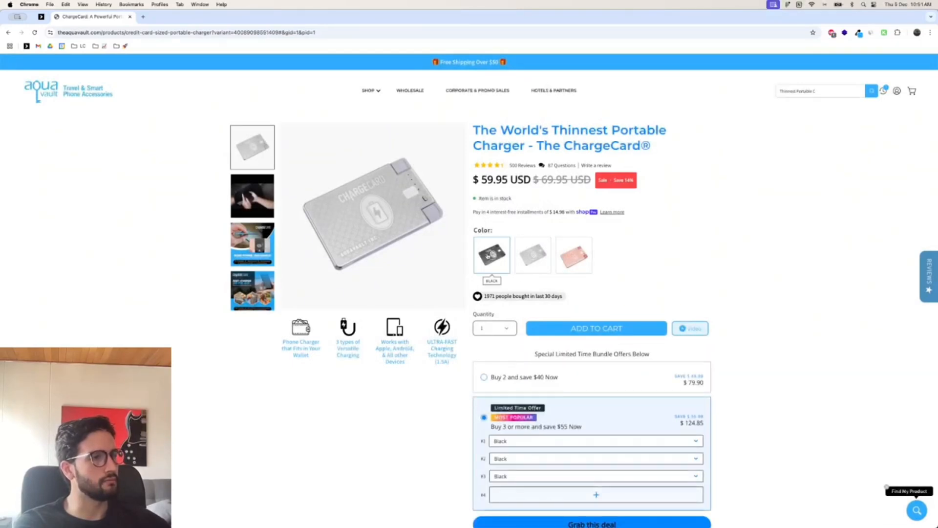
- Look through the ChargeCard page's feature section and reviews, and copy the enlarged silver card image from the product gallery
scroll(642, 257, "down", 15)
scroll(716, 274, "down", 20)
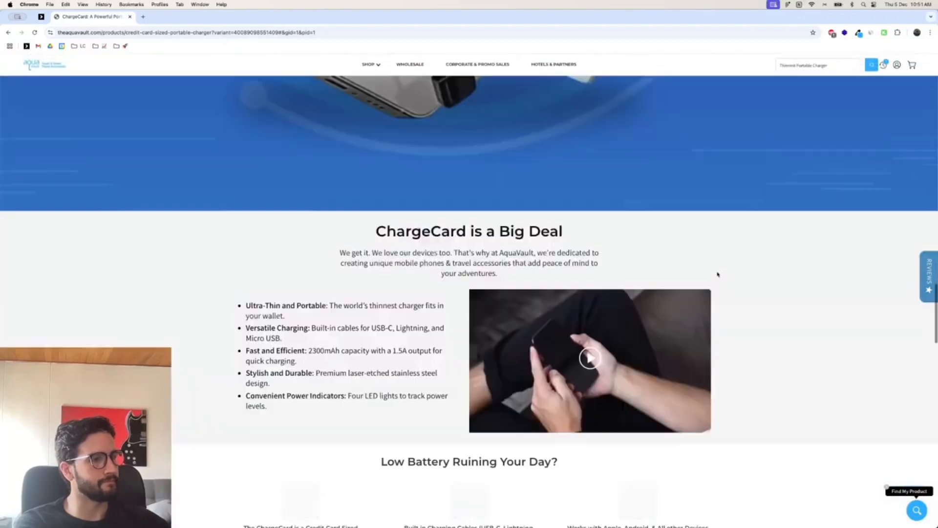
scroll(718, 274, "down", 5)
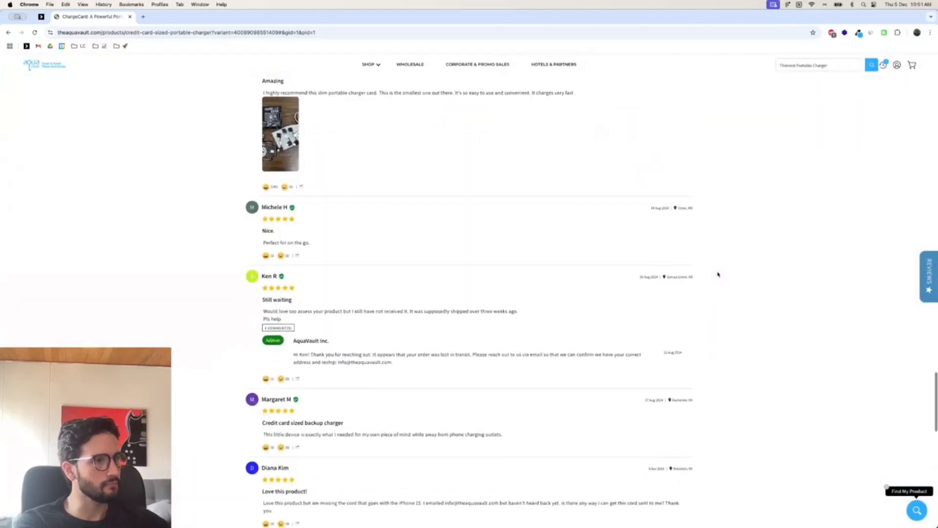
scroll(718, 274, "up", 14)
scroll(717, 274, "down", 6)
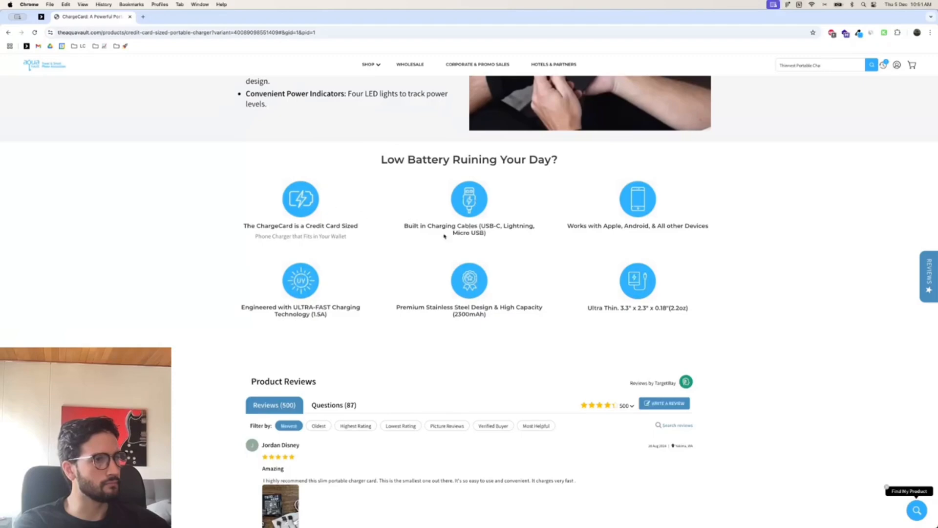
scroll(622, 248, "up", 20)
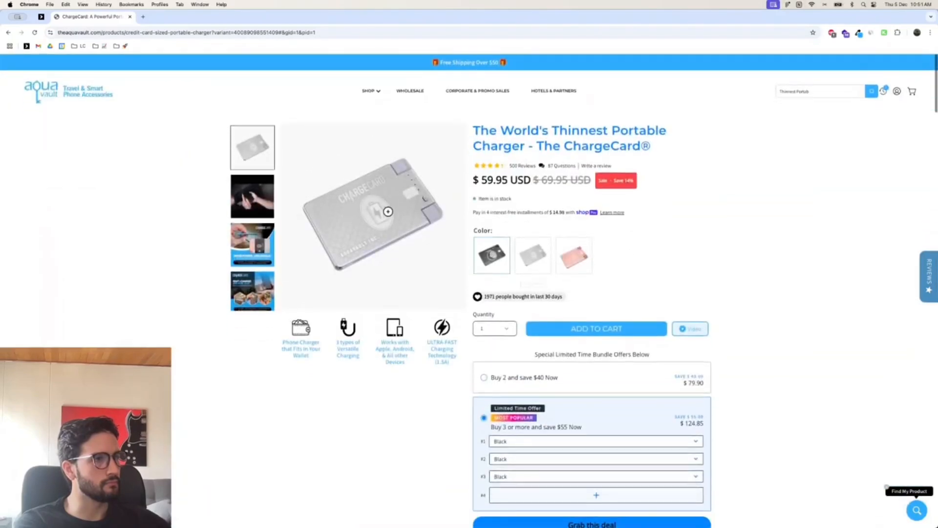
left_click(312, 183)
right_click(458, 240)
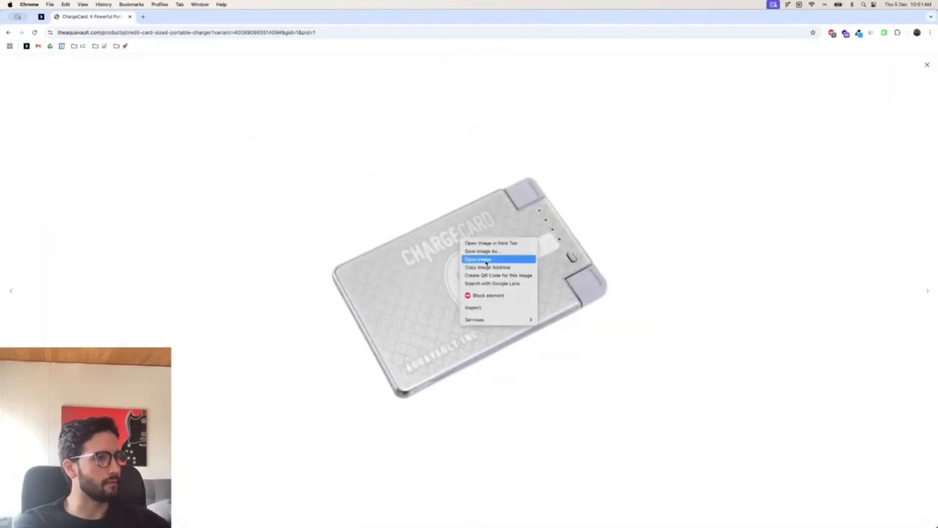
left_click(487, 259)
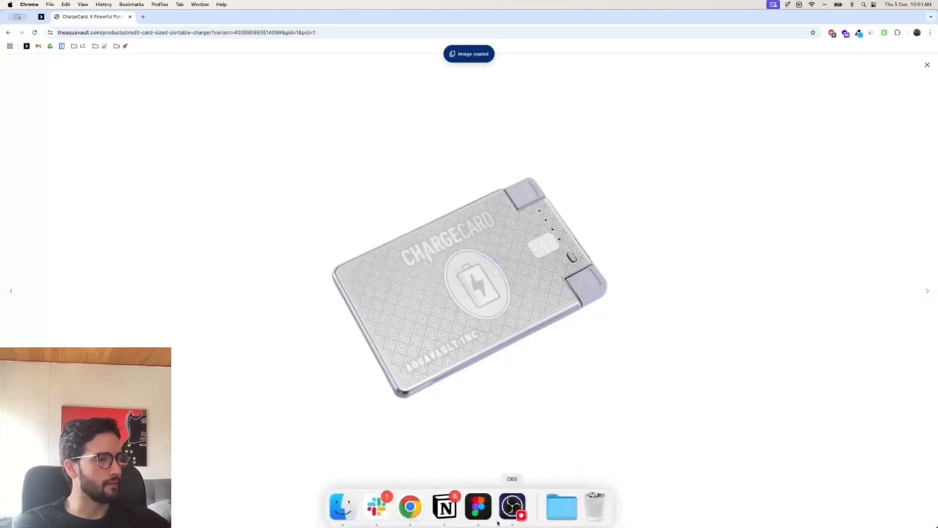
- Switch to Figma, paste the silver card image into the email frame, scale it to about 399 by 399 and centre it horizontally
left_click(488, 518)
left_click(500, 63)
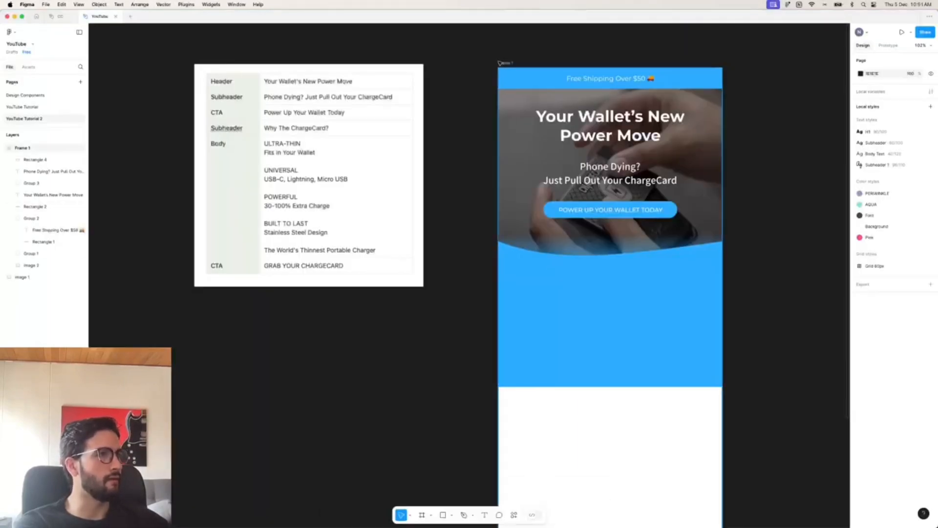
key("super+v")
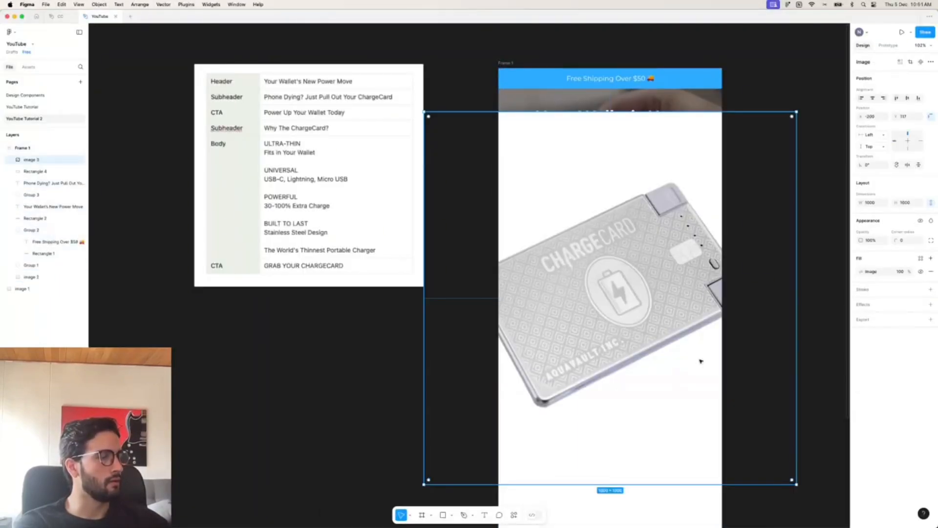
left_click_drag(796, 483, 657, 329)
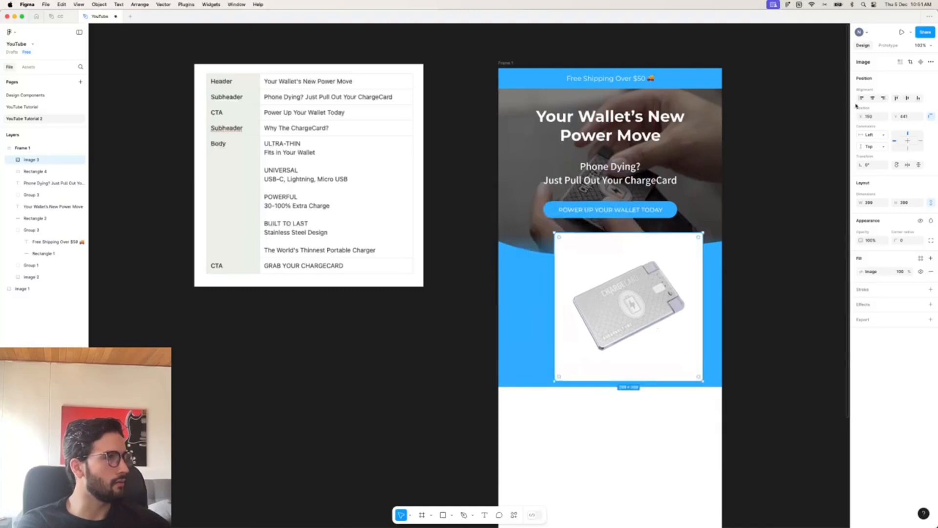
left_click(873, 98)
- Remove the silver card image's background with the Icons8 Background Remover plugin and raise the card slightly above its shadow
right_click(621, 283)
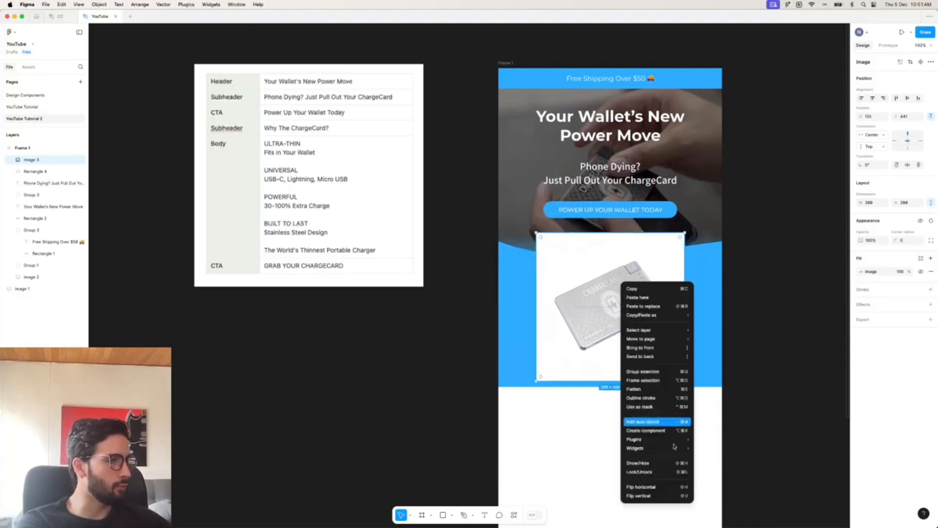
mouse_move(673, 441)
mouse_move(731, 355)
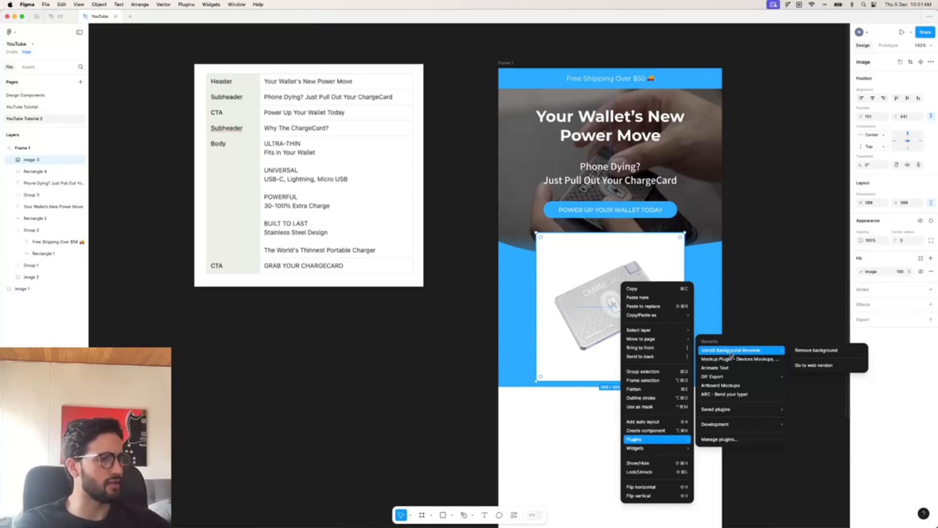
left_click(799, 351)
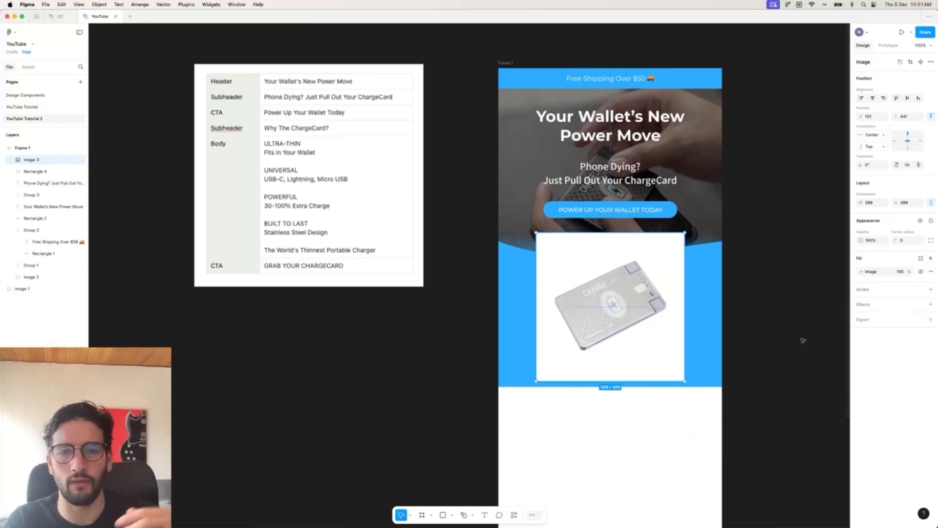
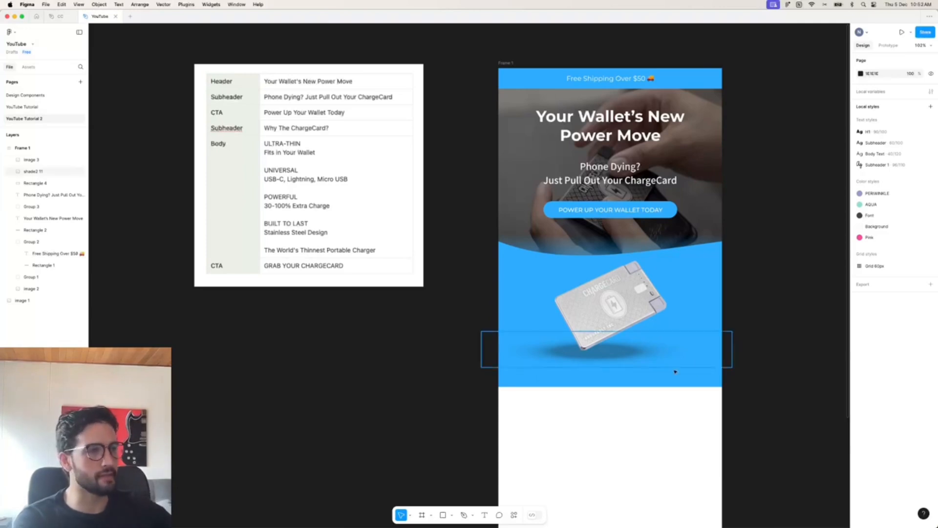
left_click_drag(626, 326, 625, 321)
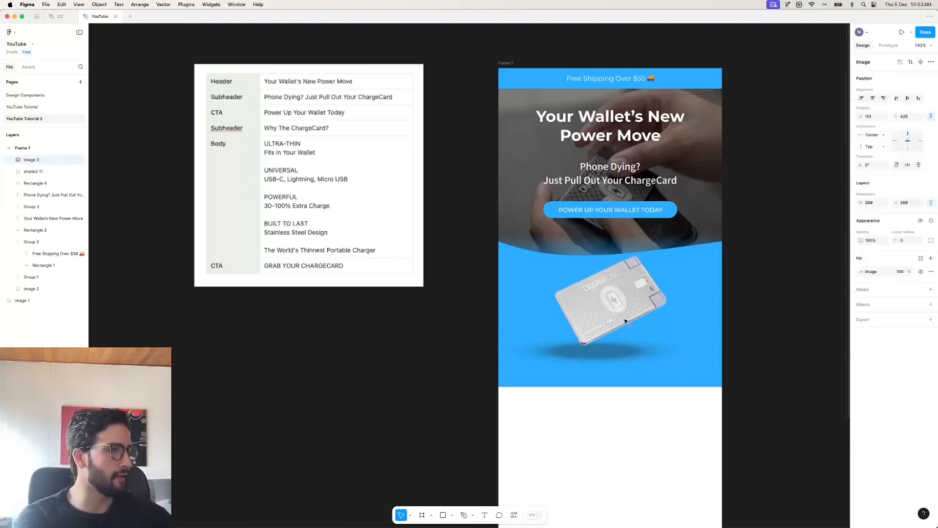
- Switch to Chrome and browse the ChargeCard gallery images for a black version of the card
left_click(413, 508)
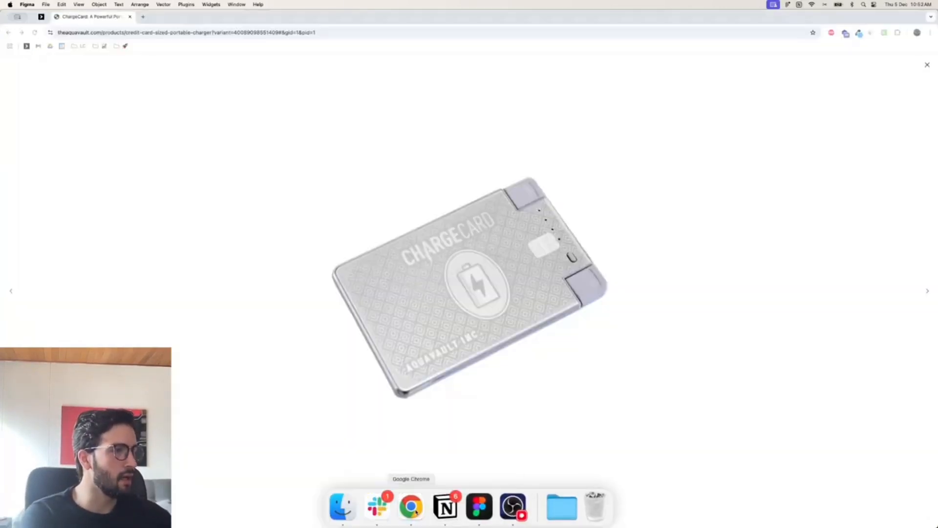
left_click(386, 170)
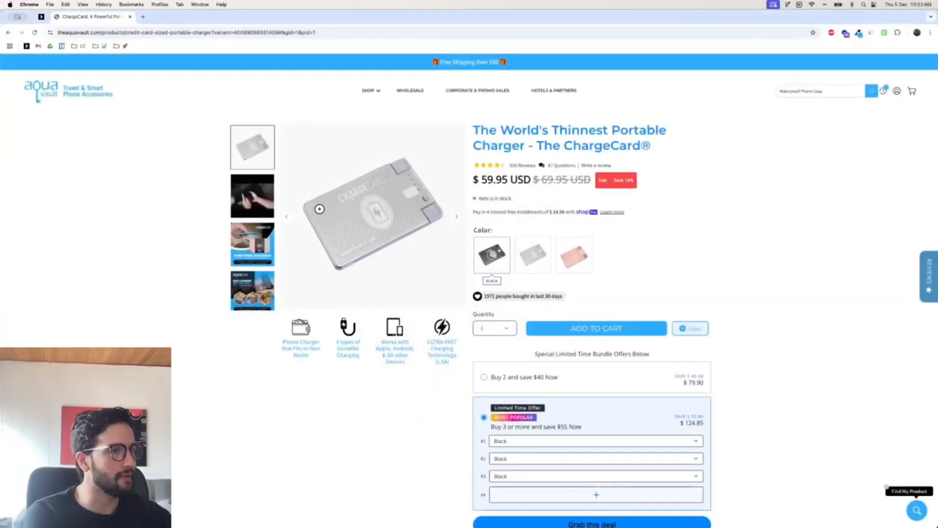
scroll(457, 173, "down", 2)
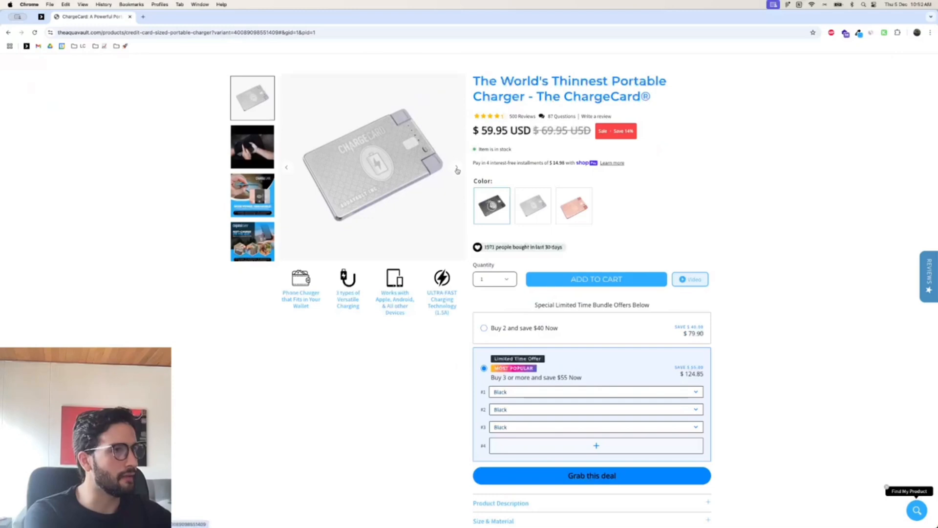
scroll(457, 175, "up", 1)
left_click_drag(454, 207, 358, 207)
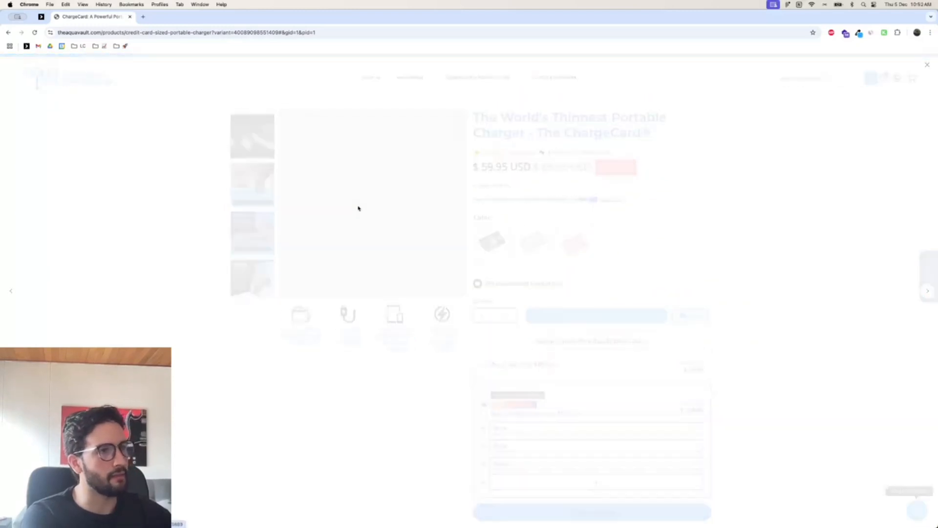
left_click(444, 202)
left_click(456, 204)
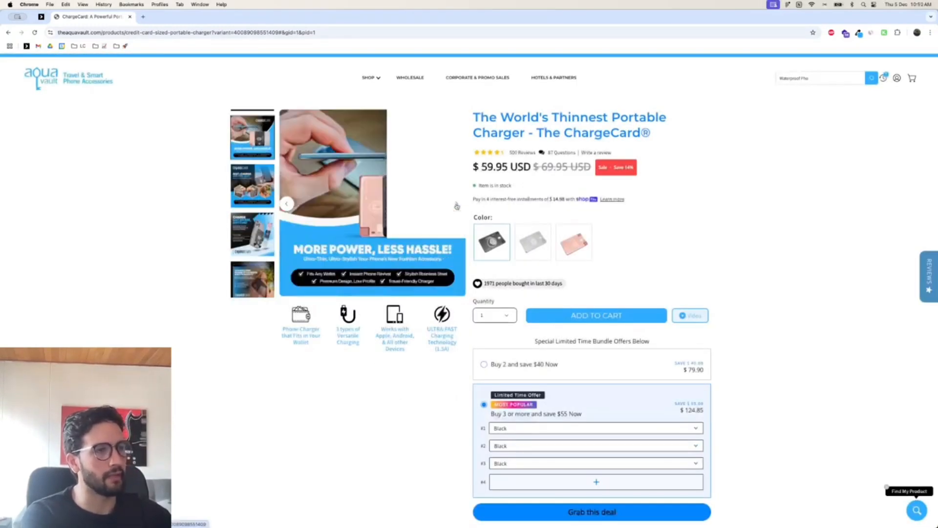
left_click(457, 205)
left_click(456, 205)
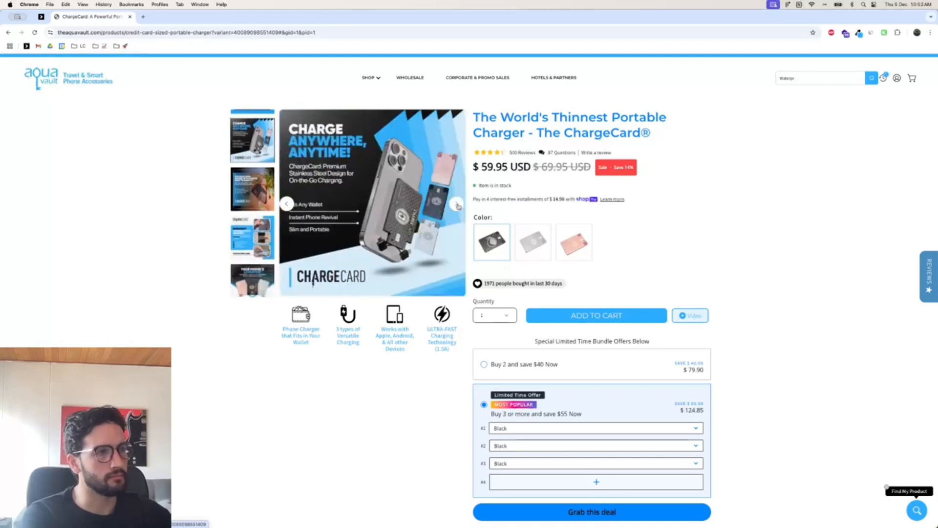
left_click(456, 205)
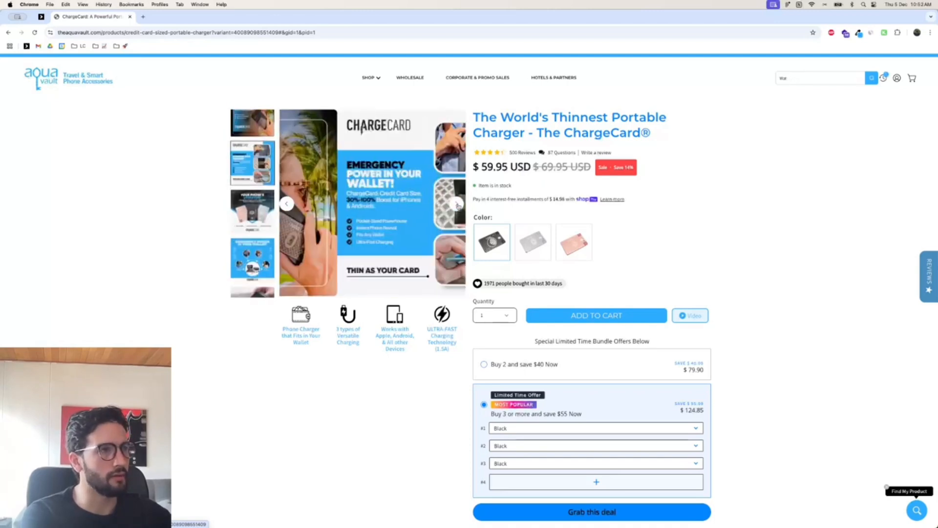
- Load the ChargeCard product address without its variant parameters and copy the enlarged black card image
left_click_drag(212, 33, 403, 30)
key("BackSpace")
key("Return")
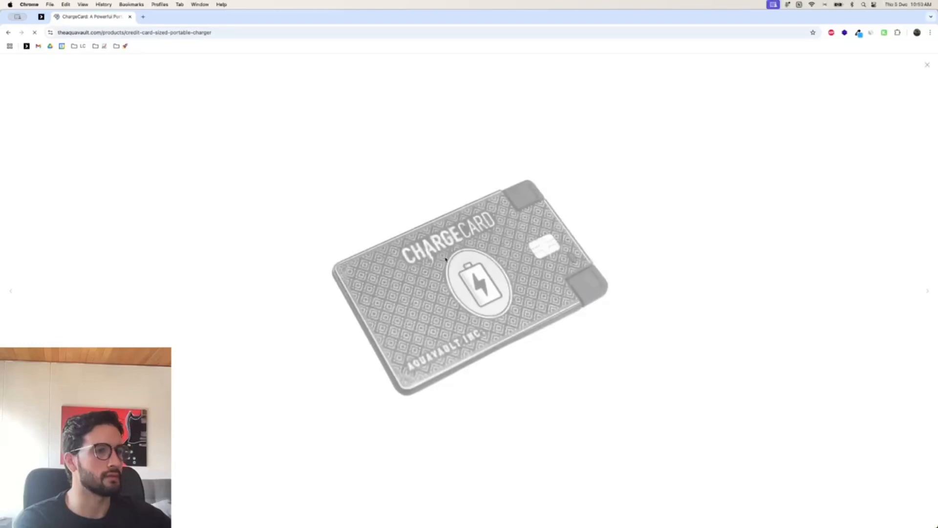
right_click(449, 258)
left_click(464, 277)
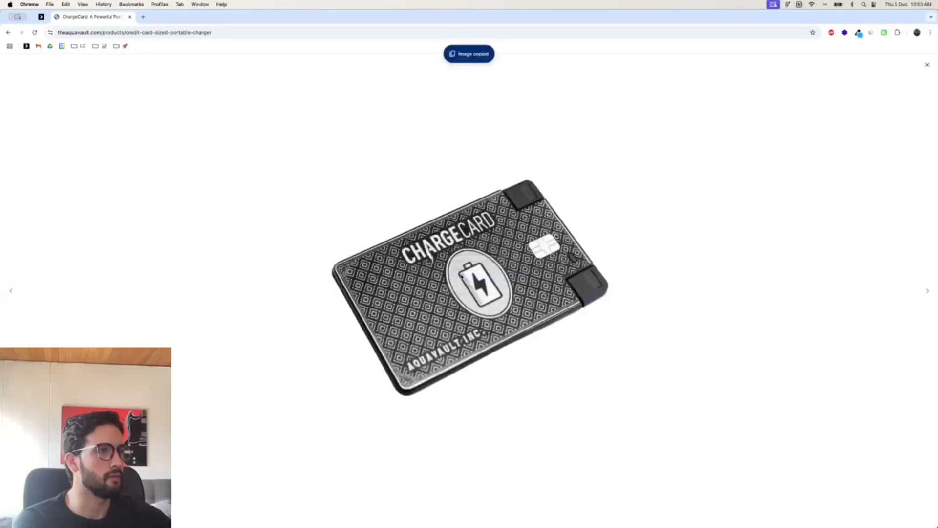
key("Escape")
- Switch to Figma and replace the silver card's image fill with the copied black card image
left_click(478, 506)
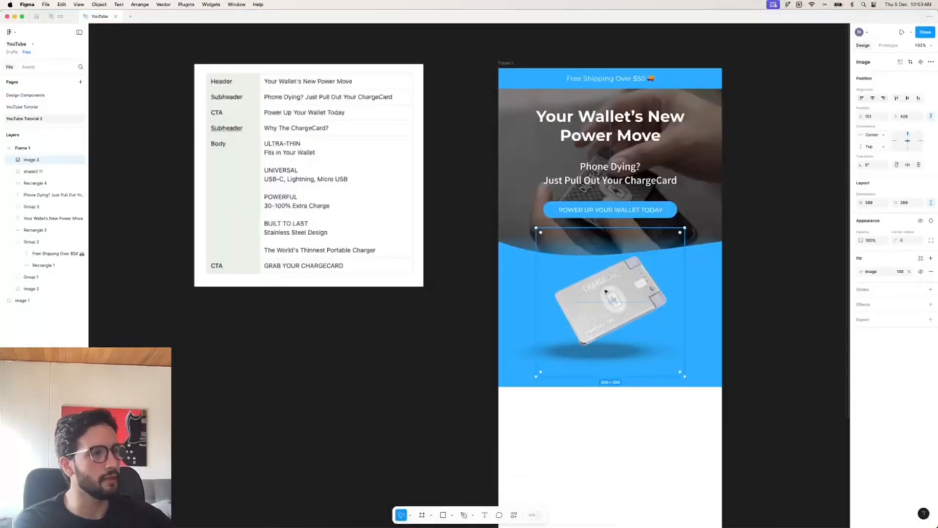
left_click(867, 272)
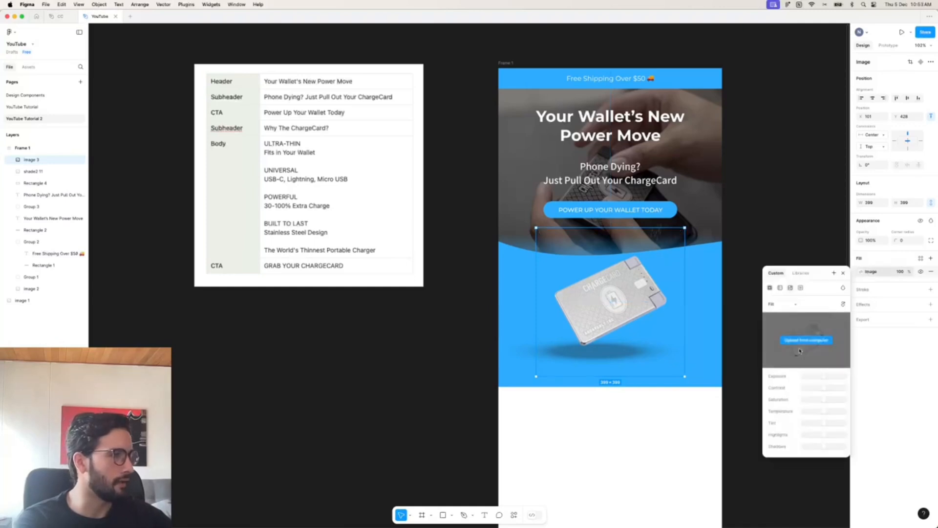
key("super+v")
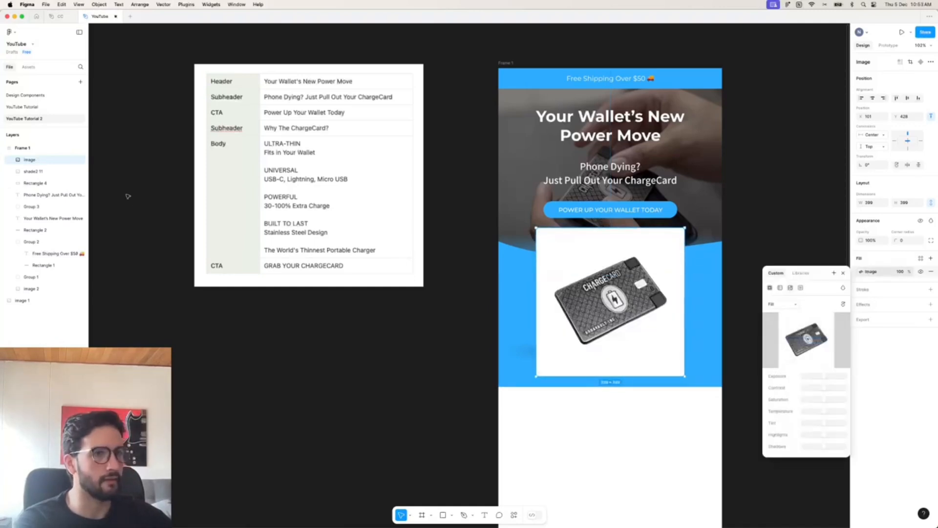
- Remove the white background from the black card image with the Icons8 Background Remover plugin and close the fill settings
right_click(37, 160)
mouse_move(73, 305)
mouse_move(196, 314)
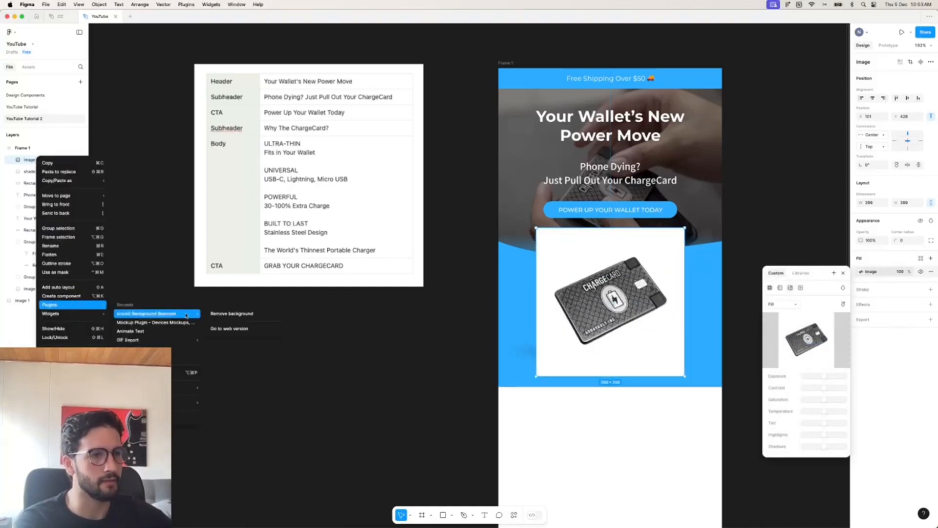
left_click(230, 316)
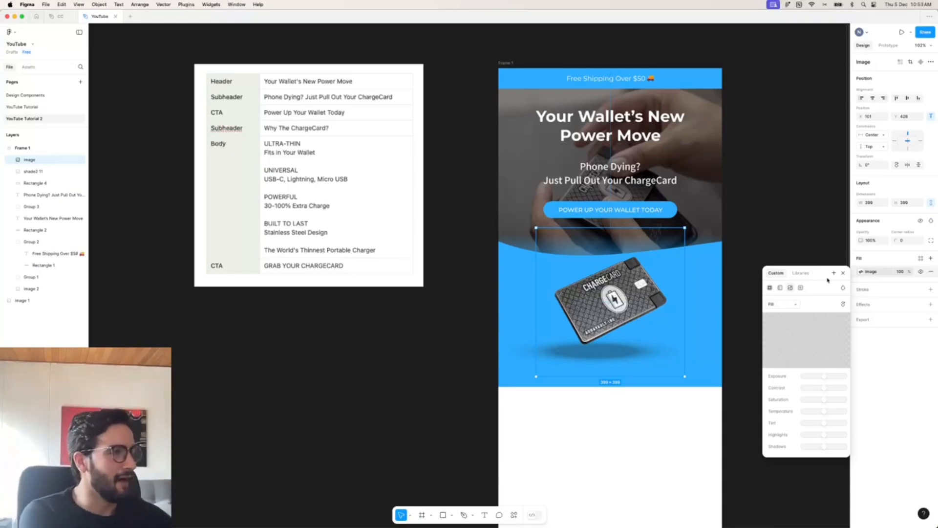
left_click(844, 273)
left_click(754, 295)
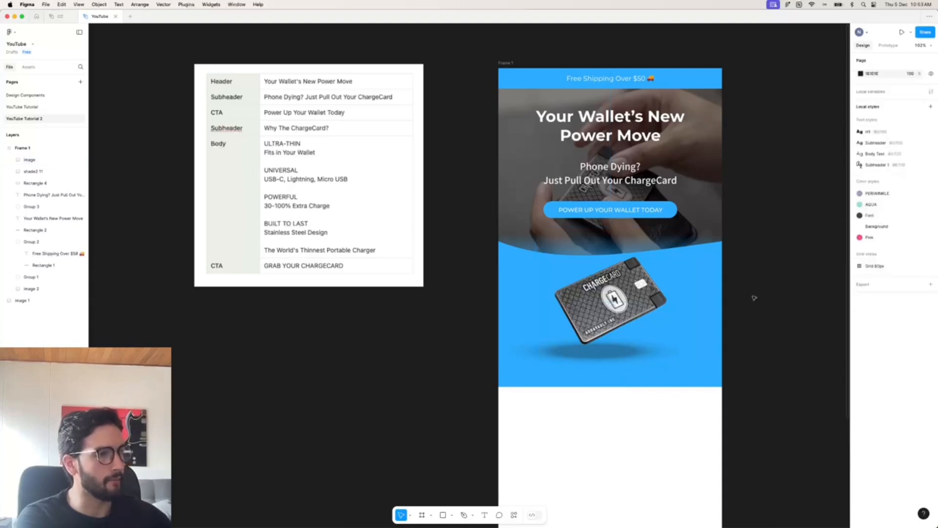
- Enlarge the black card image so it slightly overlaps the hero's curved lower edge, and centre it horizontally in the frame
scroll(672, 299, "down", 1)
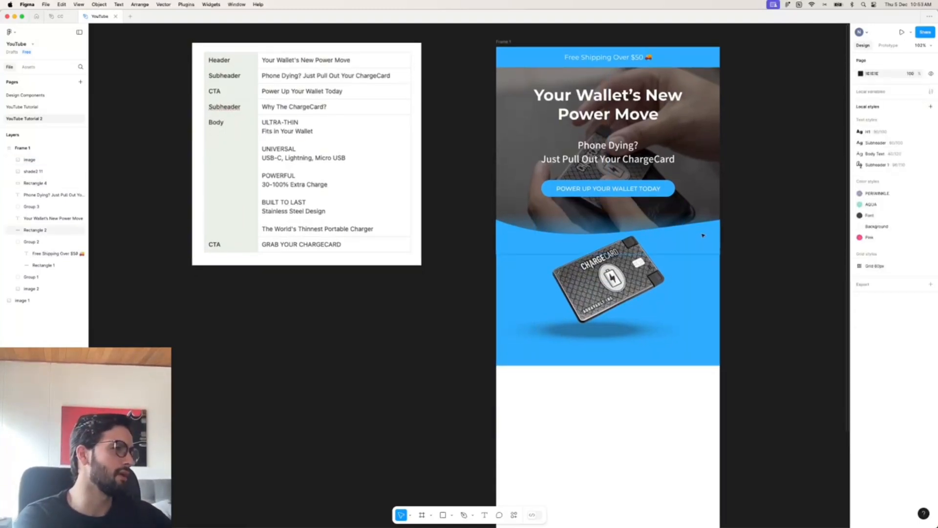
left_click(682, 208)
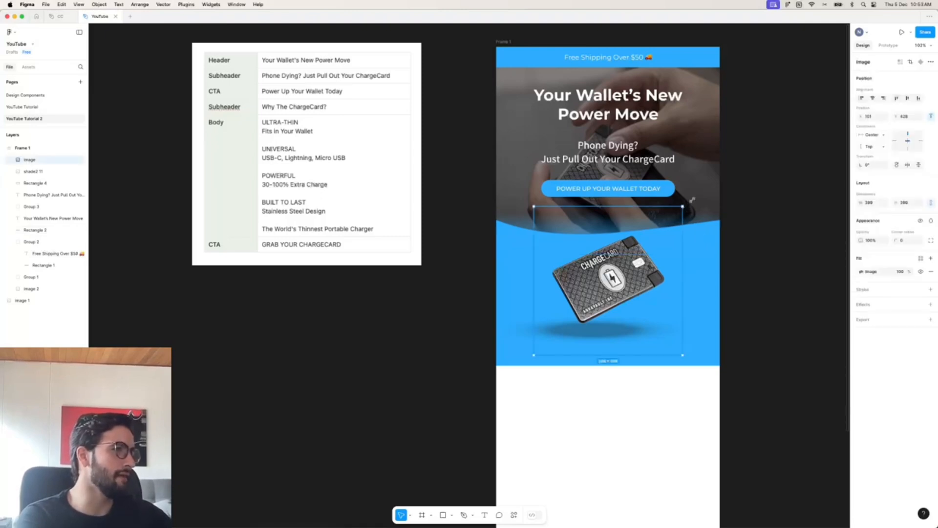
left_click_drag(683, 206, 706, 183)
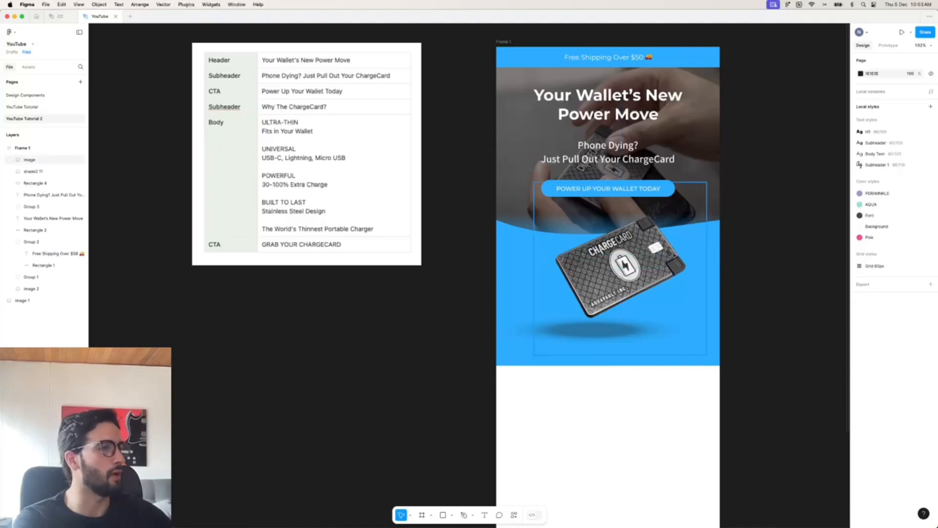
left_click(873, 98)
left_click(815, 168)
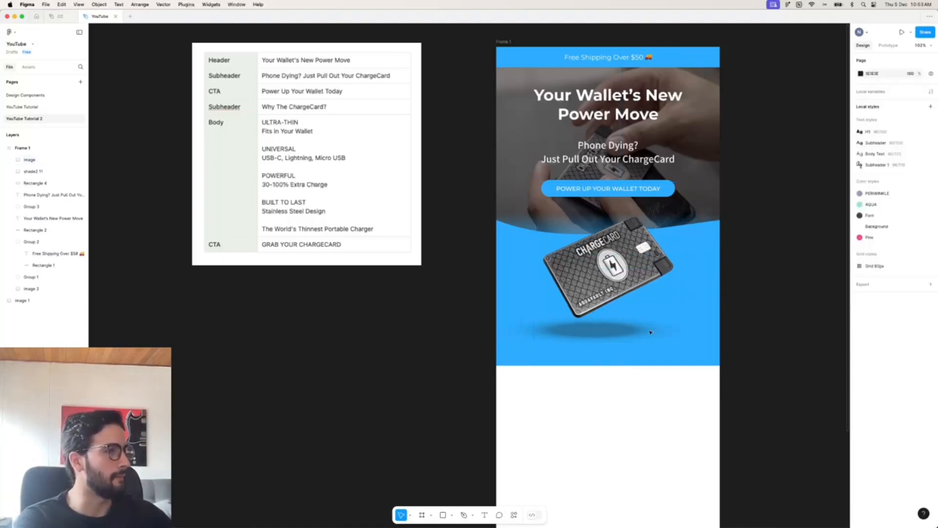
- Move the shadow layer up so it sits directly beneath the black card's lowest corner
left_click(577, 322)
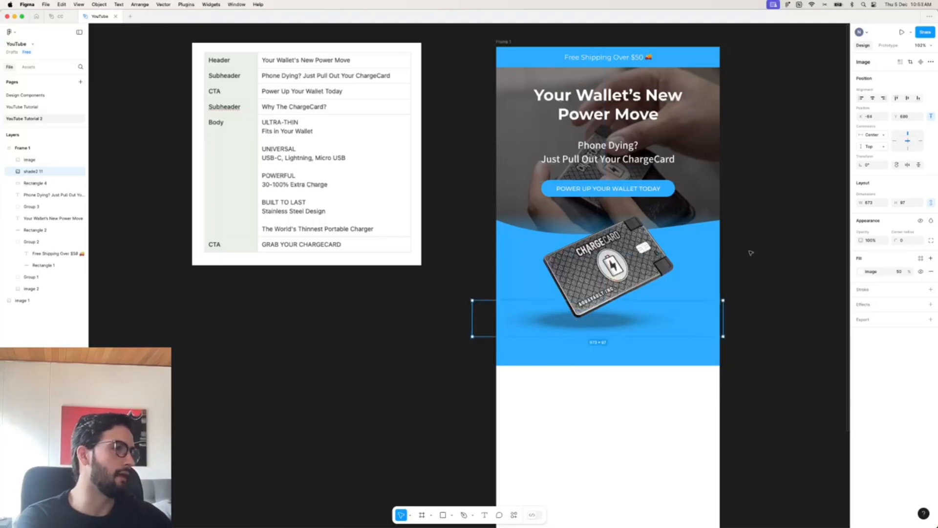
left_click(769, 270)
left_click(668, 360)
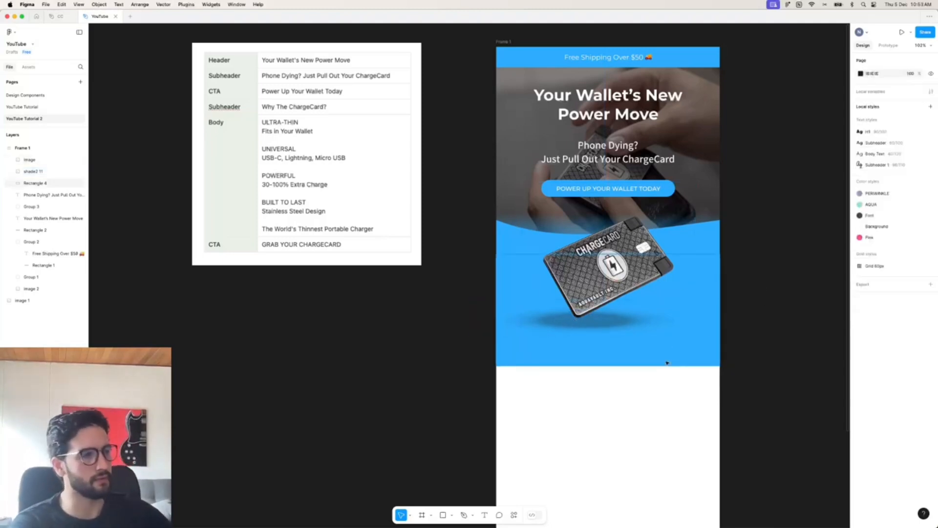
- Bend the right end of the hero's curved lower edge so the curve sweeps up evenly to the frame's right side
left_click(684, 235)
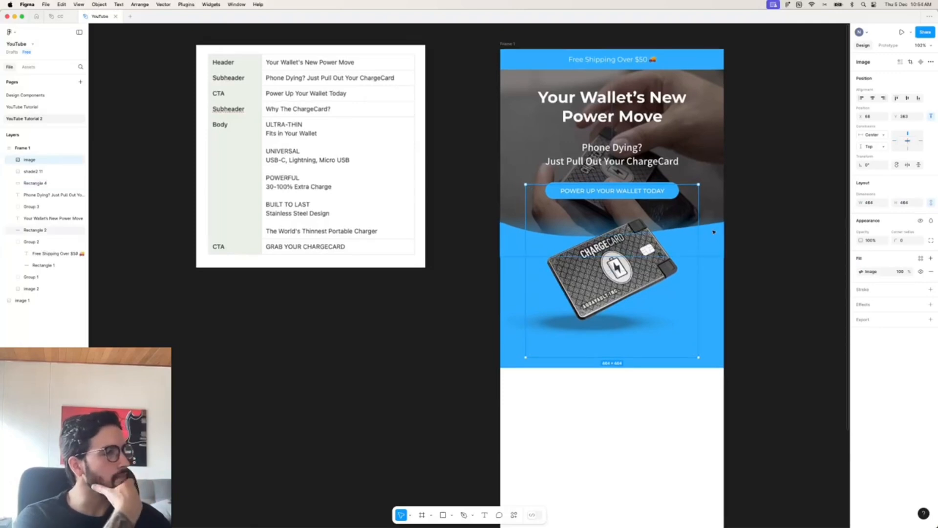
left_click(714, 232)
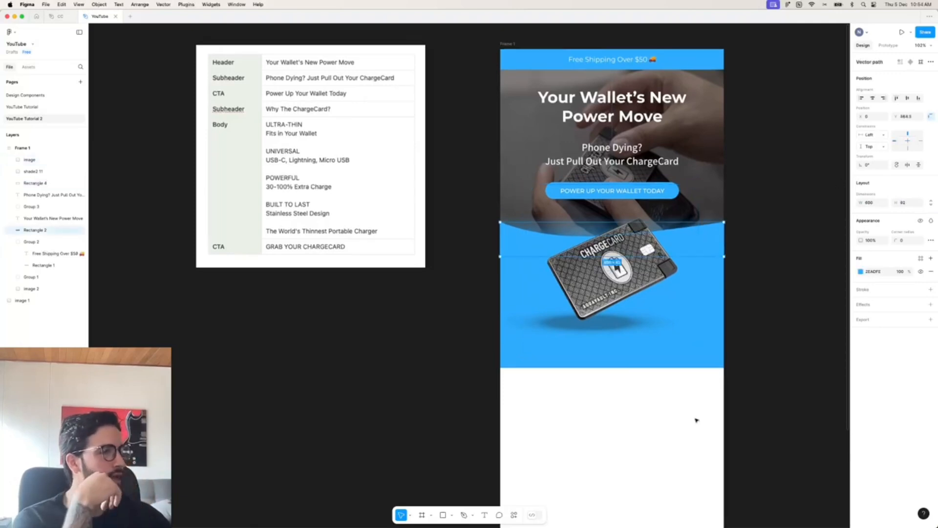
left_click(463, 515)
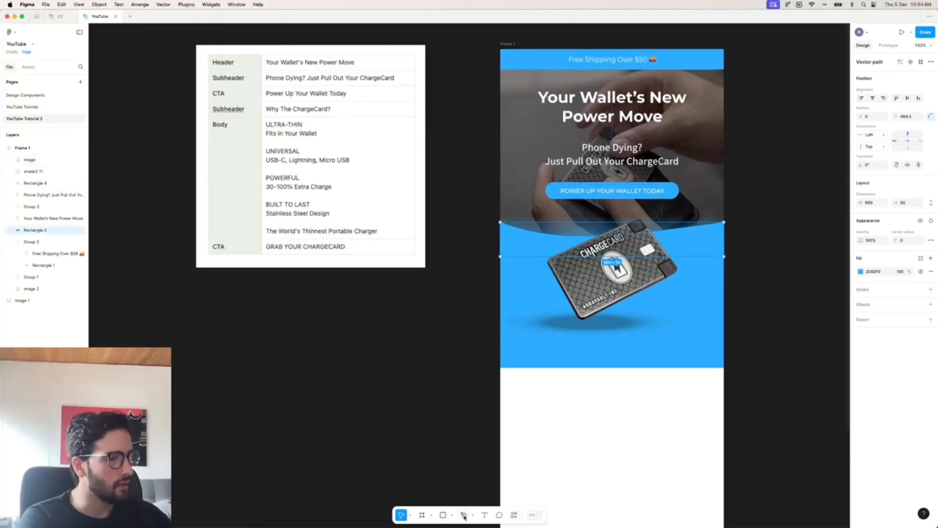
left_click(921, 63)
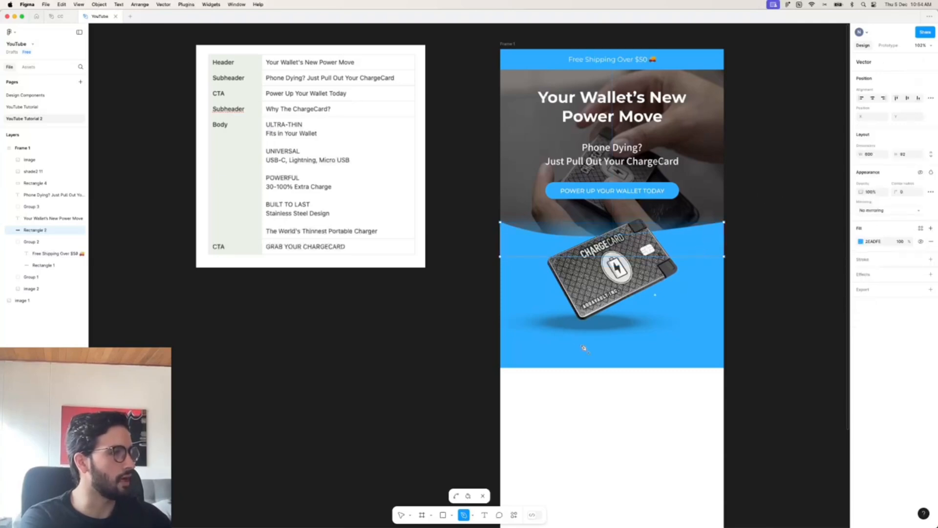
left_click(456, 497)
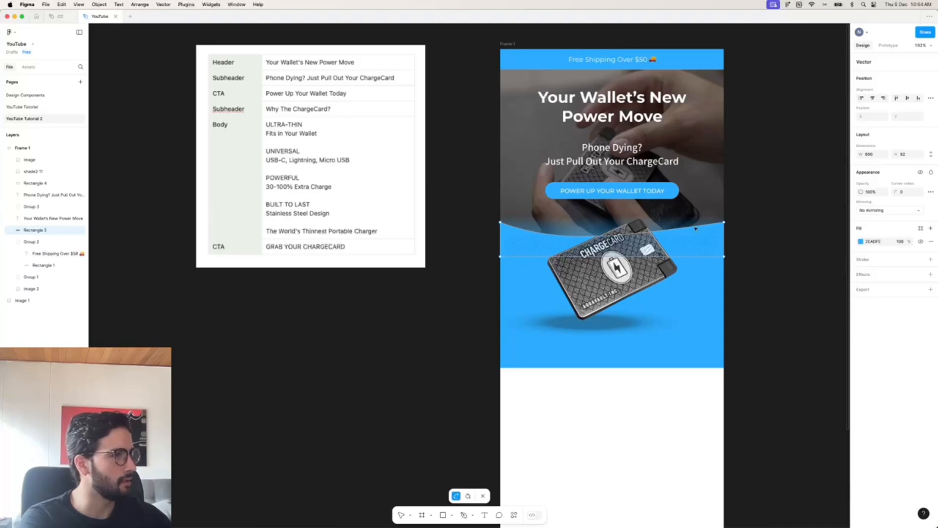
left_click(724, 222)
left_click_drag(726, 237, 705, 241)
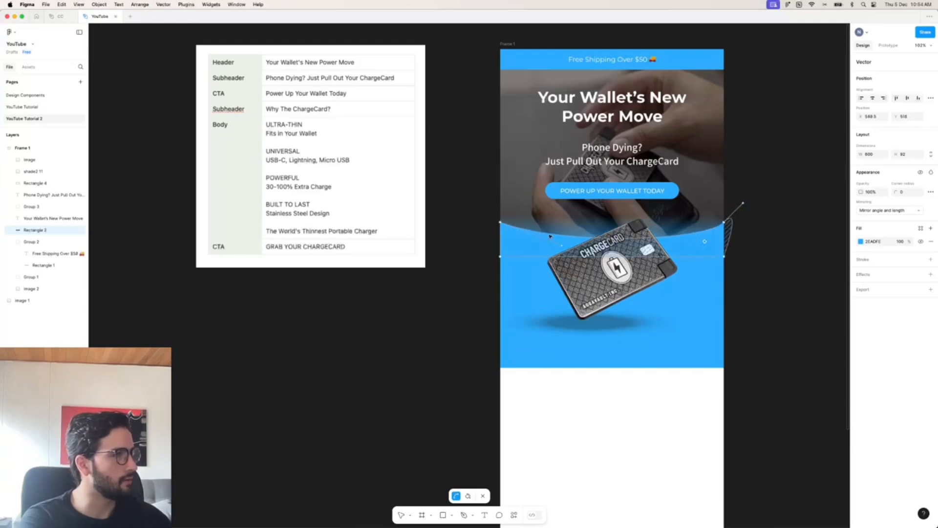
left_click(550, 236)
left_click_drag(688, 234, 664, 236)
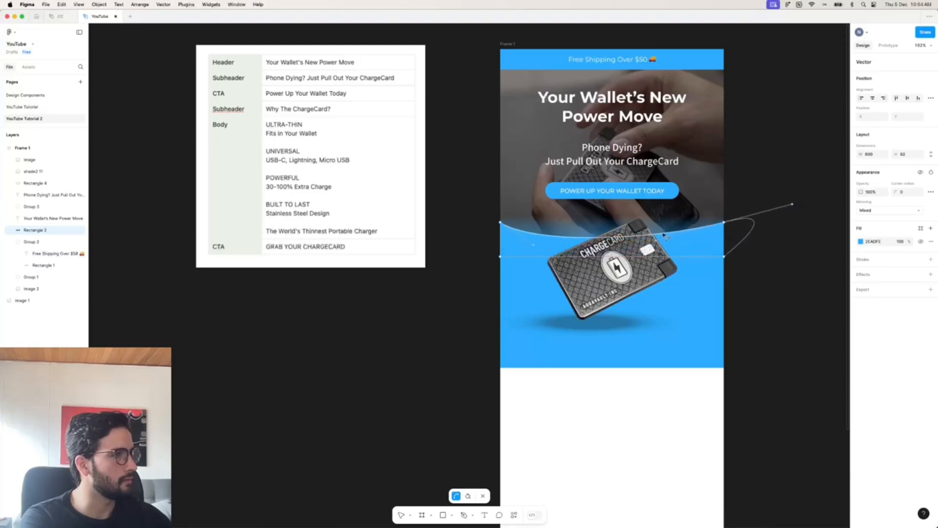
key("Escape")
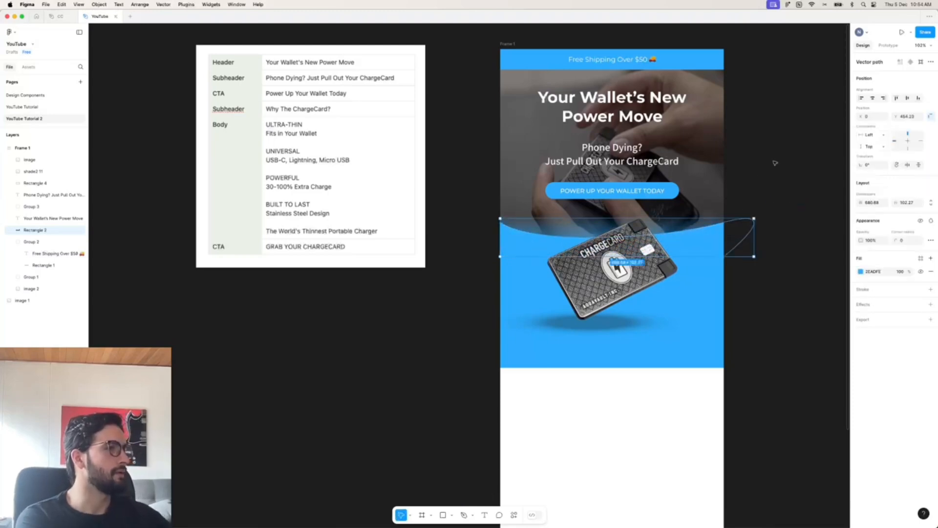
key("Escape")
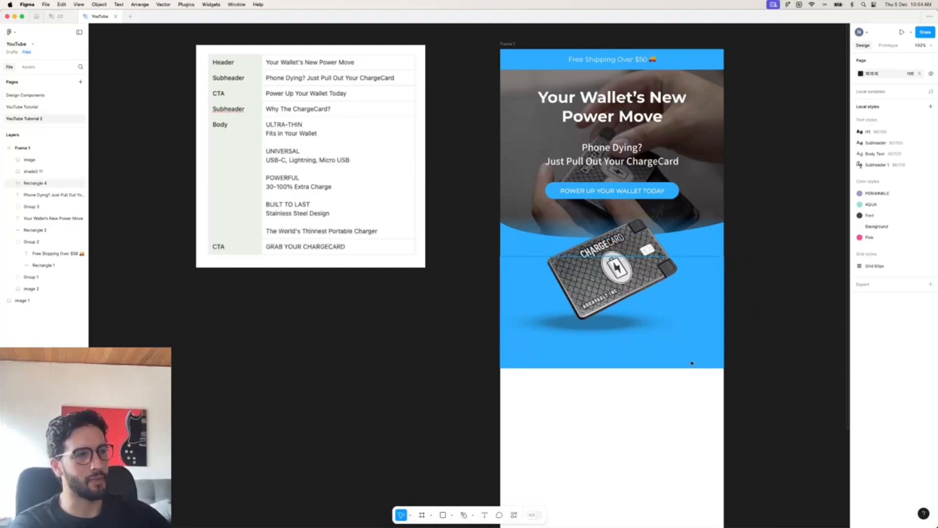
- Extend the lower blue rectangle downward to a height of about 368 px
scroll(711, 360, "down", 2)
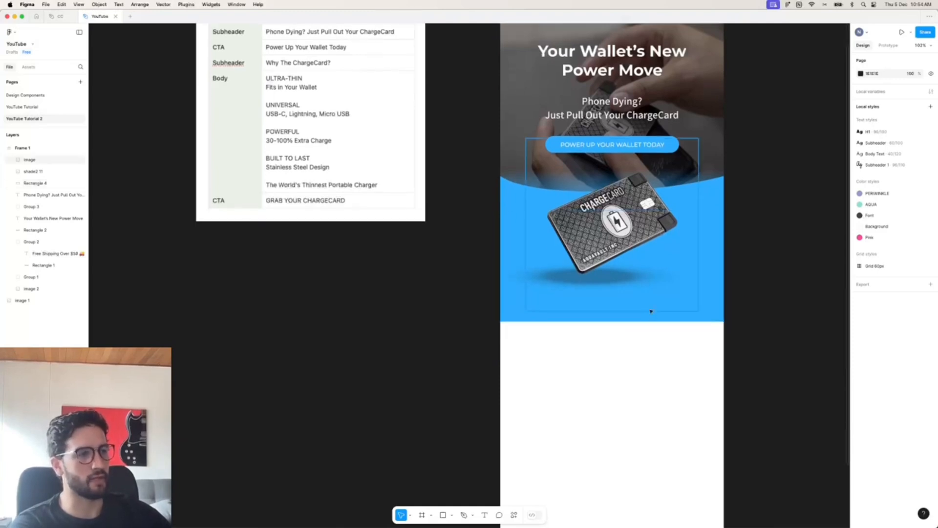
left_click(651, 313)
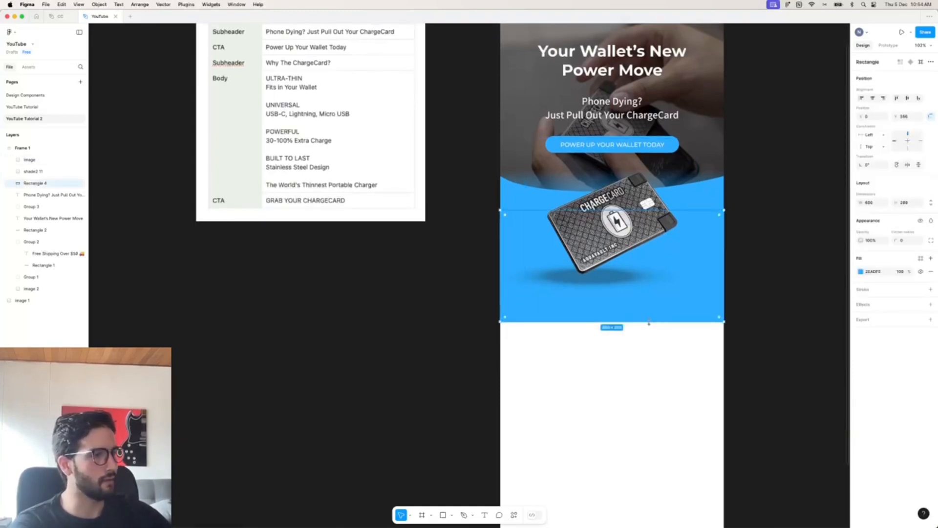
left_click_drag(649, 322, 649, 347)
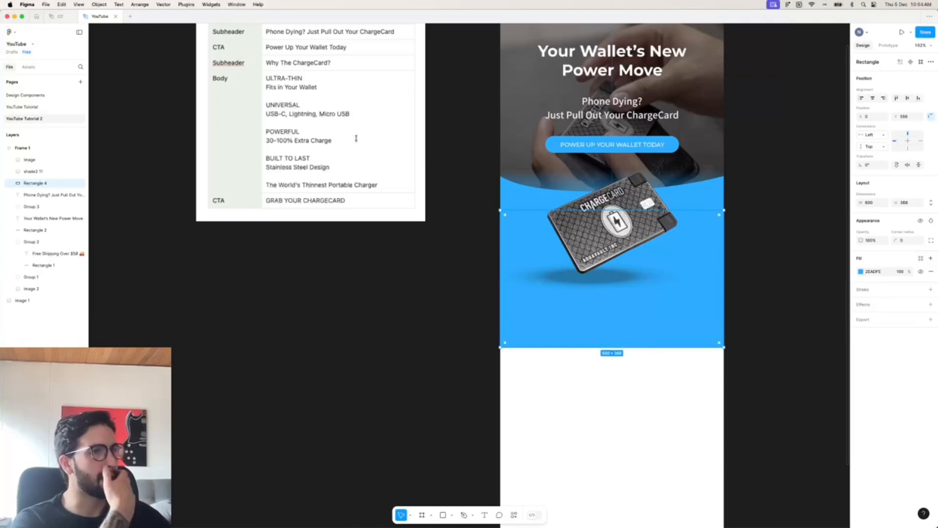
- Bend the blue rectangle's straight lower edge into an upward wave that peaks toward the right side
scroll(284, 103, "up", 2)
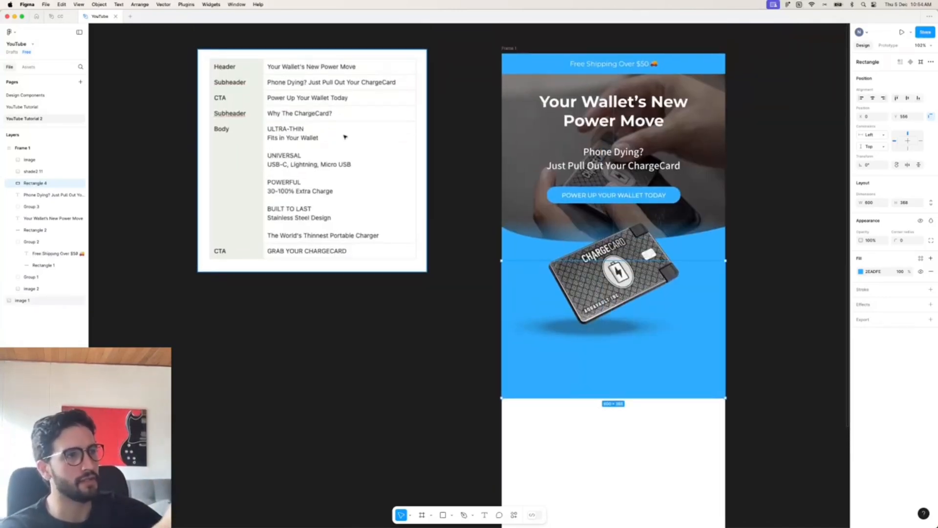
scroll(420, 249, "right", 2)
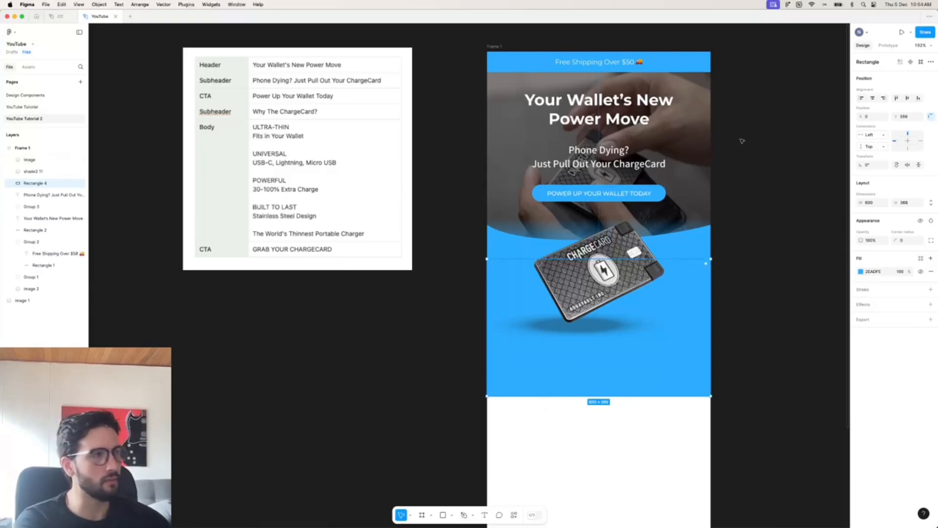
left_click(917, 63)
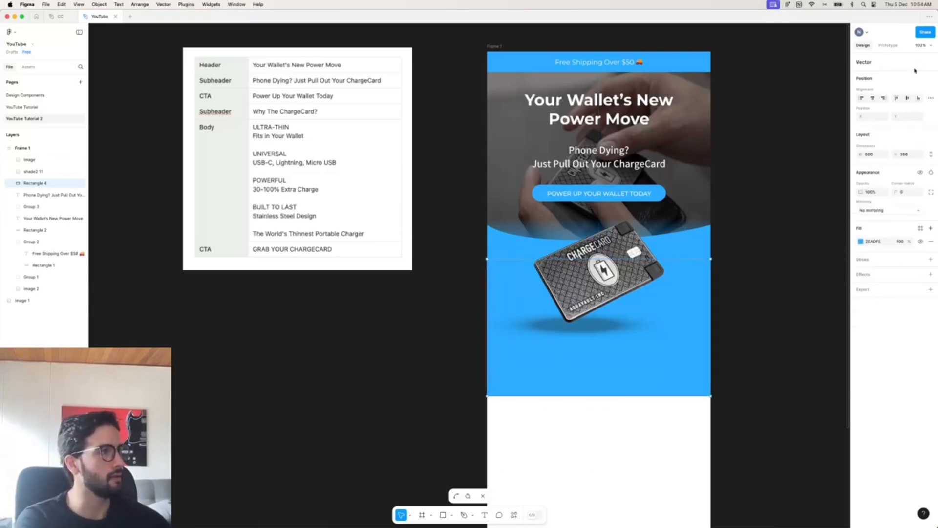
left_click(455, 496)
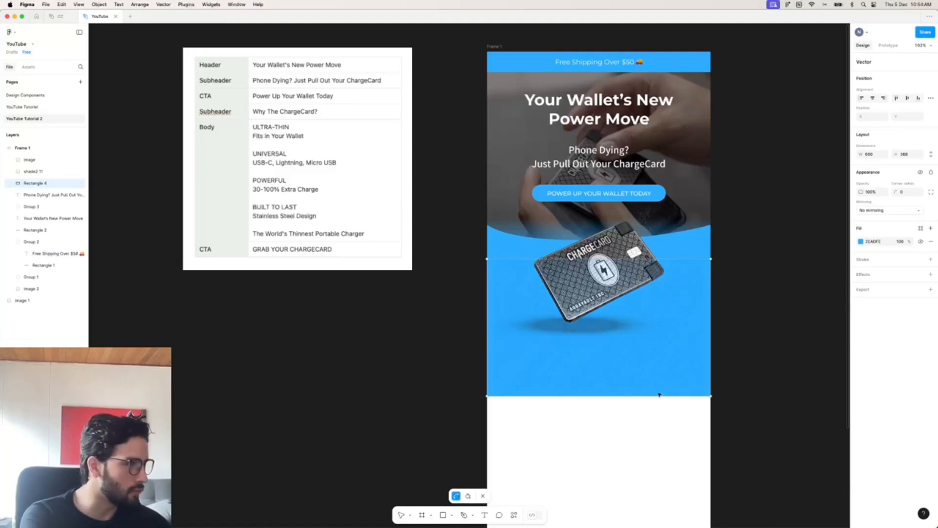
left_click_drag(660, 392, 686, 387)
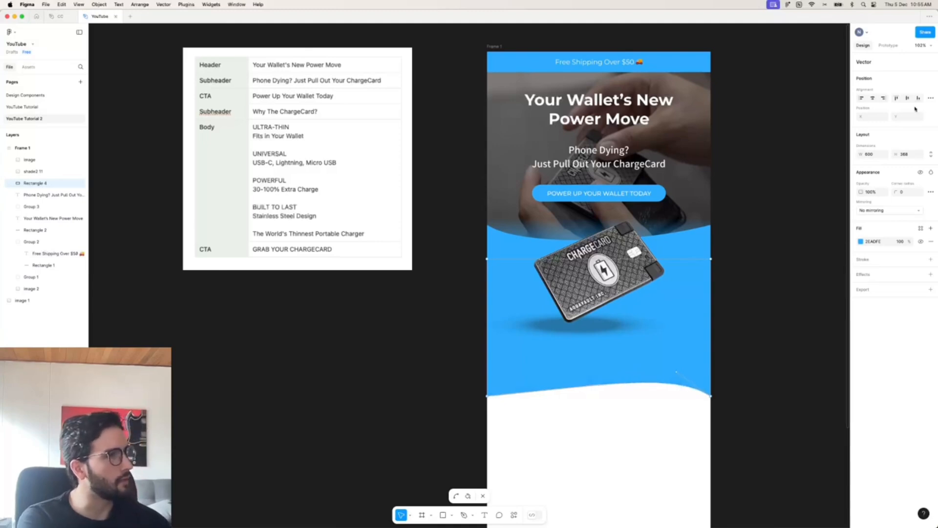
left_click(803, 285)
scroll(775, 308, "left", 1)
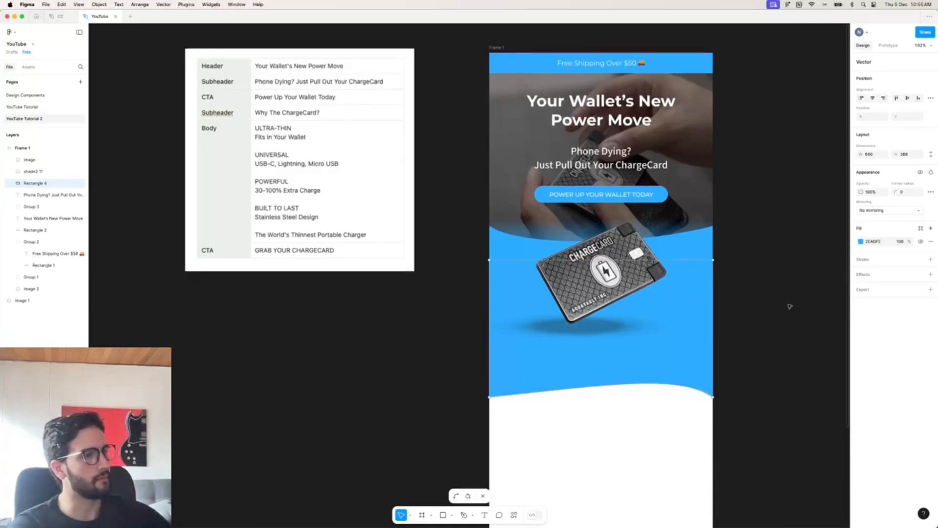
key("Escape")
left_click(789, 287)
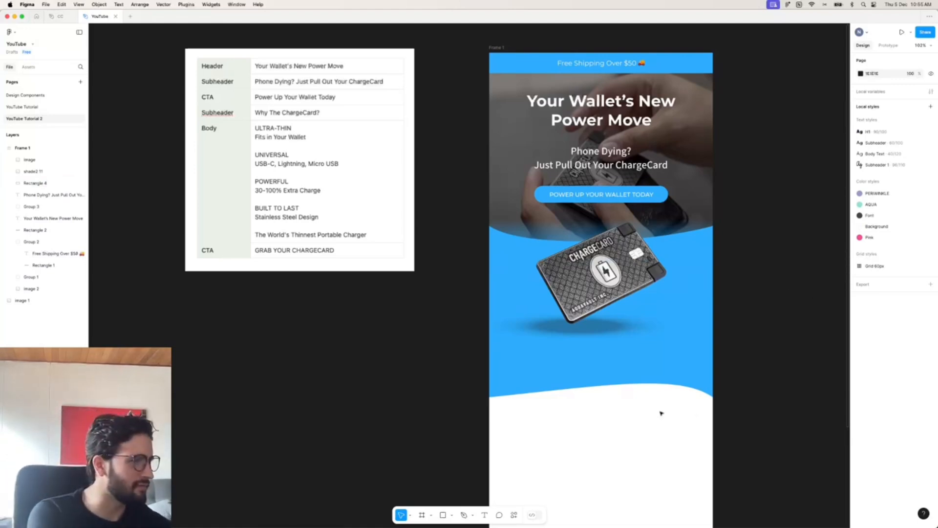
- Smooth the right end of the blue section's wavy lower edge by bending it further at the corner
left_click(668, 387)
scroll(691, 328, "up", 1)
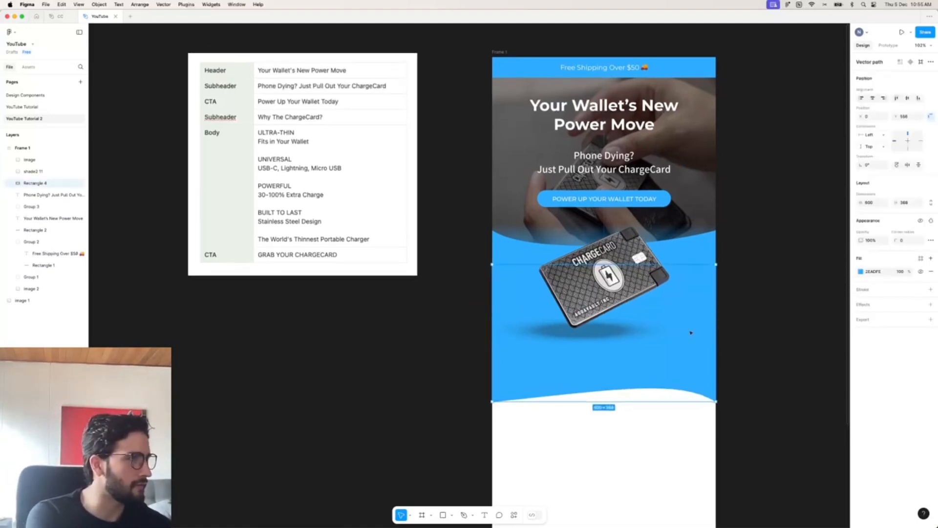
left_click(921, 63)
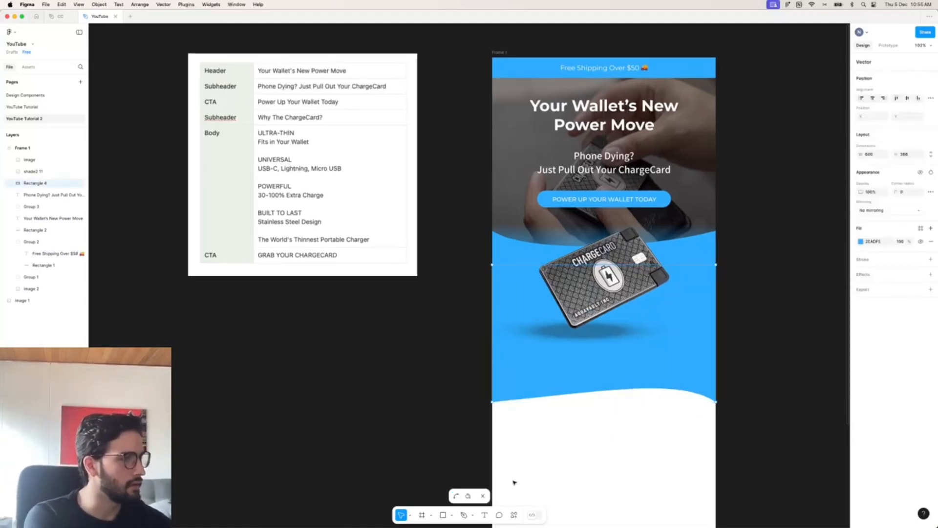
left_click(456, 497)
scroll(655, 390, "left", 1)
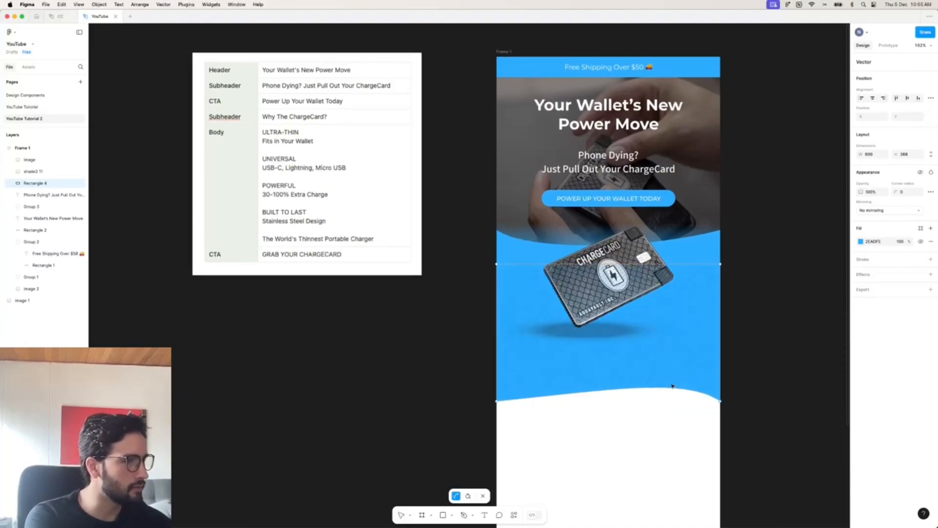
left_click_drag(669, 387, 635, 377)
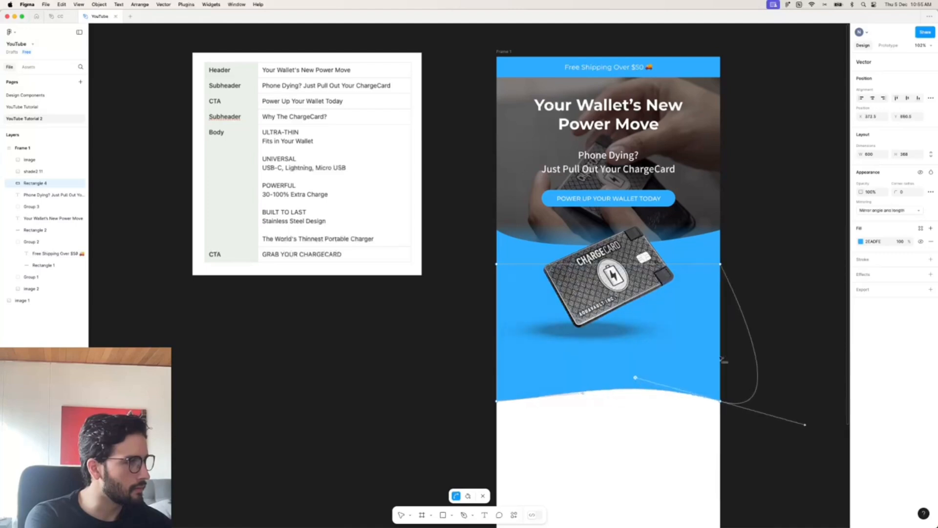
left_click(820, 320)
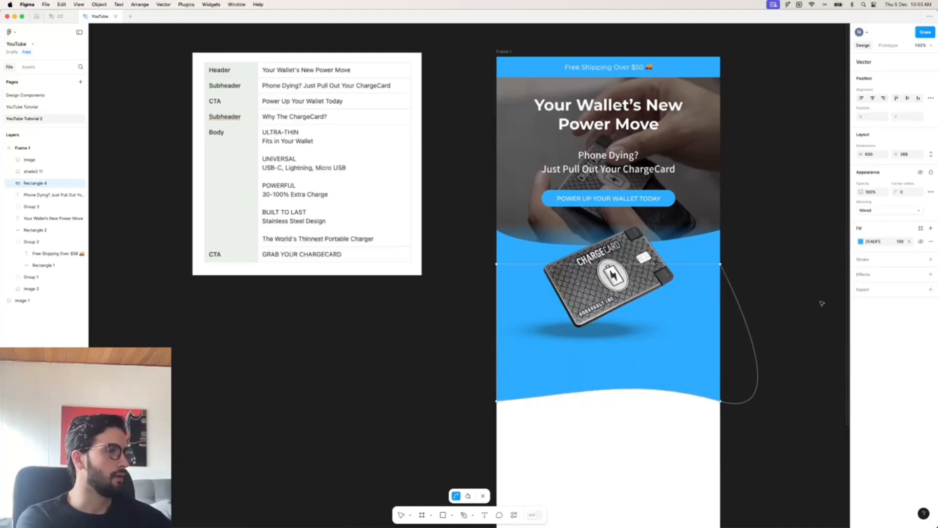
key("Escape")
key("Escape")
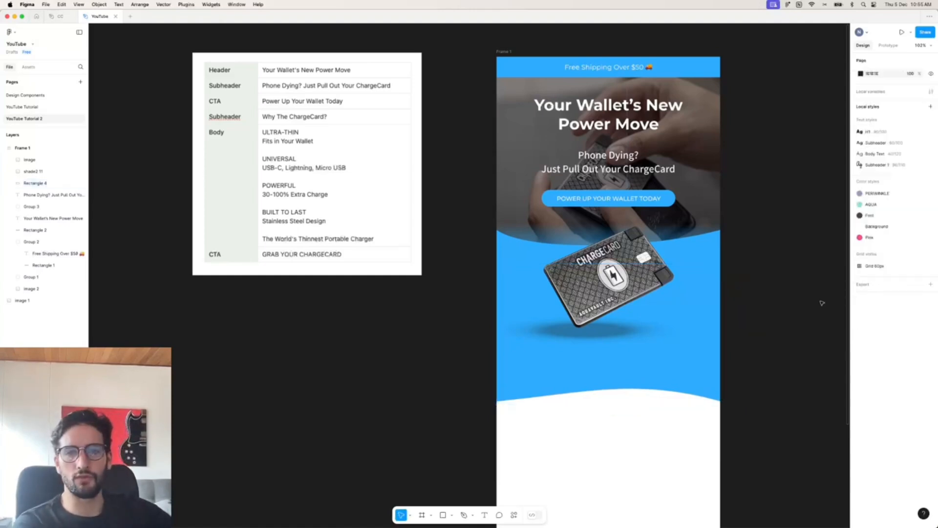
- Stretch the wavy blue shape downward to about 407 px high and adjust its width beyond the frame's right edge
left_click(678, 394)
left_click_drag(682, 403, 684, 416)
left_click_drag(485, 308, 494, 309)
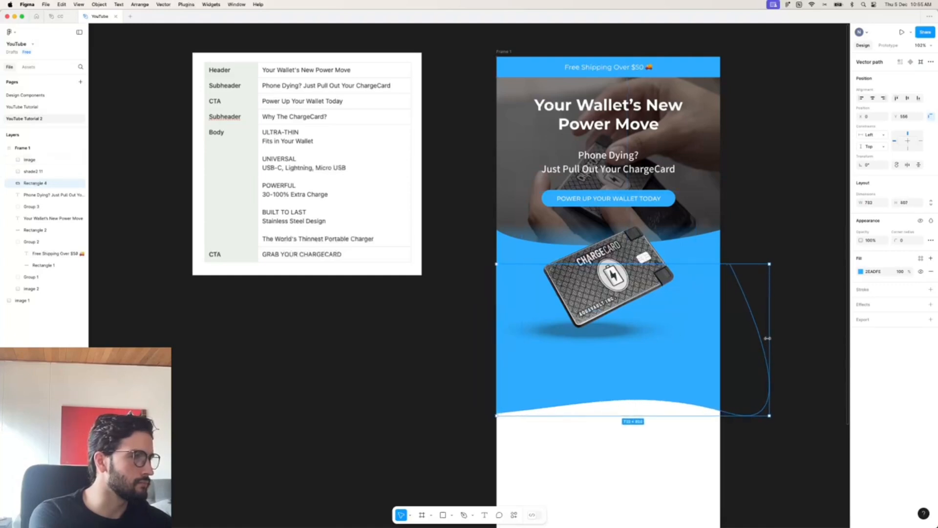
mouse_move(768, 338)
left_mouse_down()
mouse_move(738, 338)
mouse_move(757, 338)
left_mouse_up()
left_click(786, 335)
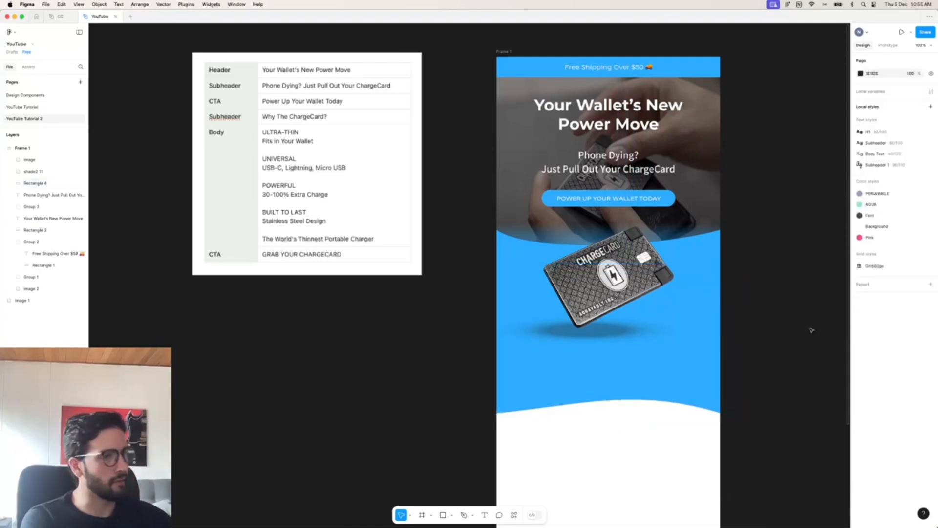
- Duplicate the "Your Wallet's New Power Move" headline straight down below the card's shadow and bring the copy to the front
scroll(775, 339, "right", 2)
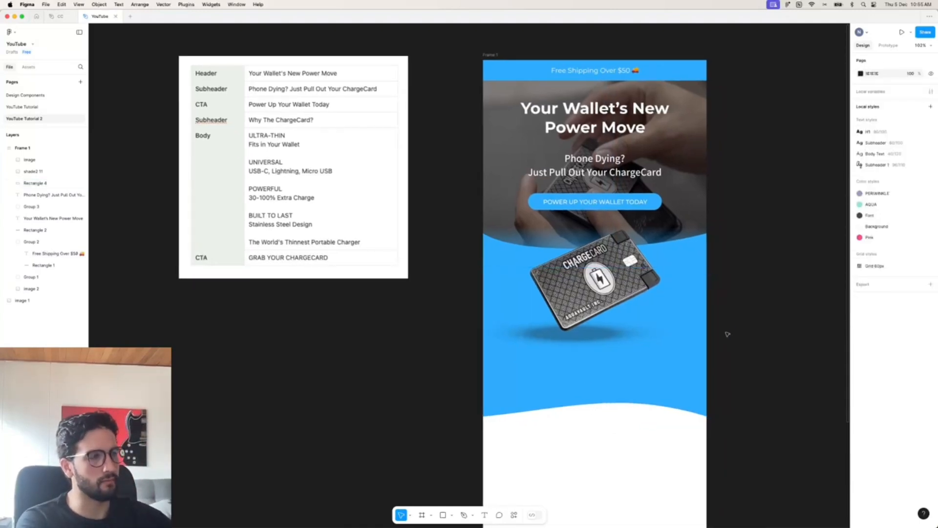
scroll(727, 350, "right", 4)
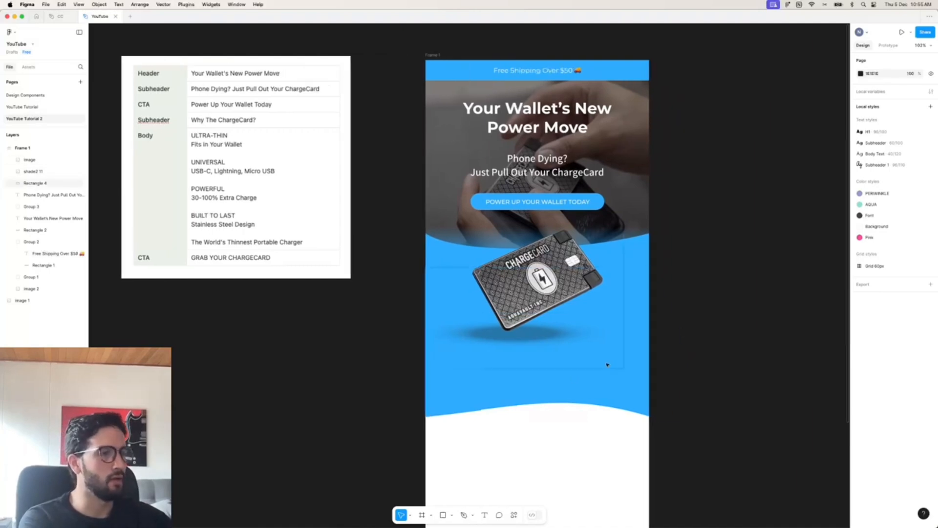
left_click(545, 129)
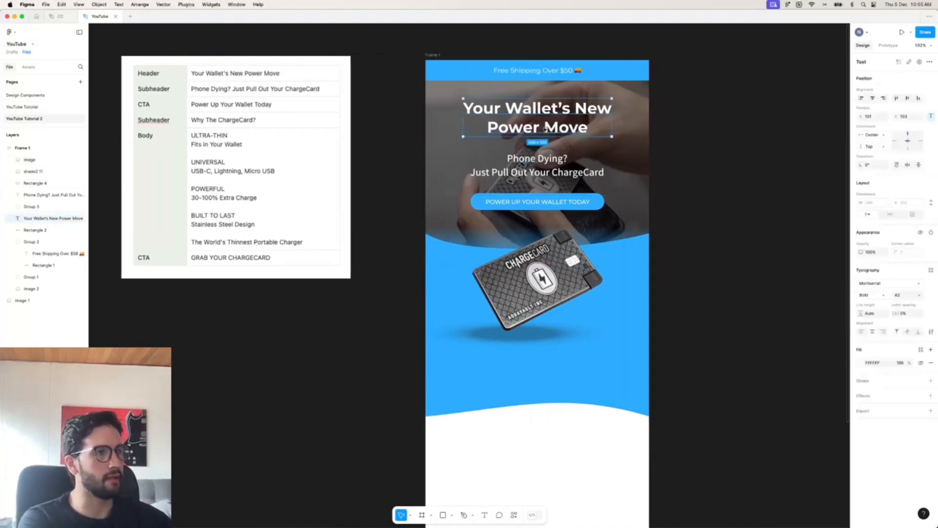
left_click_drag(545, 129, 552, 365)
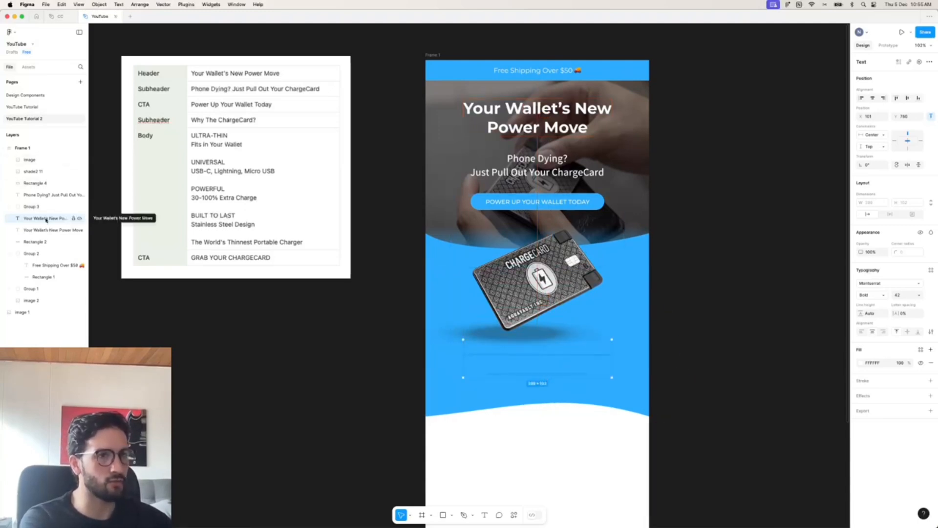
key("super+alt+bracketright")
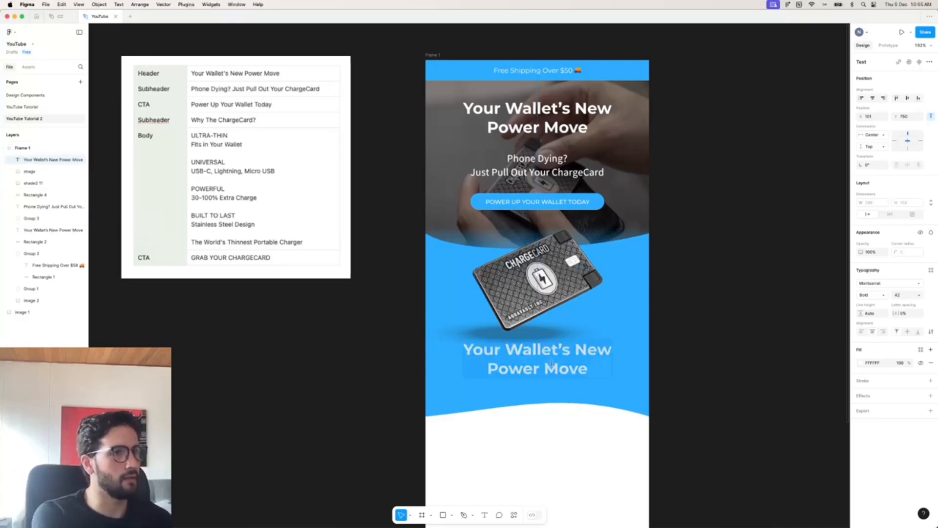
- Replace the duplicated headline below the card's shadow with "Why The ChargeCard?", breaking the line before "ChargeCard?"
type("Why The Carge")
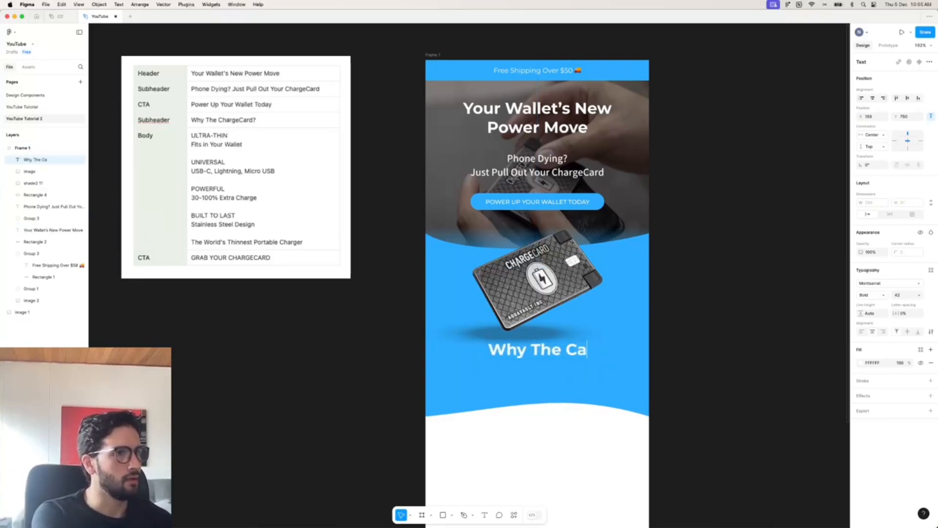
key("BackSpace")
key("BackSpace")
key("BackSpace")
key("BackSpace")
type("h")
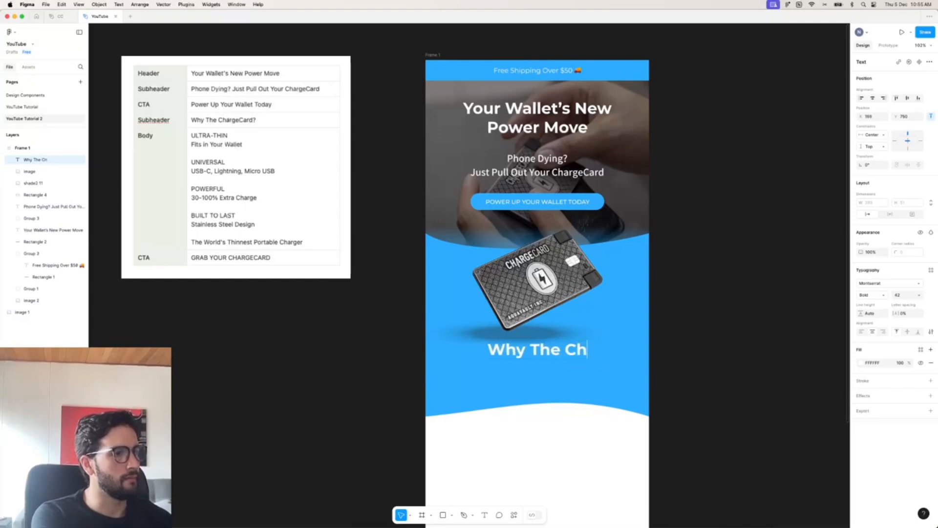
type("argeCard:?")
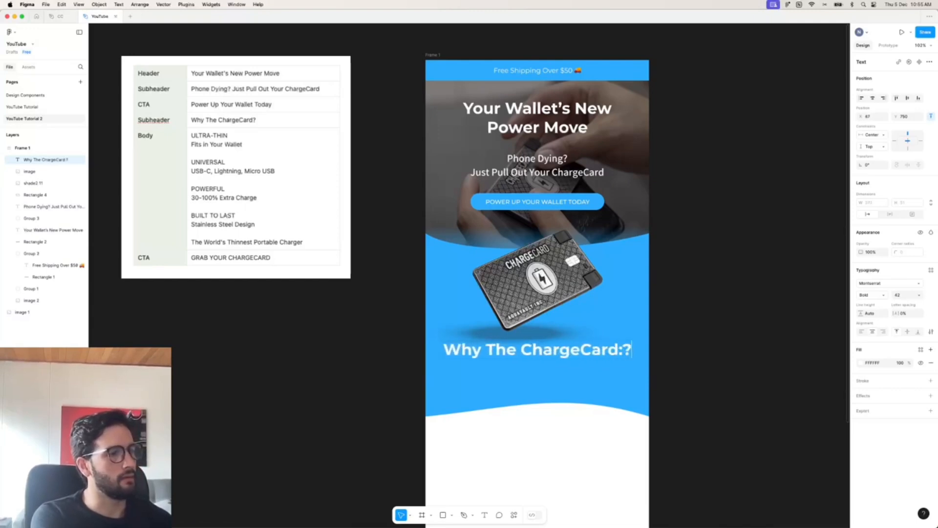
key("BackSpace")
key("BackSpace")
type("?")
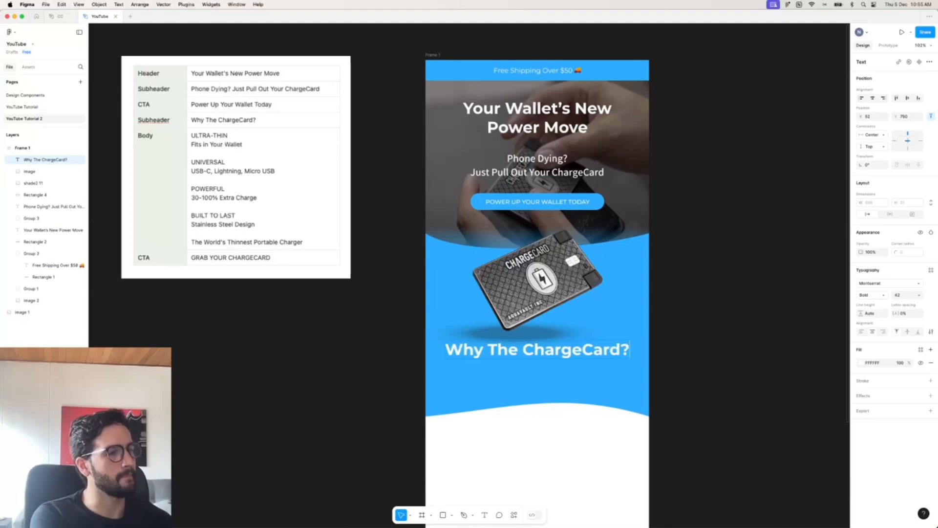
key("BackSpace")
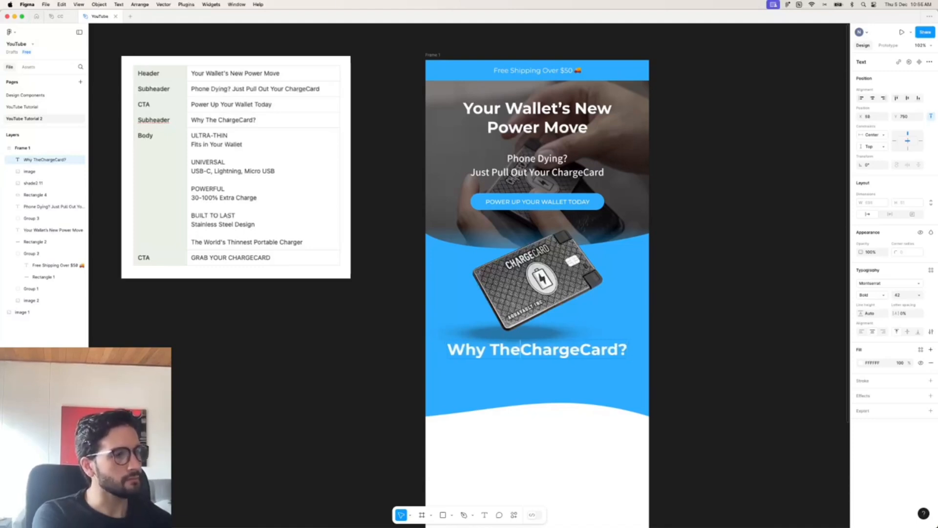
key("Return")
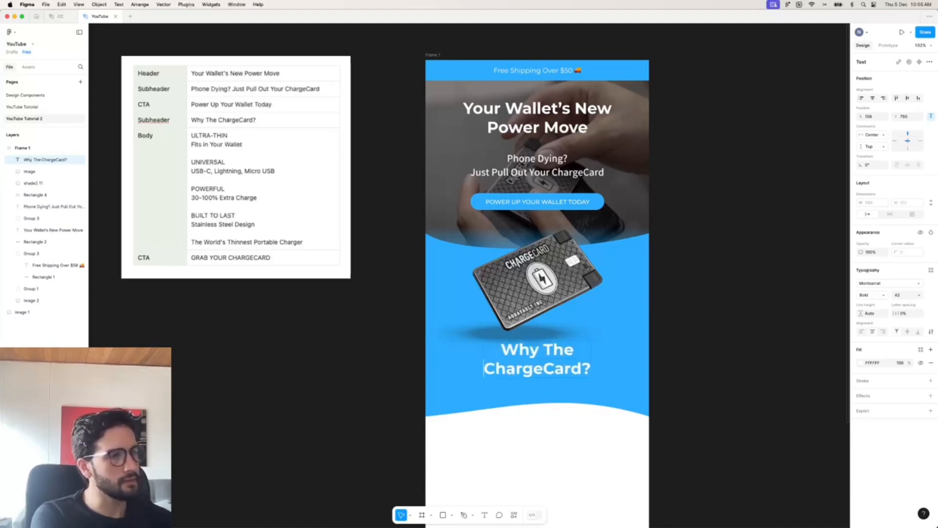
key("Escape")
left_click(672, 298)
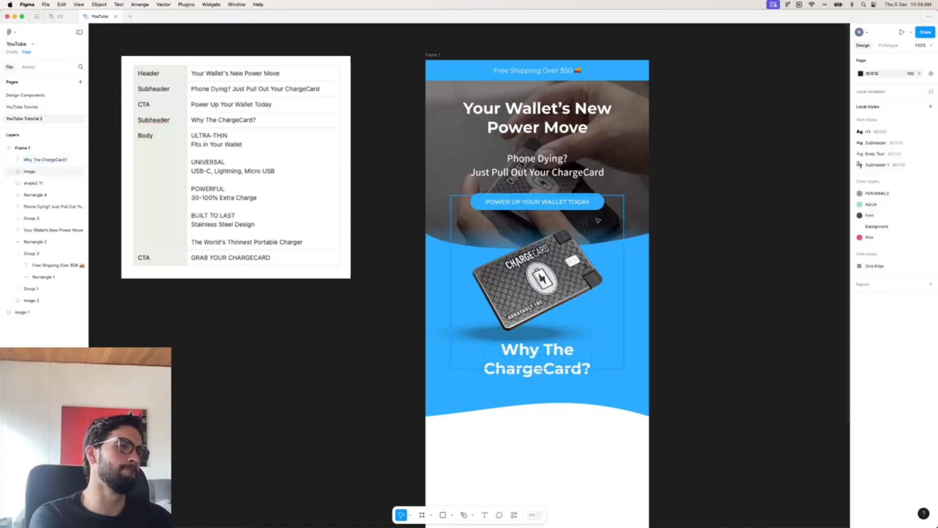
- Move the "Phone Dying? Just Pull Out Your ChargeCard" subheader up to Y 234, closer to the main headline
left_click(548, 170)
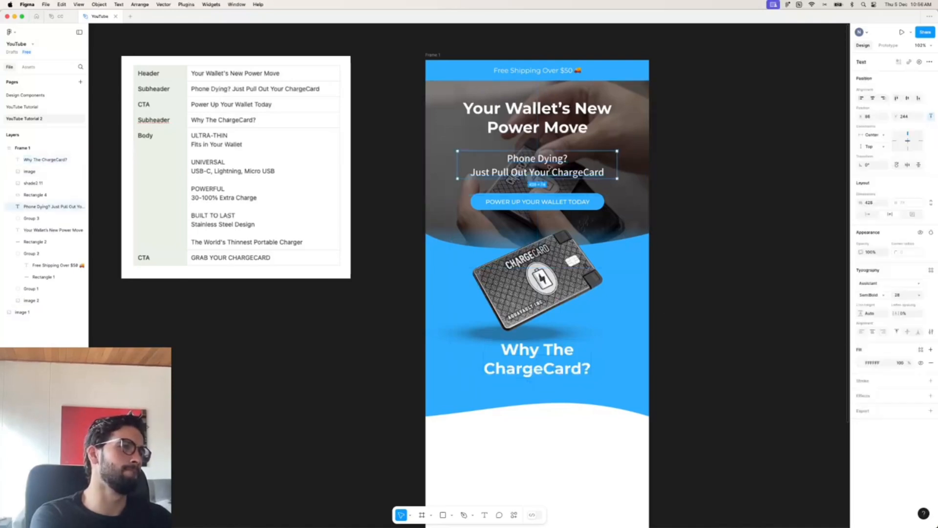
left_click_drag(548, 170, 549, 166)
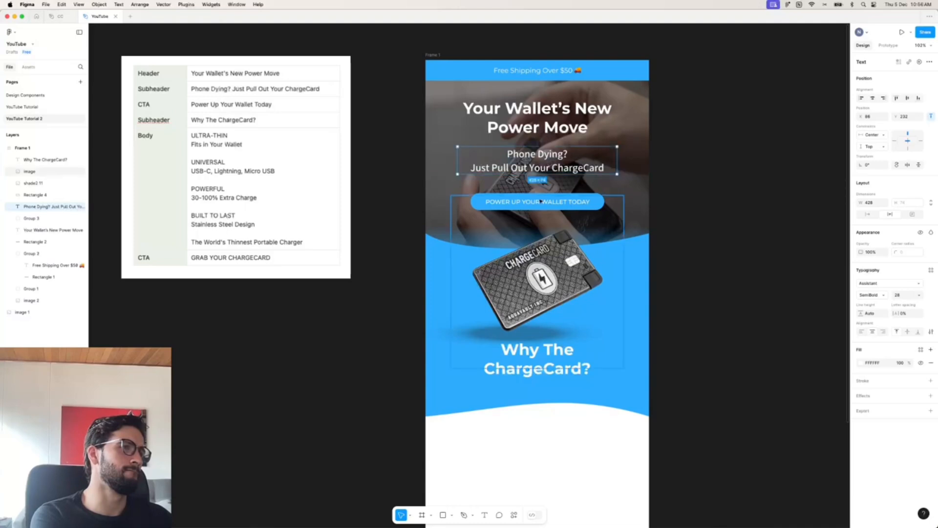
key("Down")
key("Down")
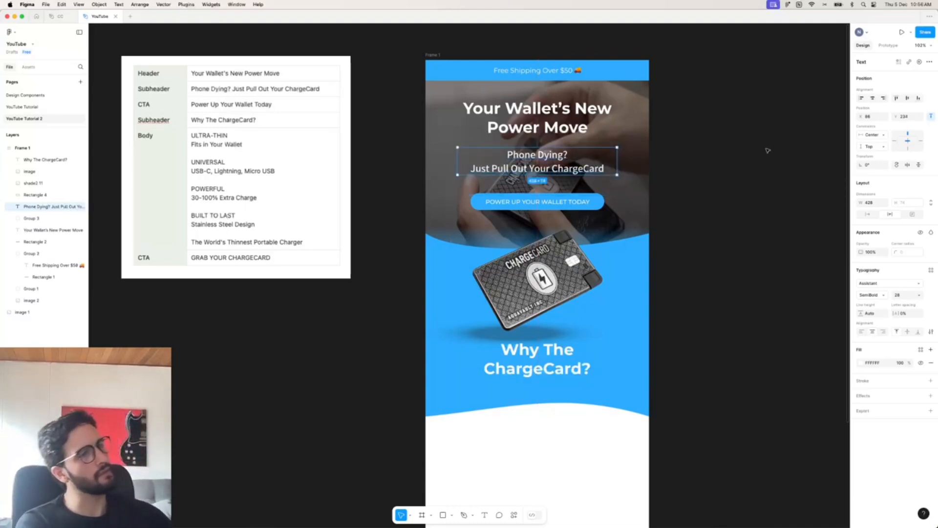
left_click(767, 150)
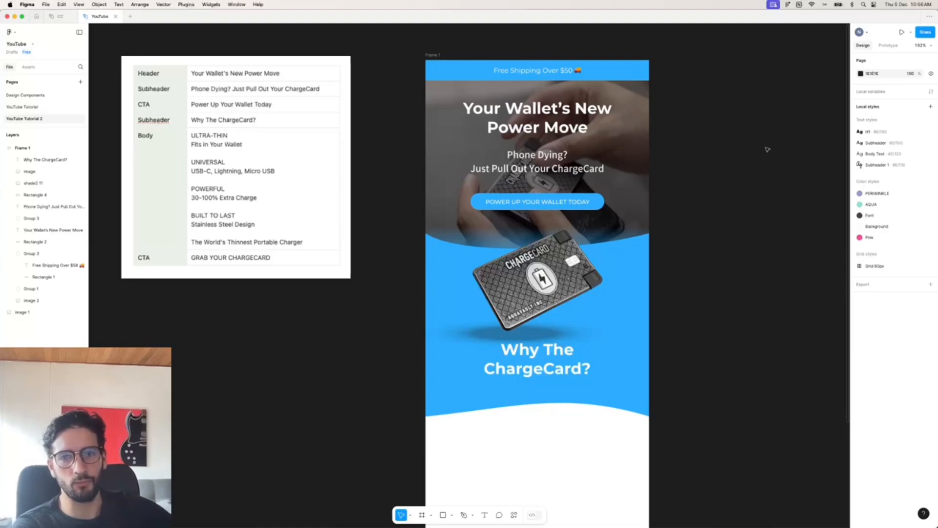
- Shorten the wavy blue shape to about 380 px high and reposition the "Why The ChargeCard?" heading at about Y 760
scroll(630, 327, "right", 4)
scroll(460, 325, "down", 2)
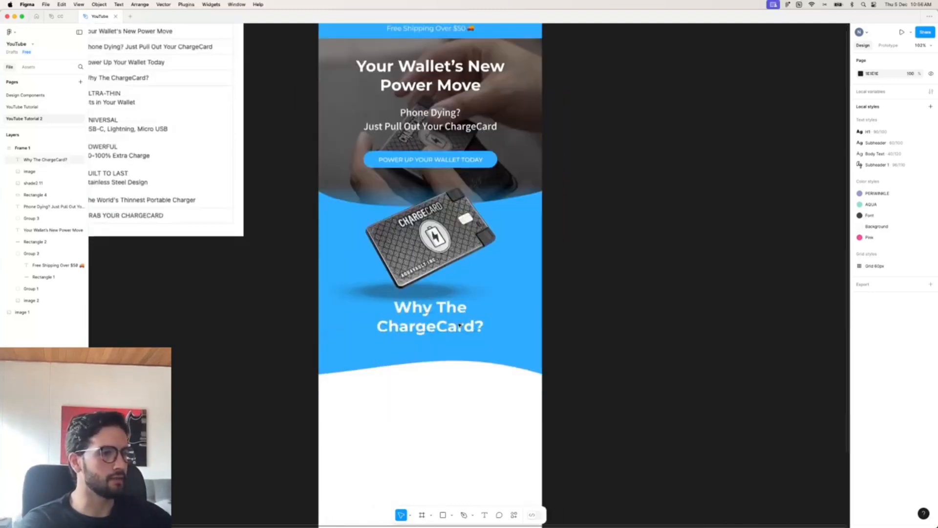
left_click_drag(448, 326, 449, 336)
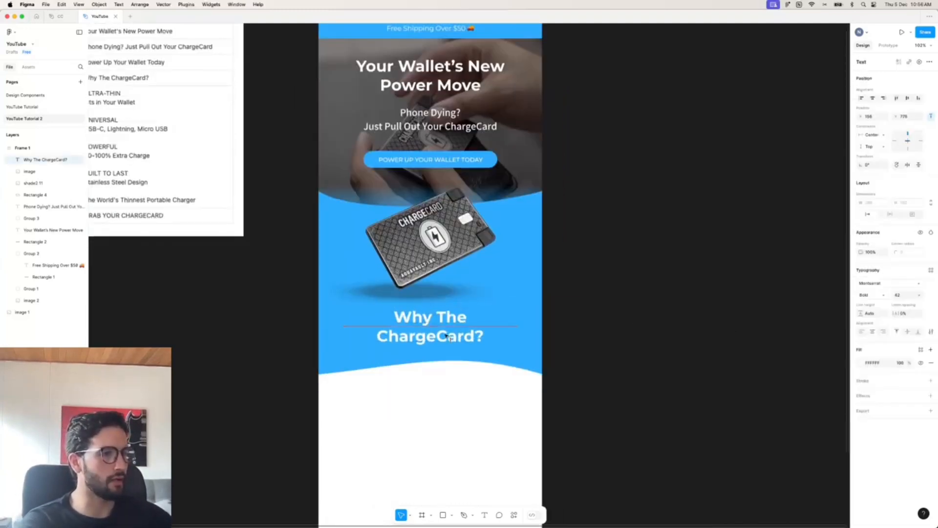
left_click(631, 284)
left_click(500, 362)
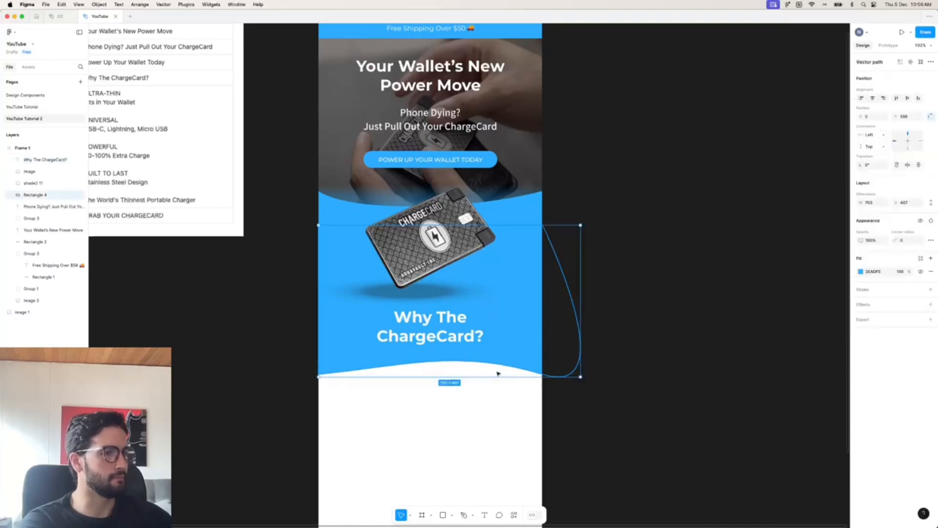
mouse_move(494, 371)
left_mouse_down()
mouse_move(495, 379)
mouse_move(493, 366)
left_mouse_up()
left_click_drag(442, 332, 441, 328)
left_click(680, 256)
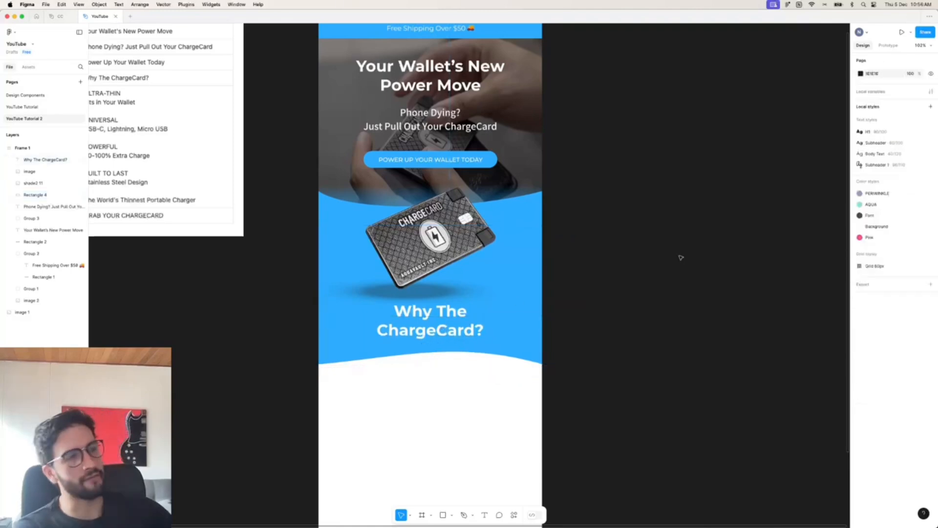
- Stretch the wavy blue shape slightly further down and lower the "Why The ChargeCard?" heading to about Y 786
scroll(487, 104, "up", 2)
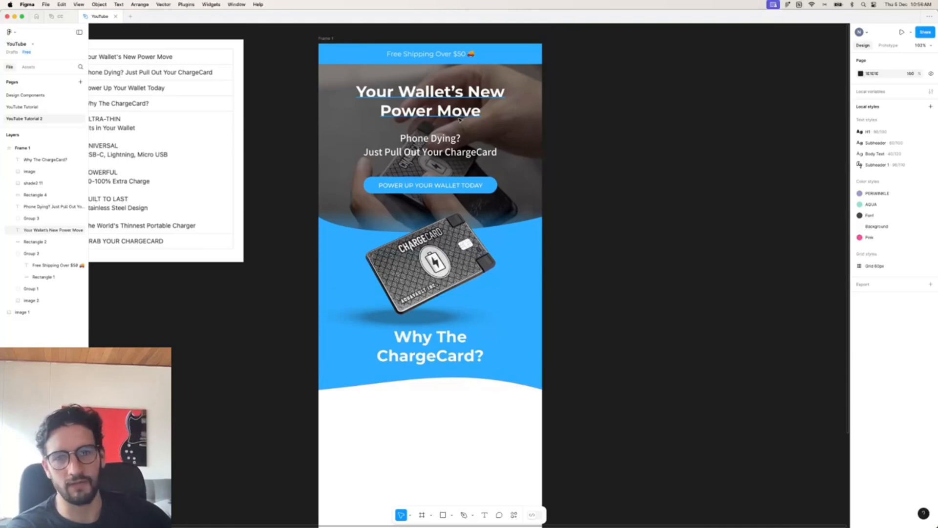
left_click(484, 381)
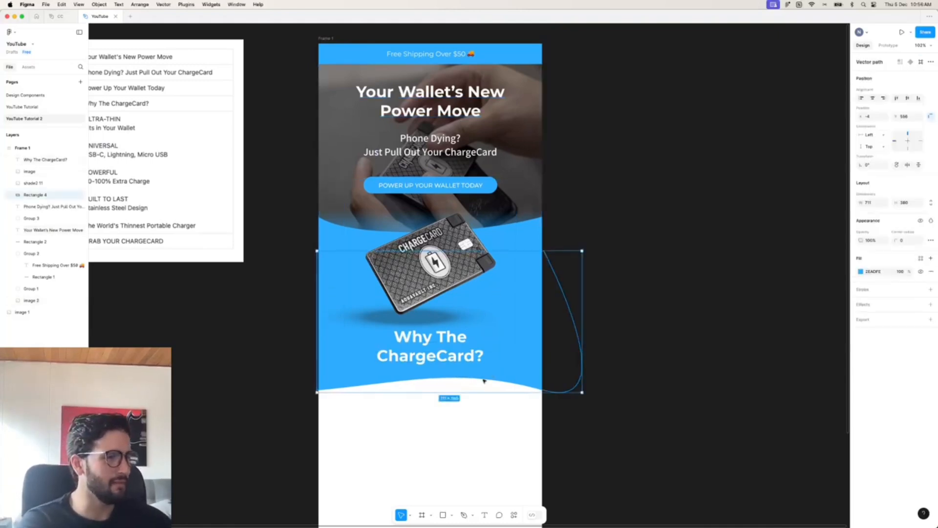
left_click_drag(473, 390, 473, 399)
left_click(439, 348)
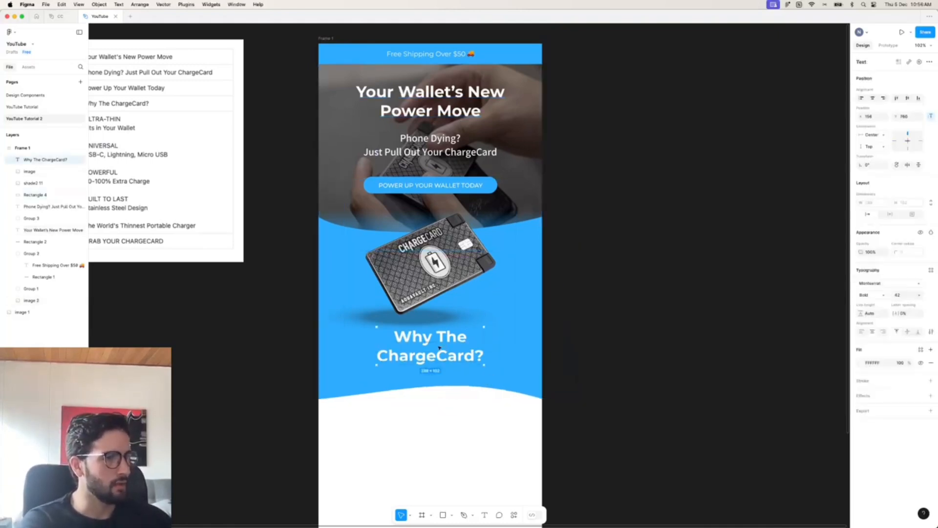
key("shift+Down")
key("shift+Down")
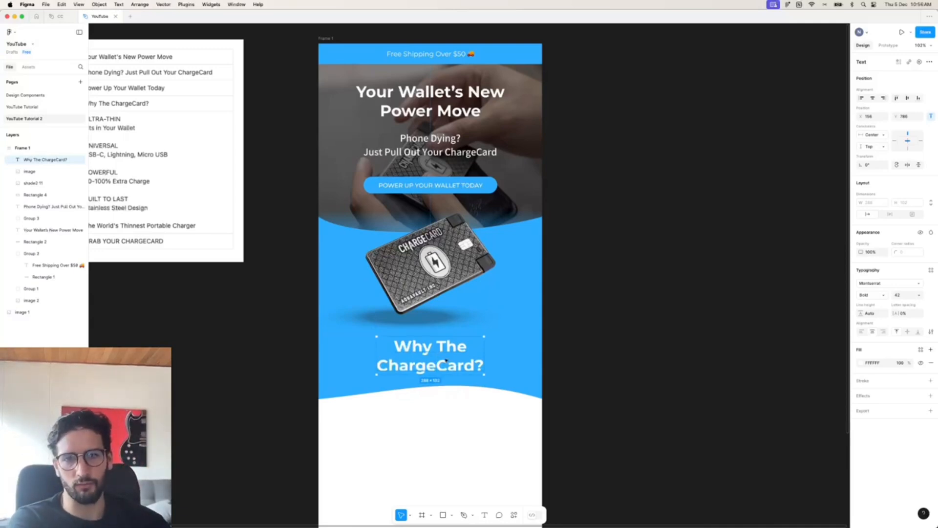
left_click(660, 361)
- Review the body copy in the reference table, then switch to Chrome and look through the ChargeCard product page for feature icons
scroll(655, 360, "down", 3)
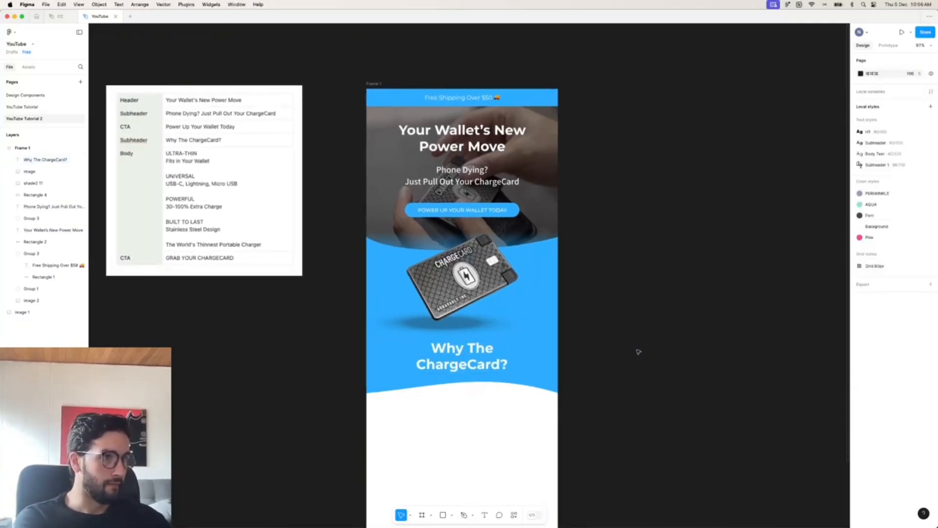
scroll(176, 169, "up", 3)
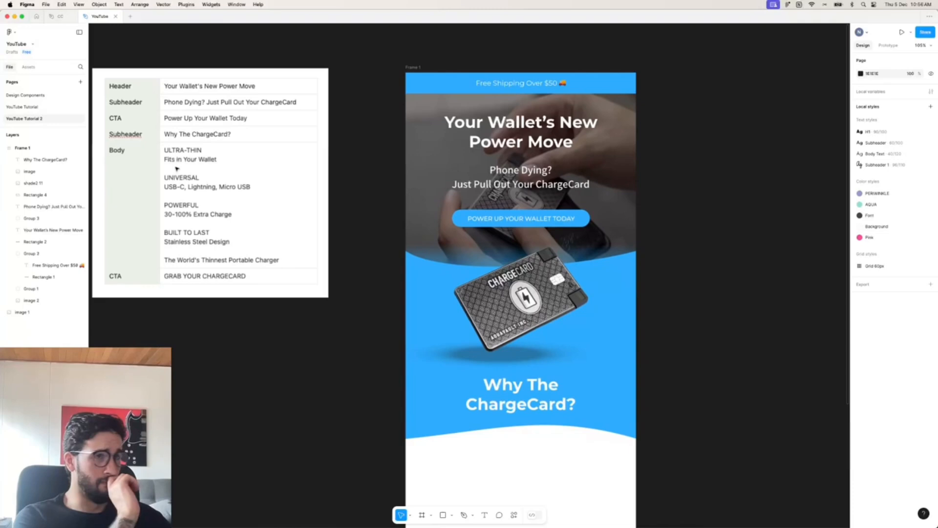
scroll(177, 169, "up", 2)
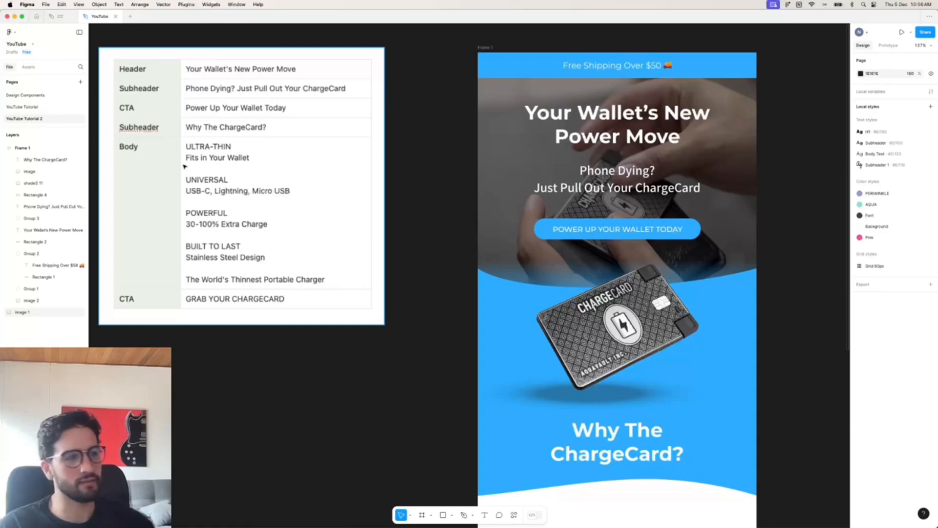
scroll(194, 341, "down", 1)
left_click(410, 512)
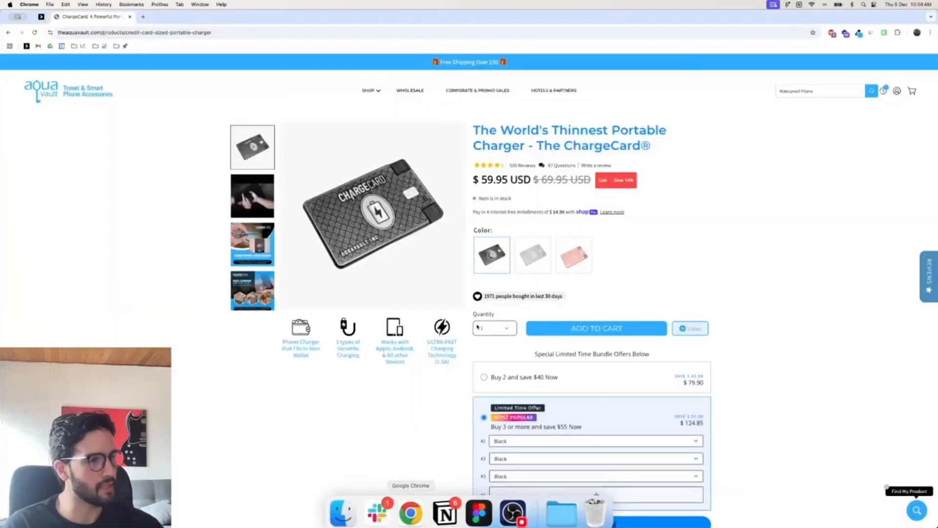
scroll(488, 342, "down", 5)
scroll(337, 196, "up", 2)
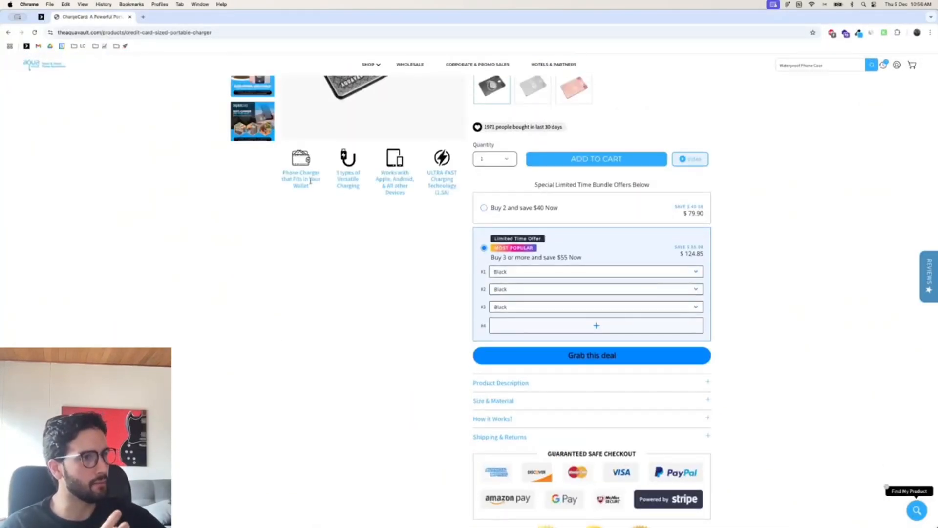
scroll(440, 191, "down", 15)
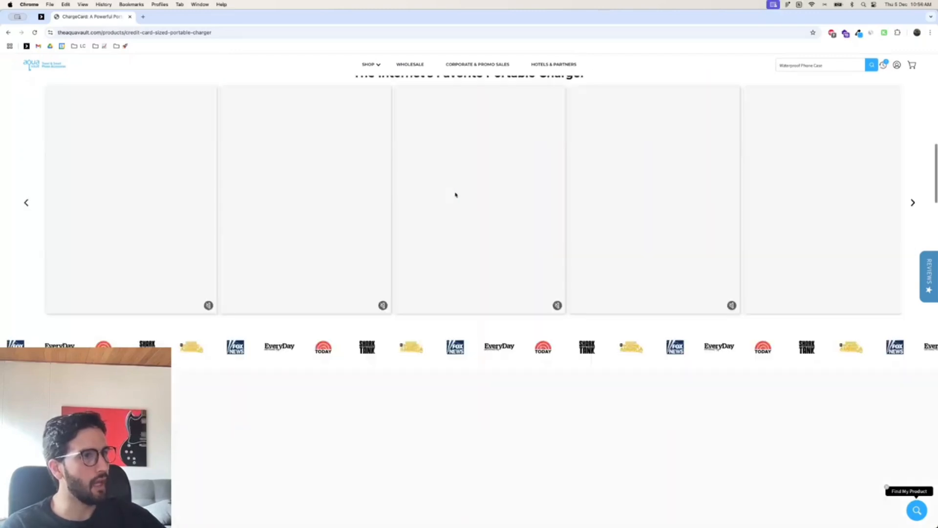
scroll(465, 200, "down", 6)
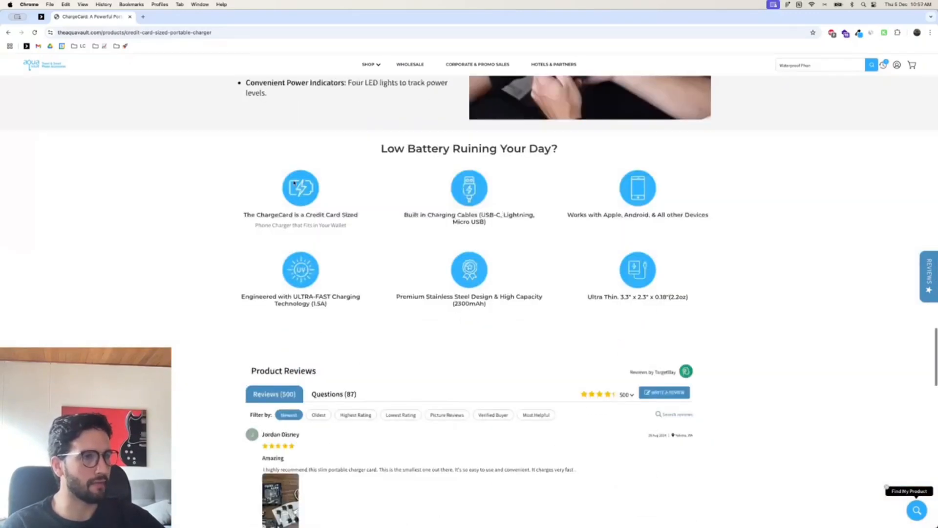
- Compare the product page's "Low Battery Ruining Your Day?" icons in Chrome with the email's body copy points in Figma
right_click(300, 183)
left_click(213, 209)
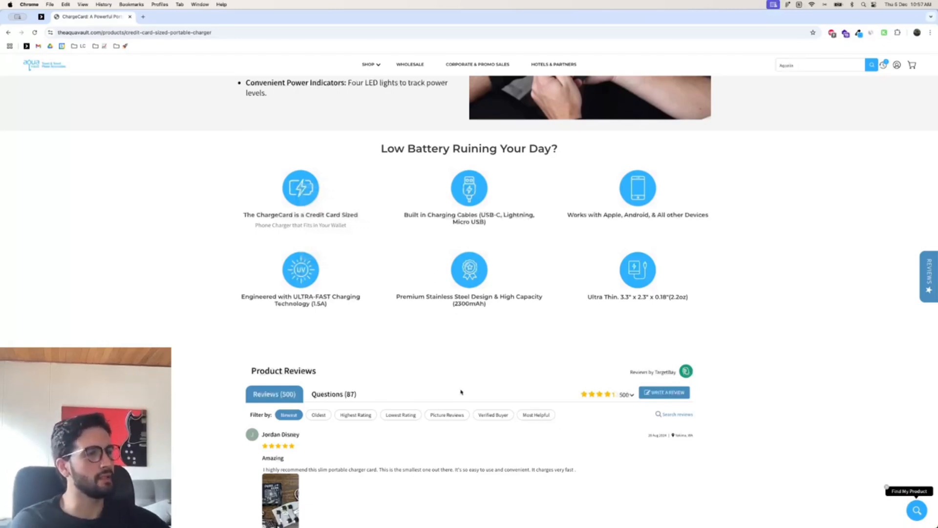
left_click_drag(443, 469, 458, 521)
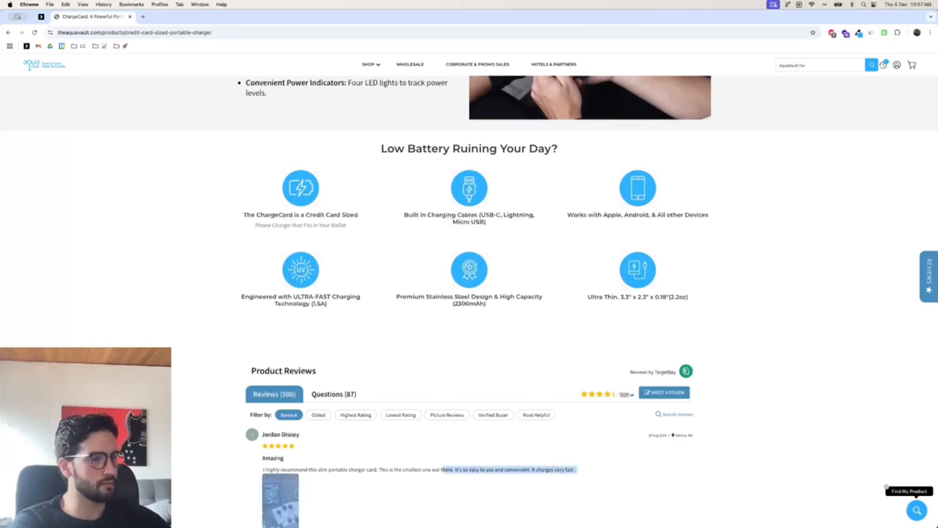
left_click(478, 507)
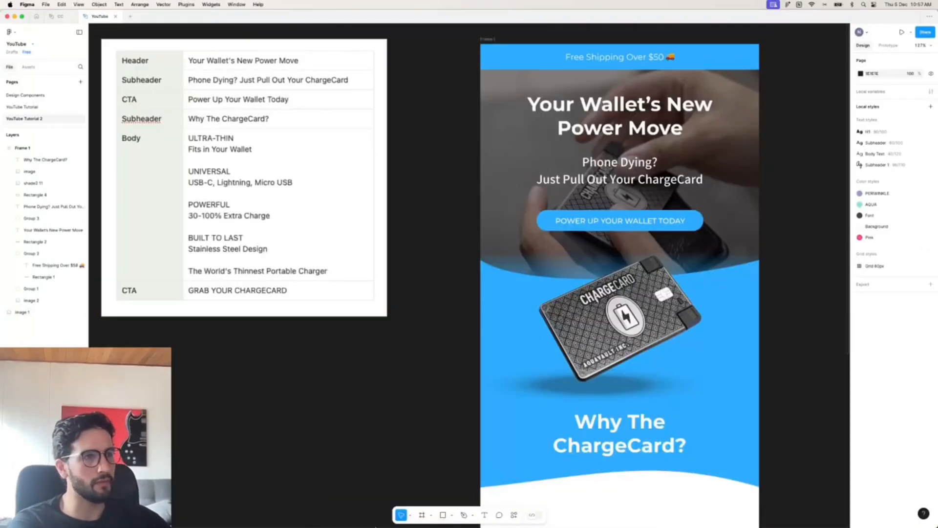
left_click(402, 507)
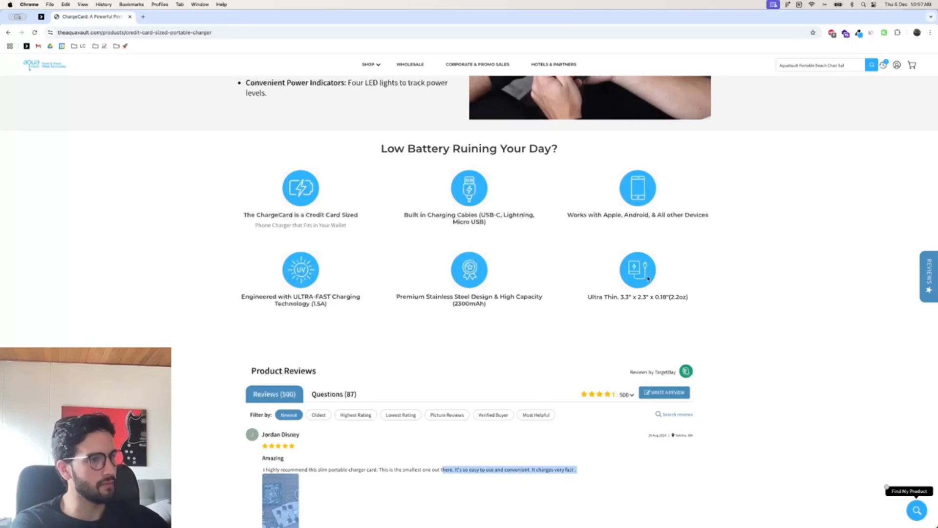
left_click(476, 508)
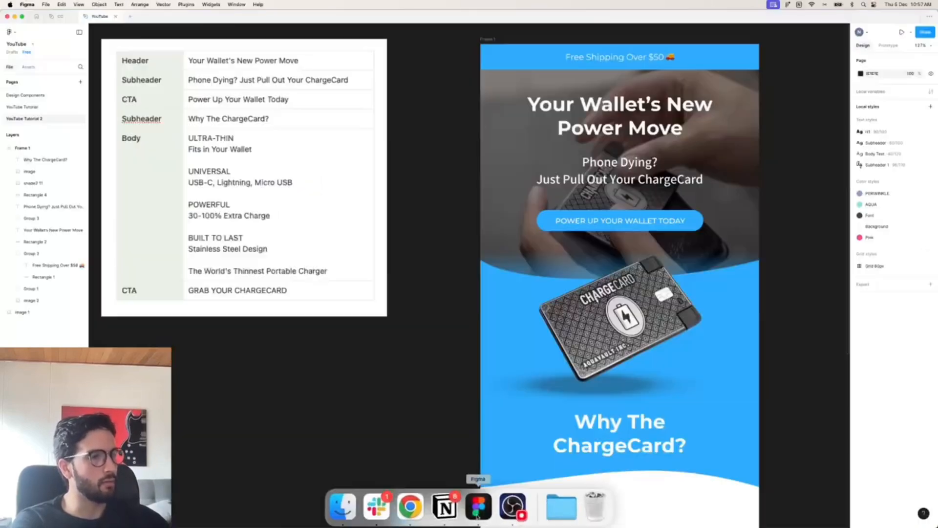
mouse_move(420, 518)
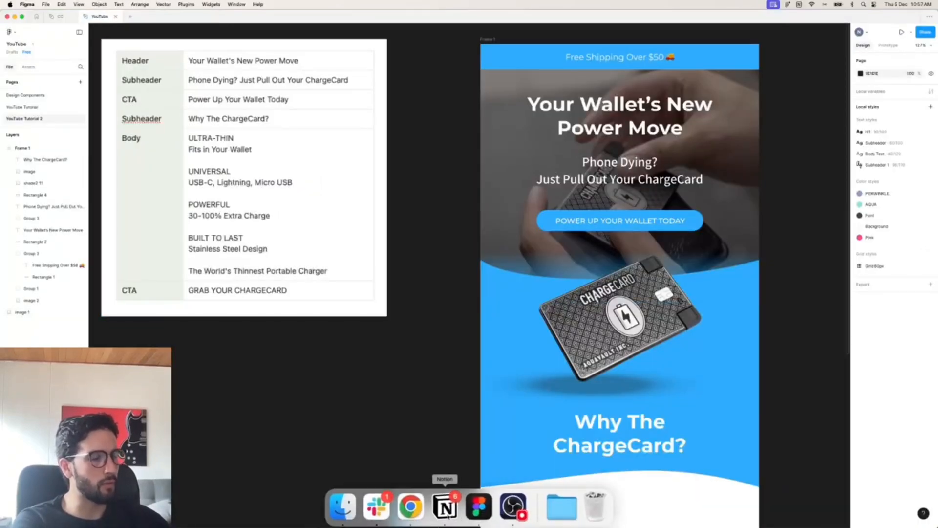
left_click(411, 508)
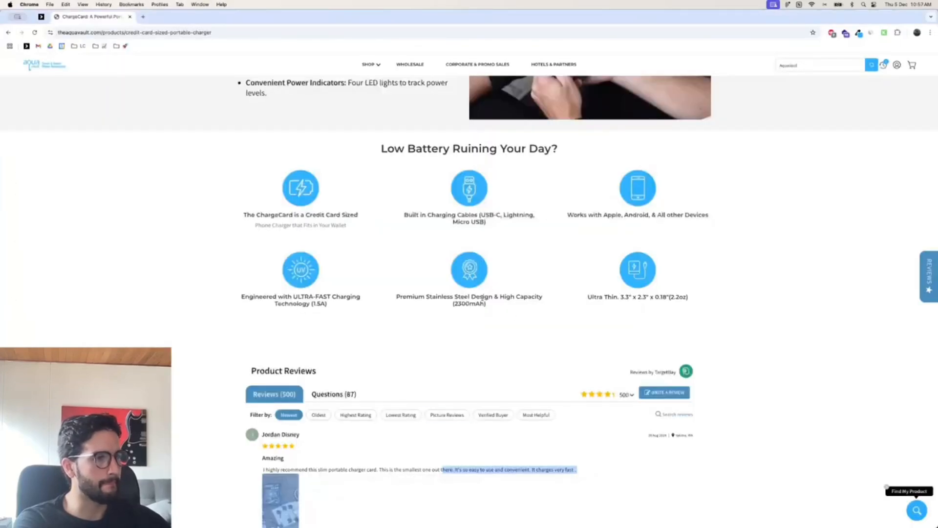
- Copy the Ultra Thin feature's icon image from the product page and switch to Figma
left_click_drag(397, 296, 506, 293)
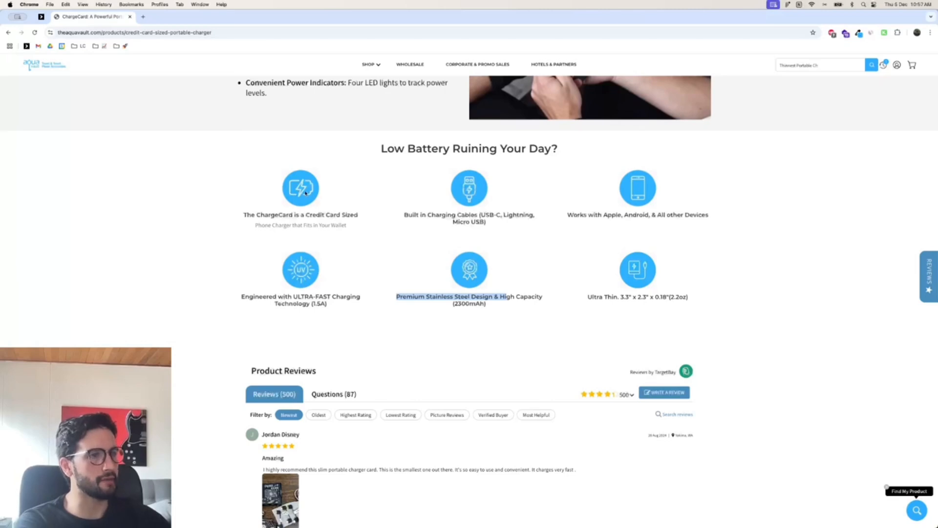
left_click(672, 327)
right_click(643, 268)
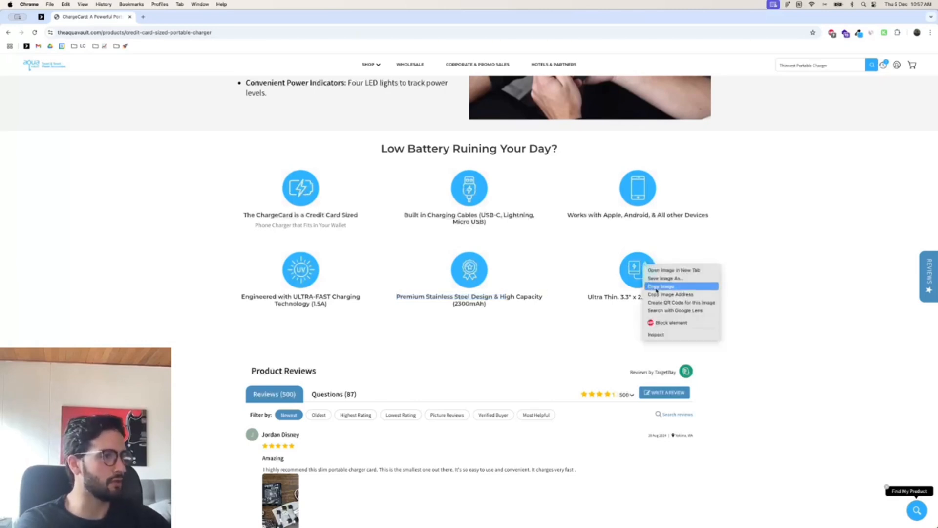
left_click(677, 288)
left_click(494, 508)
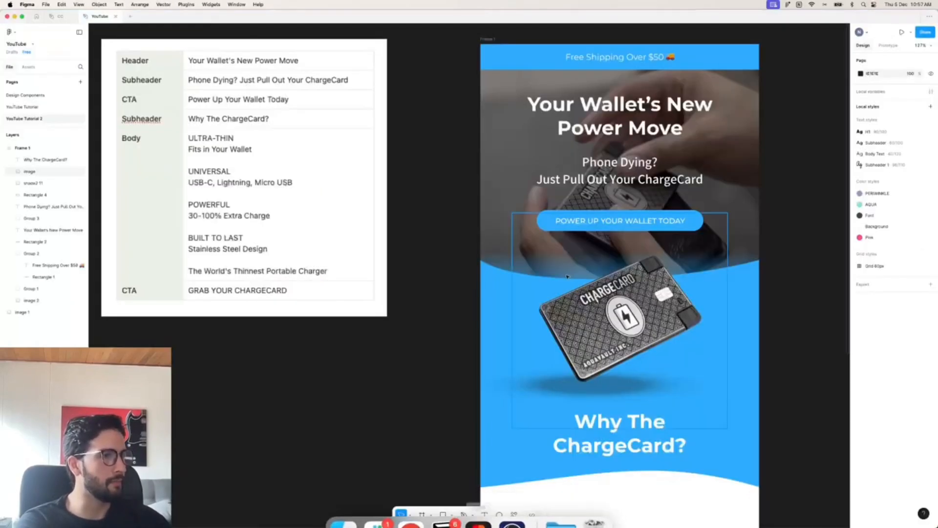
- Paste the icon into the email design and place it in the white area below the "Why The ChargeCard?" heading, near the left side
scroll(566, 414, "down", 3)
scroll(567, 418, "up", 3)
scroll(565, 416, "down", 2)
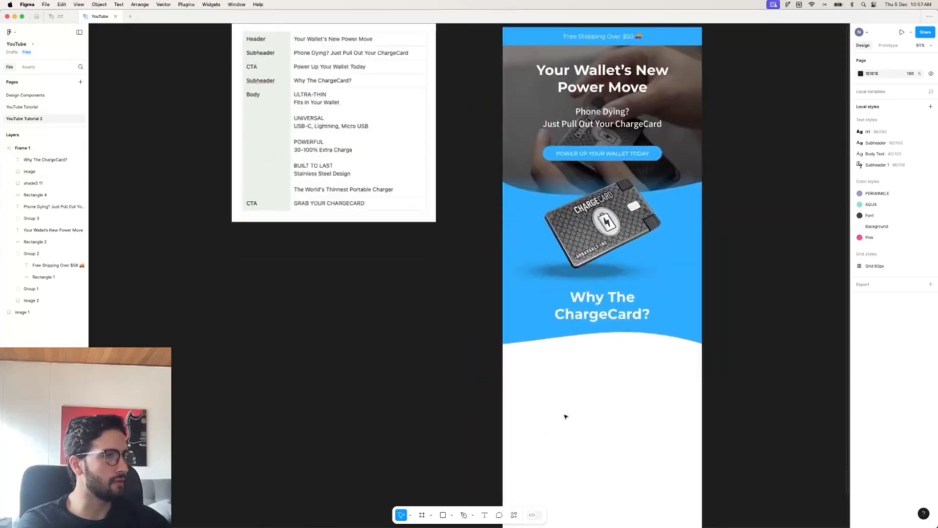
scroll(557, 408, "right", 2)
key("super+v")
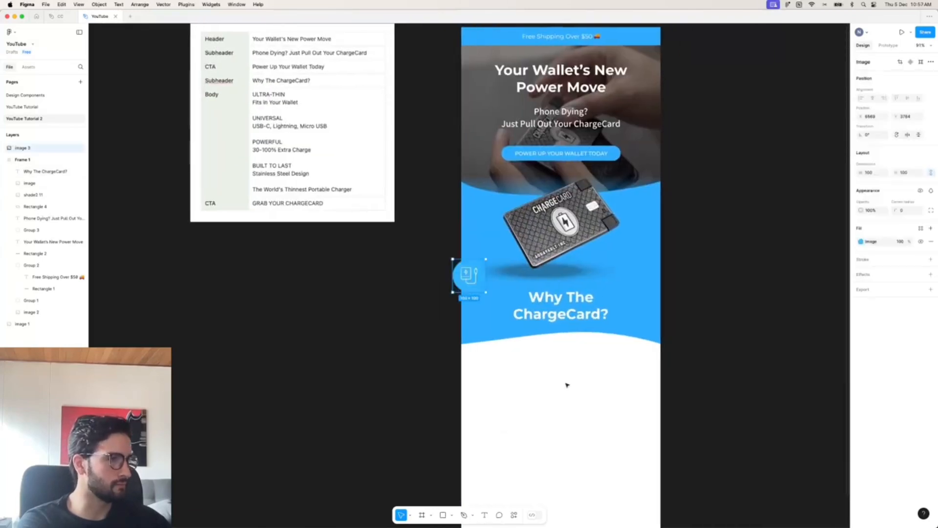
left_click_drag(470, 277, 512, 419)
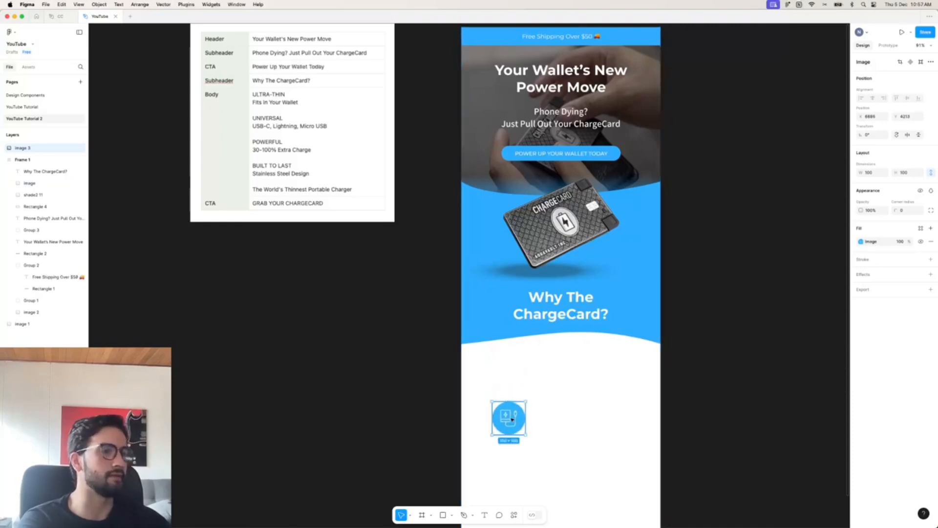
left_click(719, 167)
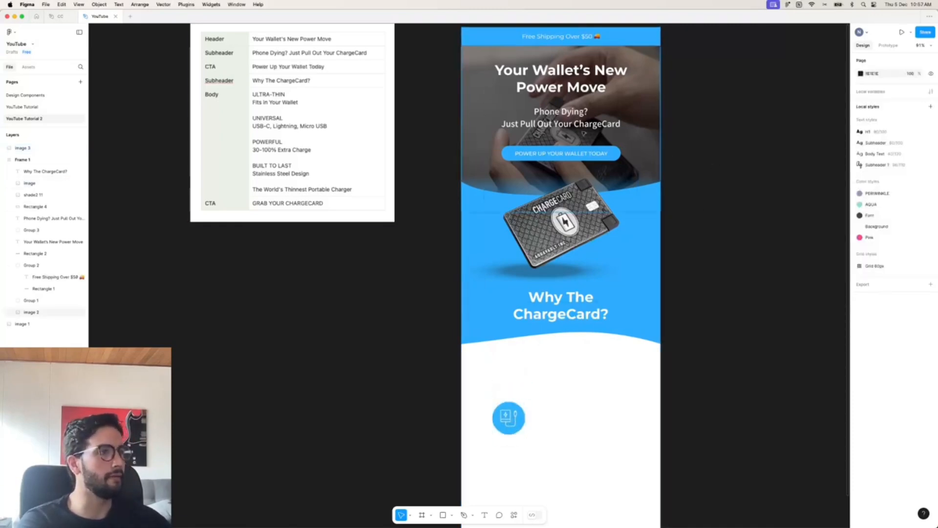
left_click(508, 417)
left_click_drag(508, 416, 511, 384)
- Copy the Built in Charging Cables icon from the product page in Chrome and paste it into the Figma design, to the right of the first icon
mouse_move(413, 508)
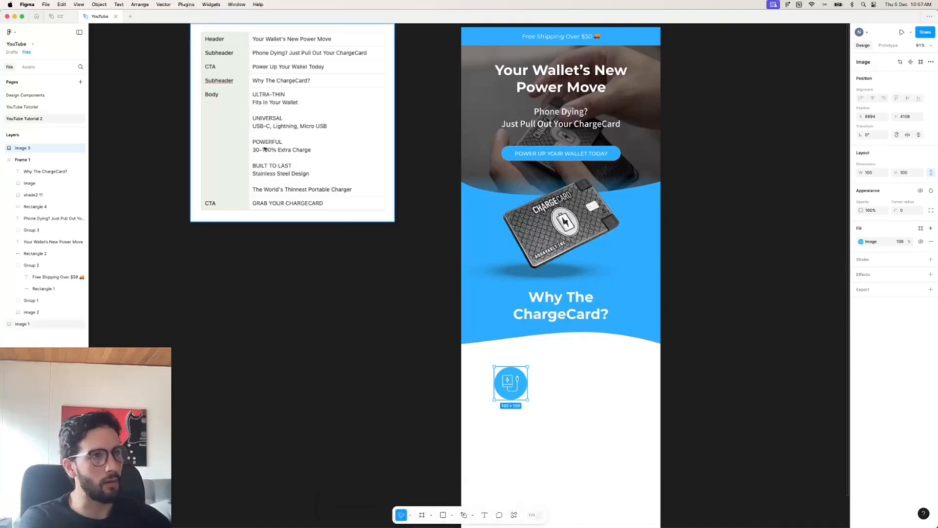
left_click(411, 507)
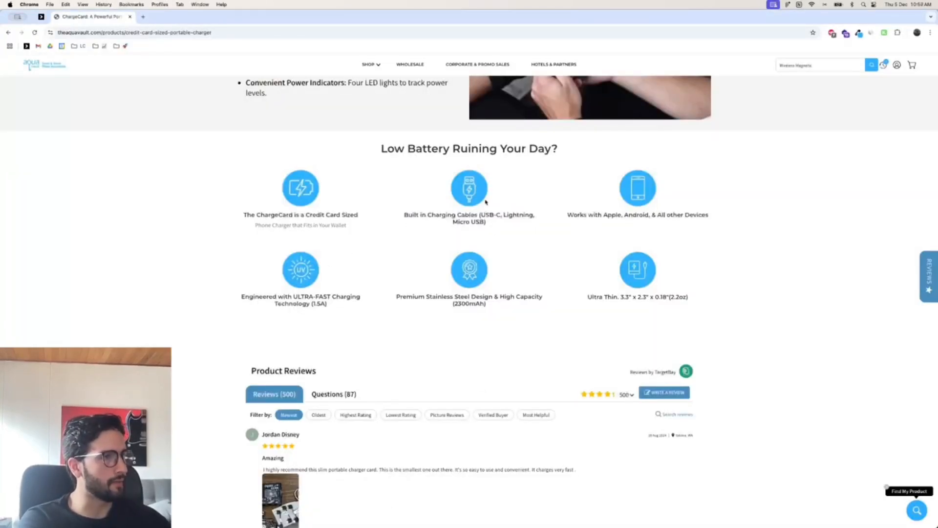
right_click(485, 201)
left_click(508, 224)
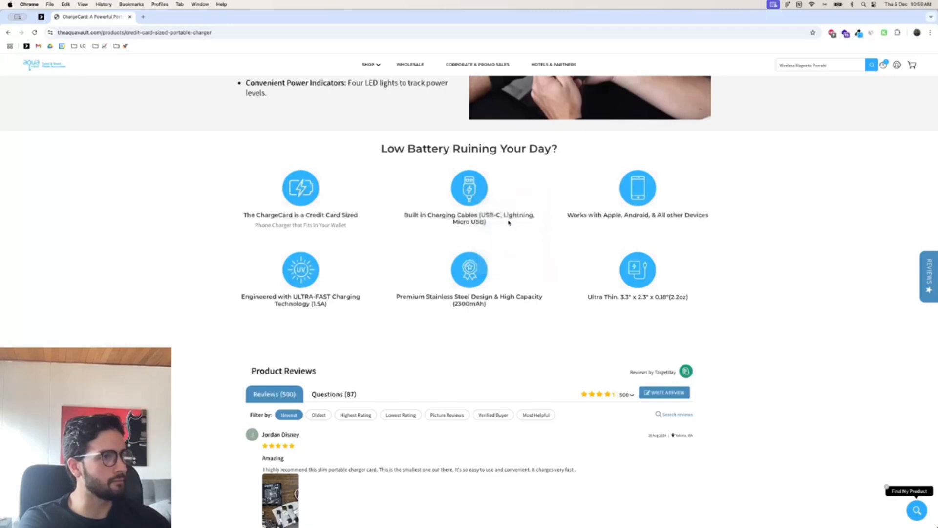
right_click(484, 193)
left_click(510, 211)
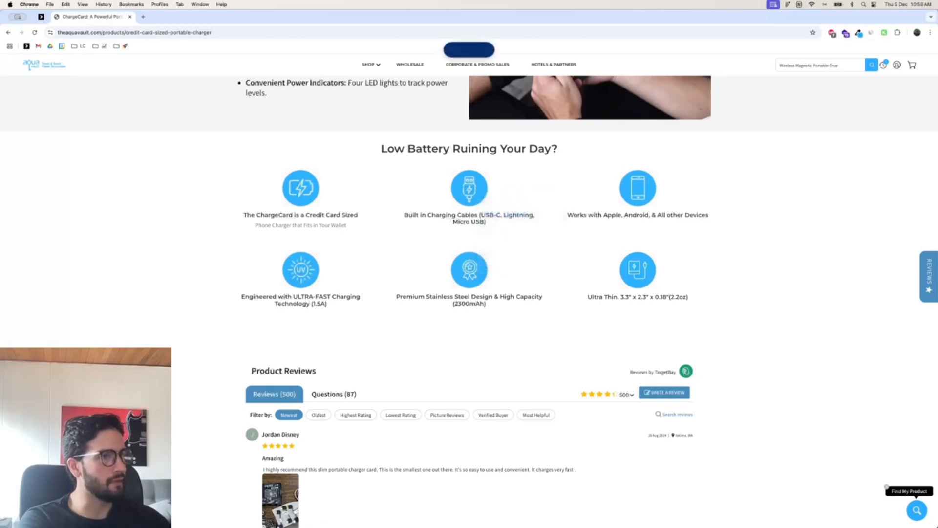
left_click(477, 506)
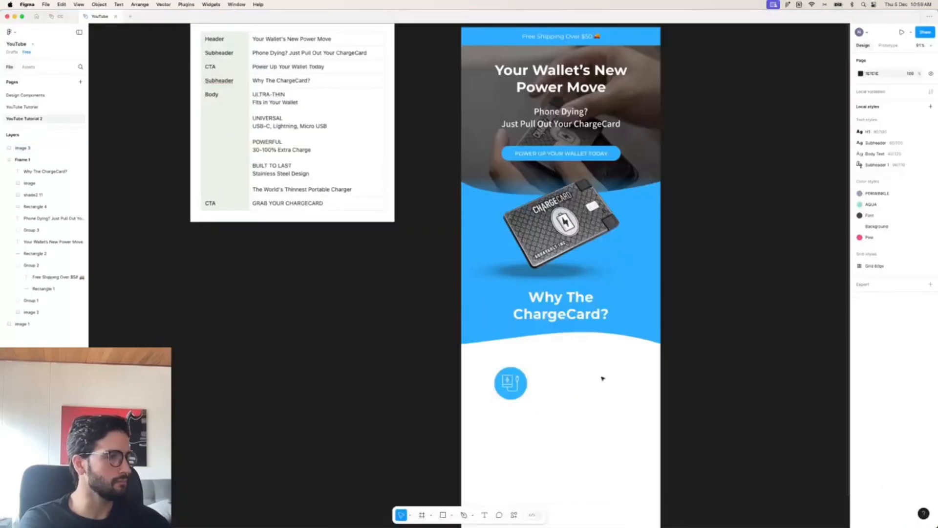
key("super+v")
left_click_drag(465, 283, 613, 382)
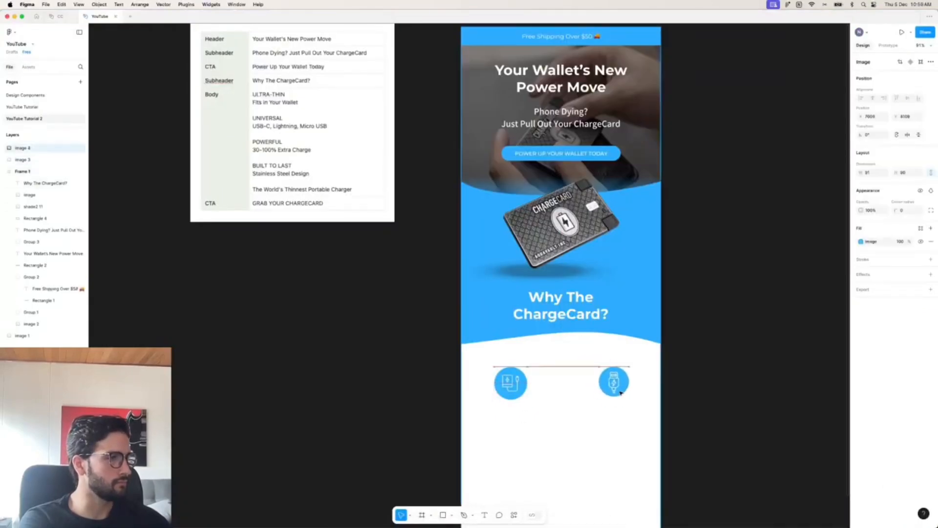
- Copy the ULTRA-FAST Charging icon from the Chrome product page and paste it into the Figma design, below the first icon
left_click(410, 506)
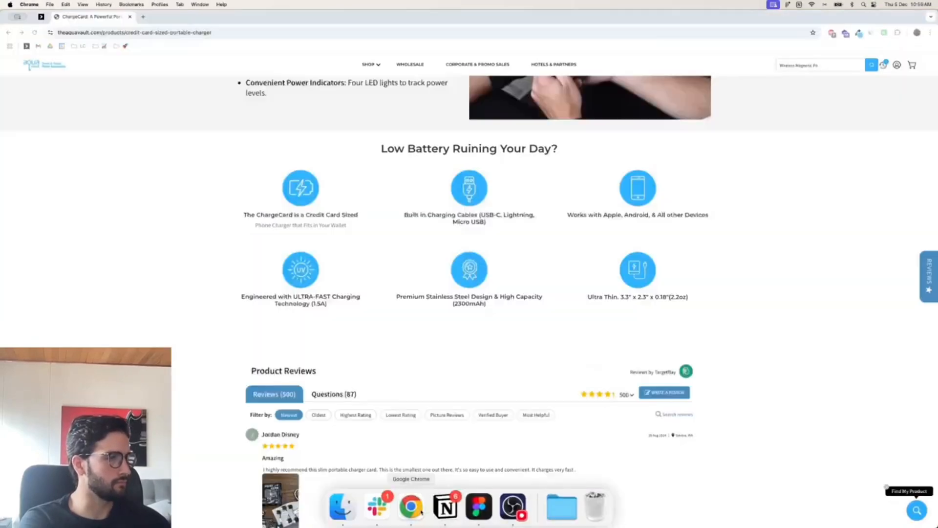
right_click(295, 276)
left_click(313, 296)
scroll(470, 439, "down", 2)
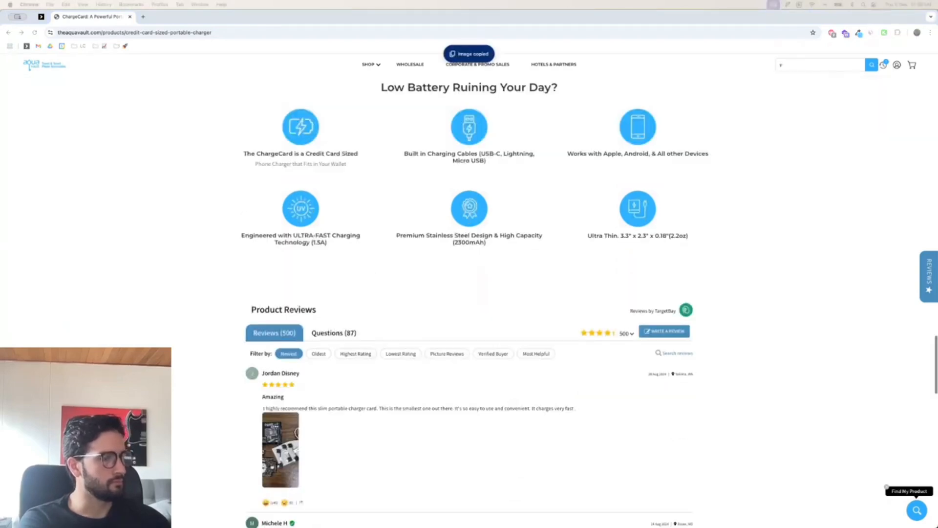
left_click(480, 506)
left_click(532, 379)
key("super+v")
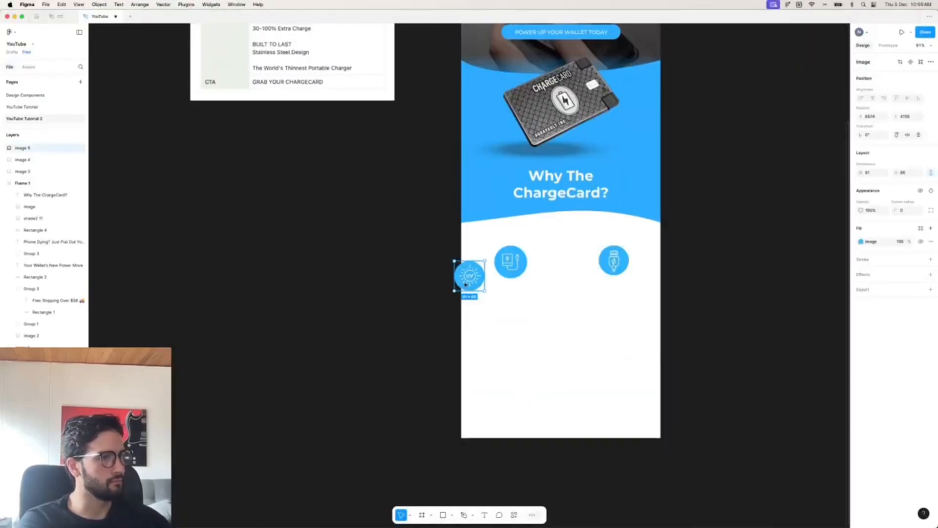
left_click_drag(465, 284, 515, 358)
- Copy the Premium Stainless Steel badge icon from the Chrome product page and paste it into the Figma design, below the charging cable icon
left_click(410, 506)
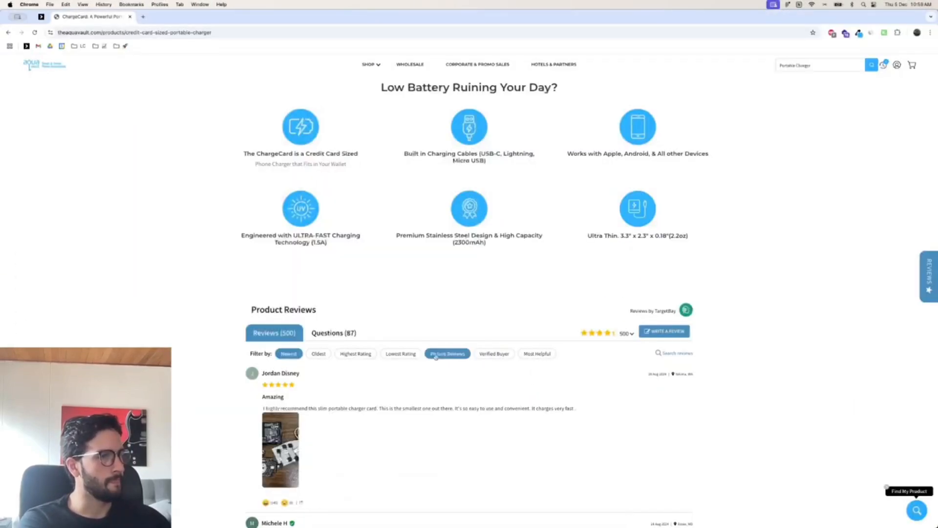
right_click(478, 217)
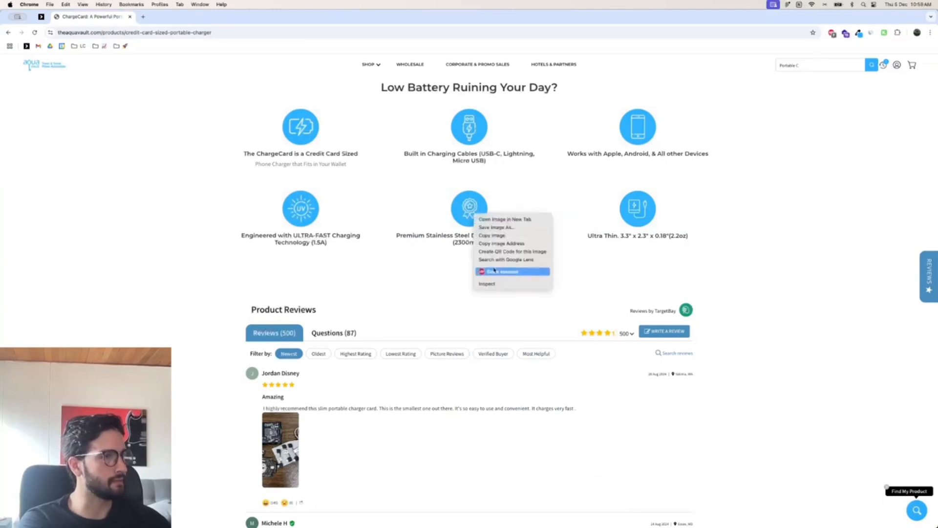
left_click(489, 234)
mouse_move(529, 524)
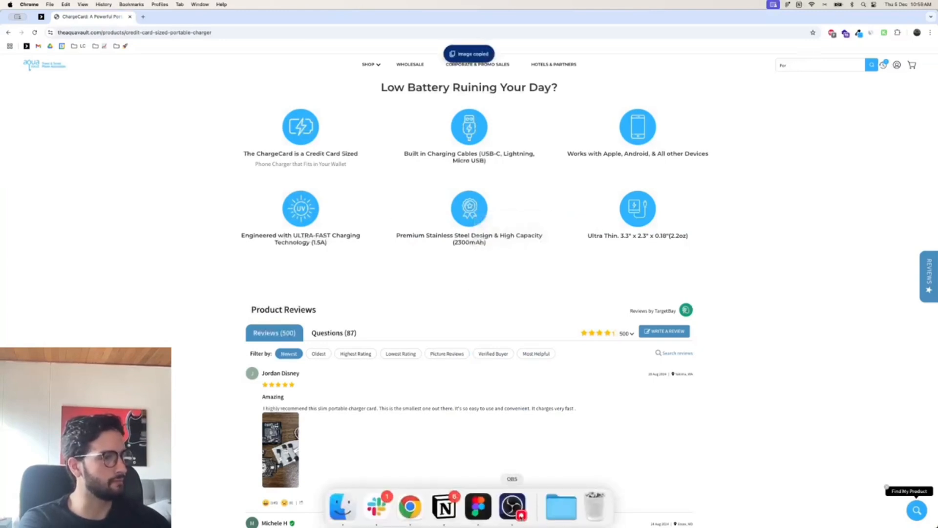
left_click(478, 507)
key("cmd+v")
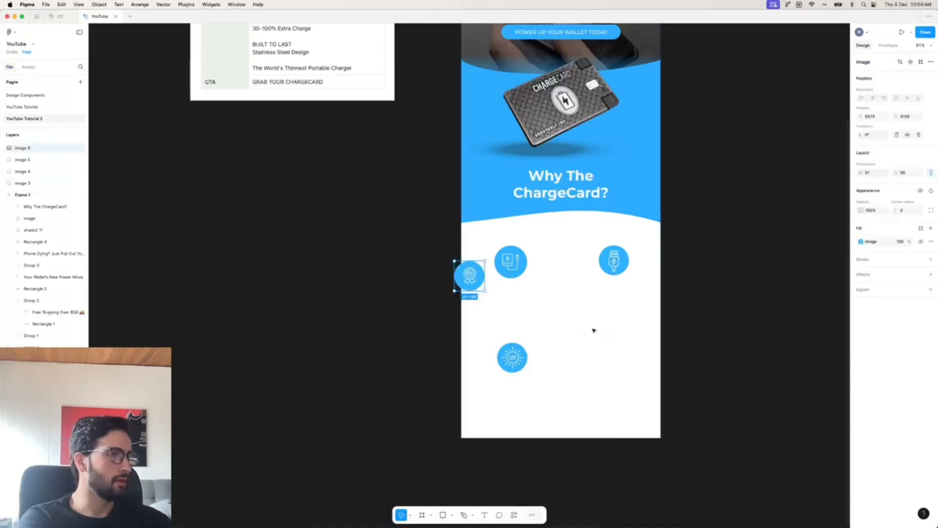
left_click_drag(469, 272, 619, 356)
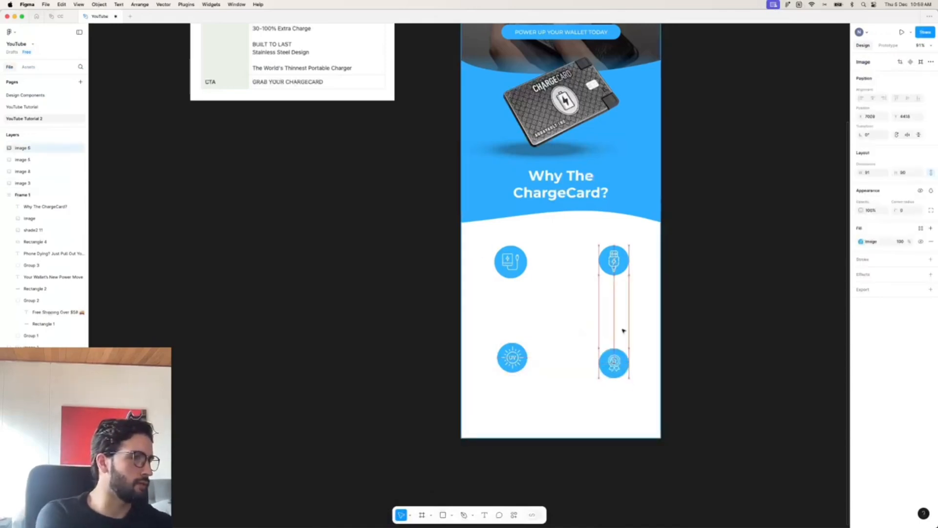
- Nudge the cable, UV and badge icons so the four icons line up in a two-by-two grid
left_click_drag(620, 265, 614, 263)
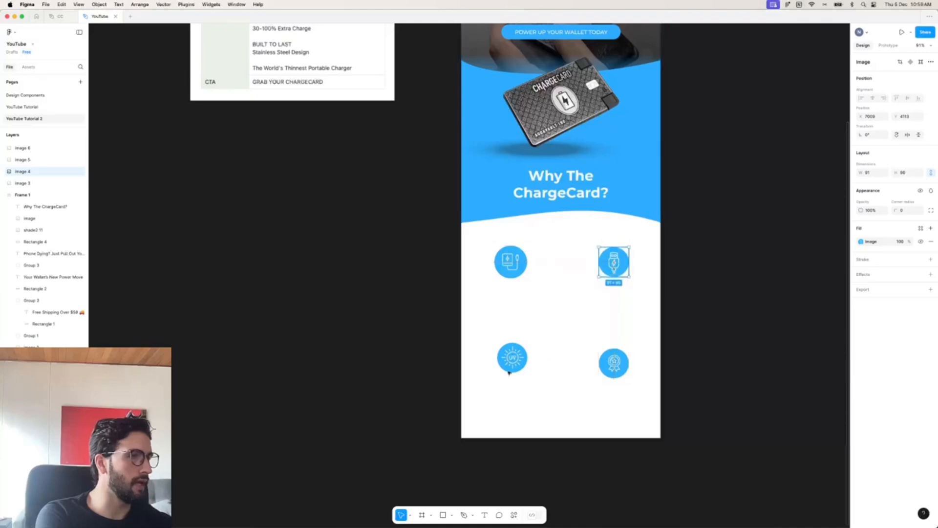
left_click_drag(512, 361, 511, 364)
left_click_drag(612, 365, 611, 366)
left_click(703, 302)
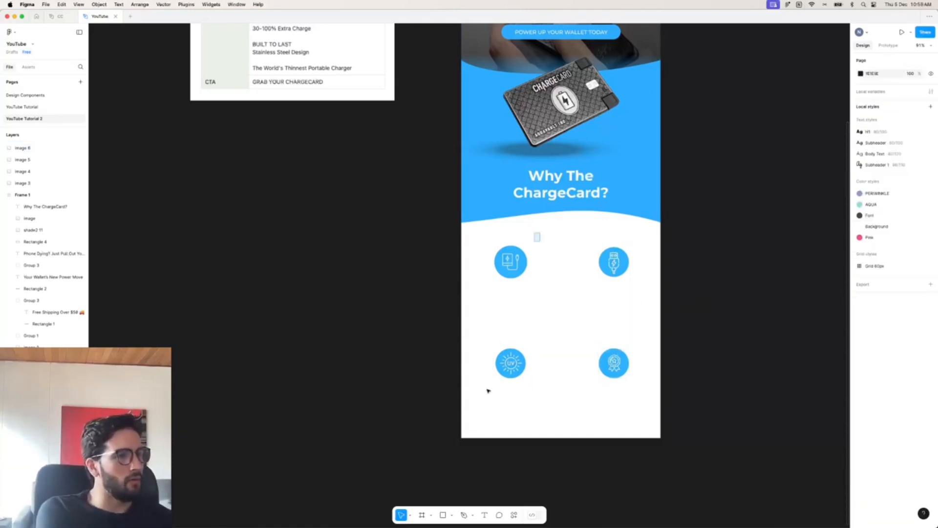
- Even out the gap between the icon columns and centre all four icons together in the white section of the email
left_click_drag(535, 234, 547, 361)
left_click_drag(711, 243, 478, 403)
left_click_drag(625, 373, 619, 380)
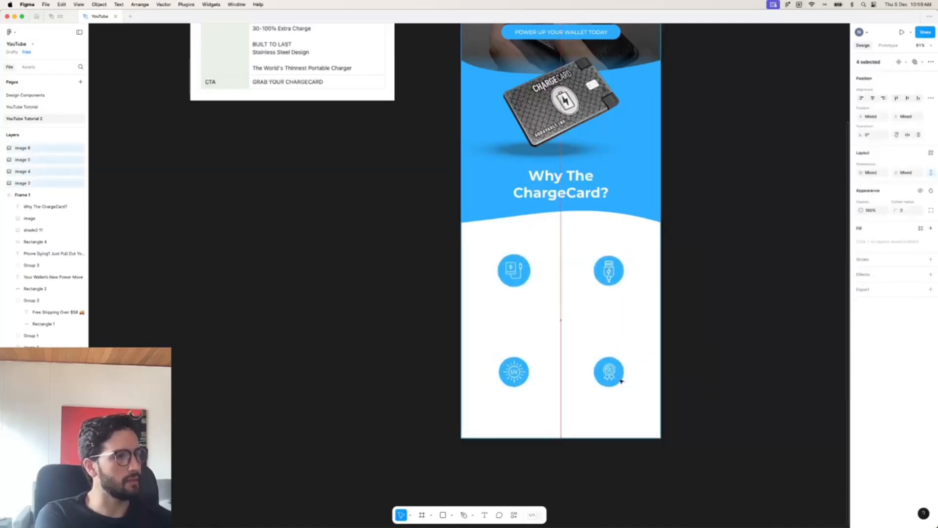
left_click(719, 315)
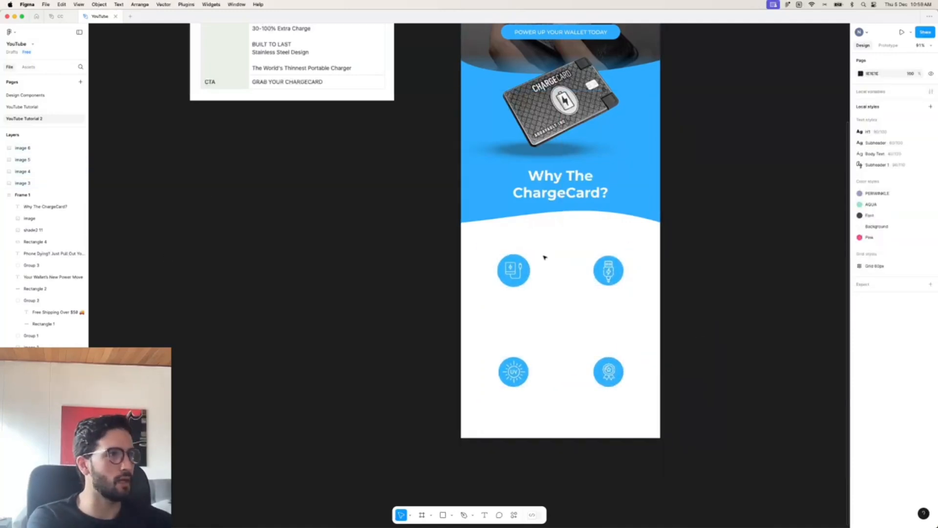
- Duplicate the "Phone Dying? Just Pull Out Your ChargeCard" subheader between the two icon rows and change the copy's fill to black, 000000
scroll(544, 256, "up", 3)
left_click(558, 62)
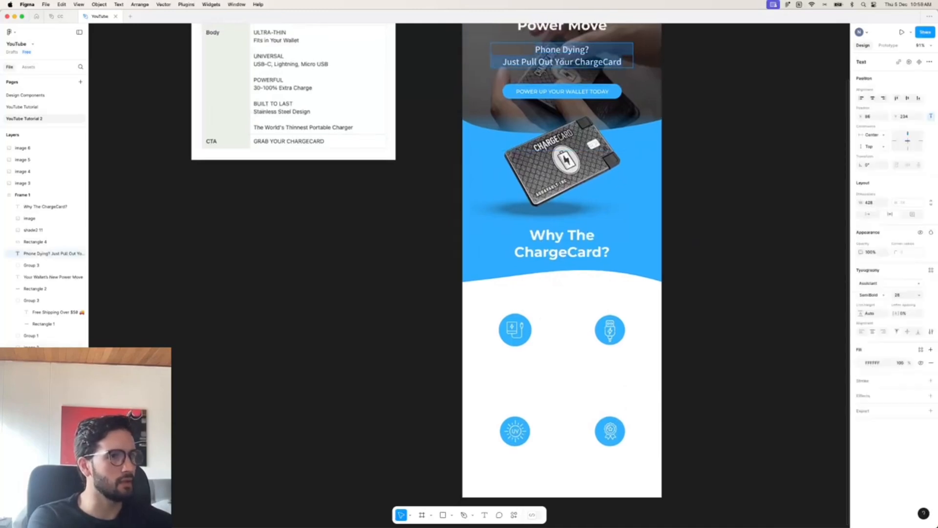
left_click_drag(562, 66, 558, 389)
left_click(860, 363)
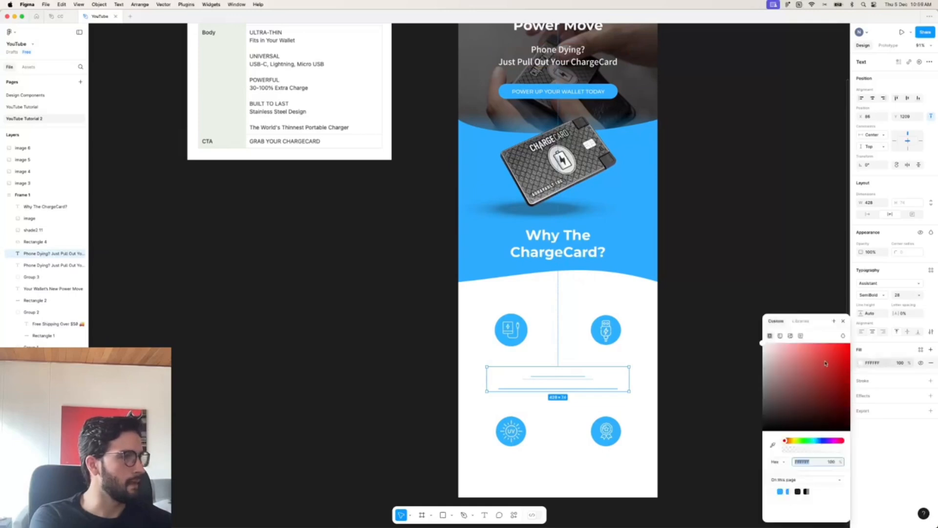
left_click_drag(818, 364, 749, 446)
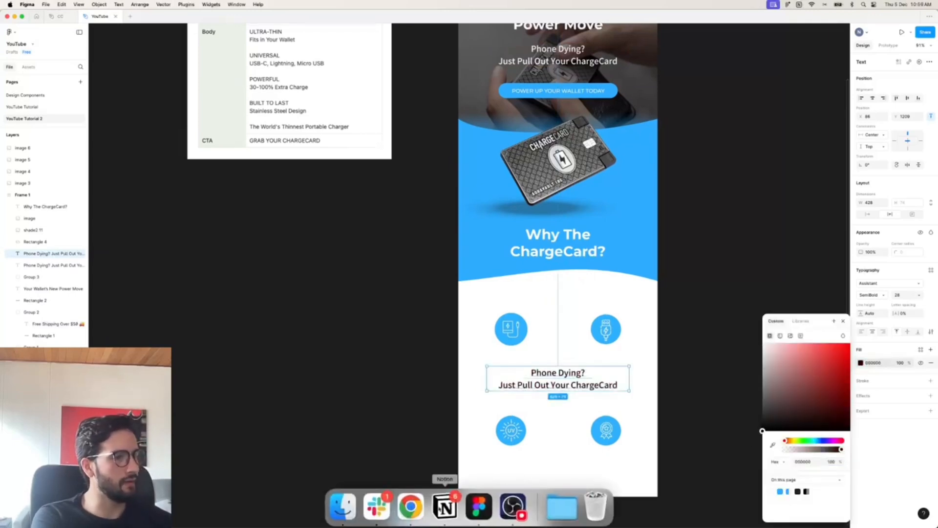
- Check the Ultra-Thin and Portable bullet in the product page's feature list in Chrome, and return to Figma
left_click(410, 517)
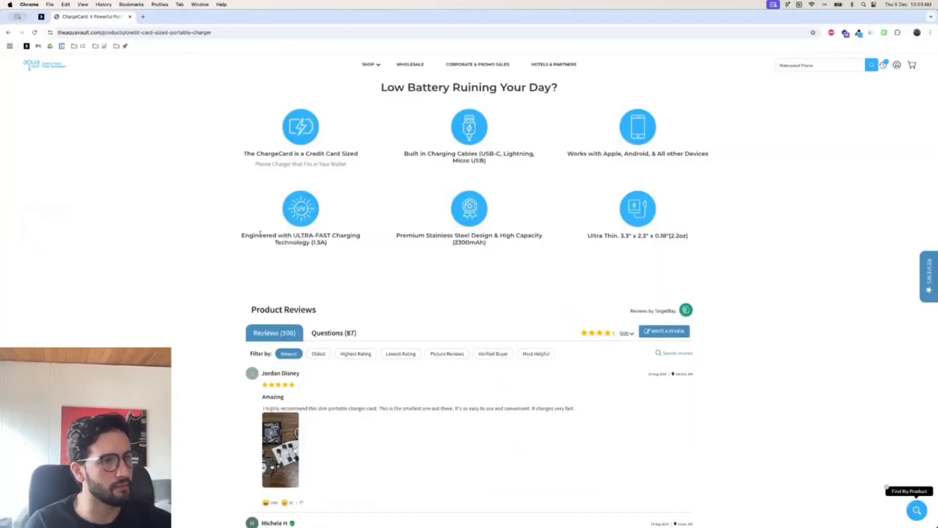
scroll(455, 294, "up", 4)
scroll(257, 358, "up", 5)
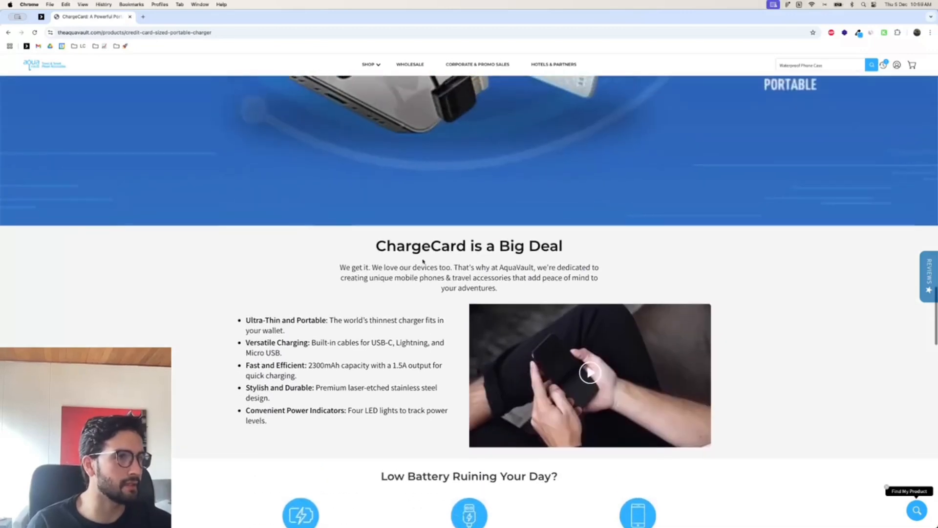
triple_click(257, 358)
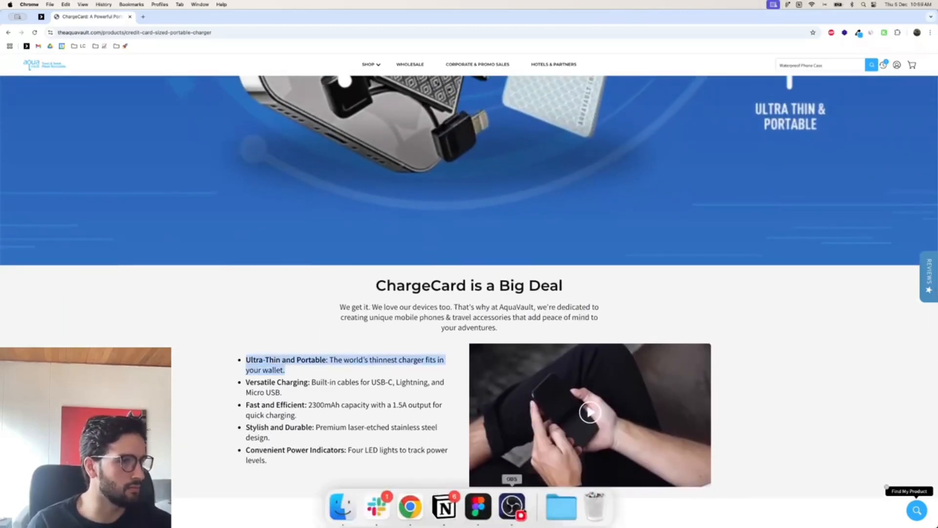
left_click(488, 510)
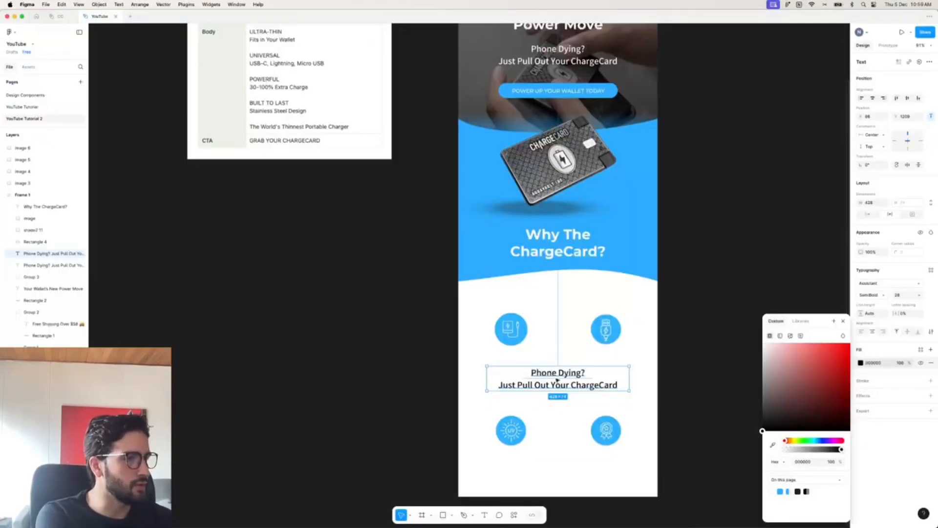
- Move the email copy table image down the canvas so it sits beside the icon section
scroll(556, 377, "right", 1)
key("super+a")
scroll(555, 377, "up", 1)
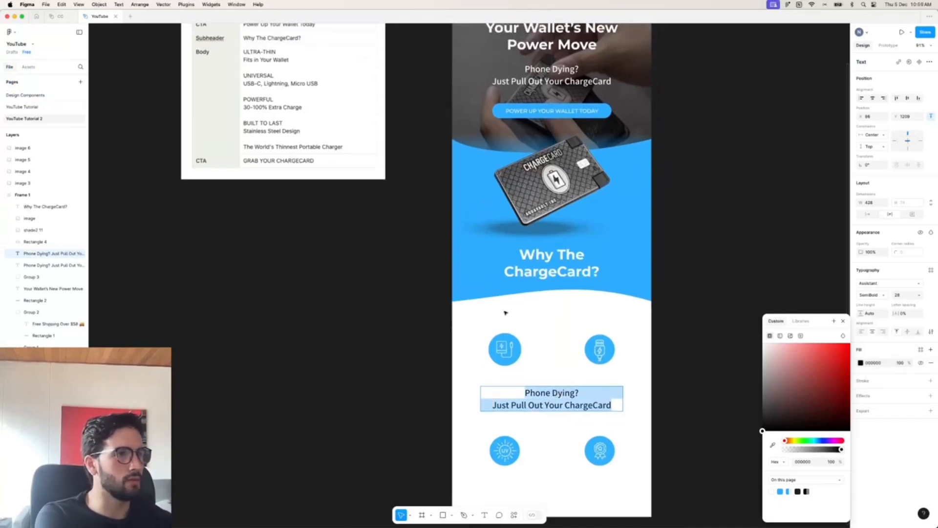
key("Escape")
left_click_drag(301, 90, 301, 383)
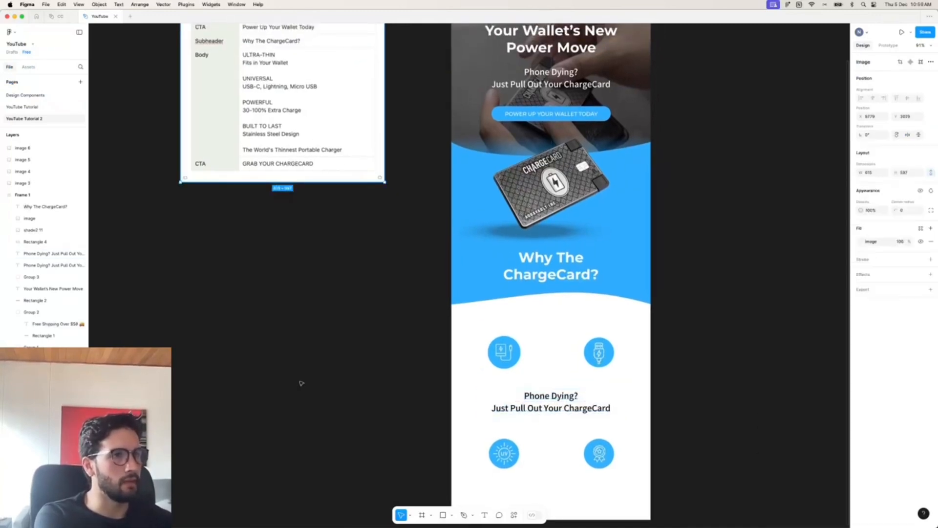
scroll(509, 368, "down", 3)
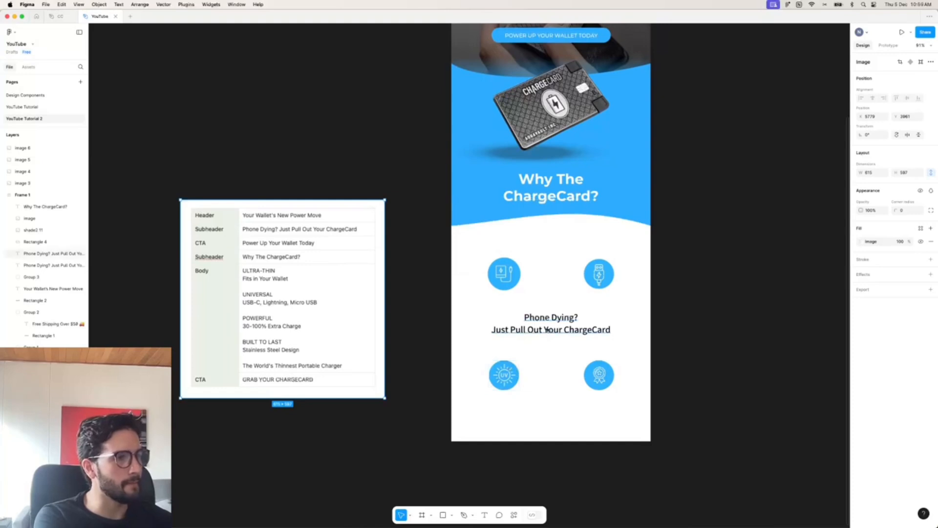
- Move the duplicated black copy under the first icon and replace its text with "ULTRA-THIN" over "Fits in Your Wallet"
left_click_drag(546, 334, 512, 317)
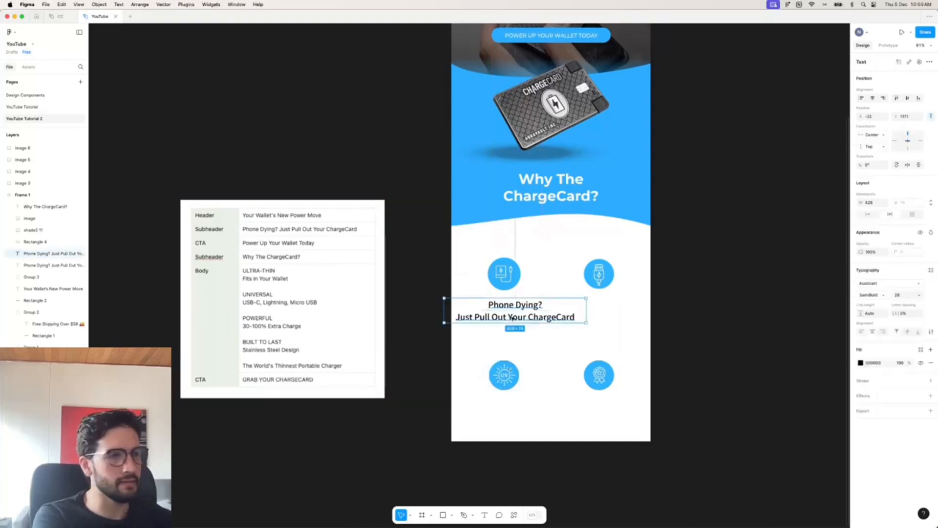
double_click(512, 318)
type("U")
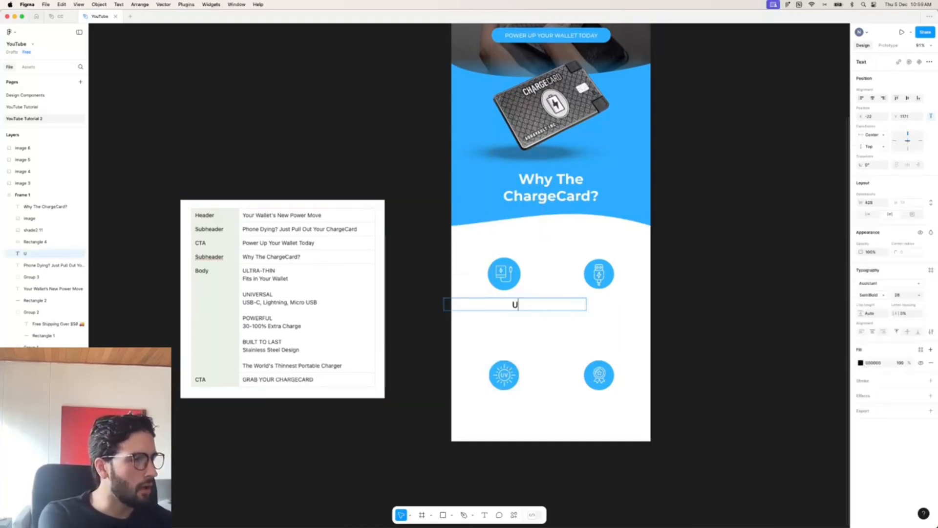
type("LTRA-THIN")
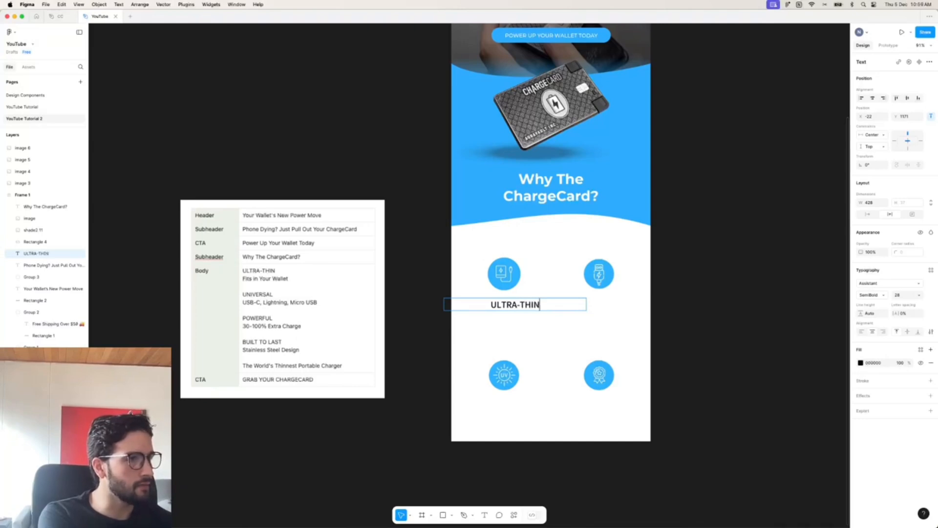
key("Return")
type("Fits in")
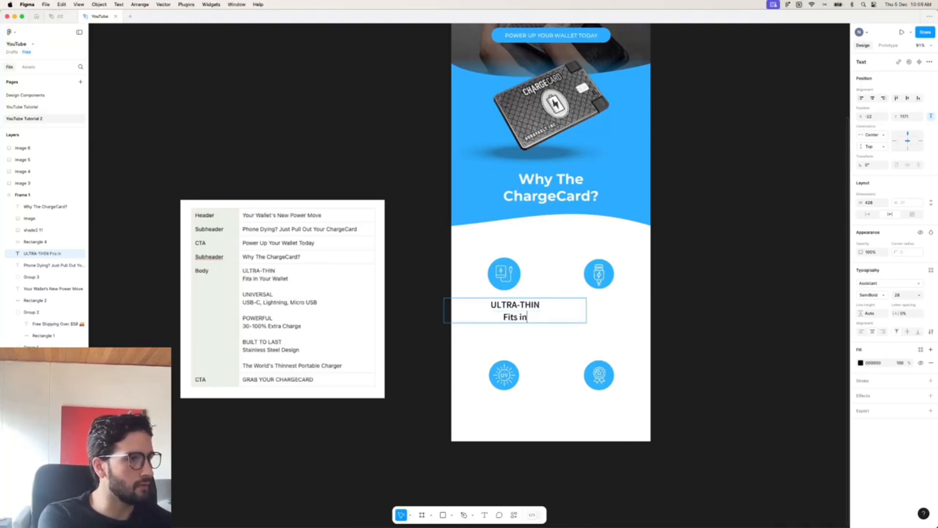
type(" Your WAllet=")
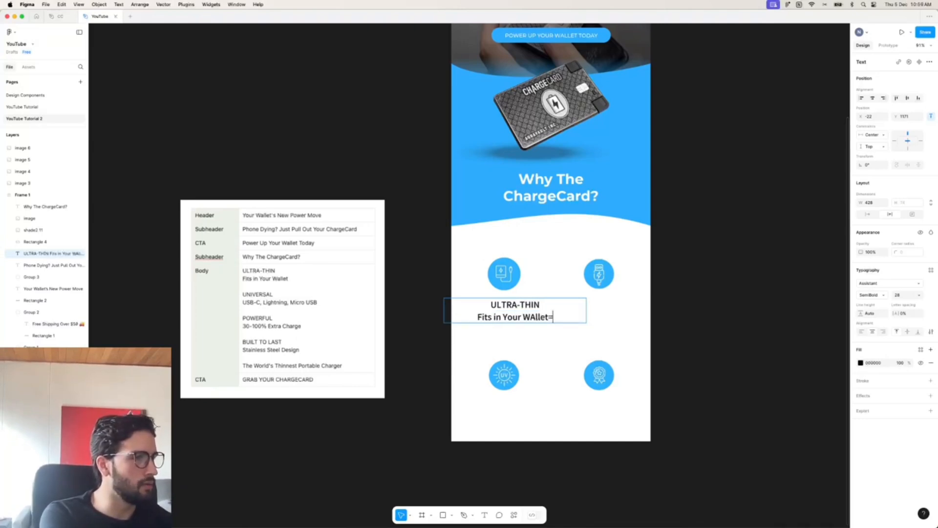
key("BackSpace")
key("BackSpace")
key("BackSpace")
key("BackSpace")
key("BackSpace")
key("BackSpace")
type("allet")
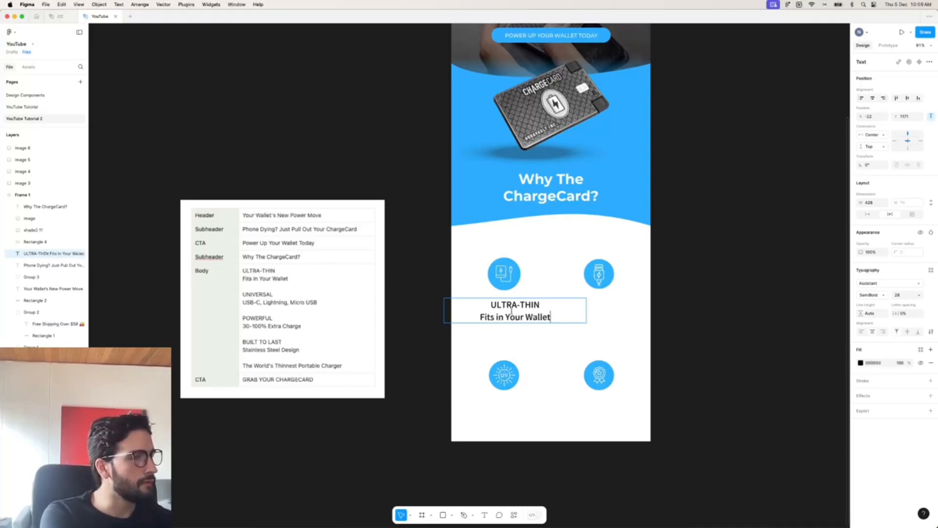
- Set the "ULTRA-THIN" line to Bold and the "Fits in Your Wallet" line to Regular
triple_click(518, 305)
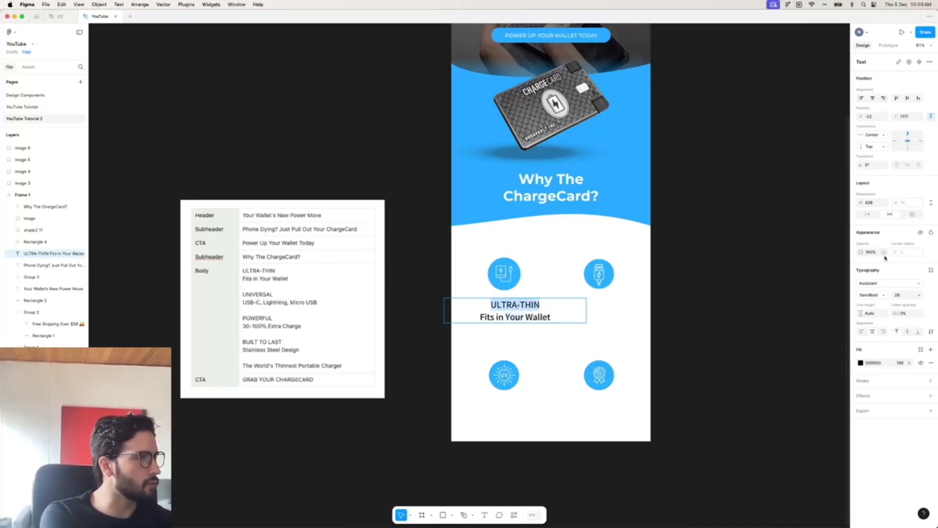
left_click(875, 294)
left_click(874, 303)
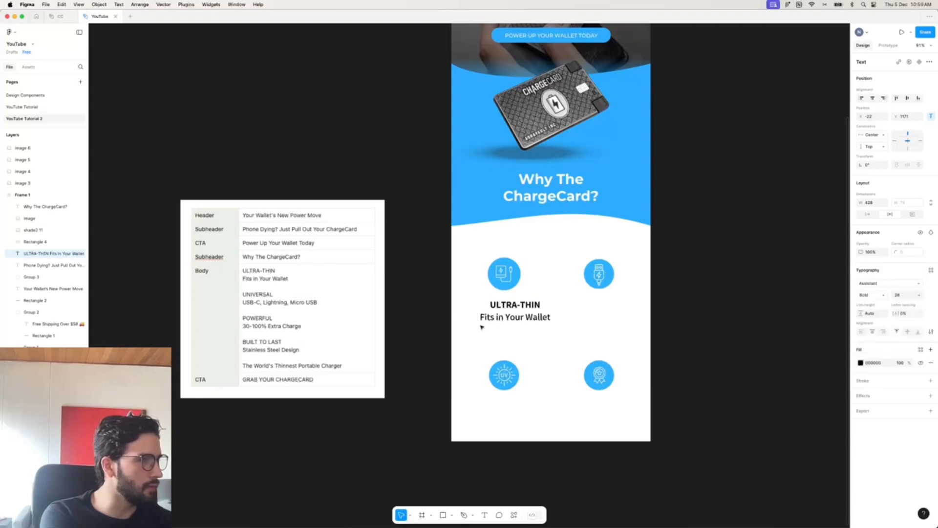
triple_click(480, 320)
left_click(880, 294)
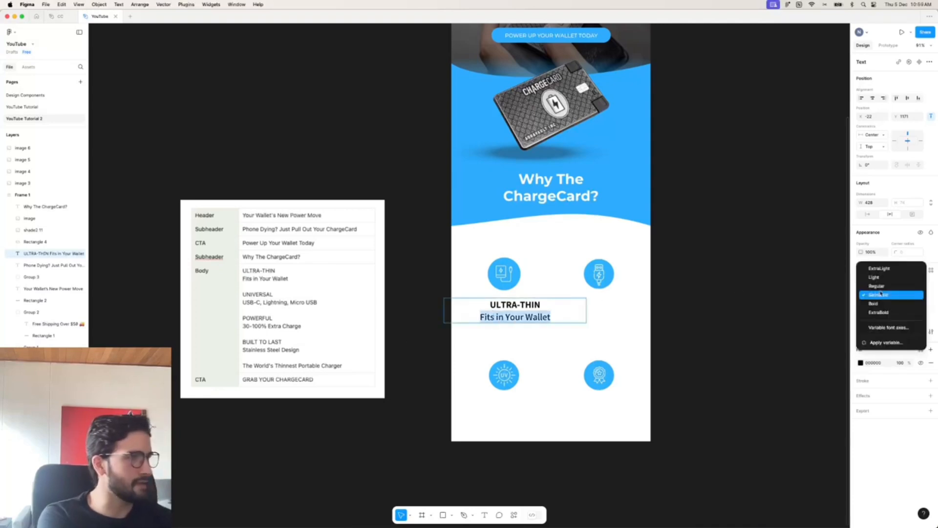
left_click(874, 287)
key("Escape")
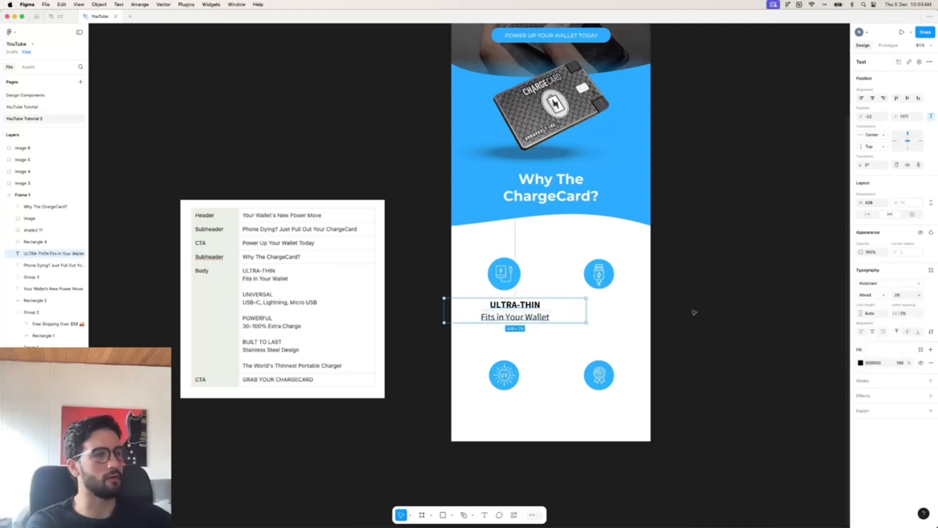
- Set the ULTRA-THIN text block's font size to 26 and shrink its box to fit the text
left_click(901, 294)
type("28")
key("Return")
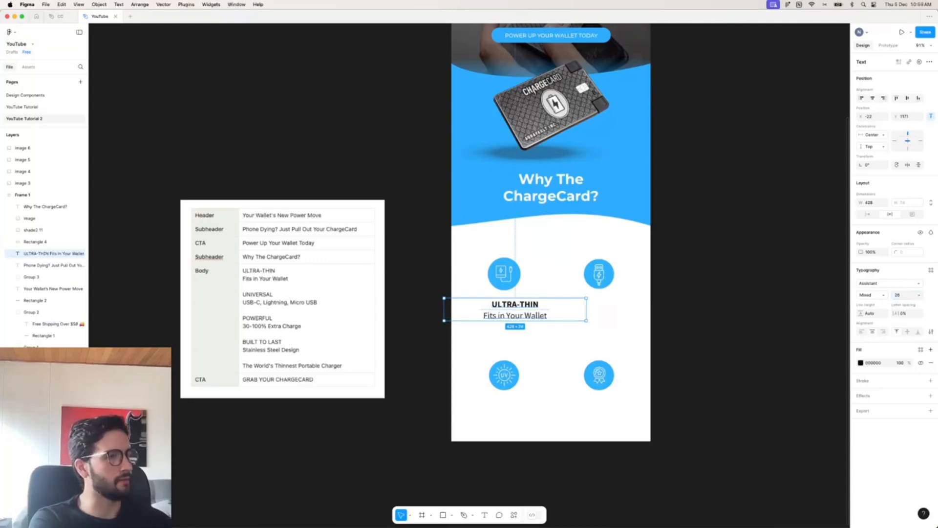
double_click(585, 310)
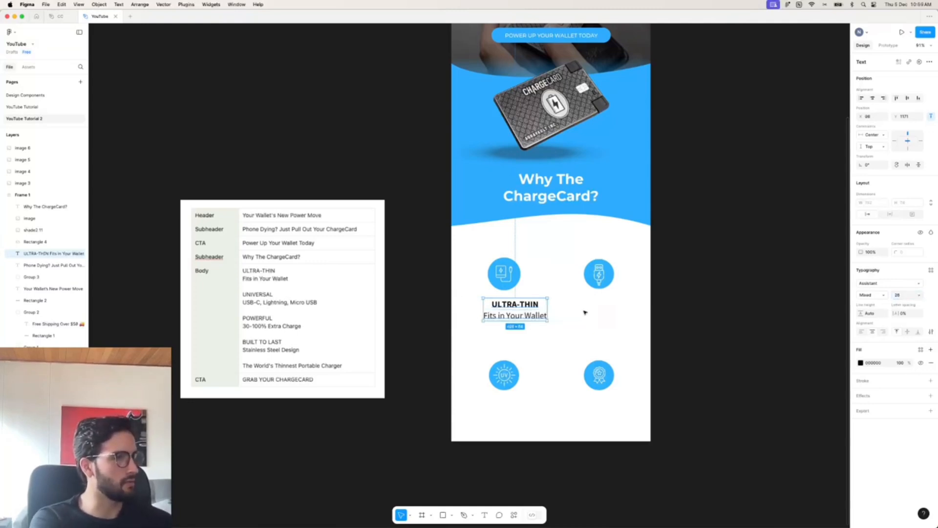
- Centre the ULTRA-THIN text under its icon, duplicate it beneath the upper cable icon, and change the copy's heading to "UNIVERSAL"
left_click_drag(506, 307, 602, 311)
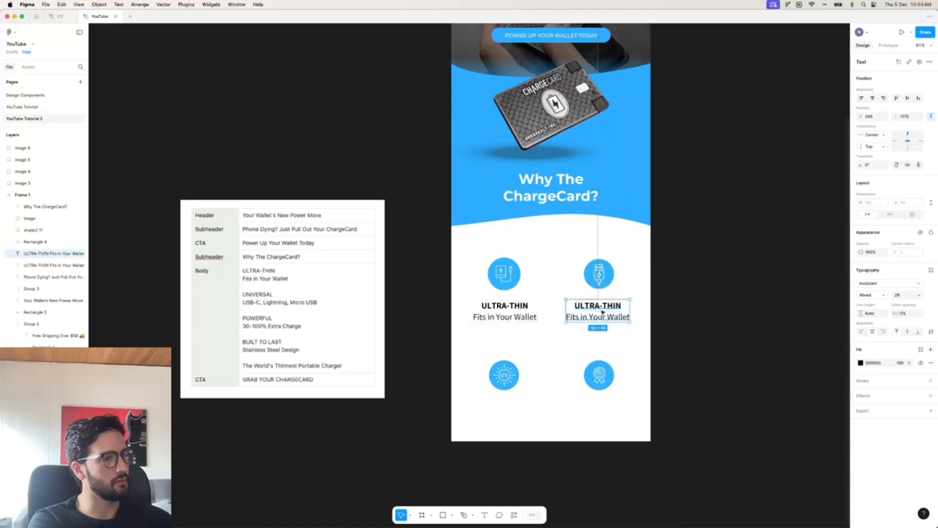
left_click(690, 296)
double_click(608, 307)
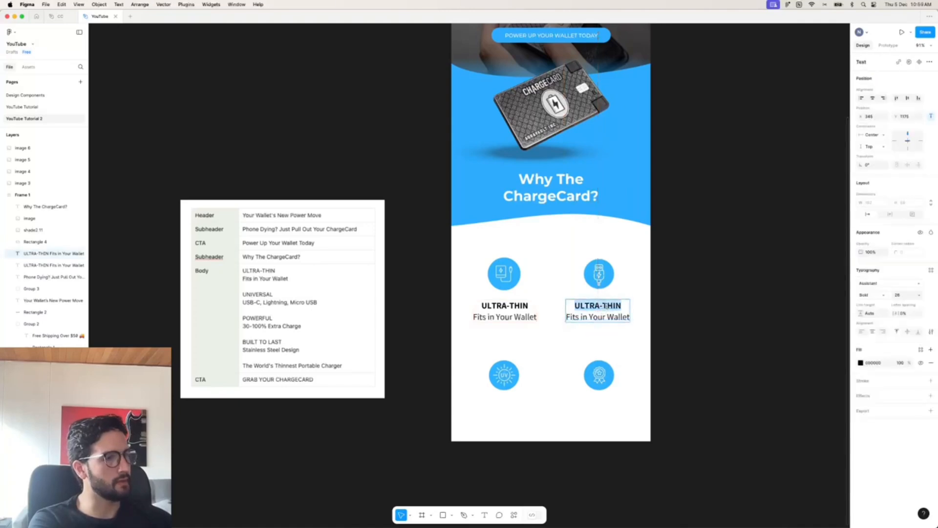
type("UN")
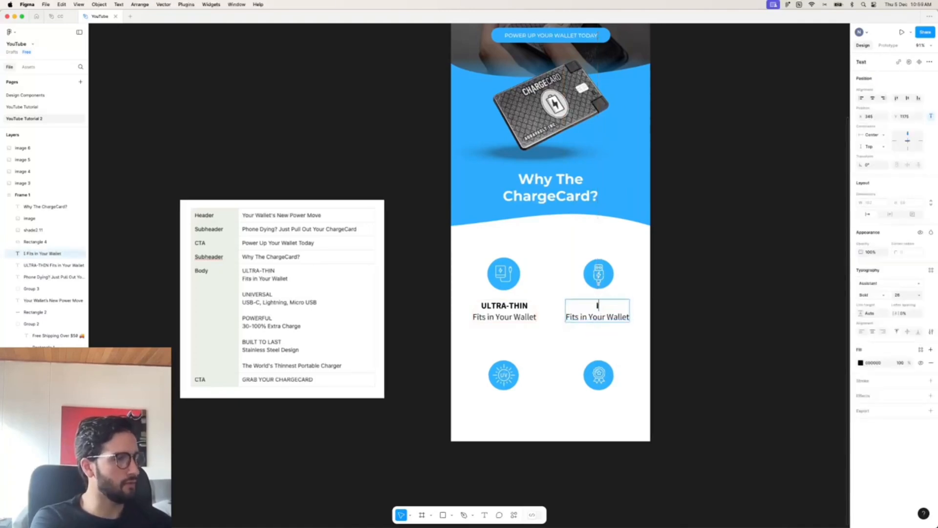
type("UHNNIVERSAL")
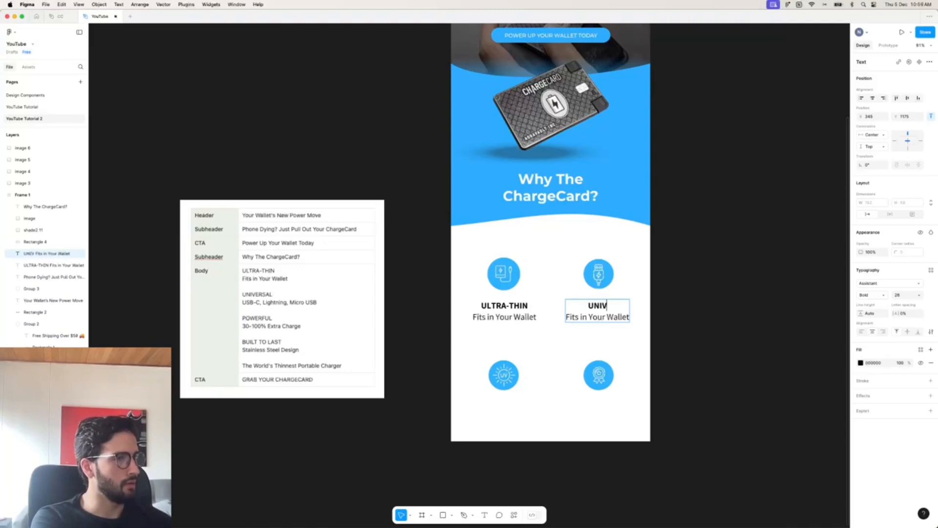
- Break the ULTRA-THIN description into two lines, "Fits in Your" and "Wallet"
left_click(512, 318)
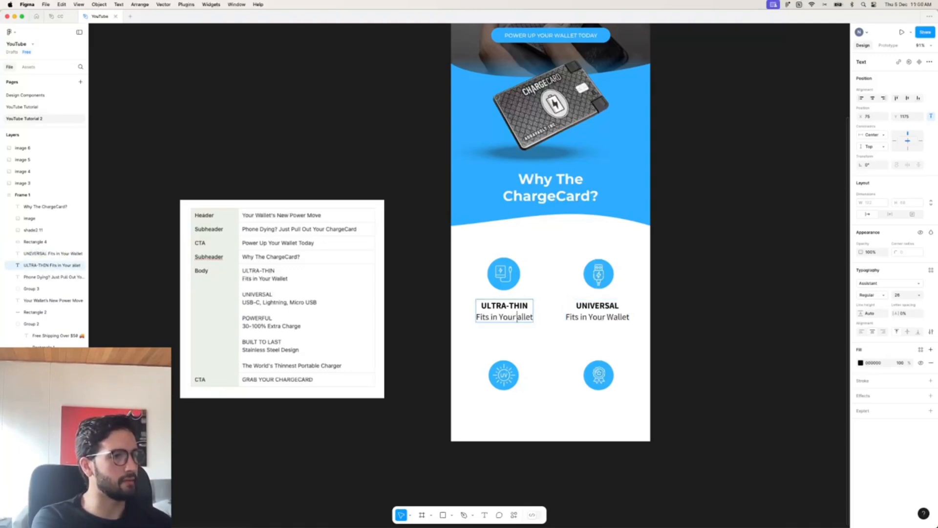
key("BackSpace")
key("super+z")
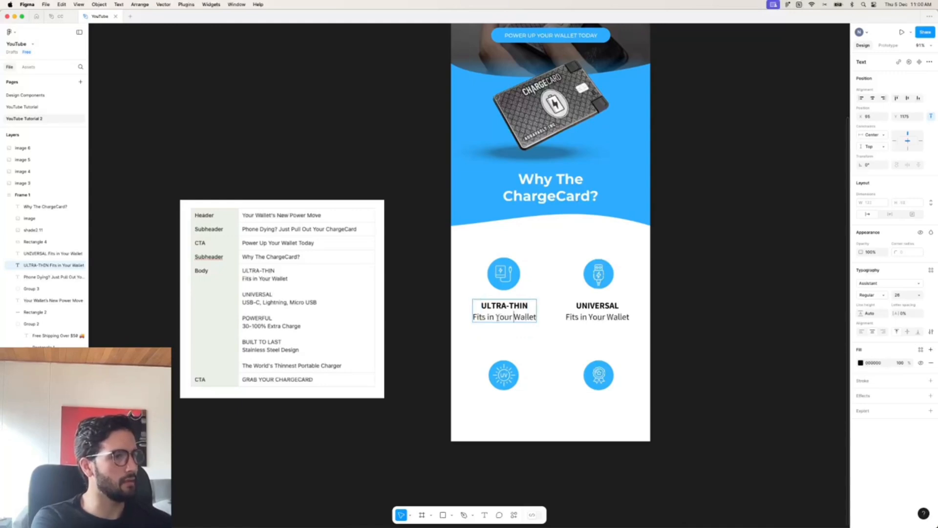
key("Return")
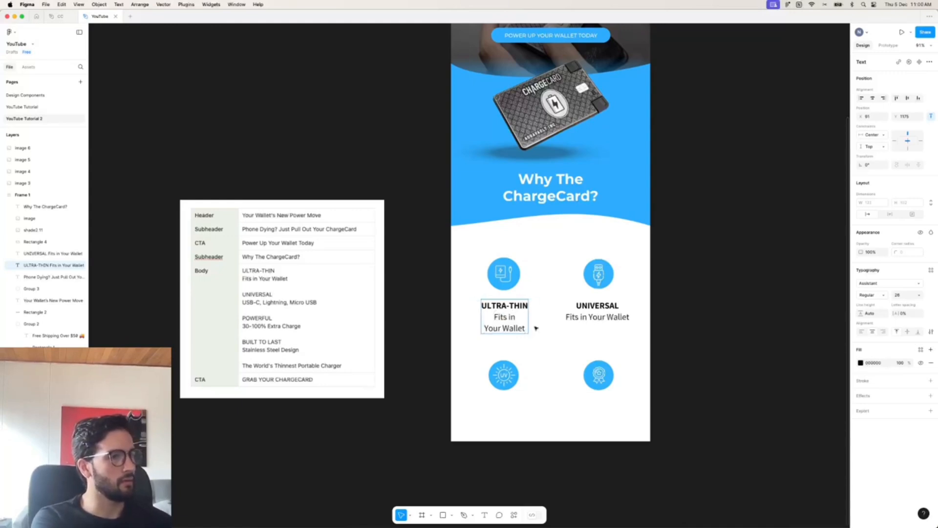
key("BackSpace")
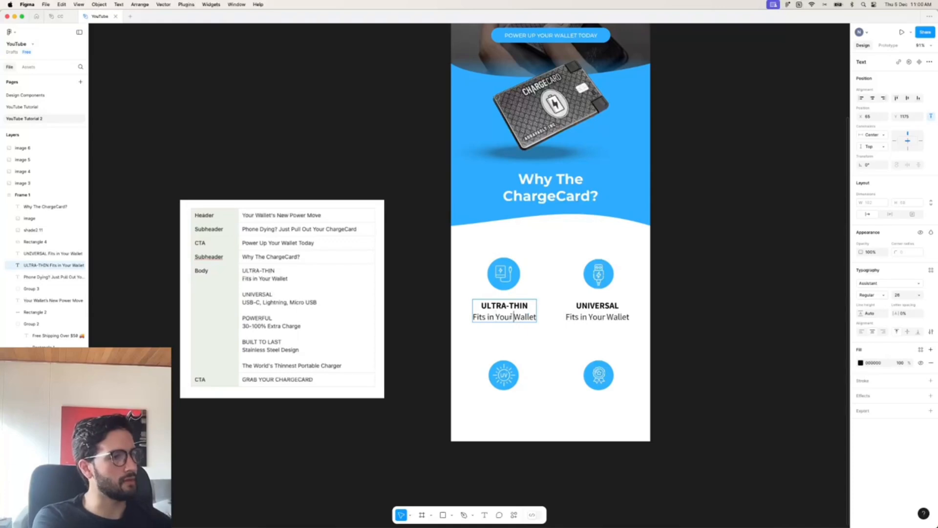
key("Return")
key("BackSpace")
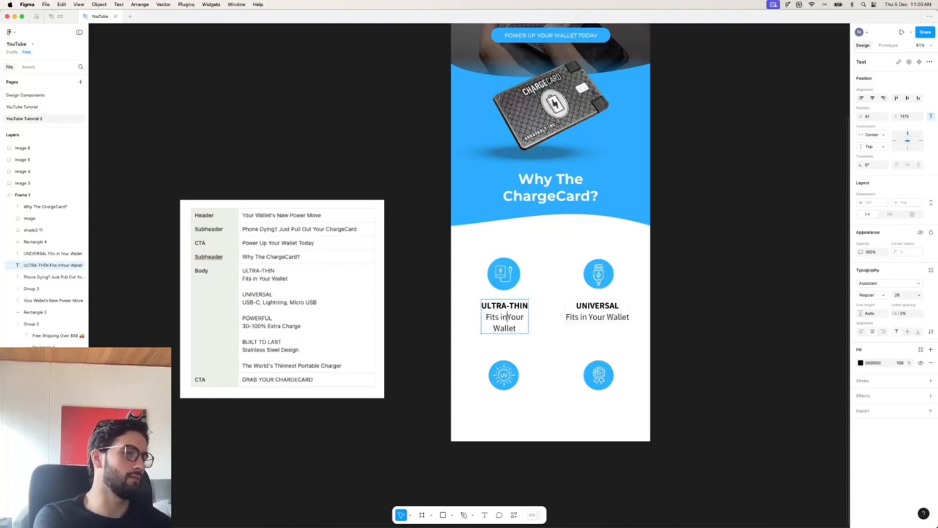
key("Return")
key("Down")
key("BackSpace")
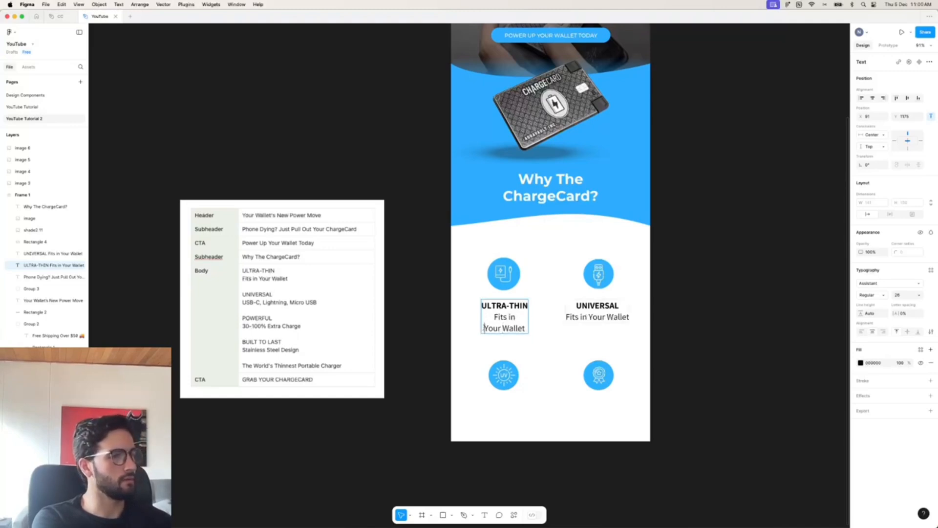
key("BackSpace")
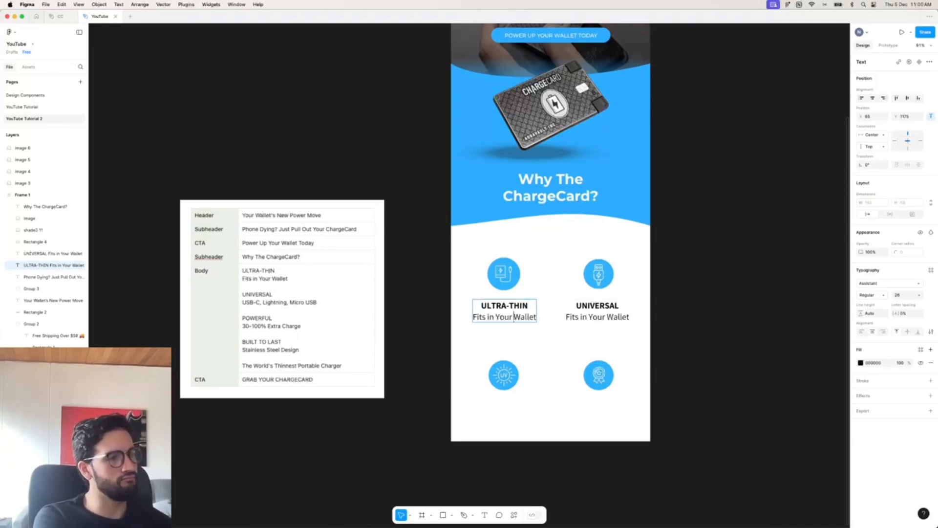
key("Return")
- Replace the description under UNIVERSAL with "USB-C, Lightning," and "Micro USB" on two lines
triple_click(608, 317)
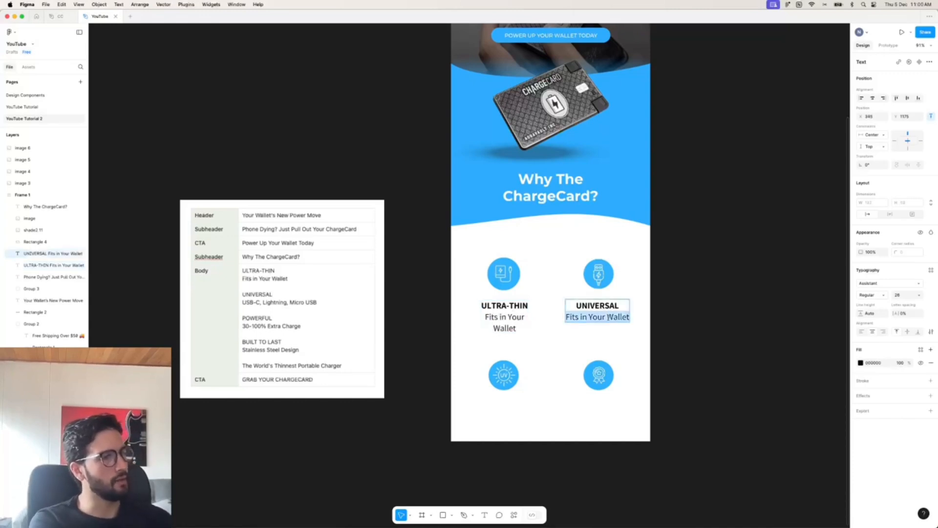
type("U")
key("BackSpace")
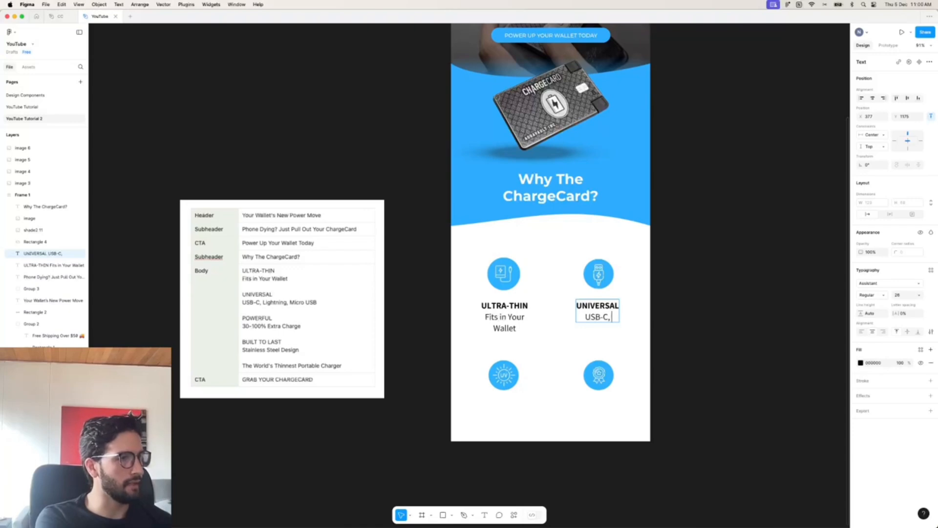
type("-C, Lightn")
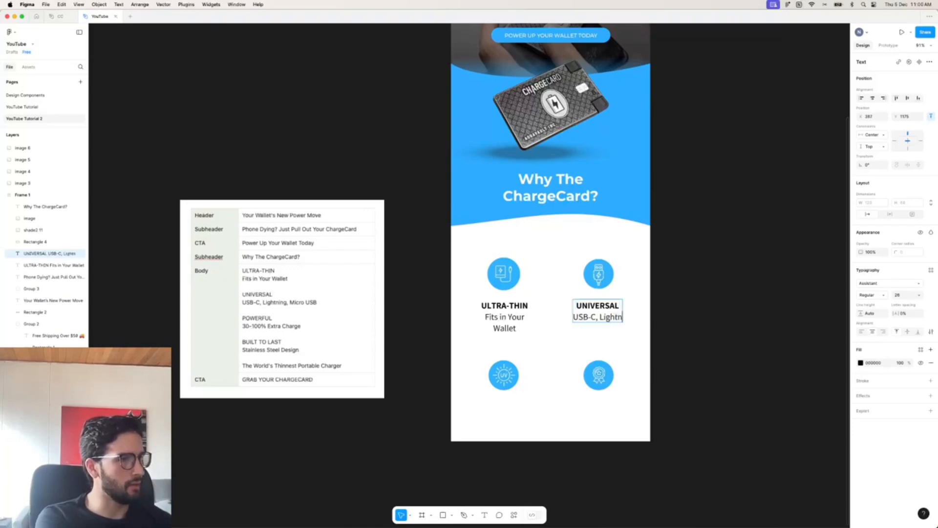
type("ing,")
key("Return")
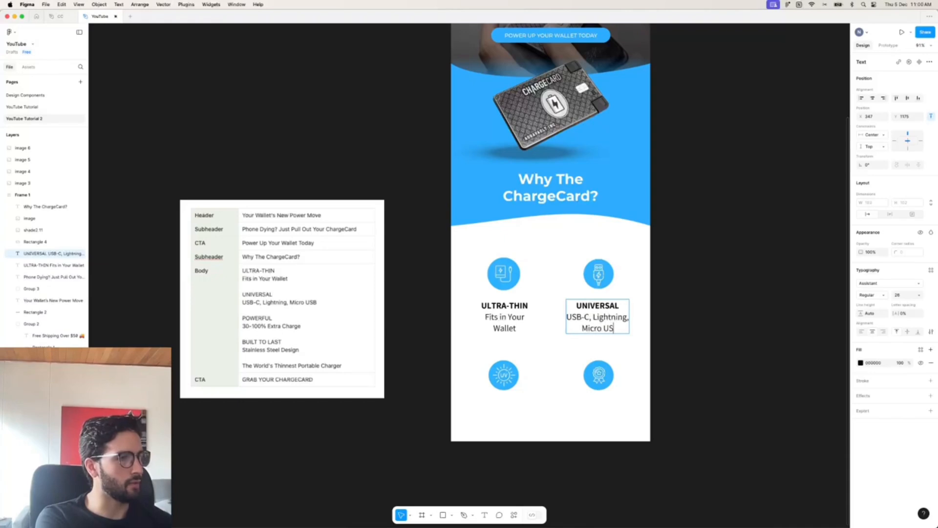
left_click(677, 310)
- Extend the bottom of Frame 1 downward to a height of about 1880 px
scroll(677, 310, "down", 3)
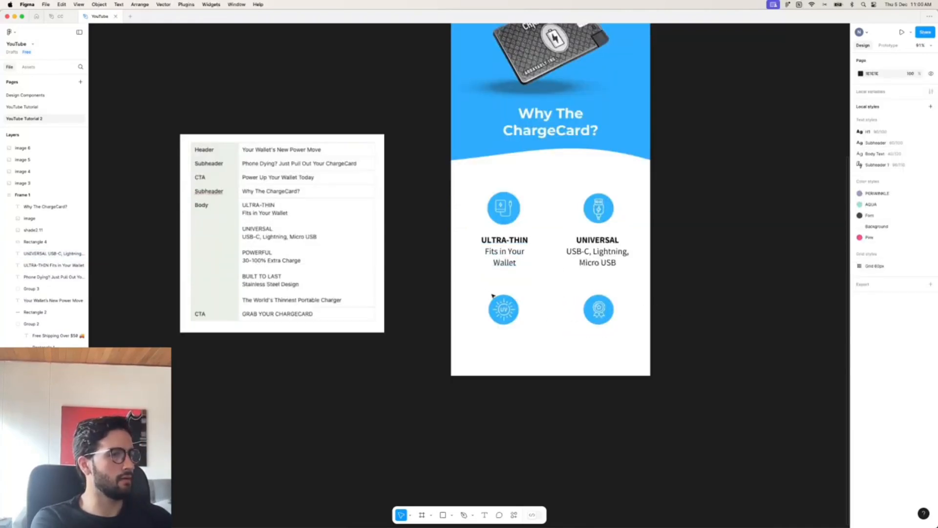
left_click_drag(492, 295, 614, 330)
left_click(719, 295)
scroll(689, 319, "down", 3)
scroll(689, 319, "up", 2)
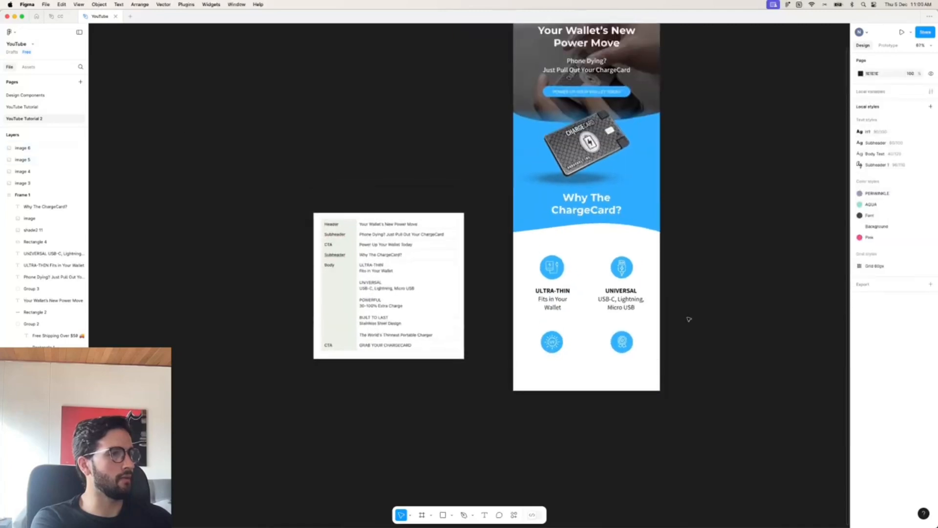
scroll(689, 319, "down", 3)
left_click(566, 115)
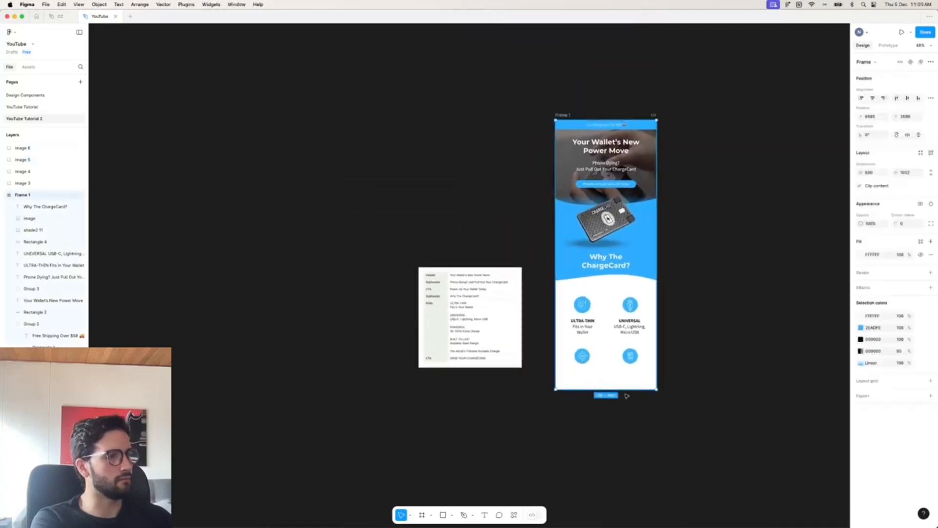
left_click_drag(627, 390, 627, 437)
scroll(597, 366, "up", 2)
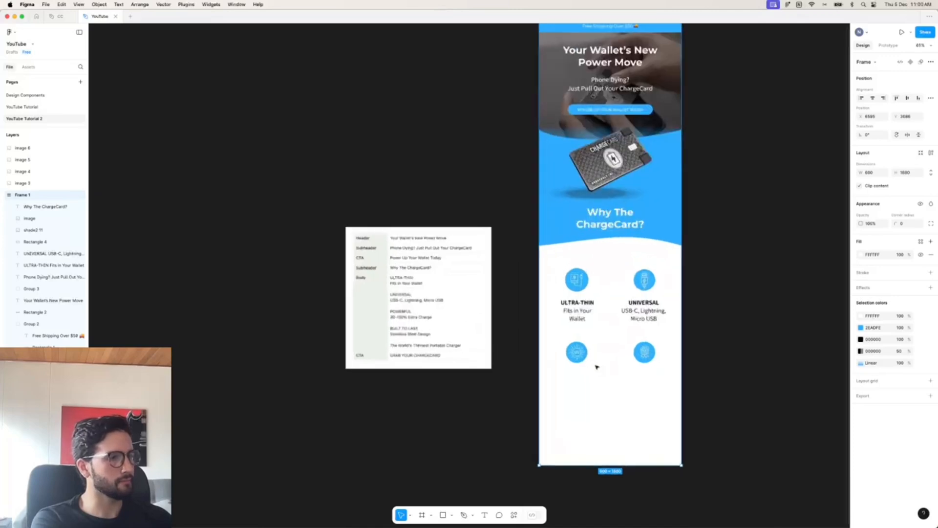
scroll(597, 367, "up", 2)
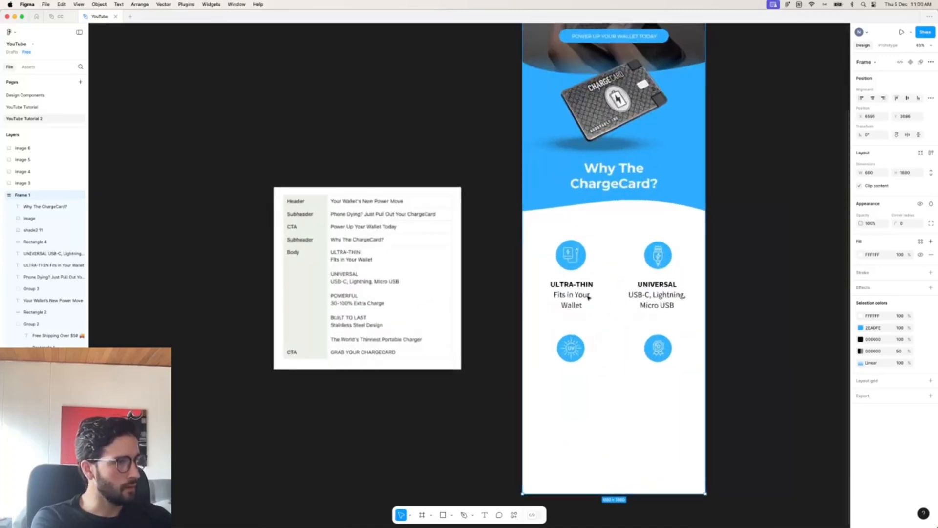
left_click_drag(589, 297, 565, 302)
key("super+z")
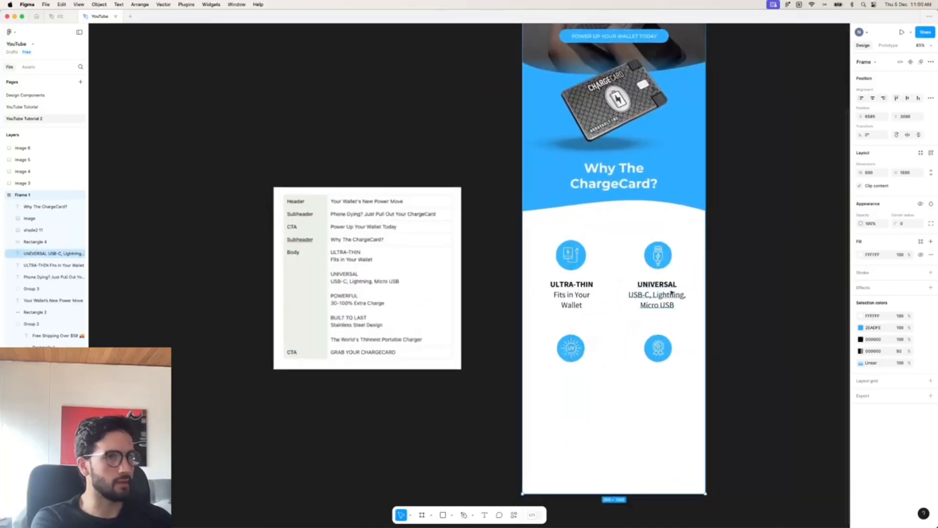
- Move the four icon layers, image 3 through image 6, inside Frame 1 at the start of its layer stack
scroll(672, 293, "down", 1)
left_click(49, 149)
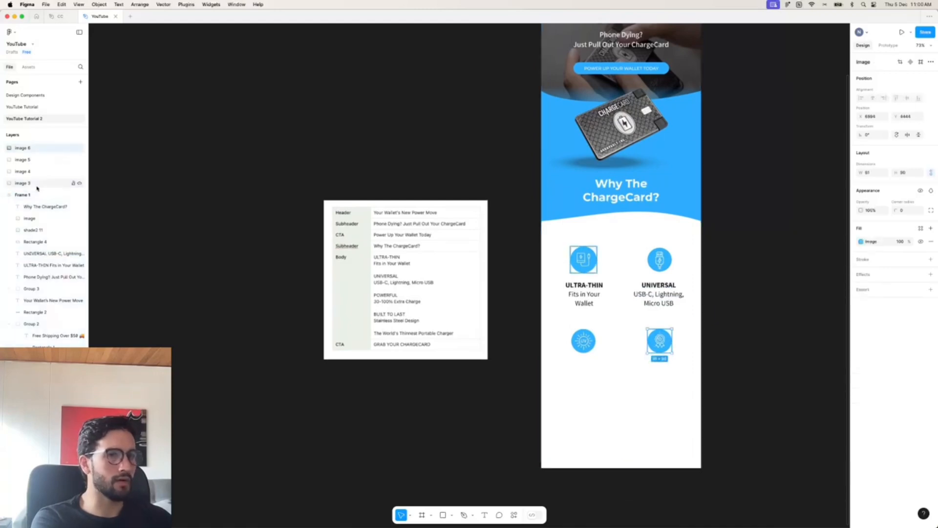
left_click(37, 185, "shift")
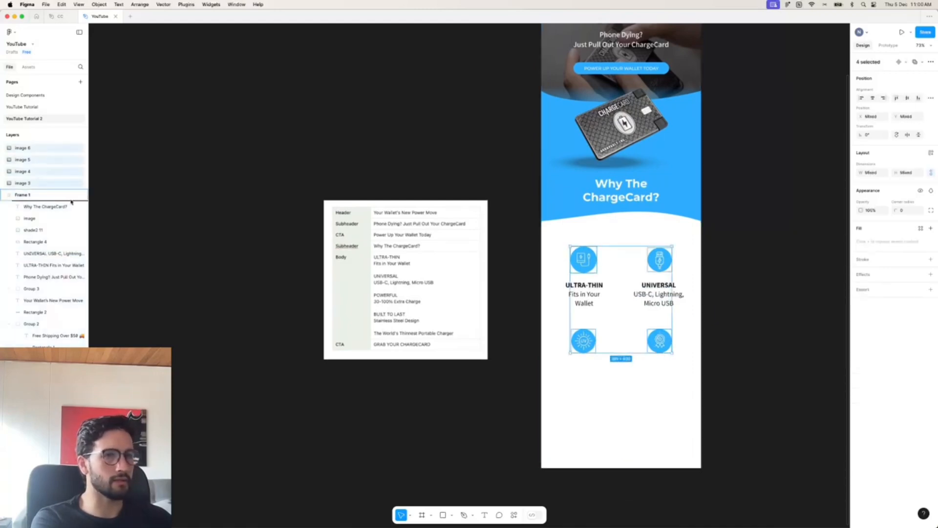
left_click_drag(70, 201, 74, 203)
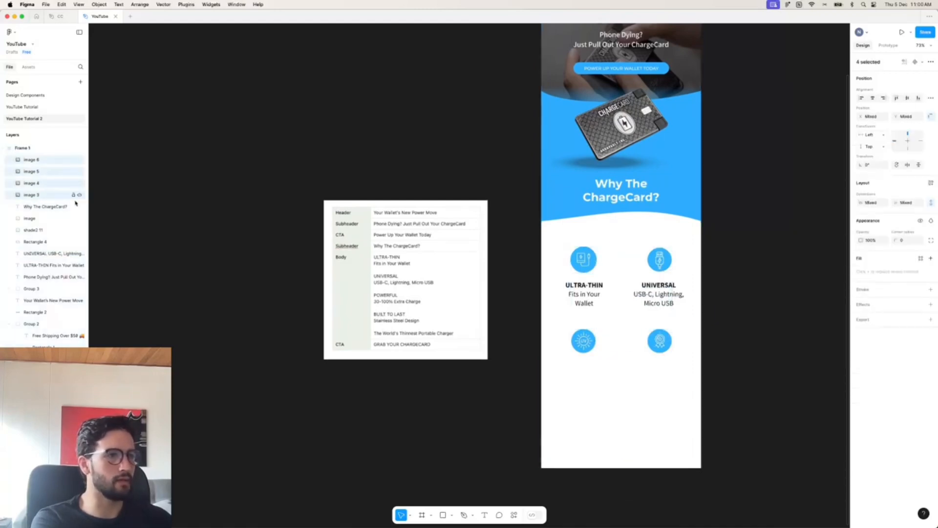
left_click(747, 306)
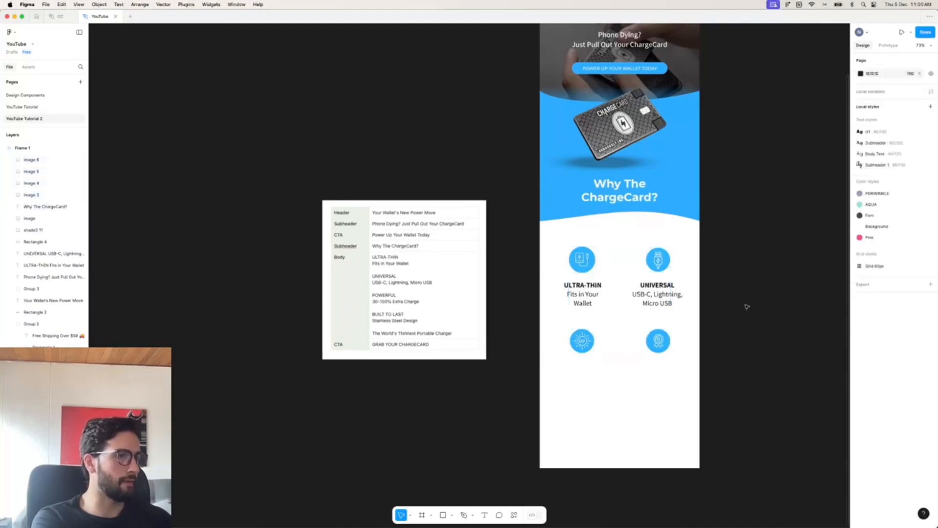
- Duplicate the ULTRA-THIN text beneath both lower icons and change the heading under the sun-shaped icon to "POWERFUL"
left_click(592, 302)
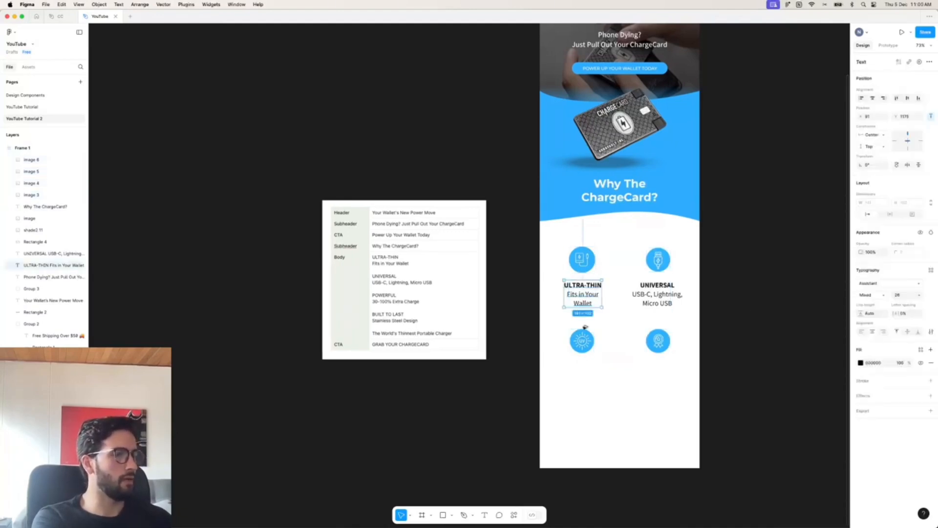
left_click_drag(584, 327, 657, 383)
double_click(588, 369)
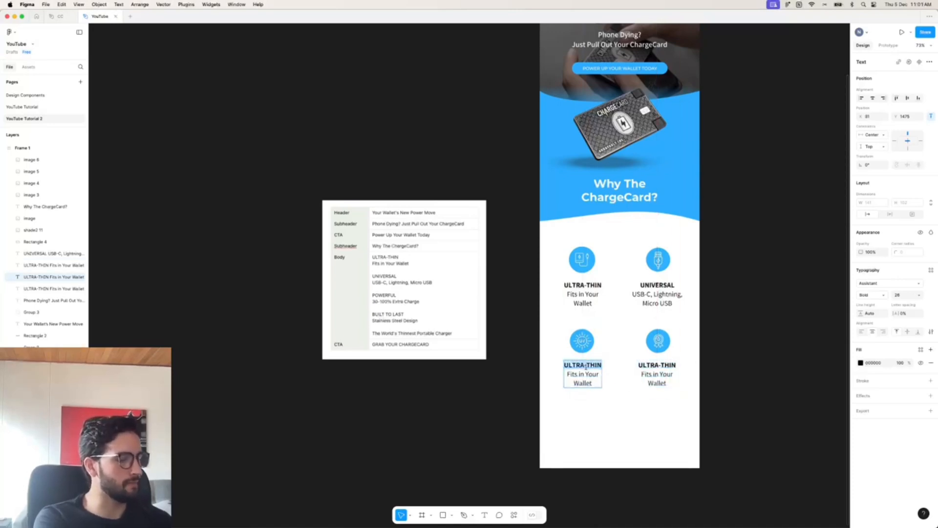
type("POWERFUL")
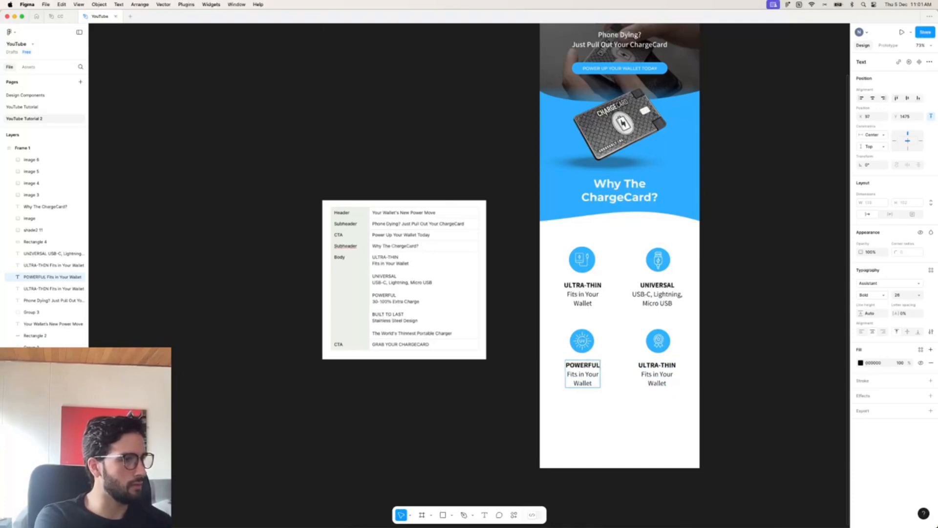
- Replace the description under POWERFUL with "30-100% Extra Charge"
key("shift+super+Down")
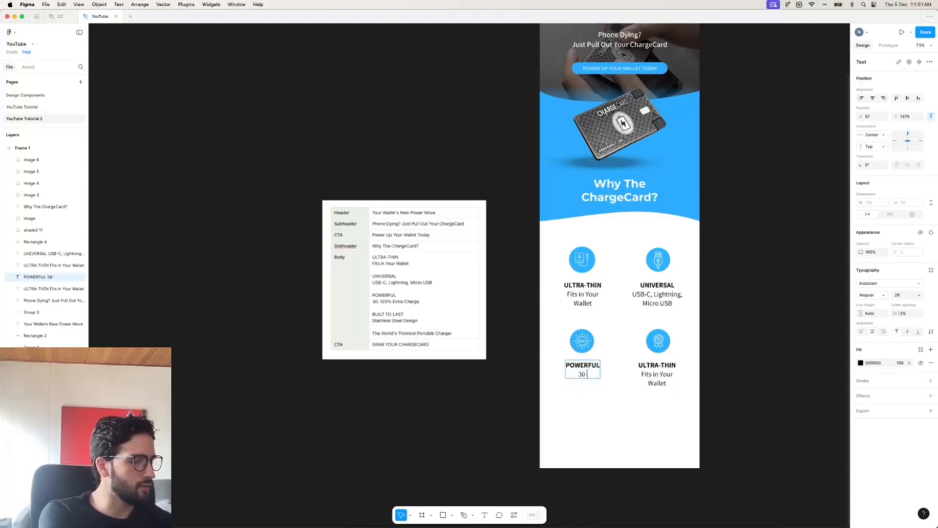
type("-100")
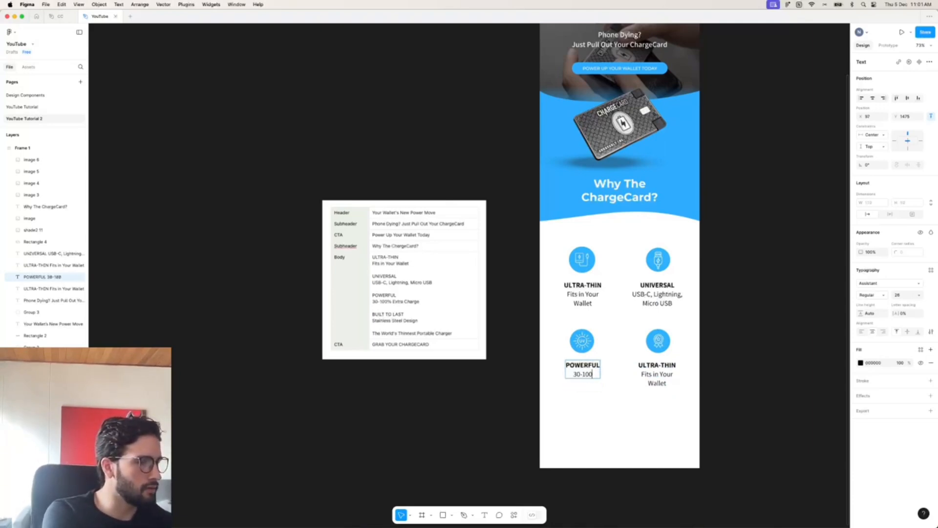
type("% Extra ")
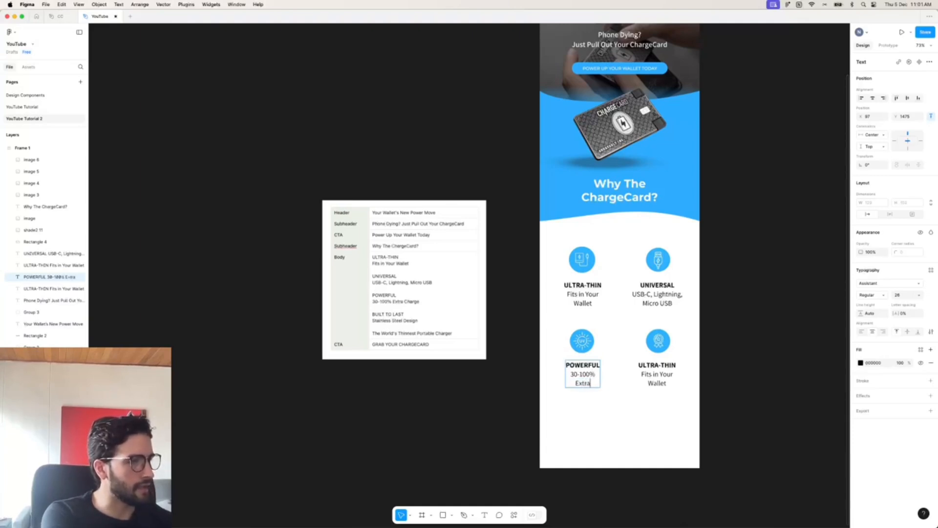
type("Charge")
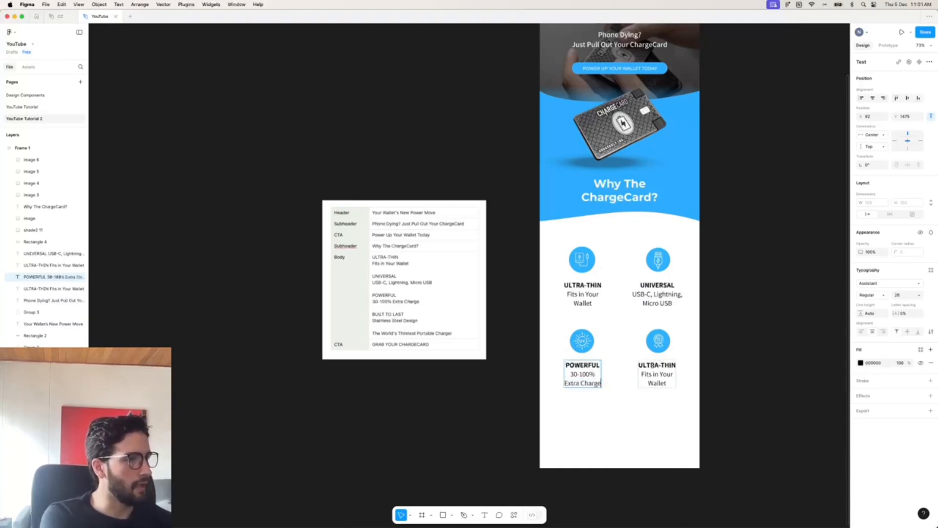
- Change the text beneath the badge icon to the heading "BUILT TO LAST" with the description "Stainless Steel Design"
double_click(653, 365)
type("BUI")
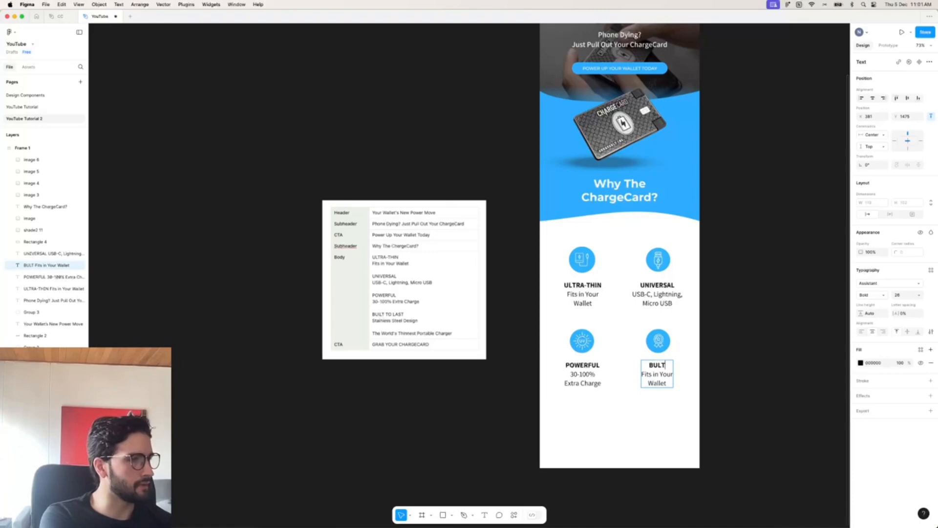
type("LT TO LAST")
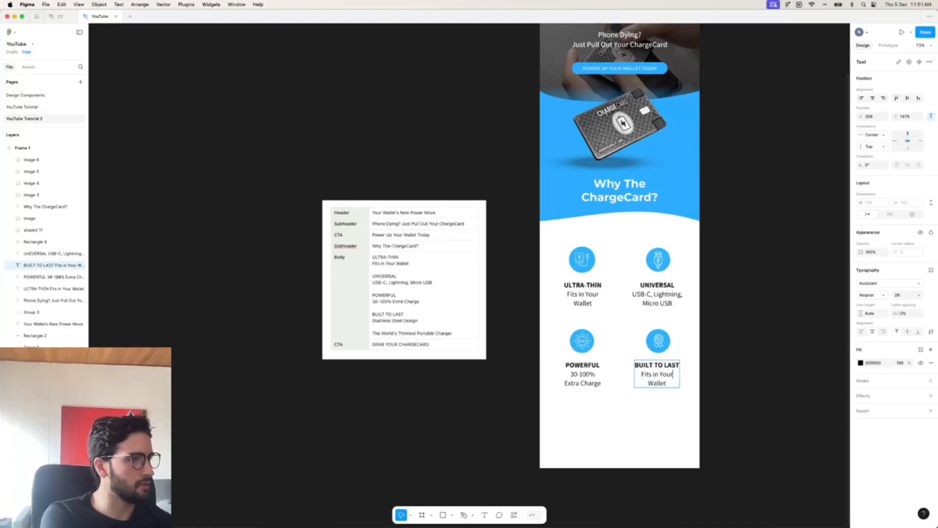
key("shift+super+Down")
type("S")
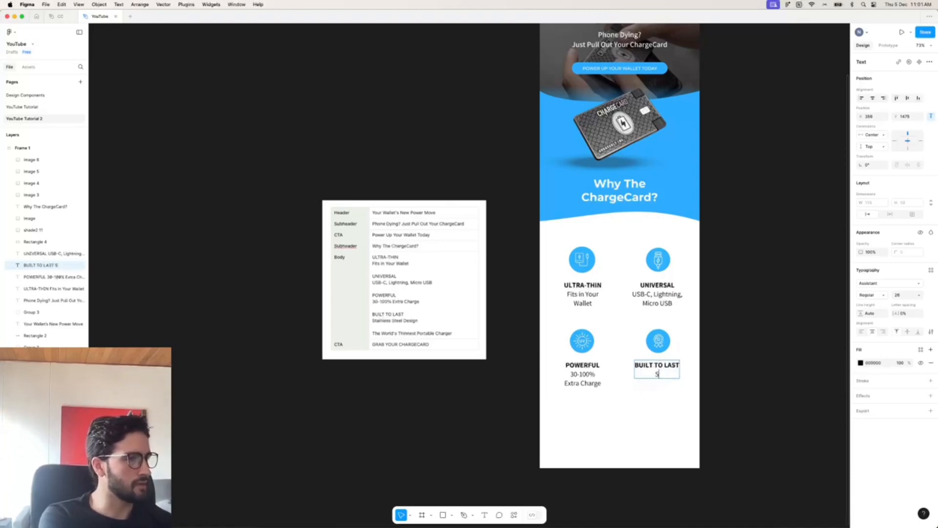
type("tainless")
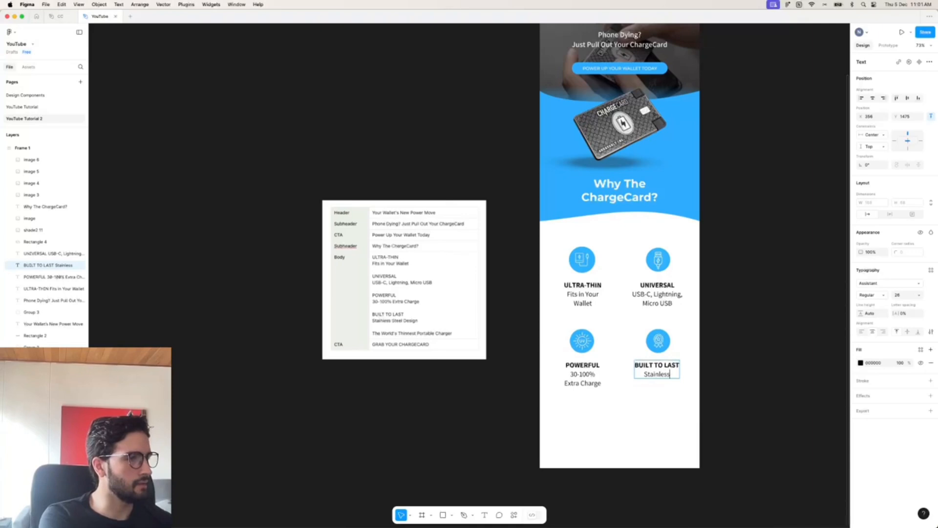
type(" Steel")
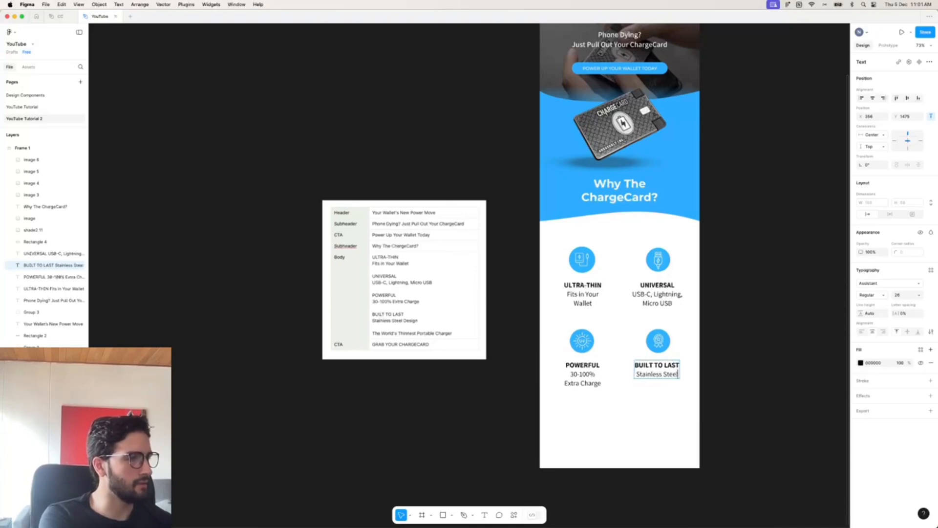
type(" Design")
key("Escape")
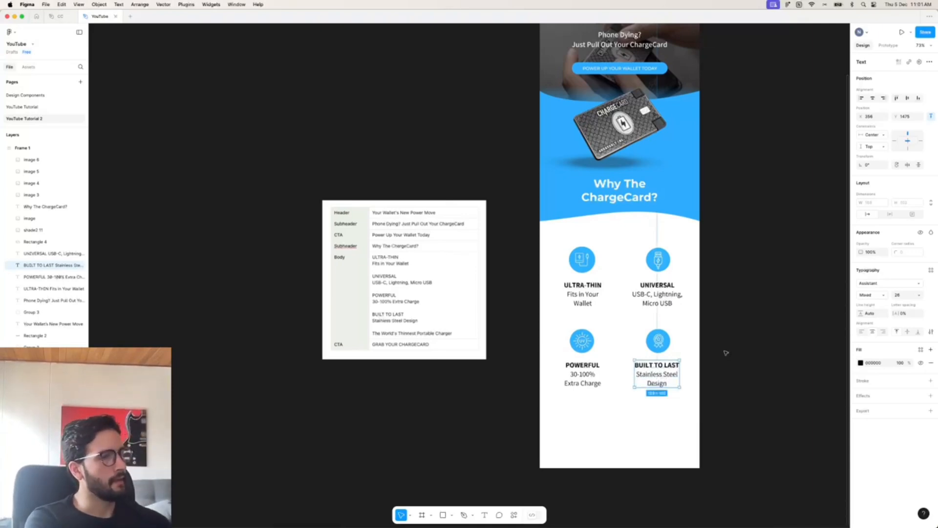
left_click(726, 352)
- Move all four icons with their text blocks up toward the blue curved section and centre them horizontally in the frame
scroll(717, 249, "left", 1)
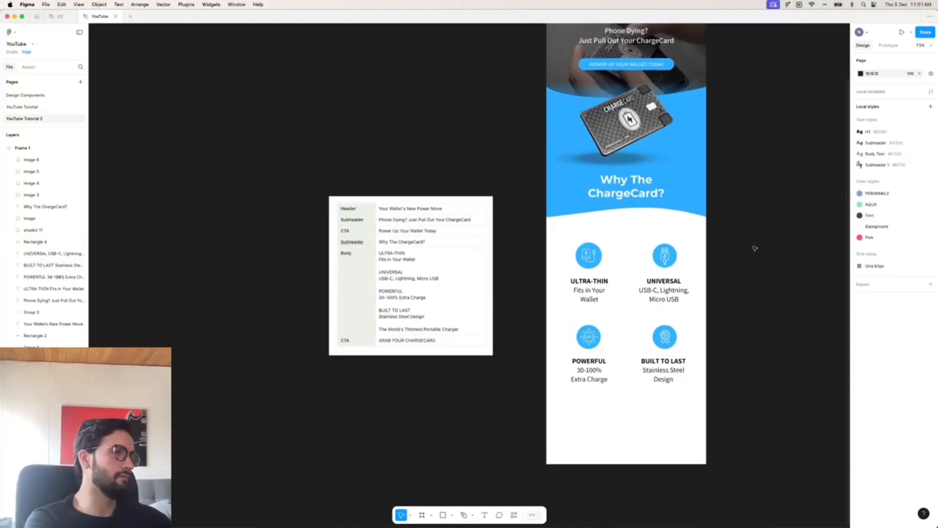
left_click_drag(755, 249, 587, 356)
left_click(799, 250)
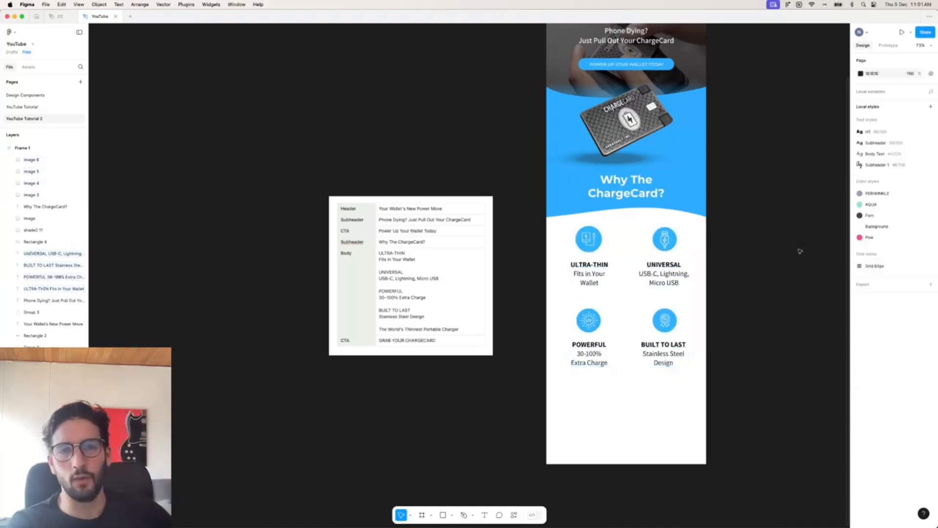
left_click_drag(752, 236, 547, 397)
left_click_drag(662, 284, 659, 284)
scroll(727, 293, "down", 3)
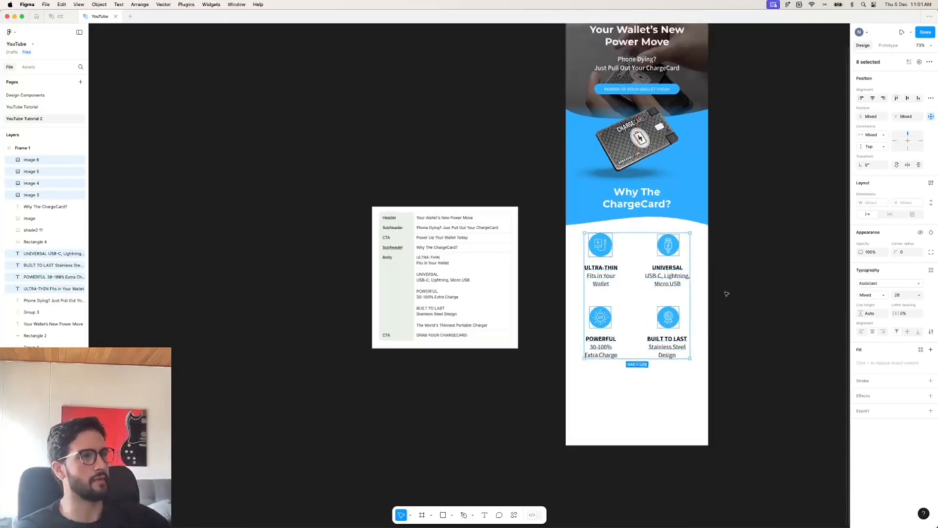
- Duplicate the "Why The ChargeCard?" heading into the white space below the four features, keeping it horizontally centred
left_click(652, 211)
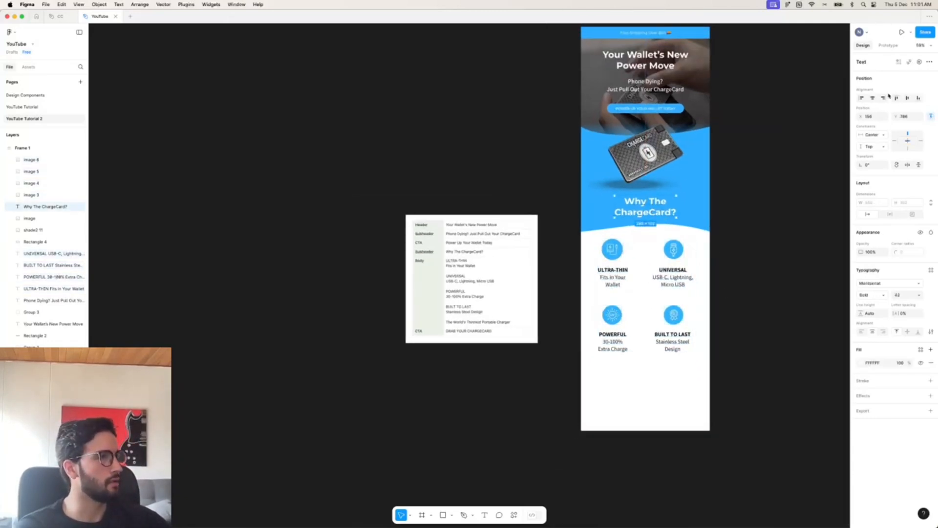
left_click(798, 224)
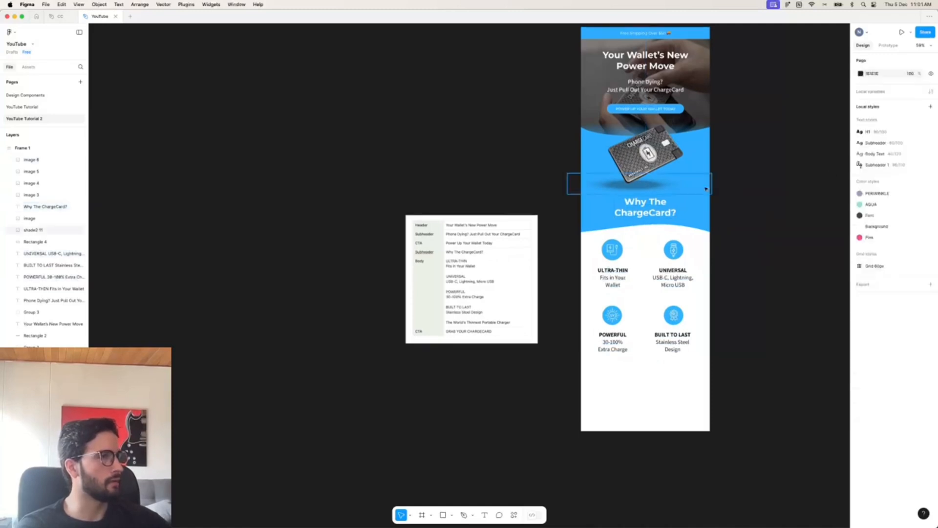
left_click_drag(652, 211, 653, 378)
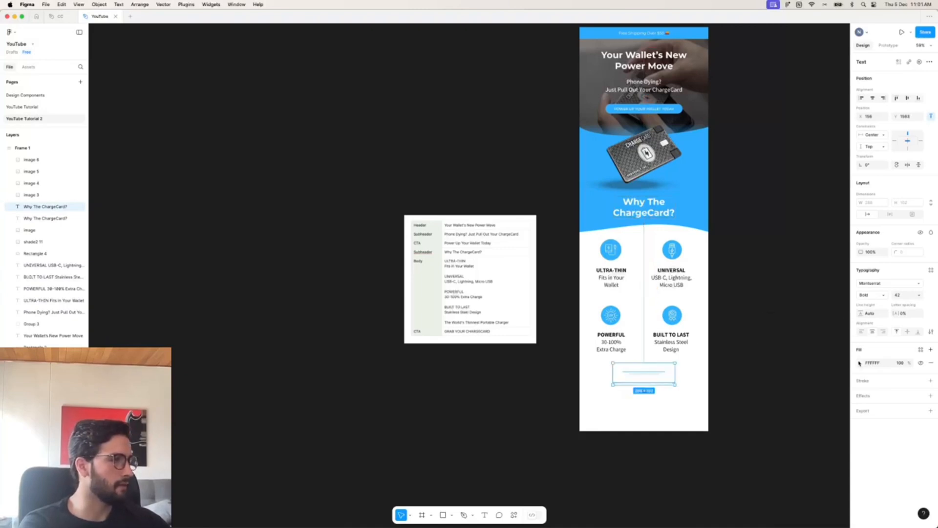
- Set the copied heading's fill to black (000000) and its font weight to Medium
left_click(859, 363)
left_click_drag(822, 380, 765, 446)
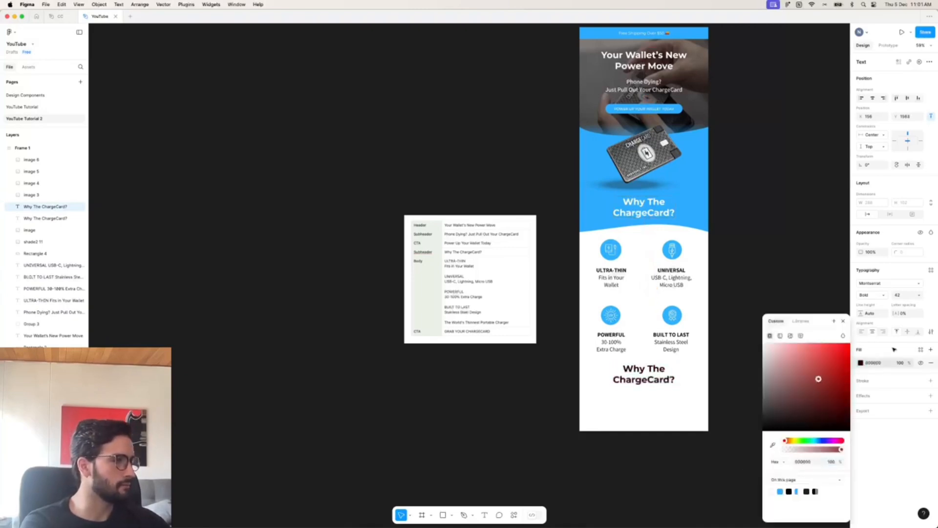
left_click(876, 296)
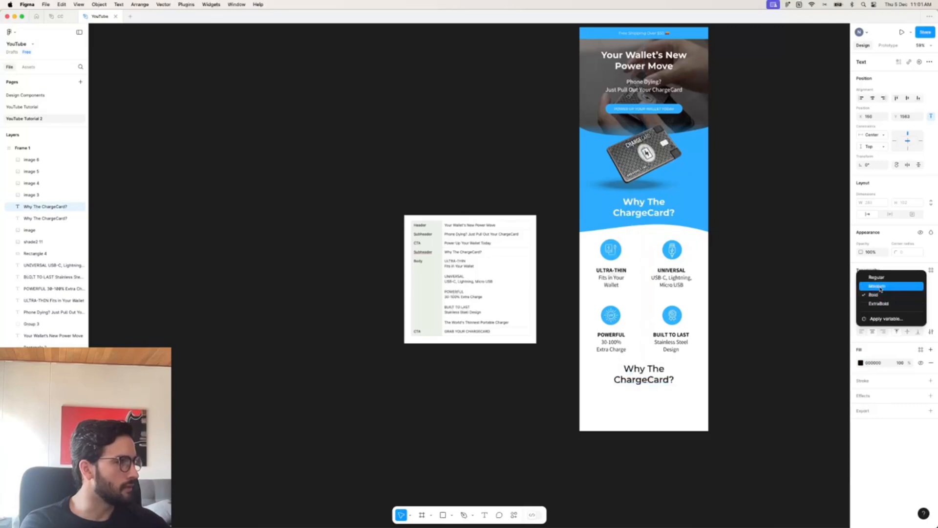
left_click(877, 286)
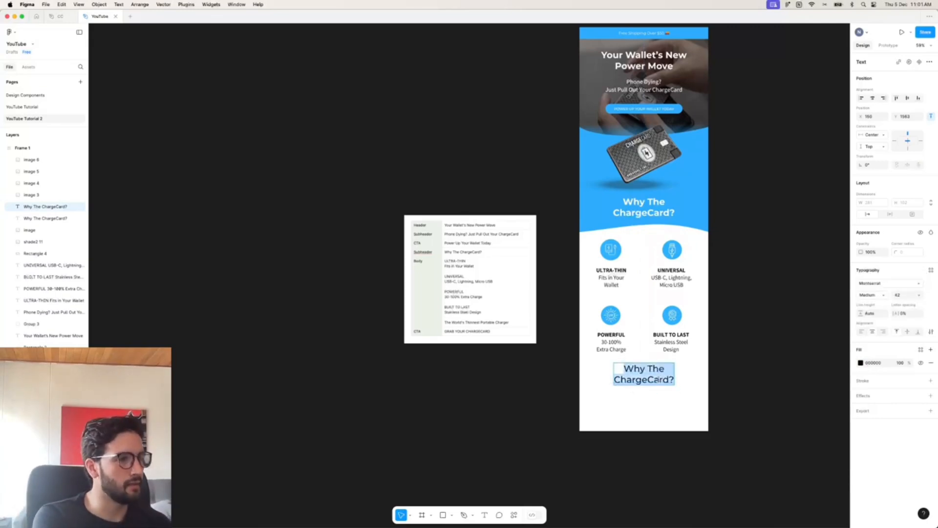
- Replace the copied heading's text with "The World's Thinnest Portable Charger"
type("The World's")
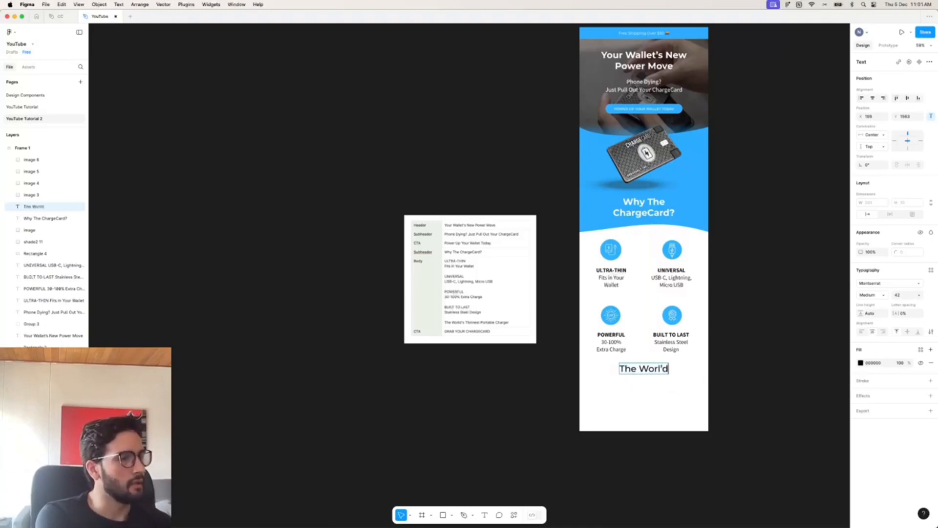
type(" Thinnest")
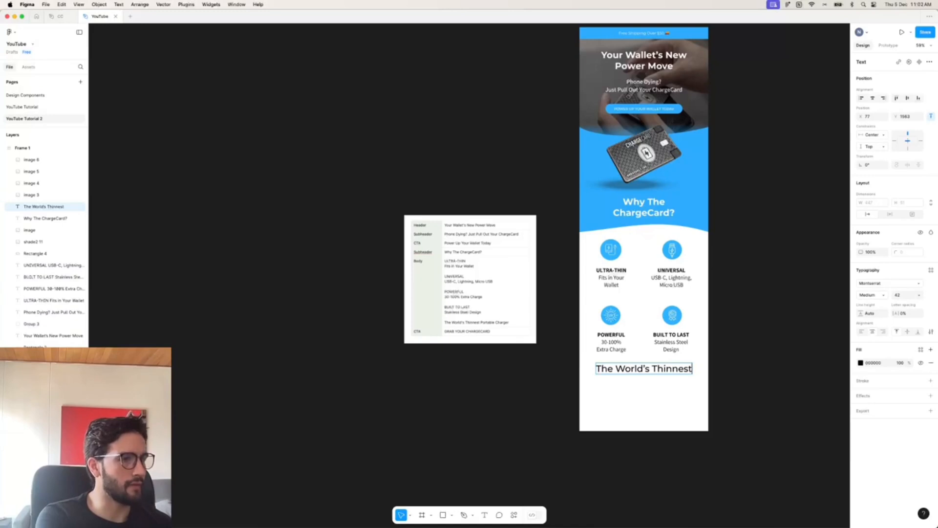
type(" Portavle")
key("BackSpace")
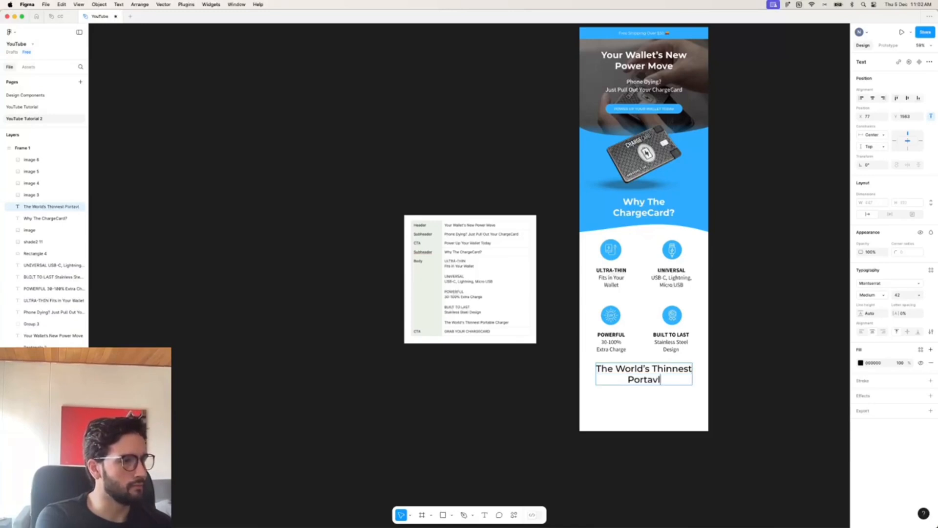
key("BackSpace")
key("BackSpace")
type("ble Charger")
- Set the "The World's Thinnest Portable Charger" text to size 32 and move it slightly lower beneath the features
key("super+a")
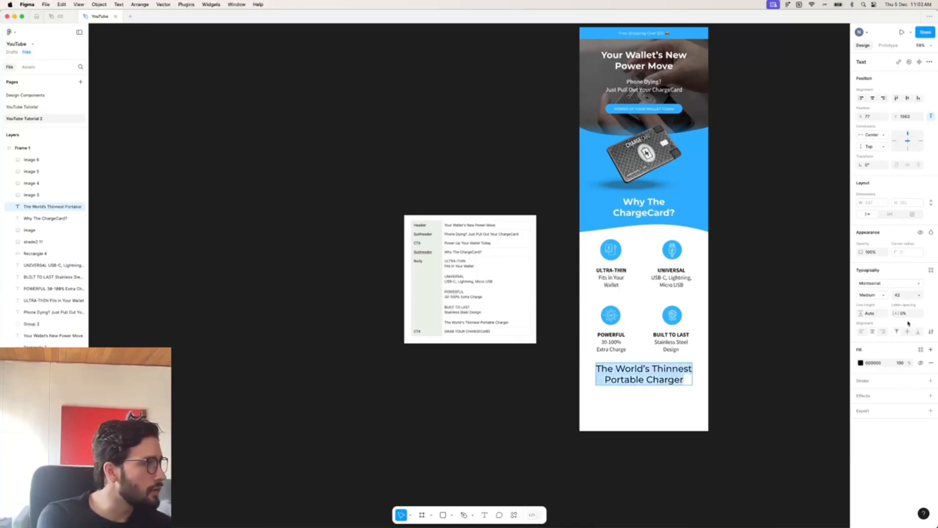
left_click(902, 295)
type("32")
key("Return")
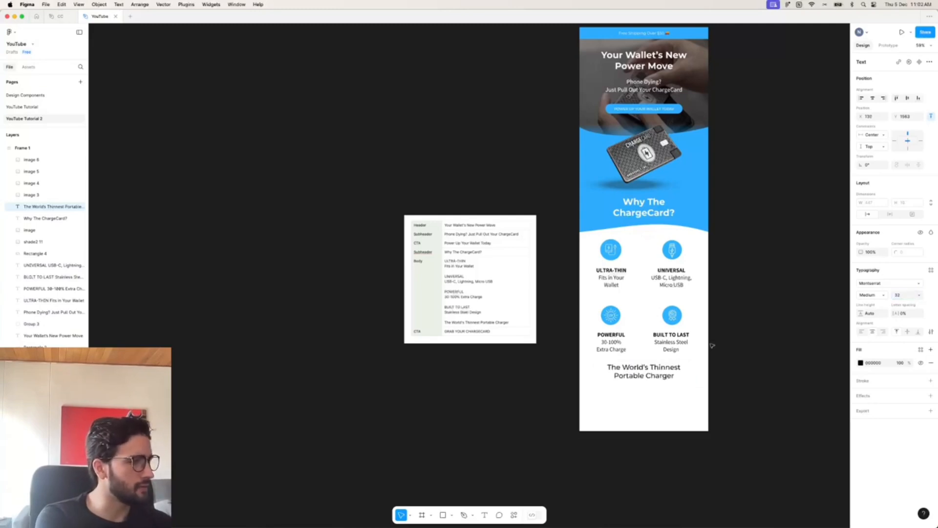
left_click_drag(663, 375, 664, 379)
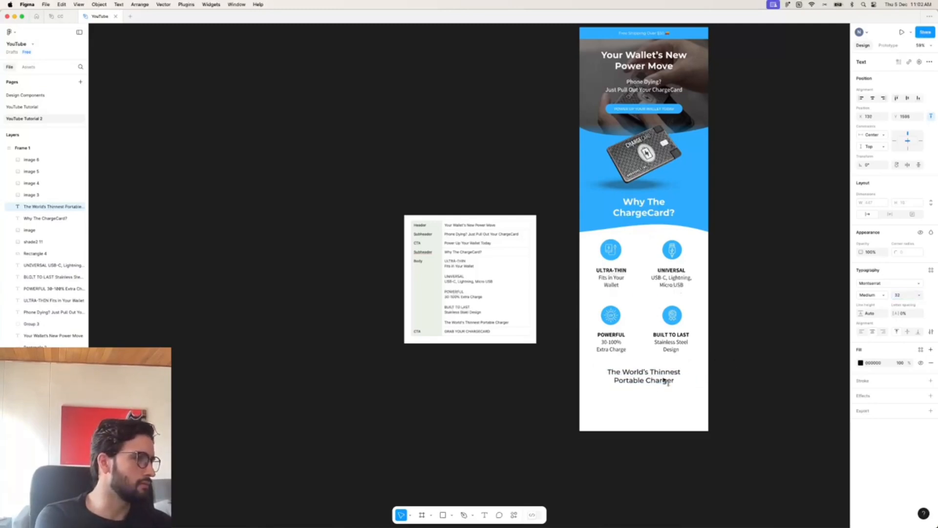
left_click(745, 356)
- Rename the layer group of the hero's "Power Up Your Wallet Today" button as "CTA #1"
scroll(733, 368, "down", 2)
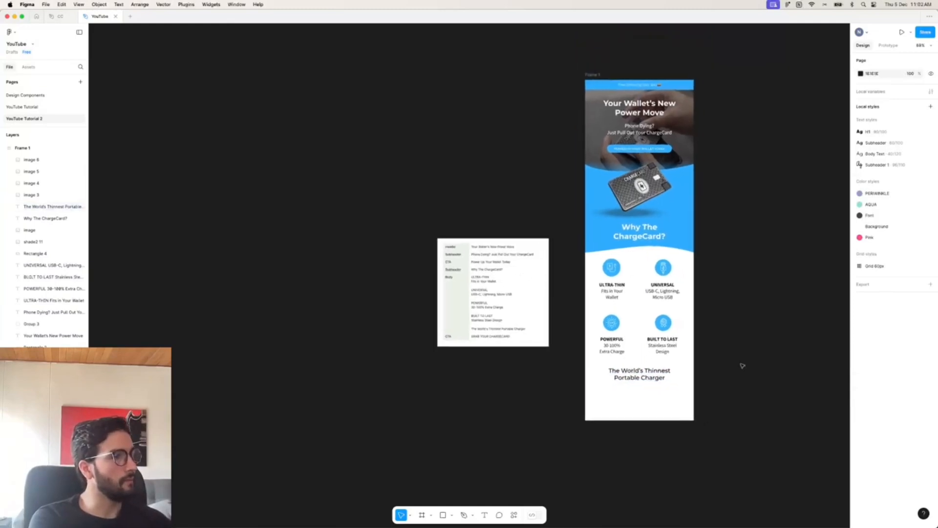
scroll(743, 366, "right", 1)
left_click(637, 148)
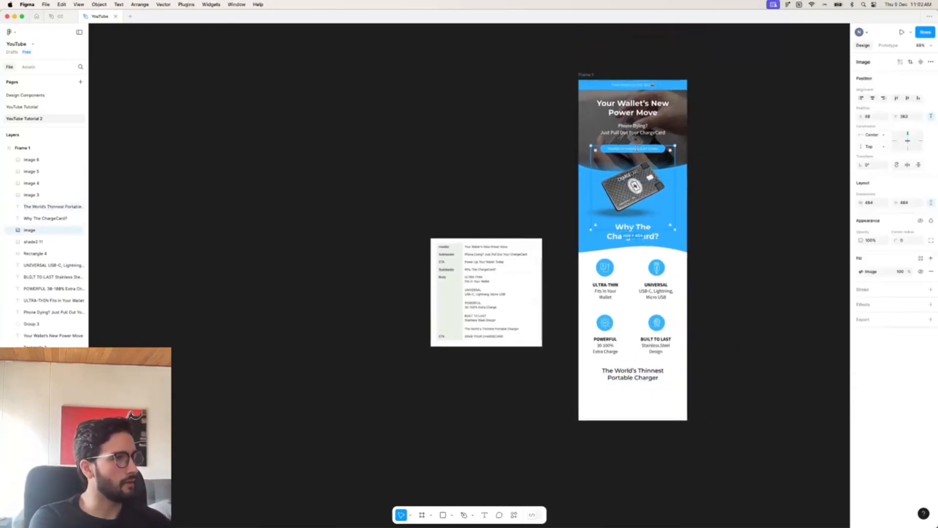
left_click(706, 145)
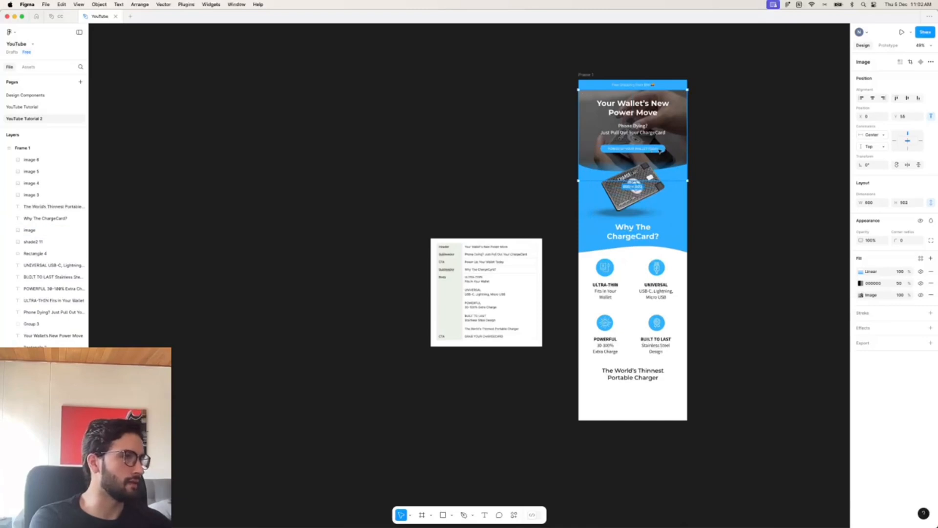
left_click(660, 150)
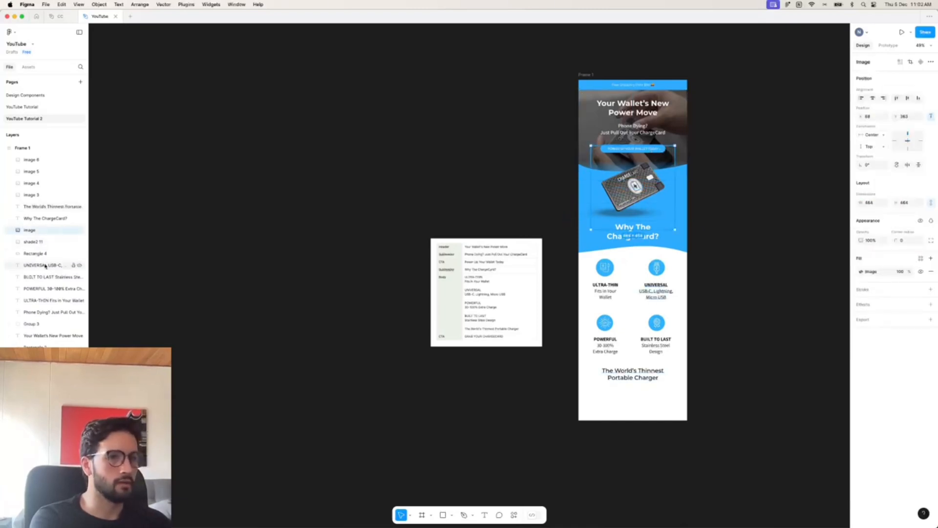
left_click(43, 323)
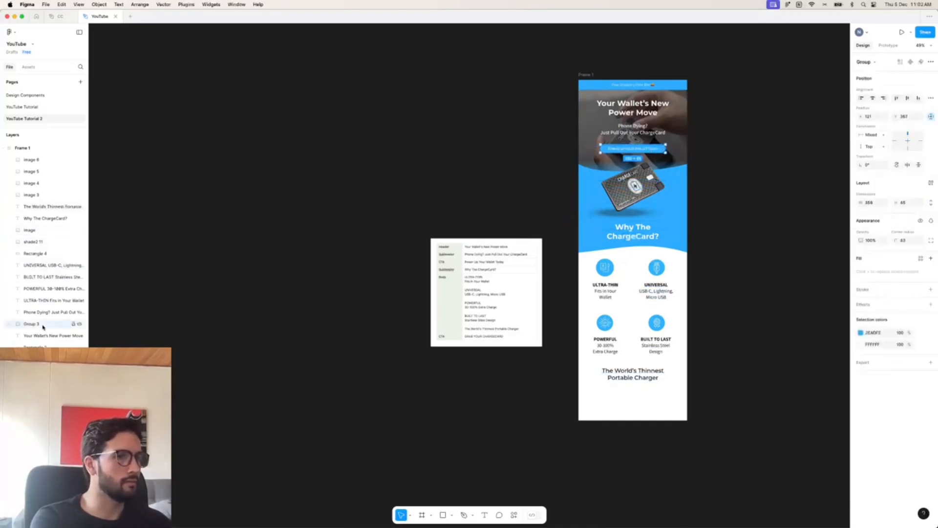
double_click(43, 324)
type("CTA #1")
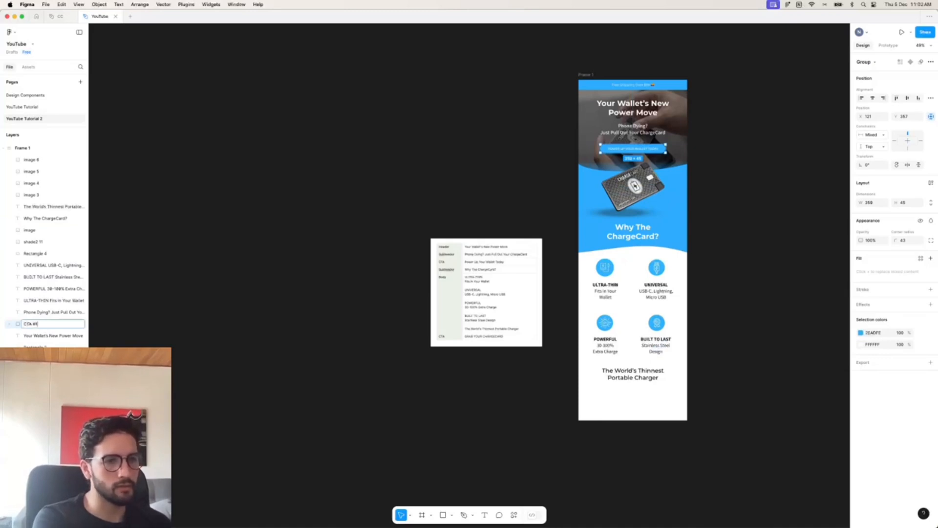
key("Return")
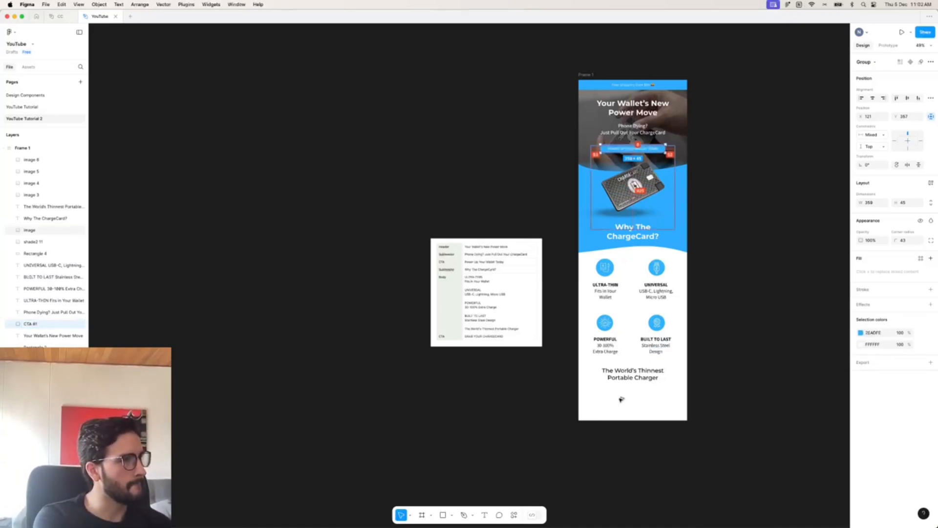
- Duplicate the "CTA #1" button group into the white space beneath "The World's Thinnest Portable Charger", keeping it horizontally centred
left_click_drag(623, 150, 623, 397)
left_click(702, 367)
scroll(672, 398, "up", 5)
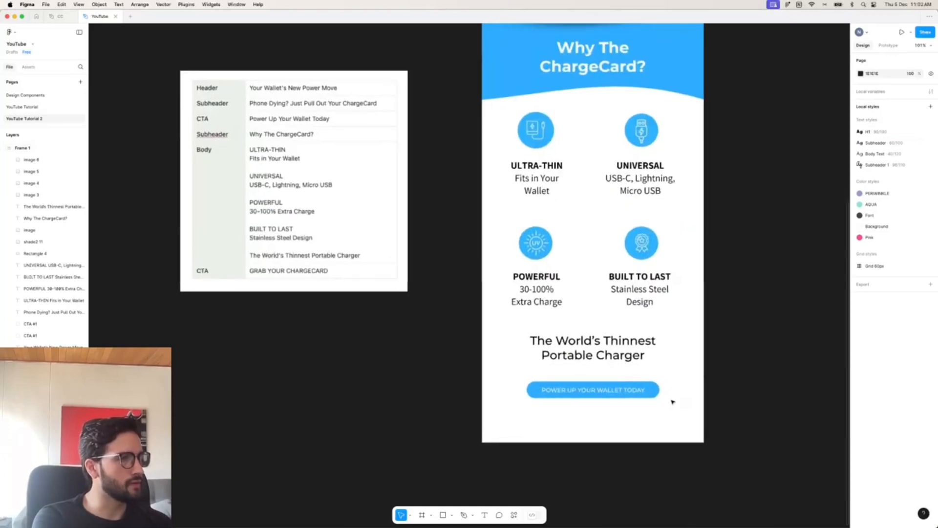
- Replace the copied button's label with "GRAB YOUR CHARGECARD"
scroll(673, 402, "up", 2)
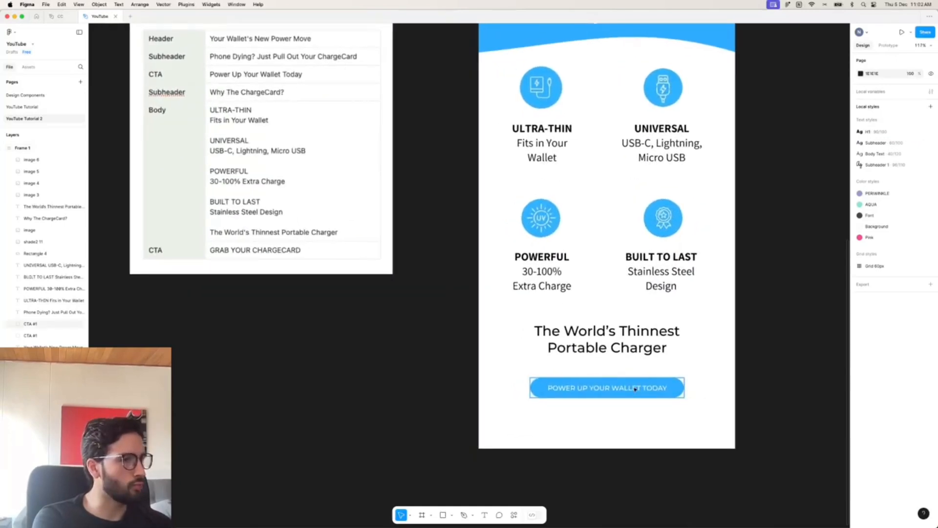
double_click(635, 389)
double_click(635, 389)
type("G")
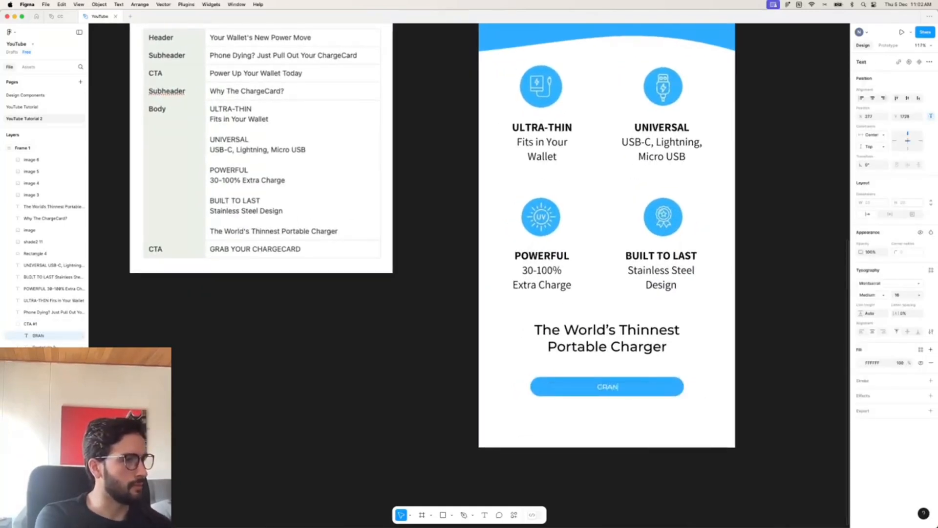
type("RAN")
key("BackSpace")
type("B Y")
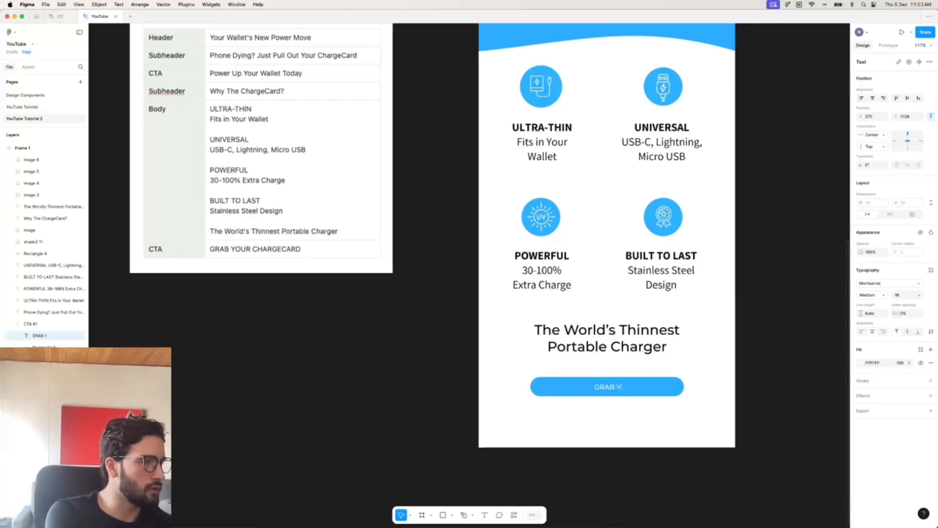
type("OUR CHAR")
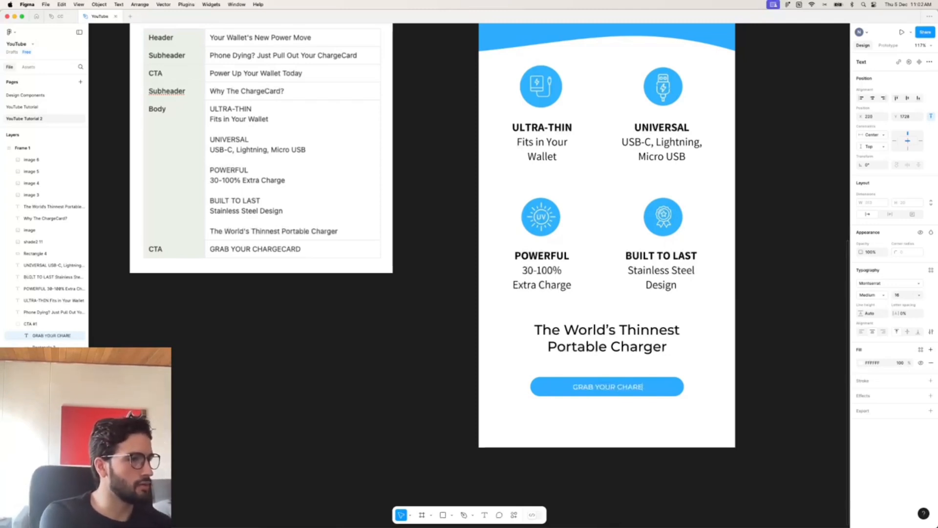
type("GECARD")
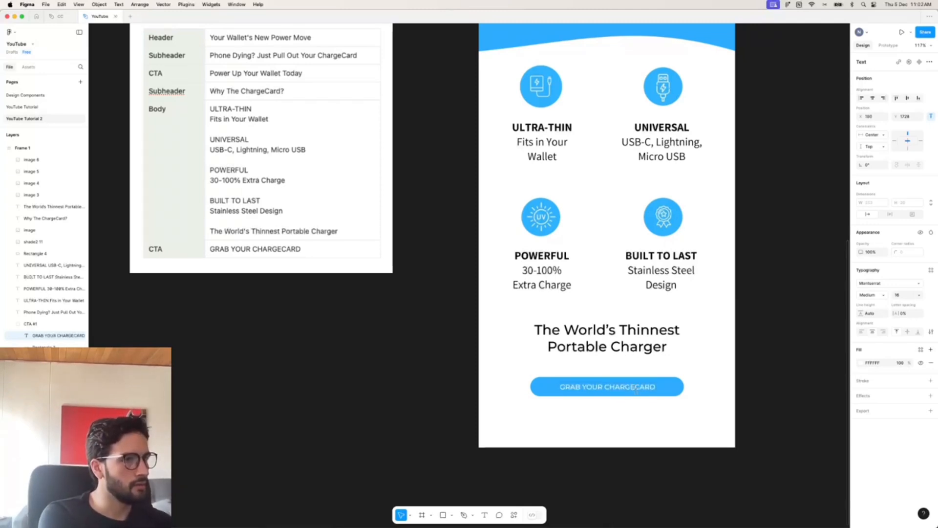
left_click(780, 369)
left_click(779, 369)
- Extend the email frame downward to a height of about 2180 px to make room below the second button
scroll(779, 369, "down", 3)
scroll(779, 369, "right", 1)
scroll(780, 369, "up", 1)
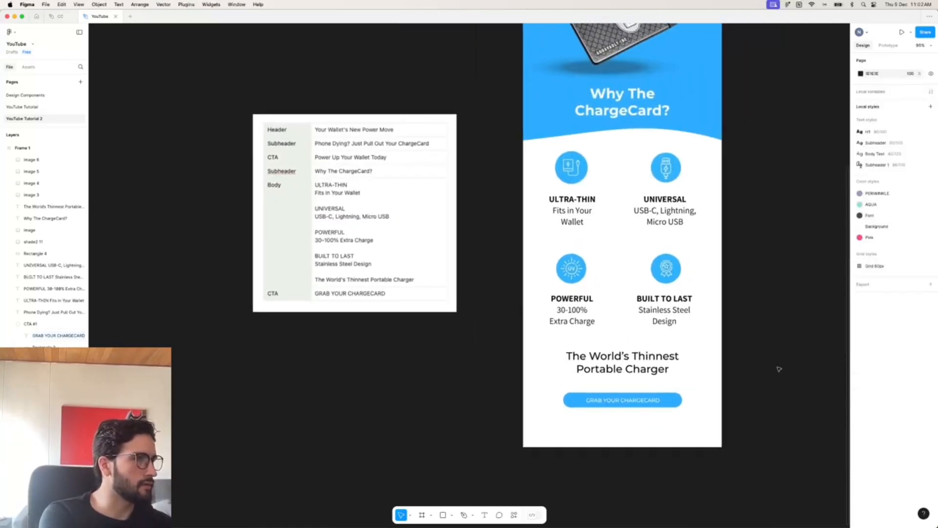
scroll(779, 369, "down", 1)
scroll(779, 369, "down", 2)
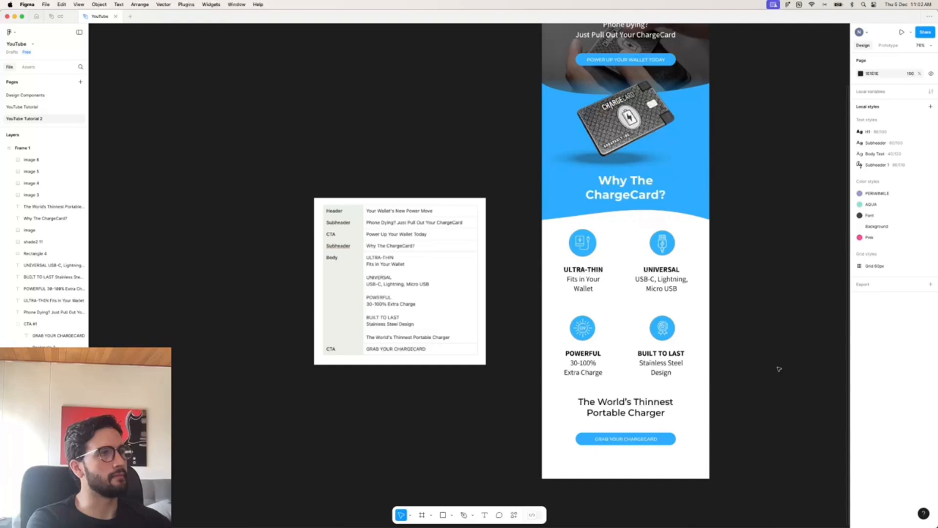
left_click(668, 429)
scroll(668, 429, "down", 4)
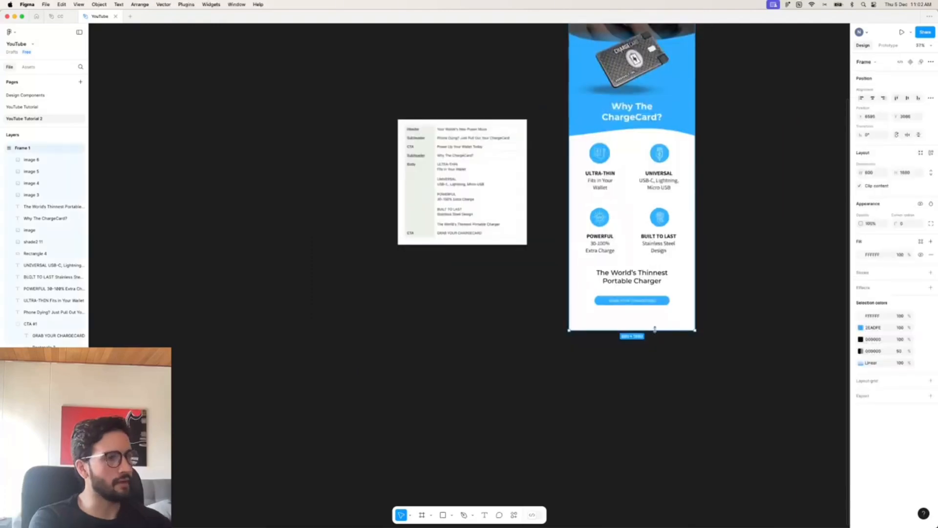
left_click_drag(655, 329, 655, 394)
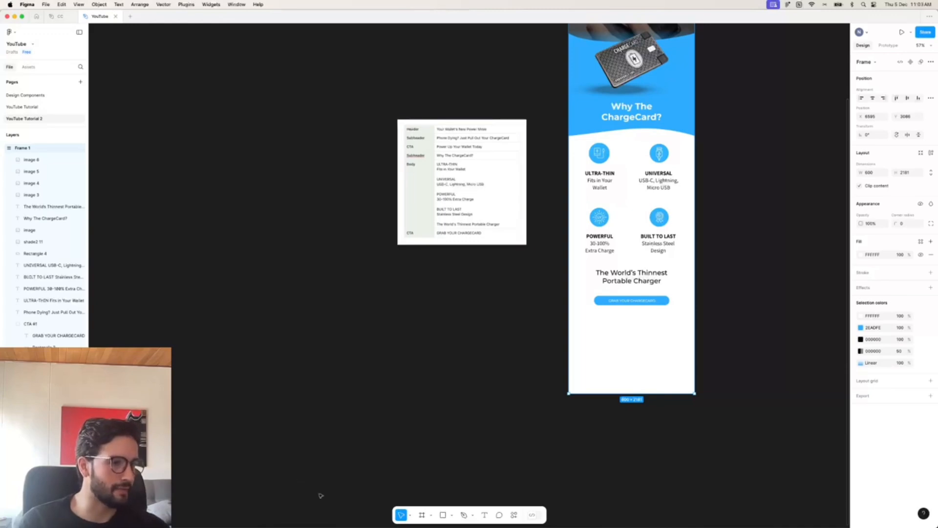
- Switch to Chrome and examine the ChargeCard product page's customer reviews and FAQ, enlarging the photo of the "Amazing" review
left_click(412, 508)
scroll(450, 329, "down", 5)
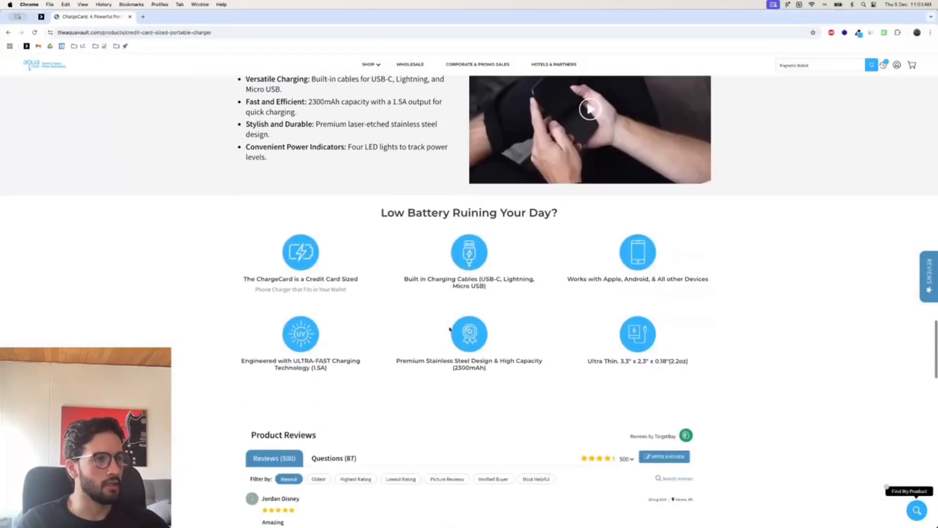
scroll(449, 329, "down", 15)
scroll(452, 331, "up", 6)
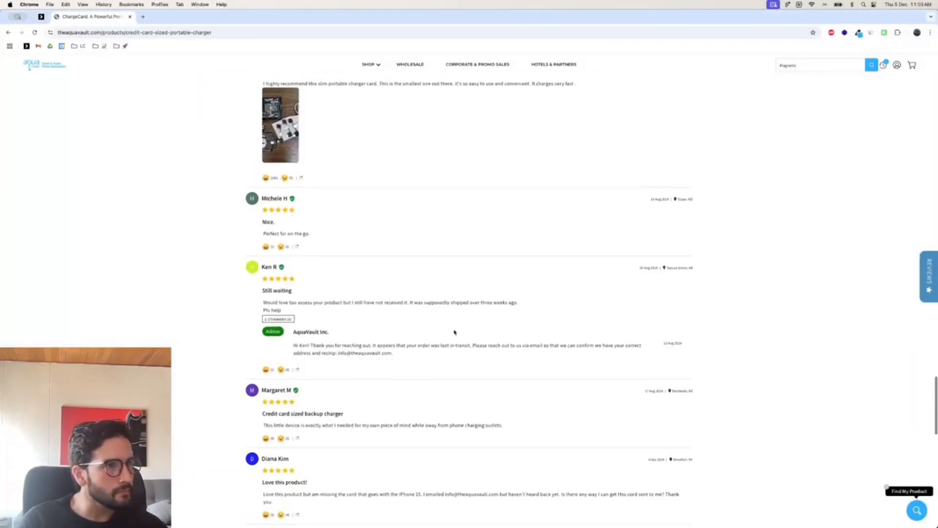
scroll(447, 312, "up", 3)
scroll(441, 297, "down", 12)
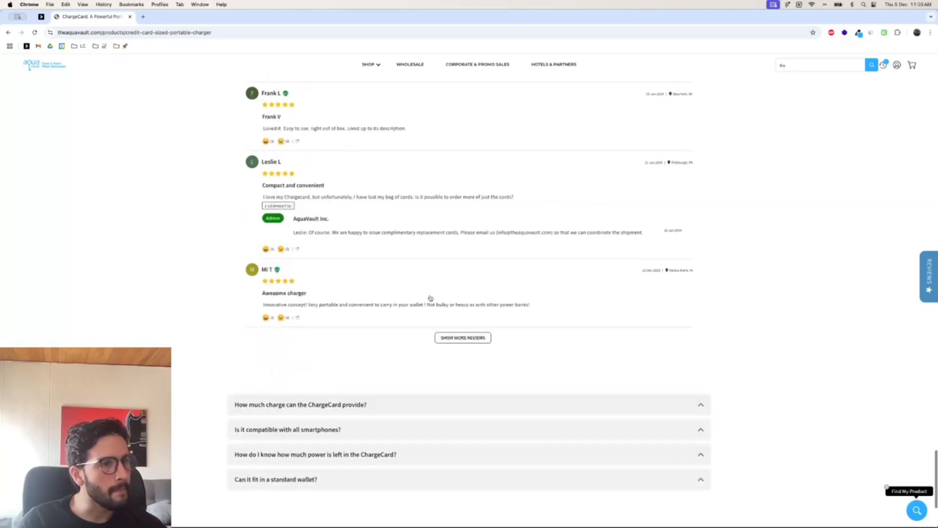
scroll(430, 298, "up", 8)
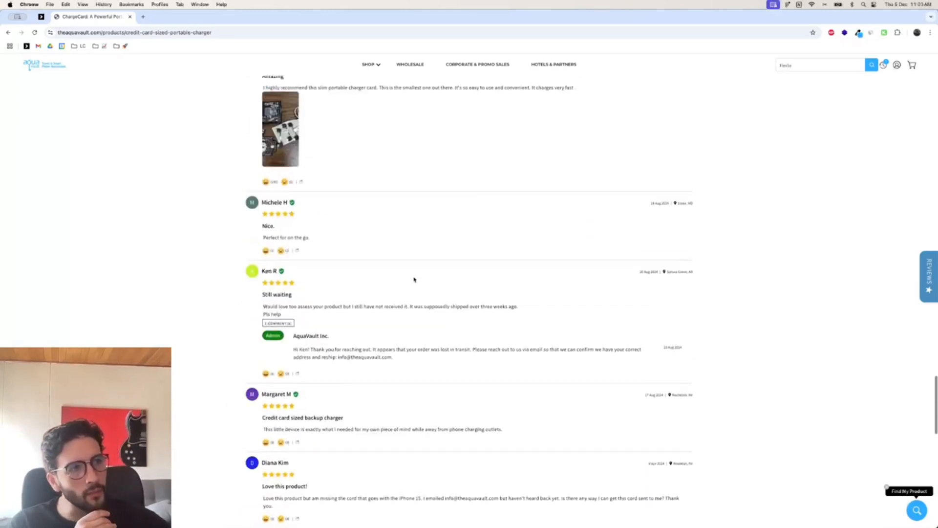
scroll(413, 279, "up", 2)
left_click(292, 225)
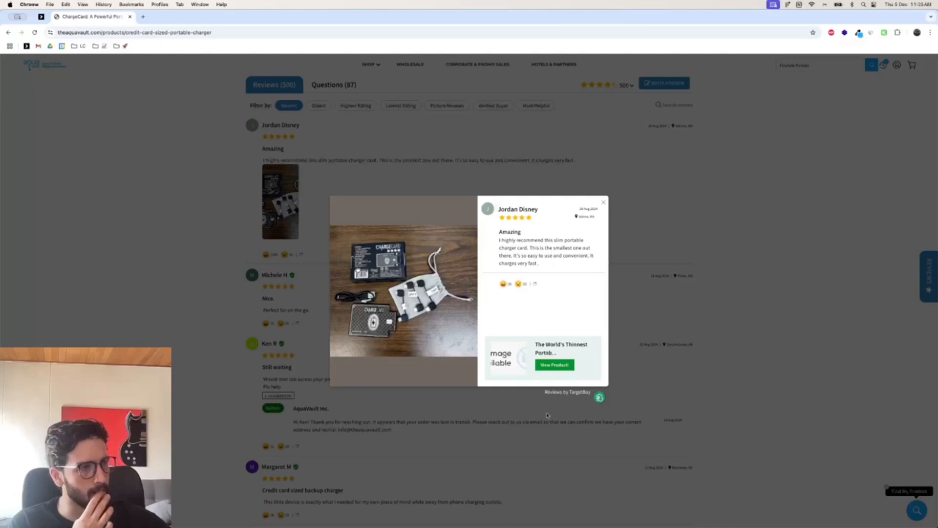
- Return to Figma and draw a rectangle about 500 by 270 px in the empty space below the second button
left_click(469, 512)
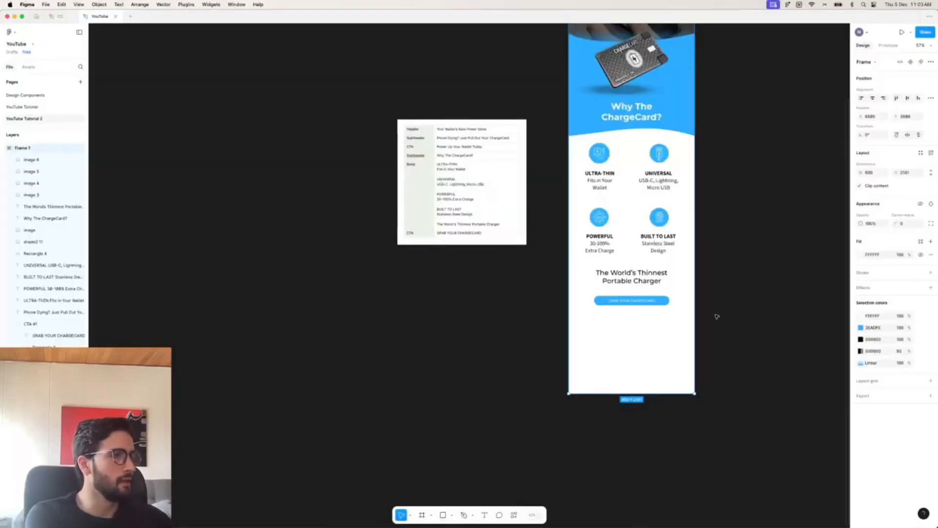
scroll(722, 316, "right", 3)
scroll(722, 316, "up", 2)
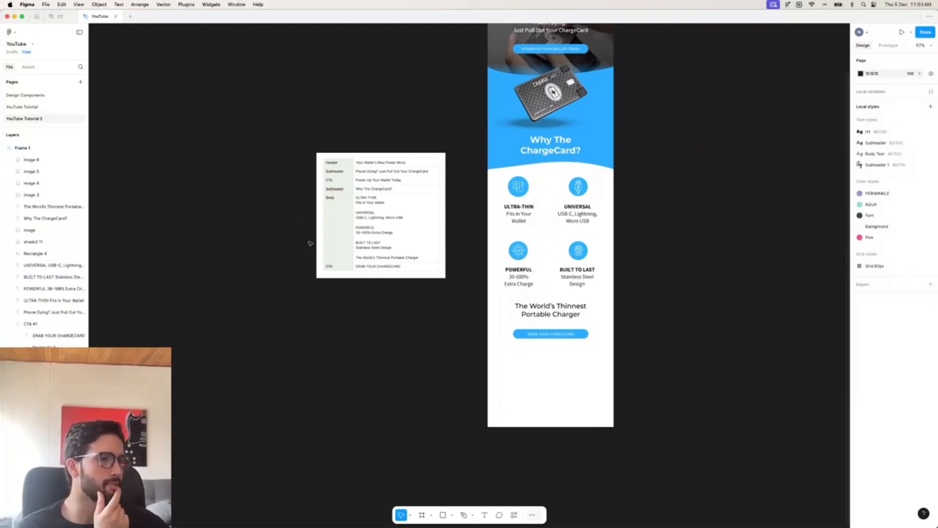
scroll(448, 422, "left", 1)
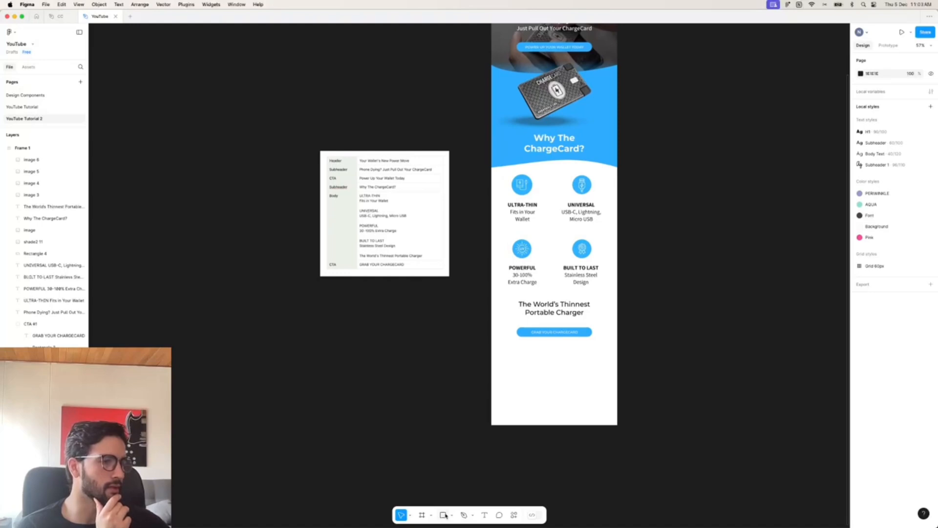
left_click(443, 514)
scroll(493, 354, "up", 2)
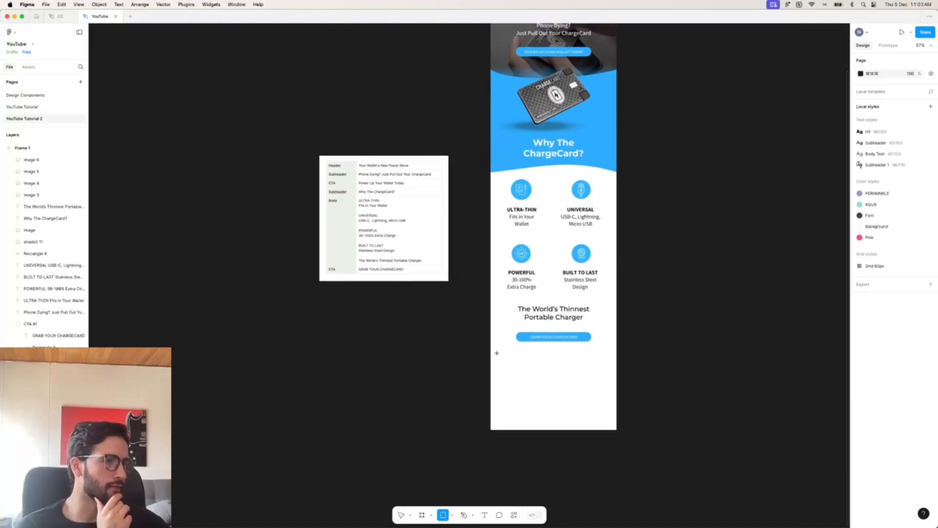
mouse_move(499, 359)
left_mouse_down()
mouse_move(578, 410)
mouse_move(605, 415)
left_mouse_up()
scroll(604, 414, "right", 1)
scroll(604, 415, "right", 3)
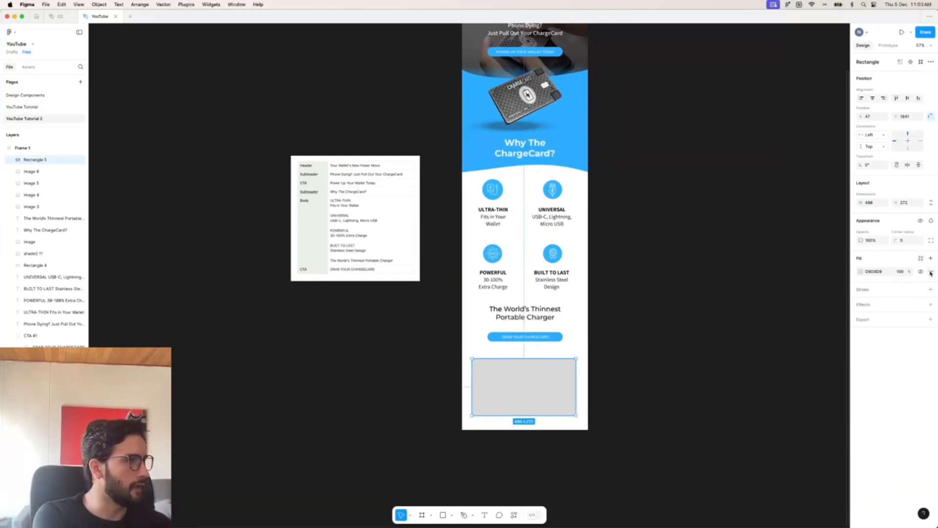
- Style the rectangle as an unfilled box with a black stroke of weight 2 and centre it horizontally in the frame
left_click(931, 289)
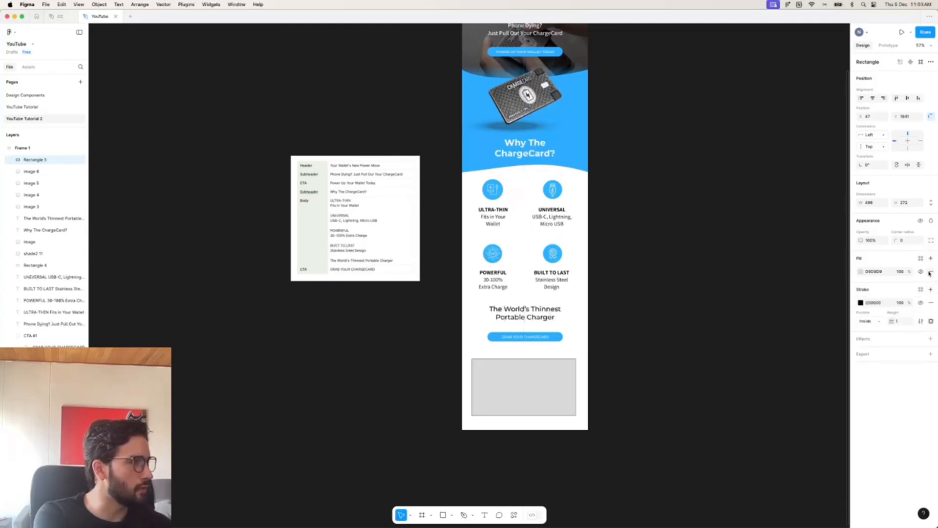
left_click(930, 272)
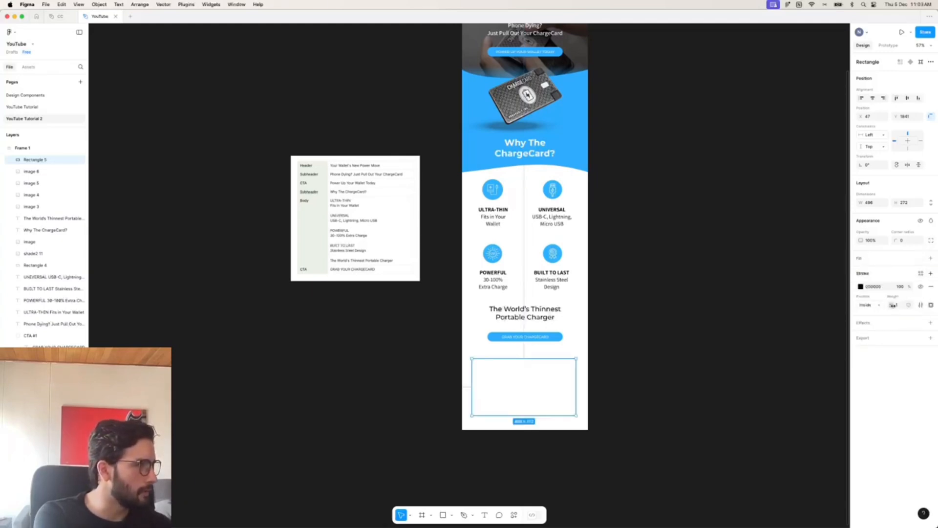
left_click_drag(892, 304, 897, 308)
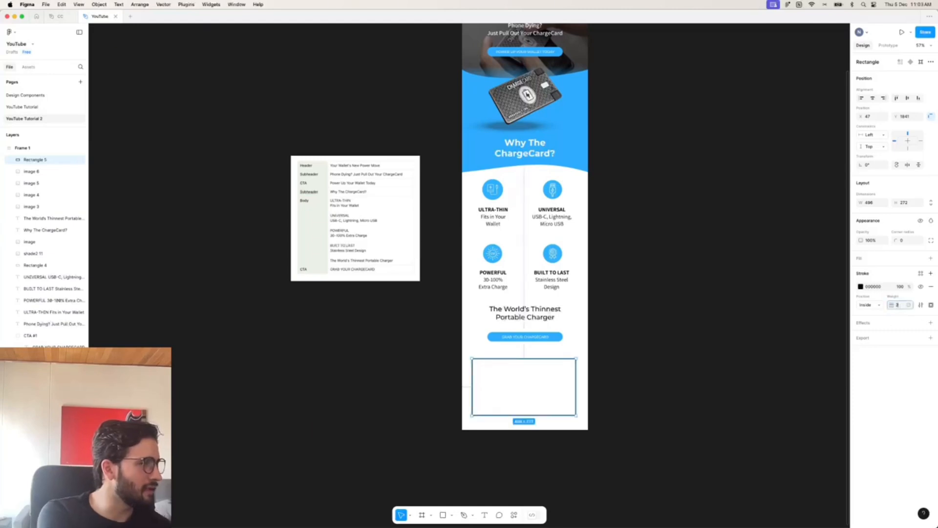
left_click(716, 381)
left_click(537, 359)
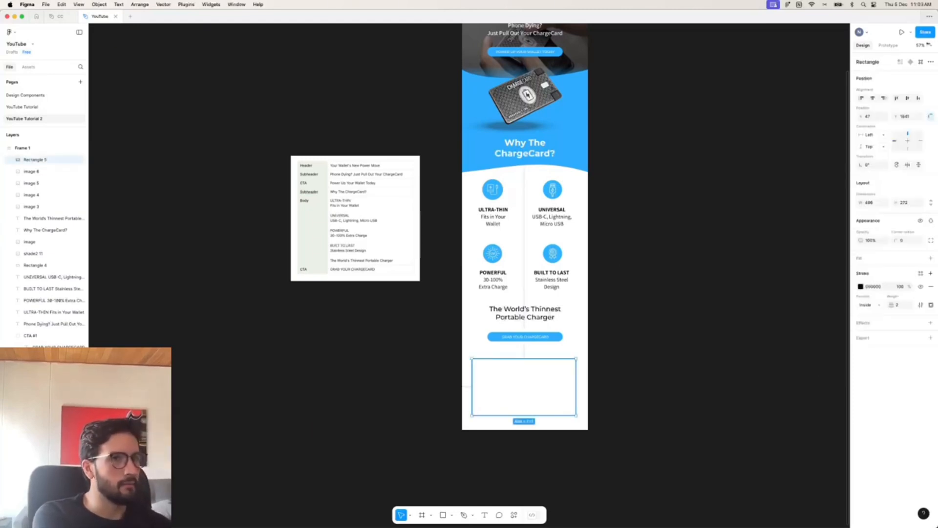
left_click(873, 99)
- Group the four feature icons with their texts and name the group "USPs"
left_click_drag(621, 184, 472, 285)
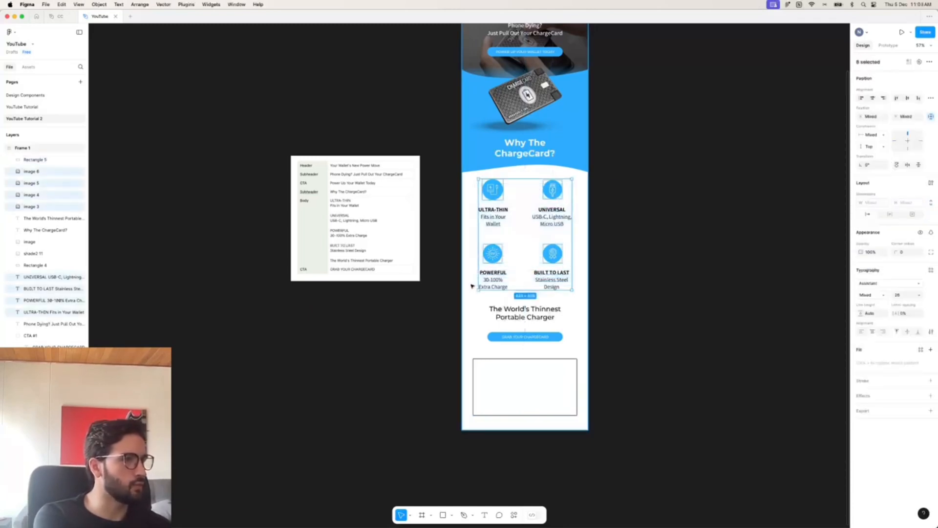
scroll(472, 286, "up", 2)
key("super+g")
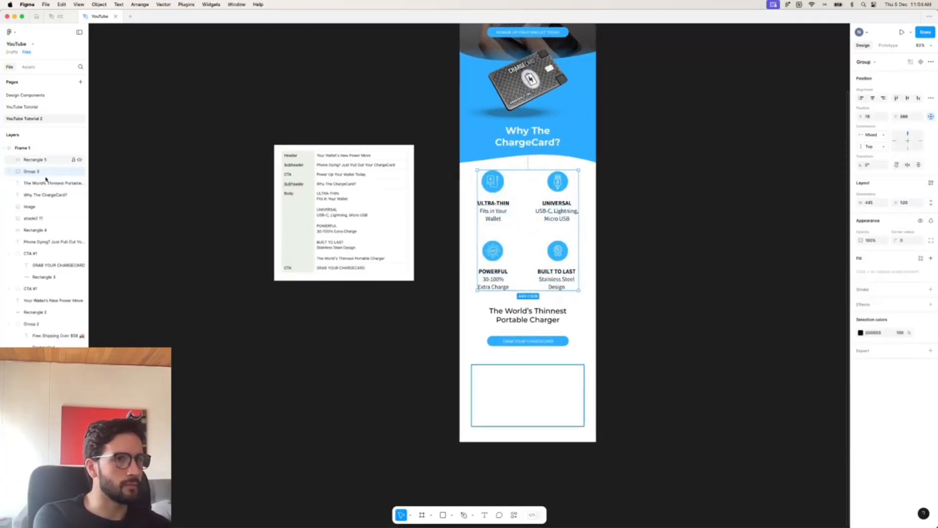
double_click(31, 172)
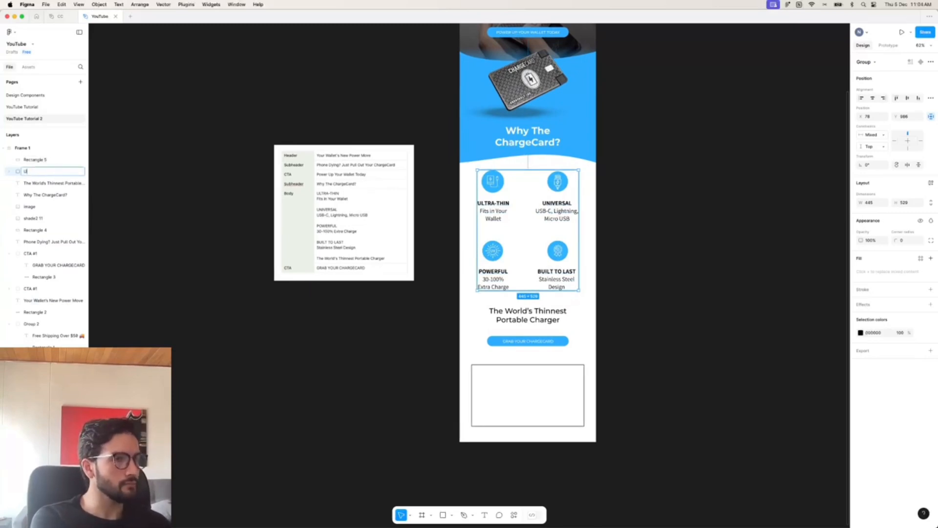
type("USPs")
key("Return")
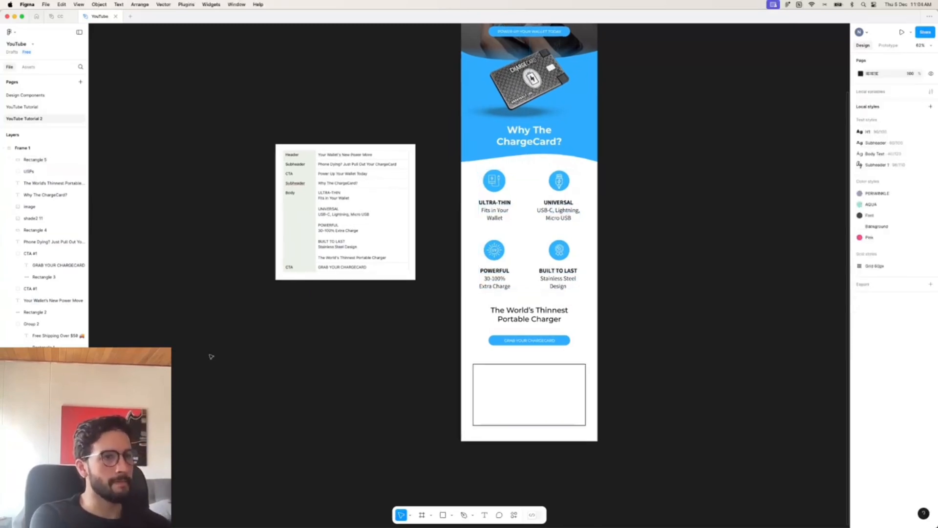
- Copy the enlarged photo of the "Amazing" review from the ChargeCard page in Chrome and paste it into the email frame in Figma
left_click(210, 356)
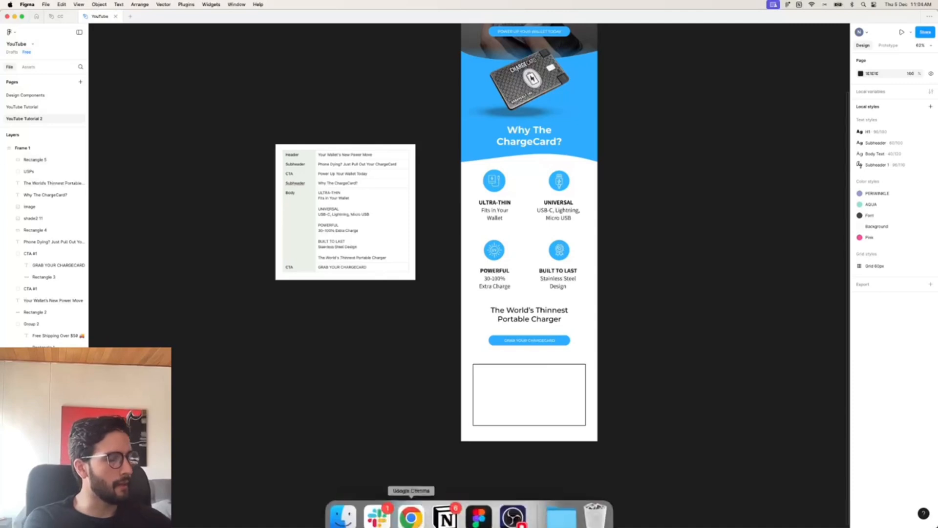
left_click(418, 516)
right_click(419, 277)
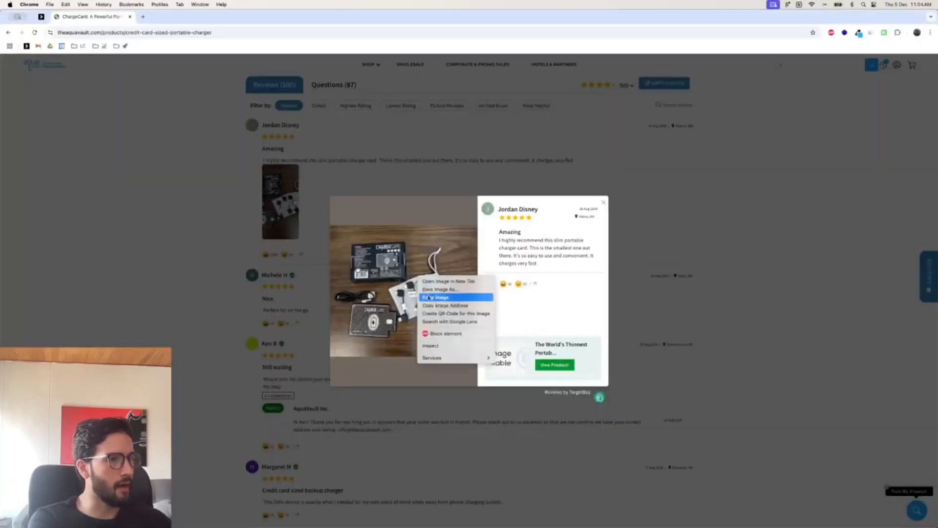
left_click(439, 298)
left_click(478, 516)
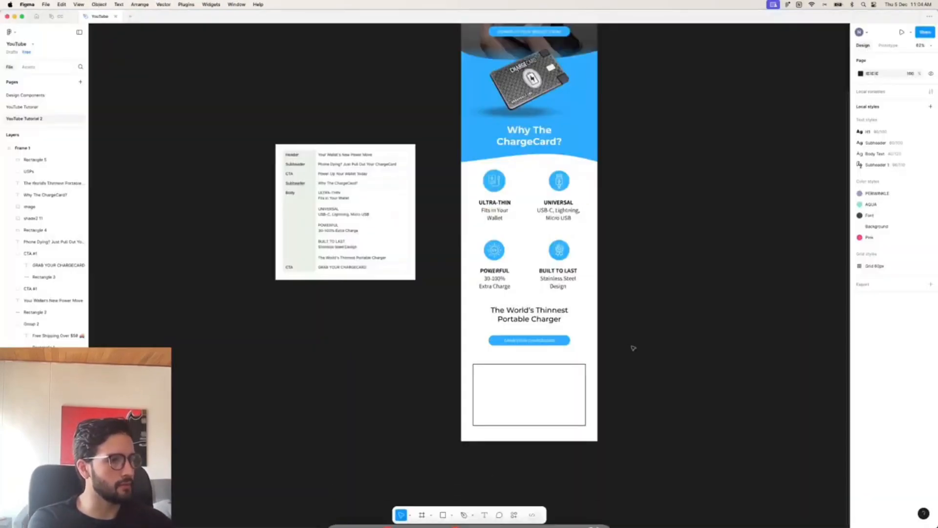
scroll(635, 348, "down", 3)
scroll(635, 347, "down", 1)
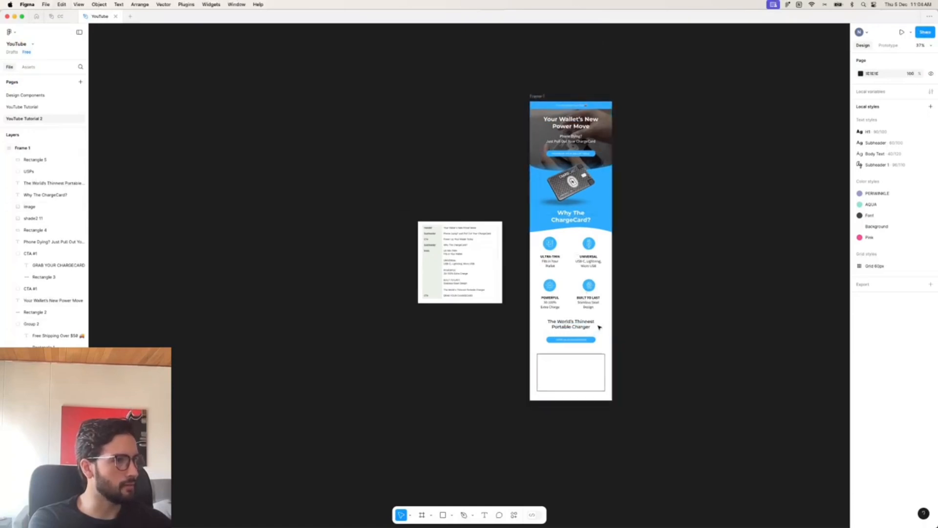
key("cmd+v")
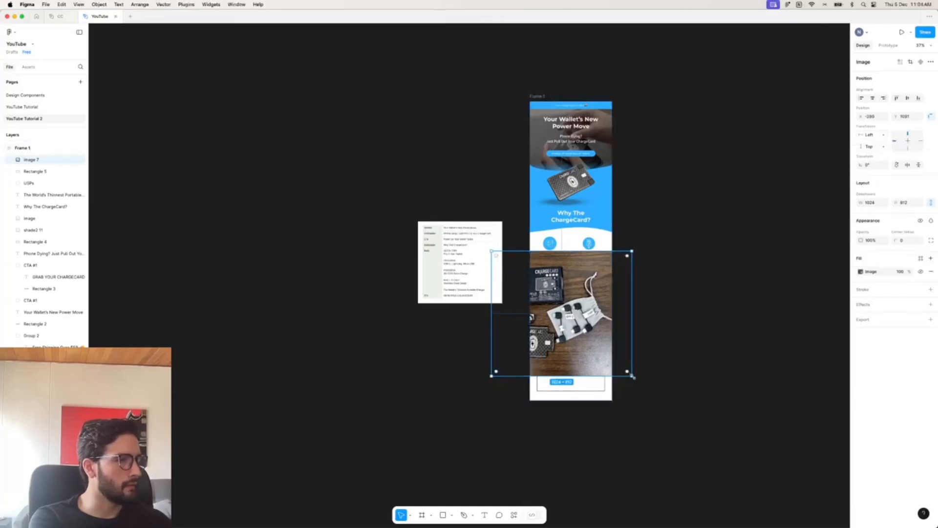
- Scale the pasted review photo down to about 305 by 272 px, matching the box's height and flush with its left edge
left_click_drag(633, 376, 613, 371)
scroll(614, 371, "up", 3)
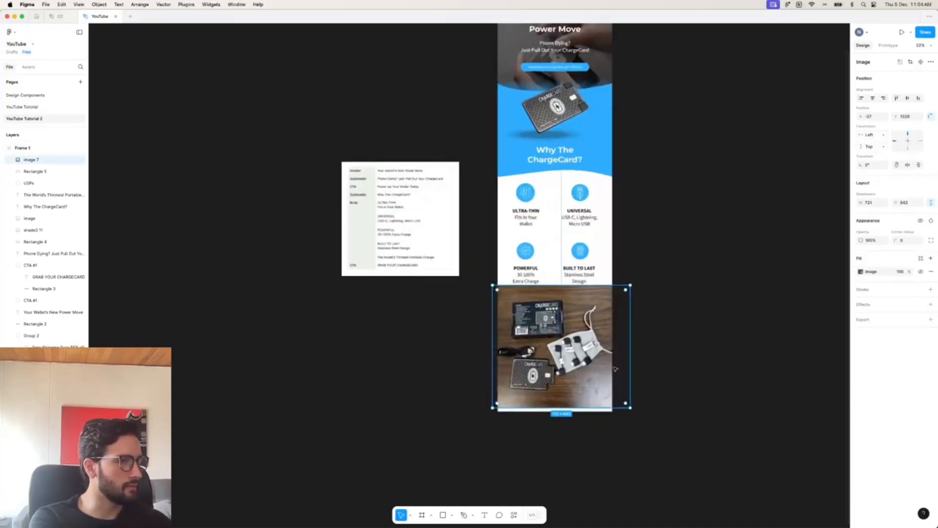
scroll(615, 369, "up", 5)
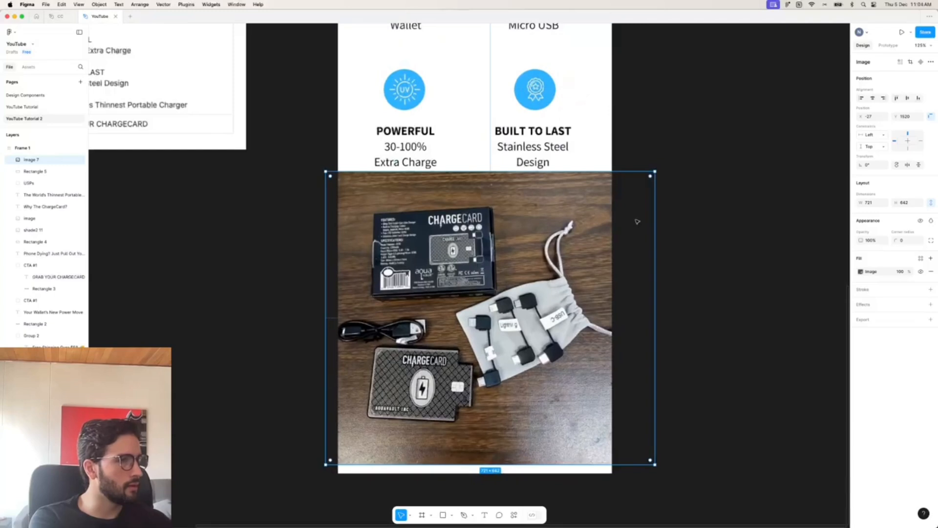
left_click_drag(655, 171, 494, 365)
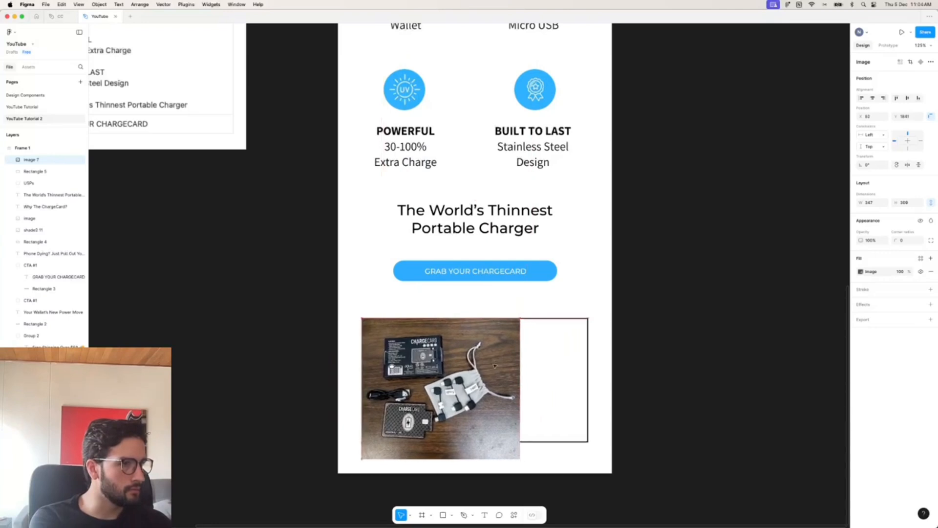
left_click_drag(520, 459, 501, 442)
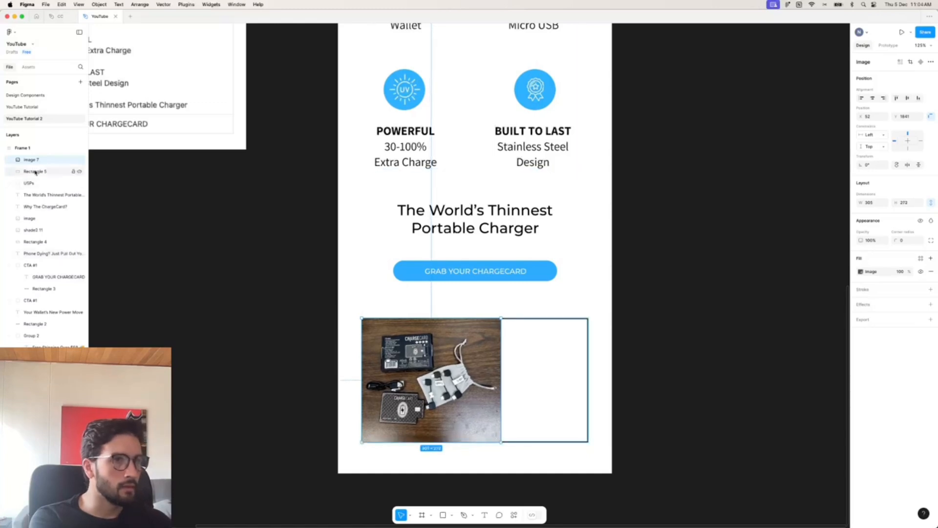
- Move the outlined rectangle above the review photo in the layer order
left_click_drag(36, 172, 39, 159)
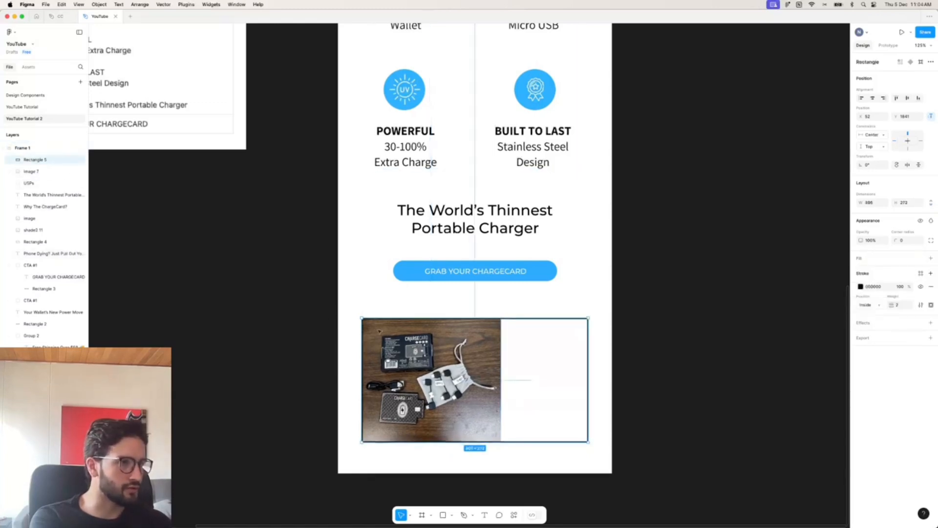
left_click(678, 355)
scroll(512, 384, "up", 4)
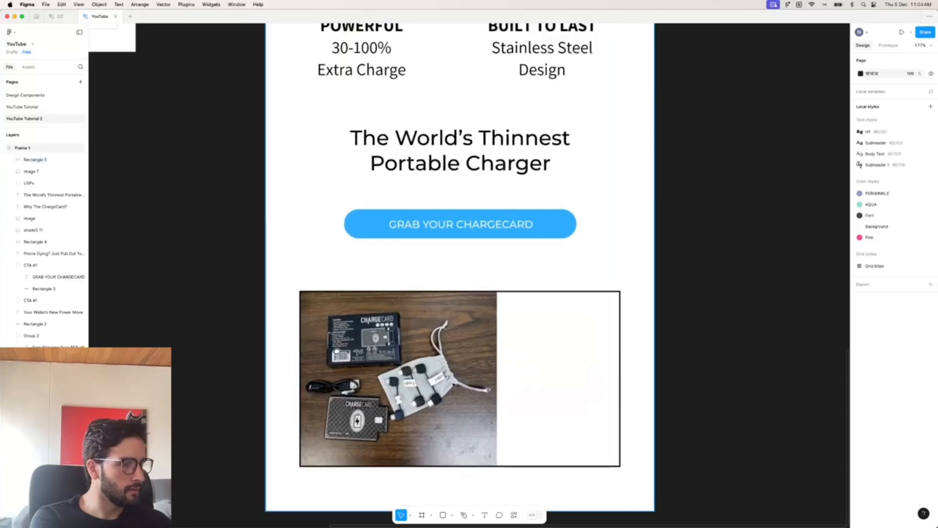
- Shift the review photo left to X 20, past the box's left edge, and set its image fill mode to Crop
left_click(450, 386)
left_click_drag(447, 385, 426, 385)
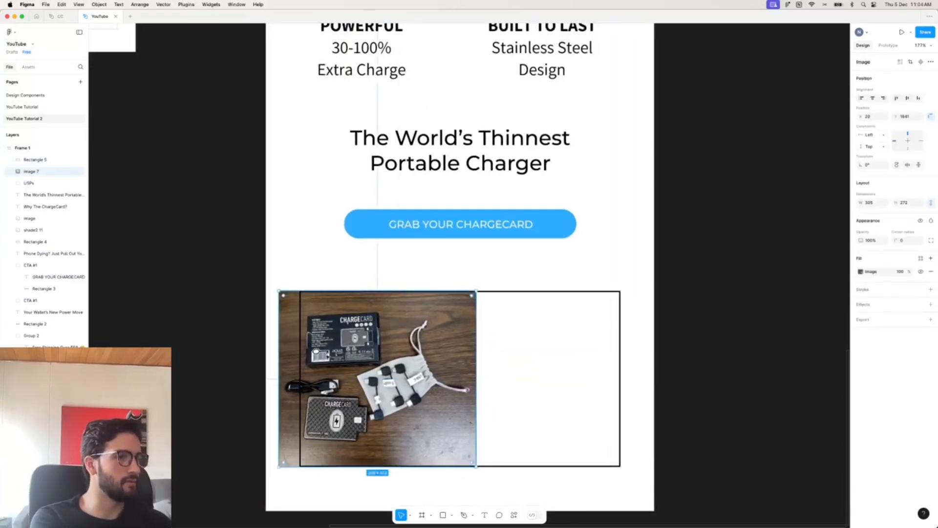
left_click(860, 272)
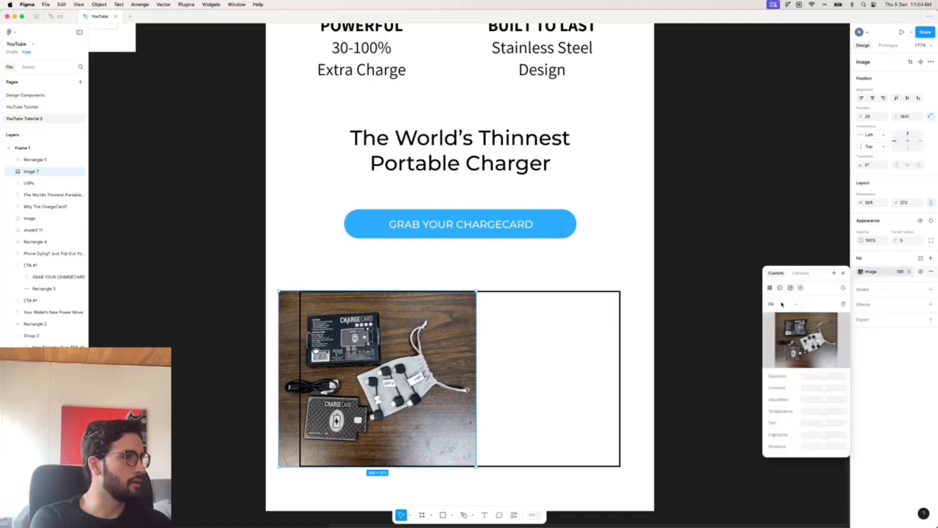
left_click(782, 304)
left_click(786, 322)
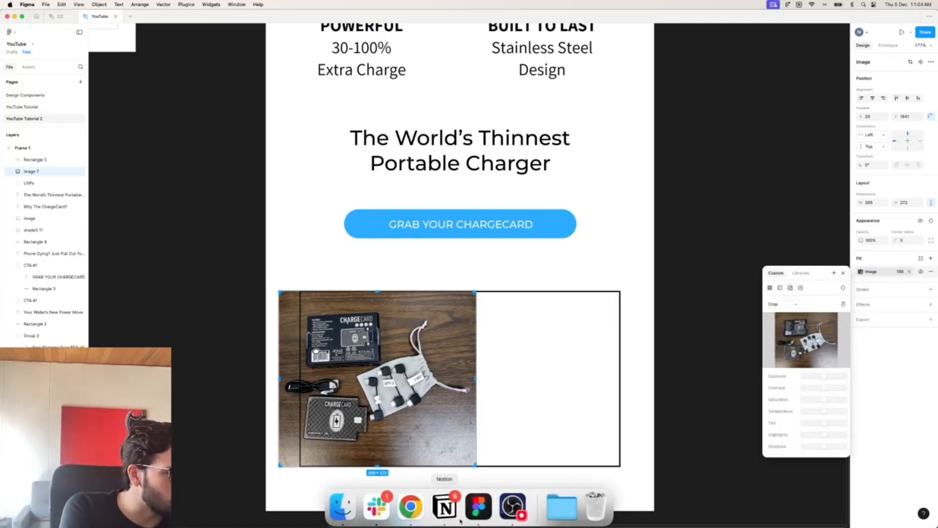
left_click(411, 508)
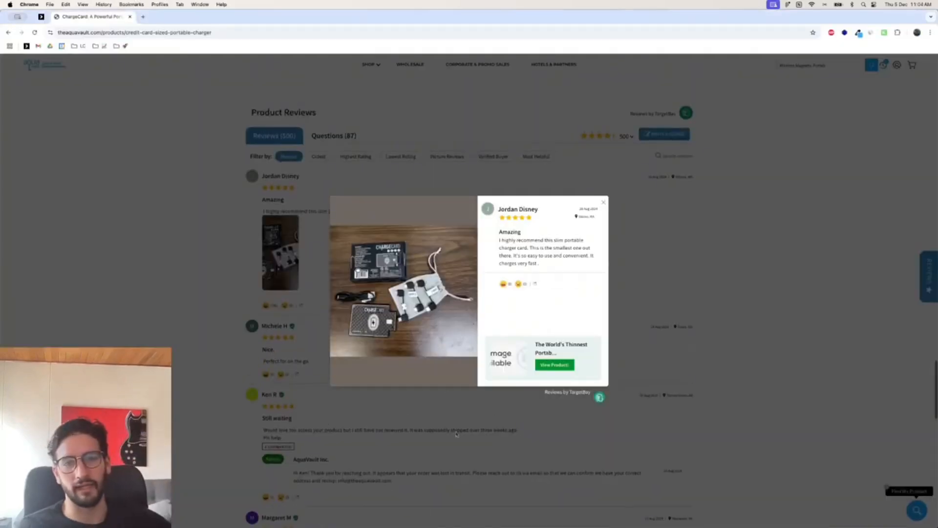
mouse_move(625, 517)
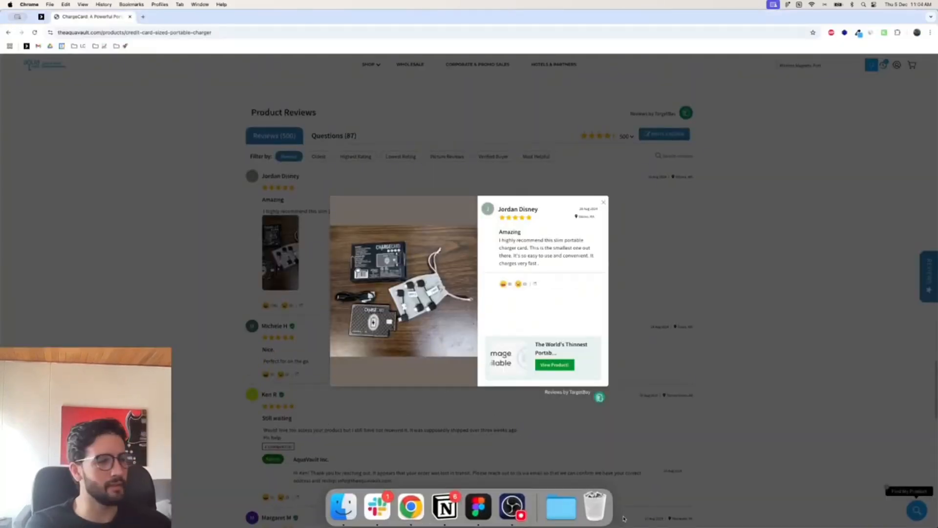
left_click(479, 507)
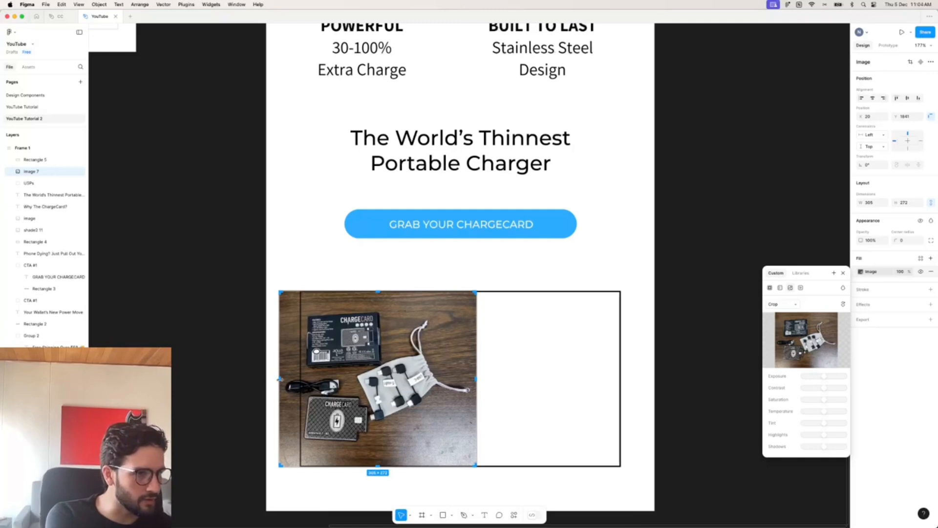
- Crop the review photo's left side flush with the box and its right side to a width of about 201 px
left_click_drag(280, 379, 300, 379)
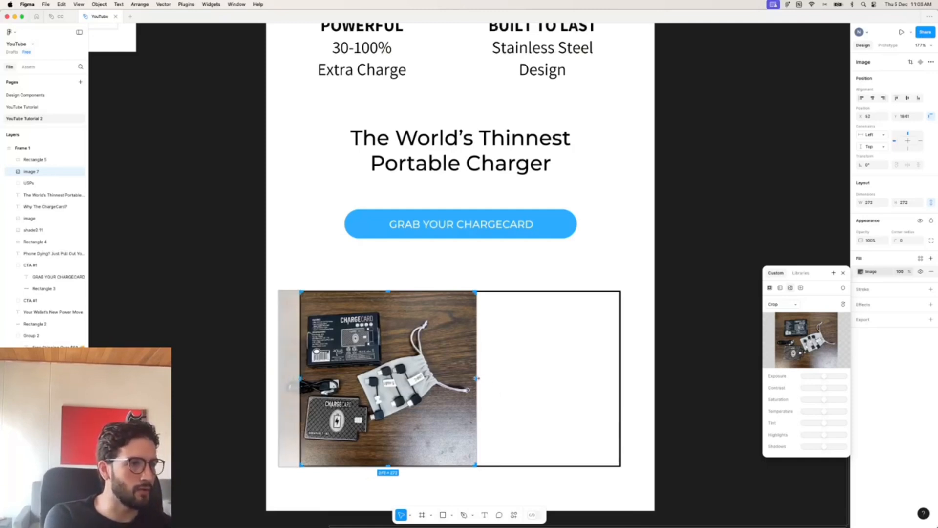
left_click_drag(462, 379, 430, 379)
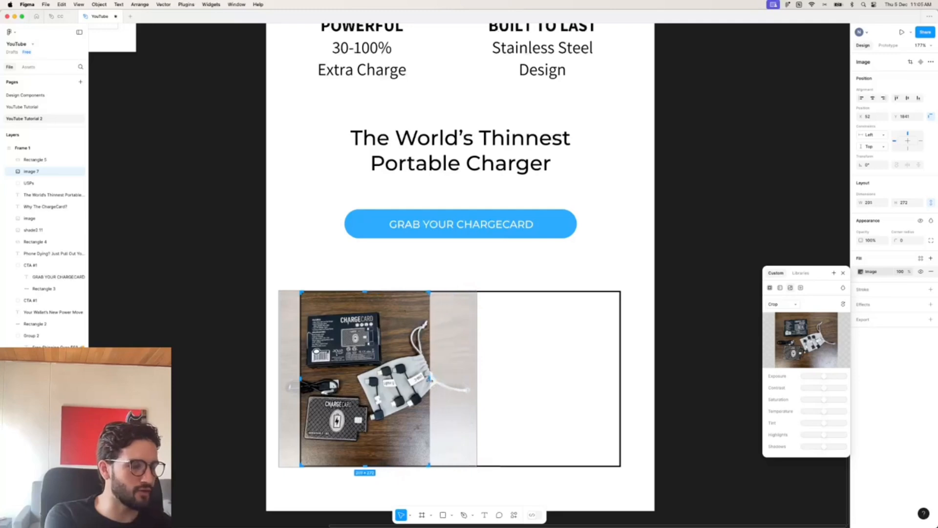
key("Return")
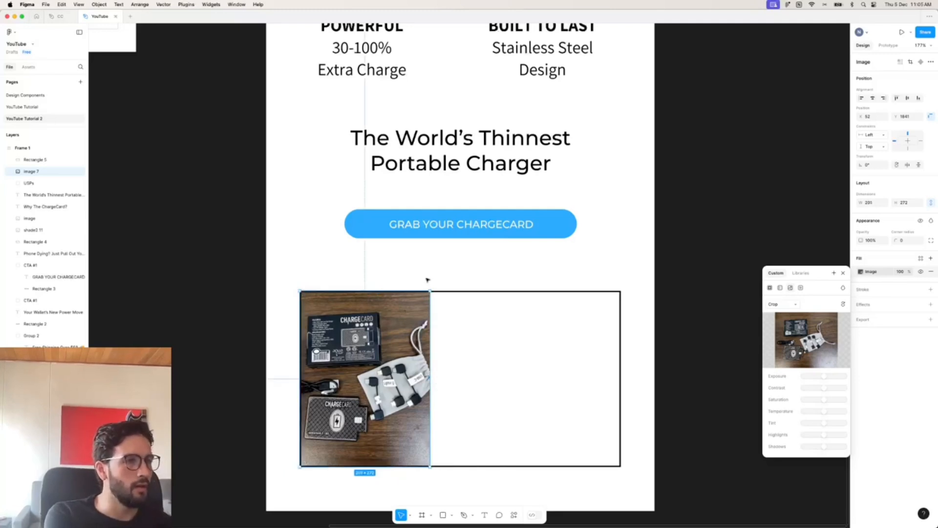
left_click(428, 279)
- Add a black inside stroke of weight 2 to the cropped review photo
scroll(356, 486, "up", 1)
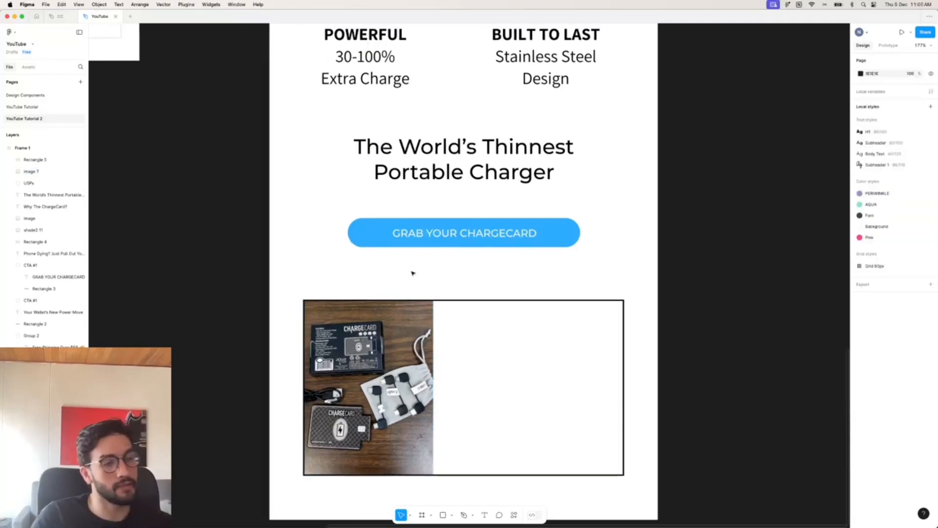
scroll(414, 293, "down", 1)
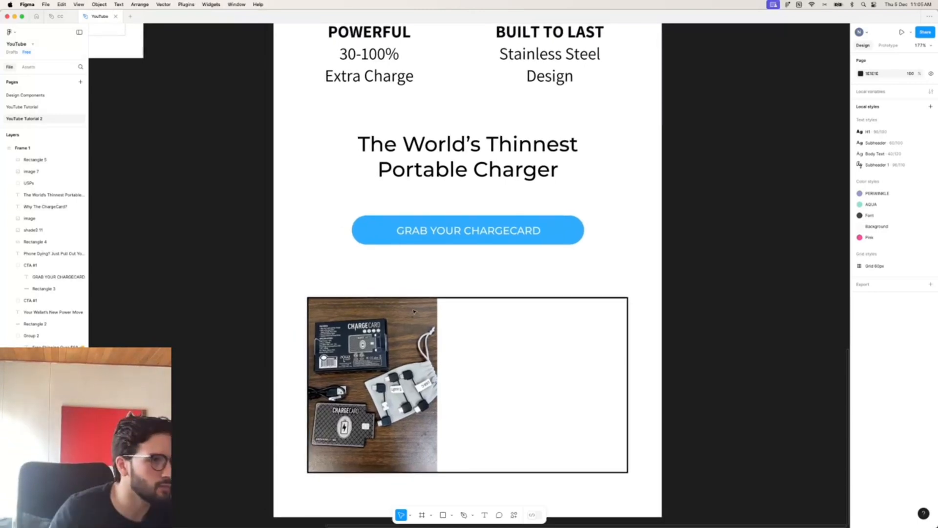
left_click(414, 311)
scroll(716, 279, "up", 1)
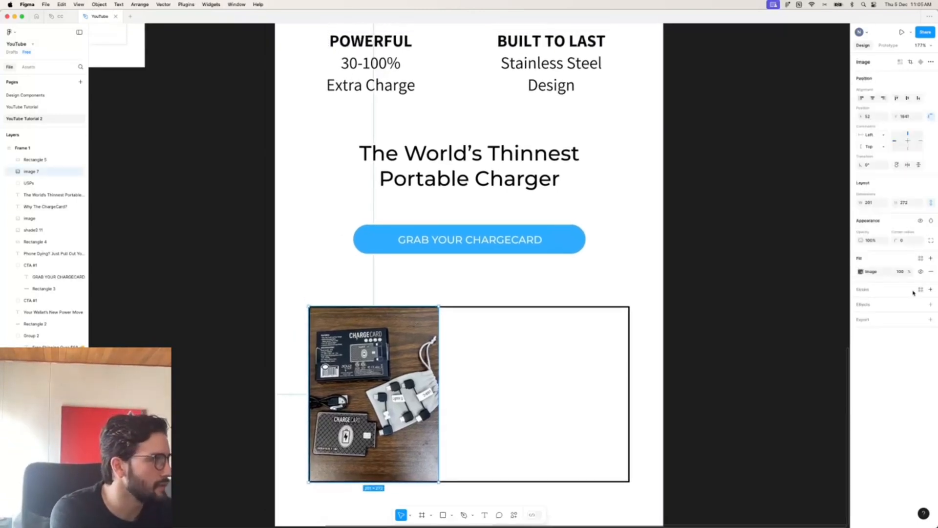
left_click(930, 290)
scroll(845, 328, "right", 1)
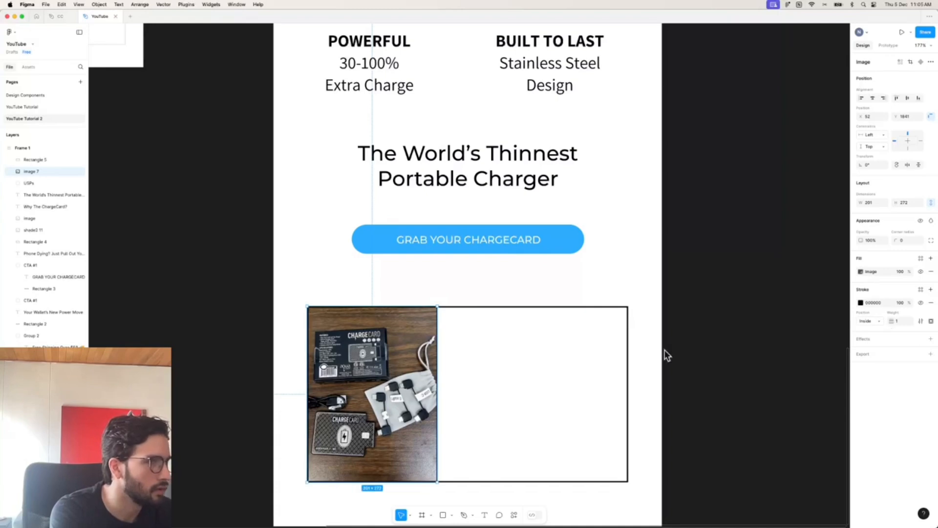
left_click(728, 325)
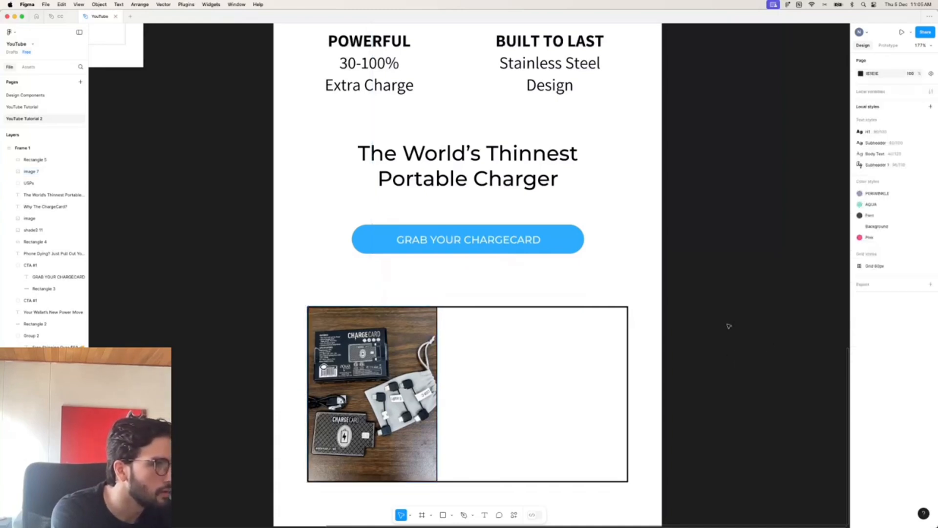
left_click(430, 357)
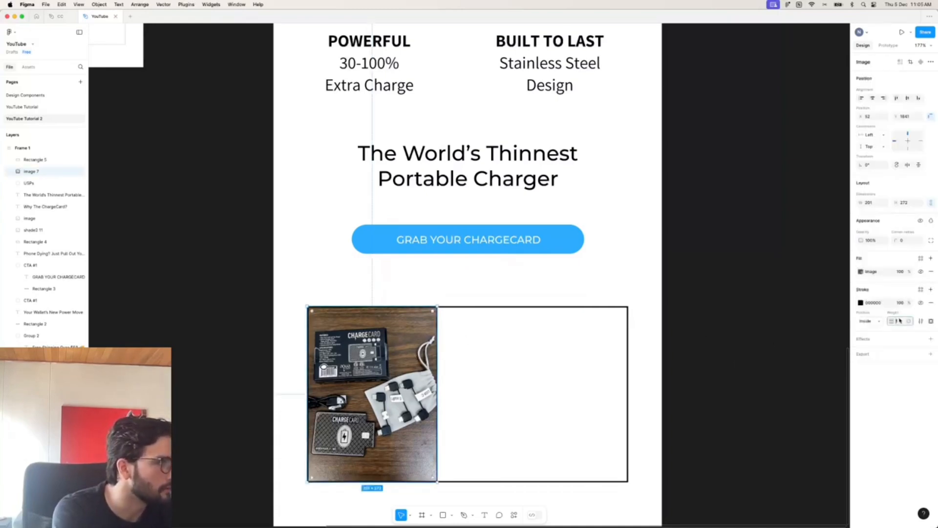
left_click(744, 286)
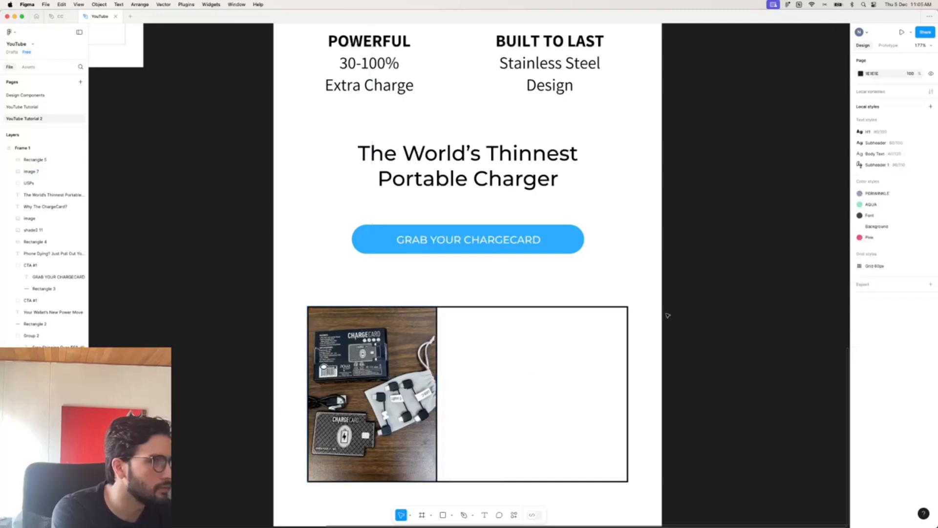
- Select the outlined box with its photo and move both up about 10 px, closer to the second button
scroll(482, 366, "down", 3)
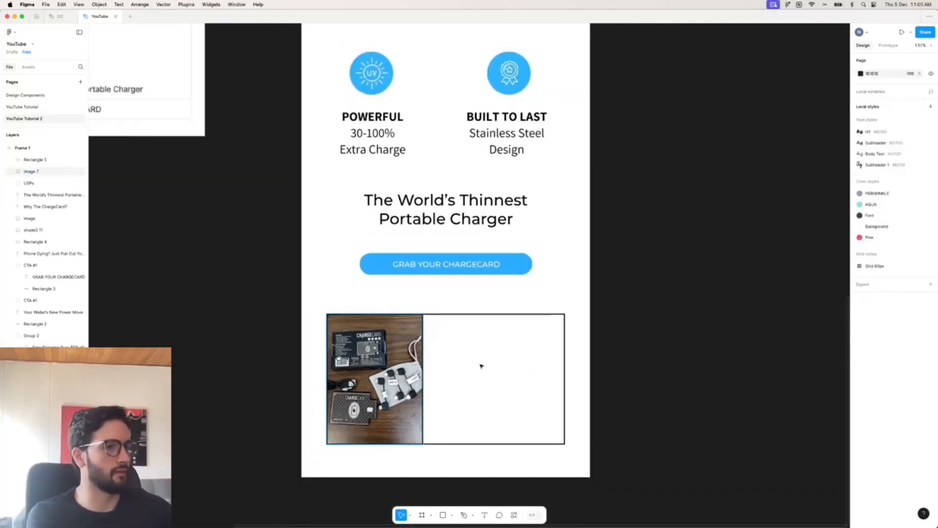
scroll(481, 366, "down", 2)
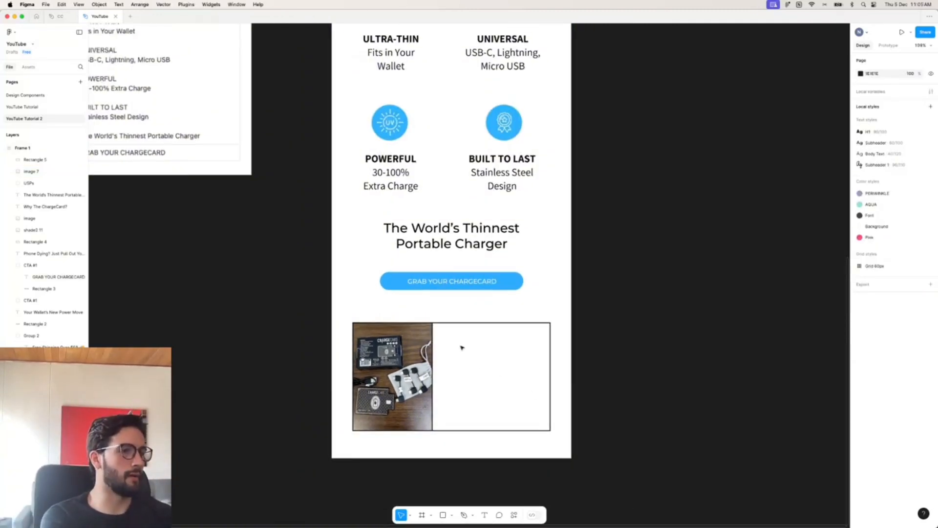
left_click_drag(501, 366, 592, 319)
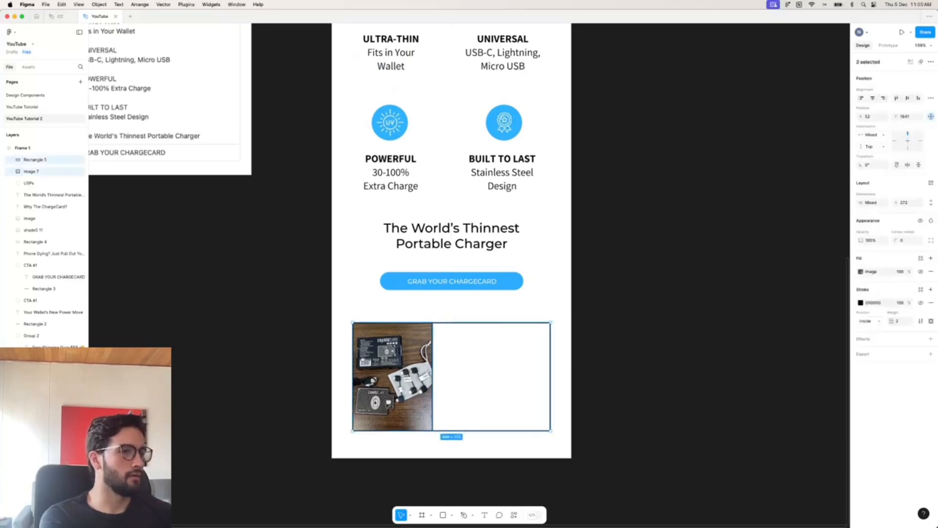
left_click_drag(399, 406, 398, 402)
left_click(648, 321)
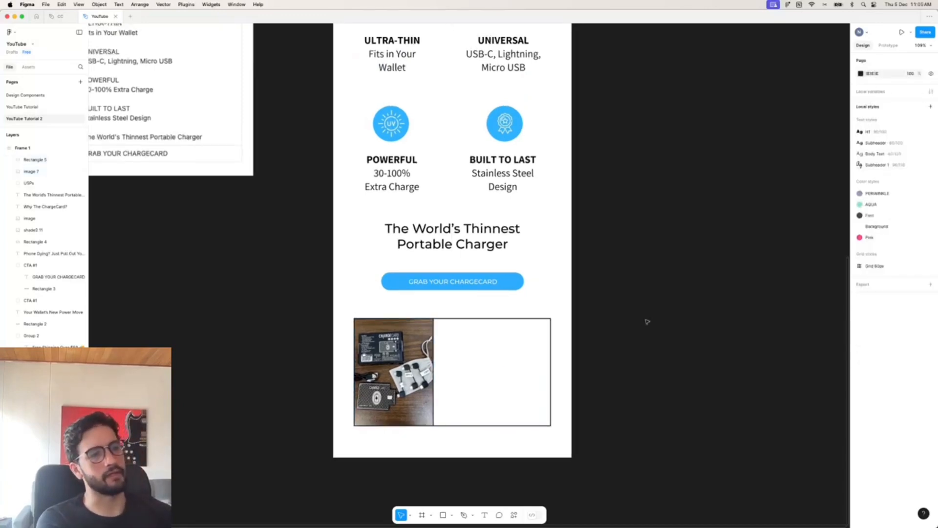
scroll(648, 320, "down", 2)
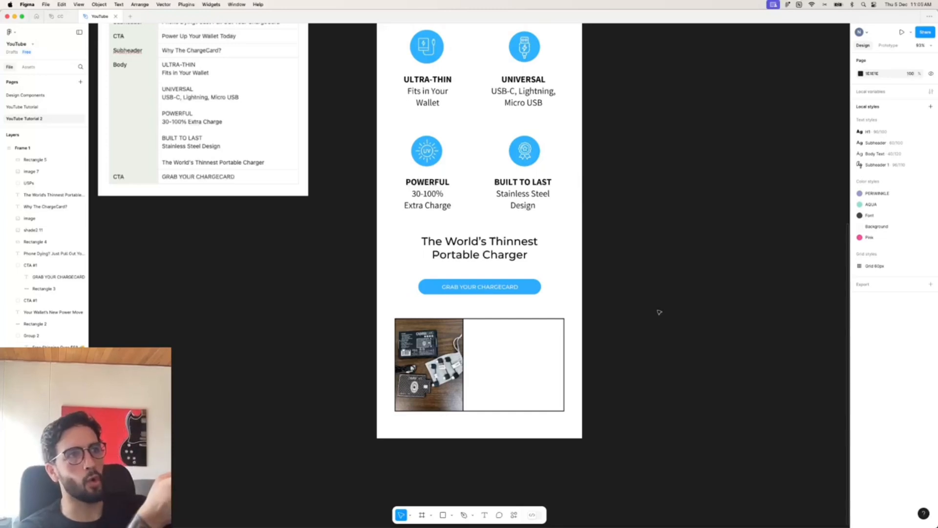
scroll(660, 312, "left", 1)
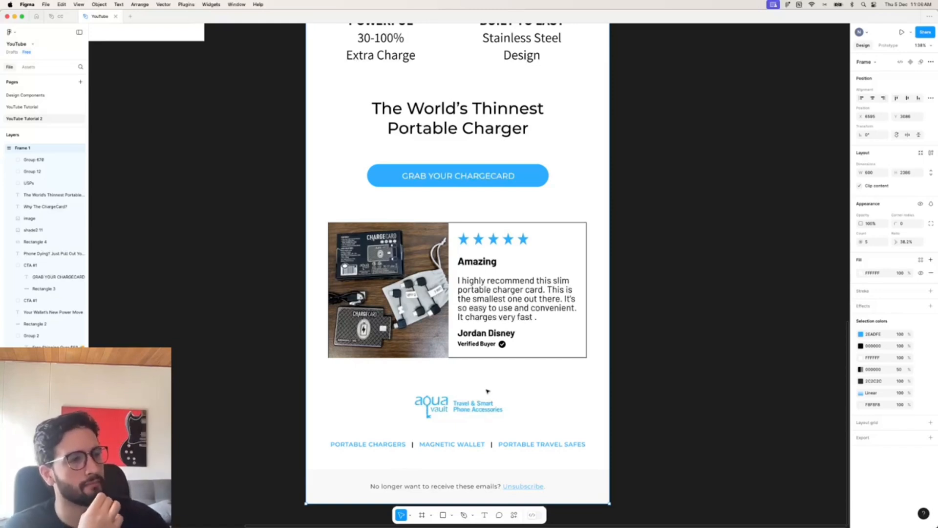
scroll(698, 377, "up", 1)
left_click(567, 283)
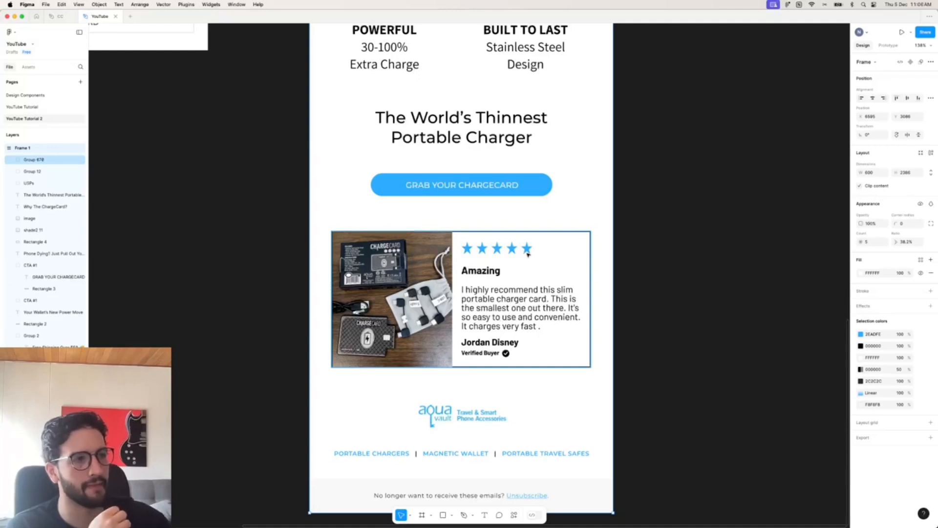
scroll(527, 254, "right", 3)
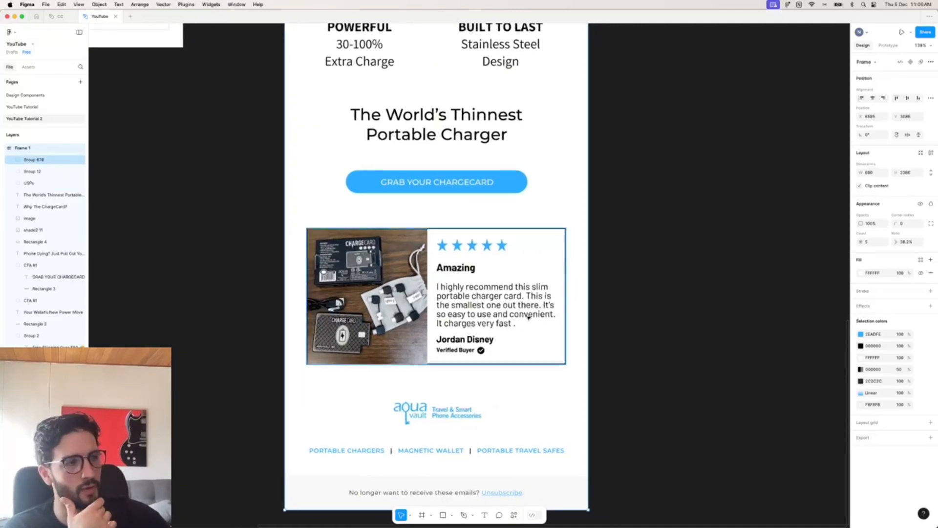
- Look over the whole email from the free-shipping banner down to the footer
scroll(528, 317, "down", 2)
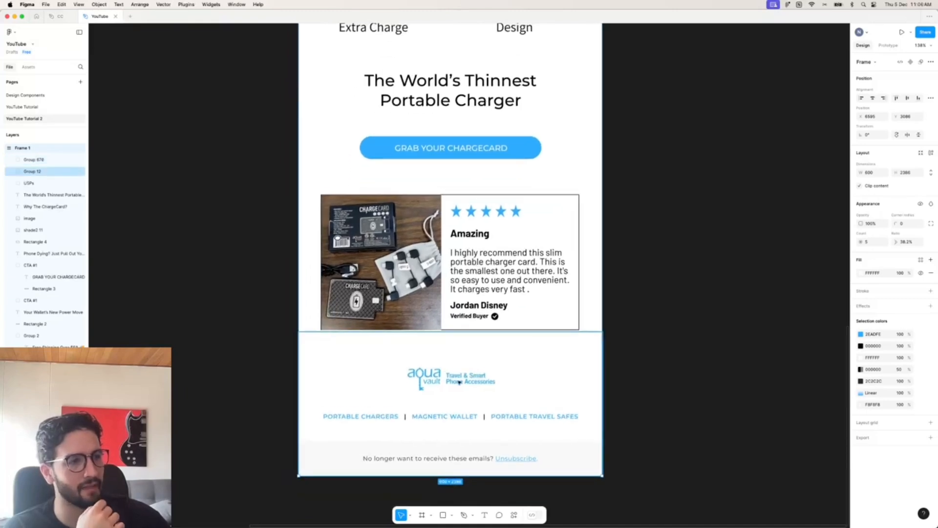
scroll(523, 380, "up", 10)
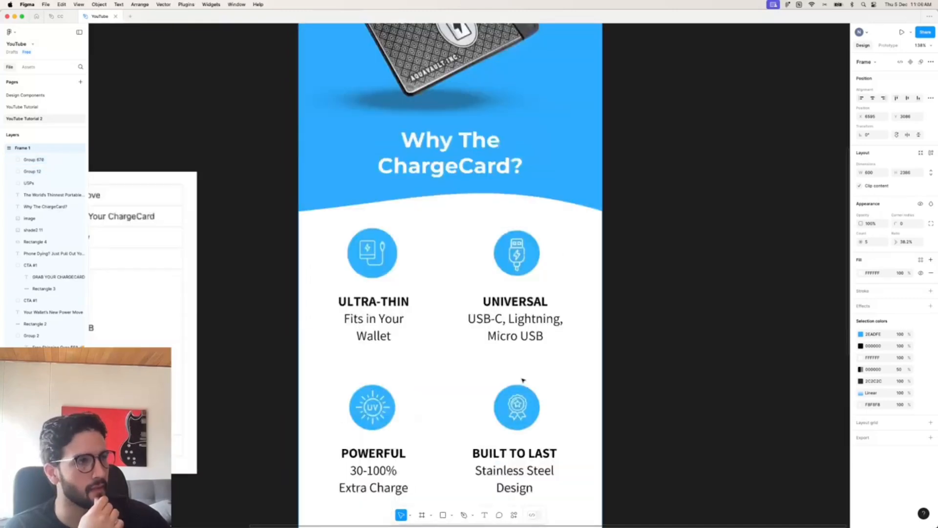
scroll(523, 381, "up", 5)
scroll(522, 380, "up", 4)
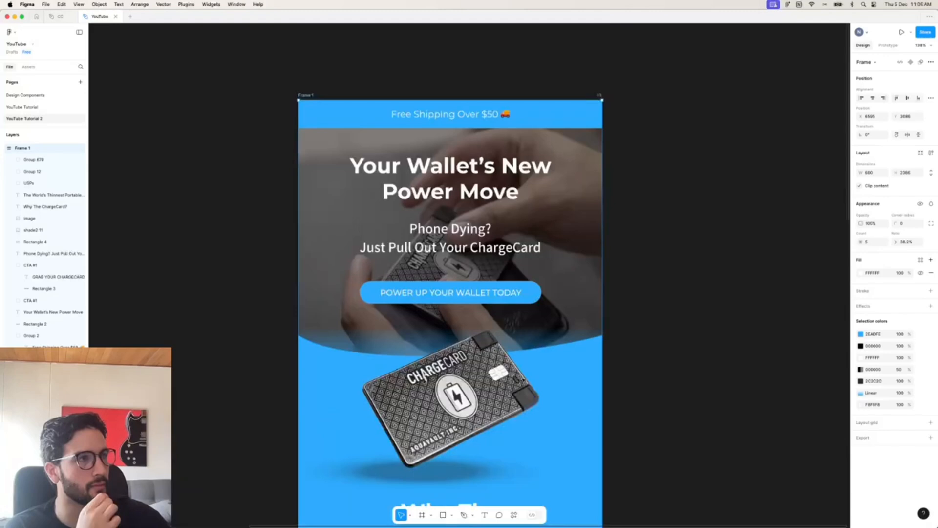
scroll(523, 381, "down", 15)
scroll(523, 380, "down", 5)
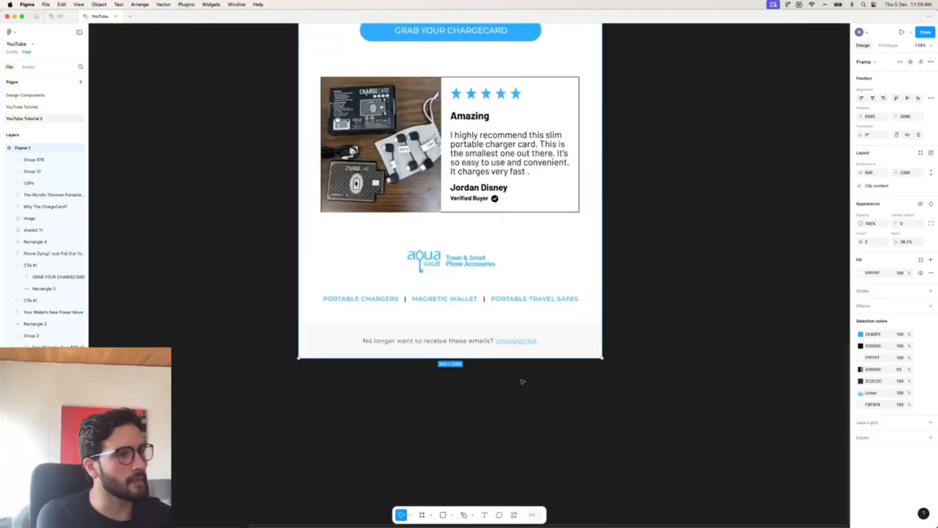
scroll(523, 381, "down", 2)
scroll(524, 381, "up", 5)
scroll(525, 380, "down", 2)
scroll(525, 380, "up", 5)
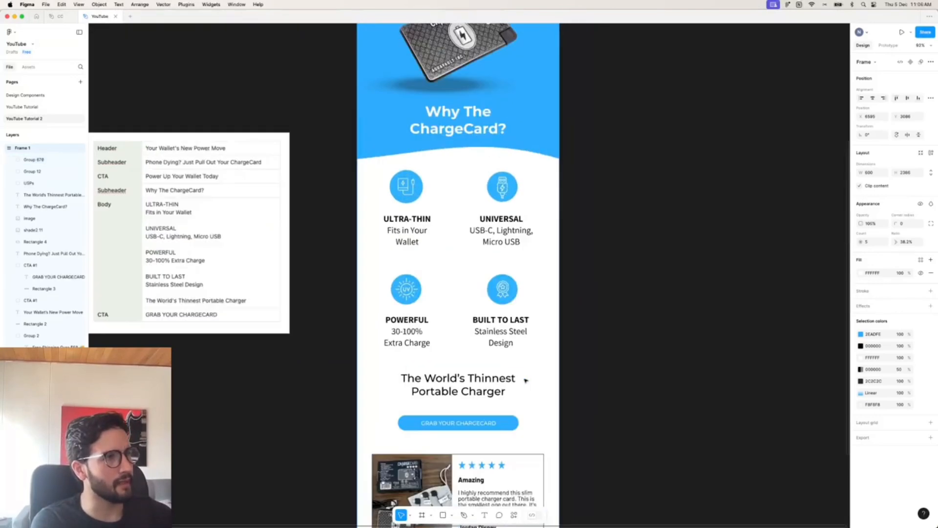
scroll(526, 381, "down", 8)
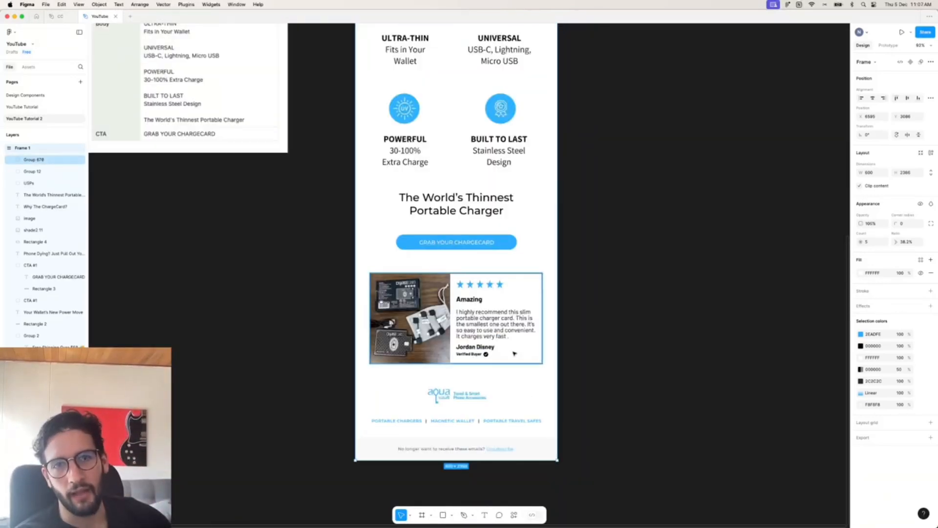
- Examine the footer's logo, category links and unsubscribe line, as well as the overall layout of the email
scroll(514, 353, "left", 2)
left_click(634, 350)
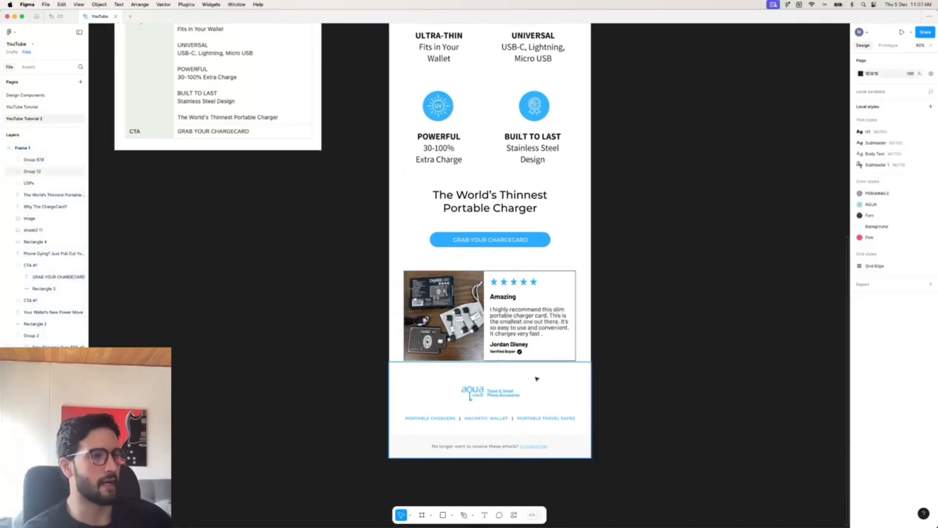
left_click_drag(620, 382, 469, 448)
left_click(643, 393)
scroll(537, 382, "down", 3)
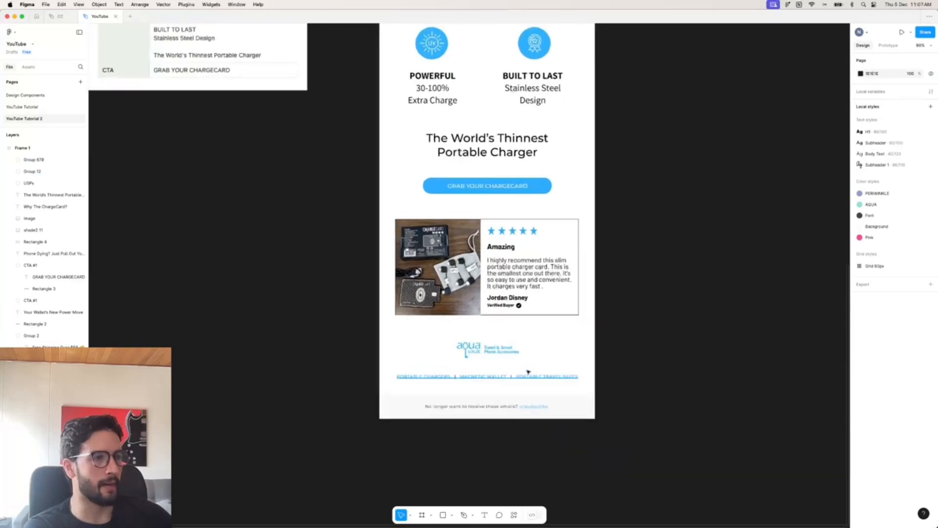
scroll(449, 362, "up", 3)
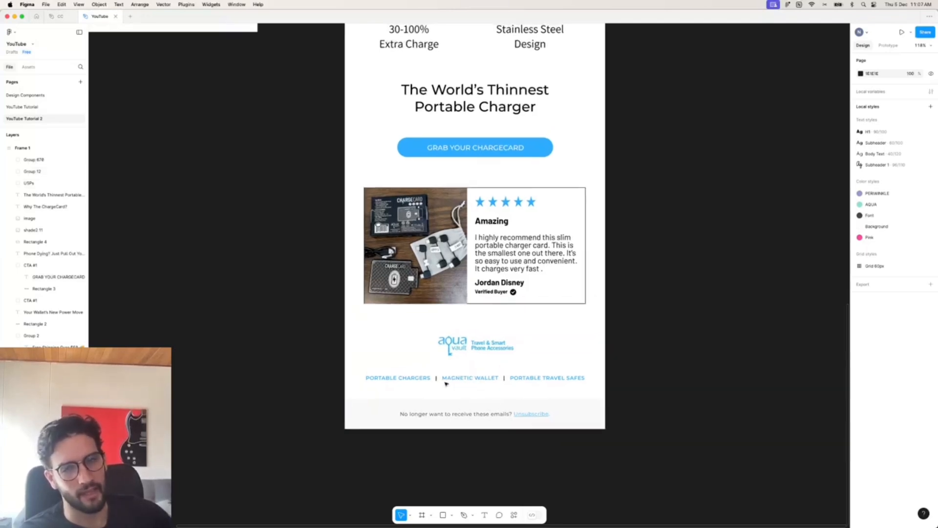
scroll(447, 383, "right", 1)
scroll(453, 379, "down", 2)
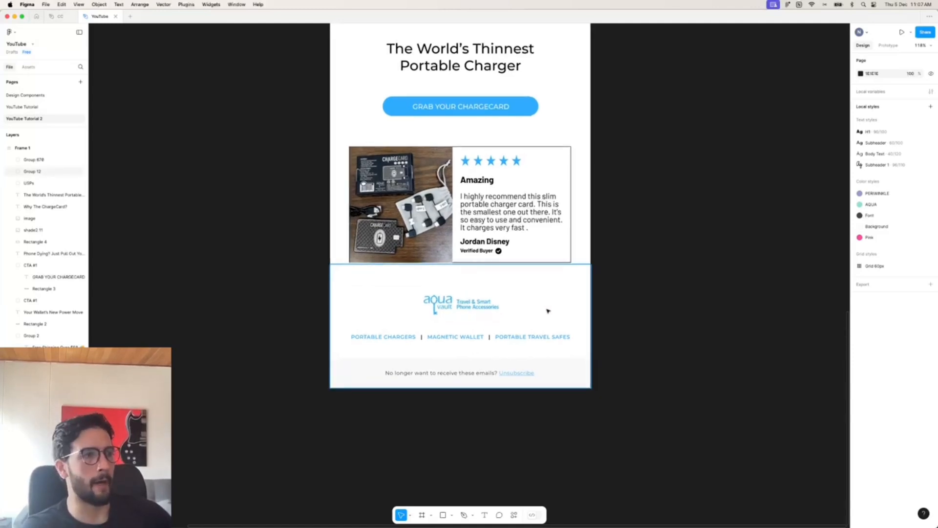
scroll(555, 309, "down", 5)
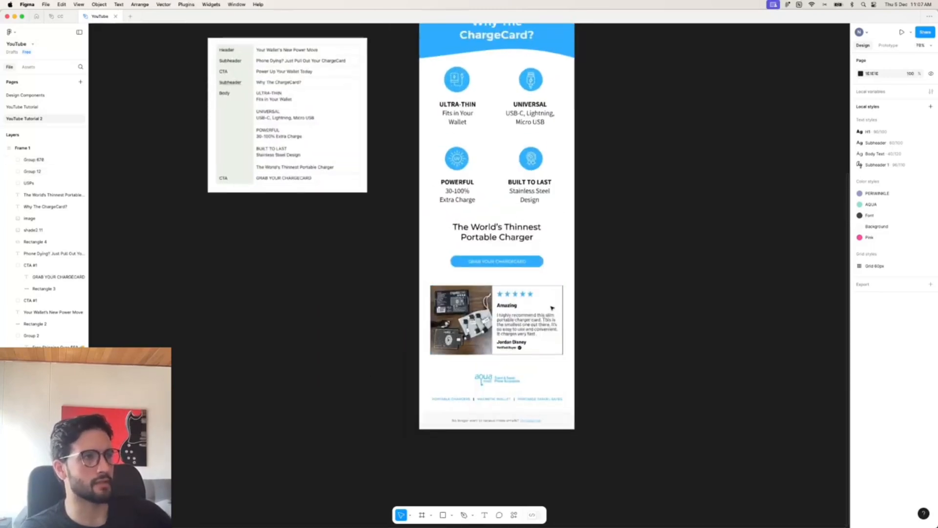
scroll(554, 306, "down", 2)
scroll(555, 303, "down", 4)
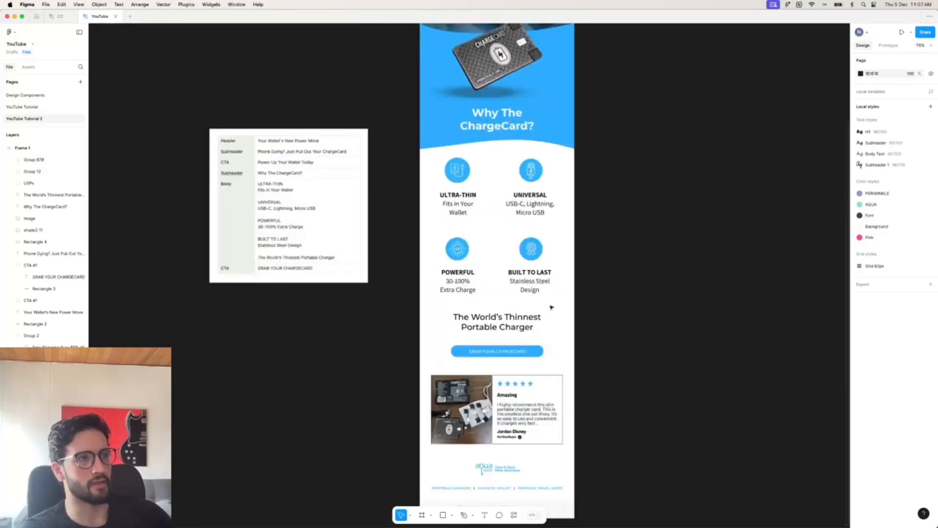
scroll(551, 308, "down", 2)
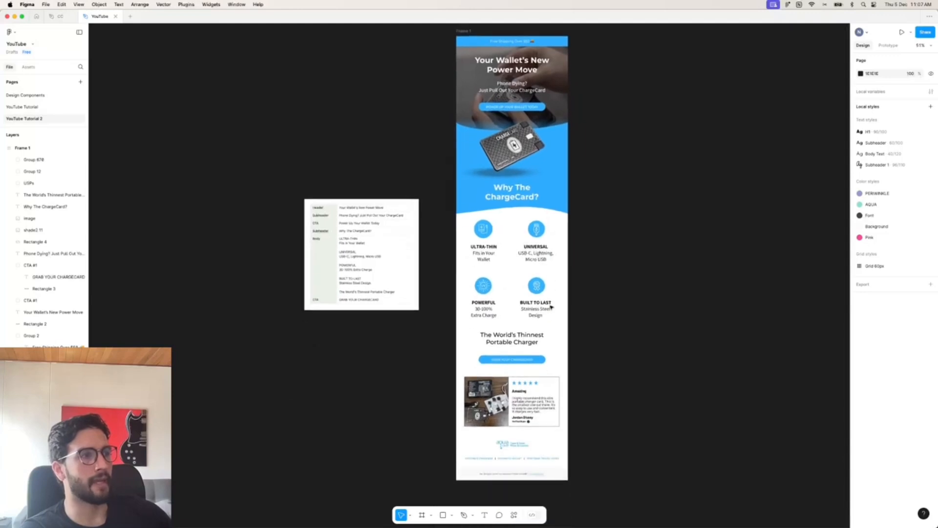
scroll(551, 306, "down", 1)
scroll(551, 306, "up", 1)
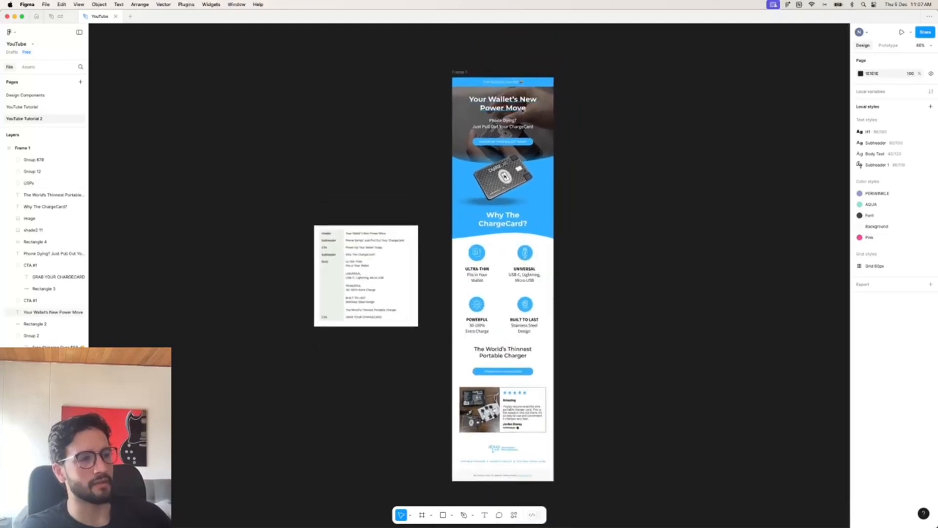
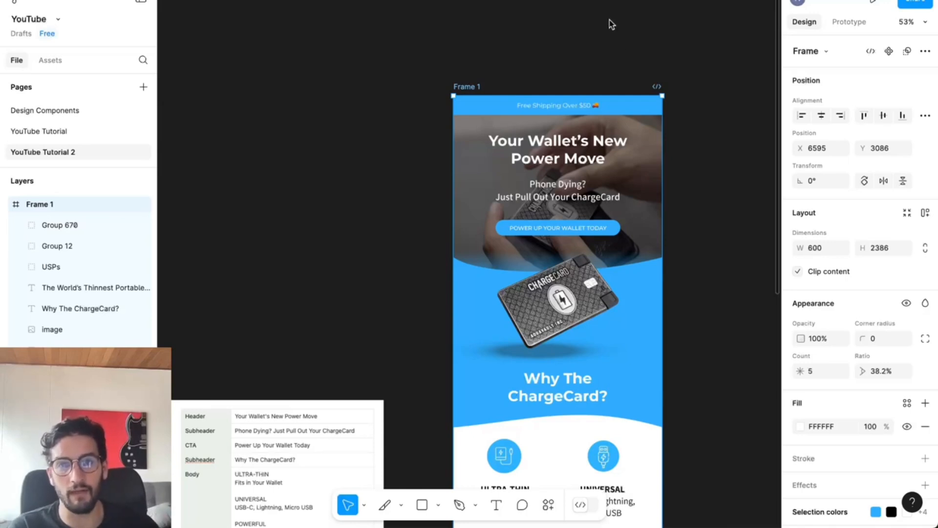
left_click(384, 505)
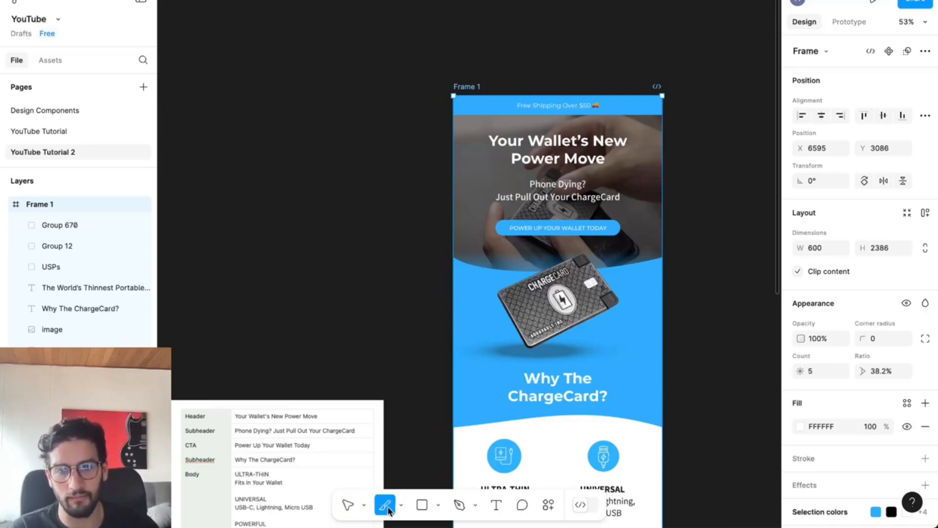
scroll(488, 95, "up", 3)
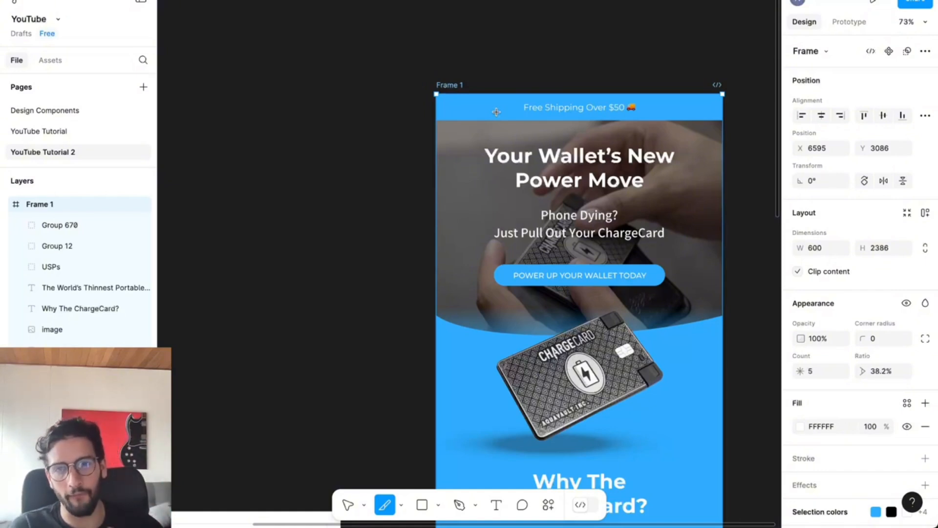
scroll(660, 290, "right", 2)
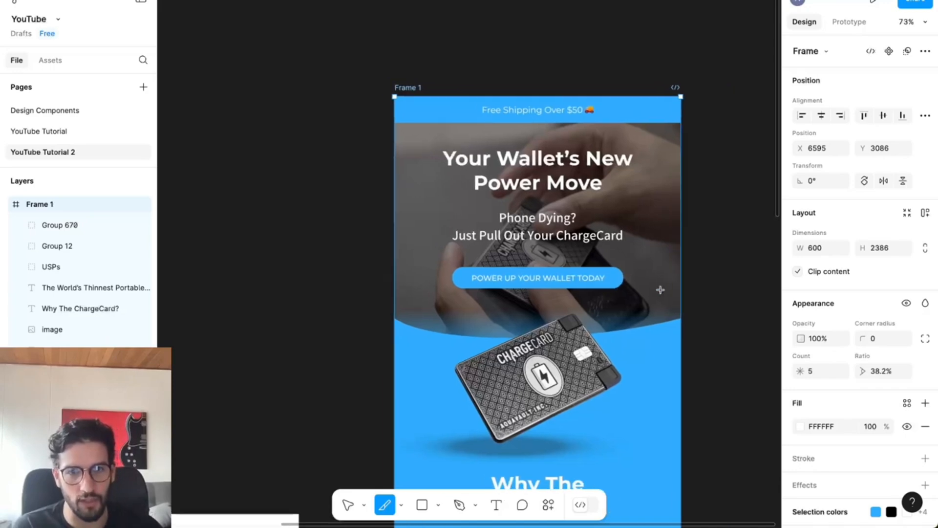
scroll(660, 290, "down", 12)
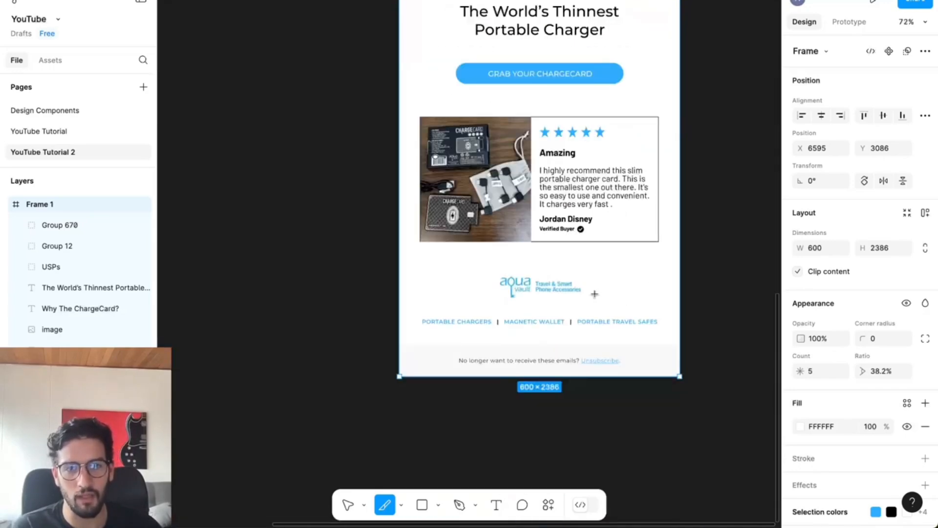
scroll(594, 293, "up", 5)
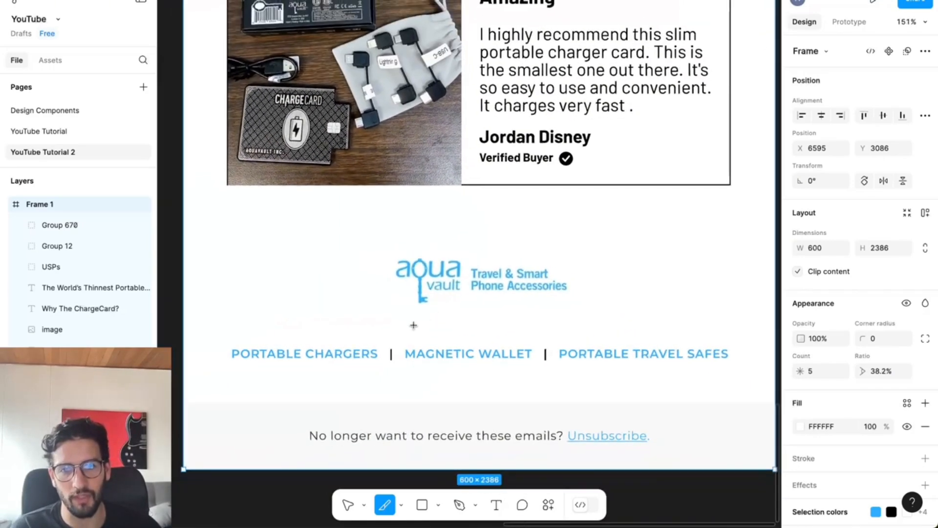
left_click_drag(344, 371, 511, 371)
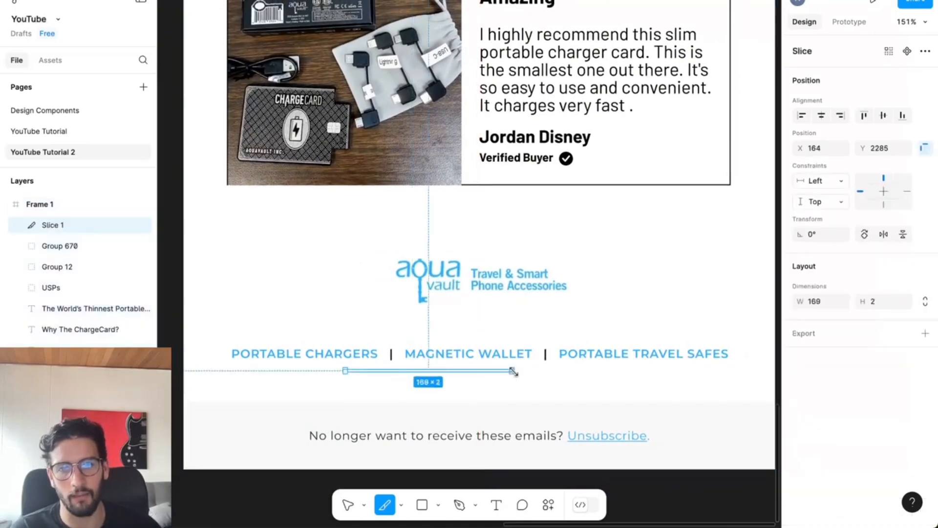
scroll(517, 453, "right", 1)
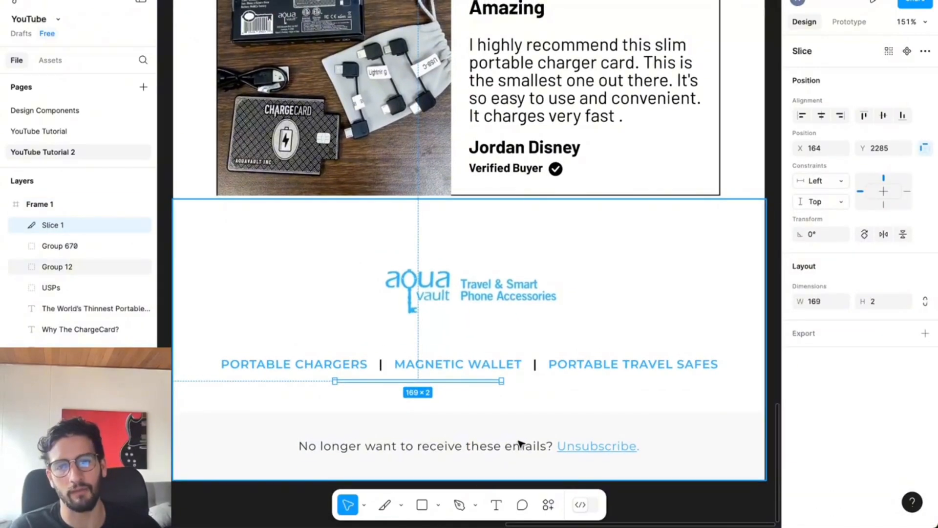
key("ctrl+z")
- Draw a full-width slice of 600 × 402 px from the email's upper edge to just below the first button
scroll(523, 439, "down", 3)
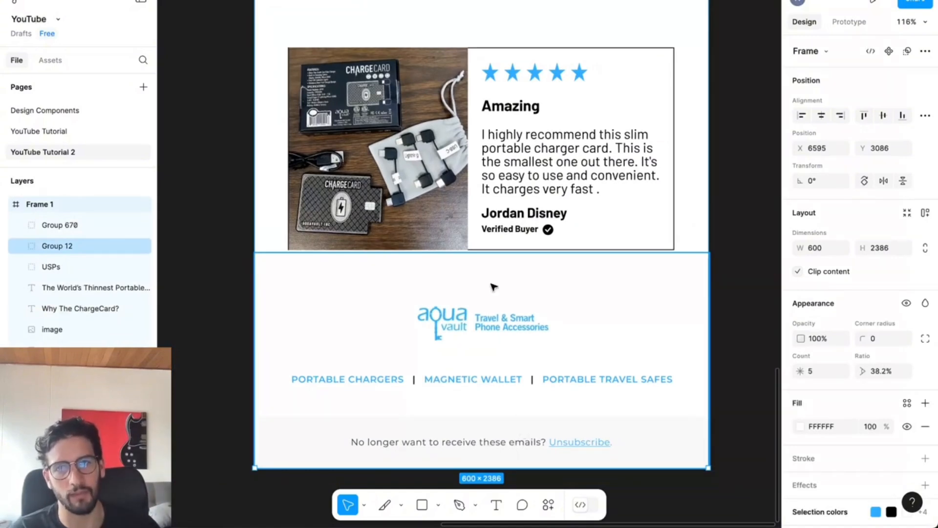
scroll(491, 283, "down", 6)
scroll(491, 284, "up", 10)
scroll(490, 283, "up", 2)
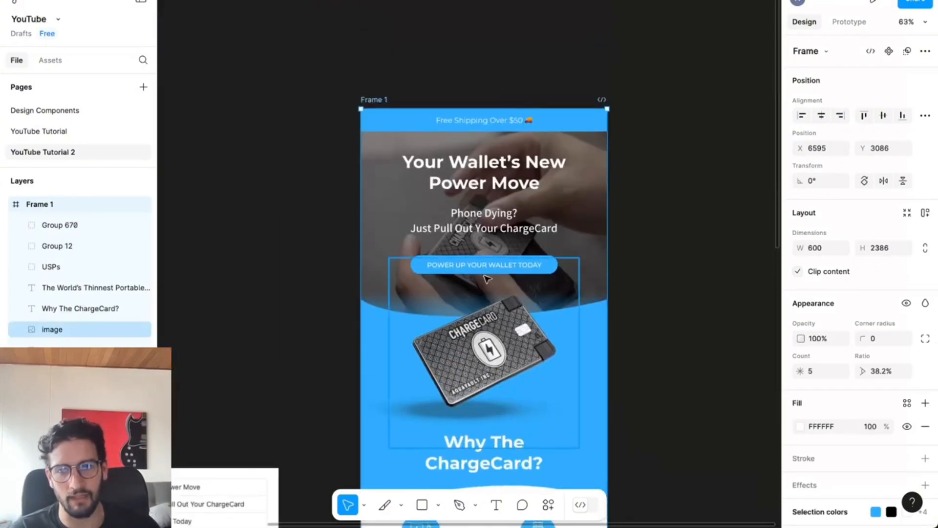
key("shift+p")
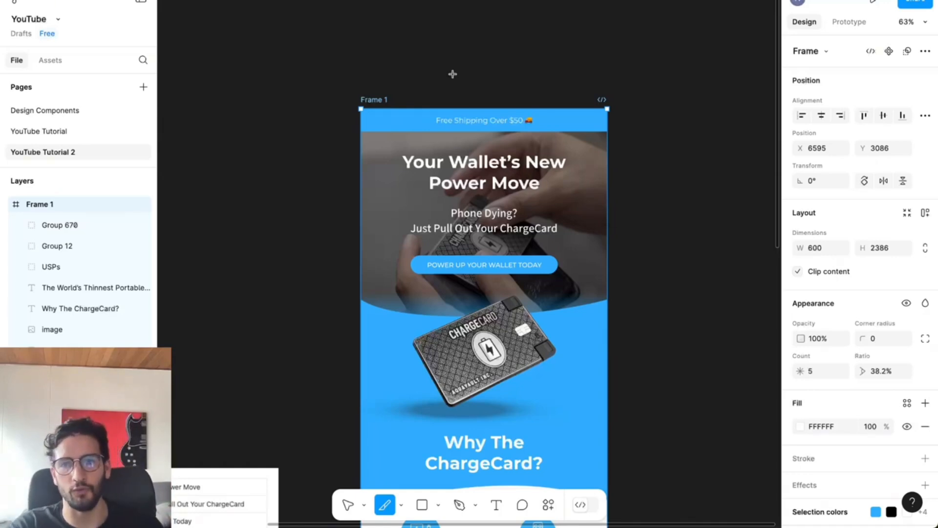
scroll(438, 180, "up", 2)
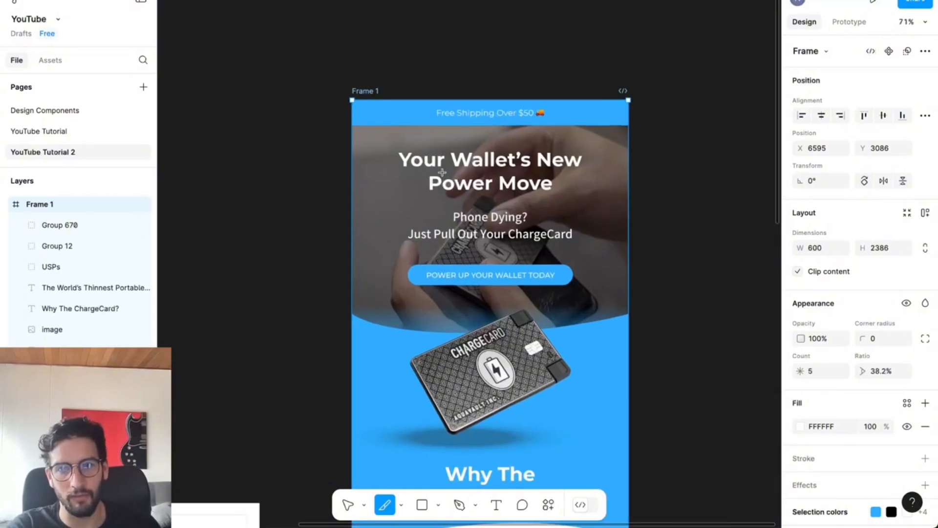
mouse_move(369, 100)
left_mouse_down()
mouse_move(532, 277)
mouse_move(529, 285)
mouse_move(628, 264)
left_mouse_up()
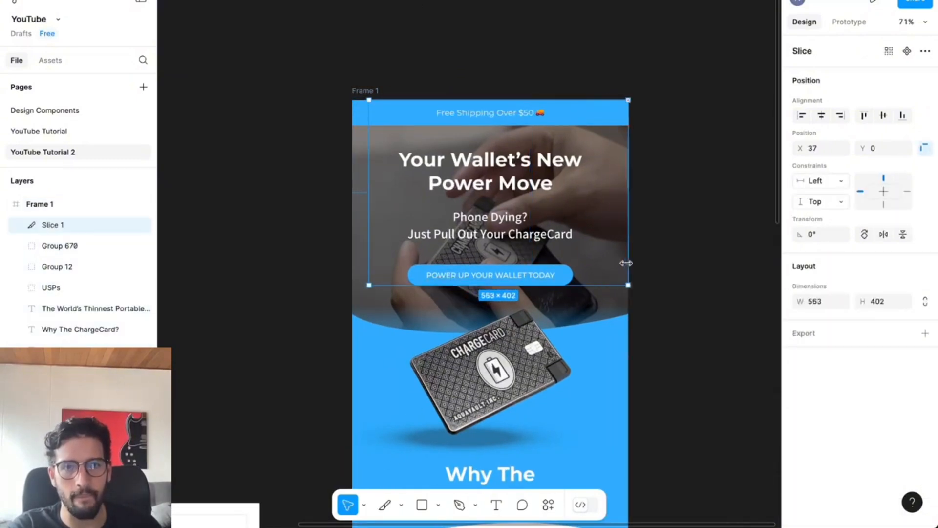
left_click_drag(368, 162, 352, 162)
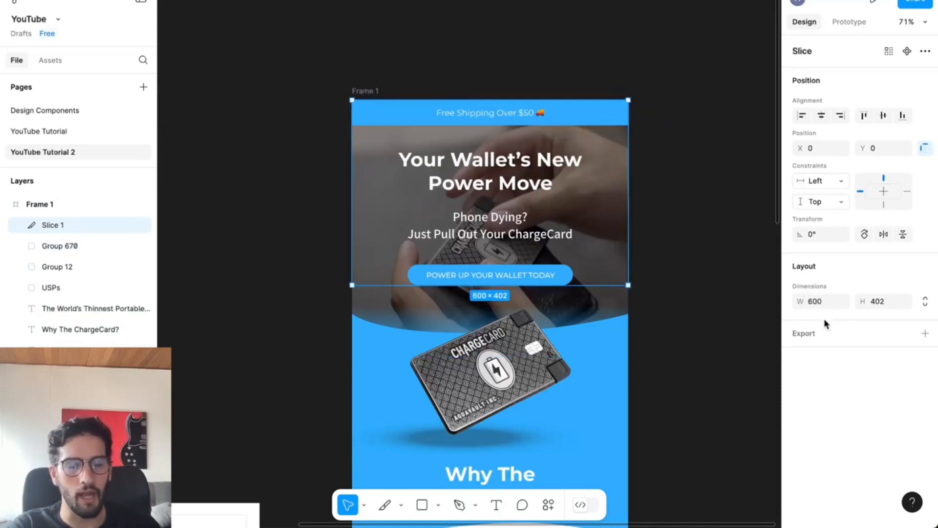
- Add a 2x PNG export setting to the header slice and export it to the Desktop as "yt 1.png"
left_click(818, 332)
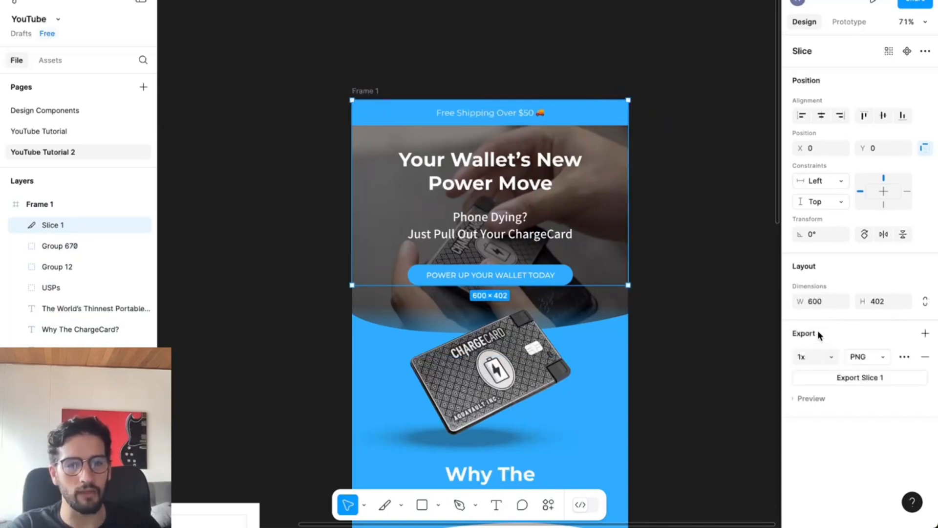
left_click(802, 357)
type("2")
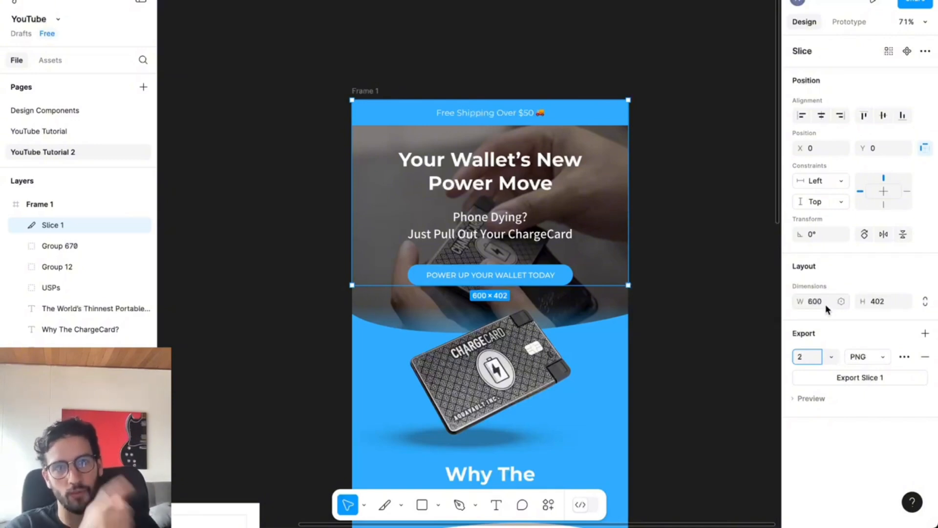
left_click(864, 381)
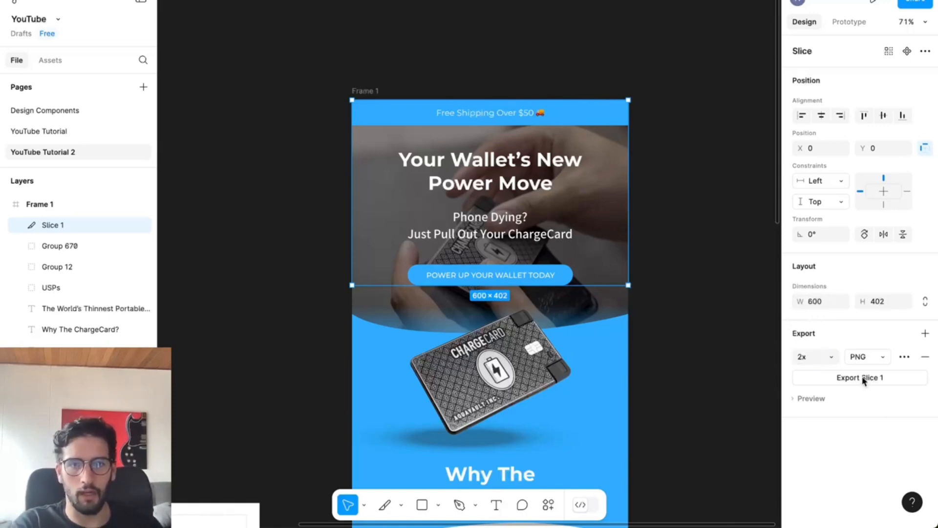
key("BackSpace")
type("yt 1")
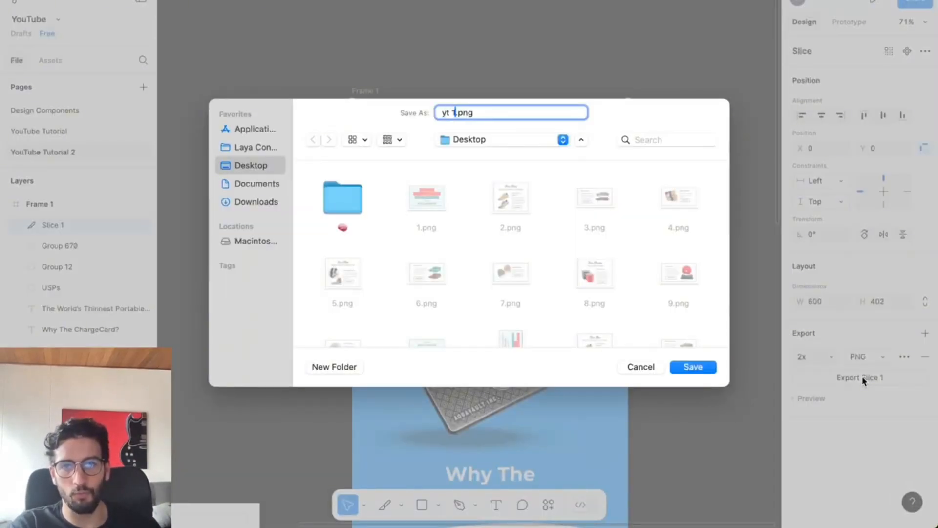
key("Return")
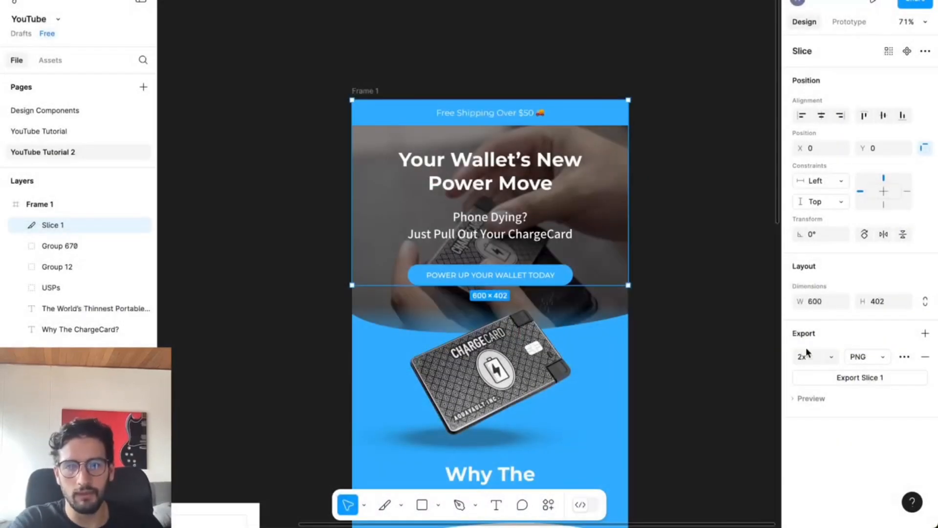
- Resize the slice to 600 × 384 px around the ChargeCard image between the first button and the heading, and export it as "yt 2.png"
scroll(647, 350, "down", 3)
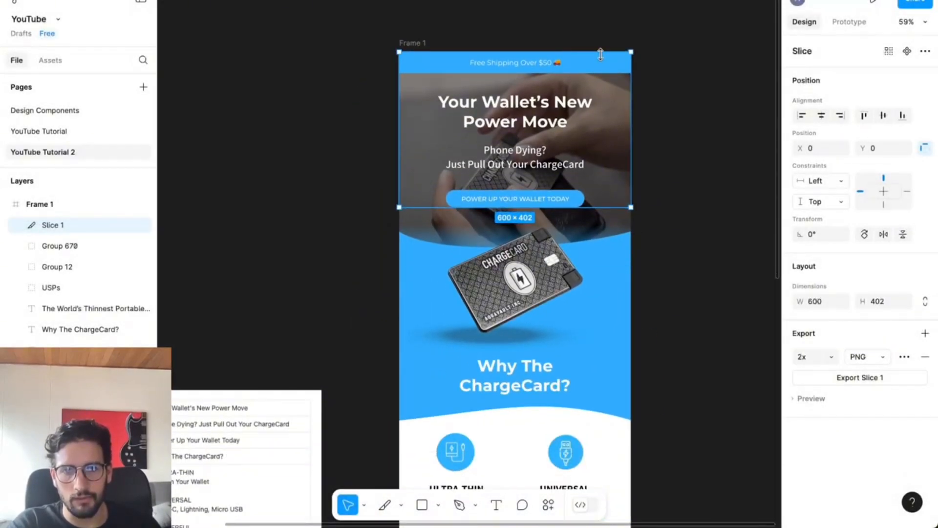
left_click_drag(589, 51, 573, 355)
left_click(849, 378)
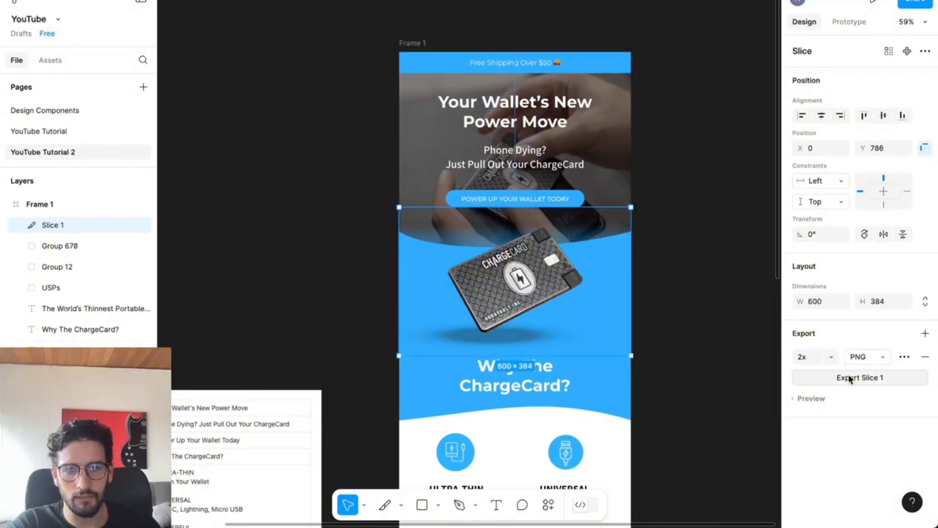
type("3")
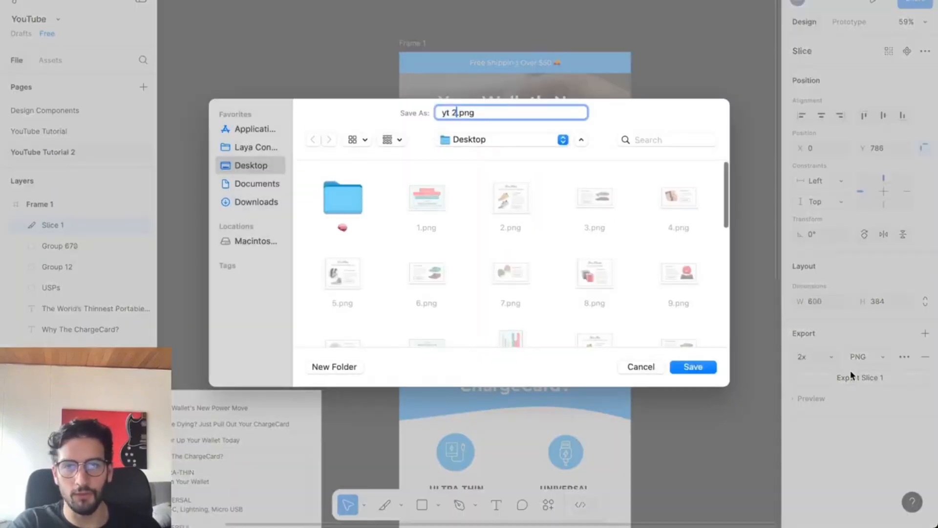
key("Return")
- Fit the slice to the "Why The ChargeCard?" heading section at 600 × 175 px and export it as "yt 3.png"
left_click_drag(616, 207, 594, 430)
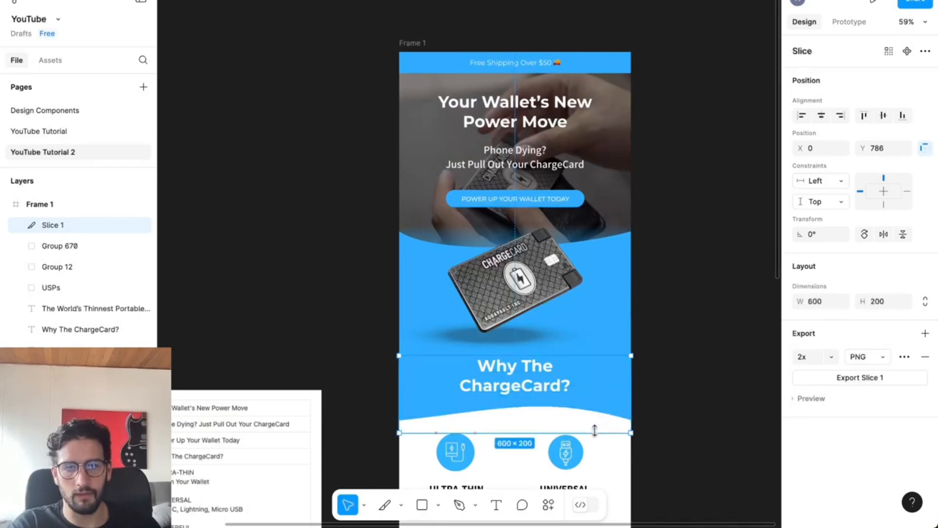
left_click(818, 375)
type("4")
key("Return")
scroll(638, 402, "down", 3)
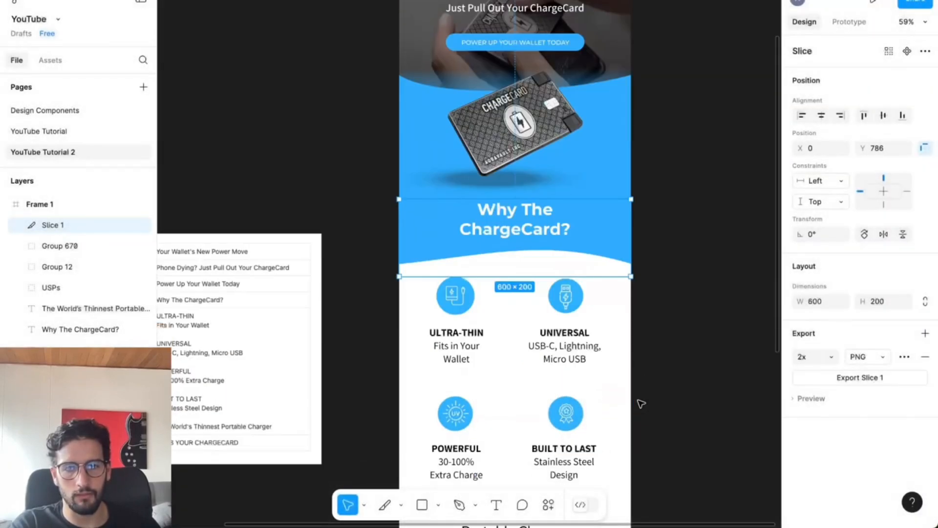
scroll(643, 400, "up", 4)
left_click_drag(590, 480, 591, 473)
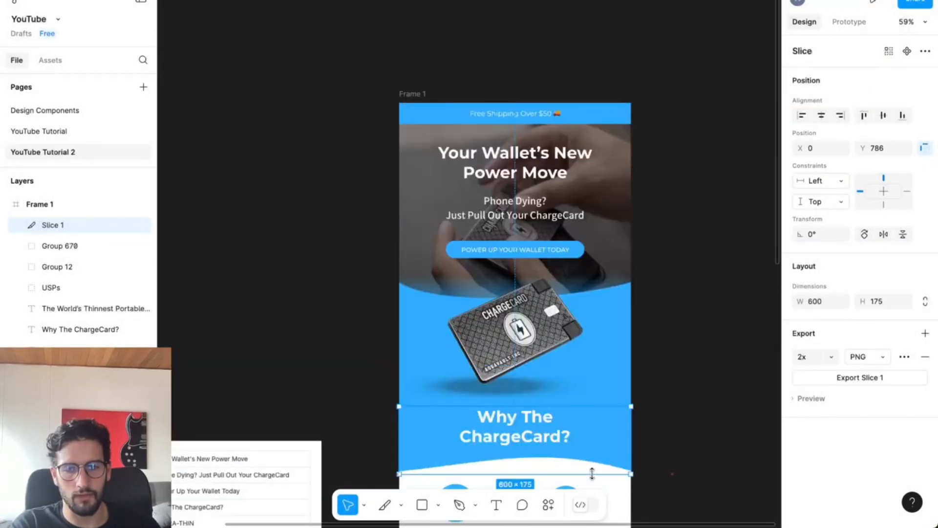
left_click(831, 376)
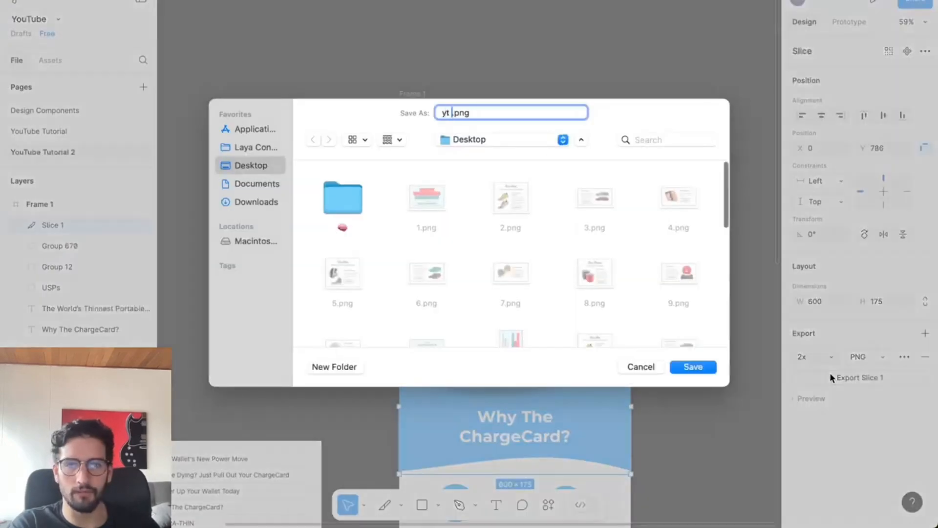
type("5")
key("Return")
- Resize the slice to 600 × 624 px around the four feature icons and their captions, and export it as "yt 4.png"
scroll(737, 376, "down", 5)
scroll(729, 373, "down", 1)
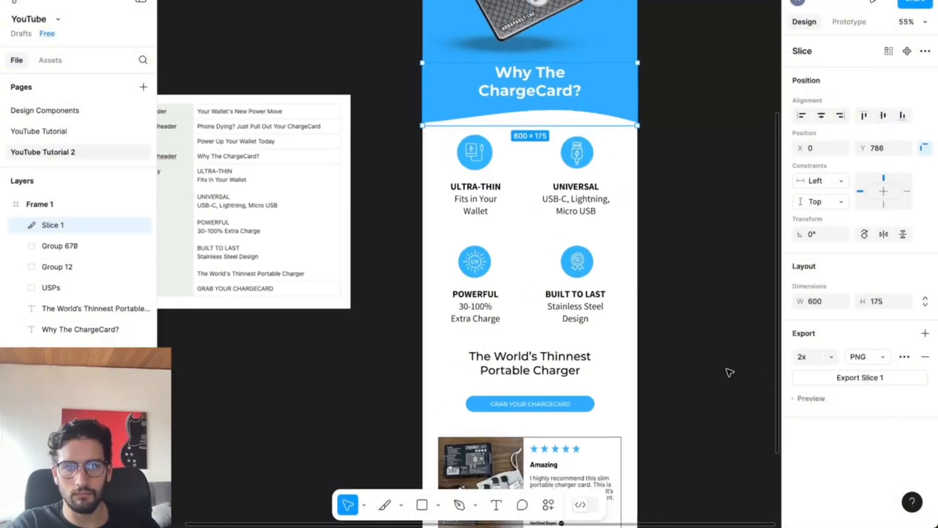
left_click_drag(602, 64, 598, 349)
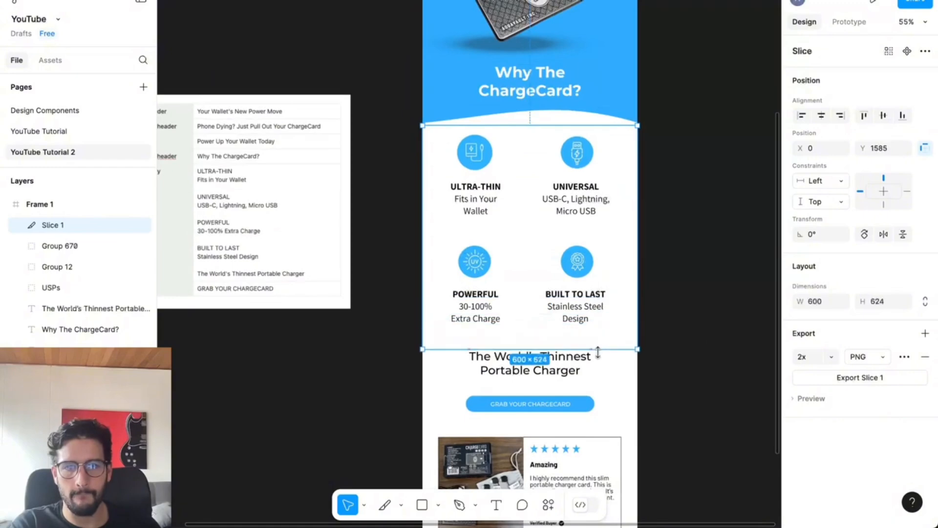
left_click(847, 380)
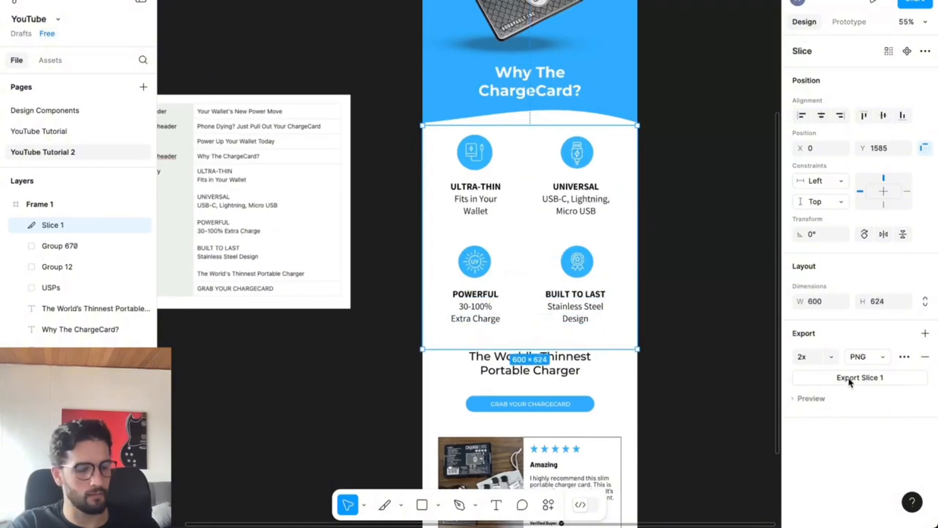
type("yt 4.png")
key("Return")
- Fit the slice to the "World's Thinnest Portable Charger" text and its button at 600 × 245 px, and export it as "yt 5.png"
scroll(611, 78, "down", 4)
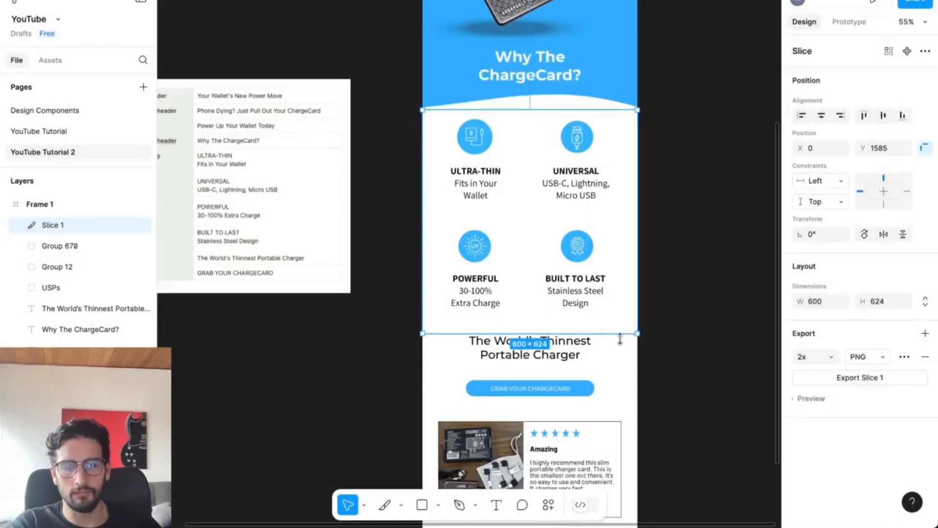
left_click_drag(610, 2, 571, 309)
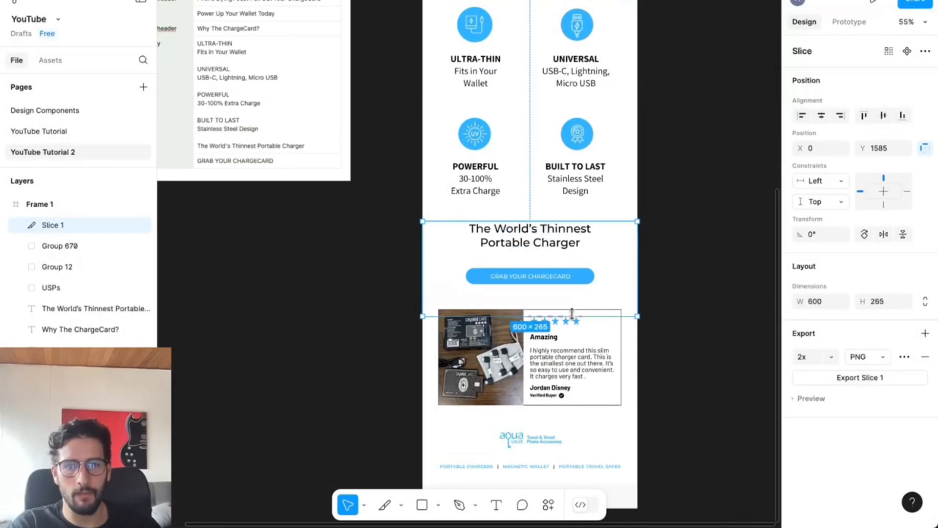
left_click(860, 377)
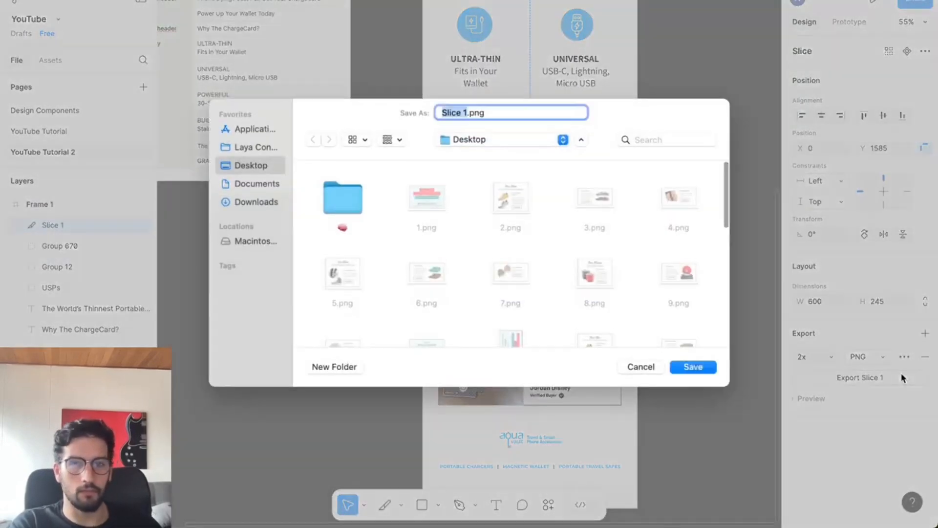
type("yt 5")
key("Return")
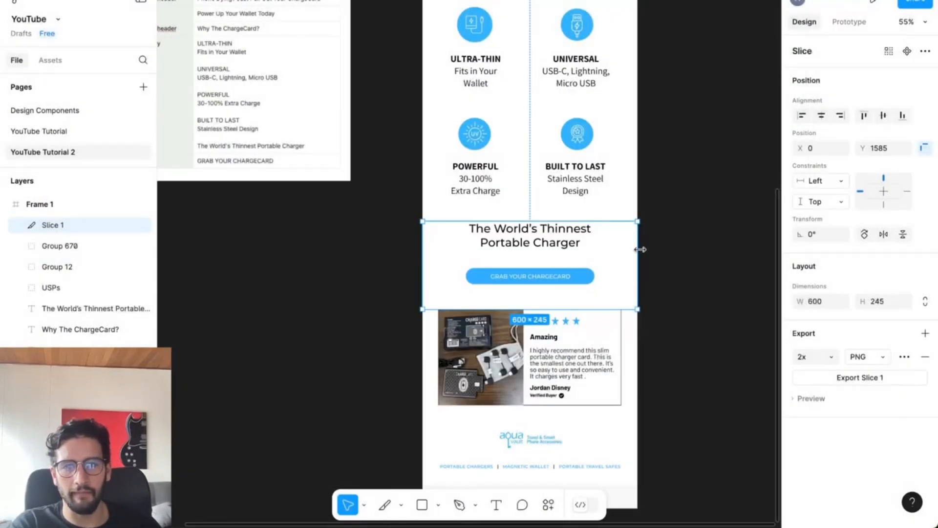
- Resize the slice to 600 × 393 px around the customer review and the aqua vault logo, and export it as "yt 6.png"
left_click_drag(620, 221, 593, 452)
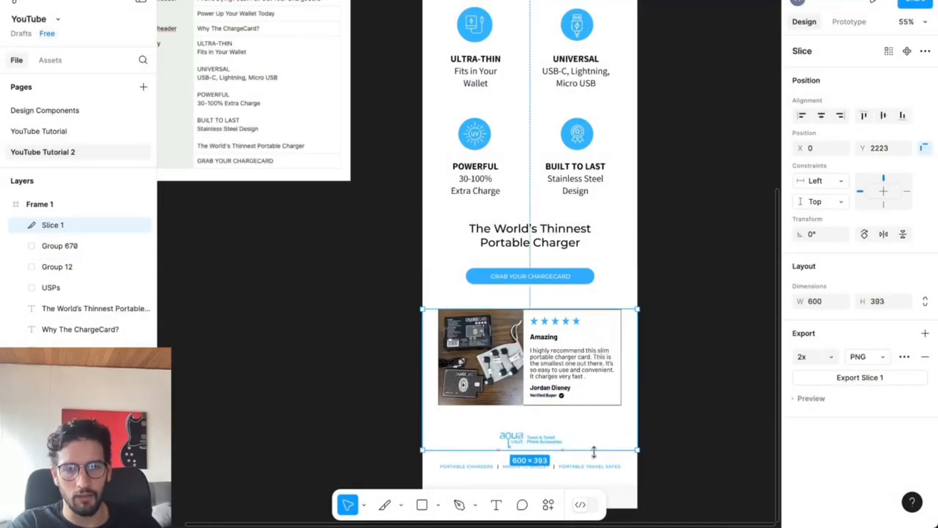
left_click(832, 379)
type("yt 6")
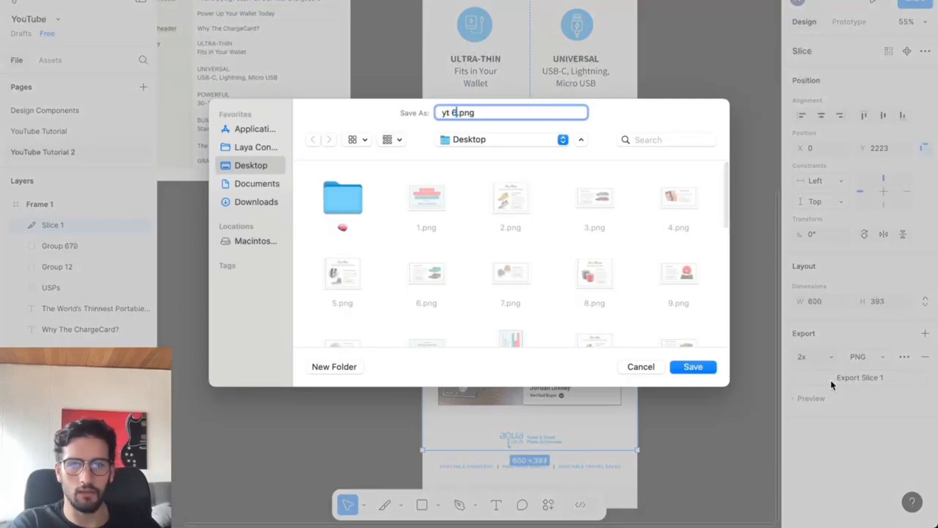
key("Return")
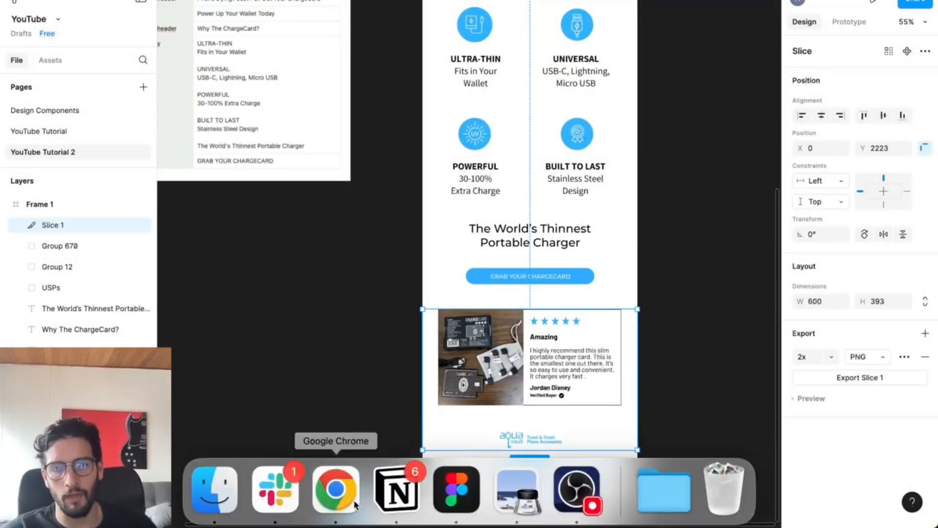
- Switch to tinypng.com in Chrome and upload the six "yt" PNG images from the Desktop for compression
left_click(335, 492)
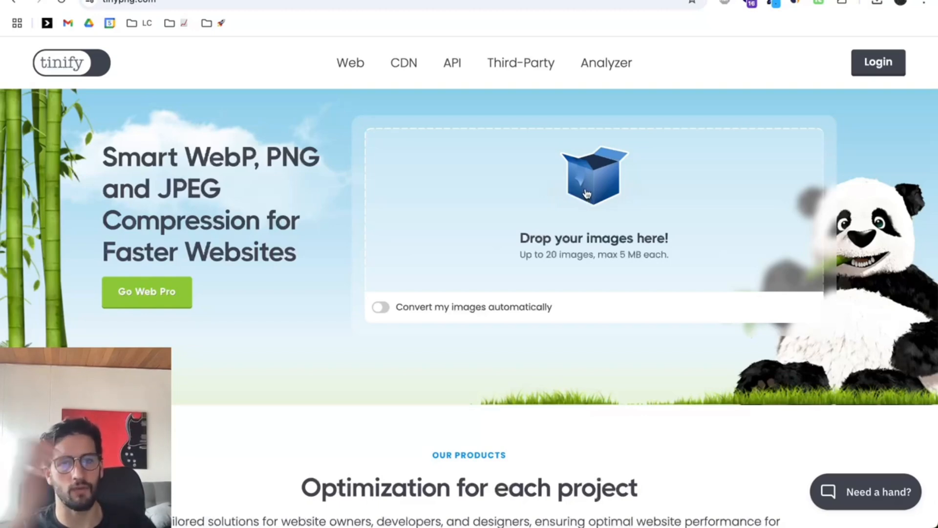
left_click(371, 155)
scroll(282, 270, "down", 8)
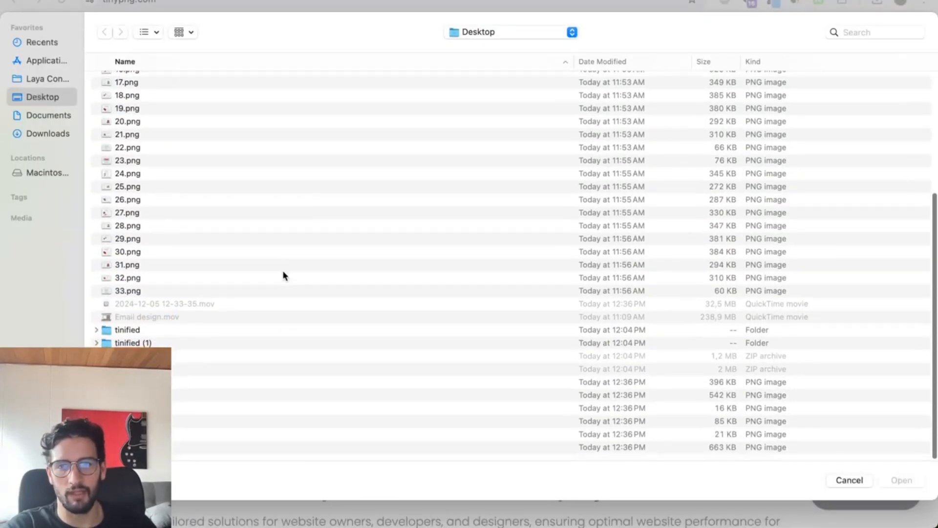
left_click(135, 382)
left_click(148, 447, "shift")
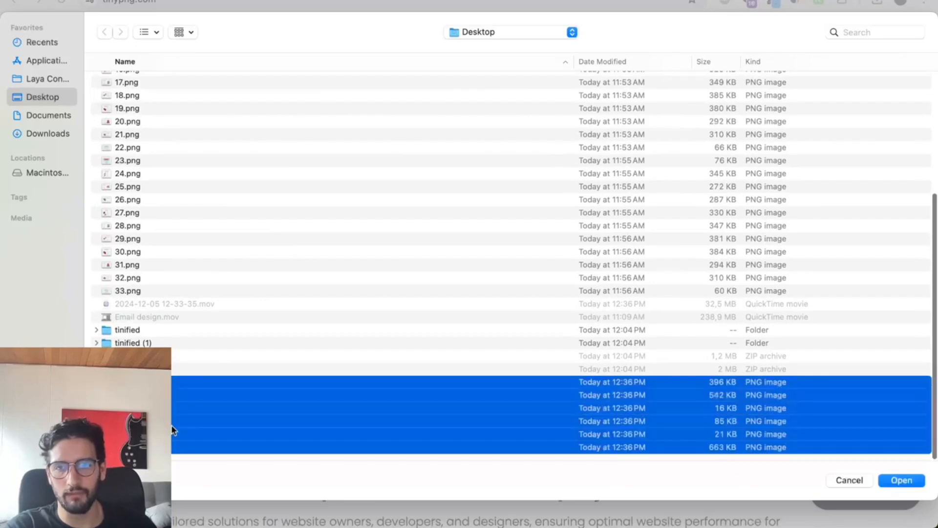
key("Return")
- Download all compressed images to the Desktop as "tinified (2)" and extract the zip archive
scroll(376, 289, "down", 6)
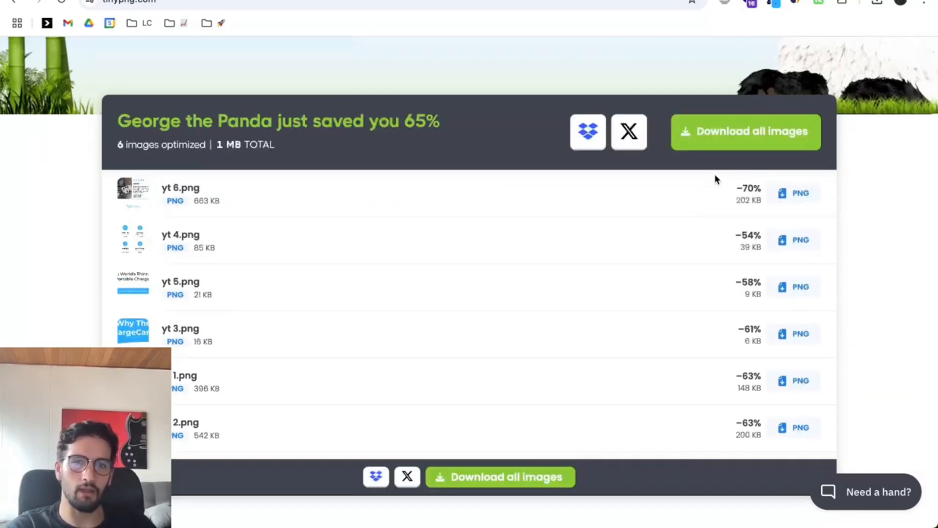
left_click(731, 128)
key("Return")
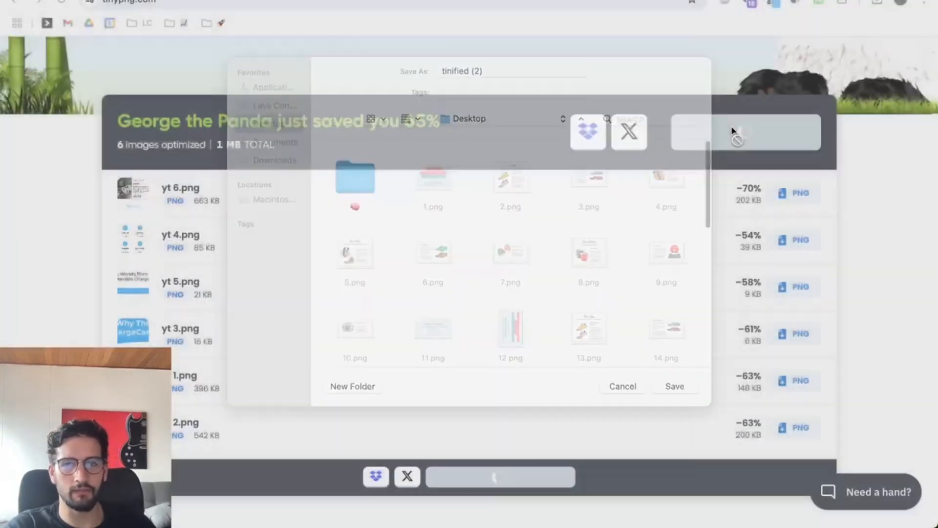
left_click(867, 30)
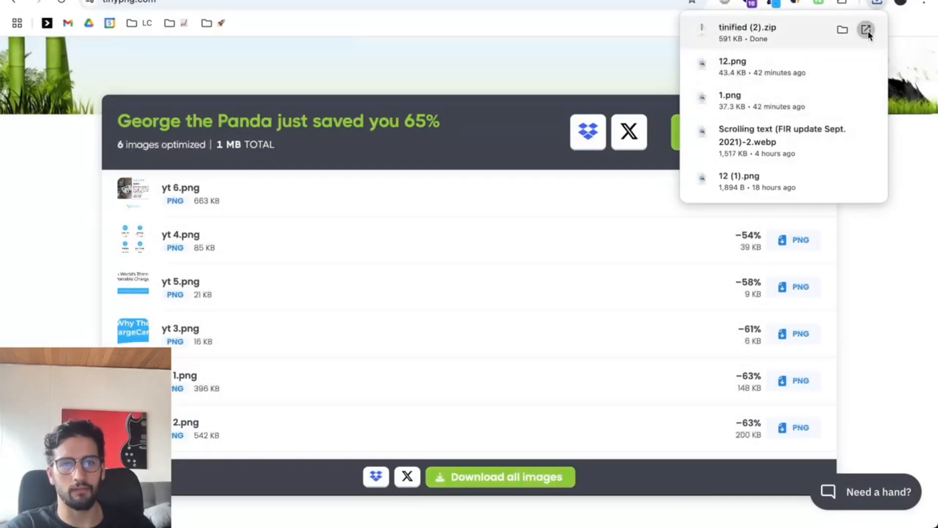
left_click(867, 31)
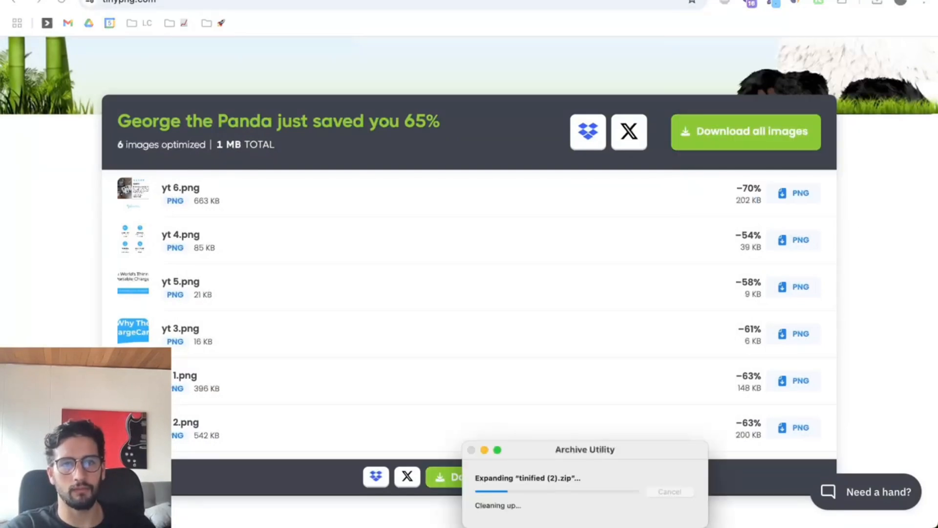
- Switch to the YT DEMO campaign in Klaviyo and open the saved templates to change the email's template
scroll(628, 141, "up", 6)
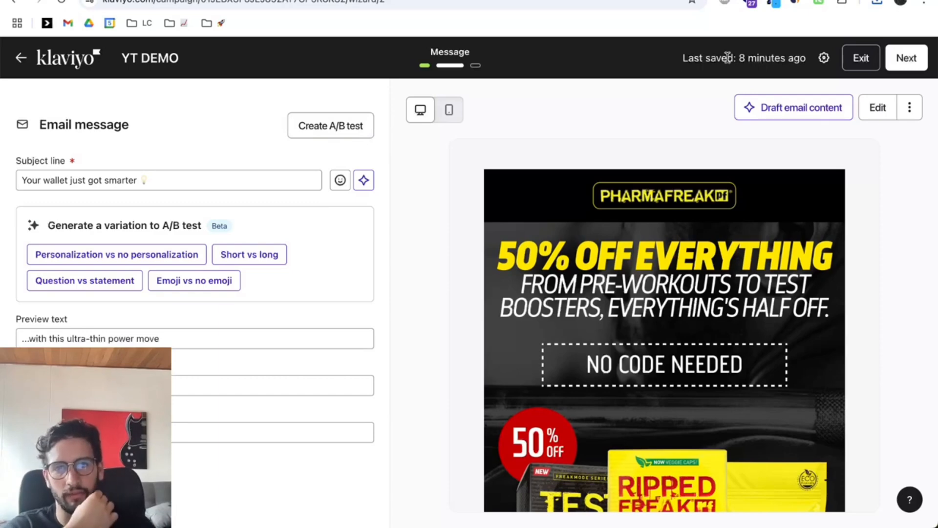
left_click(909, 108)
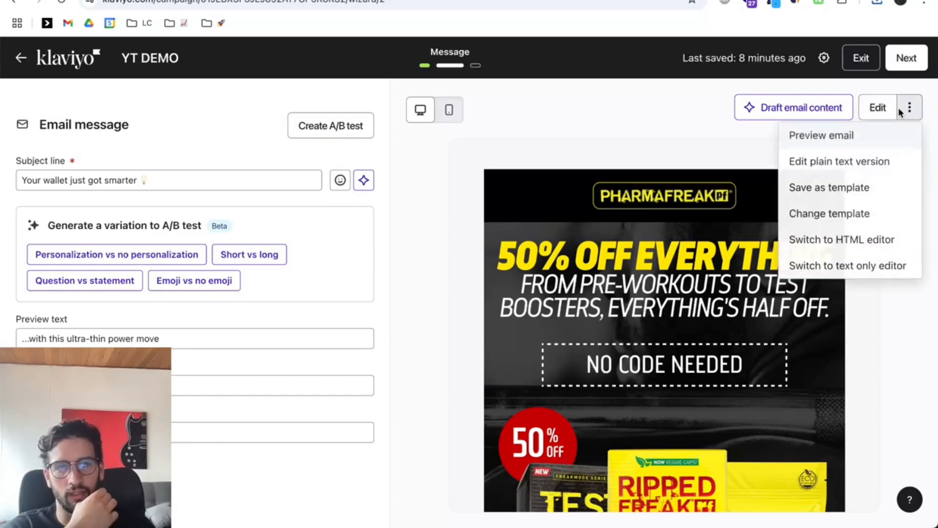
left_click(835, 215)
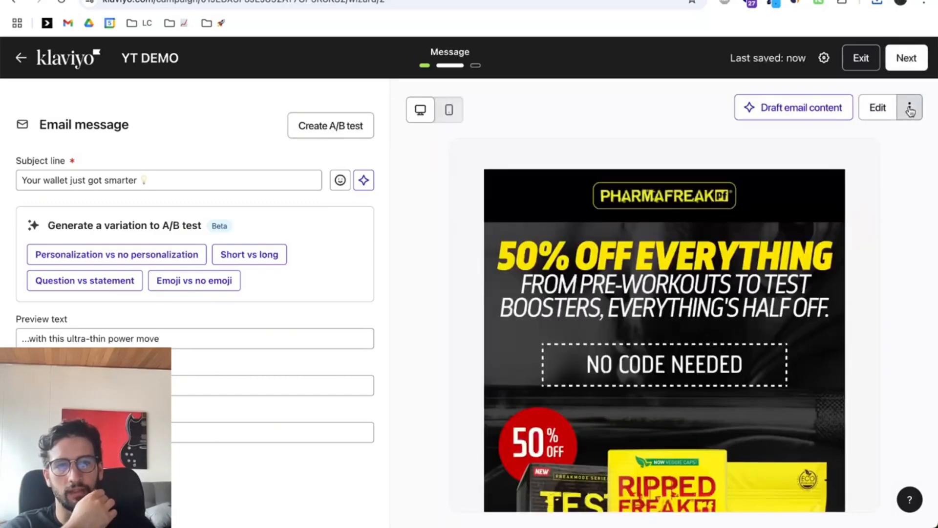
left_click(908, 108)
left_click(852, 216)
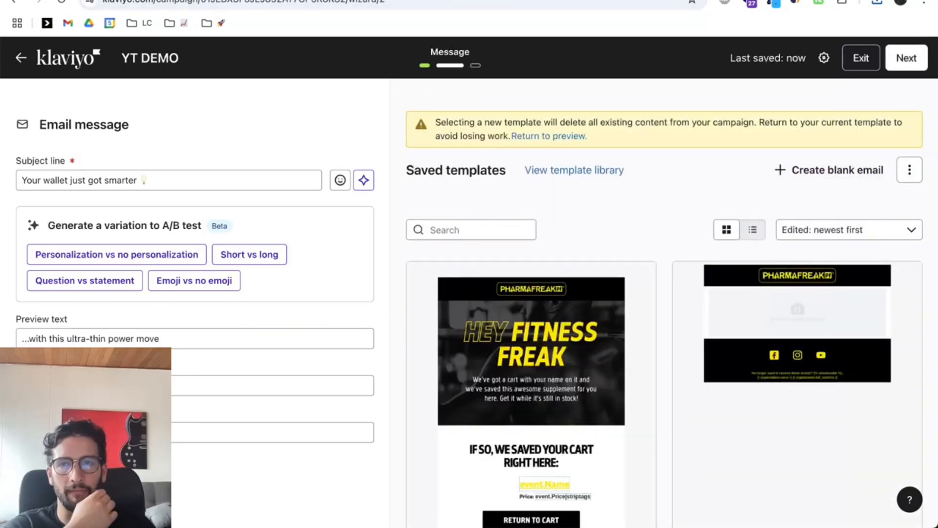
- Switch to the Email Campaign Launch Checklist in Google Docs and read its items, particularly those on desktop, mobile and dark mode appearance
key("ctrl+Tab")
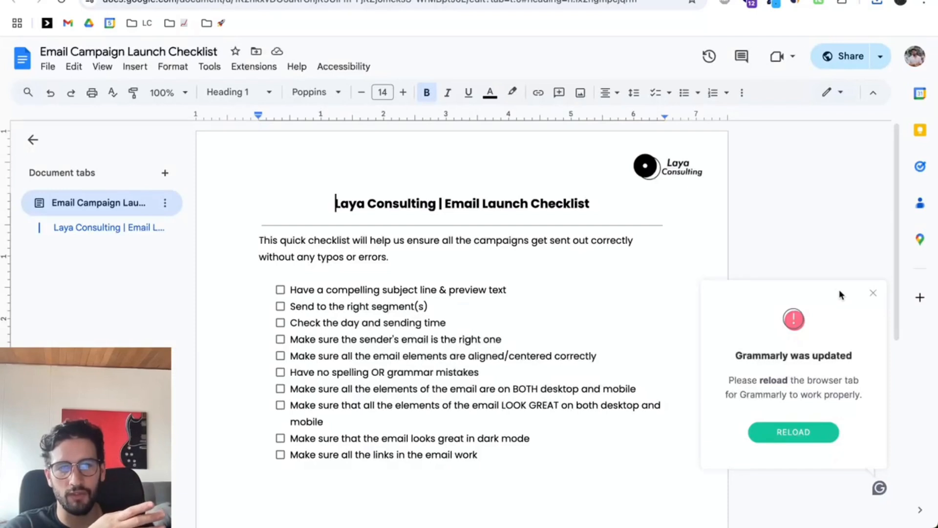
left_click(868, 294)
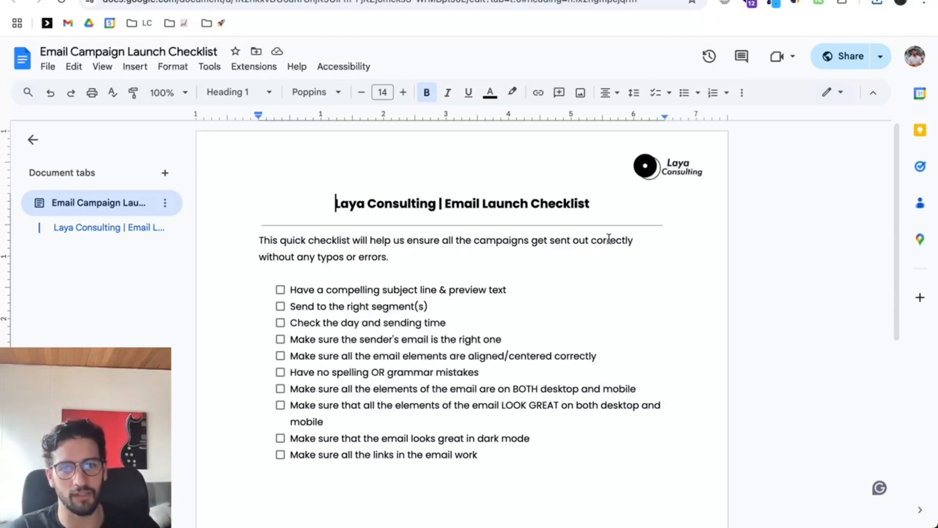
left_click(280, 290)
left_click(280, 289)
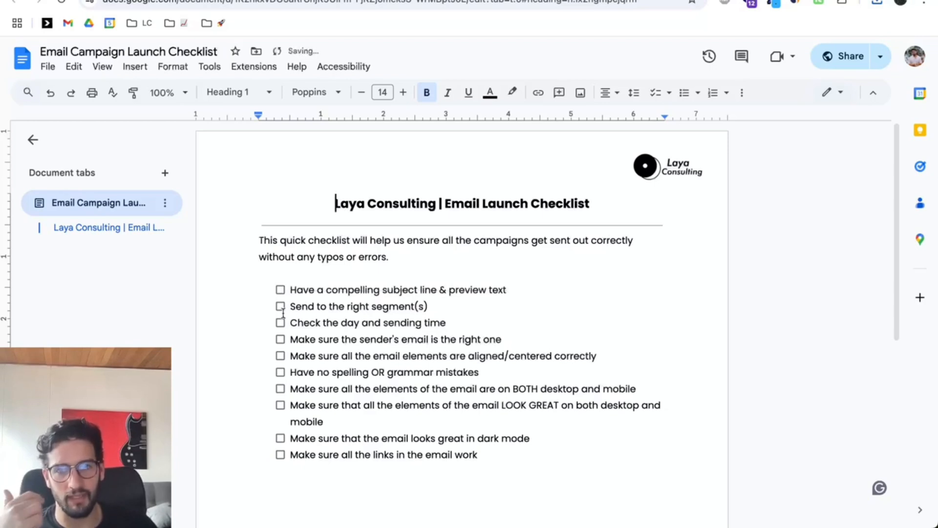
scroll(403, 332, "down", 1)
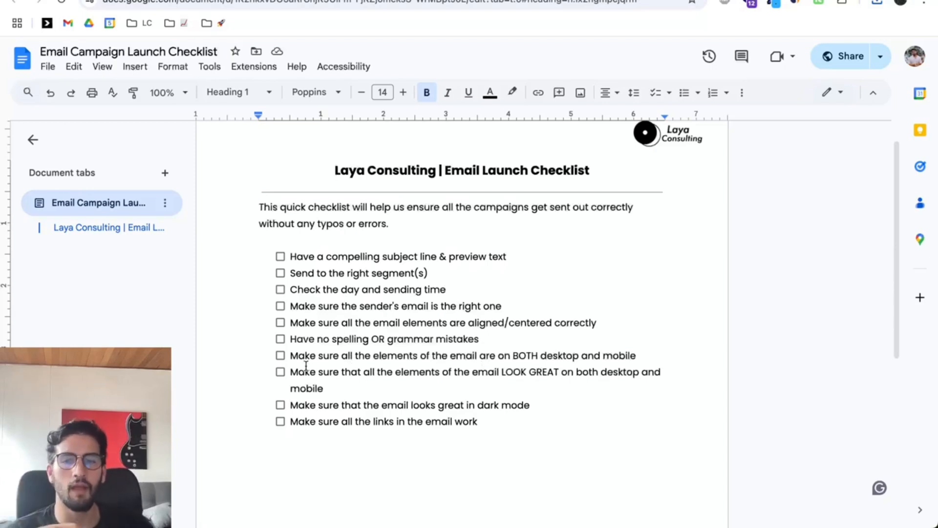
left_click_drag(292, 359, 504, 351)
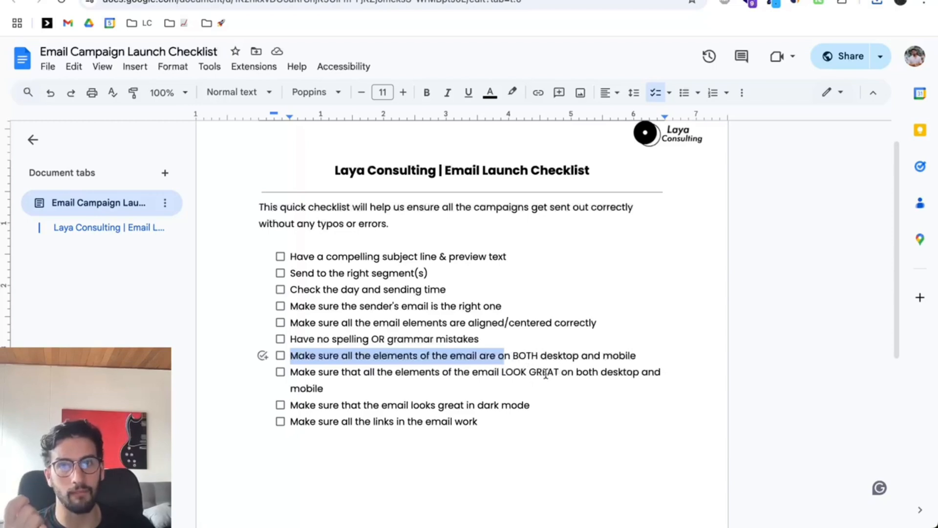
left_click_drag(291, 372, 327, 393)
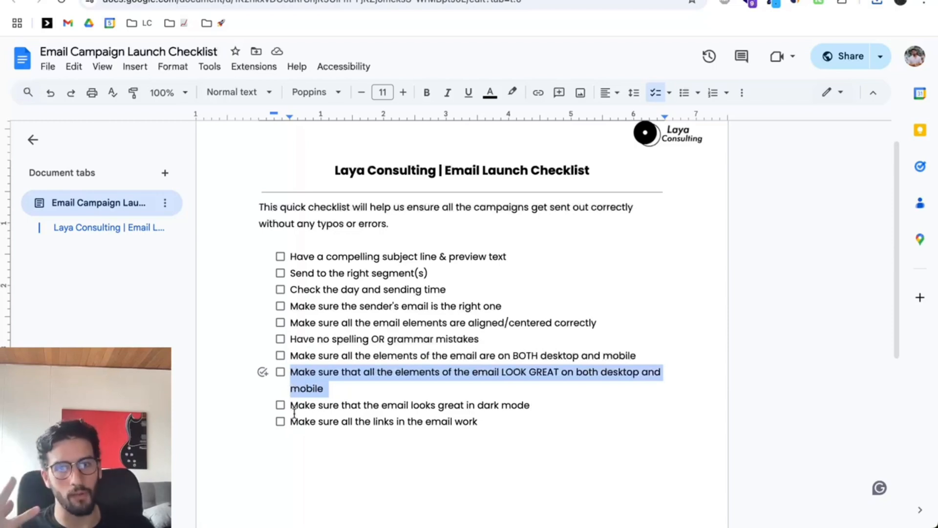
left_click_drag(289, 406, 521, 405)
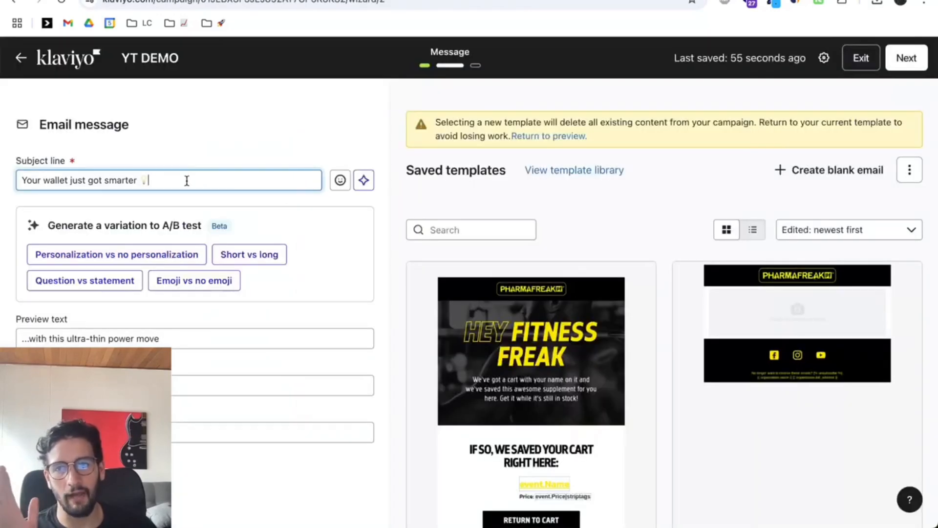
- Create a blank email for the campaign and delete its default logo header section and social links block
left_click_drag(187, 180, 23, 182)
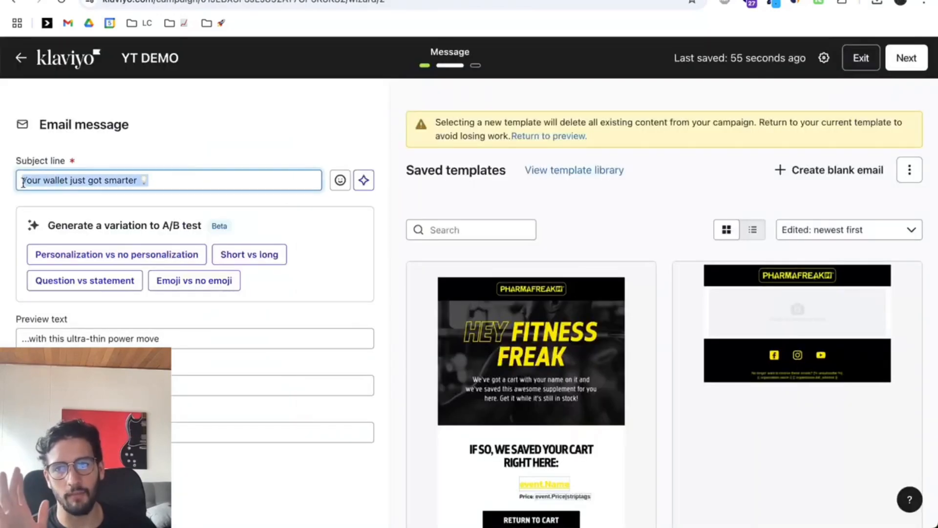
left_click(847, 172)
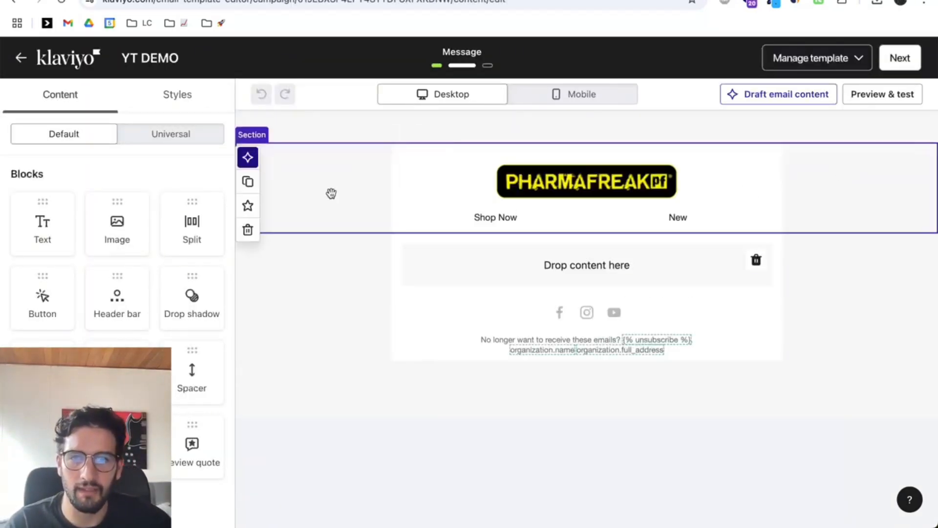
left_click(247, 230)
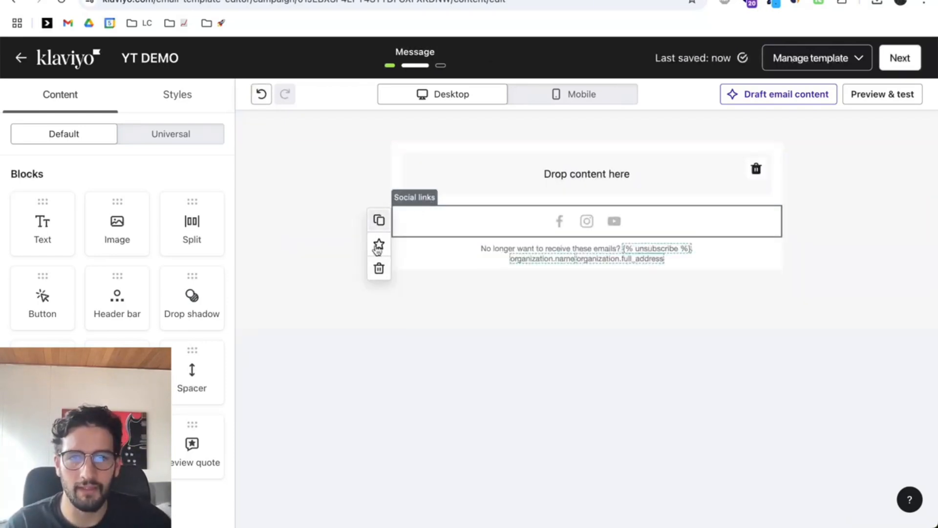
left_click(379, 268)
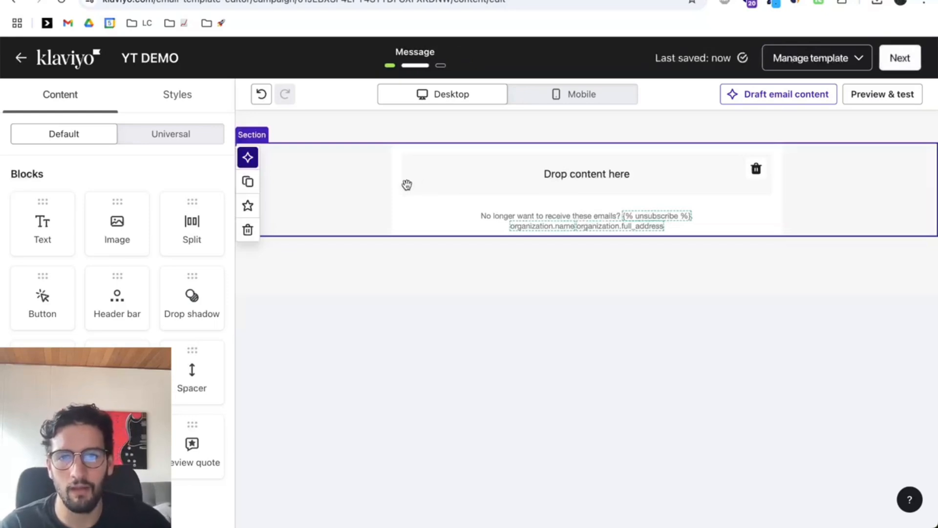
- Add an image block to the empty content area above the unsubscribe text
scroll(174, 314, "down", 3)
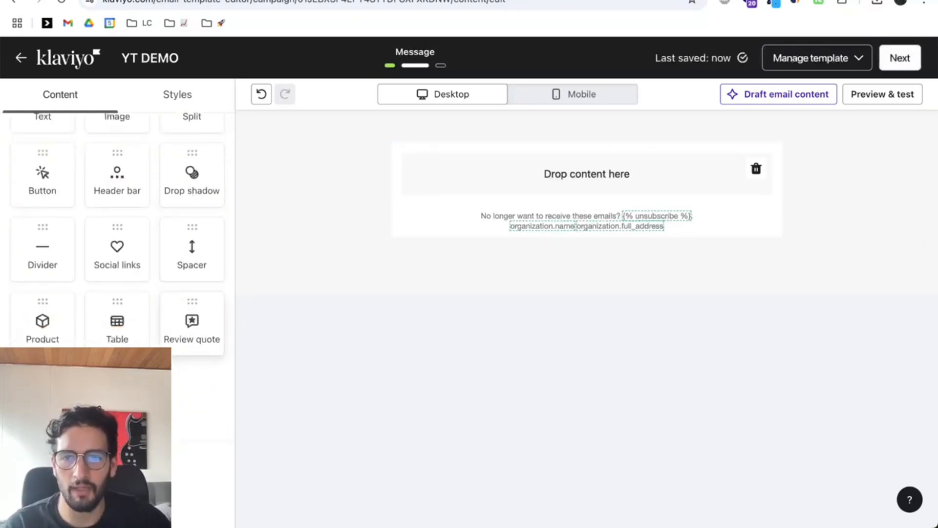
left_click_drag(112, 503, 163, 439)
scroll(163, 241, "up", 3)
left_click_drag(138, 236, 503, 192)
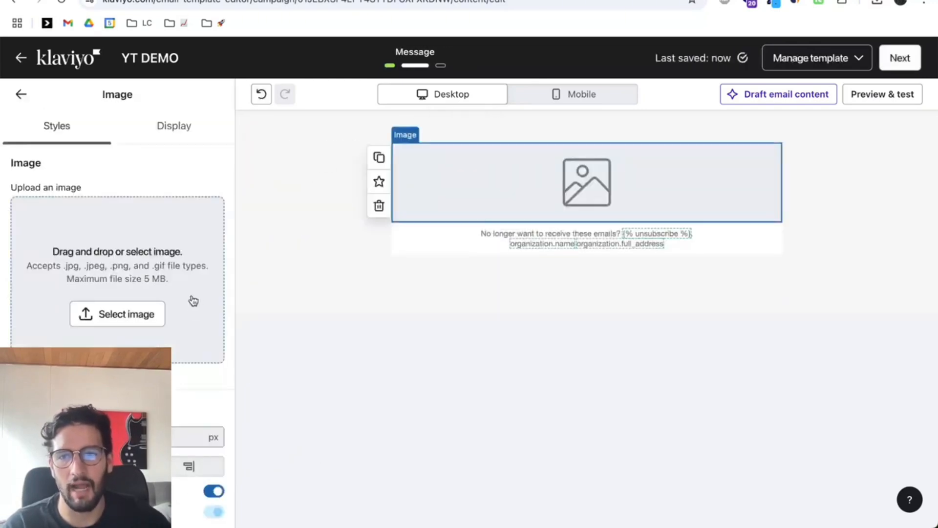
- Upload yt 1.png from the "tinified (2)" folder on the Desktop into the new image block
scroll(152, 322, "down", 5)
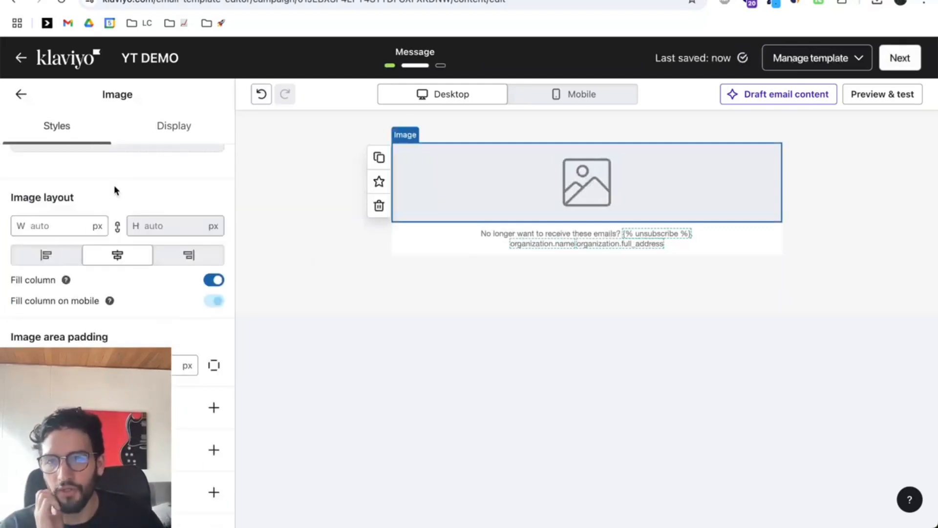
scroll(114, 190, "up", 5)
left_click(128, 217)
left_click(130, 126)
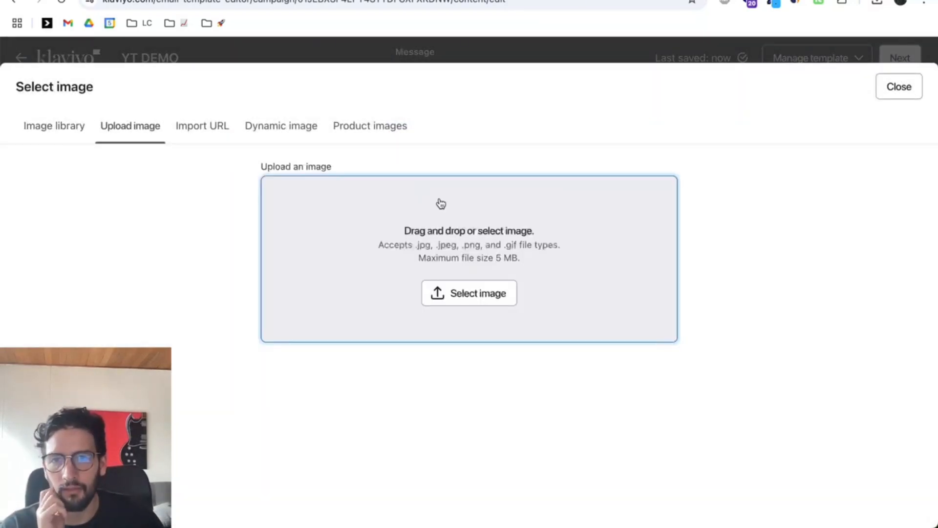
left_click(441, 204)
scroll(230, 321, "down", 10)
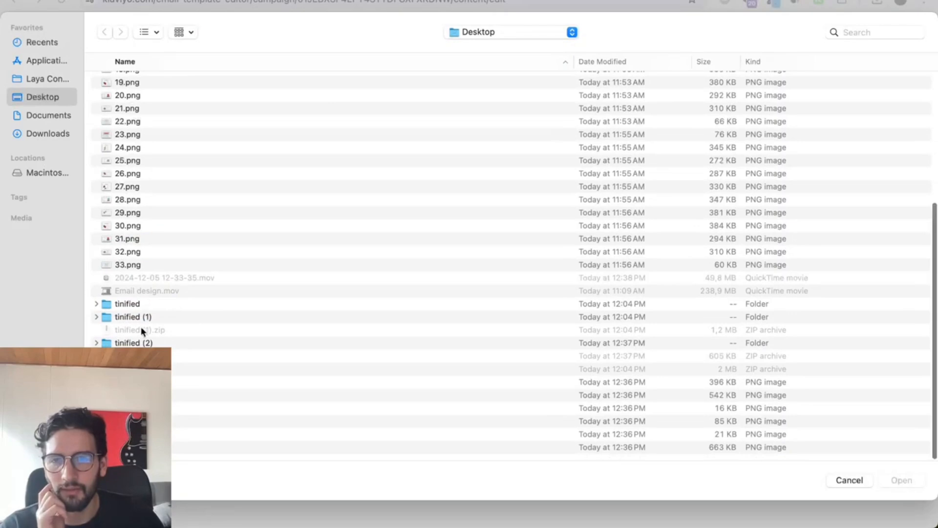
double_click(142, 343)
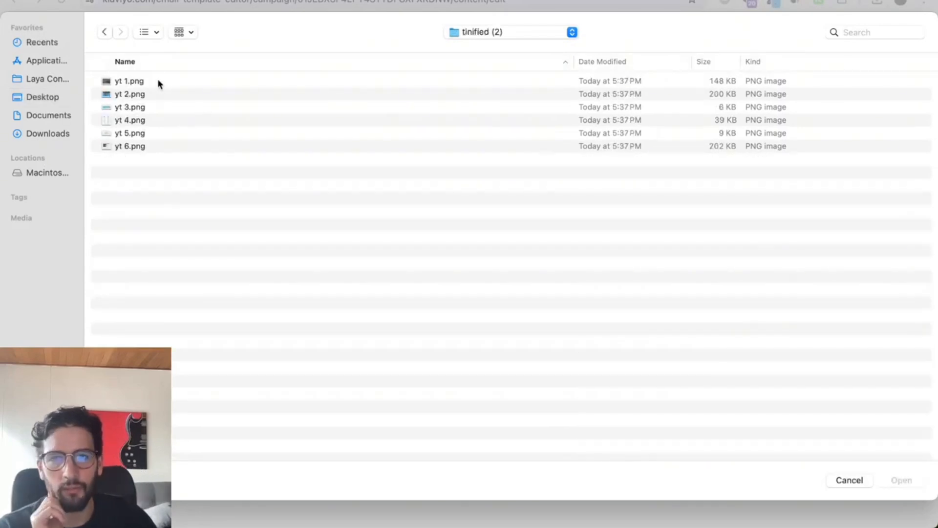
double_click(158, 80)
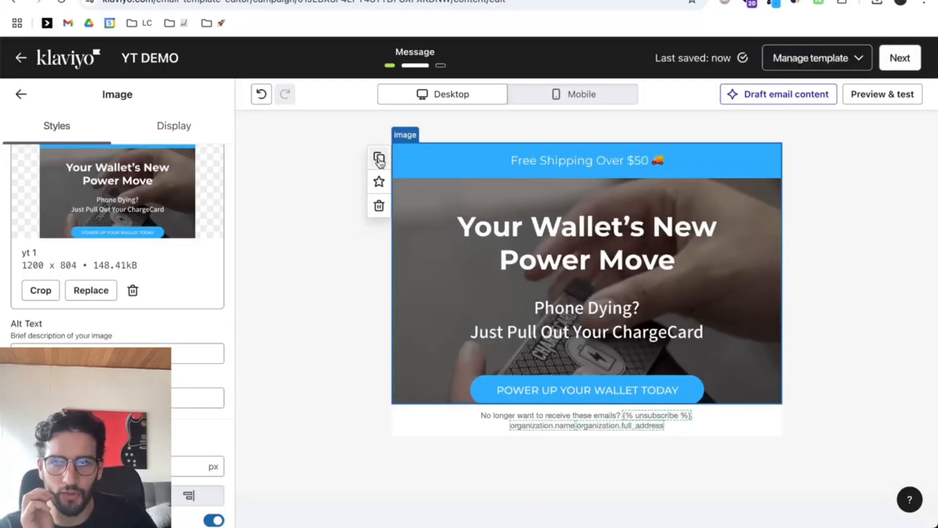
- Keep a single copy of the yt 1 hero image and paste the product page URL as its link
left_click(379, 158)
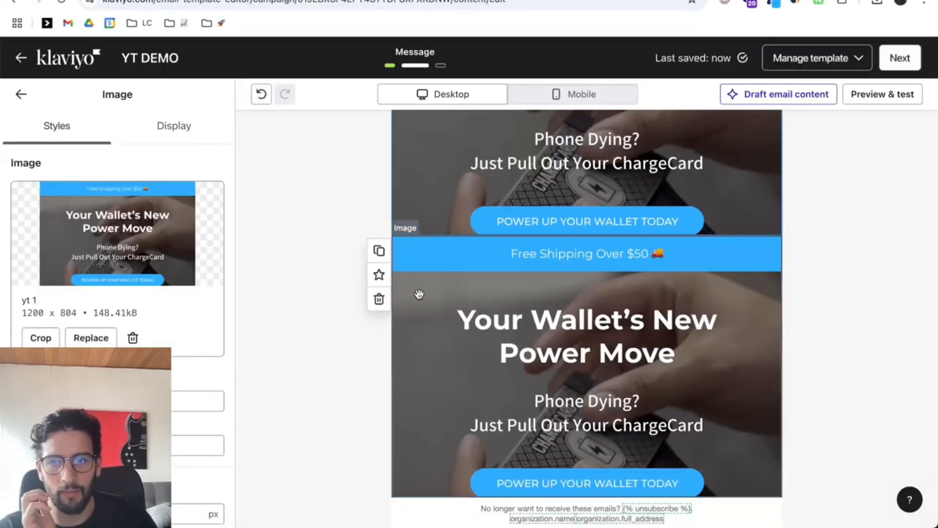
left_click(379, 300)
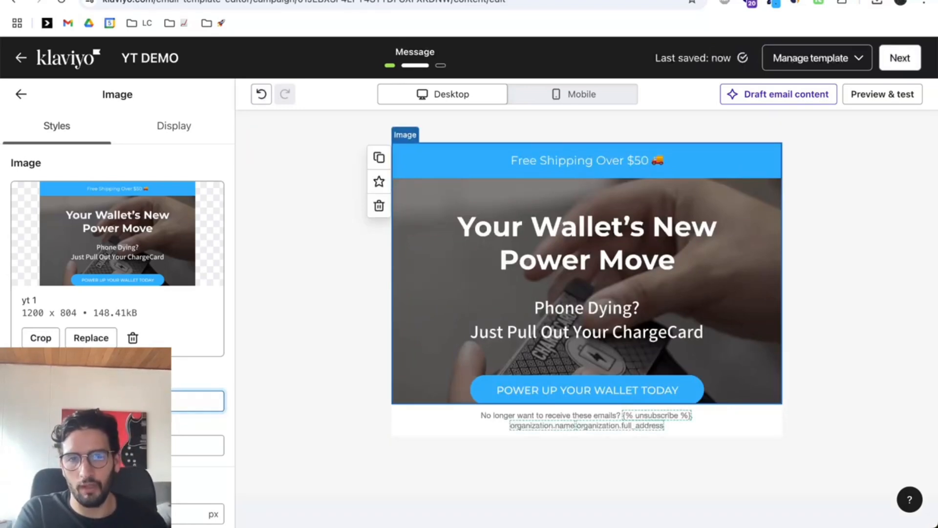
left_click(117, 445)
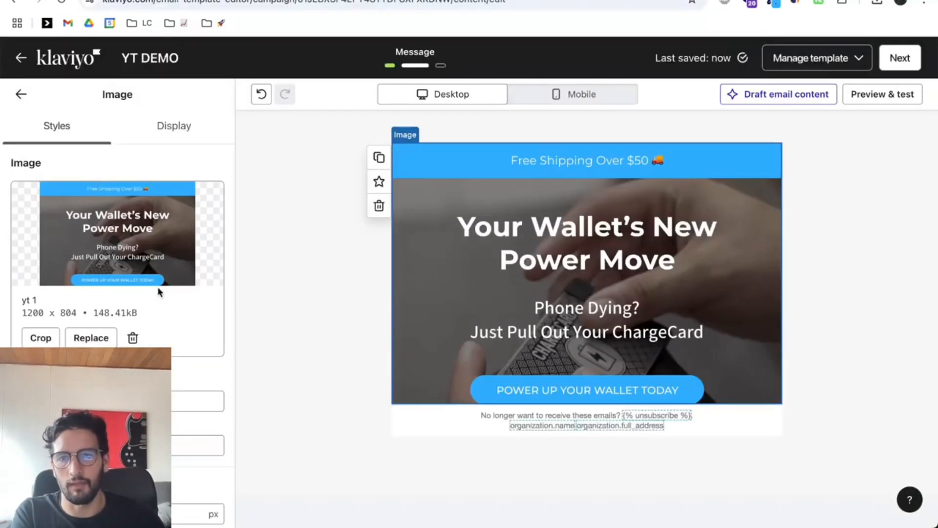
key("ctrl+v")
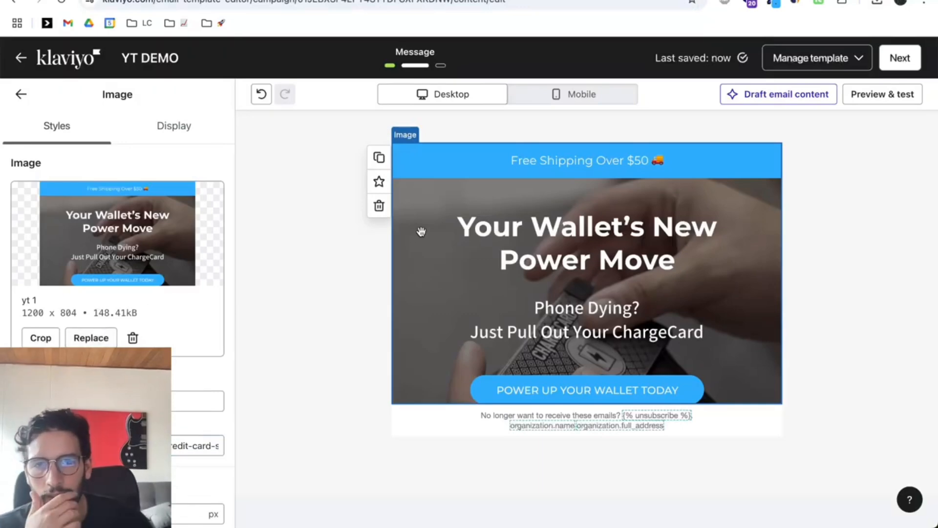
- Duplicate the linked hero image block and replace the copy's image with an upload of yt 2.png
left_click(379, 158)
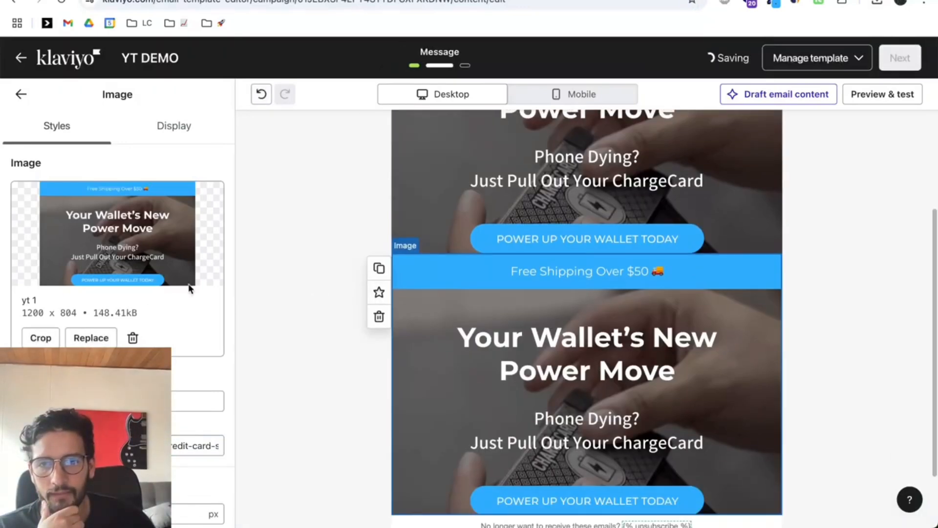
left_click(91, 334)
left_click(147, 125)
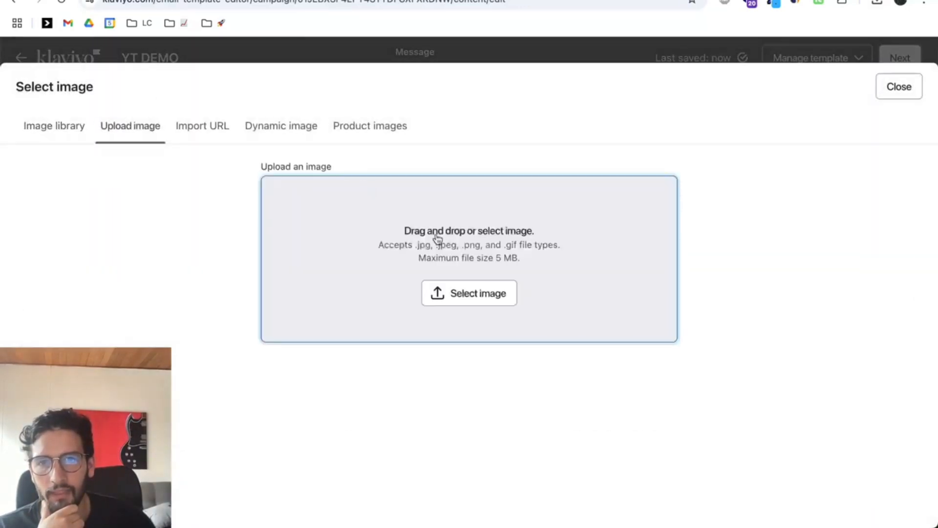
left_click(439, 237)
double_click(130, 94)
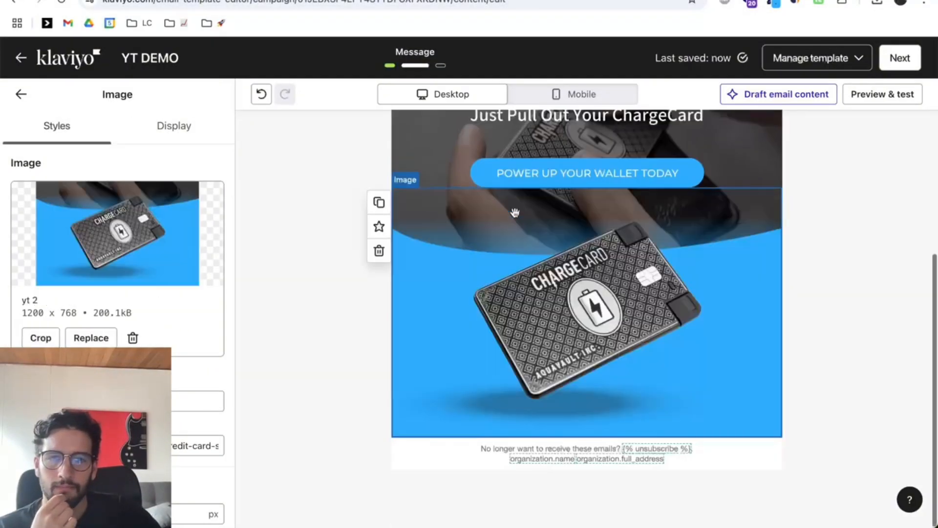
- Duplicate the yt 2 image block below itself and replace the copy's image with an upload of yt 3.png
left_click(91, 334)
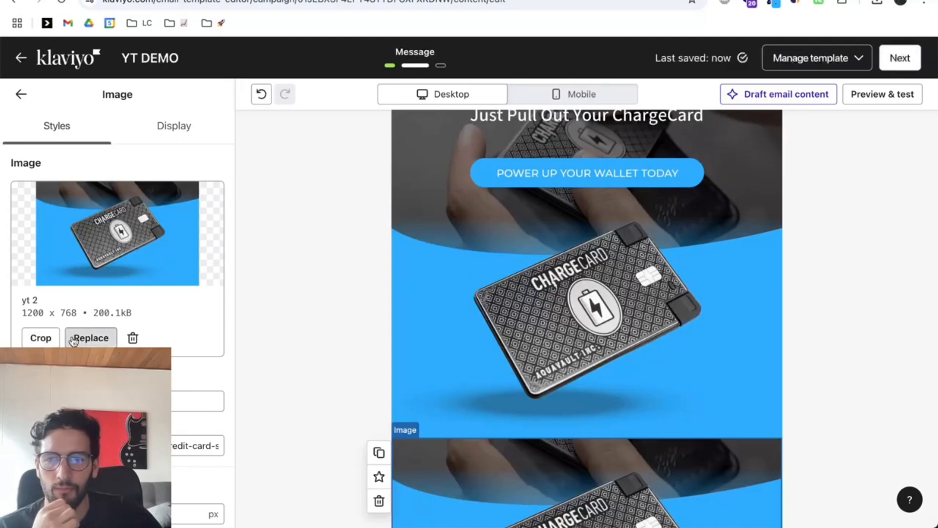
left_click(124, 126)
left_click(310, 189)
double_click(145, 108)
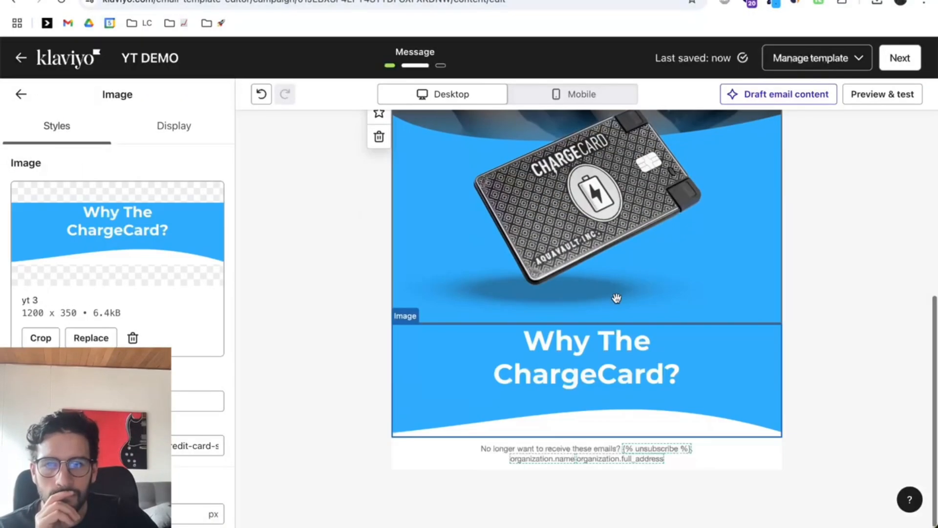
- Add a copy of the "Why The ChargeCard?" image block and upload yt 4.png as its replacement image
left_click(81, 334)
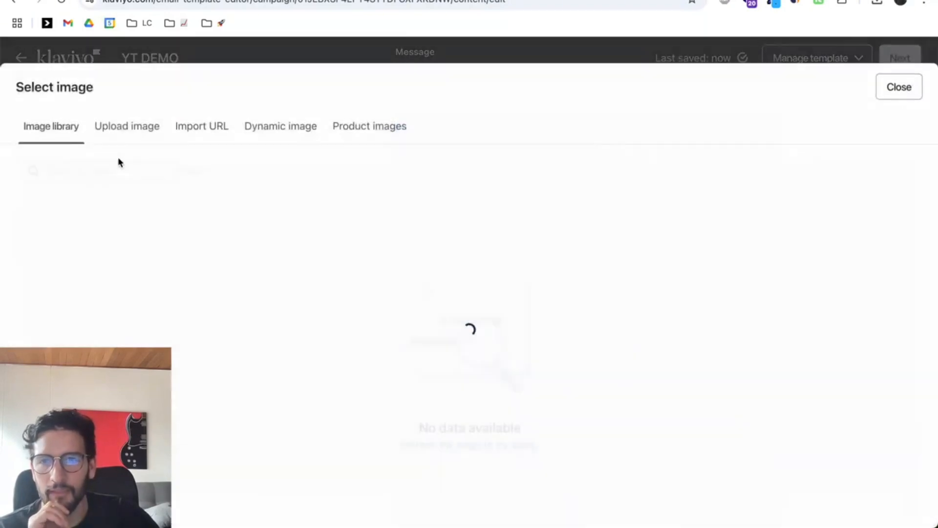
left_click(128, 126)
left_click(360, 230)
left_click(166, 120)
double_click(166, 119)
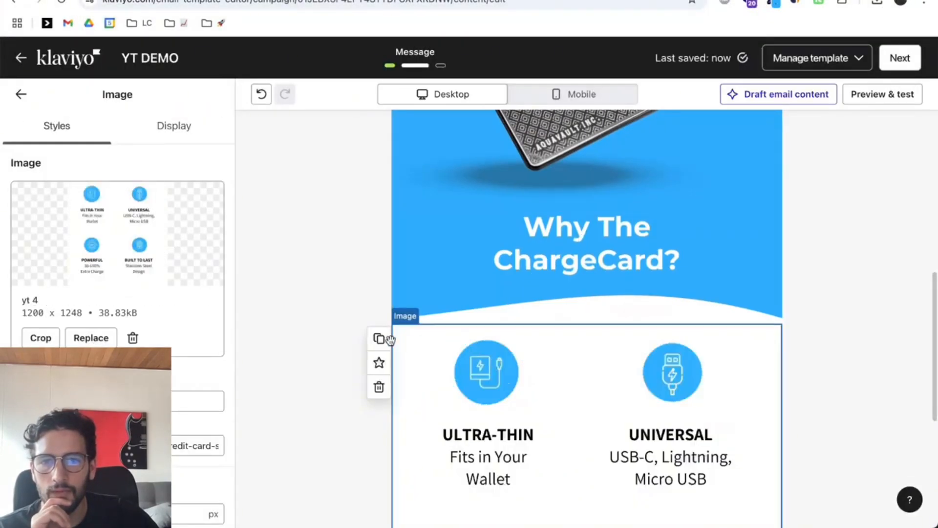
- Duplicate the product features image block and swap the copy's image for an uploaded yt 5.png
scroll(538, 324, "down", 6)
left_click(91, 337)
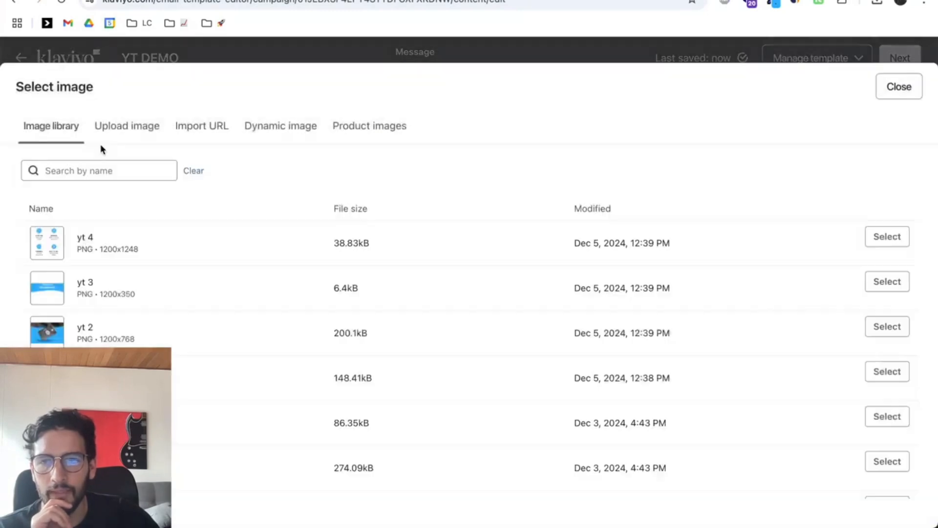
left_click(126, 126)
left_click(283, 181)
double_click(168, 133)
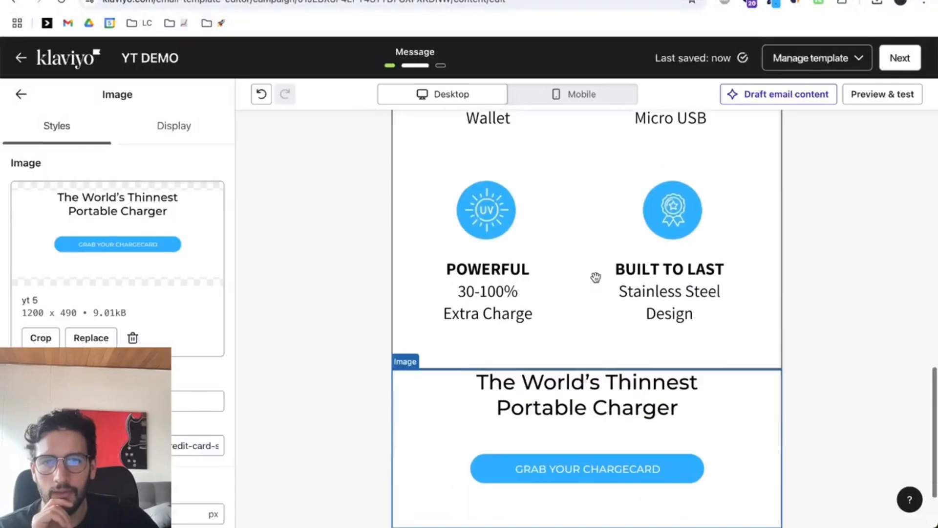
- Duplicate the "World's Thinnest Portable Charger" image block and replace the copy's image with an upload of yt 6.png
left_click(379, 345)
left_click(113, 338)
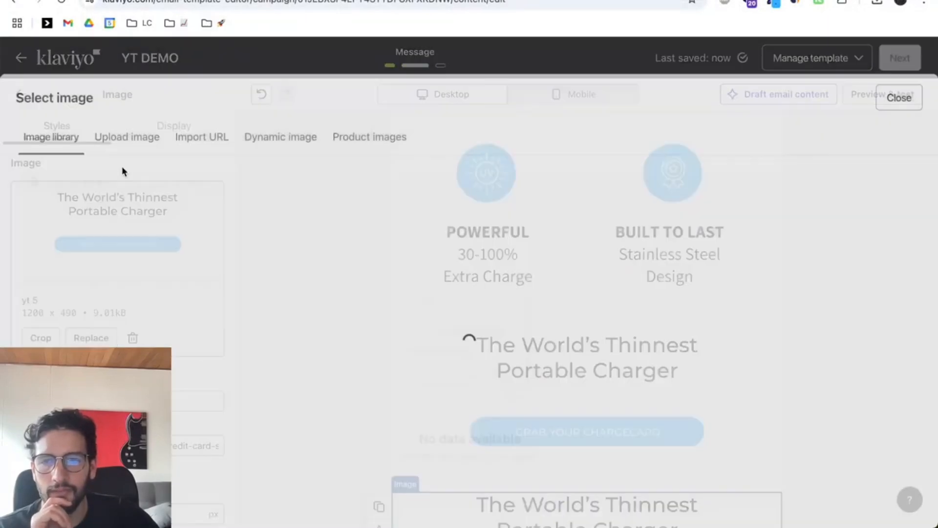
left_click(126, 126)
left_click(341, 199)
double_click(240, 147)
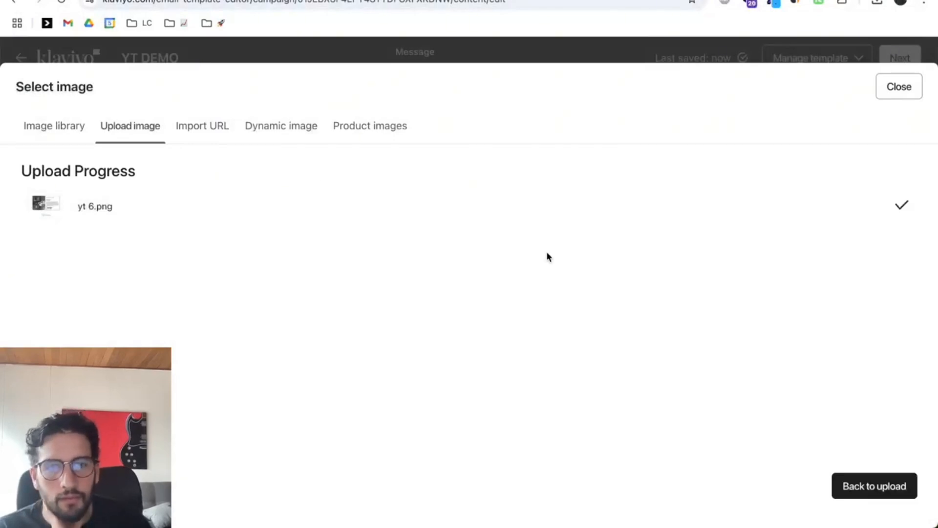
- Show the email in mobile view and review the stacked image slices from the hero down to the footer
left_click(815, 251)
scroll(809, 250, "up", 20)
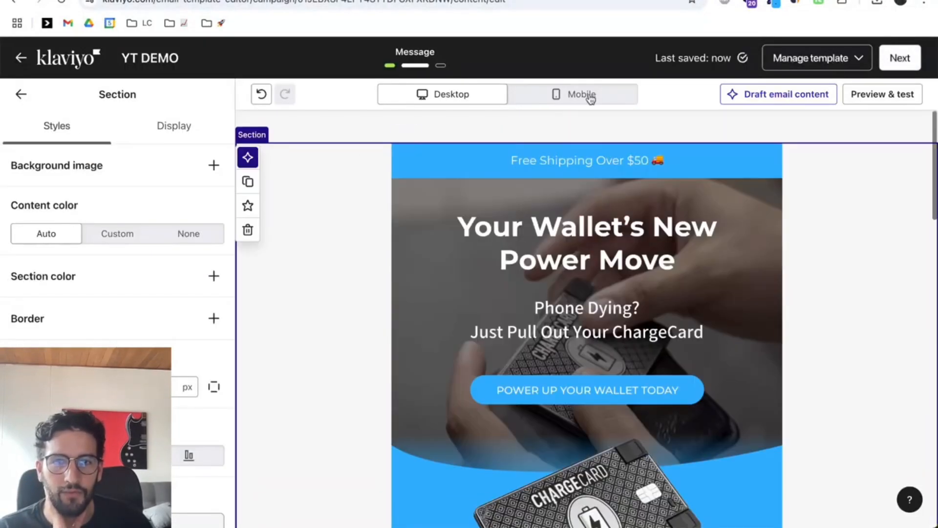
left_click(573, 96)
scroll(807, 261, "down", 6)
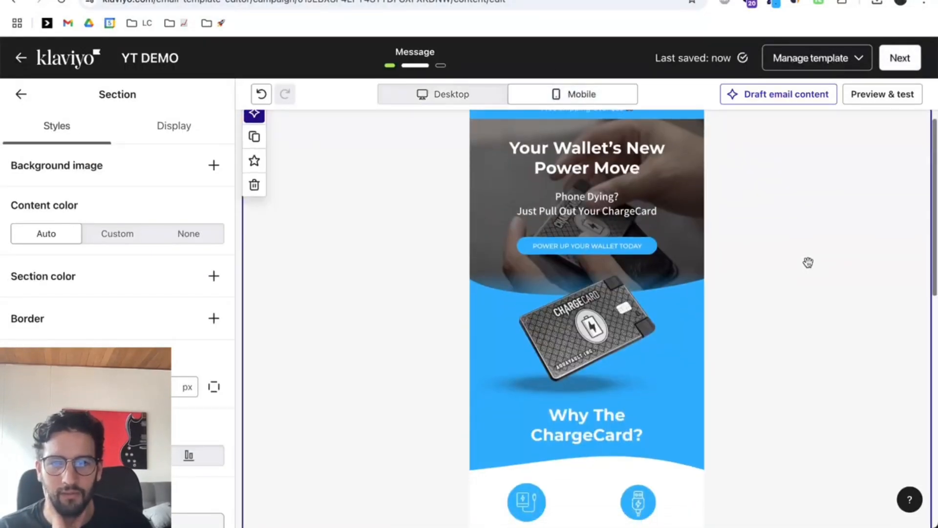
scroll(808, 262, "down", 5)
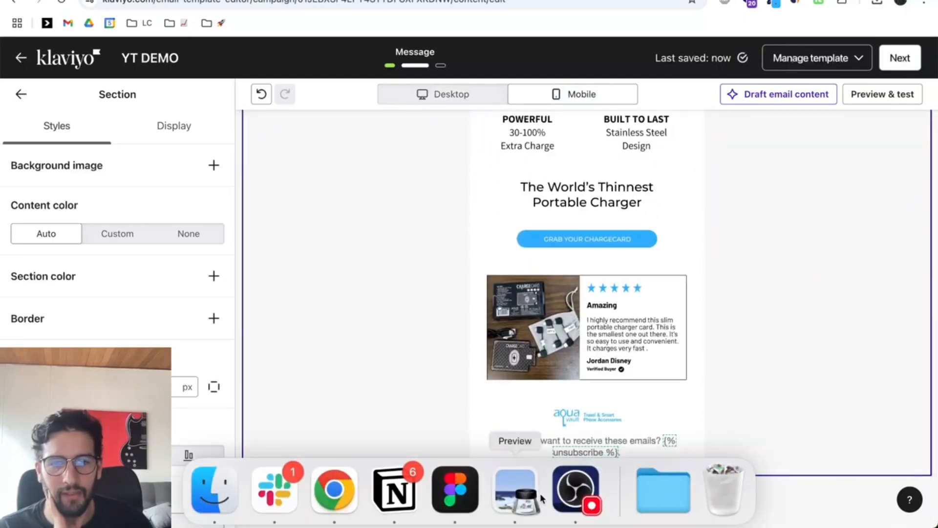
- Switch to Figma and examine the footer links below the Aqua Vault logo in the email design
left_click(467, 486)
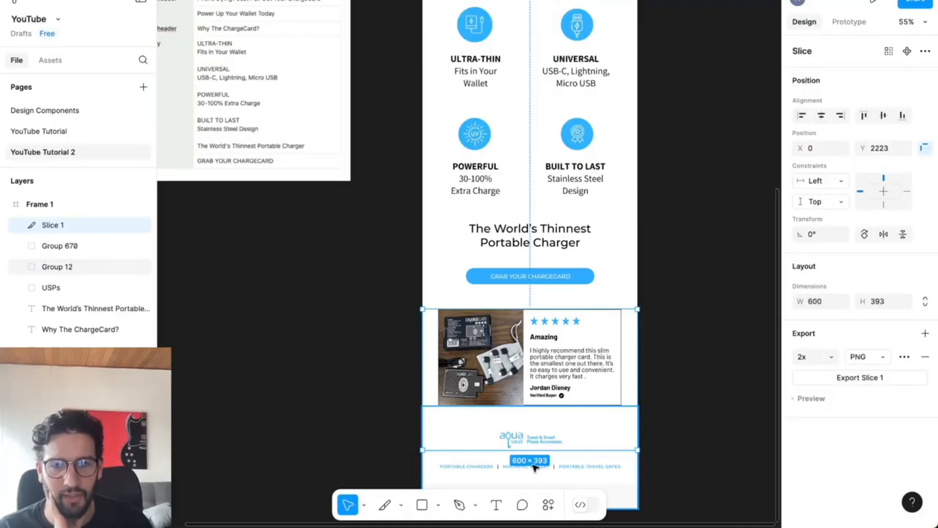
scroll(576, 476, "up", 5)
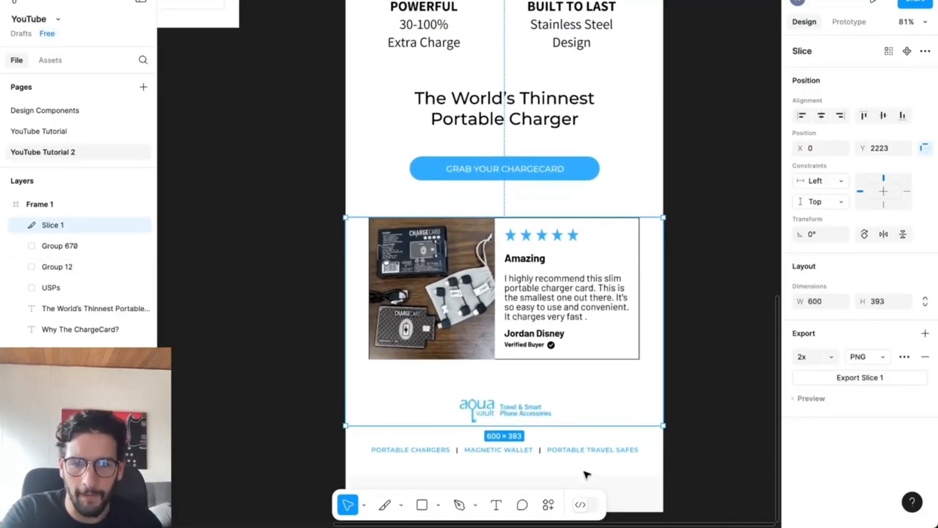
scroll(575, 471, "up", 2)
mouse_move(342, 513)
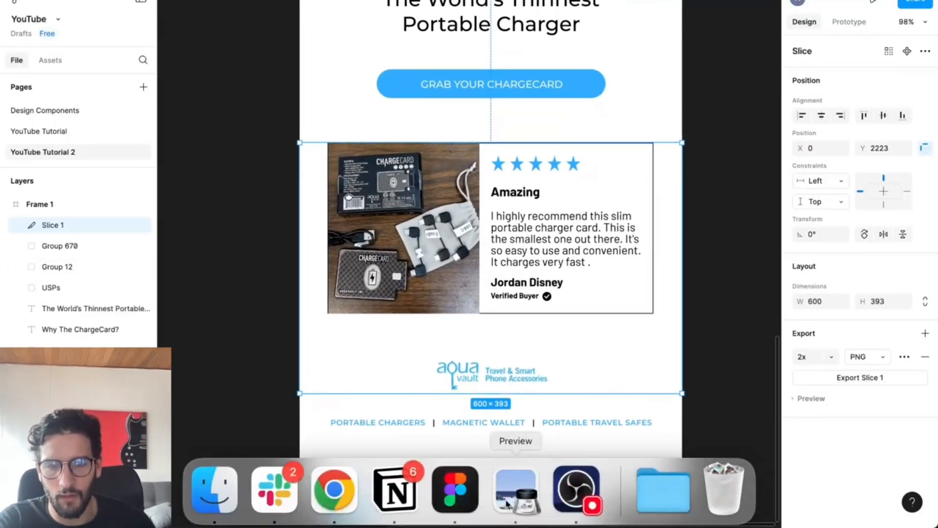
- Switch back to Klaviyo in Chrome and add a header bar block between the last image and the unsubscribe text
left_click(348, 491)
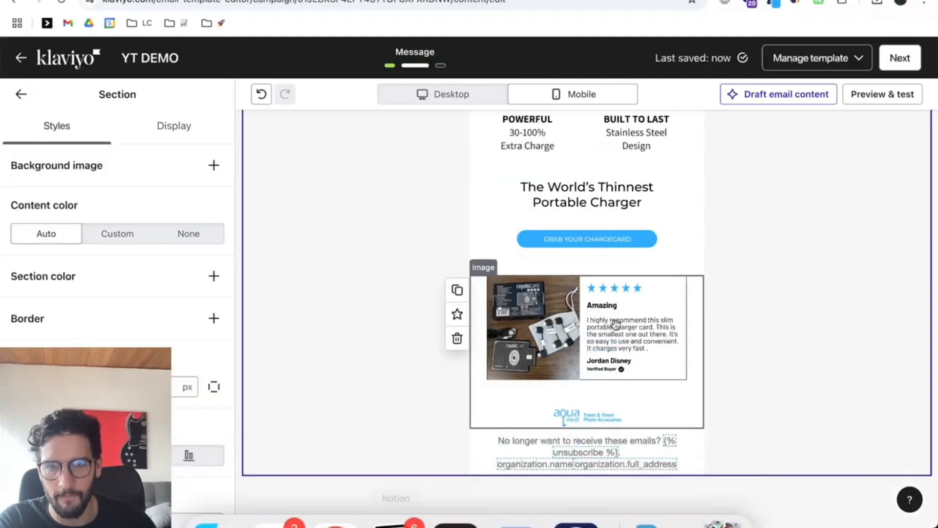
left_click(19, 94)
scroll(155, 290, "down", 3)
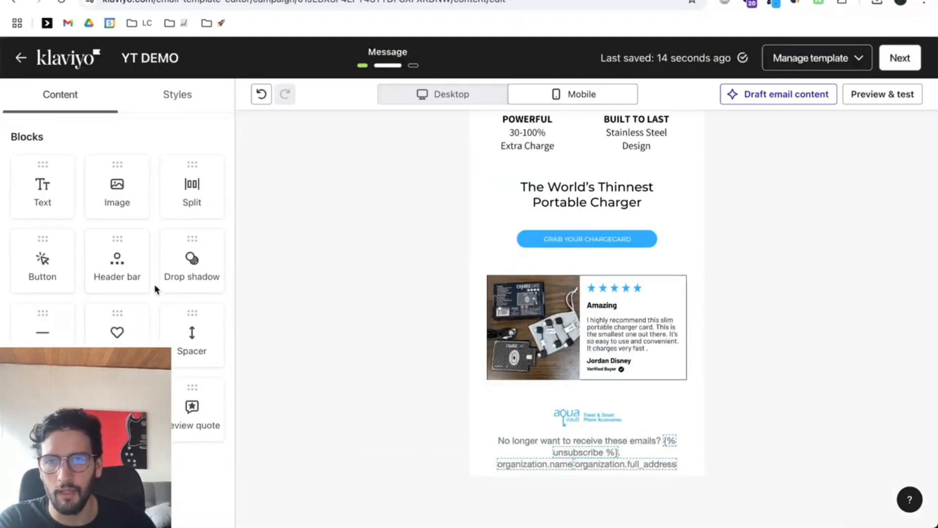
left_click_drag(117, 225, 570, 384)
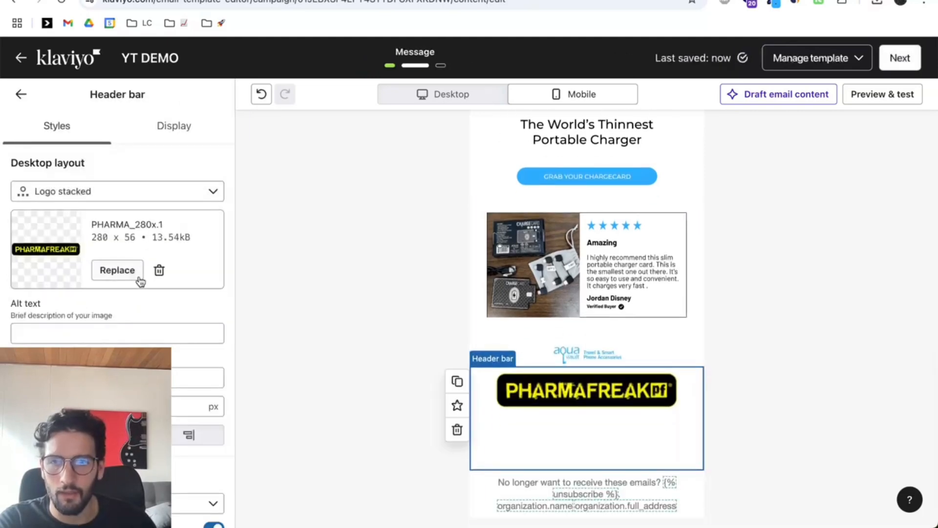
- Remove the PHARMAFREAK logo from the header bar and set its desktop layout to Links and buttons only
left_click(159, 269)
left_click(149, 198)
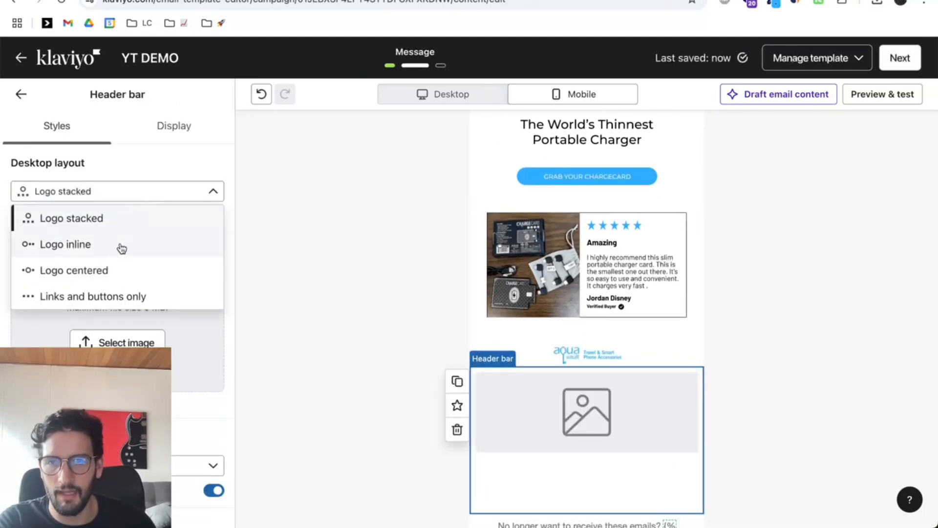
left_click(115, 296)
scroll(119, 204, "down", 2)
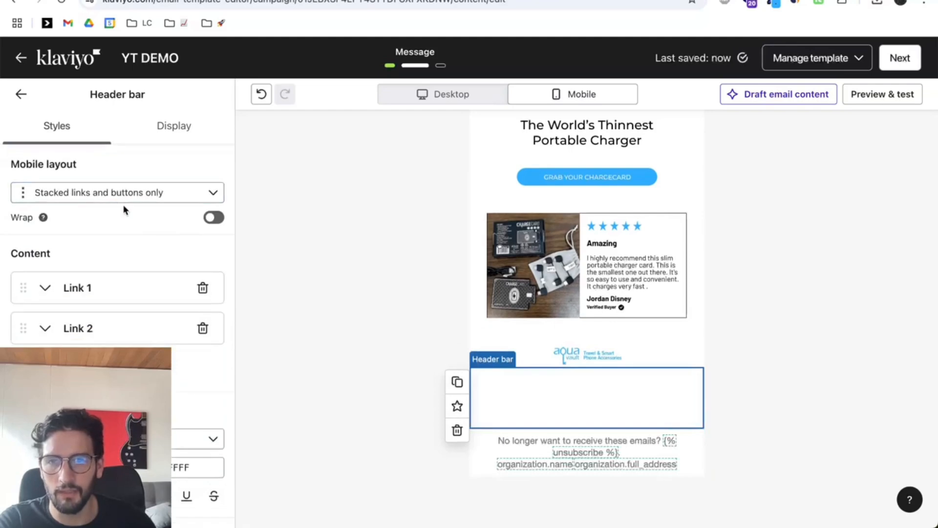
scroll(145, 233, "up", 2)
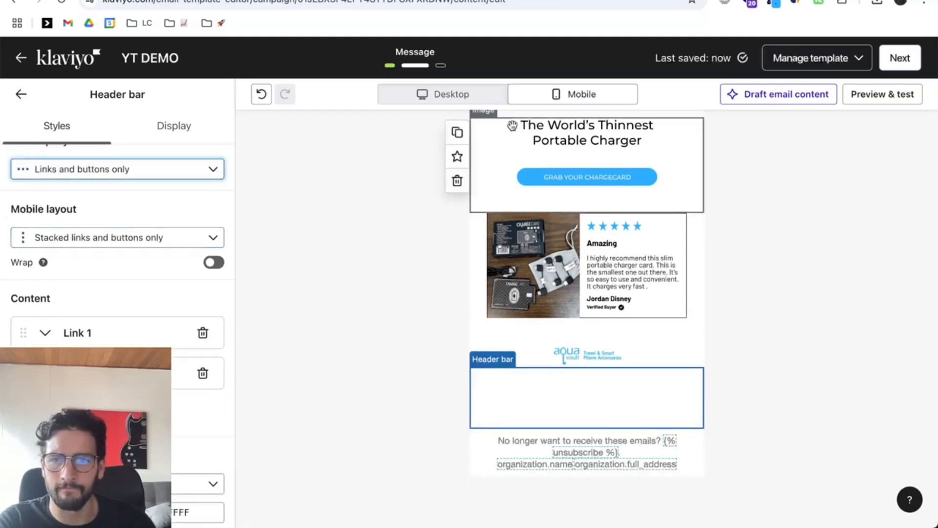
scroll(157, 325, "down", 2)
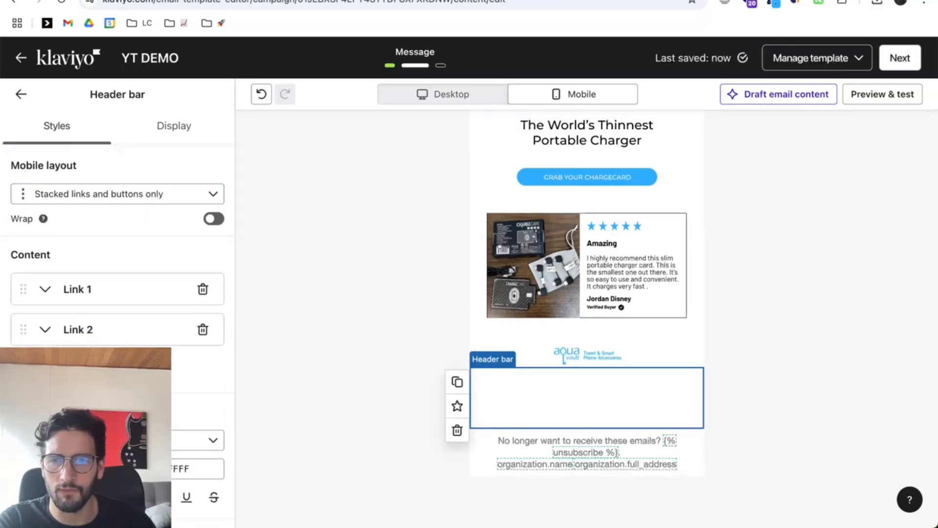
- Set the header bar's link text color to black
scroll(111, 297, "down", 3)
left_click(147, 347)
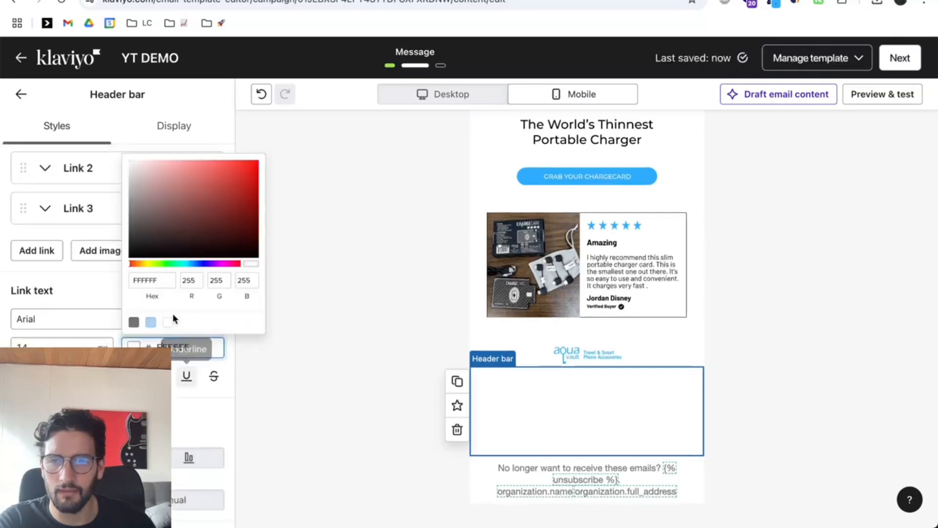
left_click_drag(146, 247, 90, 274)
- Set the header bar's link text font to Verdana
left_click(69, 320)
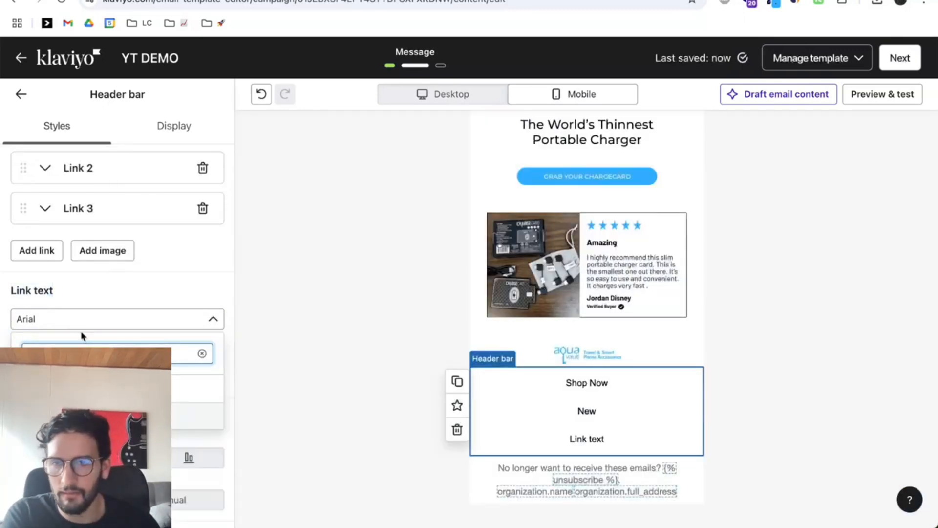
key("BackSpace")
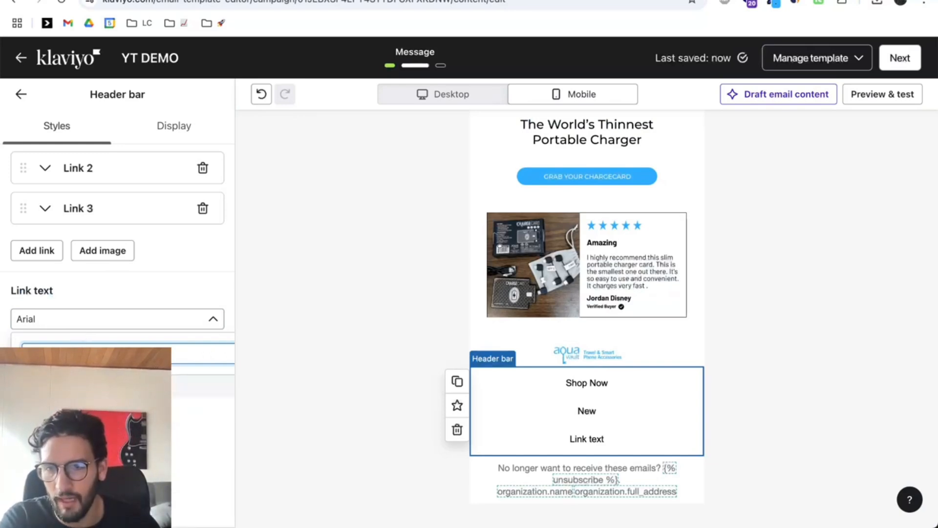
type("pop")
key("BackSpace")
key("BackSpace")
key("BackSpace")
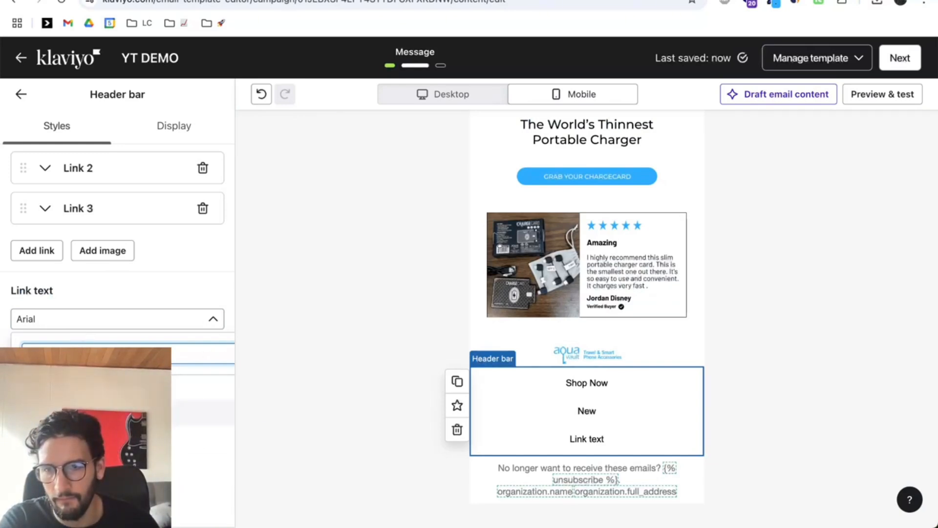
scroll(118, 400, "down", 1)
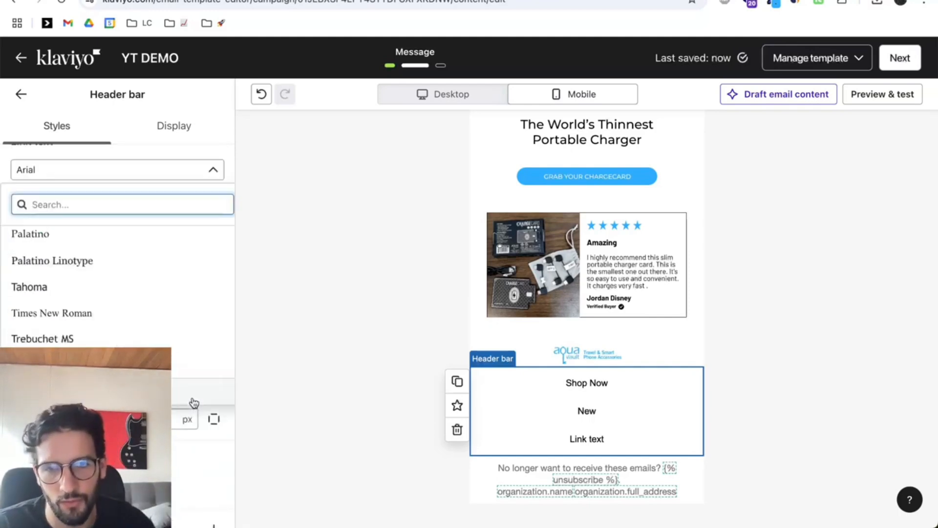
scroll(193, 403, "down", 3)
left_click(213, 364)
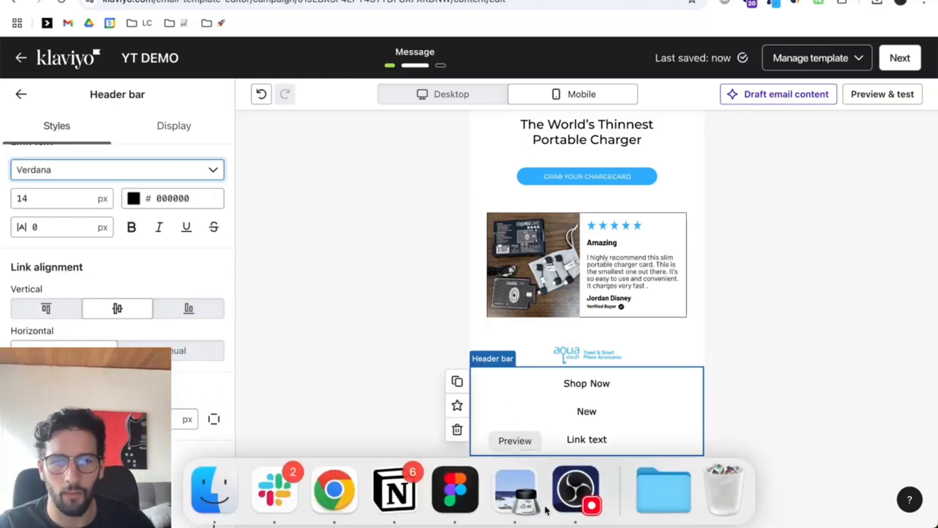
- Sample the blue of the GRAB YOUR CHARGECARD button and apply #2EADFD as the link text color
left_click(773, 4)
left_click(752, 18)
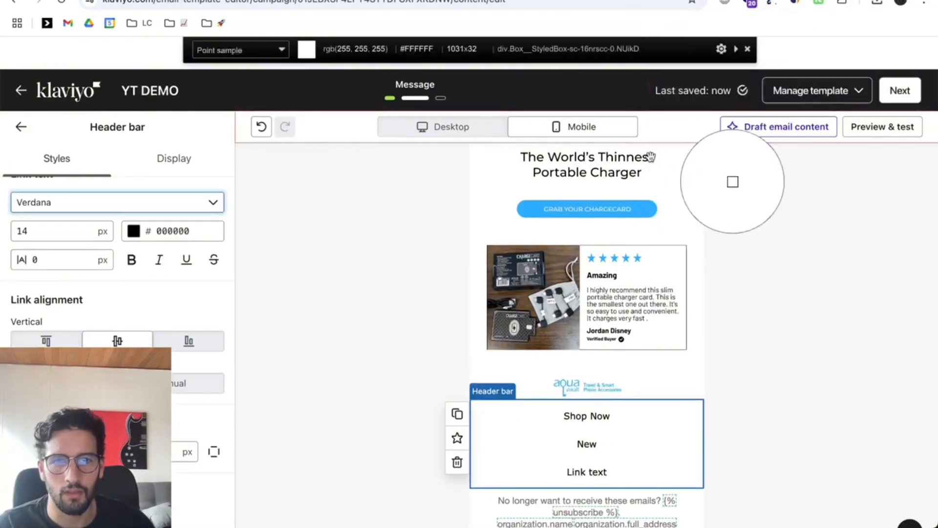
left_click(532, 207)
left_click(190, 231)
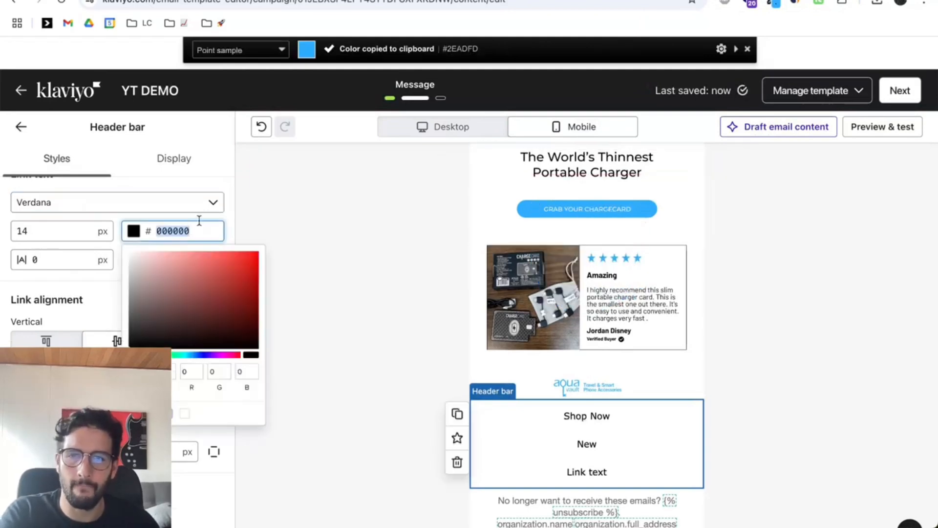
key("ctrl+v")
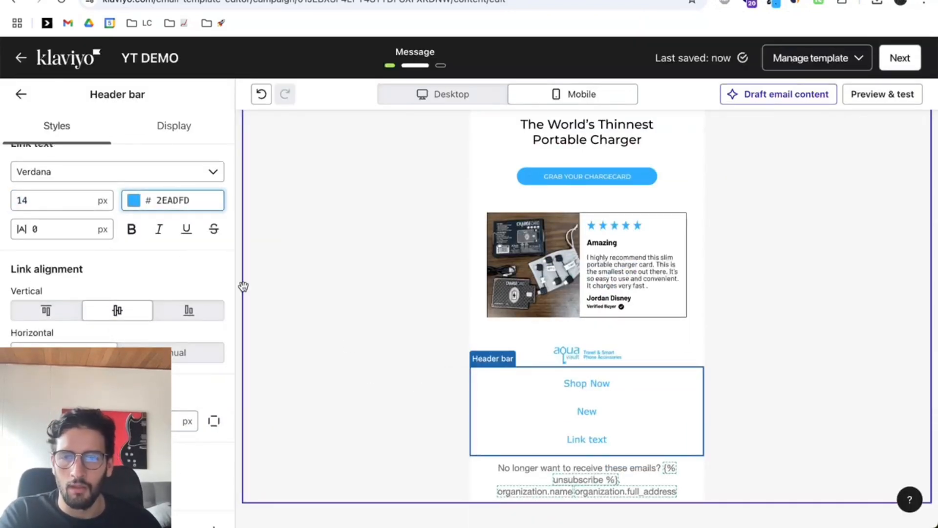
- Set the header bar's link text size to 16 px
left_click(80, 193)
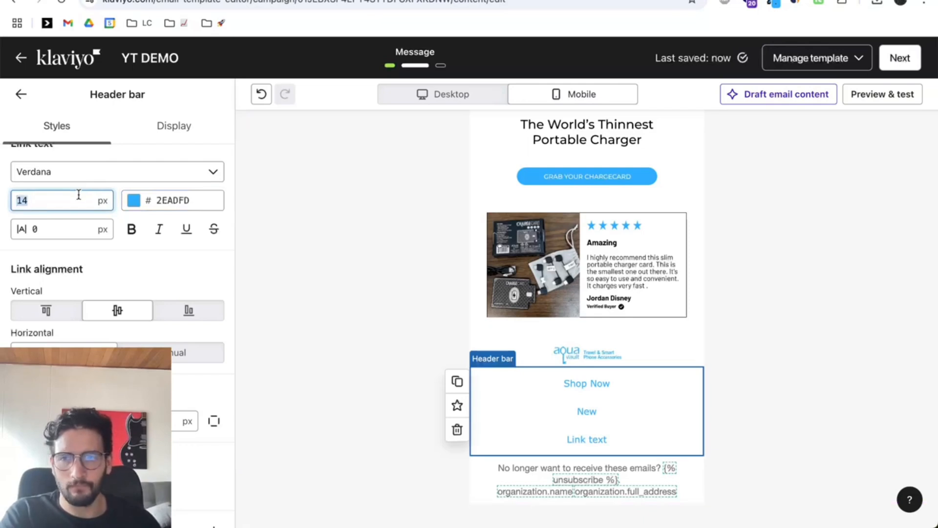
type("29")
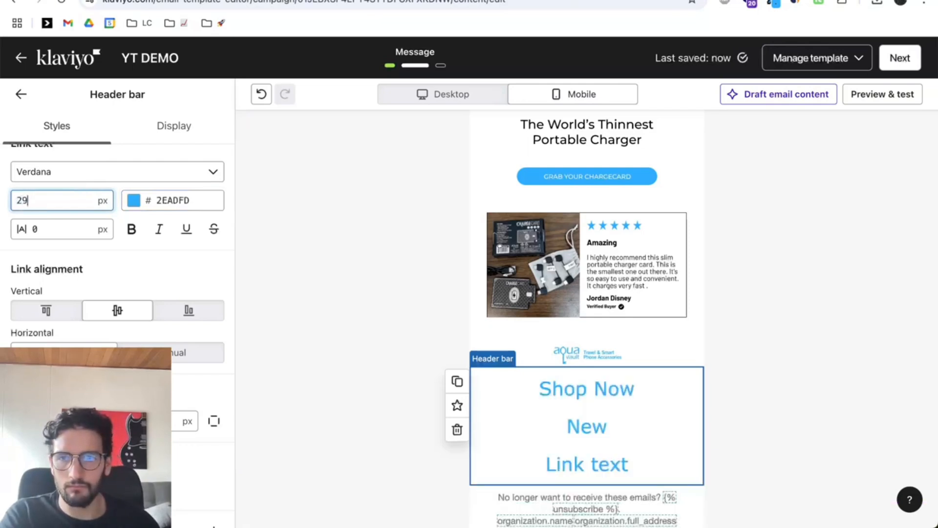
key("BackSpace")
type("0")
key("BackSpace")
key("BackSpace")
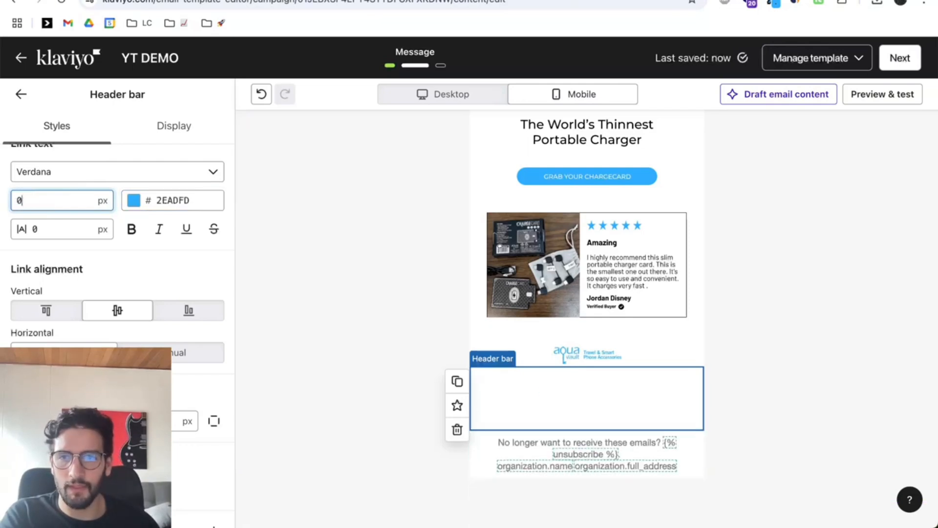
type("17")
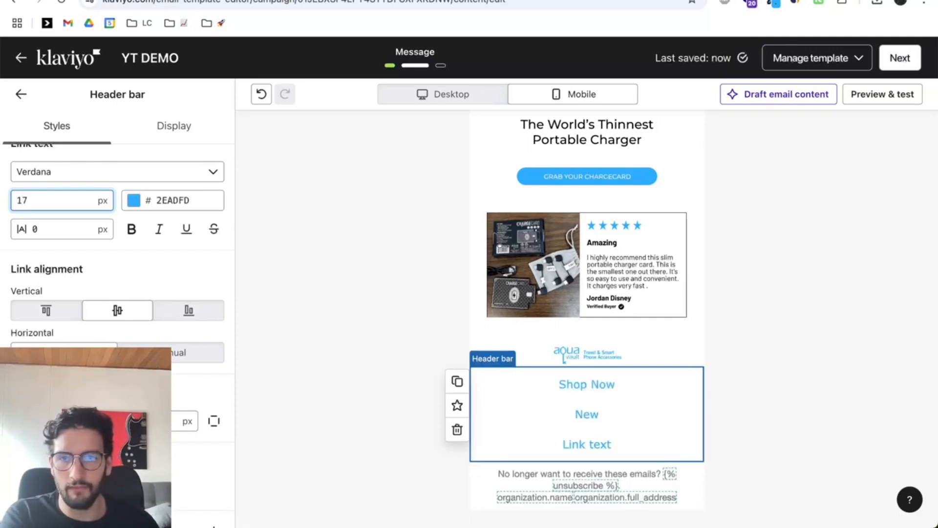
key("BackSpace")
type("6")
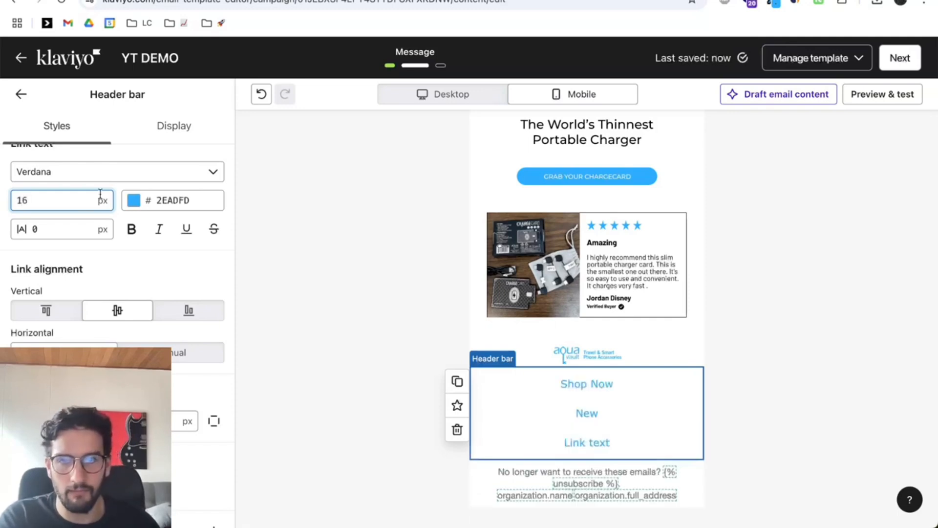
- Check how the footer links look in the desktop view and return to the mobile view
left_click(482, 100)
scroll(620, 316, "down", 10)
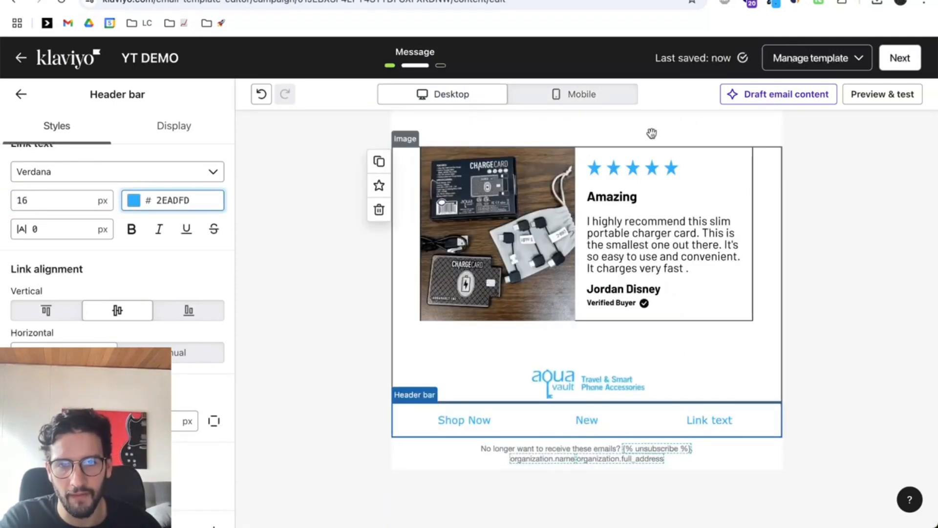
left_click(569, 94)
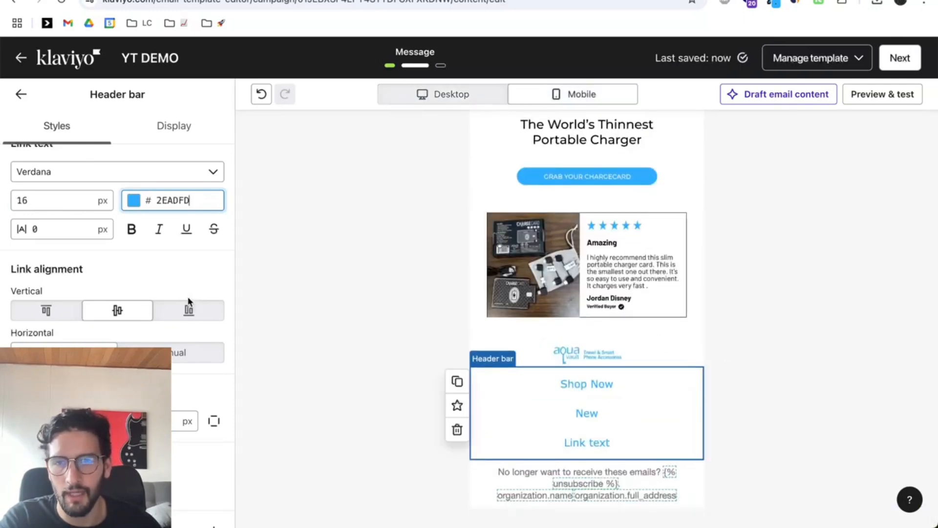
- Try manual horizontal alignment and bottom vertical alignment for the header bar links
scroll(197, 308, "down", 2)
scroll(212, 243, "up", 1)
scroll(204, 239, "up", 3)
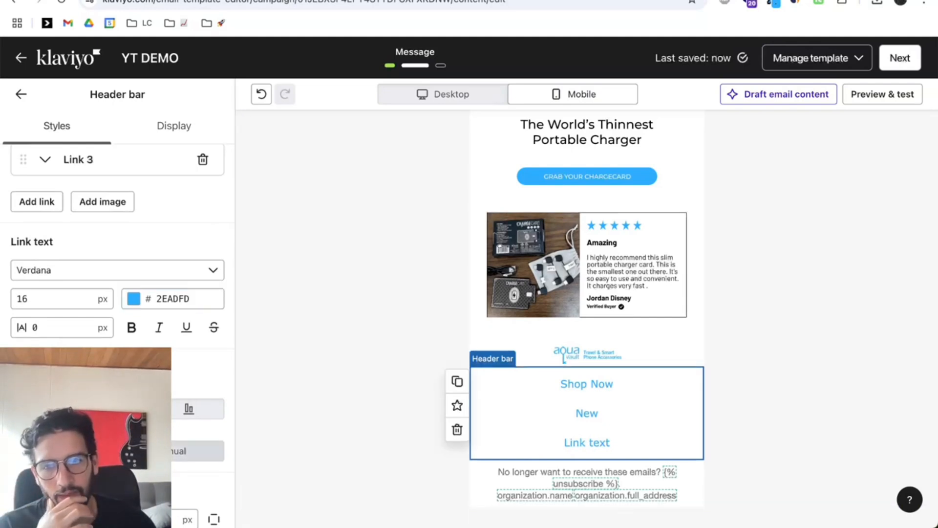
left_click(166, 450)
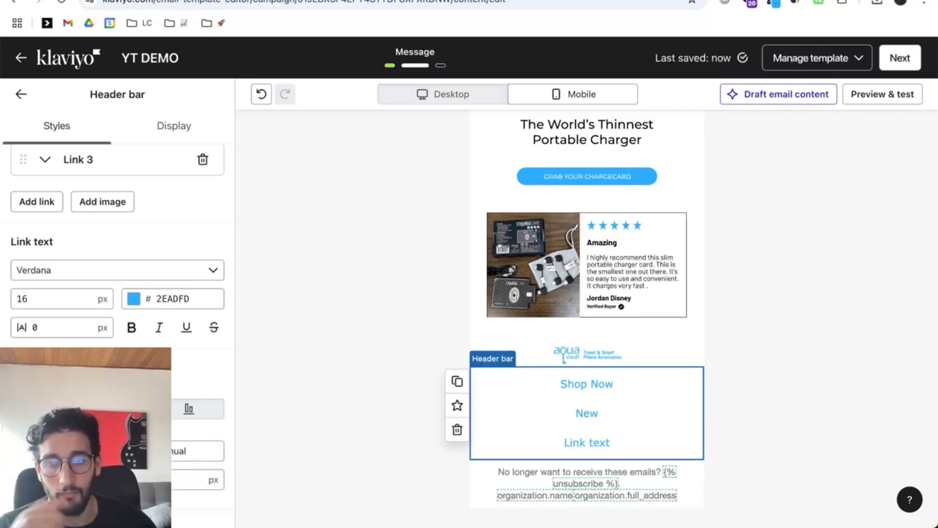
scroll(182, 357, "down", 5)
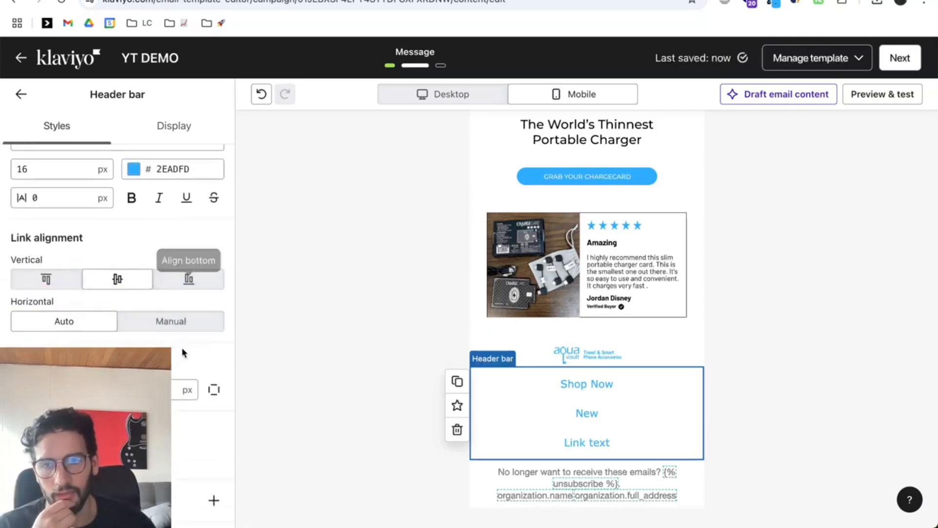
scroll(179, 365, "up", 2)
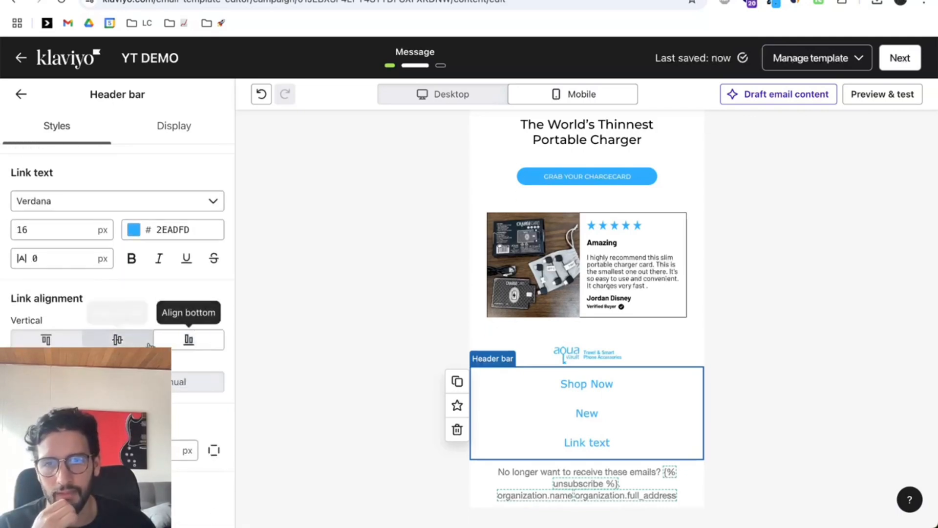
scroll(193, 394, "up", 1)
scroll(191, 391, "up", 5)
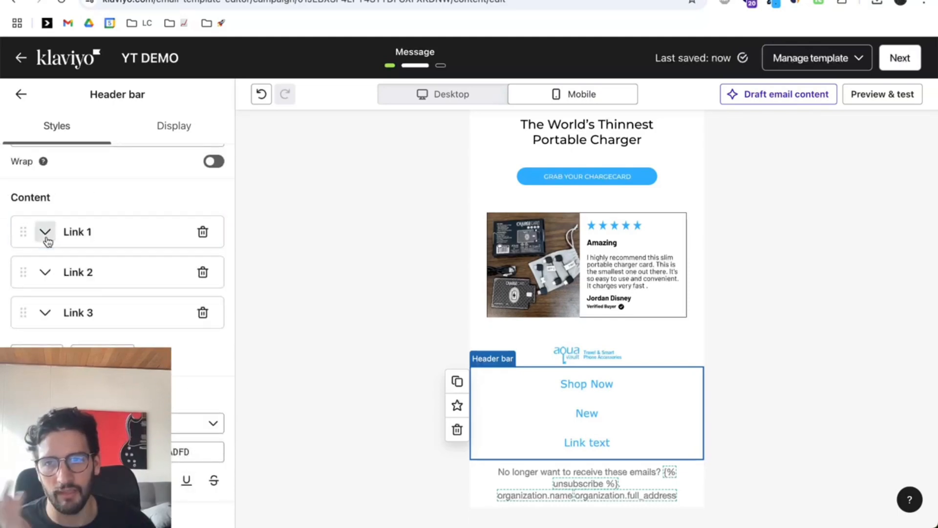
- Expand Link 1's settings, check the footer link names in the Figma design, and return to Klaviyo
left_click(45, 232)
mouse_move(287, 445)
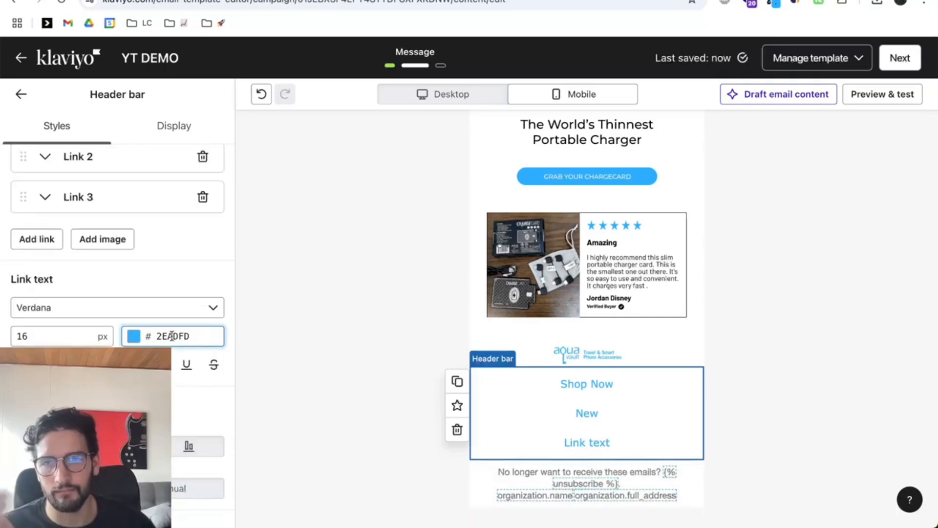
scroll(171, 335, "up", 2)
left_click(457, 486)
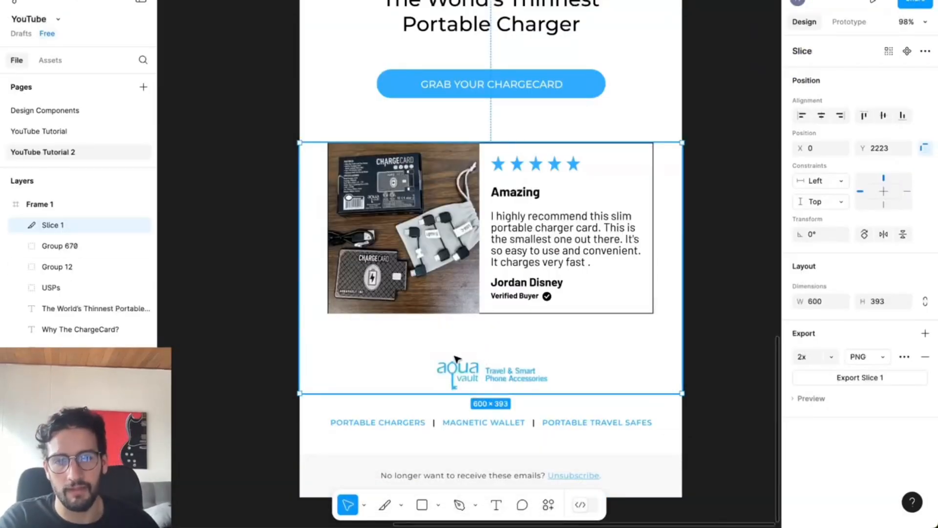
mouse_move(394, 525)
left_click(334, 489)
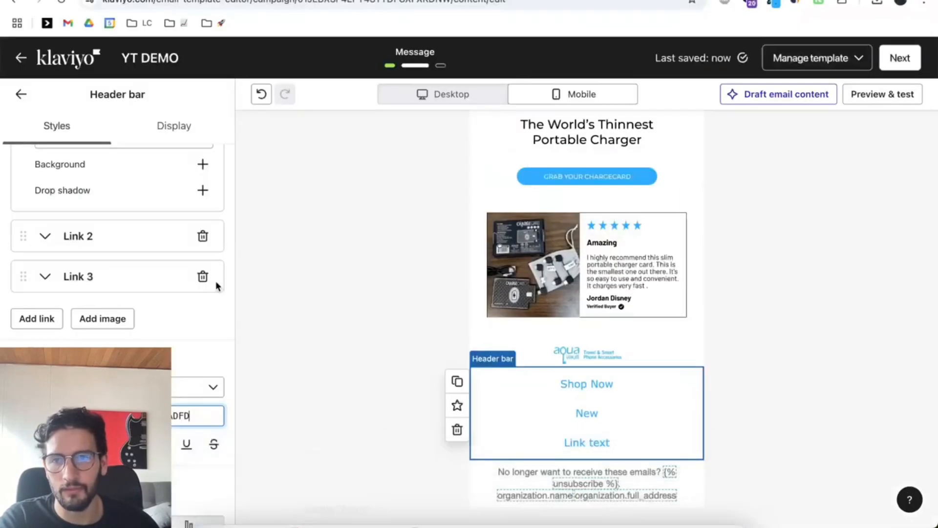
- Clear Link 1's address and set its link text to PORTABLE CHARGERS
scroll(216, 280, "up", 3)
left_click(141, 239)
triple_click(140, 238)
key("BackSpace")
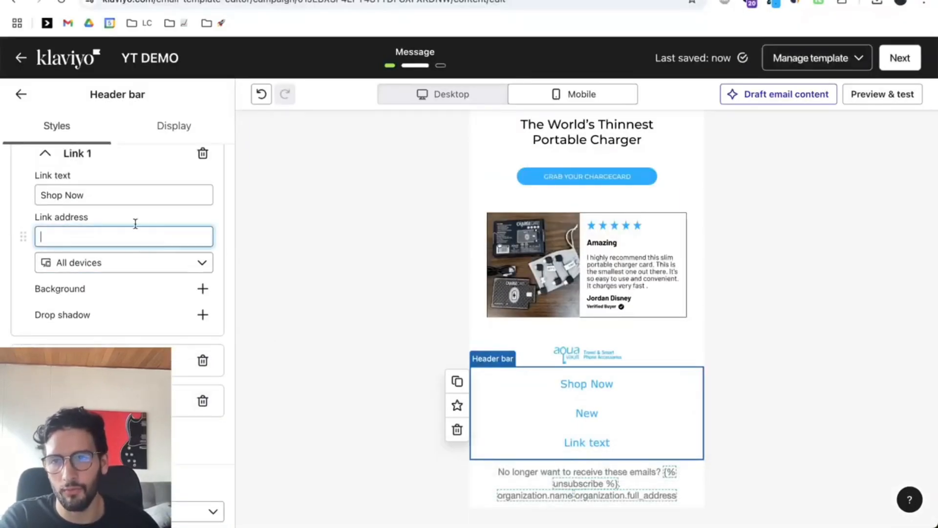
left_click(141, 197)
triple_click(141, 197)
type("PORTABLE CHARGERS")
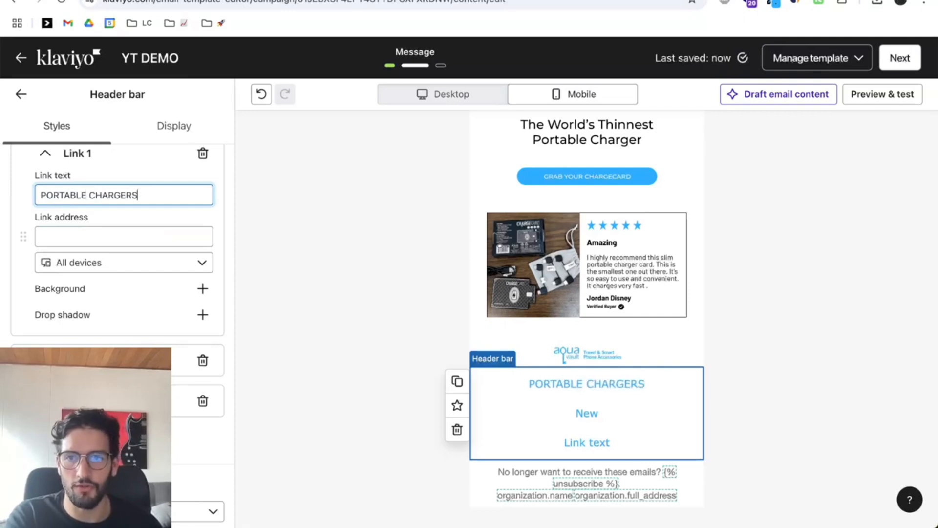
- Copy Link 1's text, recheck the footer links in Figma, and paste PORTABLE CHARGERS as Link 2's text in Klaviyo
triple_click(141, 197)
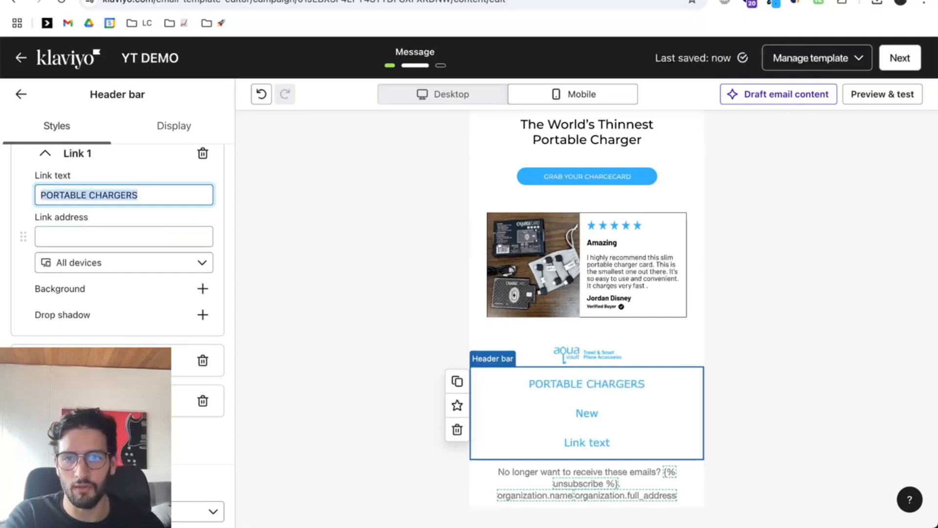
left_click(456, 489)
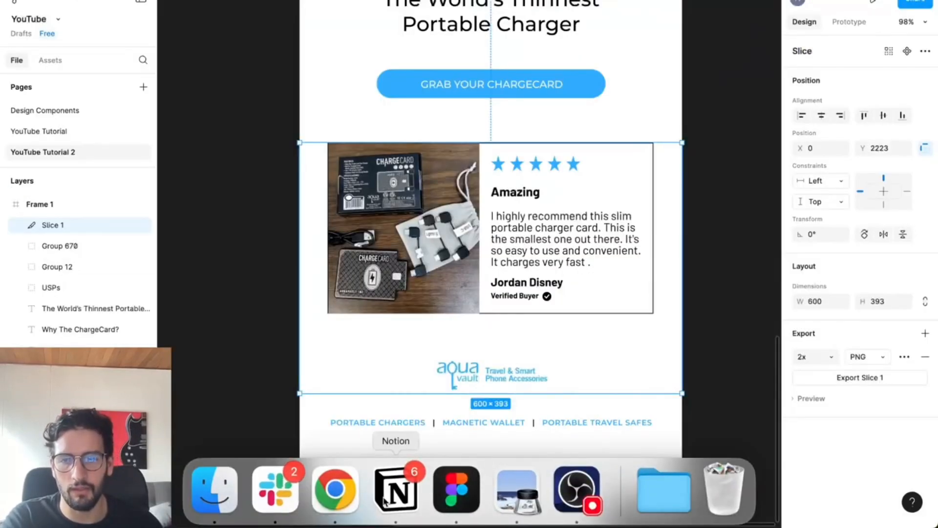
left_click(342, 493)
scroll(59, 323, "down", 5)
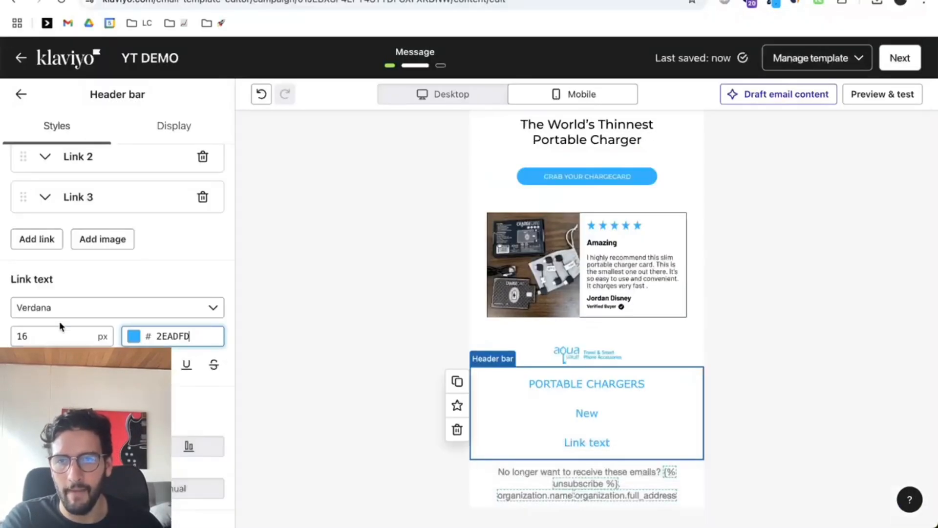
left_click(45, 156)
scroll(139, 255, "up", 2)
scroll(129, 259, "up", 3)
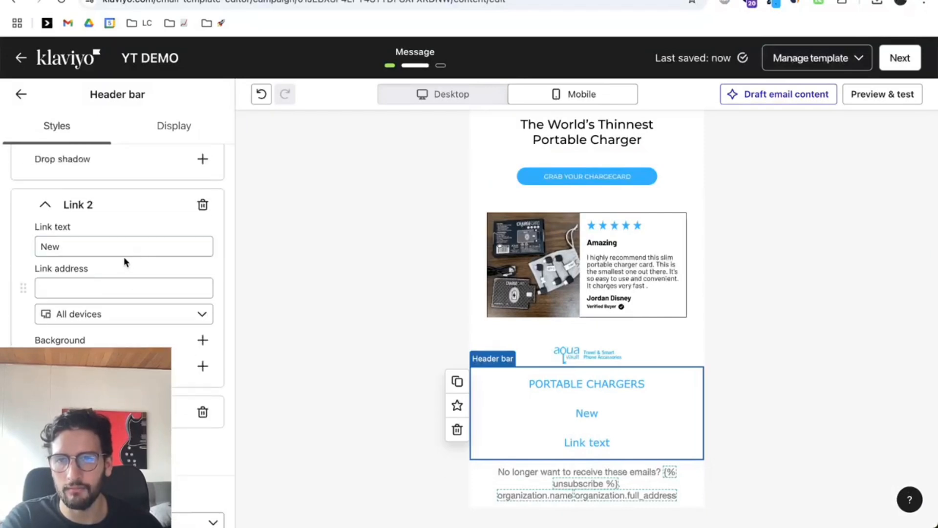
double_click(138, 251)
key("ctrl+v")
scroll(147, 291, "down", 2)
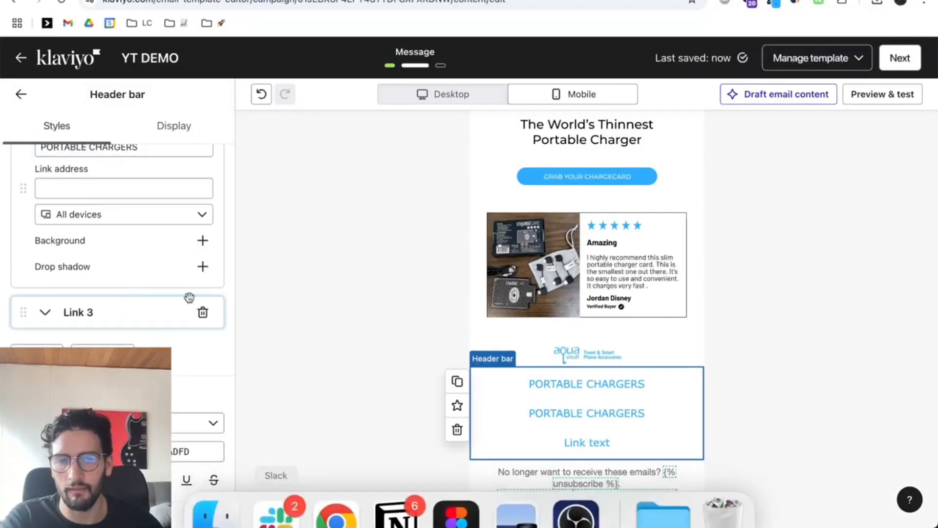
- Replace Link 2's text in the header bar with MAGNETIC WALLET
scroll(112, 271, "up", 3)
triple_click(118, 250)
type("MAGNETIC WALLET")
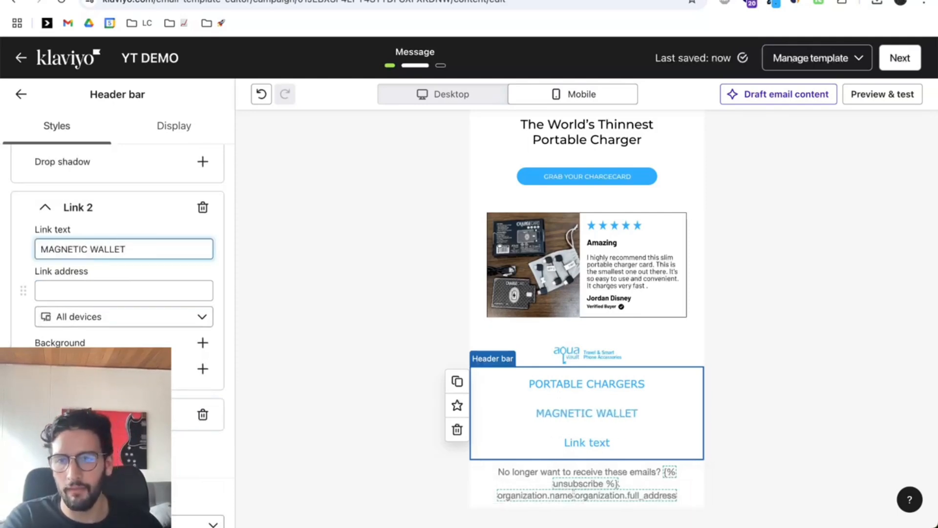
- Check the third footer link's name in the Figma design and set Link 3's text to PORTABLE TRAVEL SAFES in Klaviyo
scroll(118, 269, "down", 5)
left_click(454, 488)
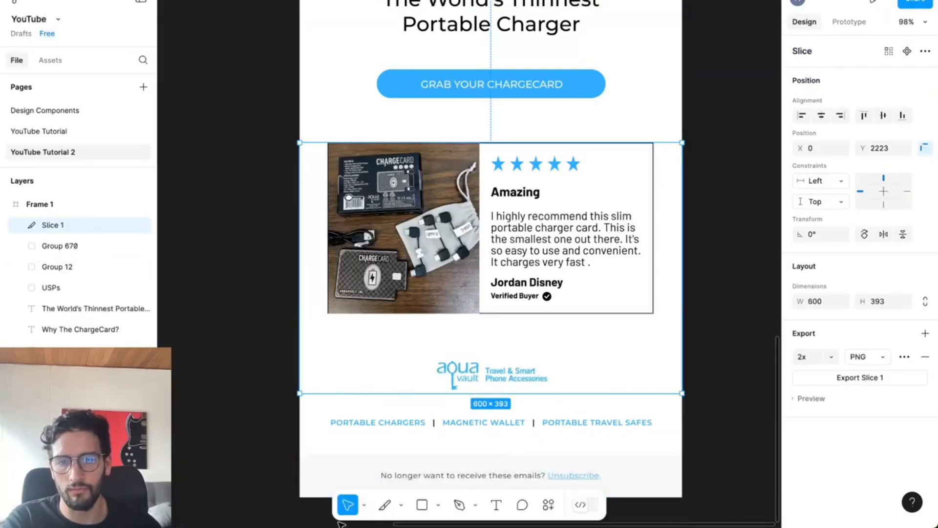
left_click(335, 489)
scroll(155, 269, "up", 3)
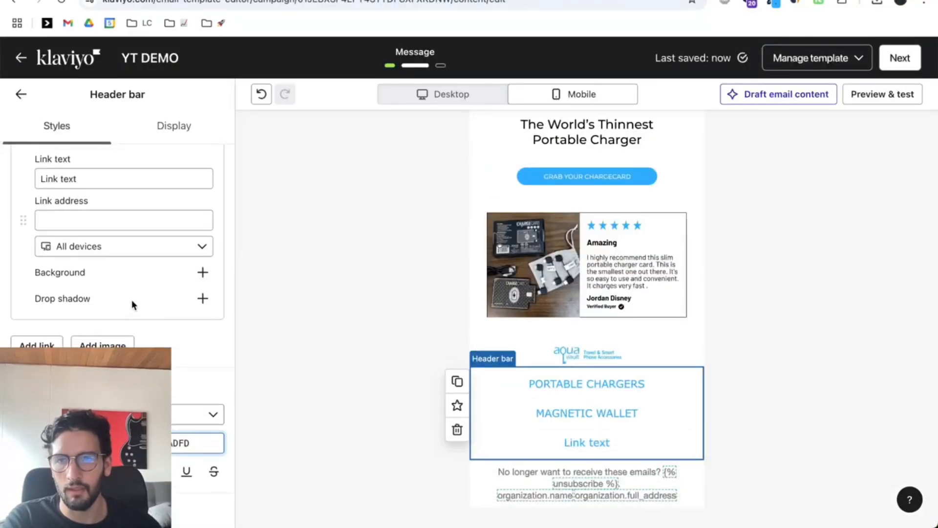
triple_click(140, 187)
type("PORTRA")
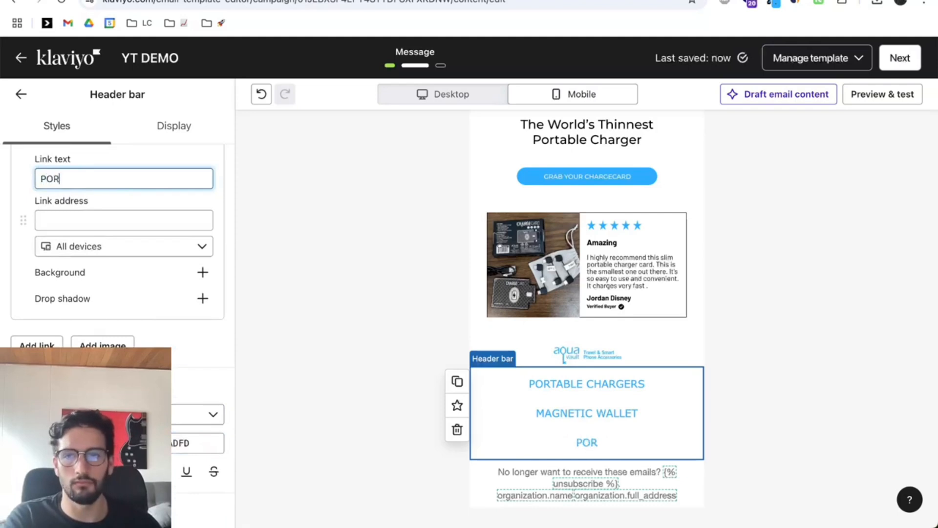
key("BackSpace")
key("BackSpace")
type("ABLE TRA")
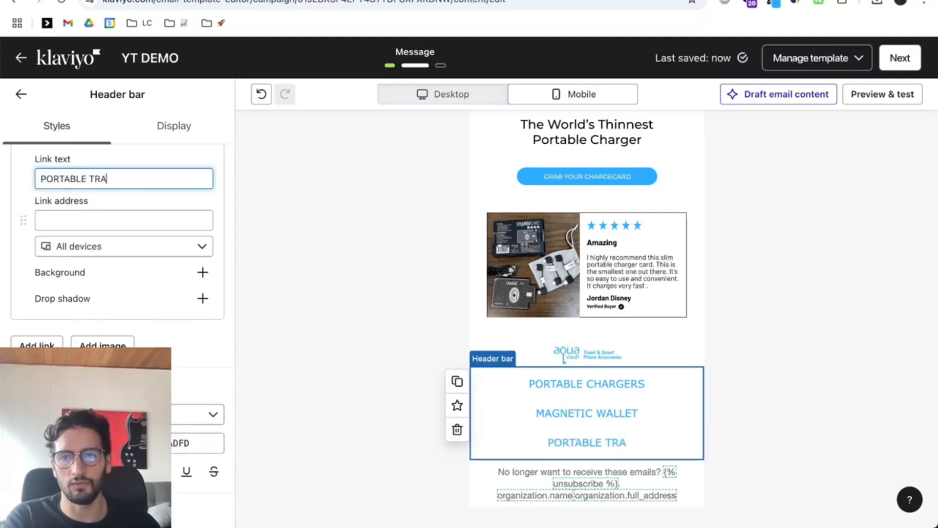
type("VEL SAFES")
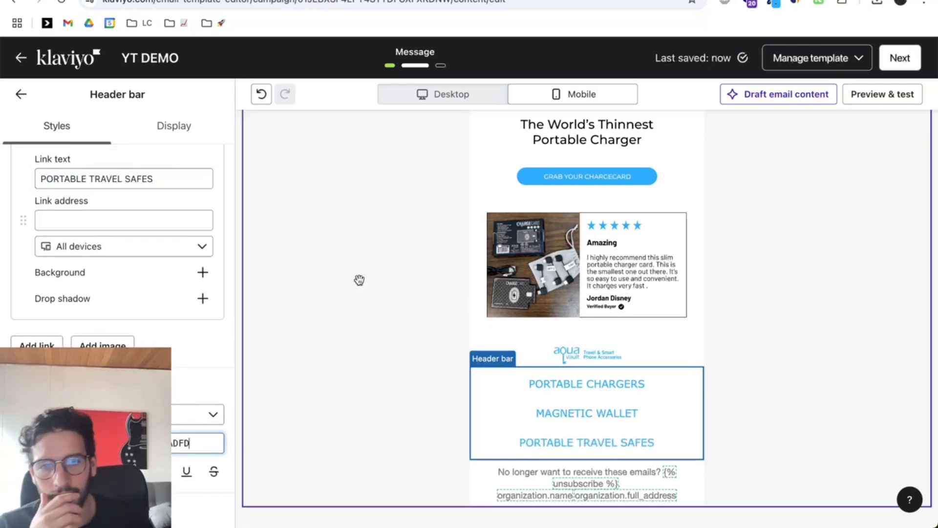
- Try the wrap option and the unstacked Links and buttons only mobile layout for the header bar
scroll(195, 298, "up", 2)
scroll(194, 298, "up", 10)
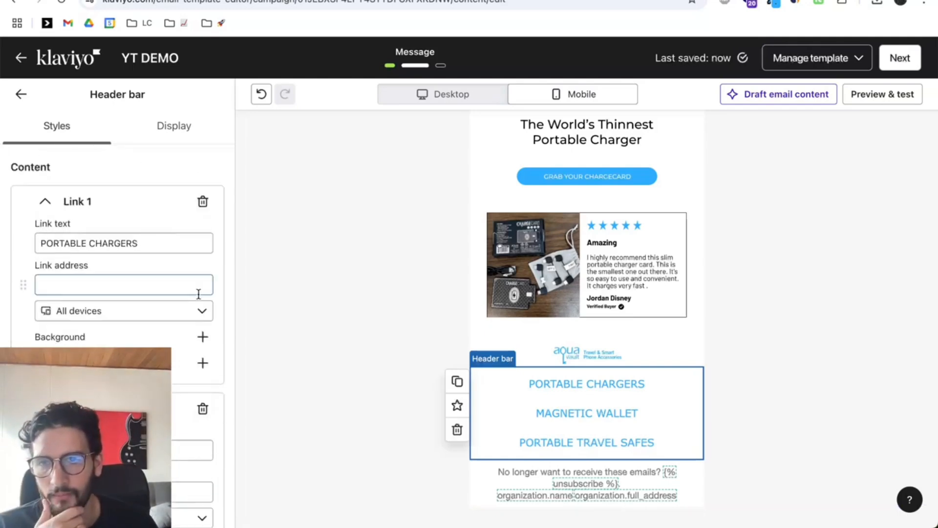
scroll(177, 285, "up", 4)
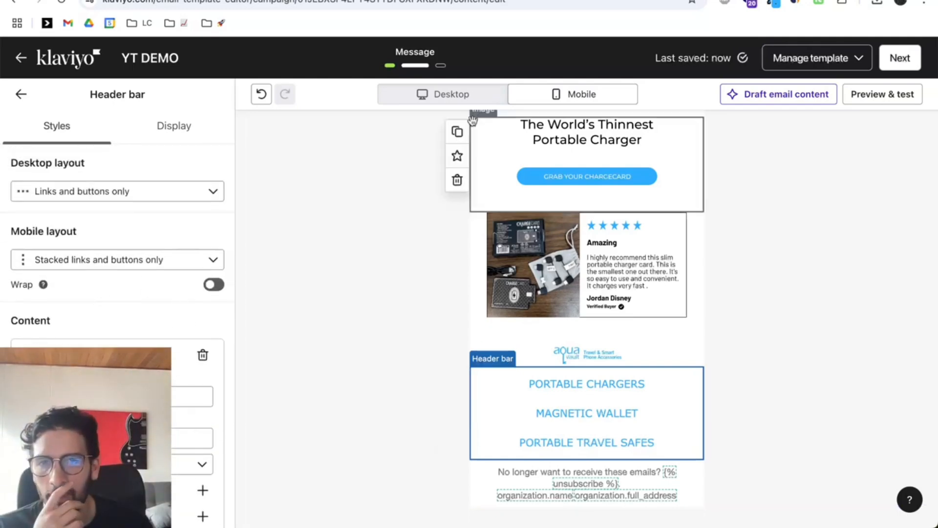
left_click(213, 285)
left_click(214, 285)
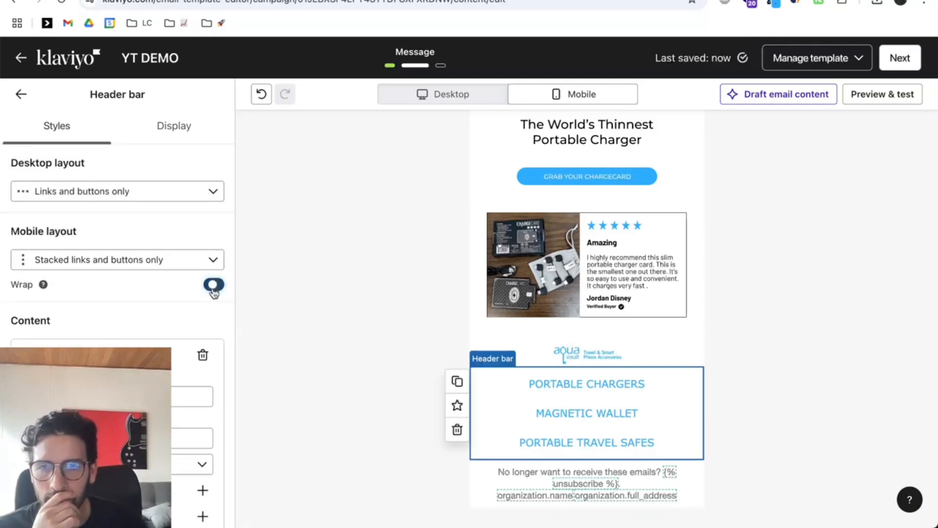
left_click(184, 264)
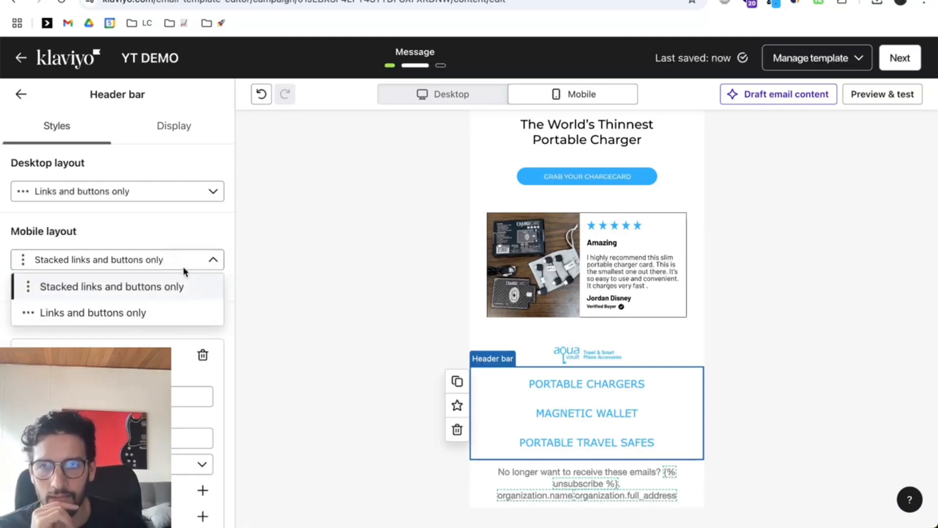
left_click(138, 309)
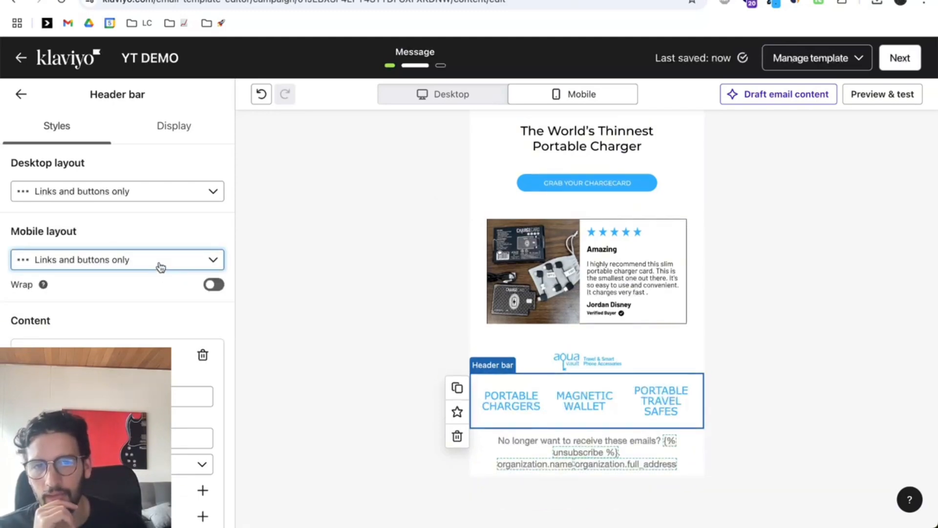
left_click(135, 267)
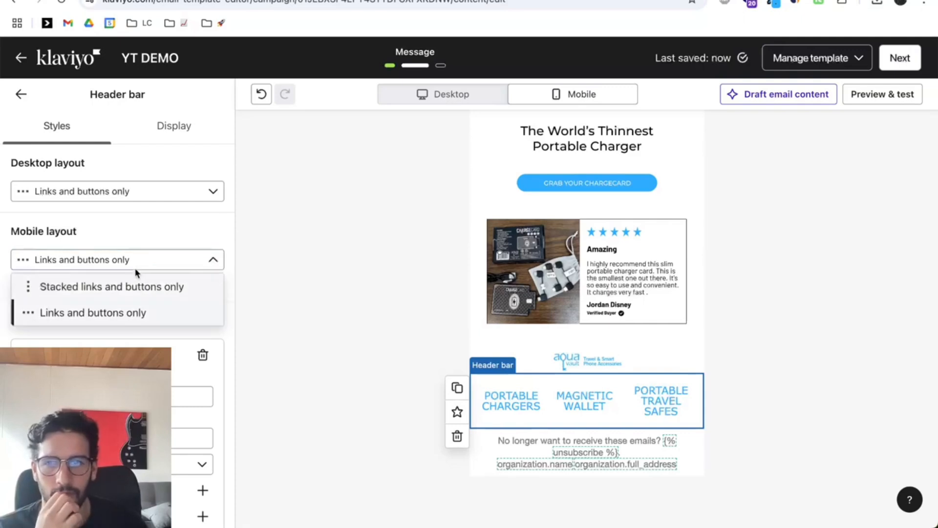
left_click(124, 281)
- Set the header bar's vertical link padding to 8 px and deselect the block
scroll(193, 289, "down", 15)
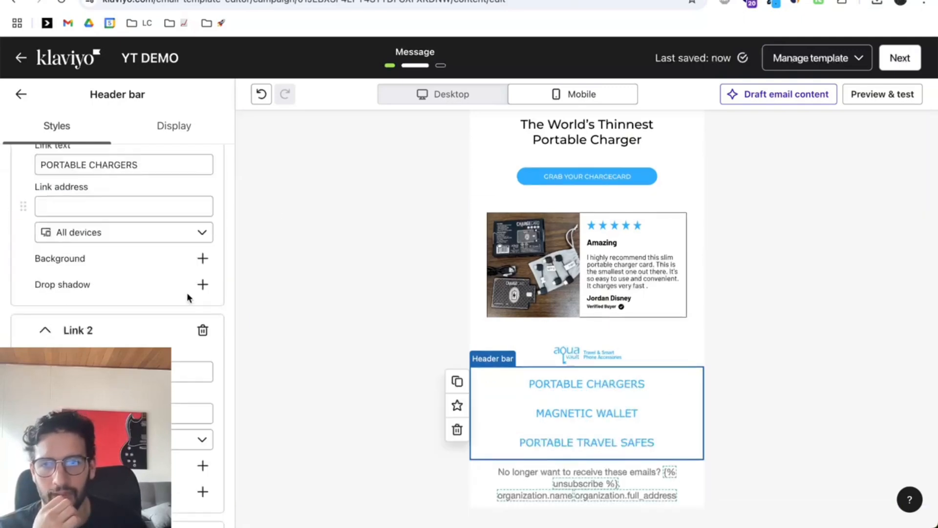
scroll(171, 298, "down", 3)
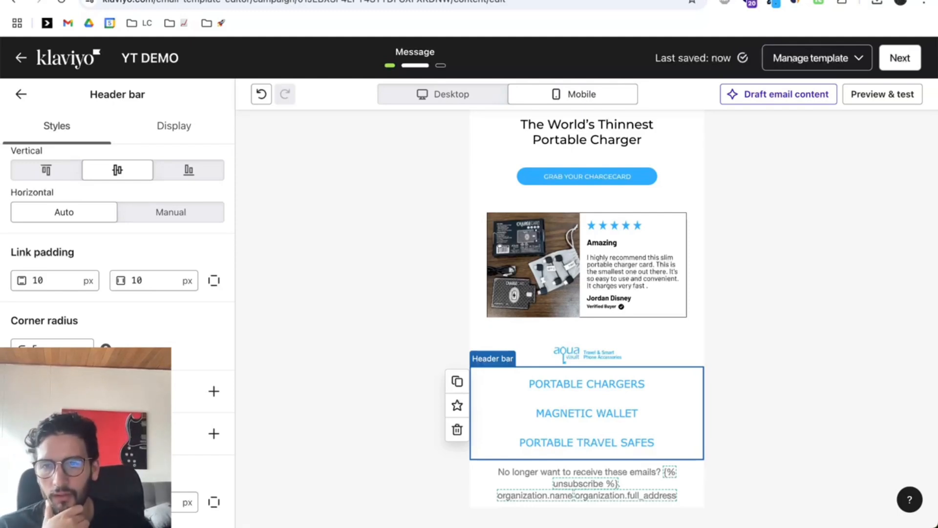
scroll(155, 273, "up", 2)
scroll(155, 279, "down", 10)
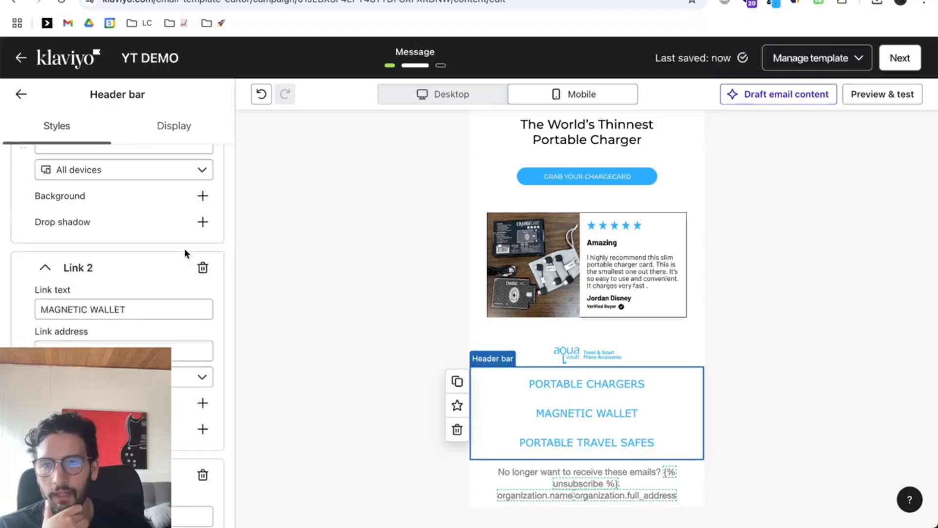
scroll(185, 253, "down", 15)
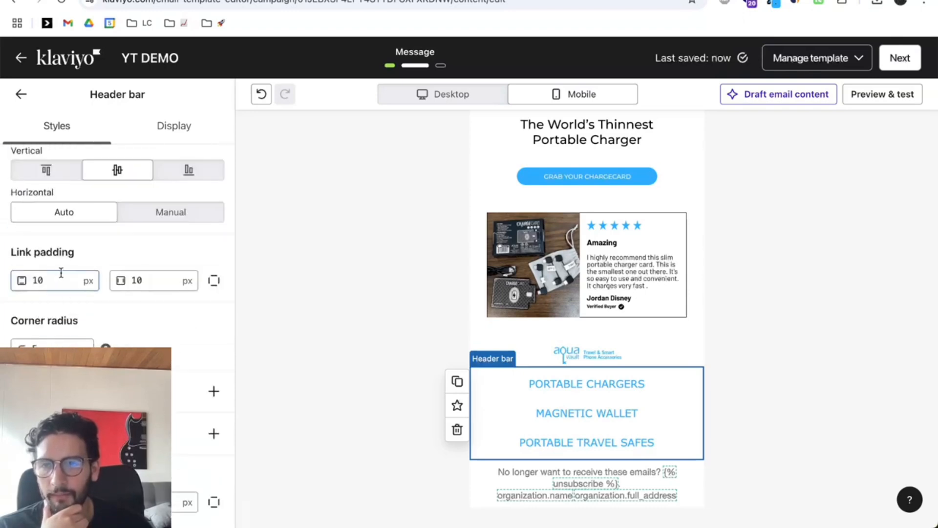
double_click(61, 276)
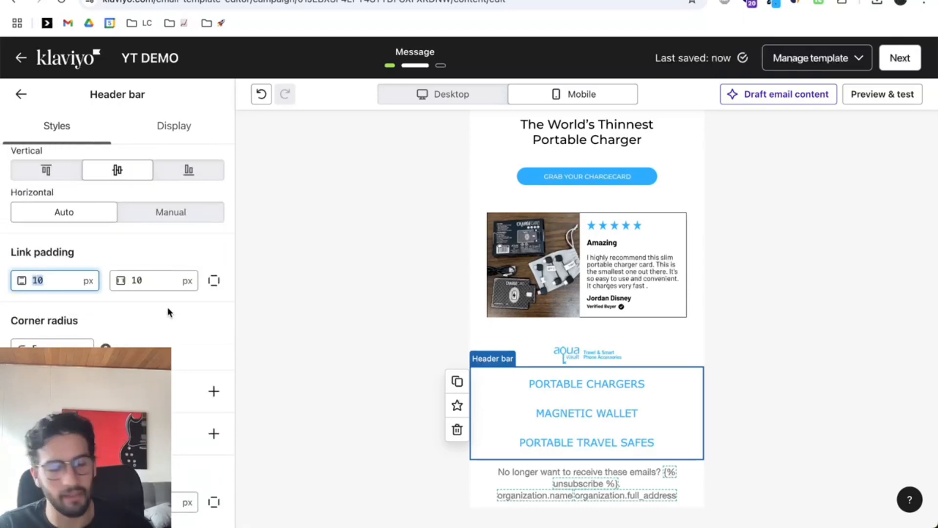
type("5")
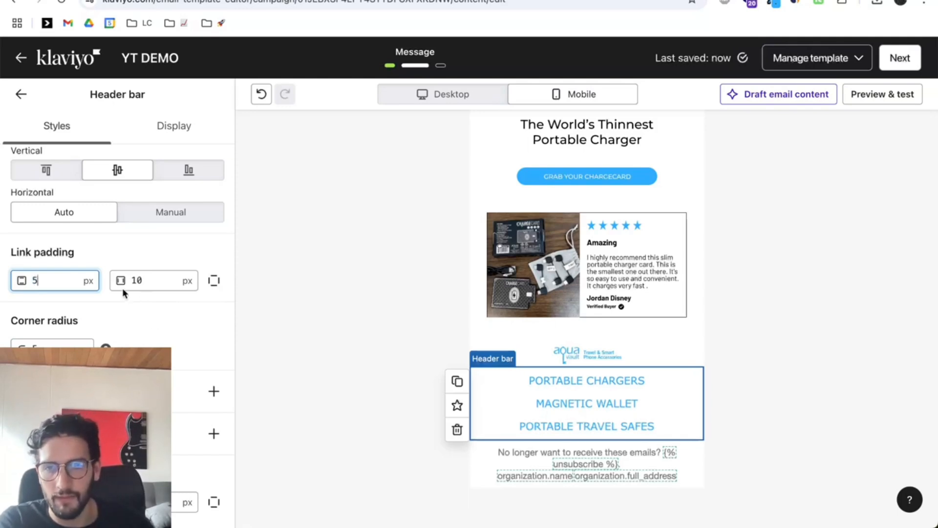
key("BackSpace")
type("4")
key("BackSpace")
type("0")
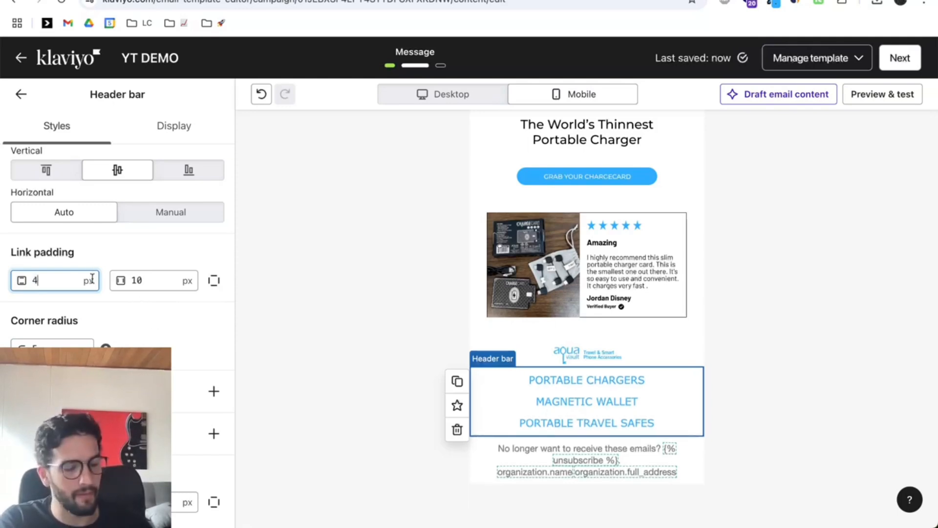
key("BackSpace")
type("8")
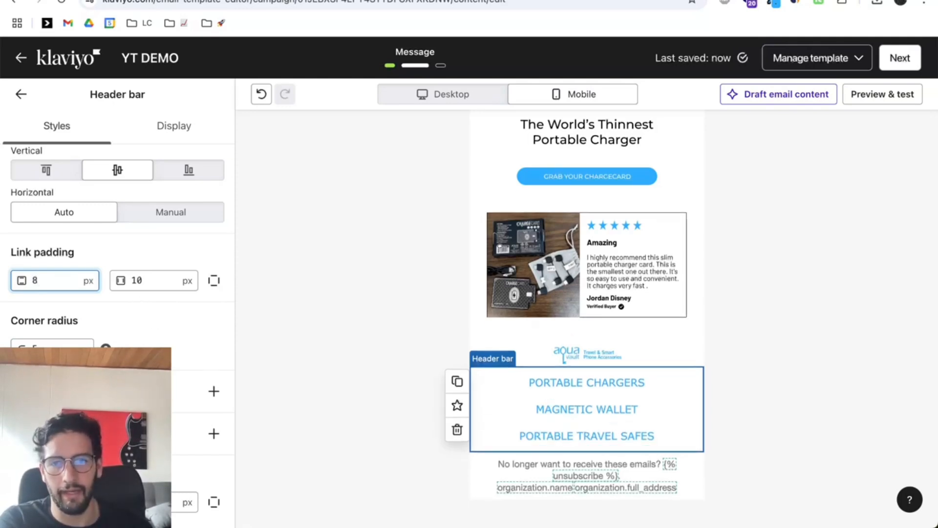
left_click(789, 276)
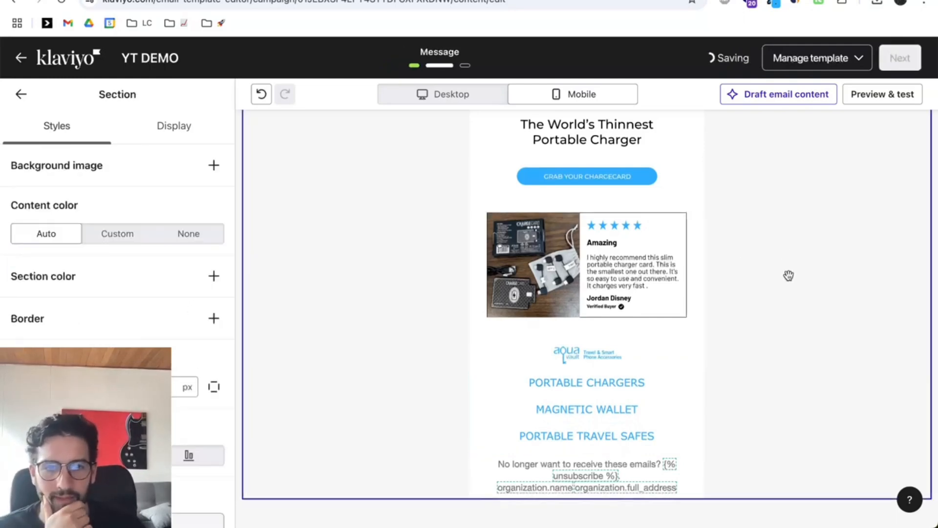
- Compare the footer links in the desktop and mobile previews, review the header bar's link settings, and look over the mobile email
left_click(491, 100)
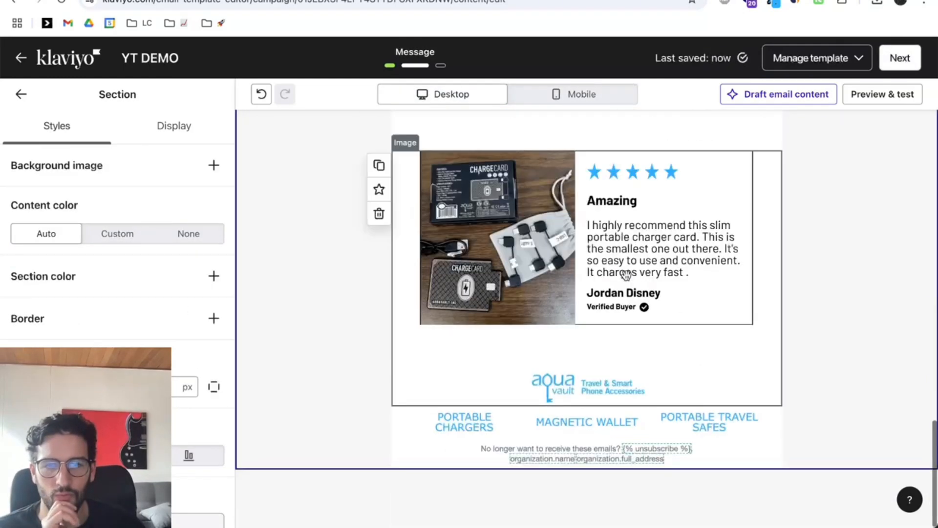
left_click(623, 413)
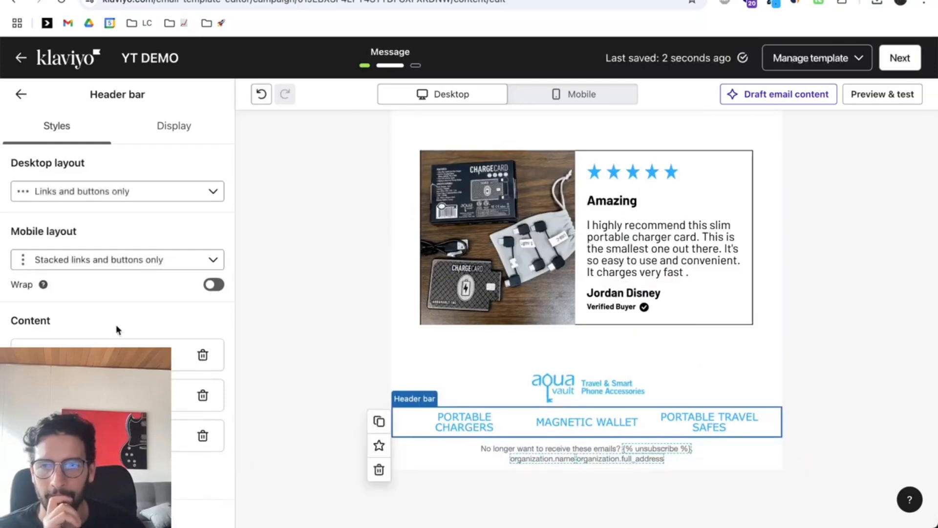
scroll(123, 324, "down", 6)
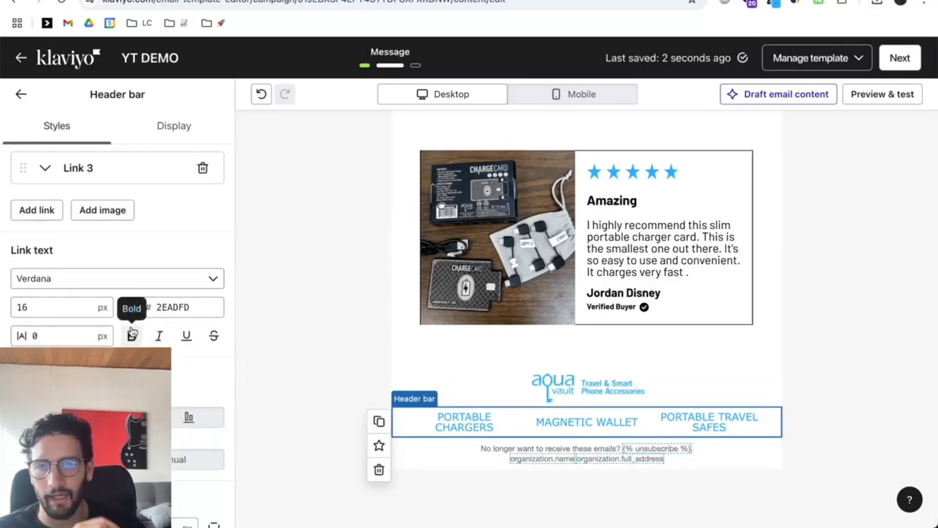
scroll(175, 341, "down", 4)
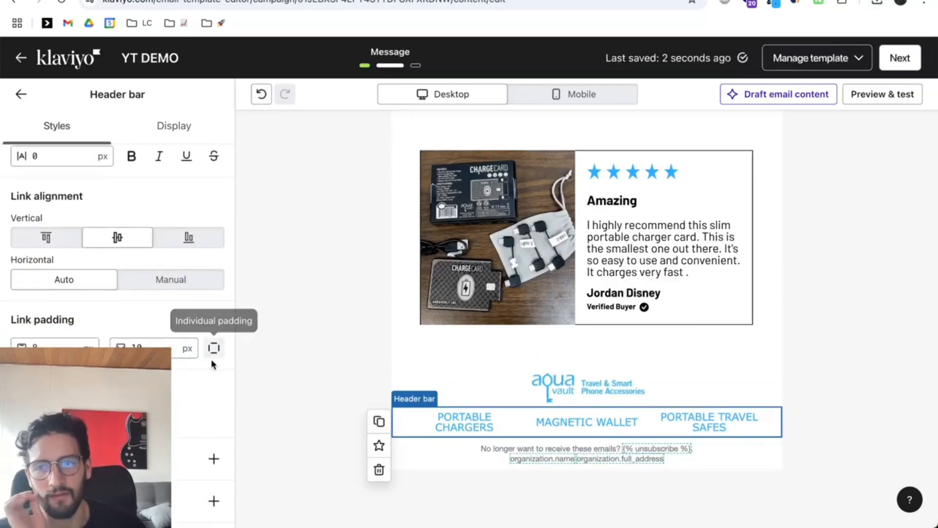
scroll(205, 362, "down", 2)
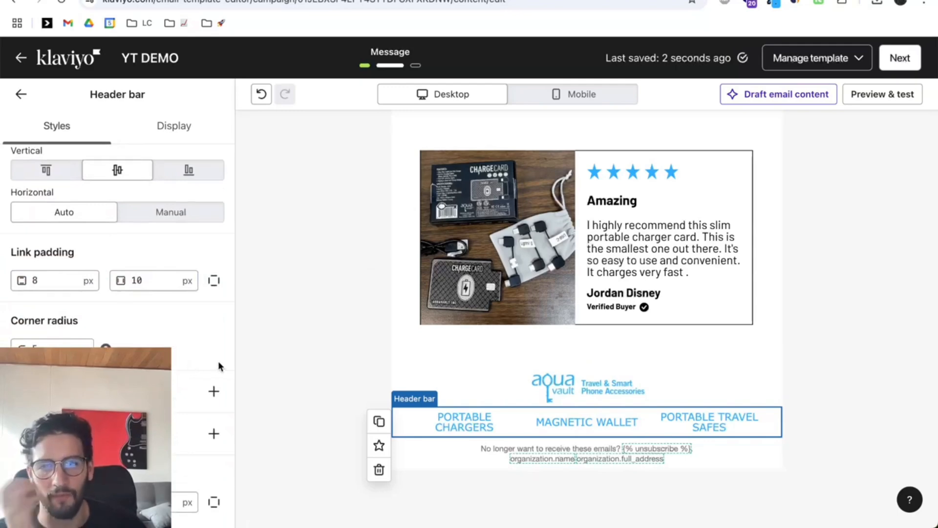
left_click(593, 93)
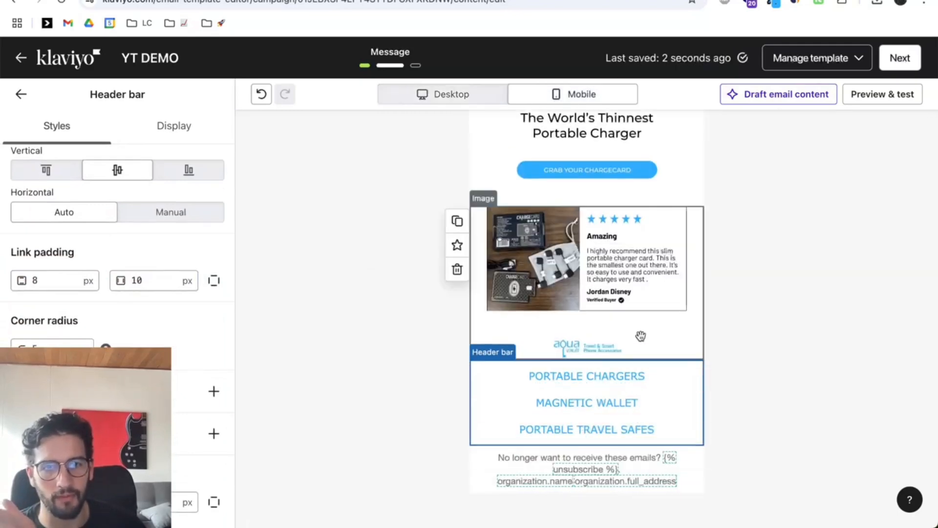
left_click(756, 321)
scroll(756, 321, "up", 10)
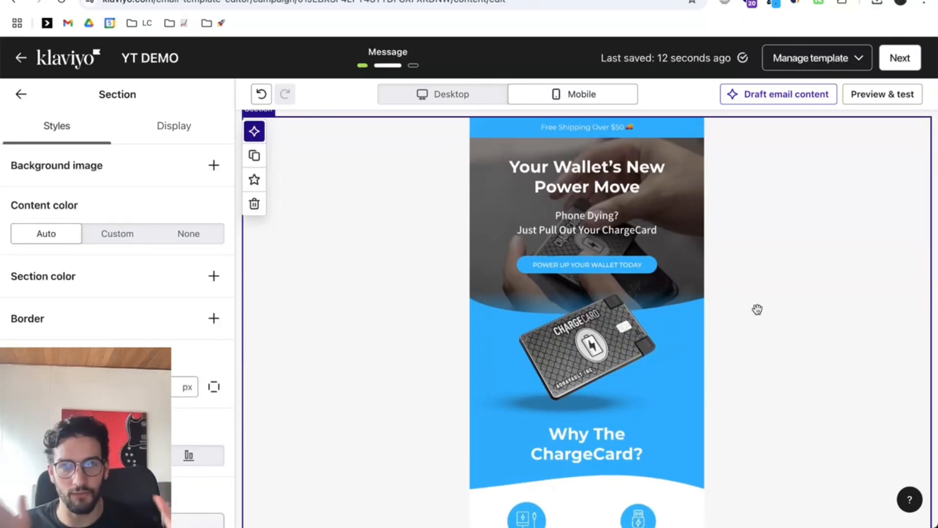
- Switch to the Email Design Trends for 2025 presentation and view the example emails on its opening slide
left_click(684, 1)
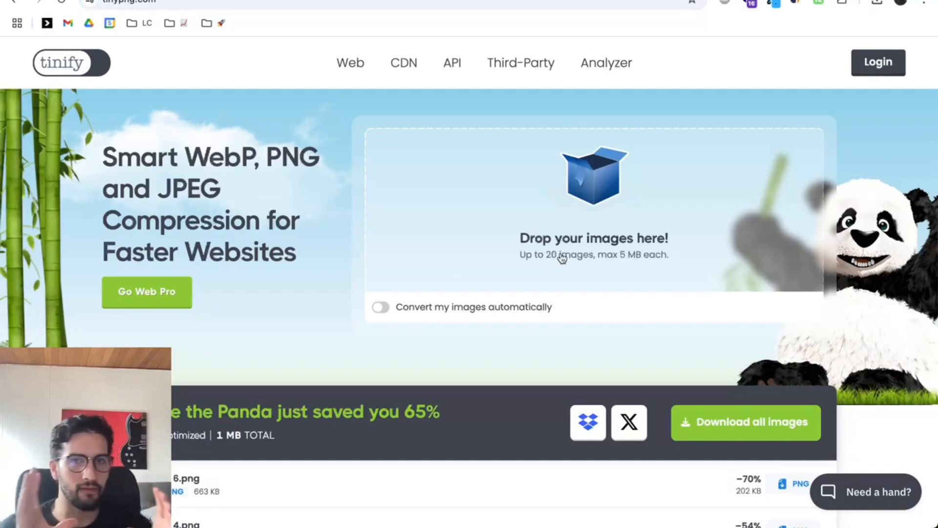
left_click(360, 1)
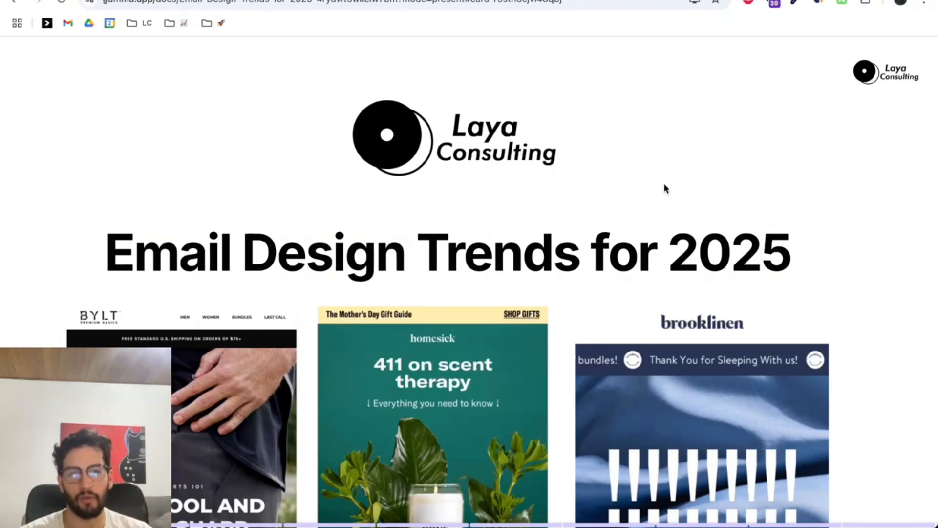
key("Right")
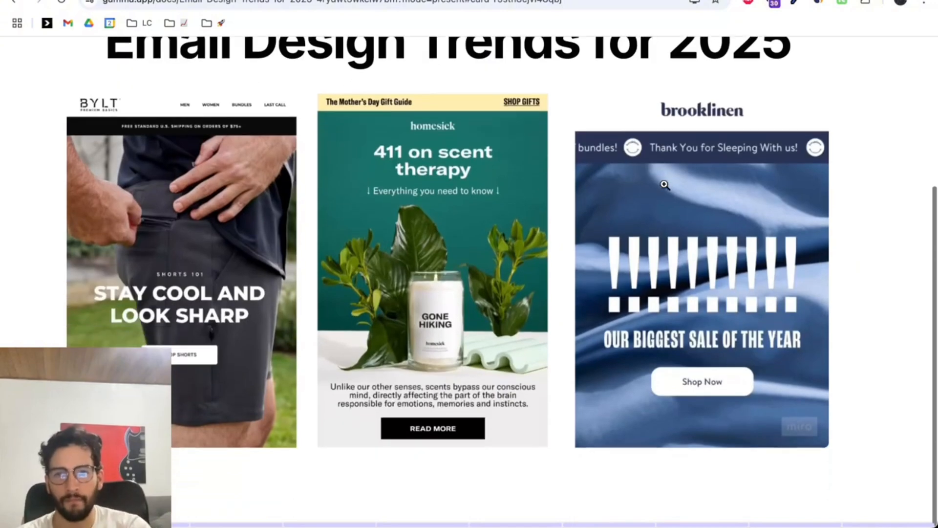